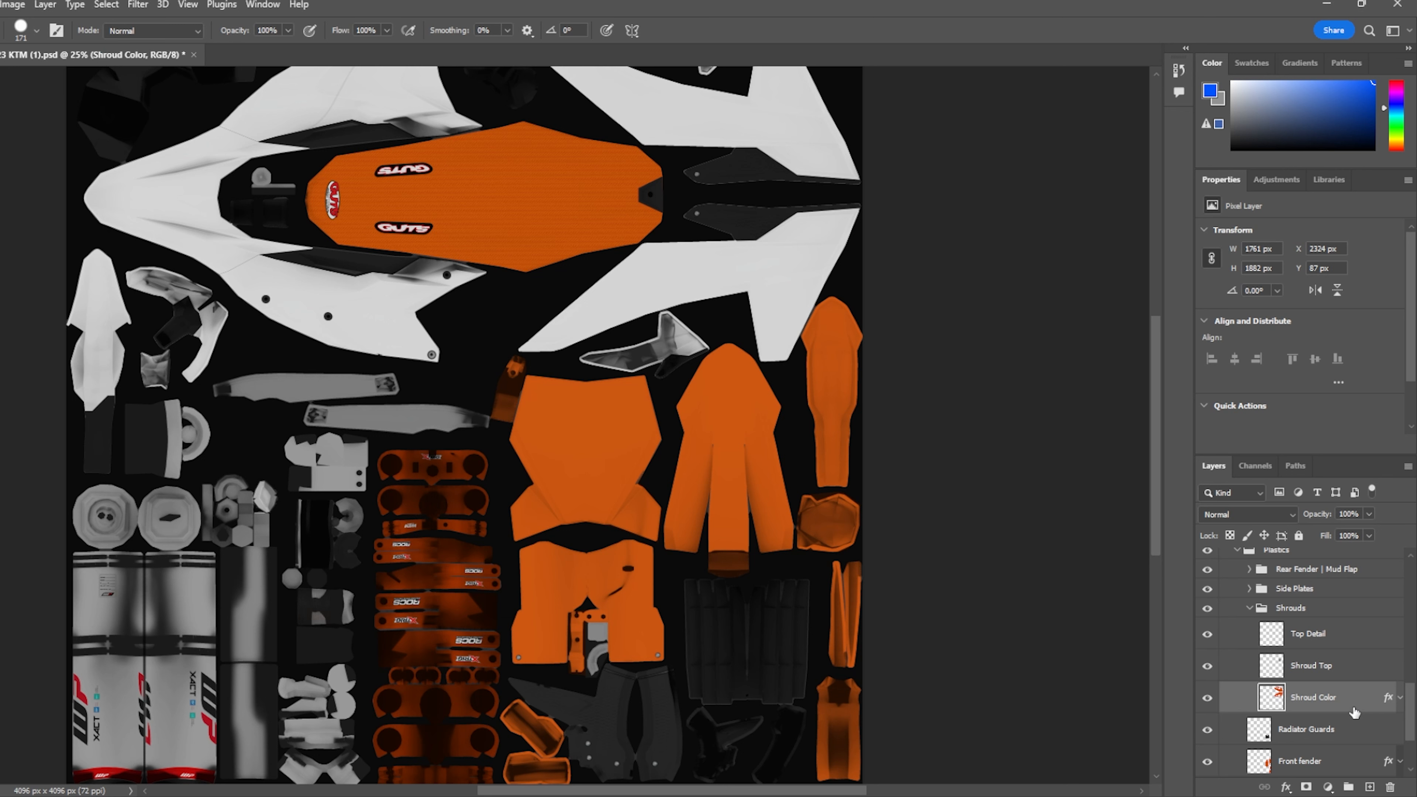
- Toggle the Shroud Color layer's visibility to check its area and add a new layer directly above it
click(1207, 698)
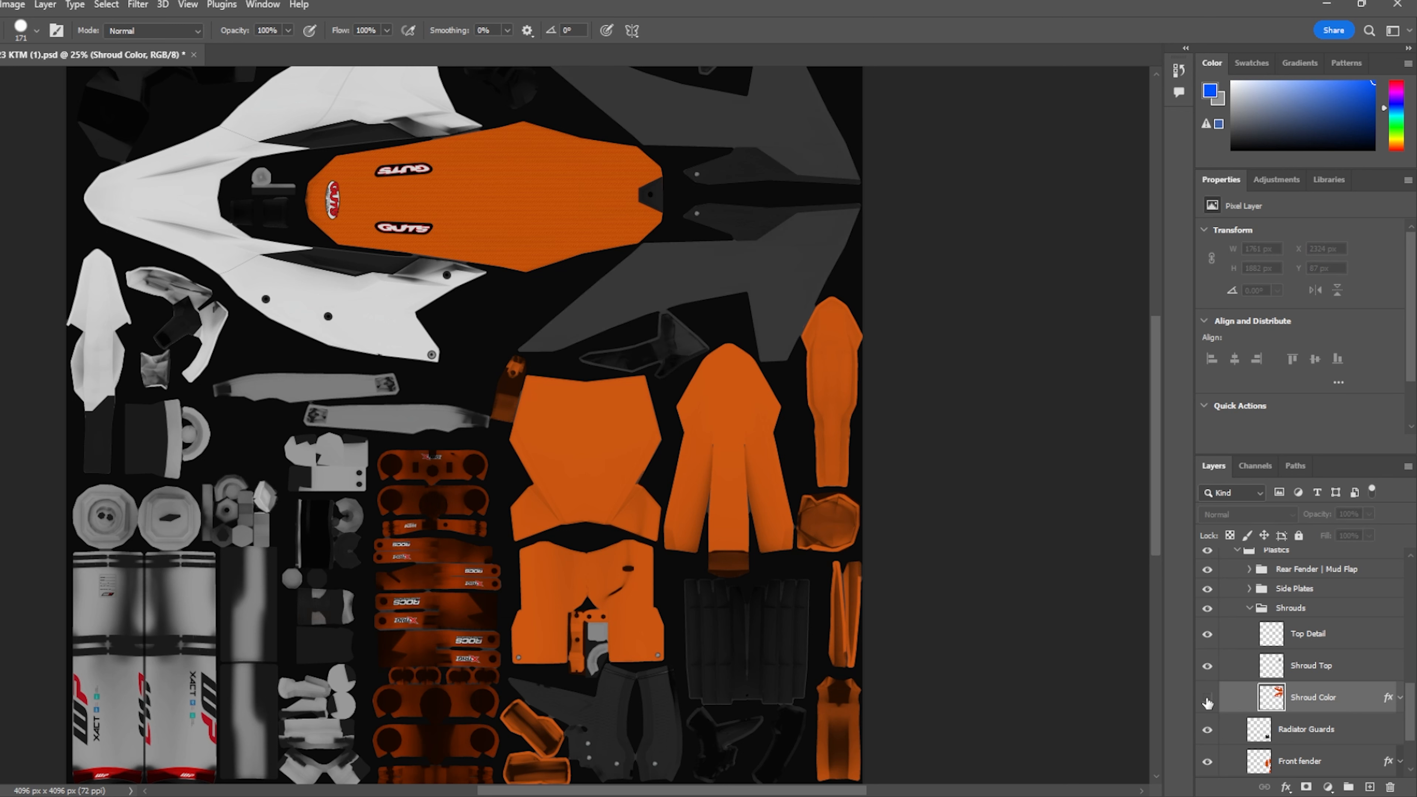
click(1207, 698)
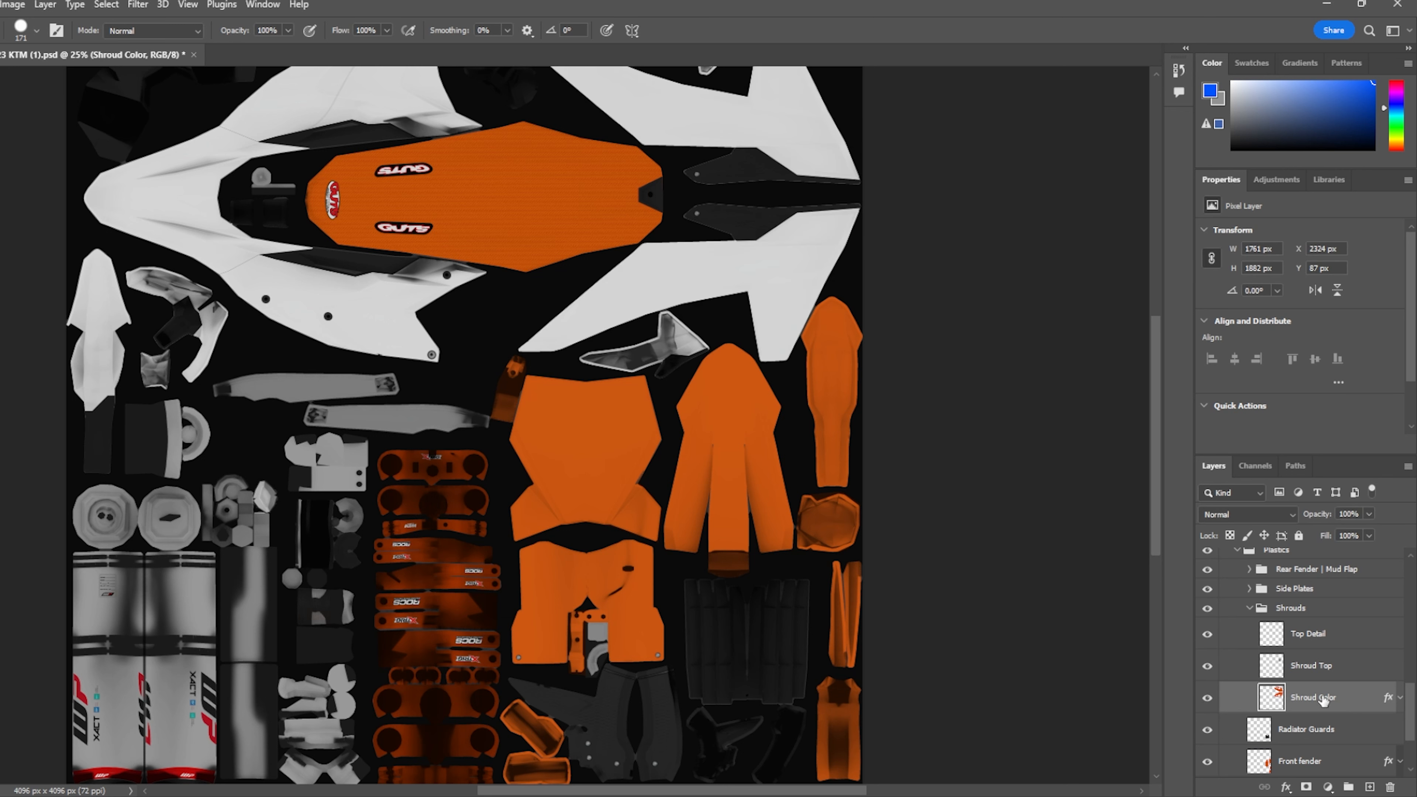
click(1370, 787)
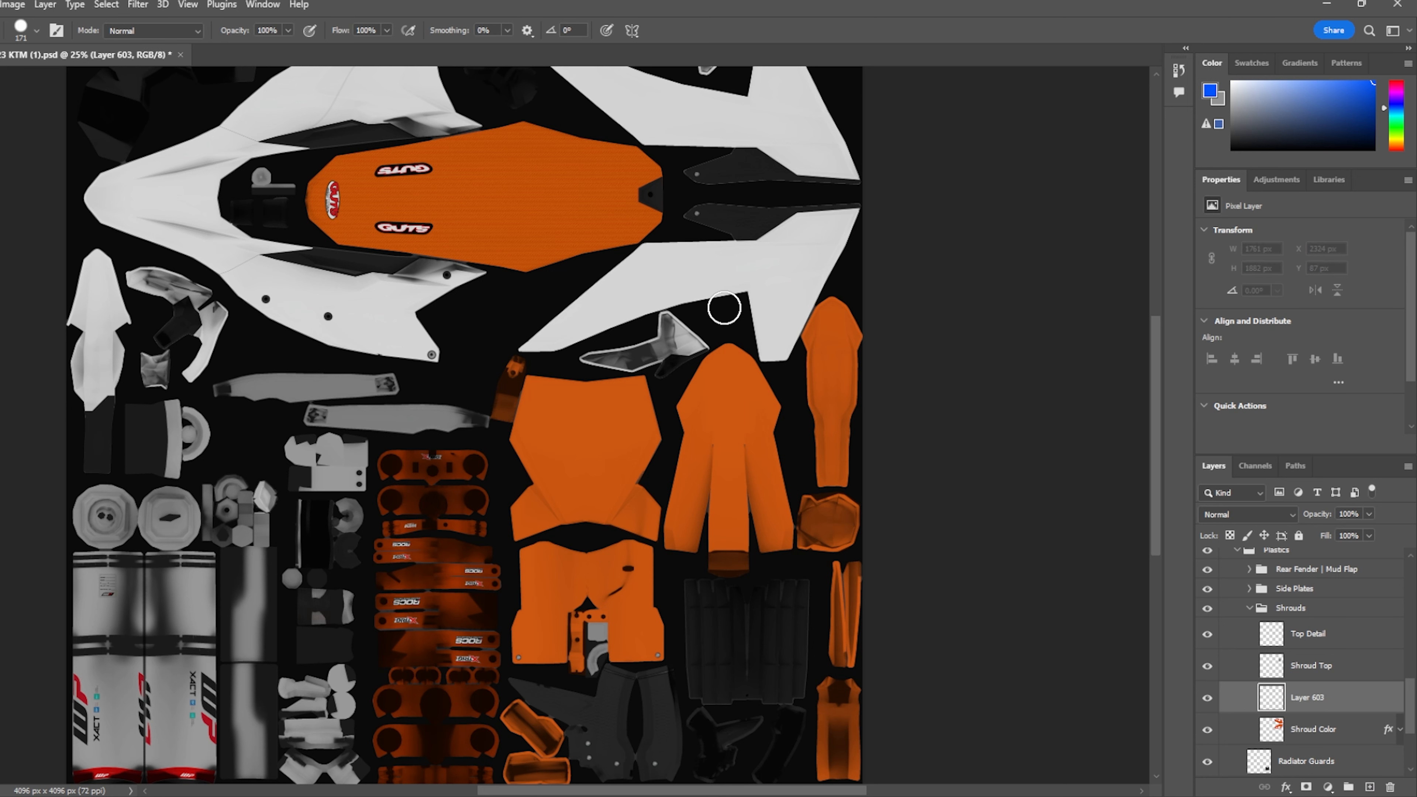
scroll(724, 308, up, 4)
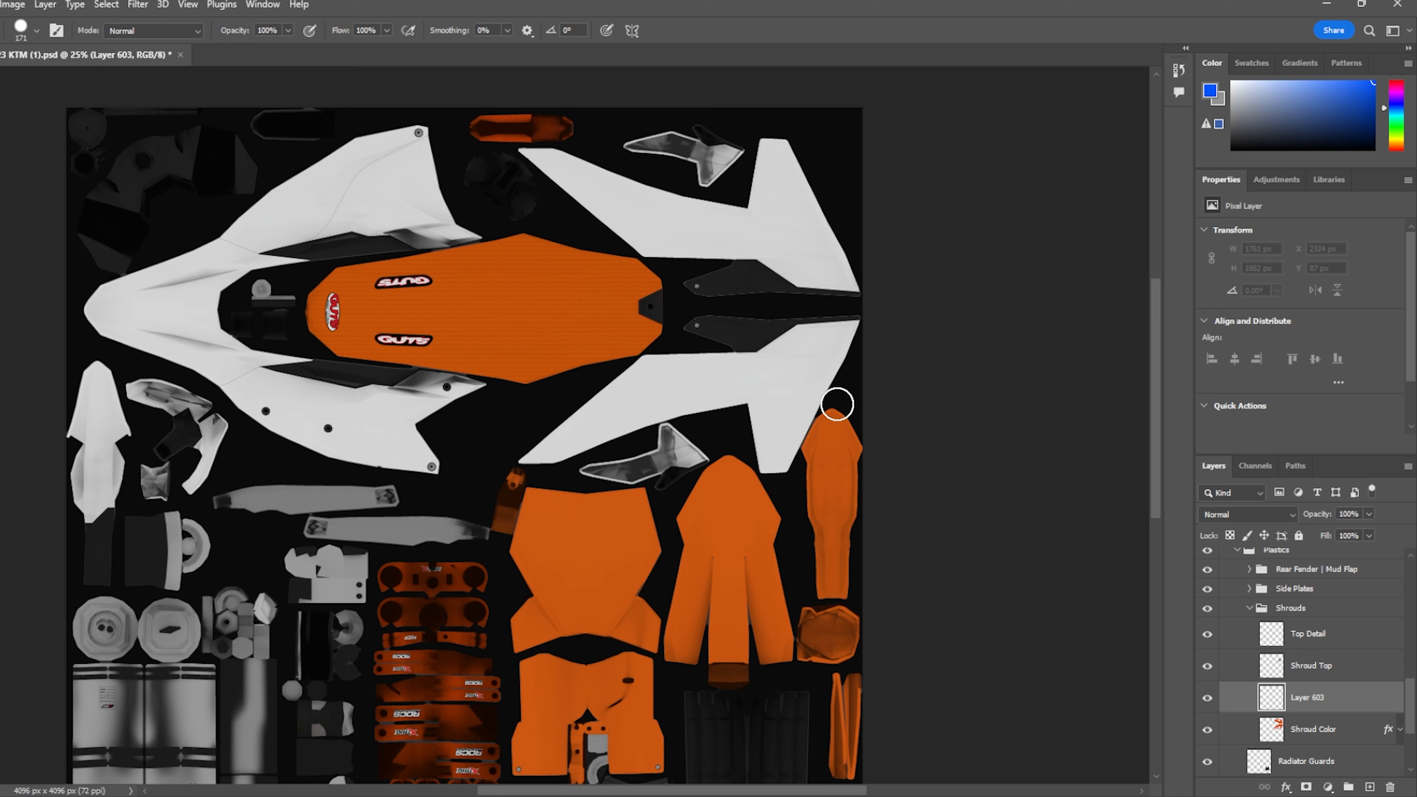
mouse_move(757, 413)
mouse_down()
mouse_move(839, 382)
mouse_move(758, 416)
mouse_up()
key(ctrl+z)
- Select both white shroud shapes from the Shroud Color layer with the Magic Wand
right_click(2, 135)
click(16, 170)
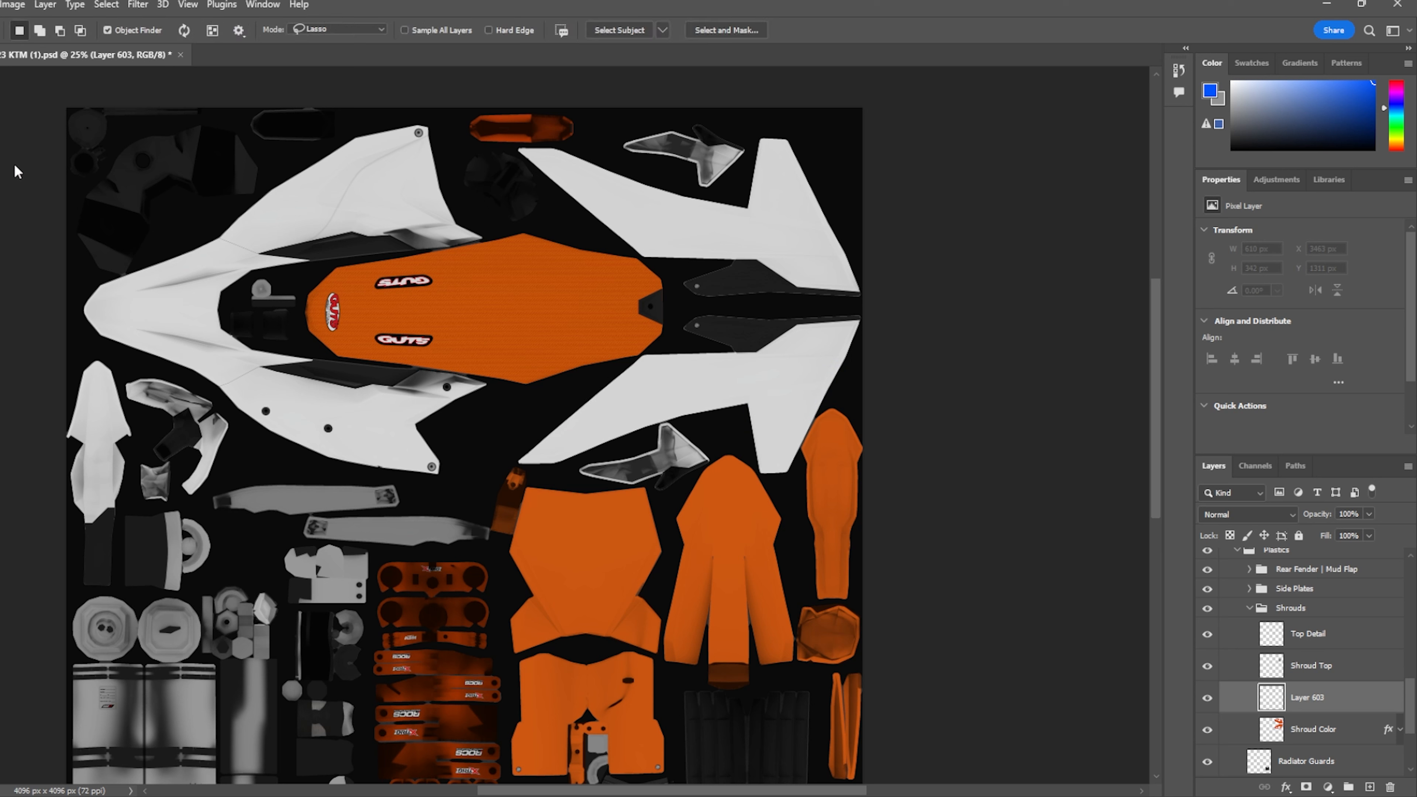
click(1340, 733)
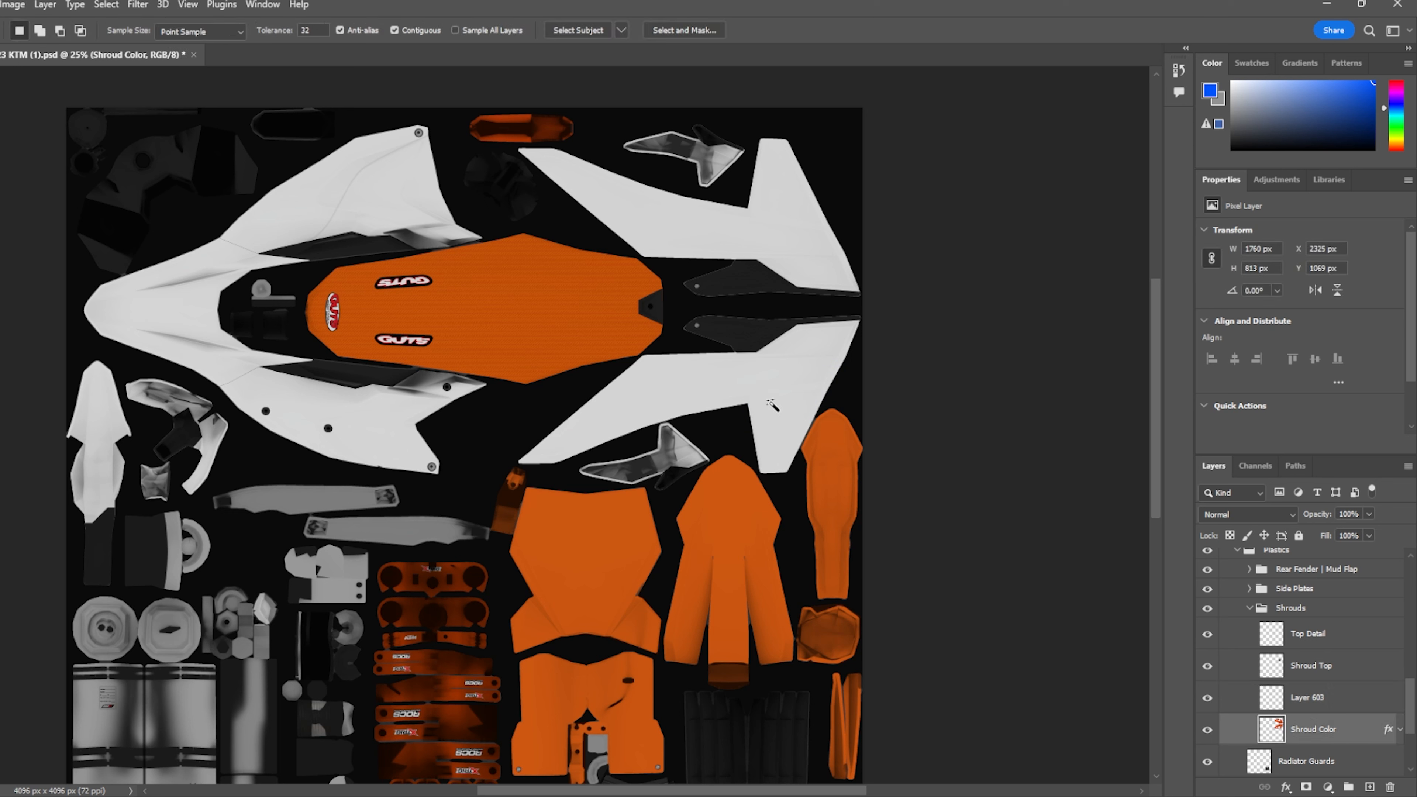
click(773, 406)
shift+click(782, 240)
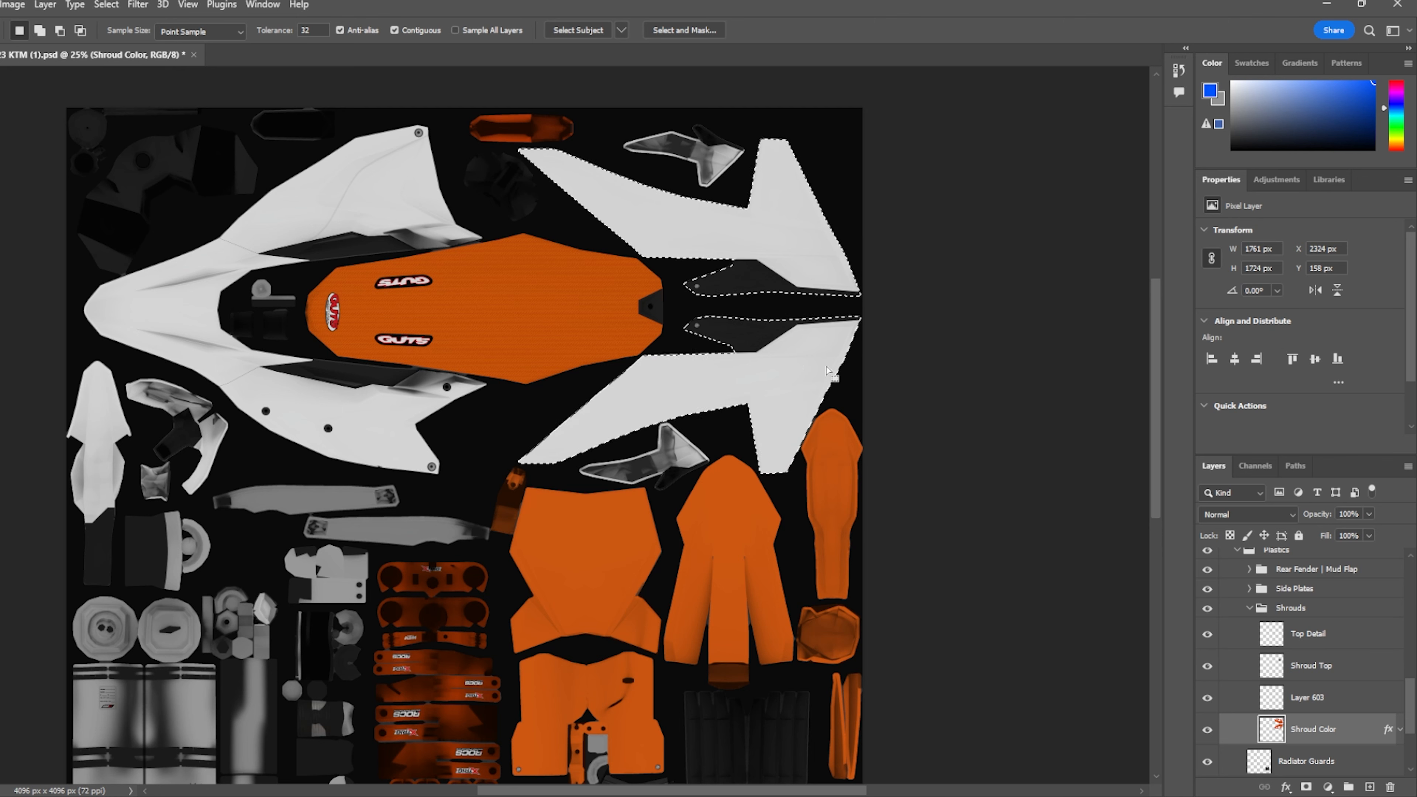
- Paint both selected shrouds blue on the new layer with a 1457 px brush and deselect
key(b)
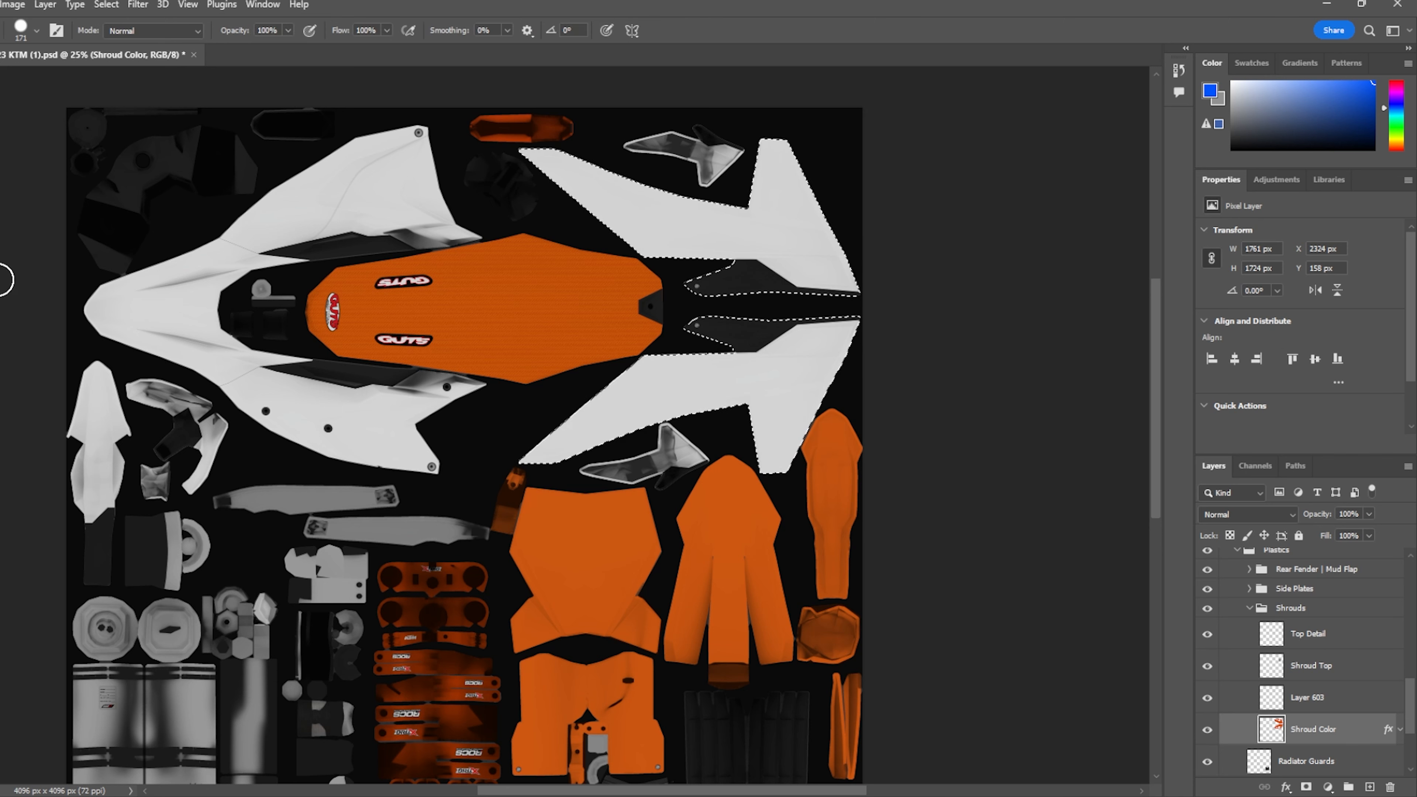
click(1297, 705)
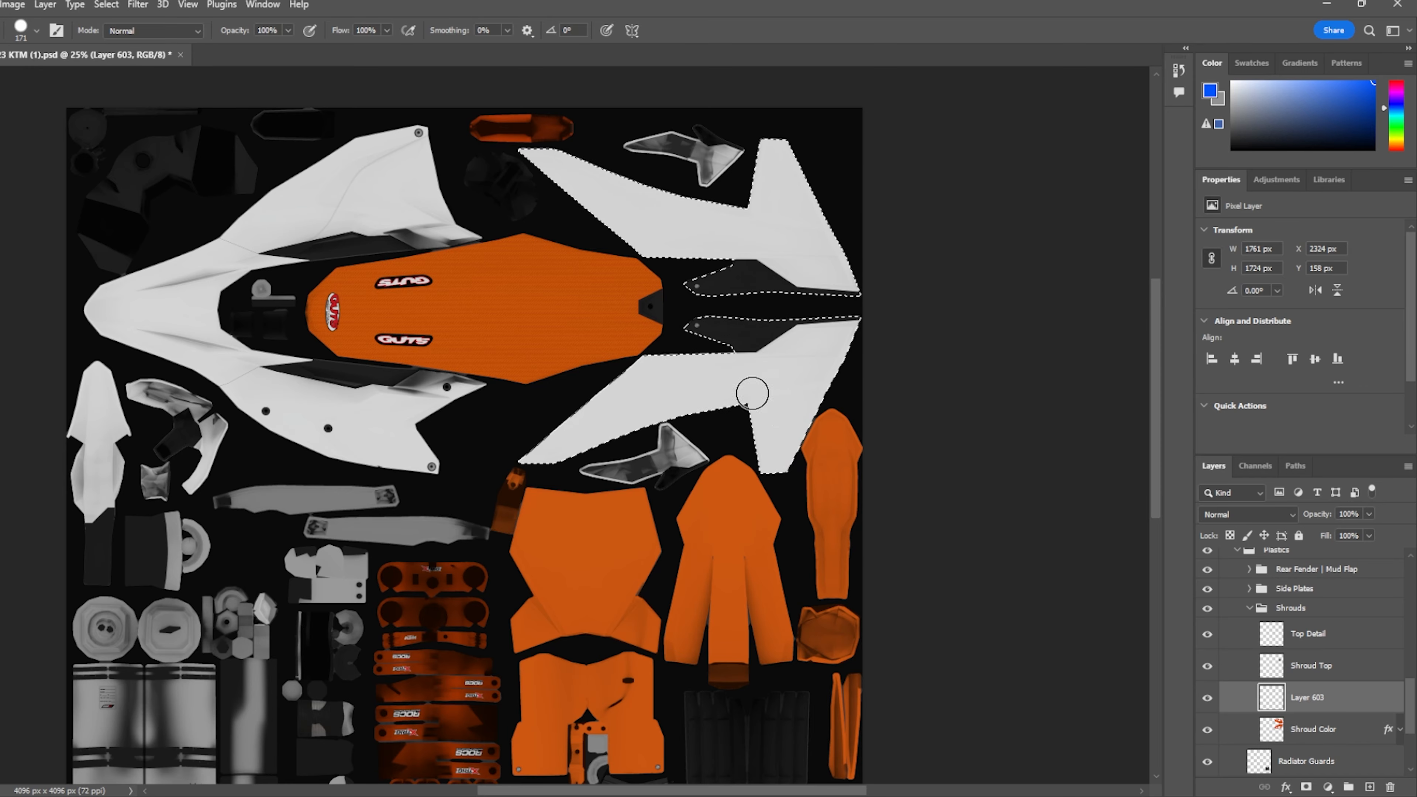
drag(725, 385, 578, 431)
click(36, 32)
drag(78, 79, 103, 80)
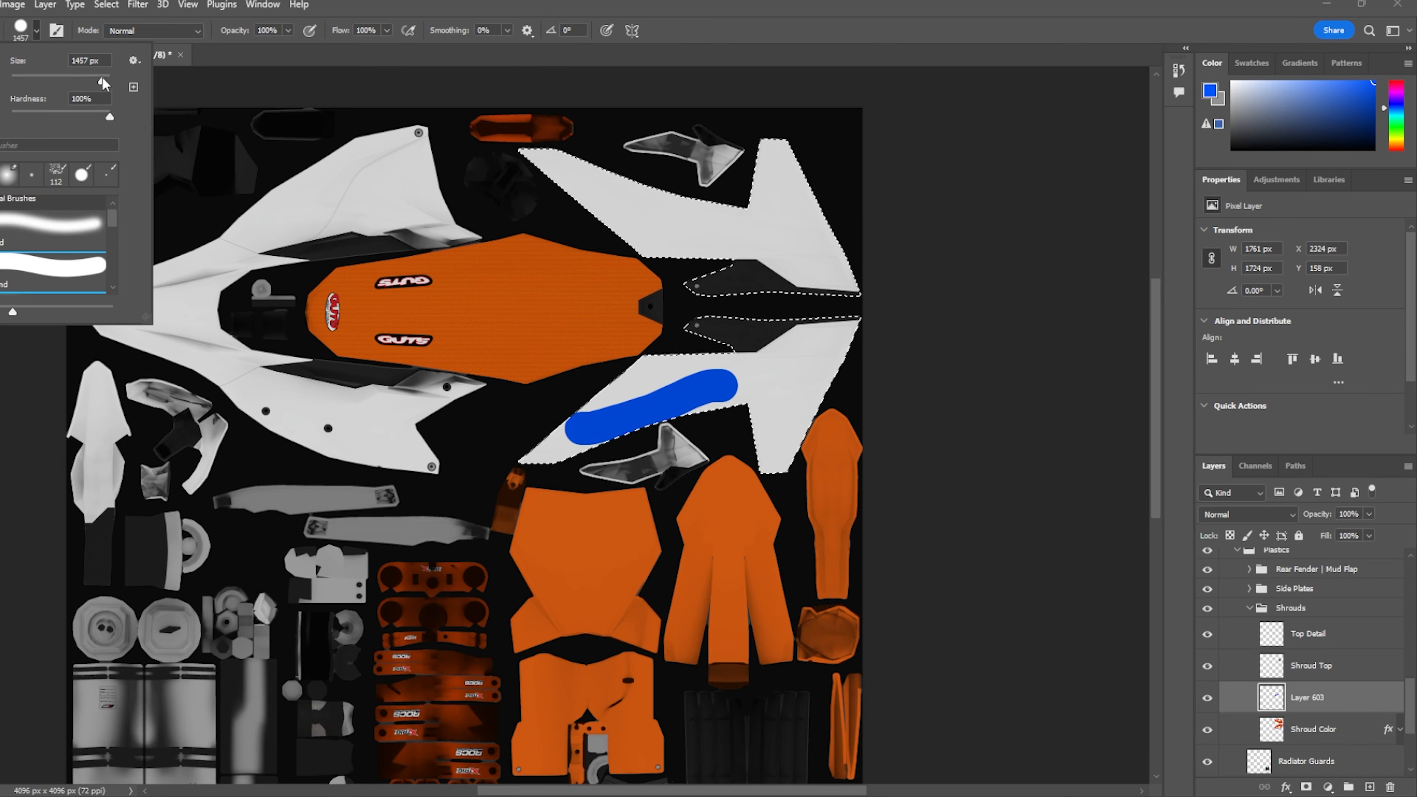
mouse_move(592, 351)
mouse_down()
mouse_move(735, 405)
mouse_move(346, 134)
mouse_up()
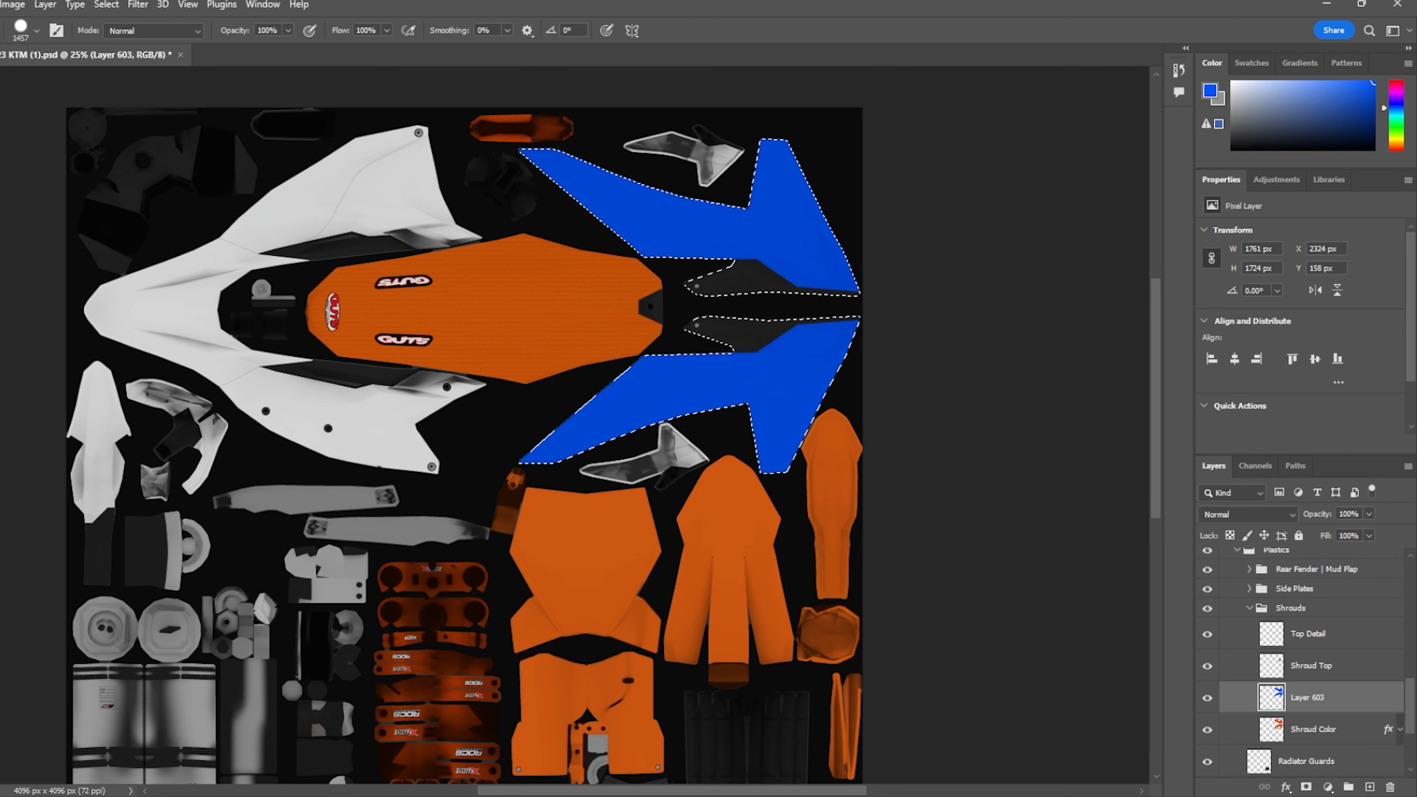
key(m)
key(ctrl+d)
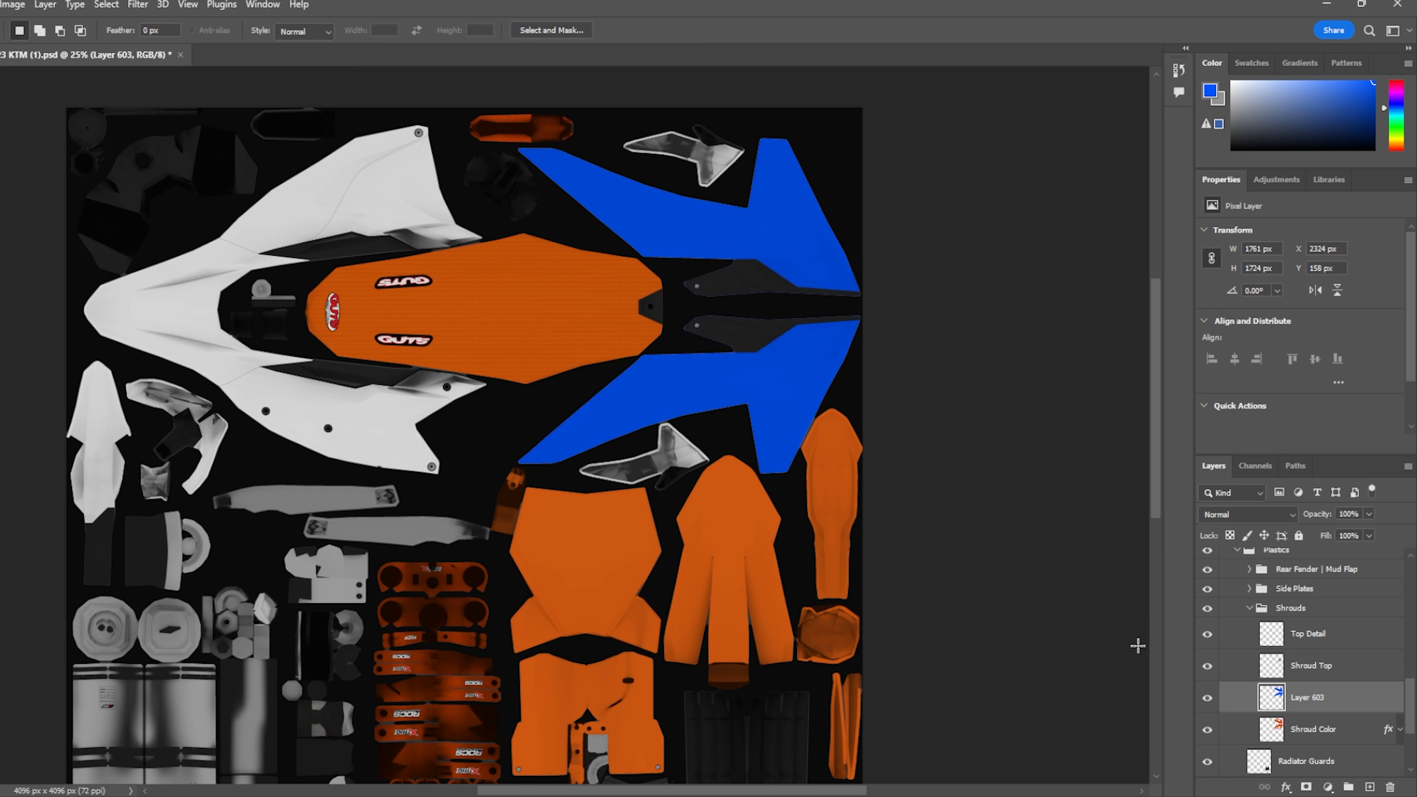
- Add another new layer directly above the blue shroud layer for a stripe on the lower shroud
scroll(1277, 638, up, 2)
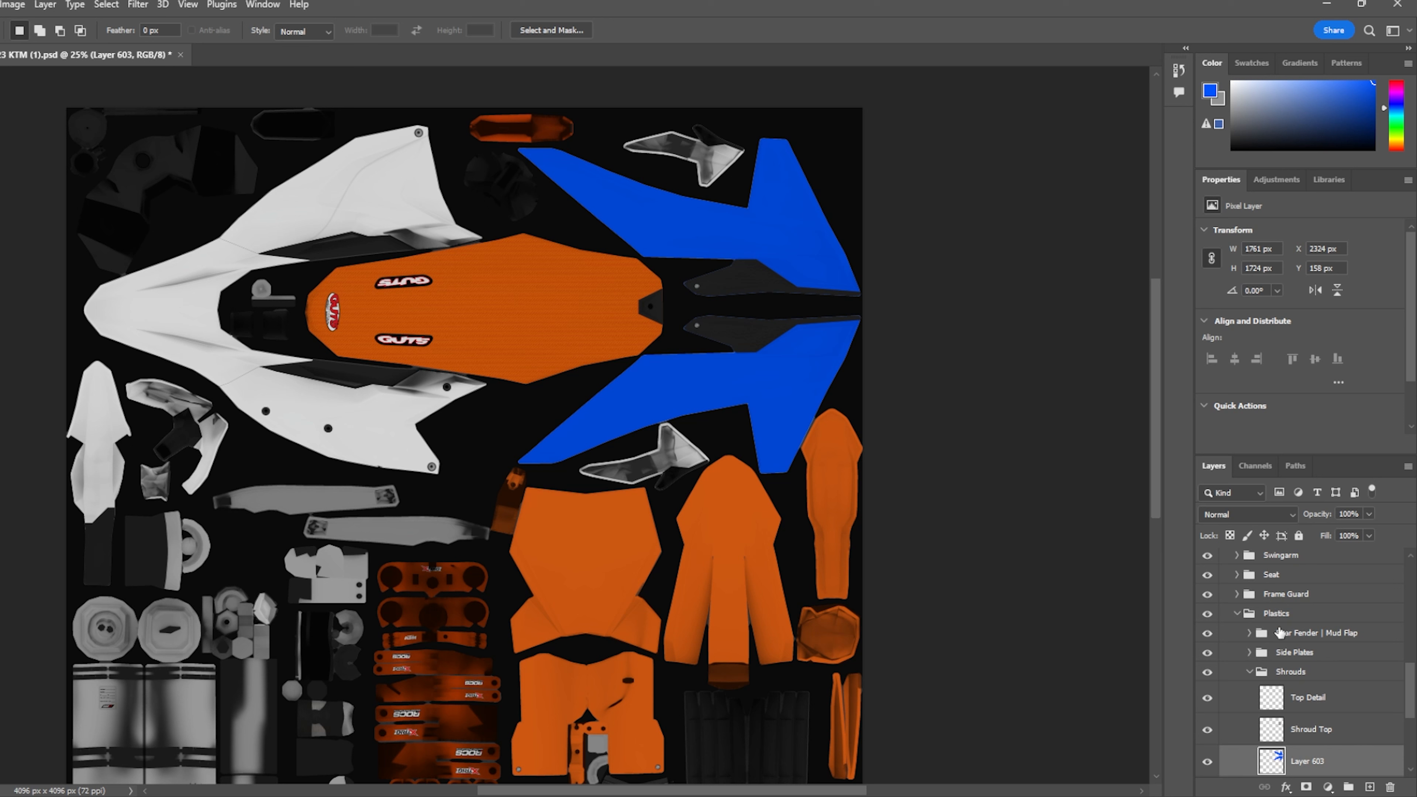
scroll(1280, 633, down, 2)
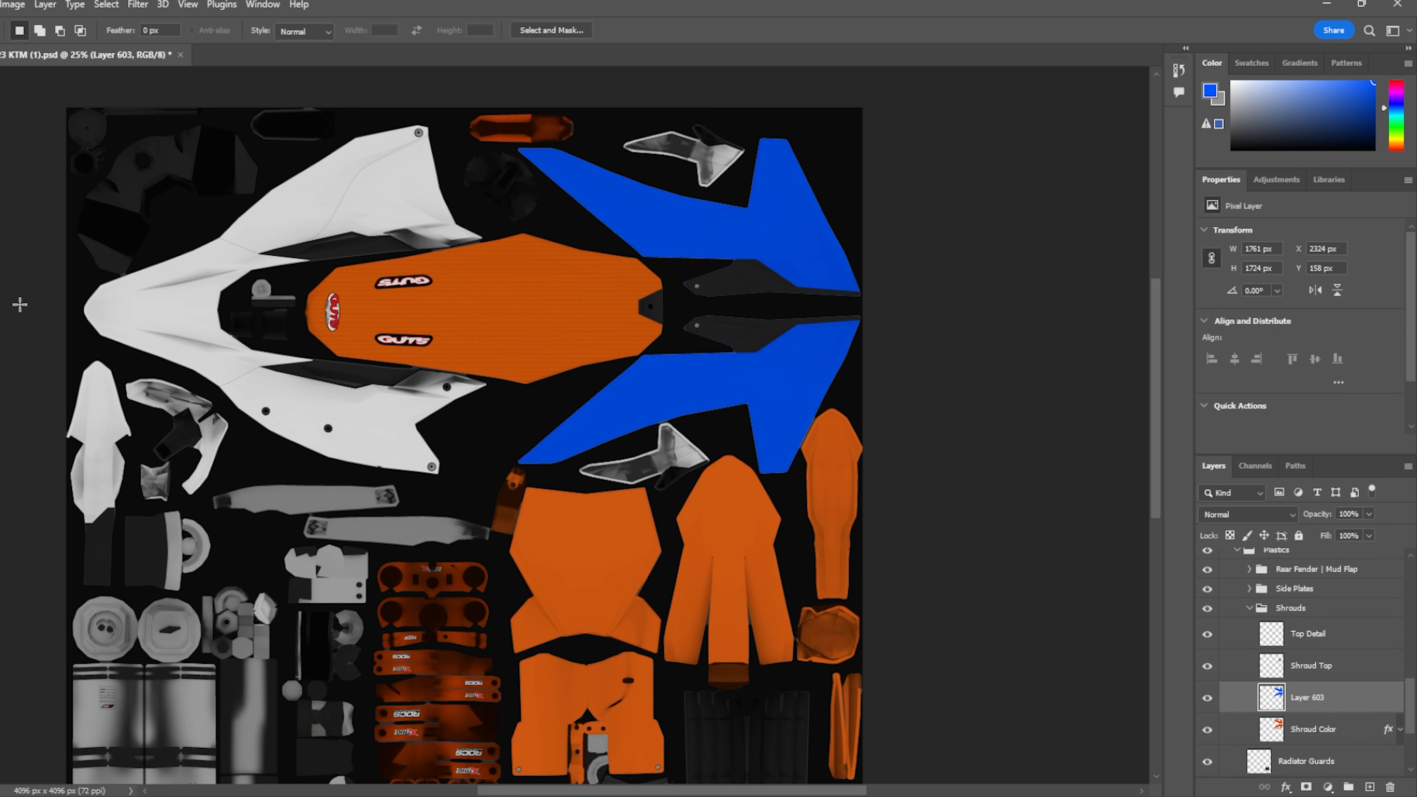
key(l)
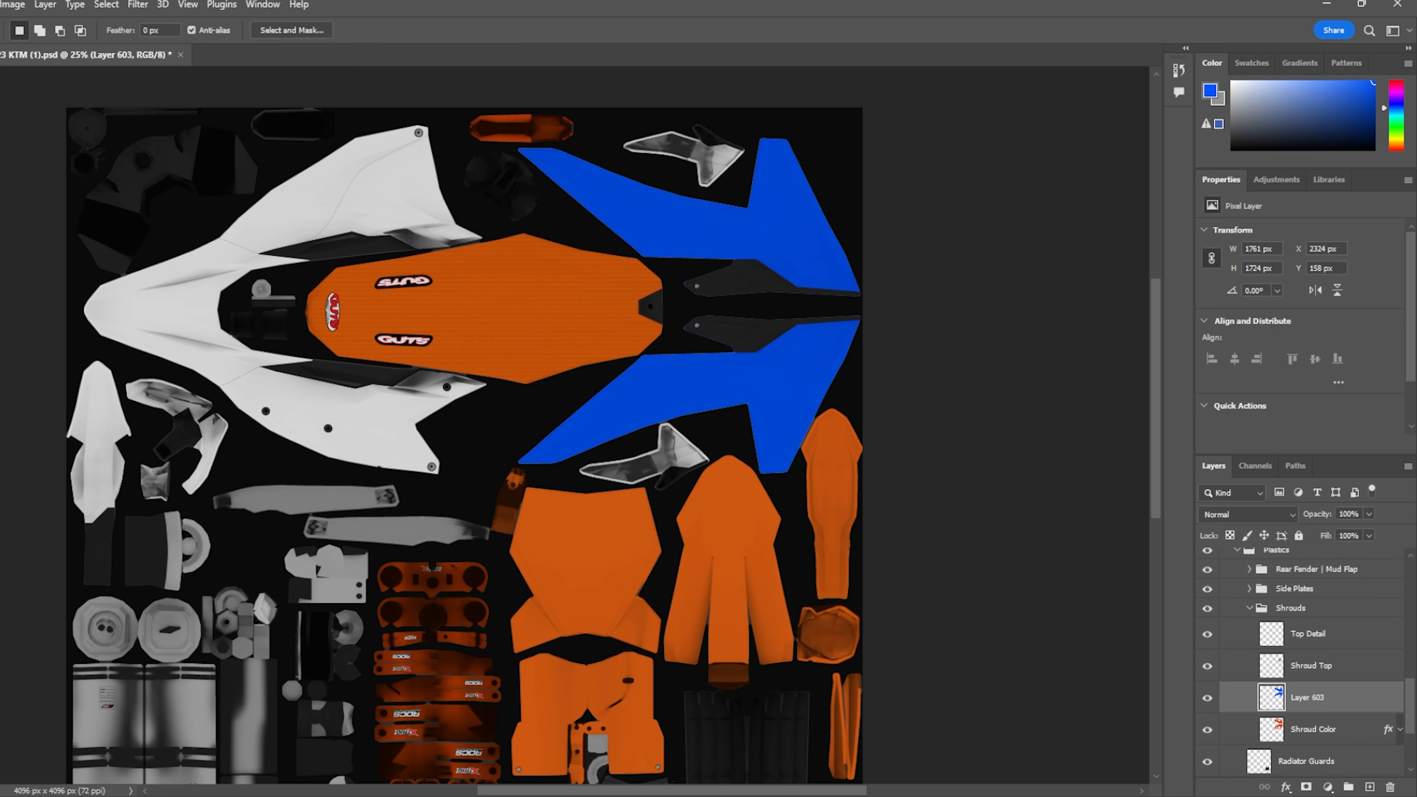
key(z)
click(23, 32)
click(558, 334)
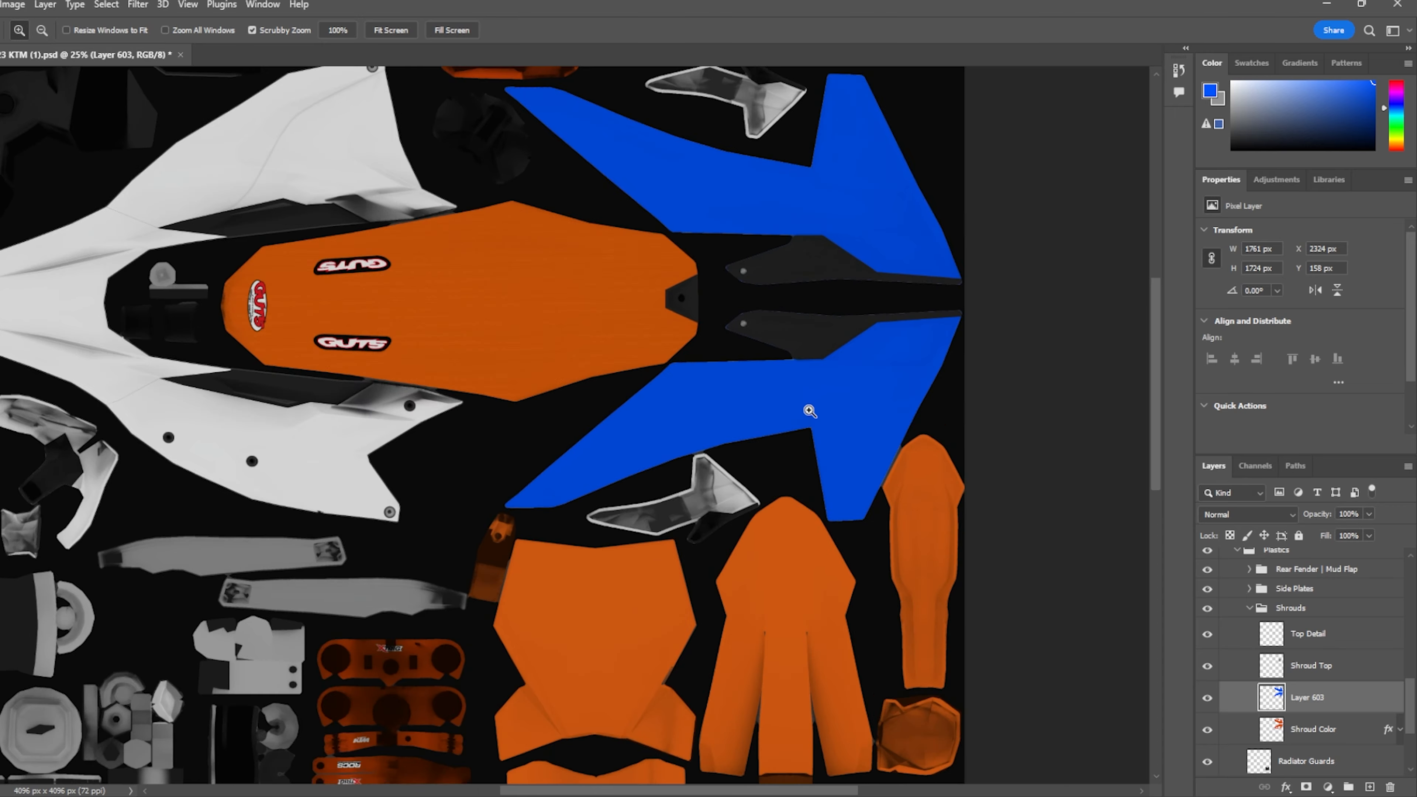
click(809, 411)
click(808, 410)
click(853, 444)
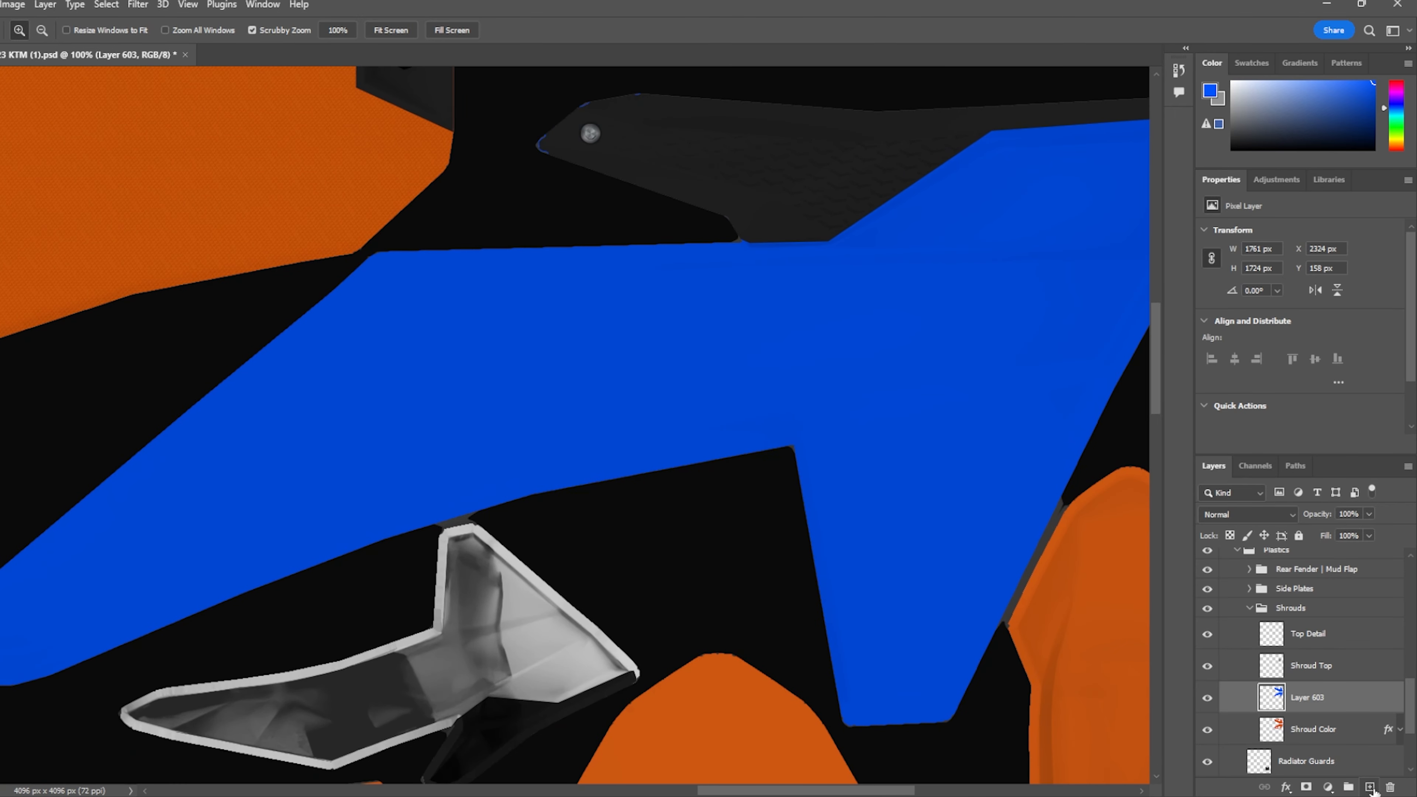
click(1369, 787)
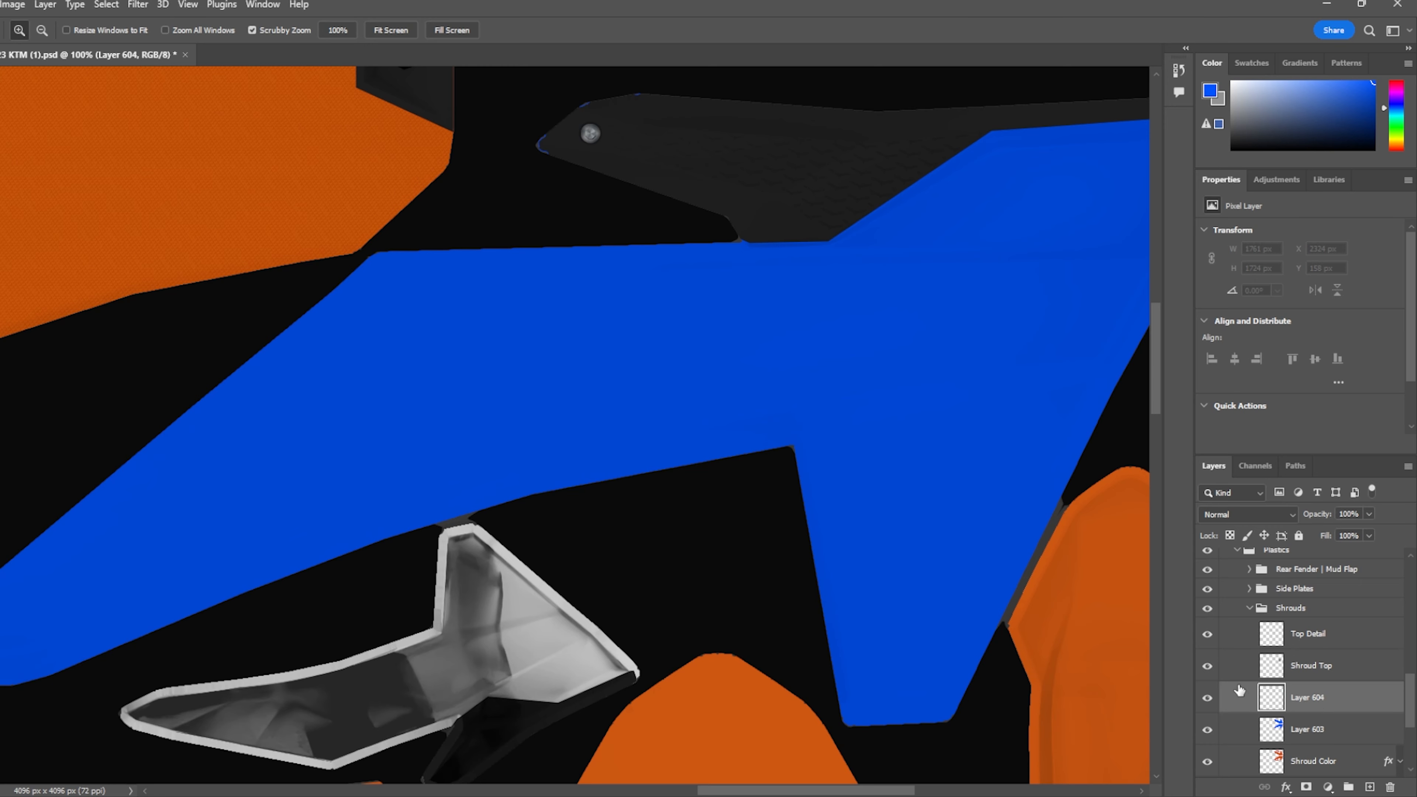
- Outline a long stripe with the Polygonal Lasso along the lower blue shroud, tapering to a point and extending past the outer edge
key(l)
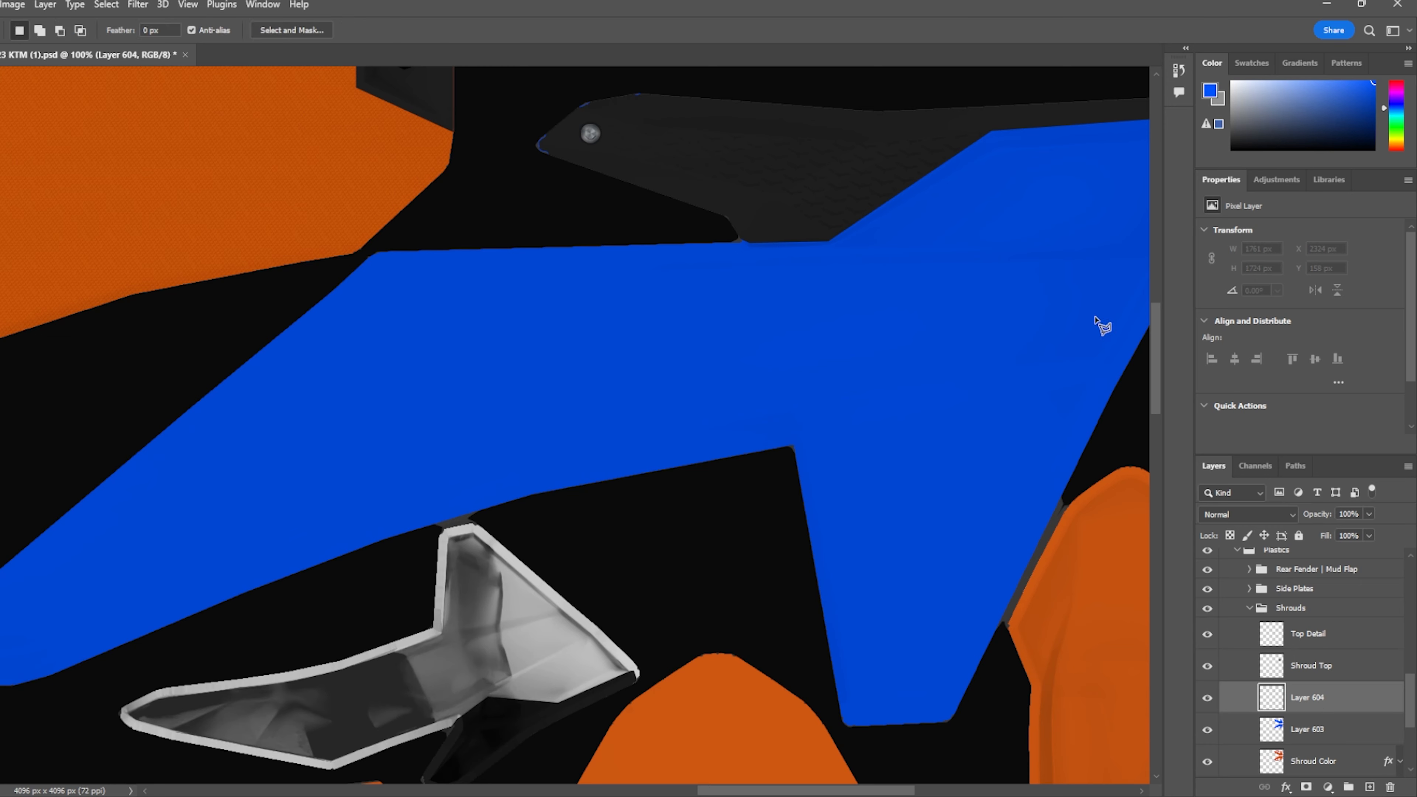
click(1095, 317)
click(461, 408)
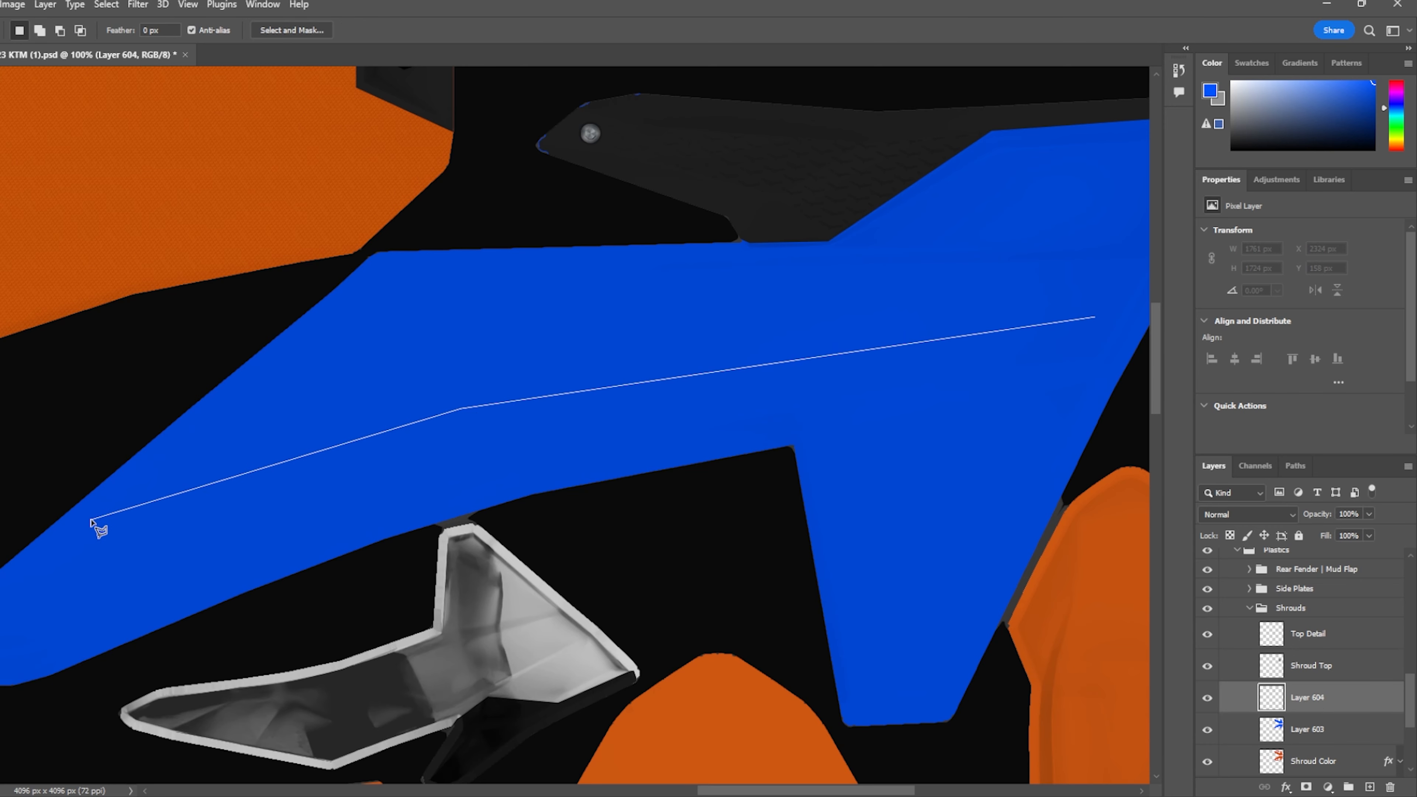
click(91, 519)
click(500, 442)
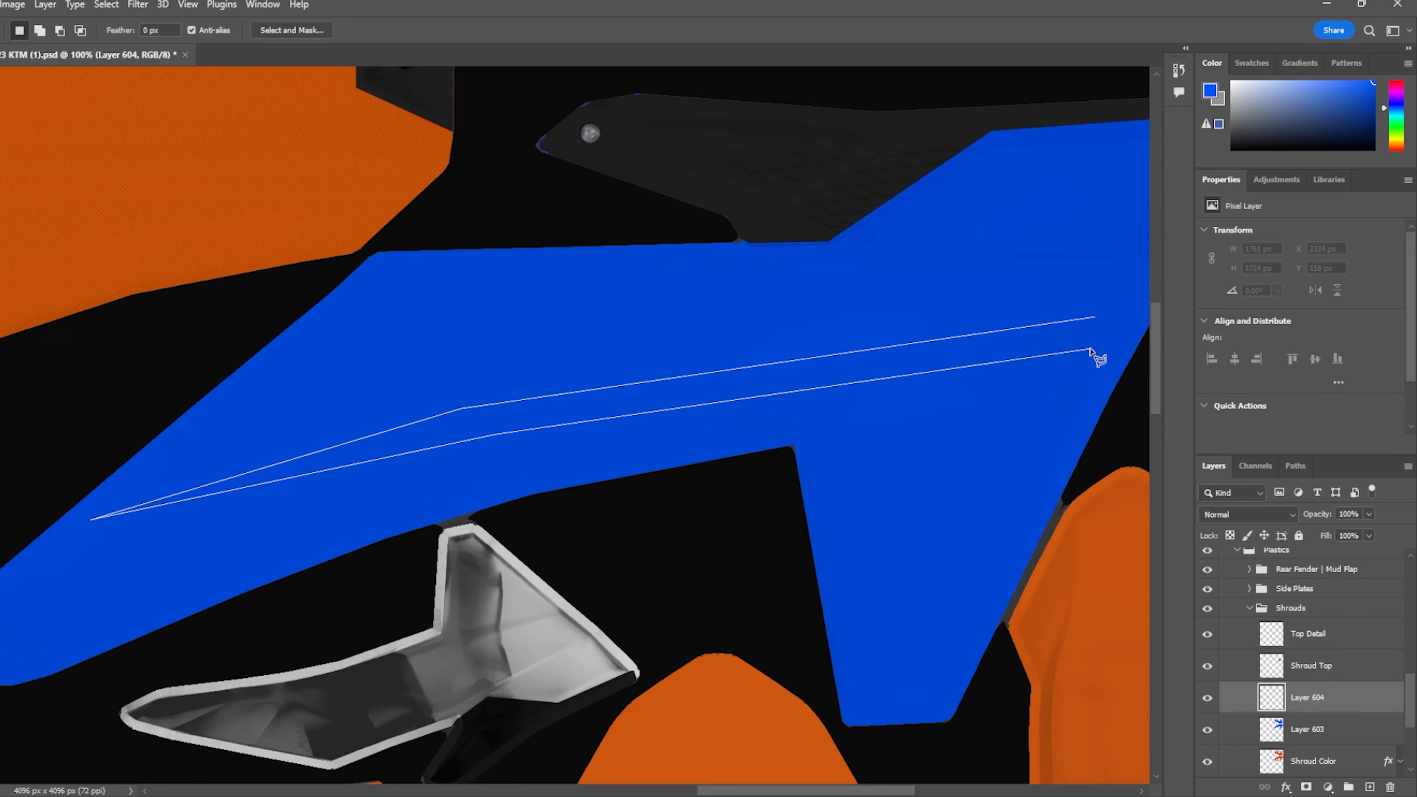
click(1091, 349)
click(582, 331)
click(582, 276)
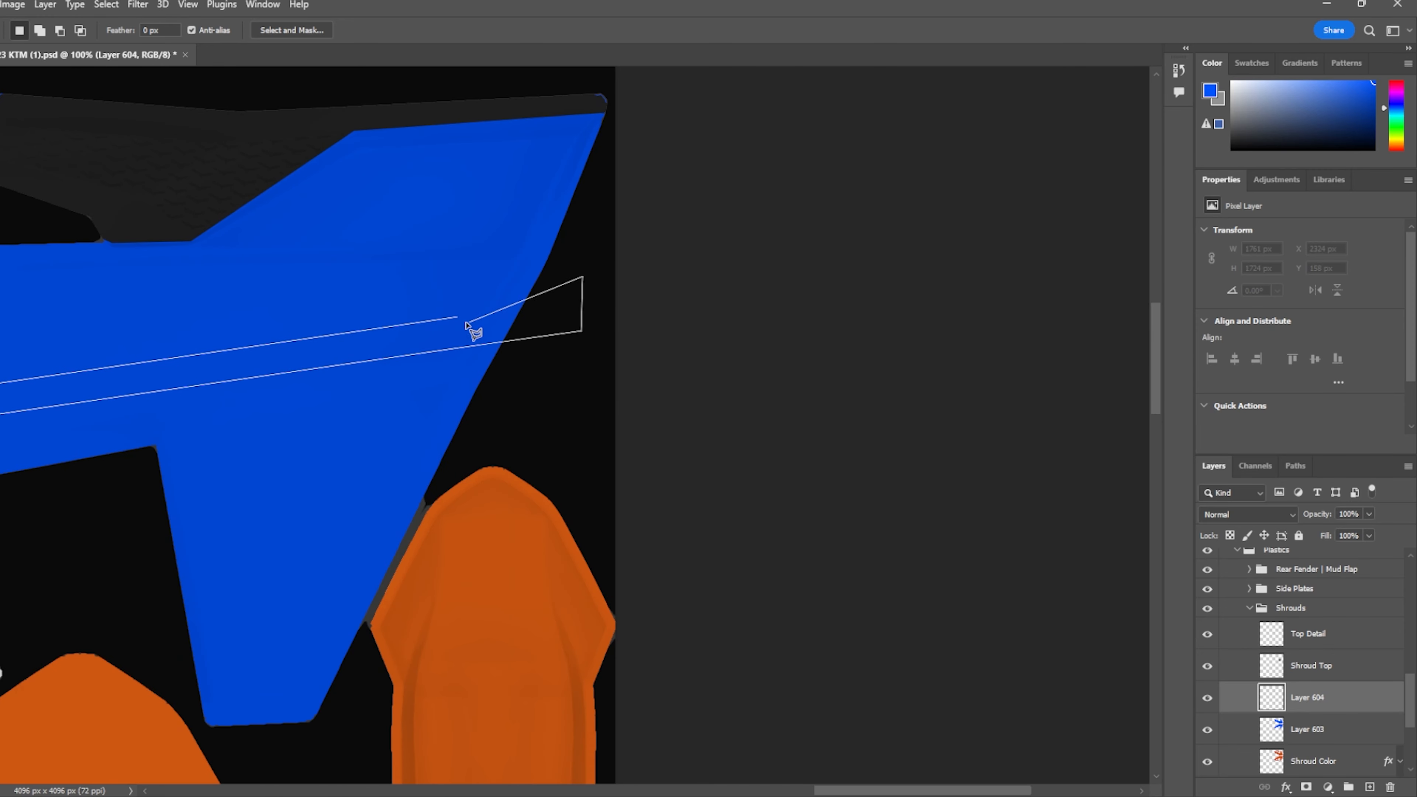
click(456, 318)
- Fill the stripe selection with white (ffffff) using the brush and deselect
key(b)
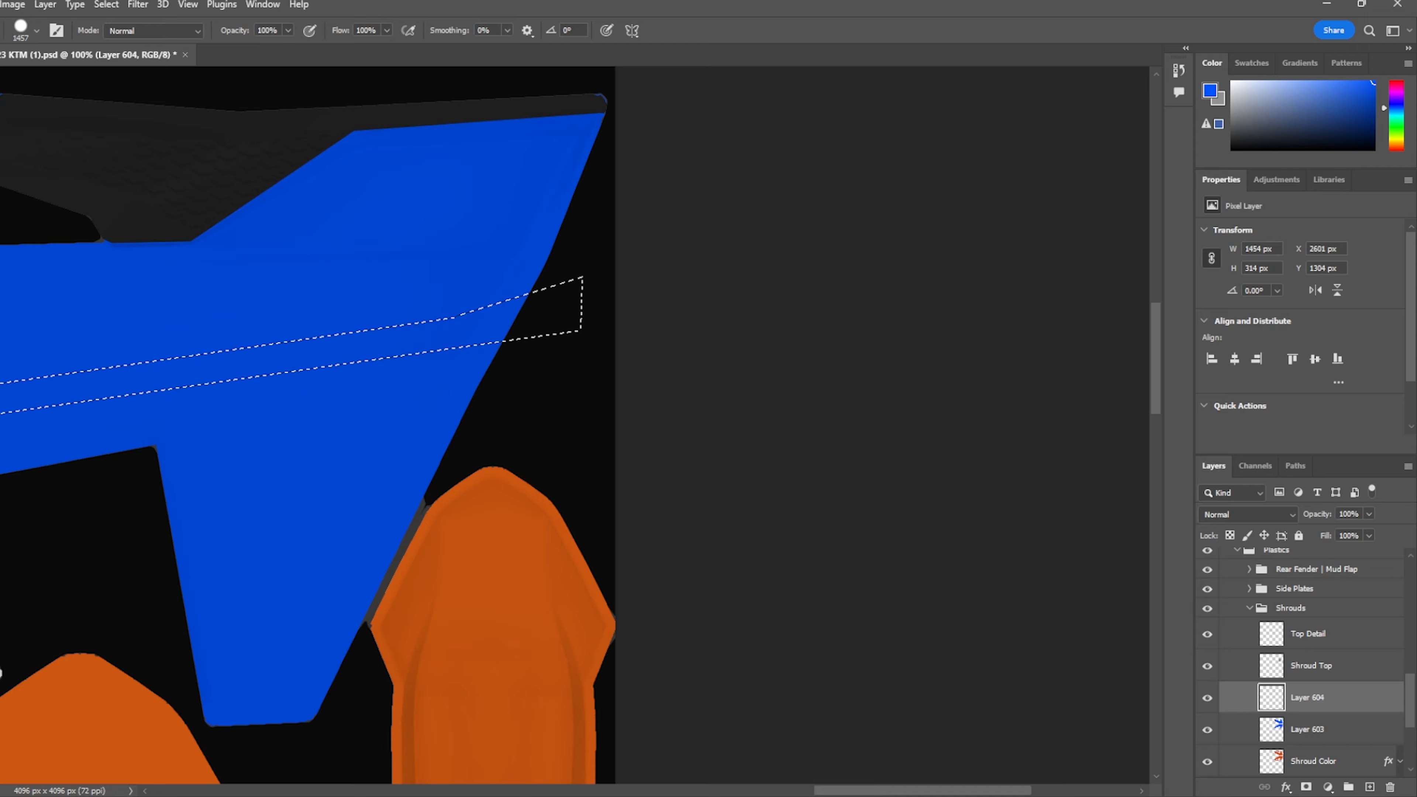
click(0, 502)
text(ffffff)
click(1002, 352)
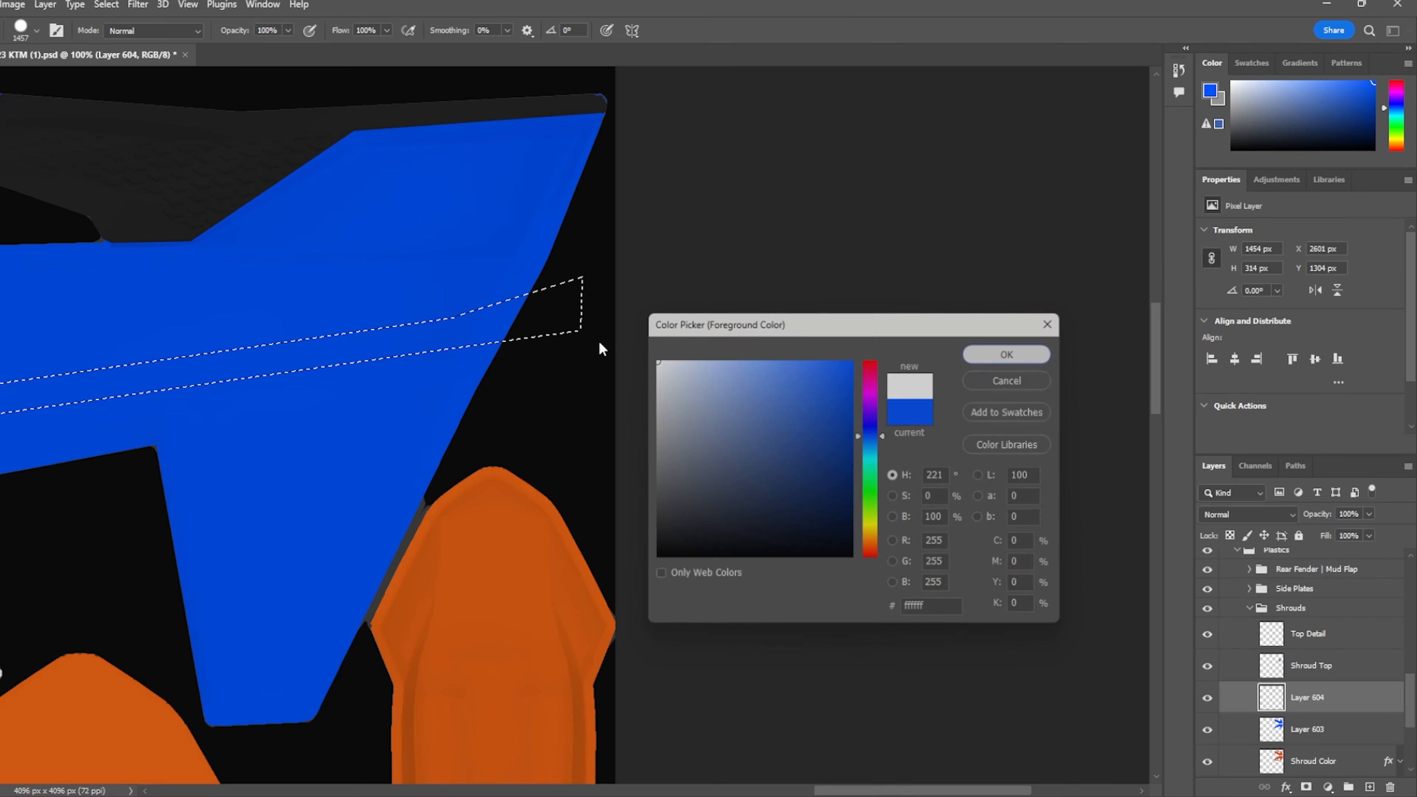
click(27, 385)
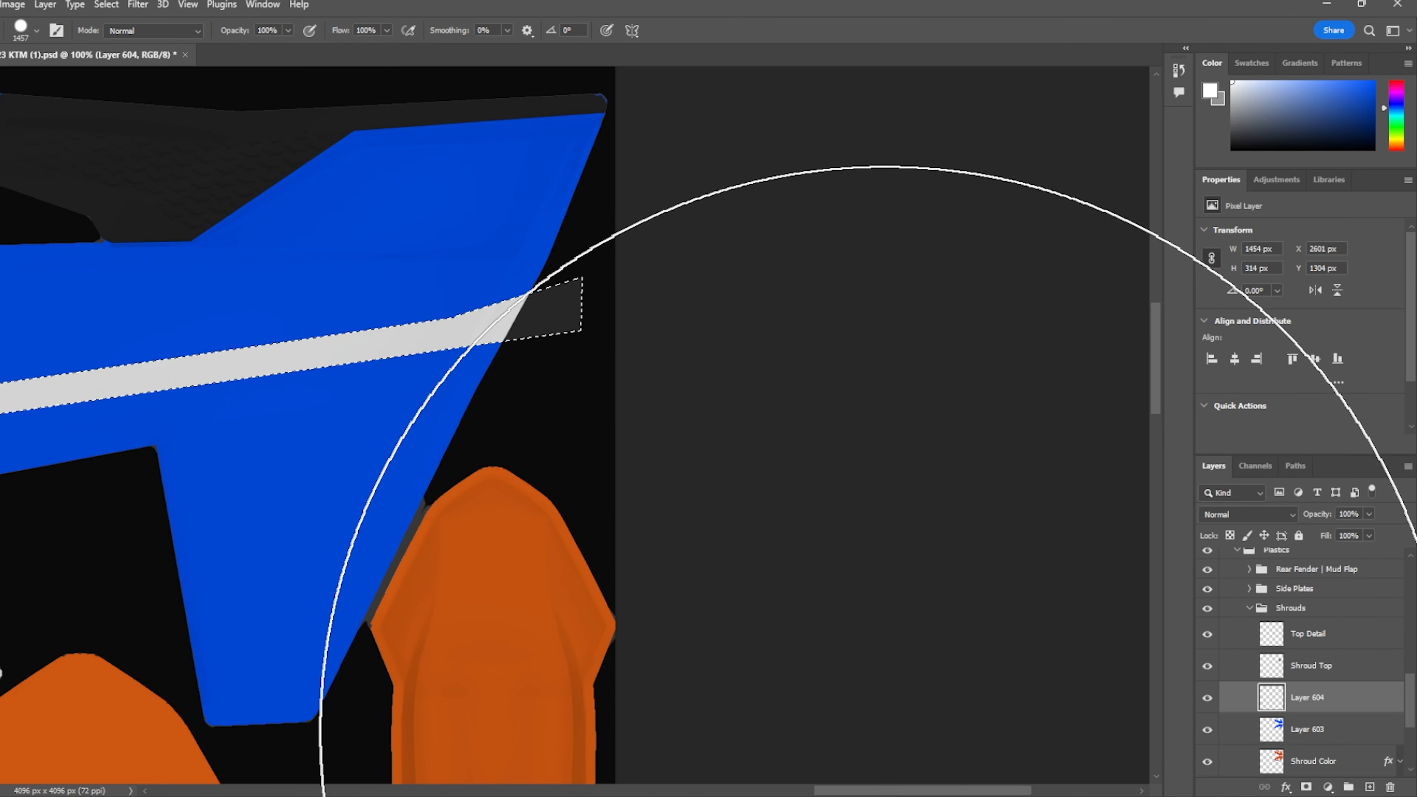
drag(848, 790, 754, 790)
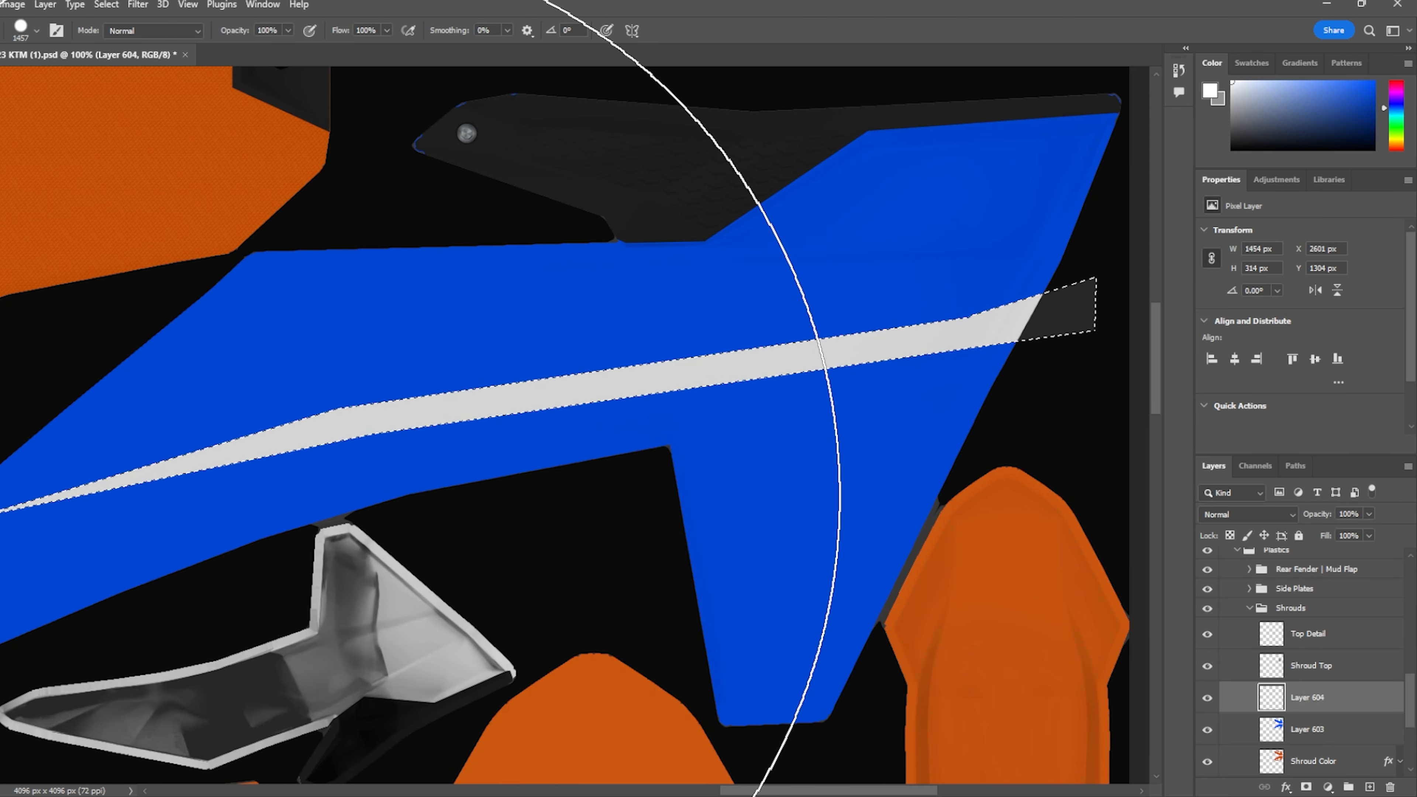
key(m)
key(ctrl+d)
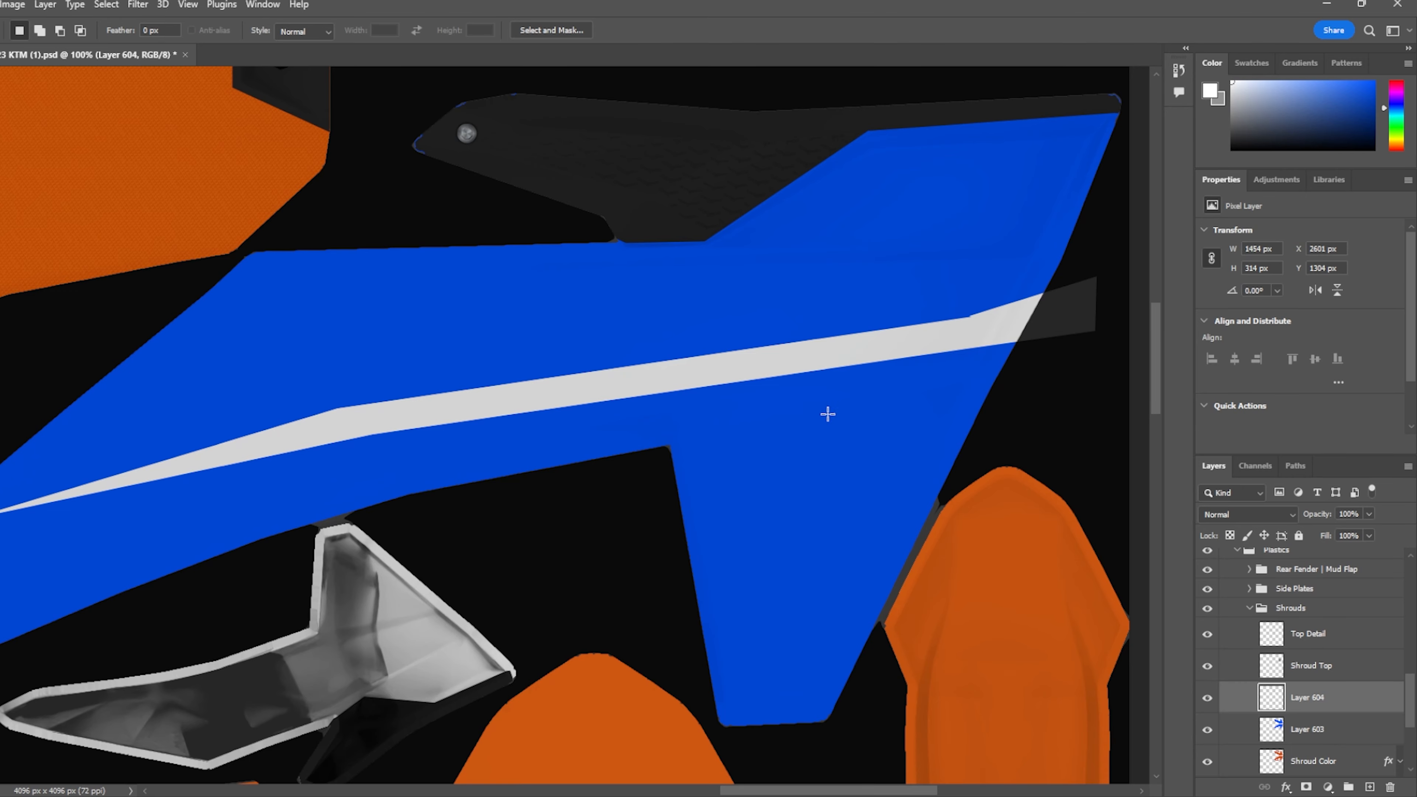
- Place the mymxb_logo image over the stripe on the lower shroud, scaled to 47.39% and rotated to -4.08°
click(613, 795)
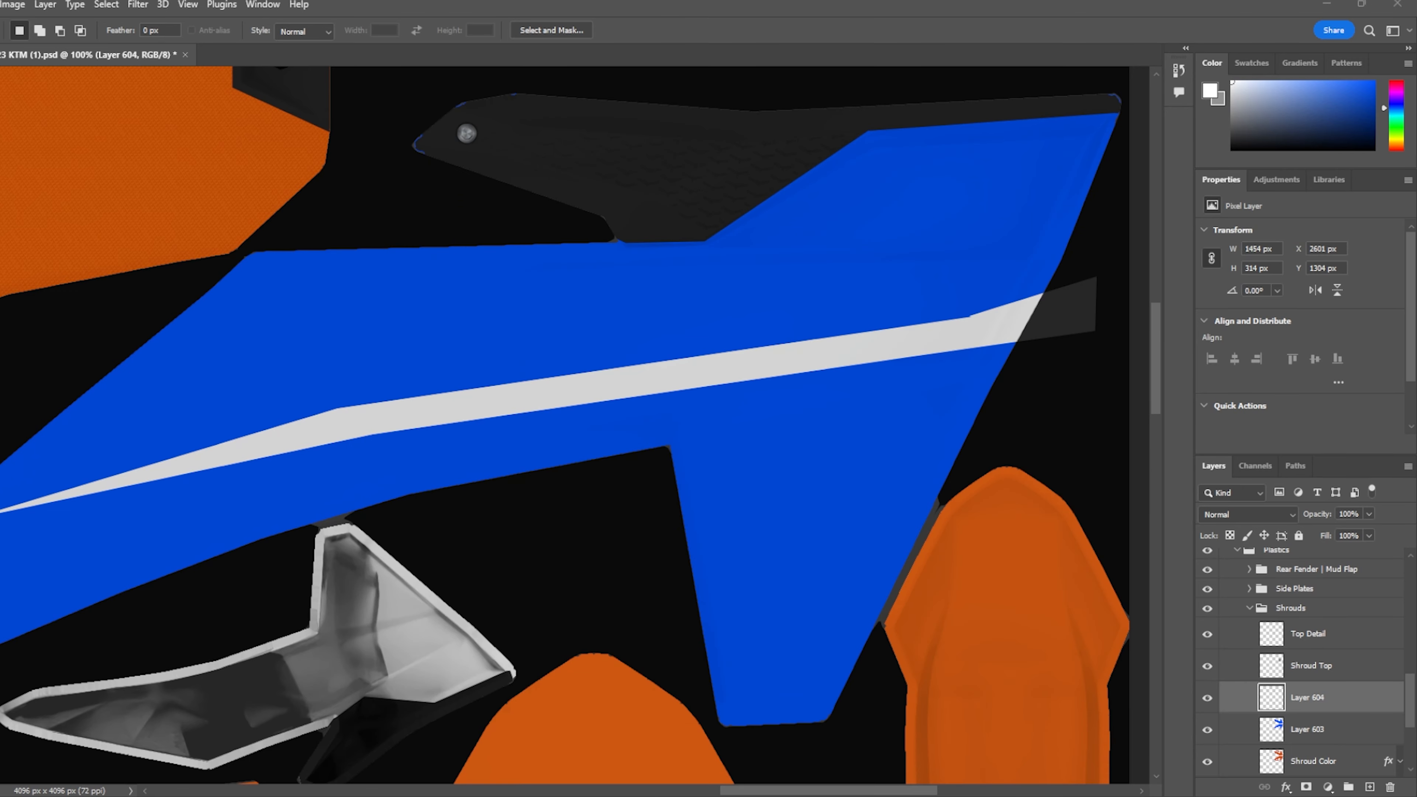
drag(1414, 387, 717, 463)
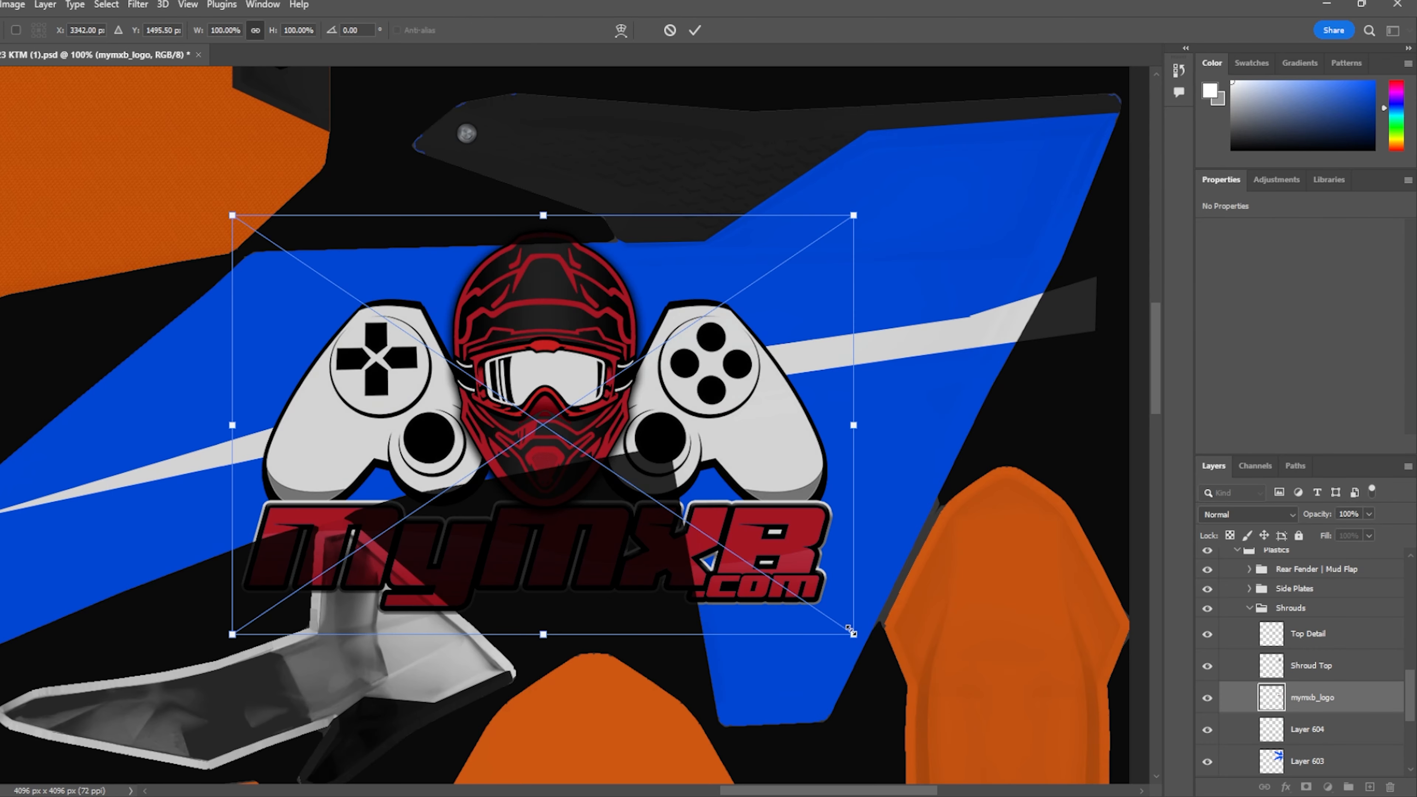
drag(851, 631, 625, 479)
drag(543, 446, 900, 441)
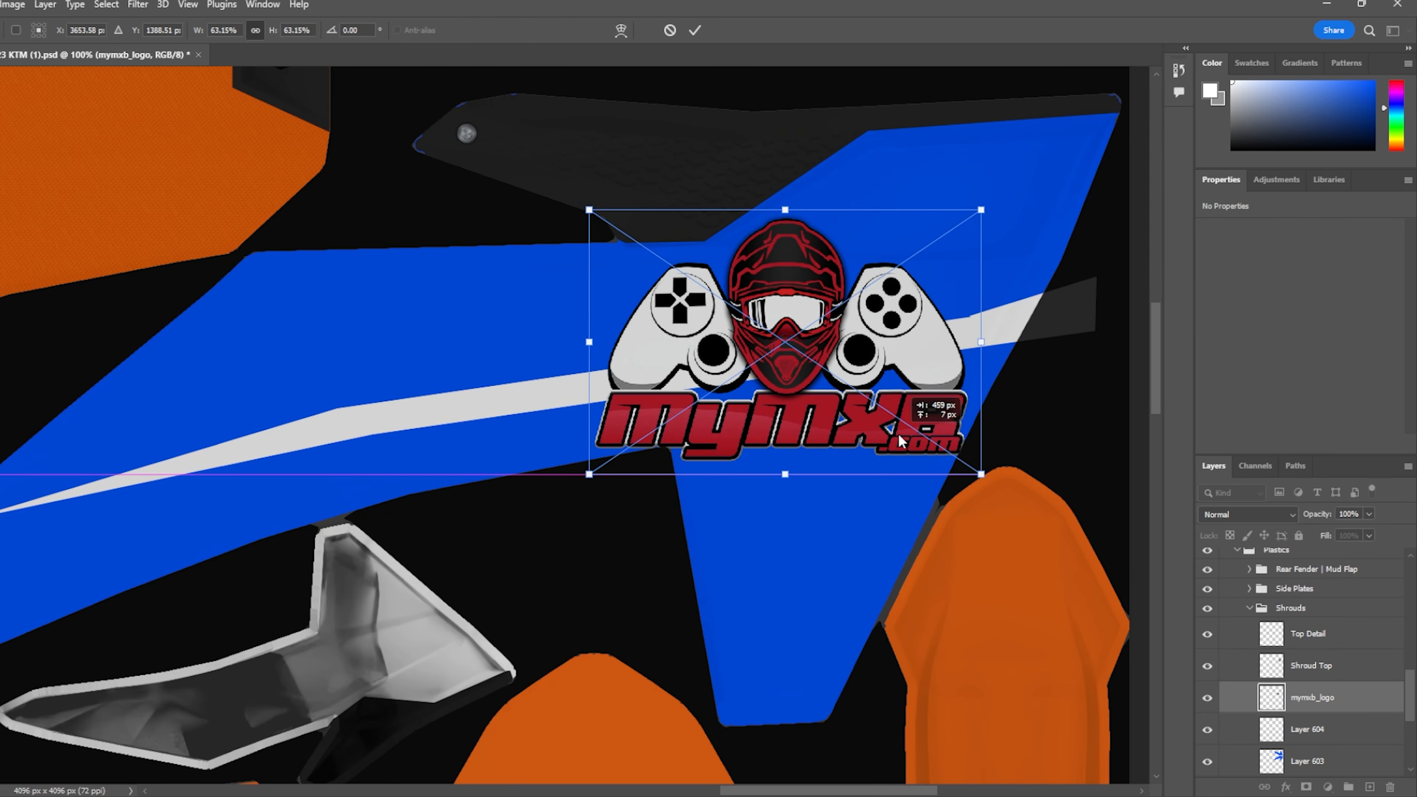
drag(589, 210, 640, 324)
mouse_move(844, 329)
mouse_down()
mouse_move(852, 350)
mouse_move(845, 338)
mouse_up()
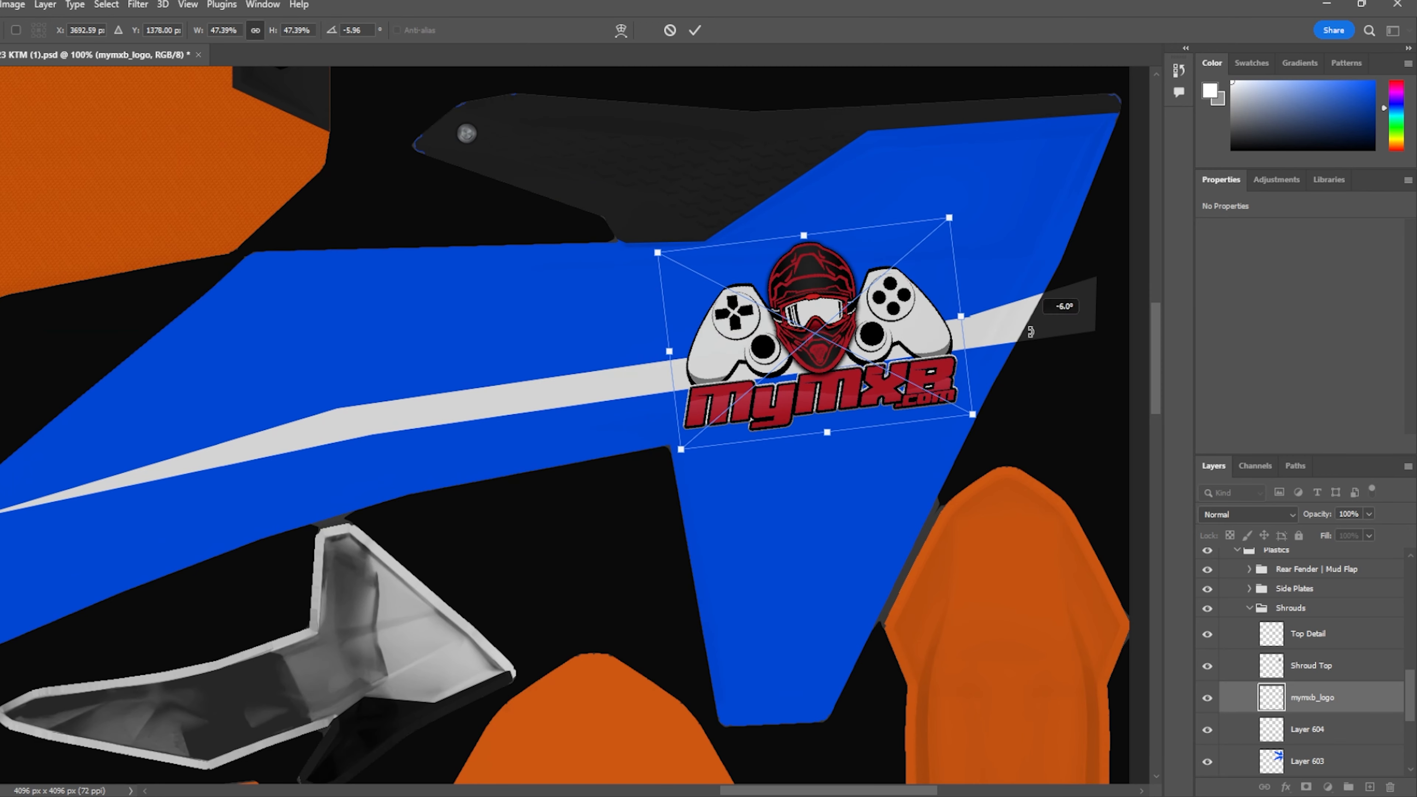
drag(1065, 308, 984, 333)
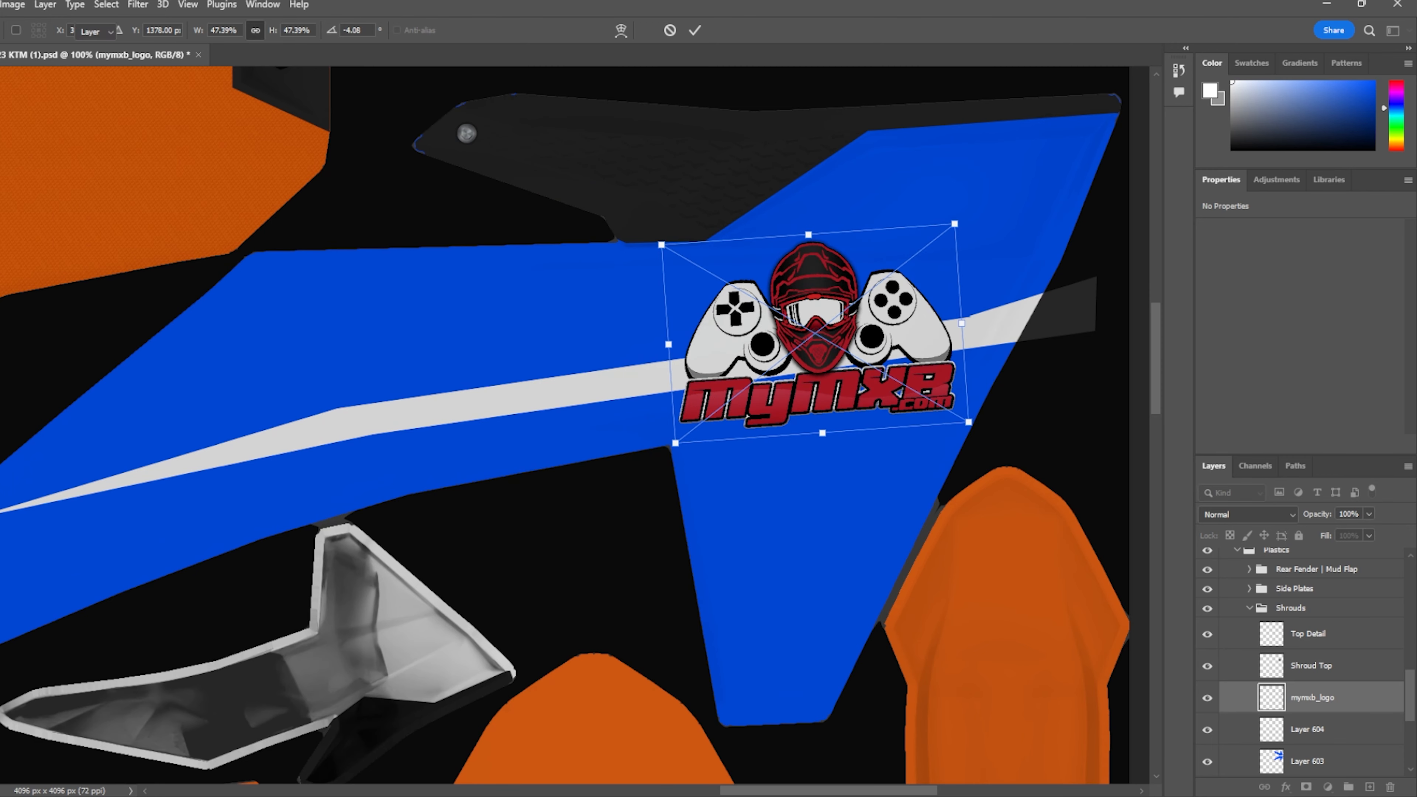
key(Return)
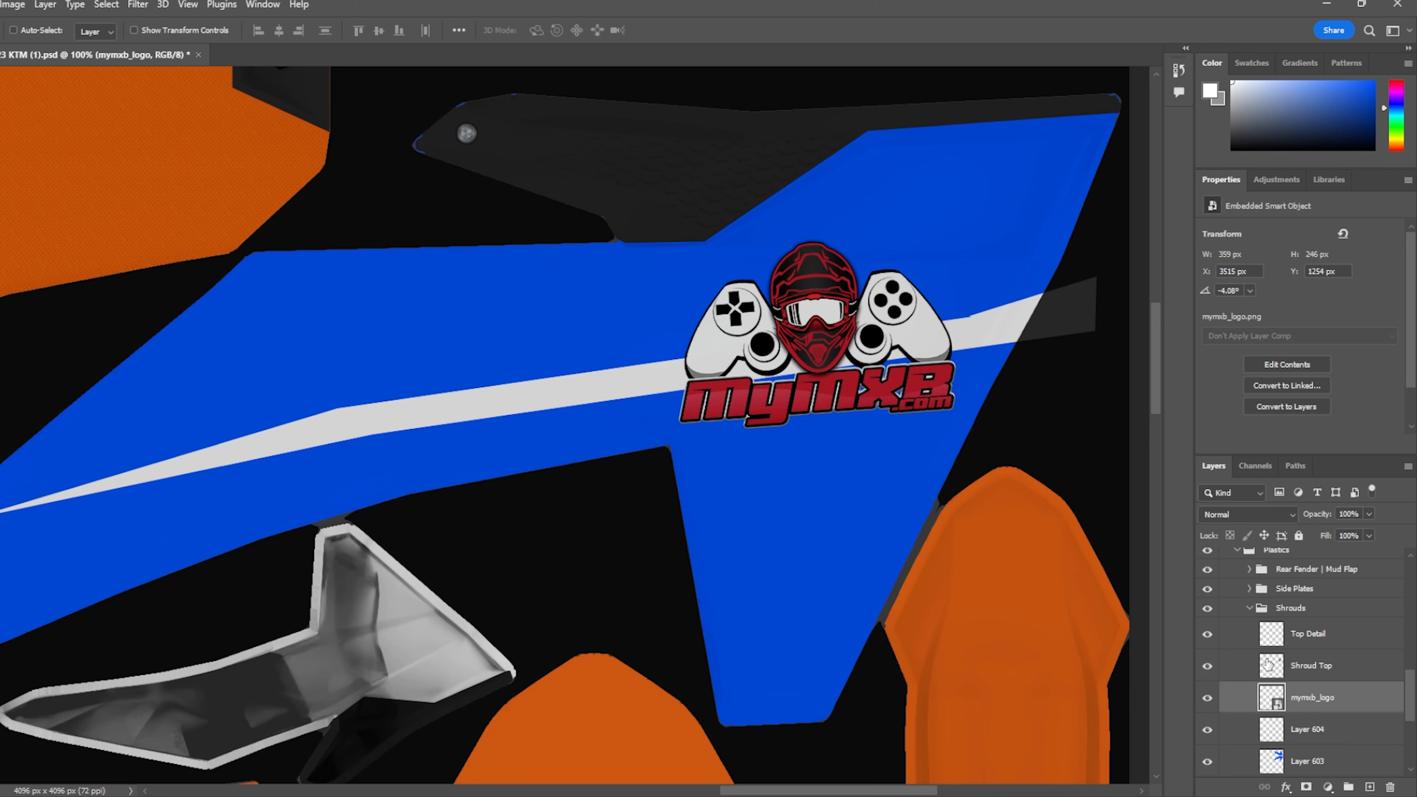
- Move the white stripe on Layer 604 outward and up behind the logo to X 2786 px, Y 1235 px
click(1318, 728)
scroll(1330, 714, down, 1)
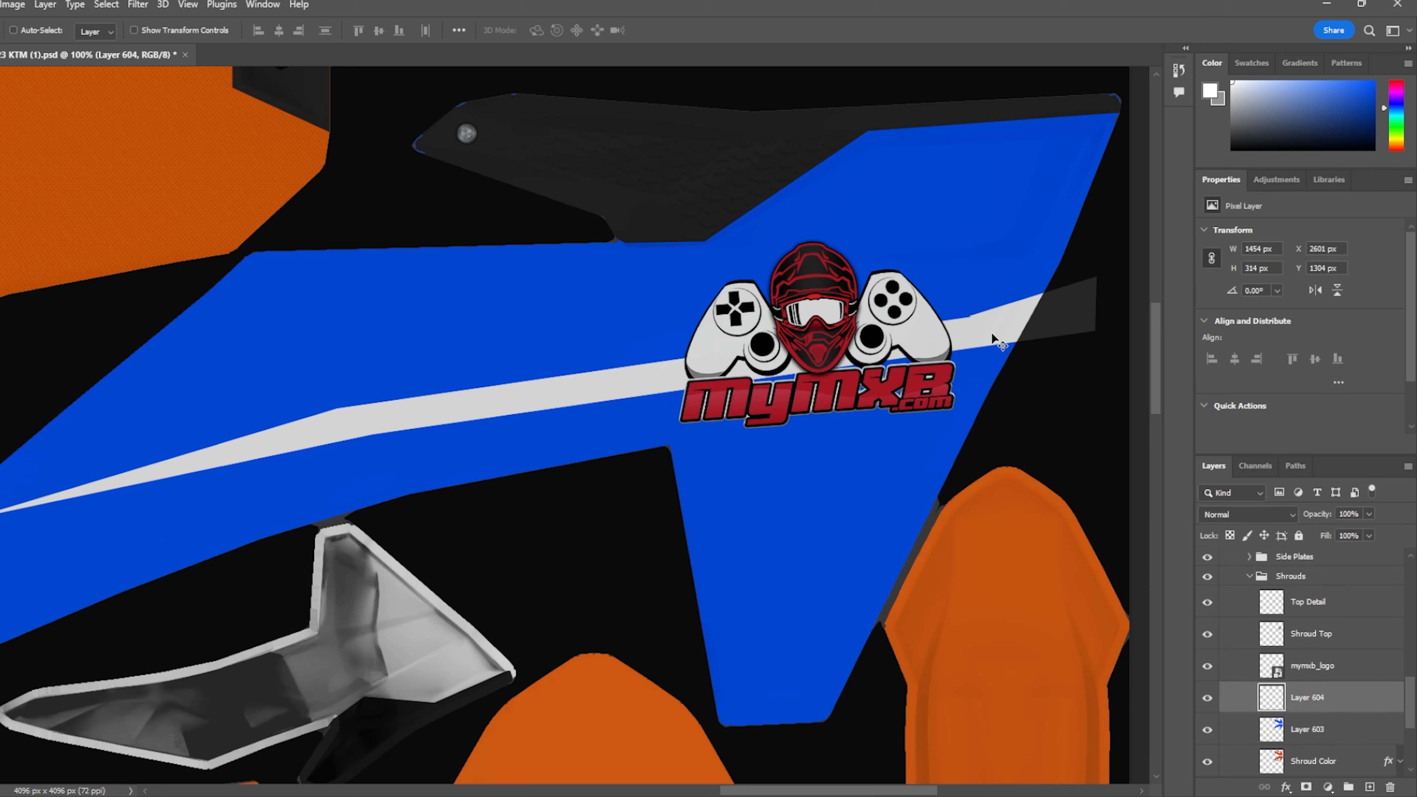
drag(997, 336, 1132, 304)
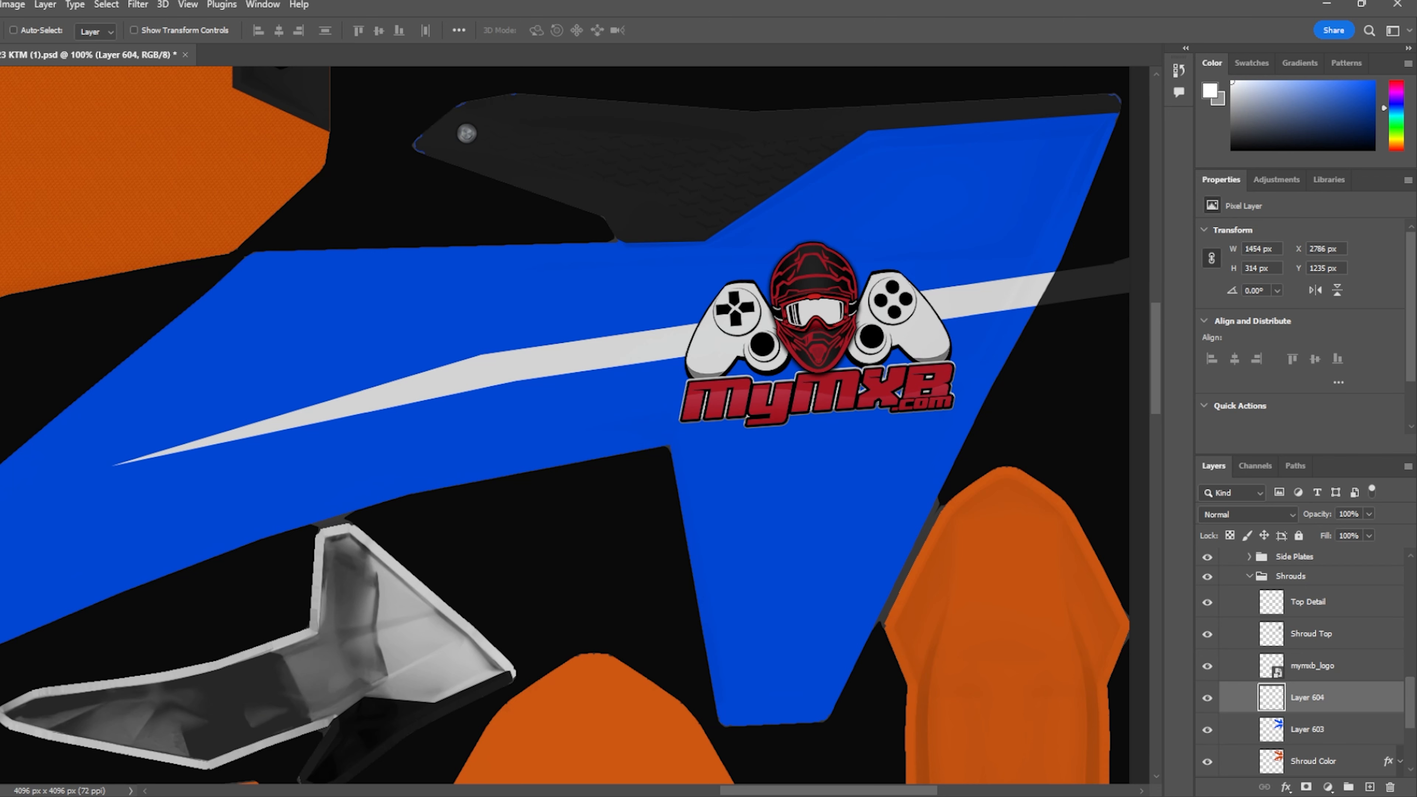
- Place the MXBikesShop-small logo near the lower tip of the blue shroud, scaled to about 104 by 42 px
drag(1415, 541, 1000, 544)
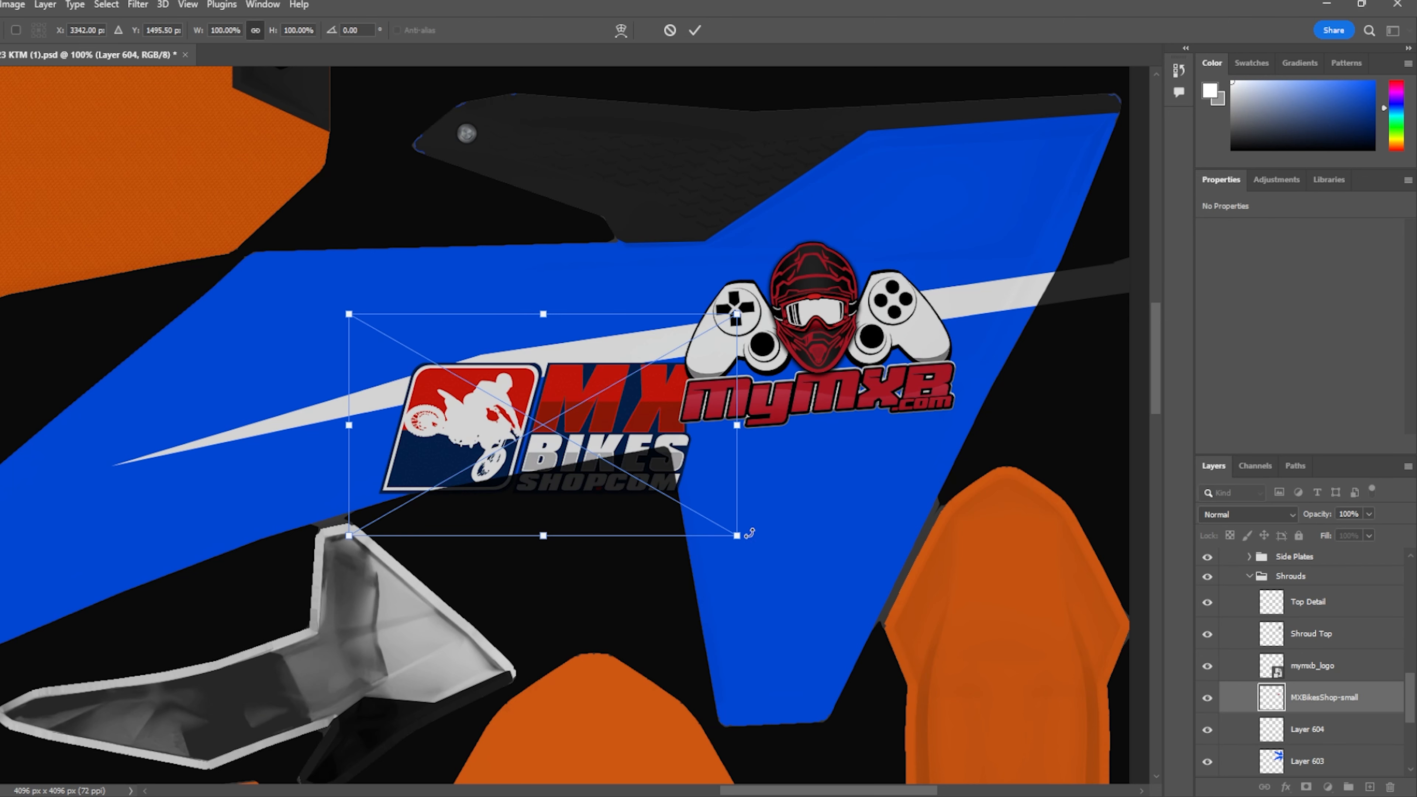
drag(735, 535, 798, 668)
click(695, 31)
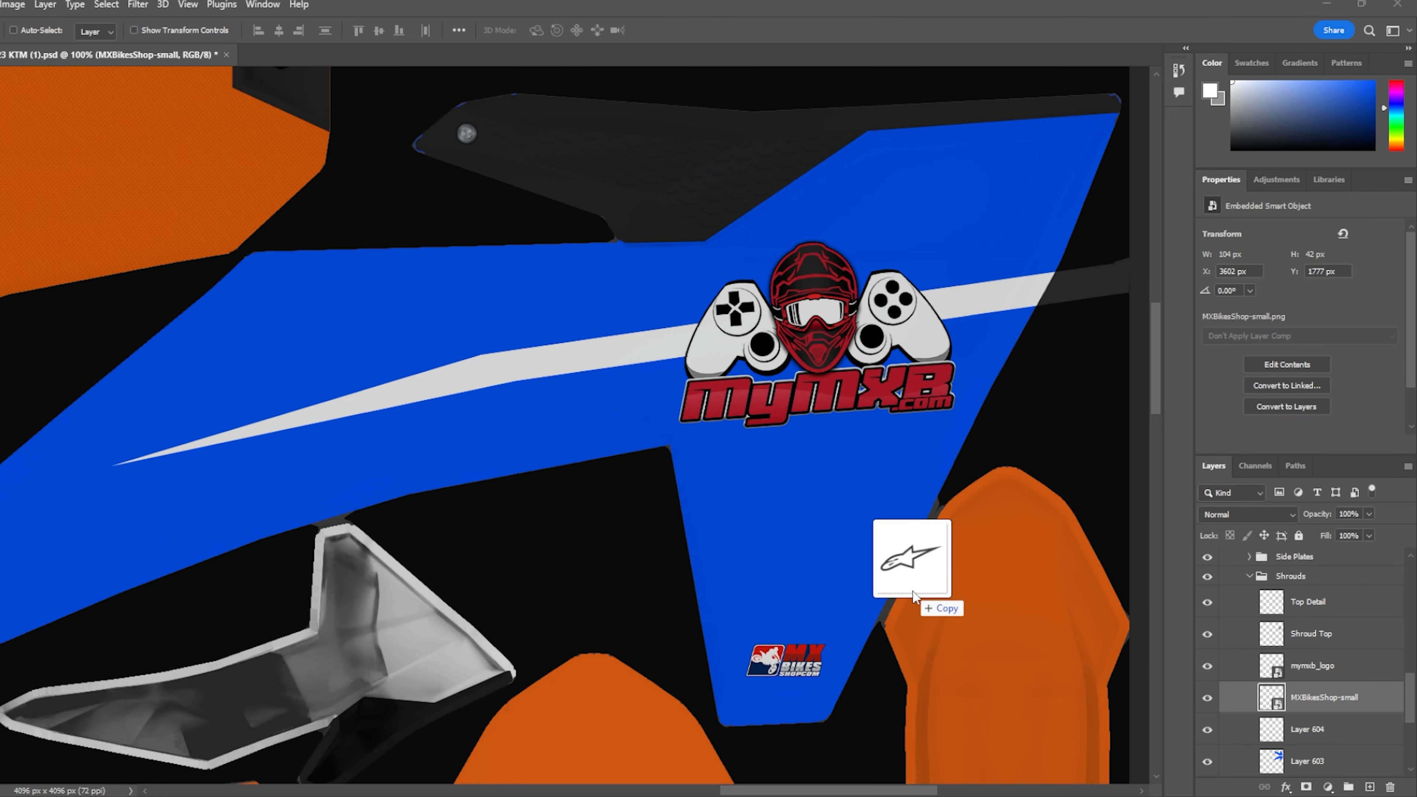
- Place the Alpinestars logo between the MyMXB and MXBikesShop logos, scaled to about 211 by 91 px
drag(911, 560, 722, 497)
drag(152, 426, 743, 507)
drag(824, 453, 803, 560)
key(Return)
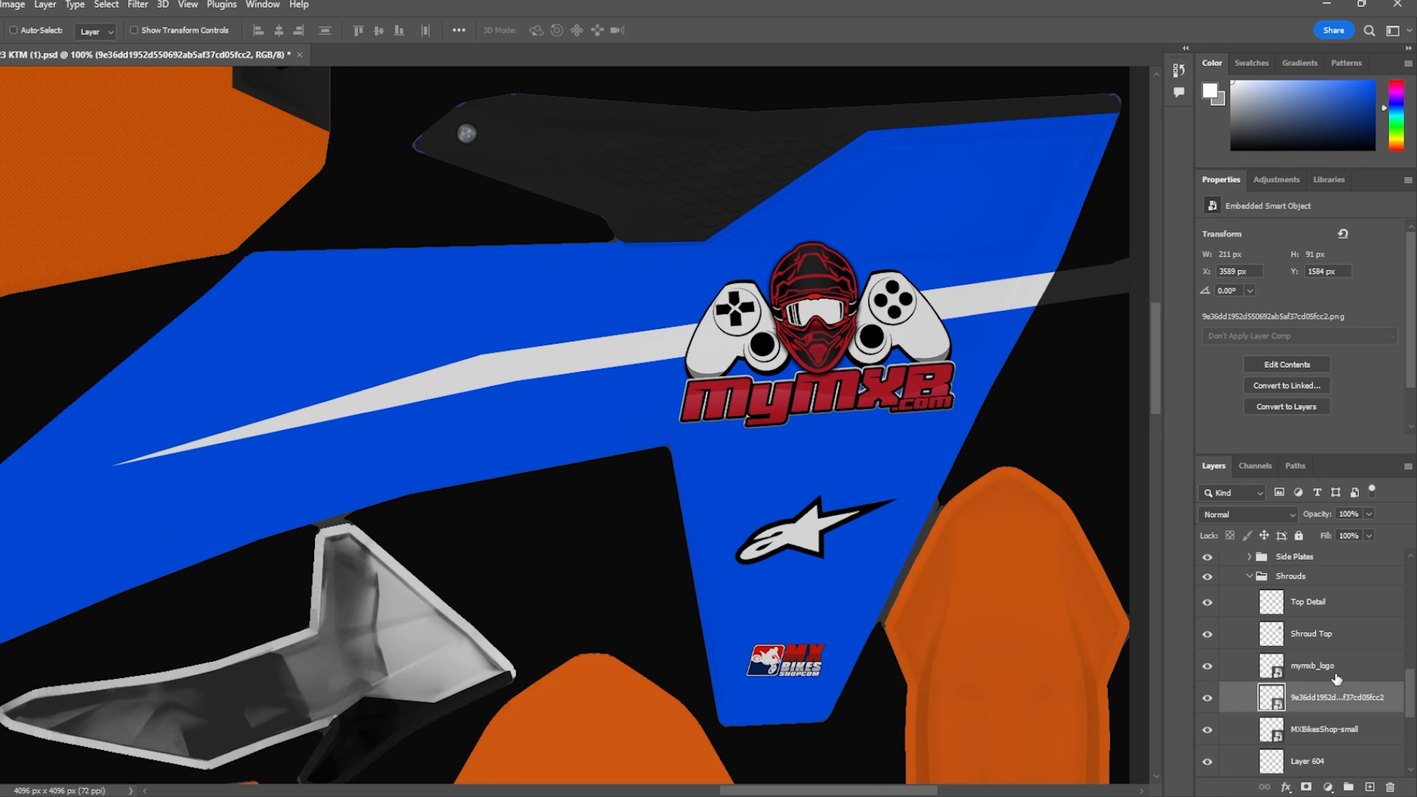
- Collapse the Shrouds group and toggle its visibility off and back on to check what it contains
click(1249, 576)
scroll(1256, 646, up, 2)
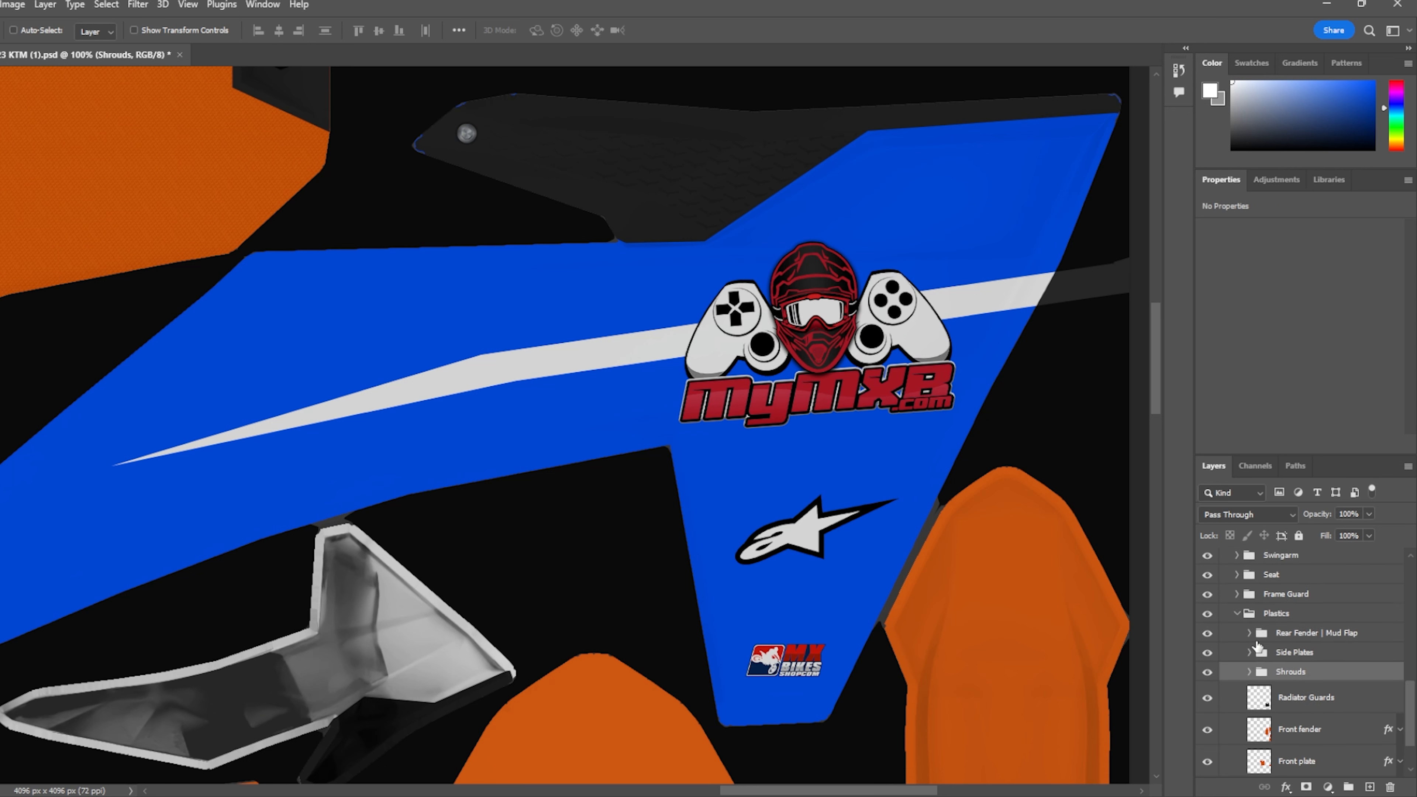
scroll(1286, 676, down, 2)
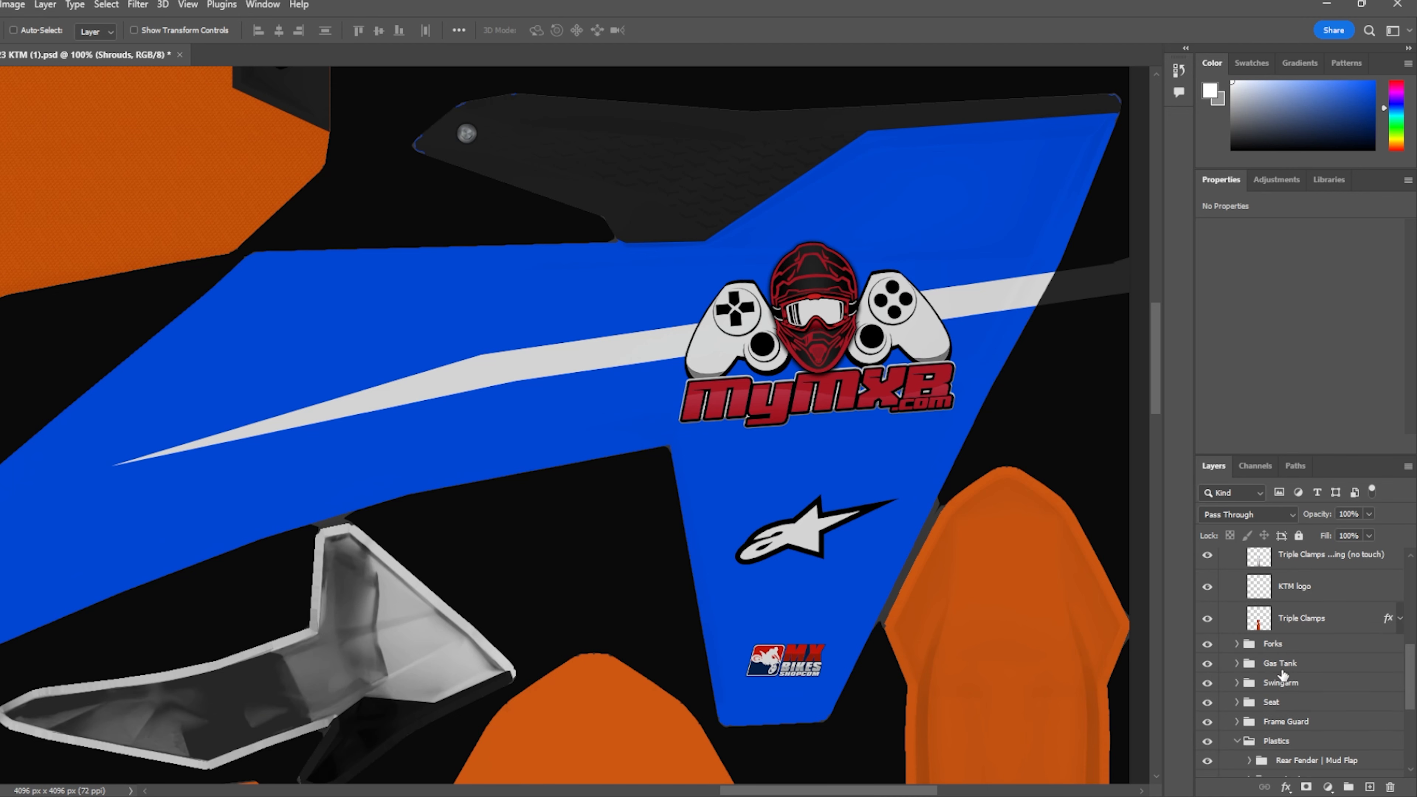
click(1206, 609)
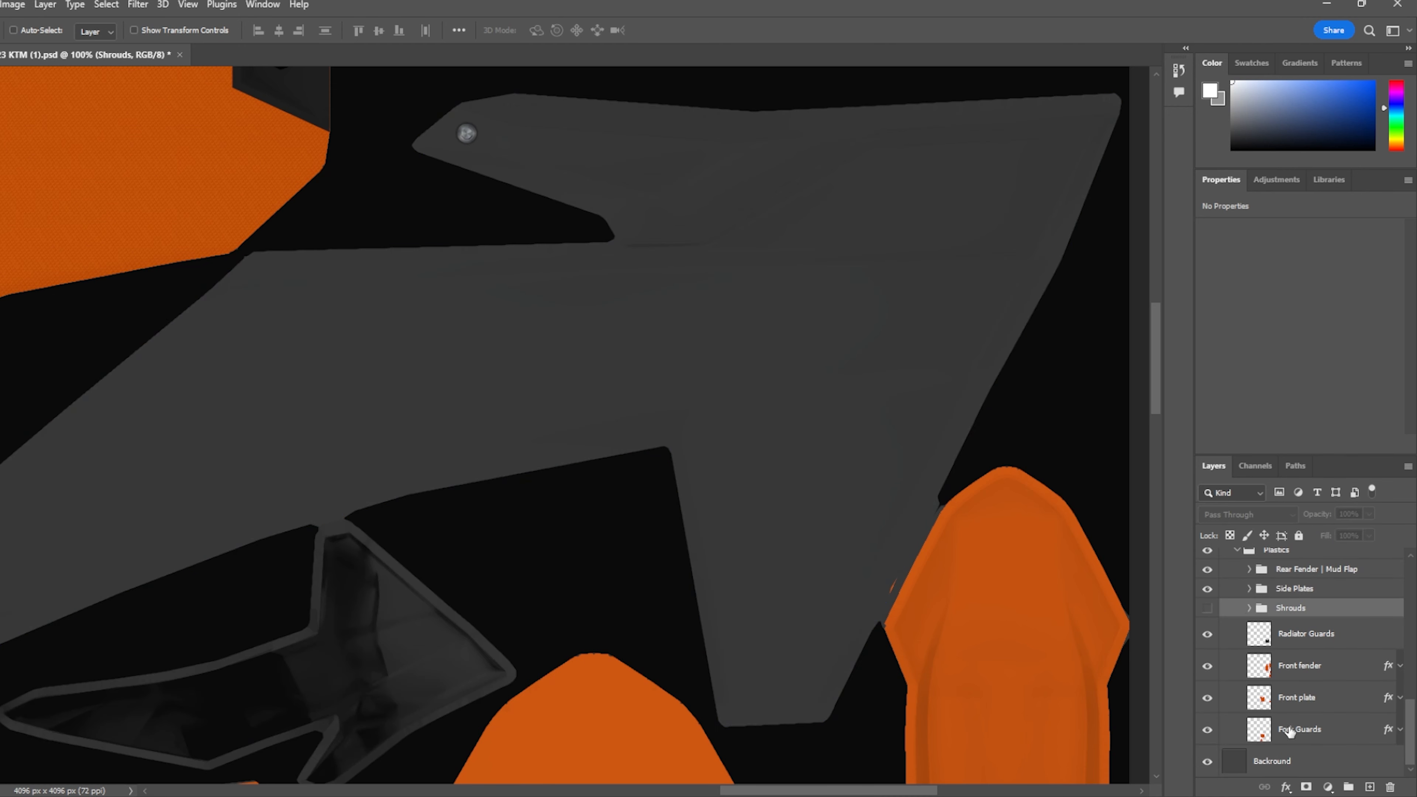
click(1206, 608)
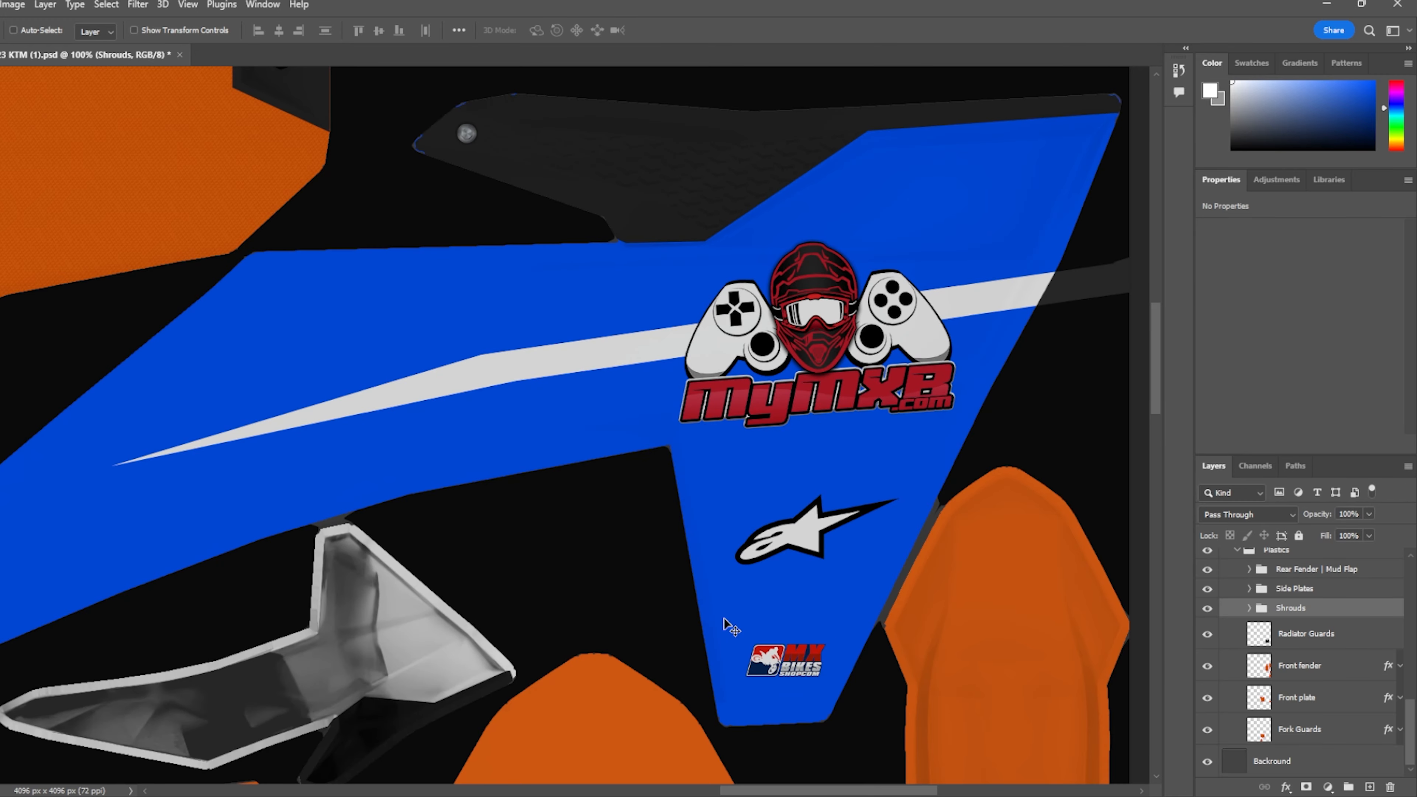
- Zoom out to 33.3% and examine the whole bike template with the decorated shroud
key(z)
click(42, 30)
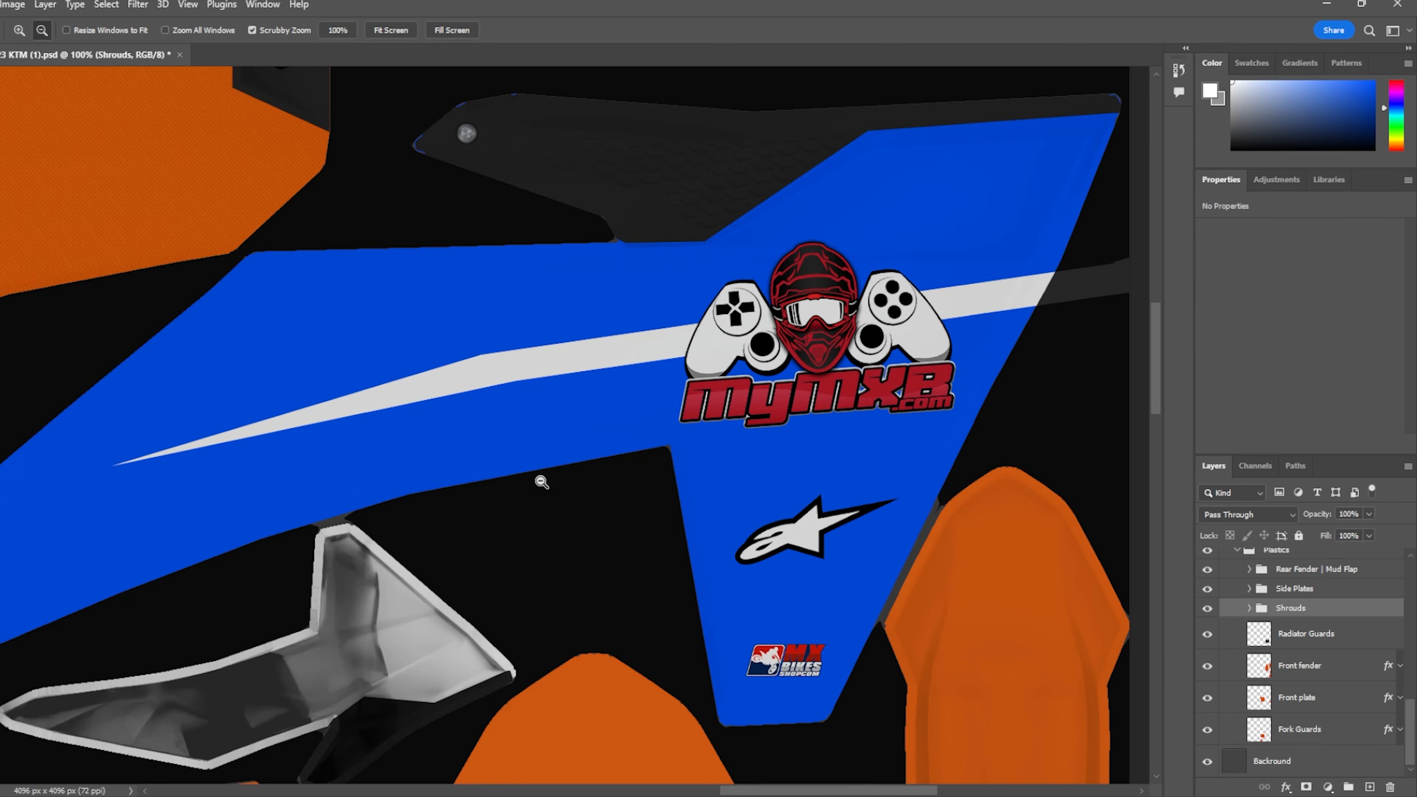
click(542, 483)
click(542, 483)
click(542, 483)
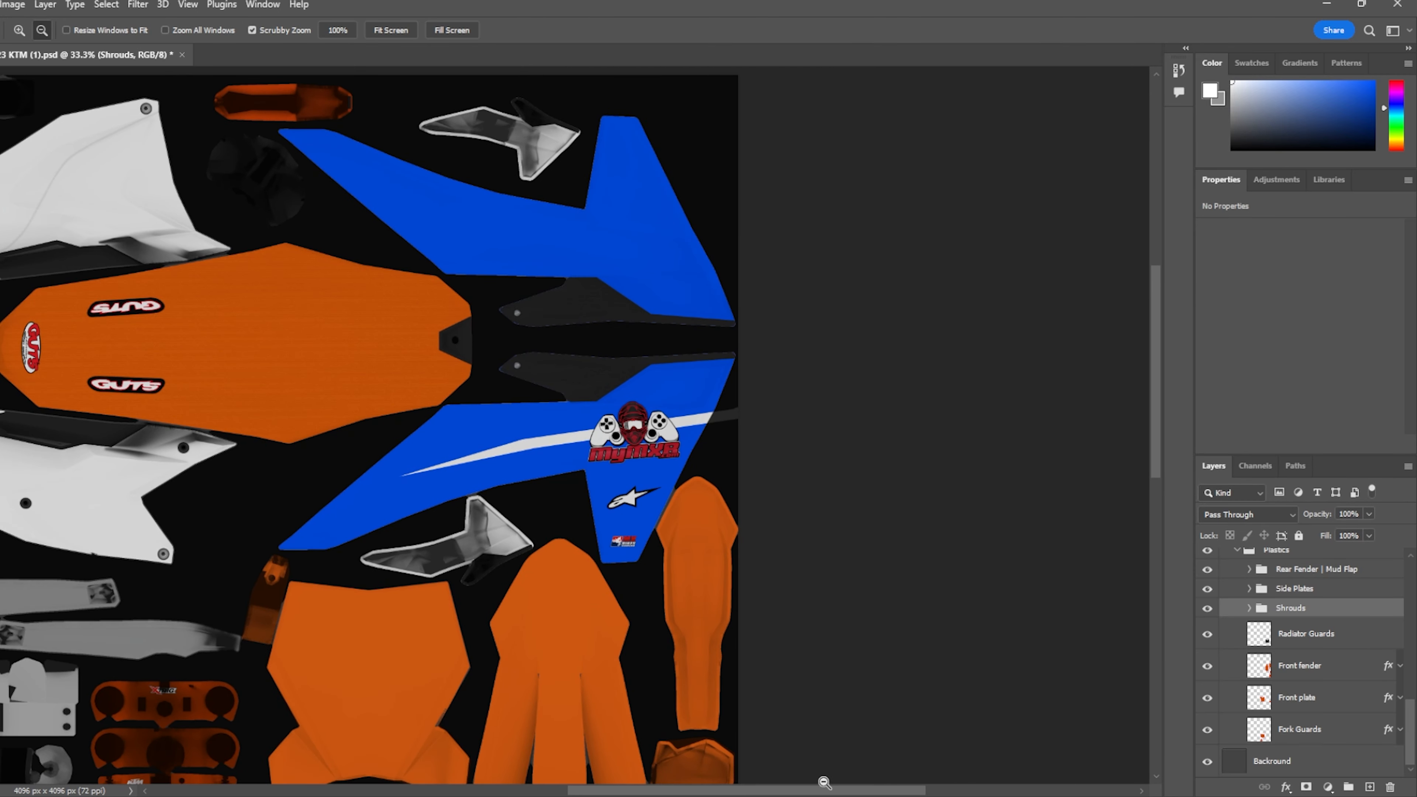
drag(824, 789, 679, 787)
scroll(715, 638, up, 2)
scroll(812, 665, down, 1)
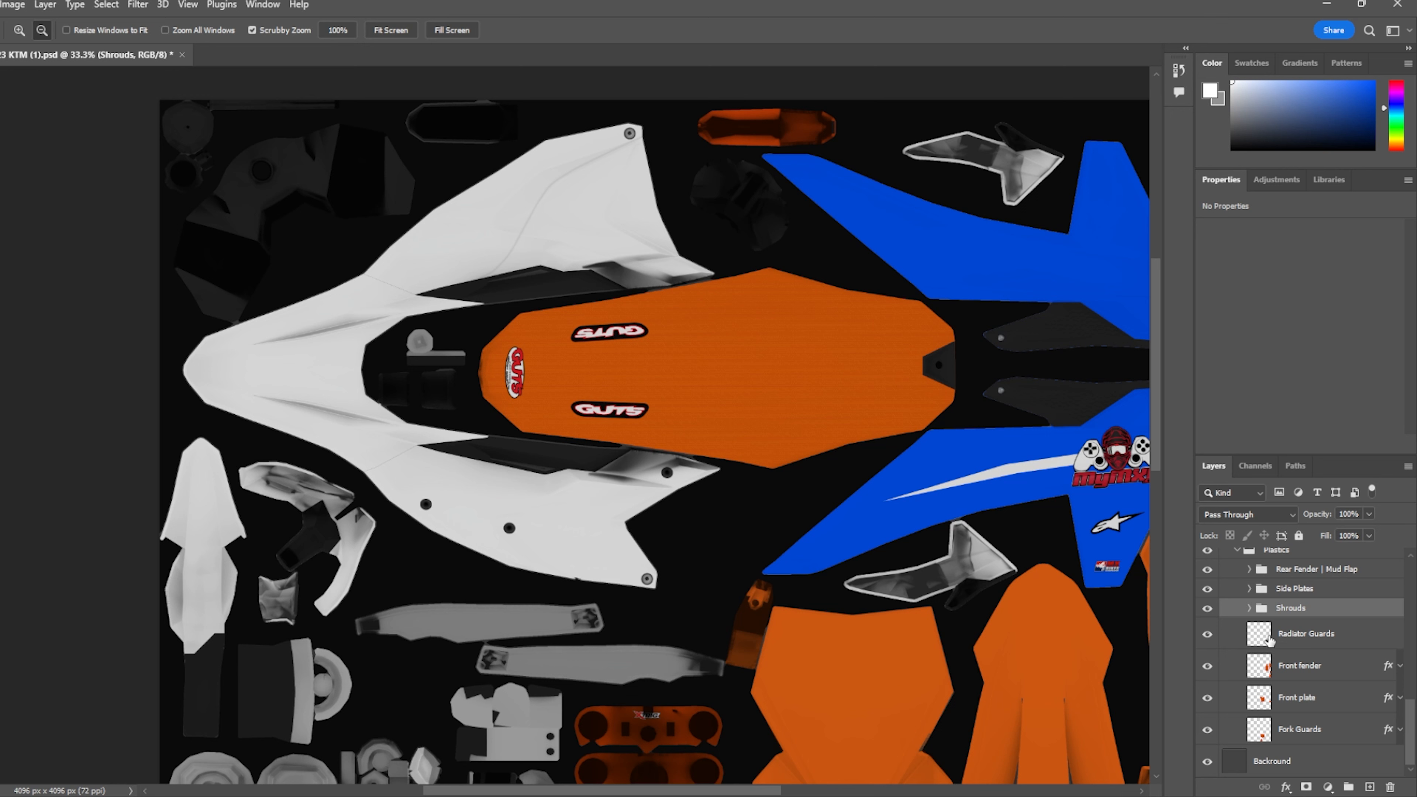
- Collapse the Plastics and Triple Clamps groups inside the Parts group
scroll(1269, 641, up, 1)
click(1237, 585)
scroll(1263, 682, up, 4)
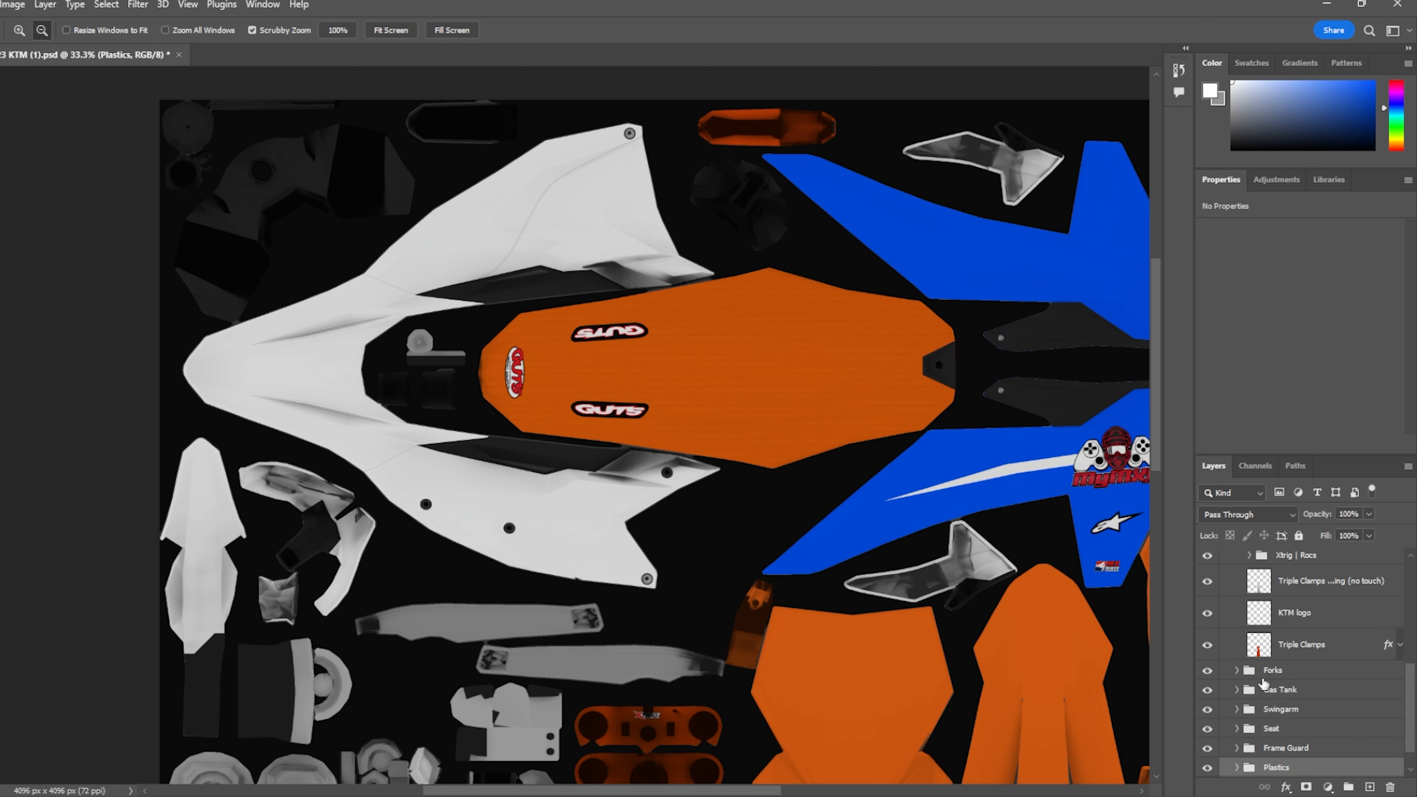
click(1237, 632)
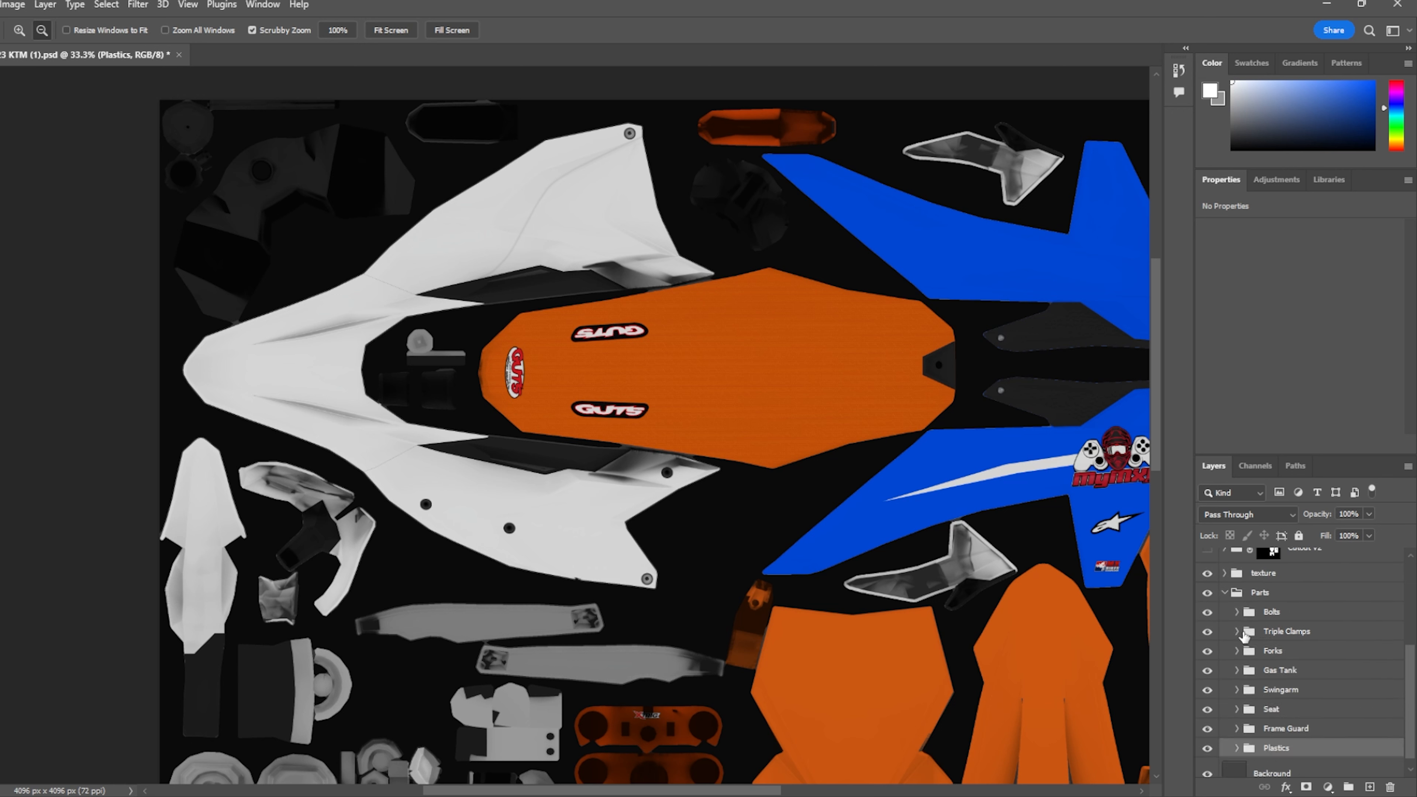
scroll(1280, 707, up, 4)
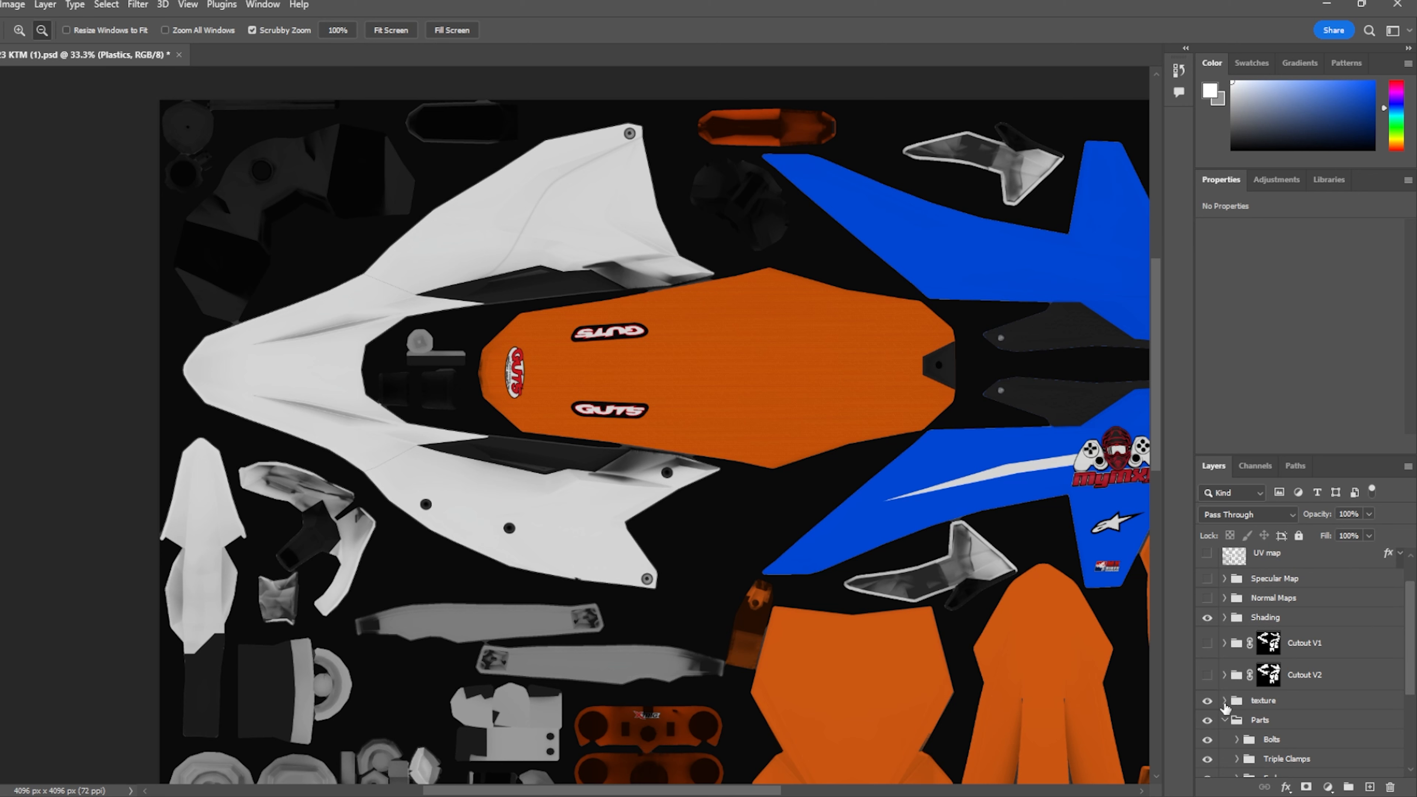
- Expand the texture group and show its Factory23 livery
click(1225, 702)
scroll(1236, 717, down, 1)
click(1208, 727)
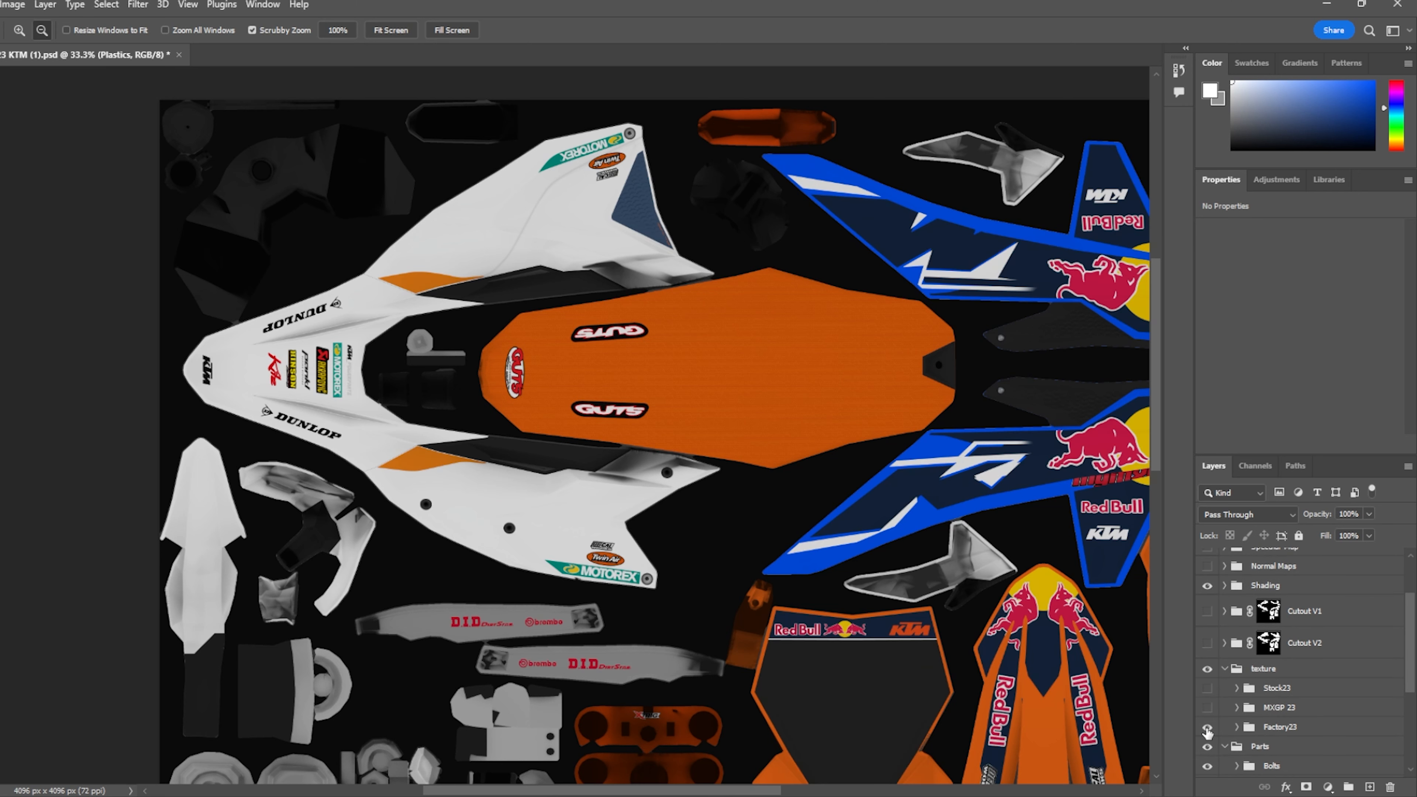
- Toggle the Plastics group off and back on to compare the factory graphics with the plastics beneath
scroll(1266, 730, down, 3)
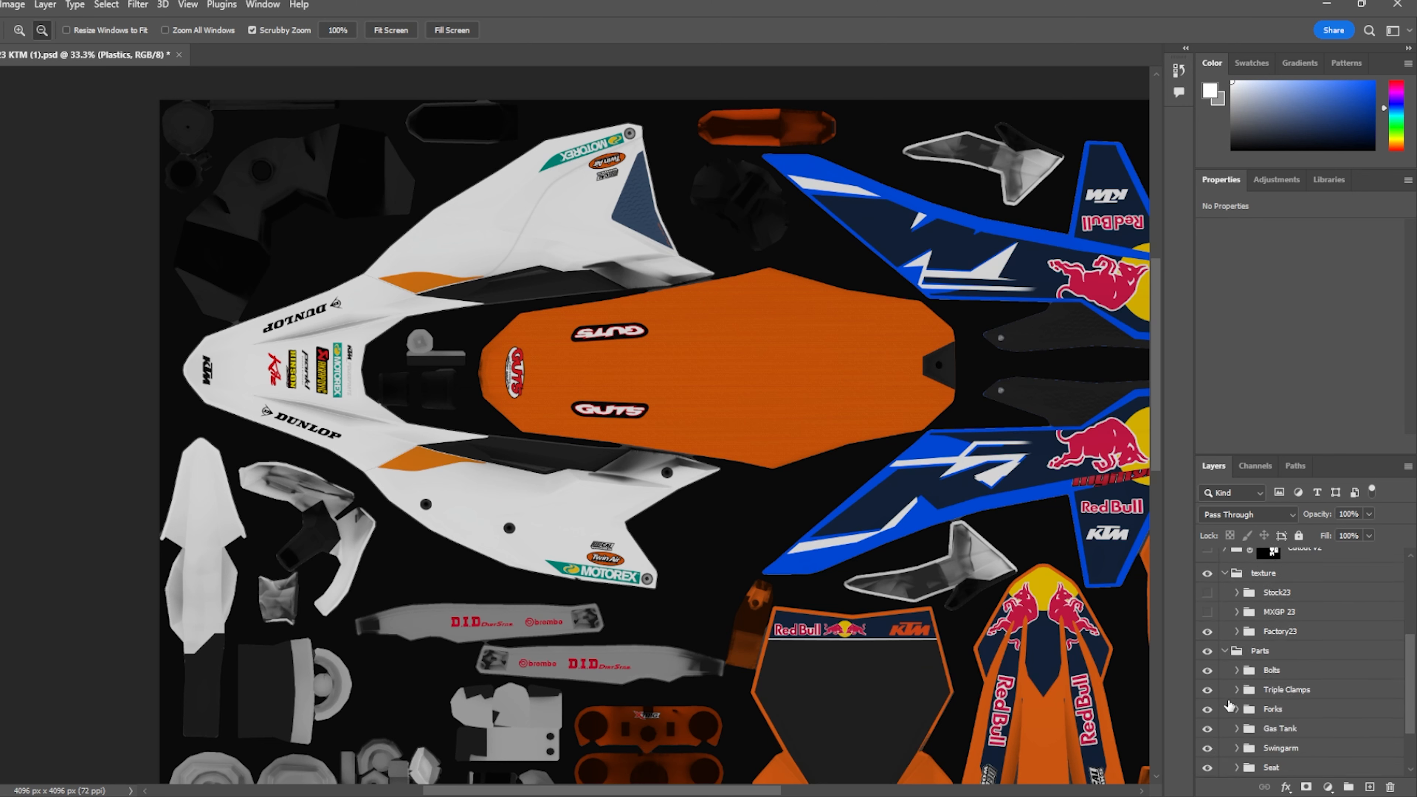
scroll(1230, 707, down, 2)
click(1208, 737)
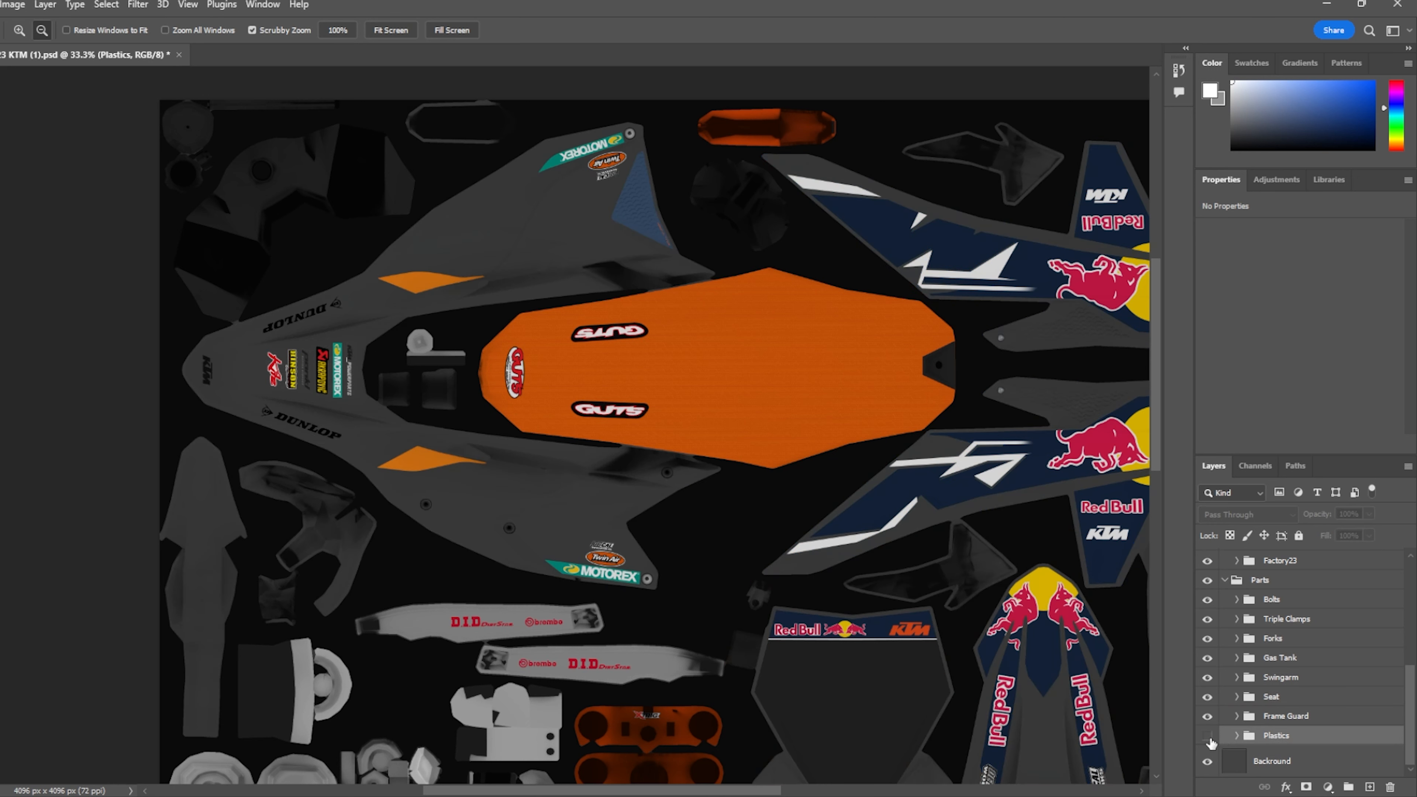
click(1207, 736)
- Group the layers from mymxb_logo through Layer 603 inside the Shrouds group and hide the new group
click(1236, 736)
scroll(1255, 732, down, 6)
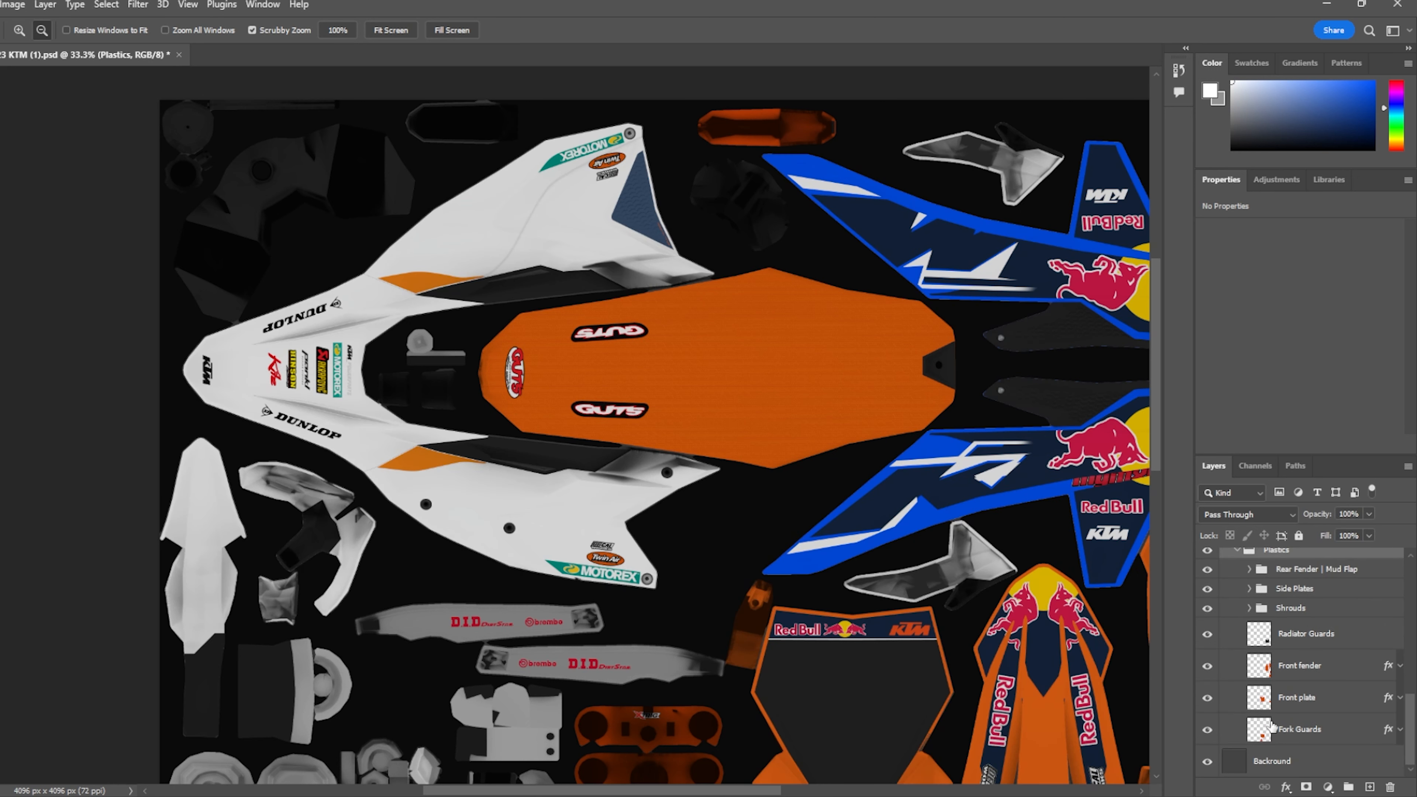
click(1249, 609)
scroll(1275, 642, down, 2)
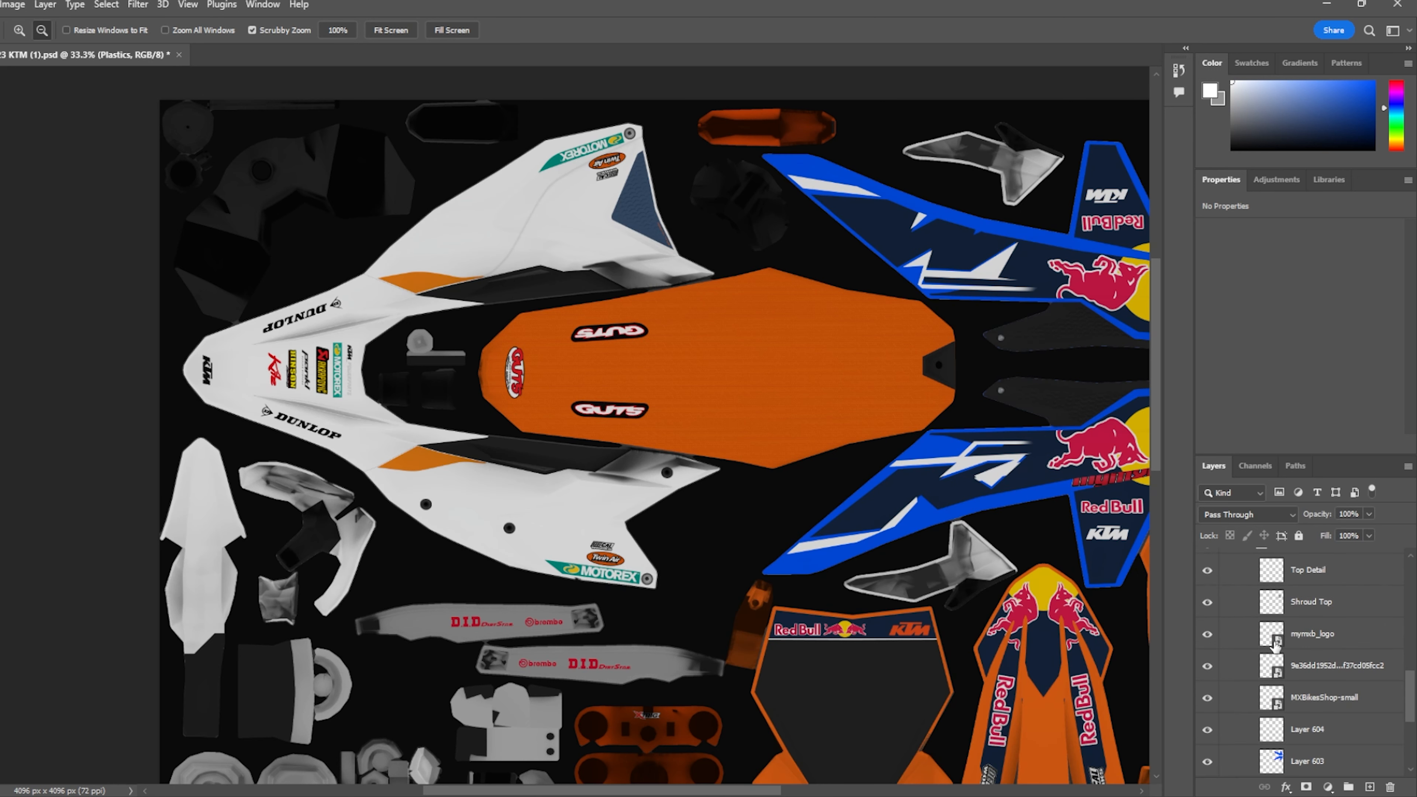
click(1331, 639)
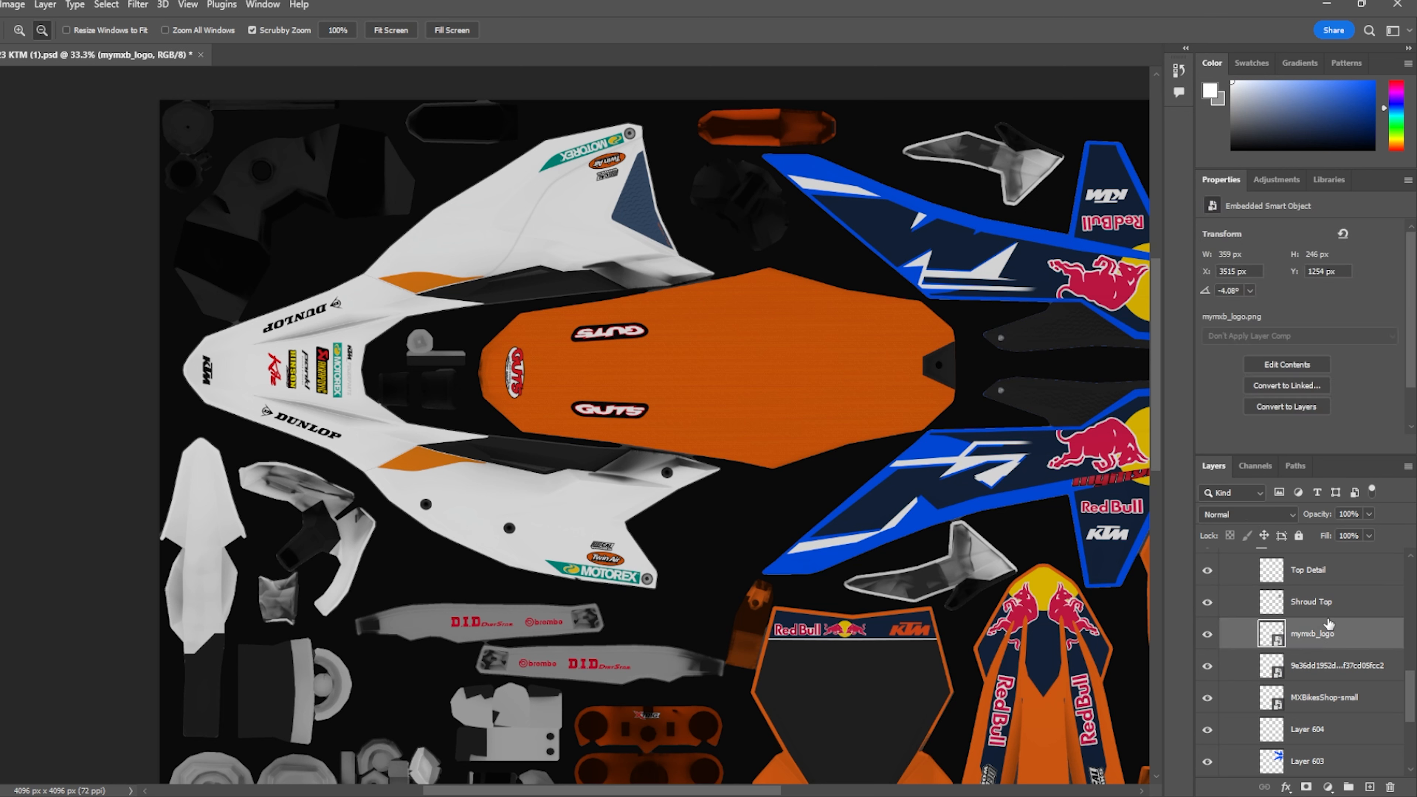
scroll(1328, 614, down, 1)
shift+click(1333, 732)
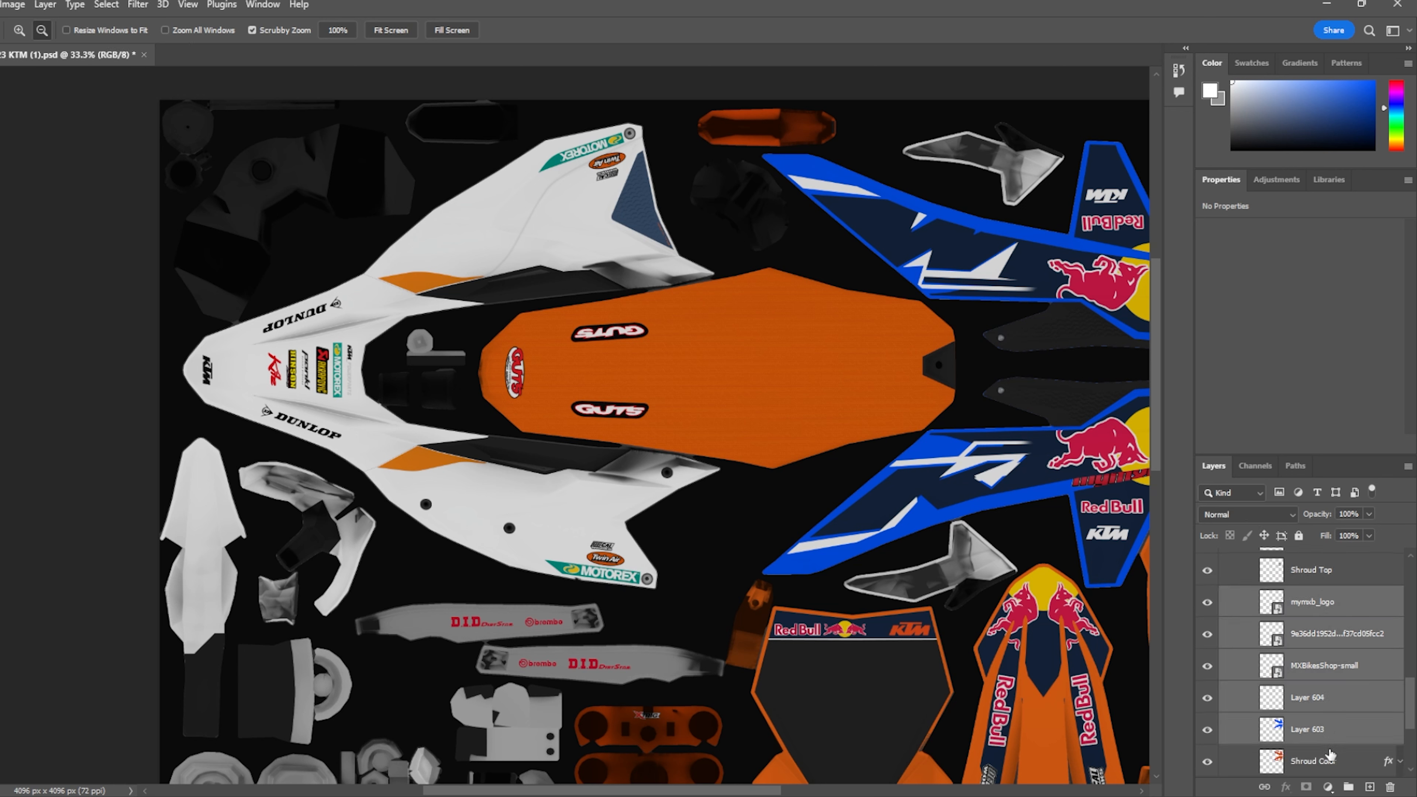
click(1348, 784)
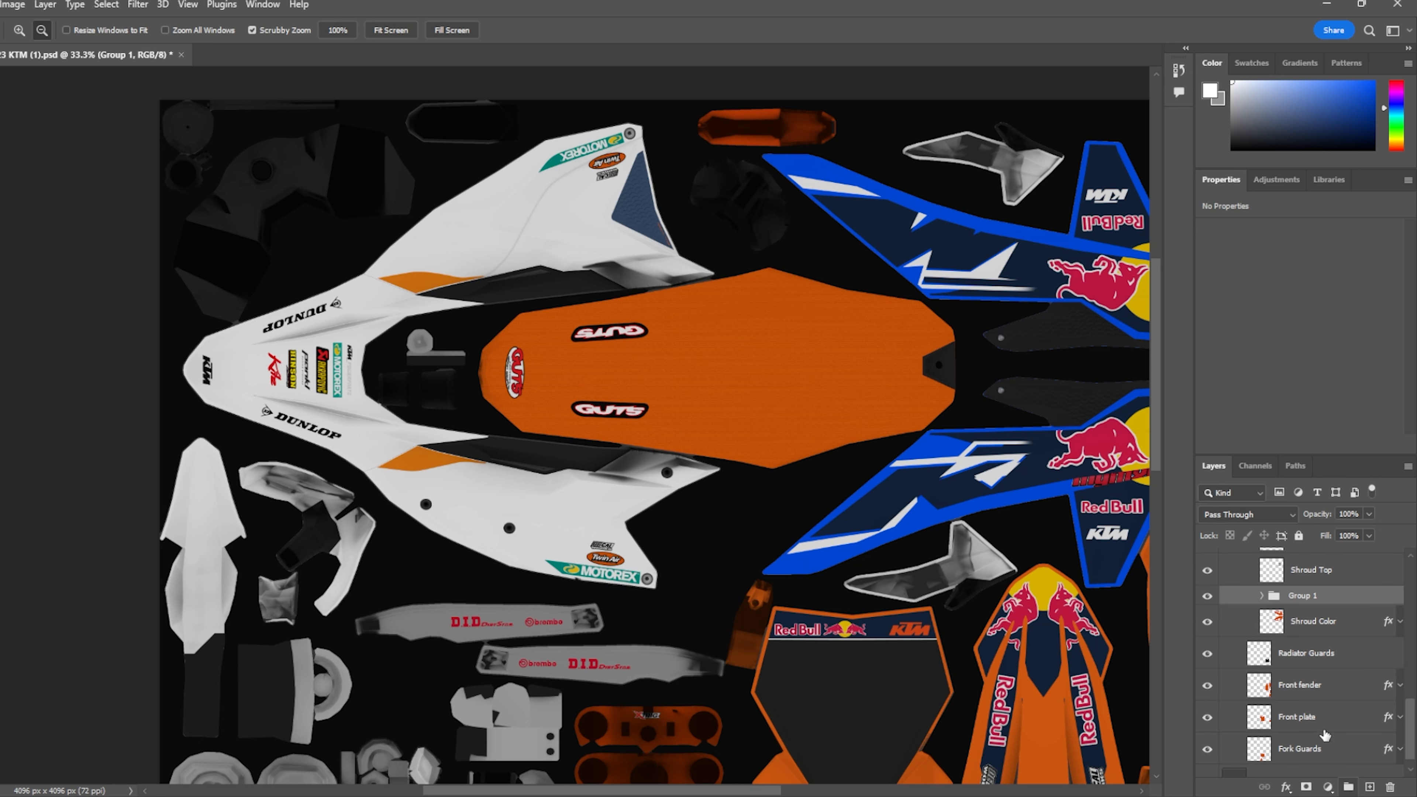
click(1207, 596)
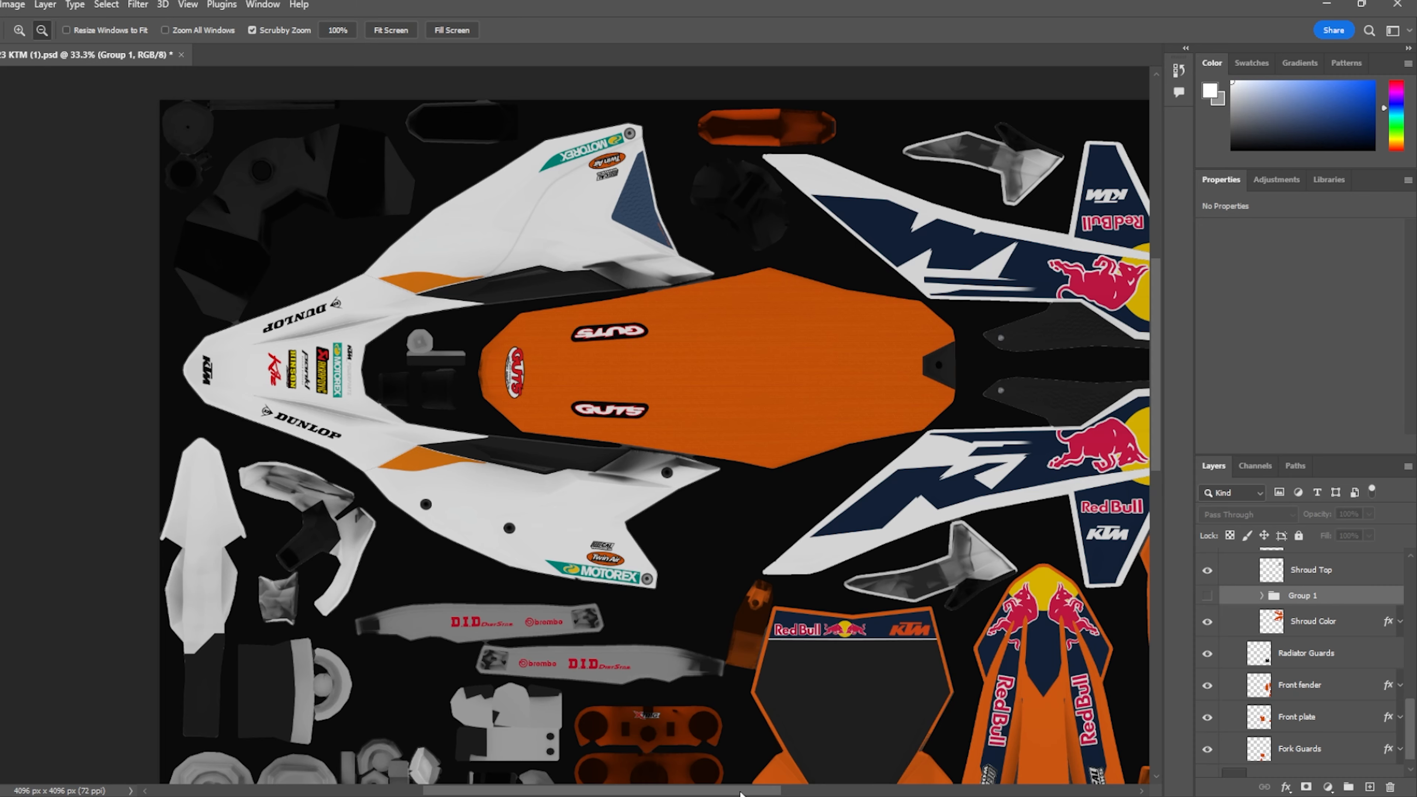
drag(742, 790, 764, 789)
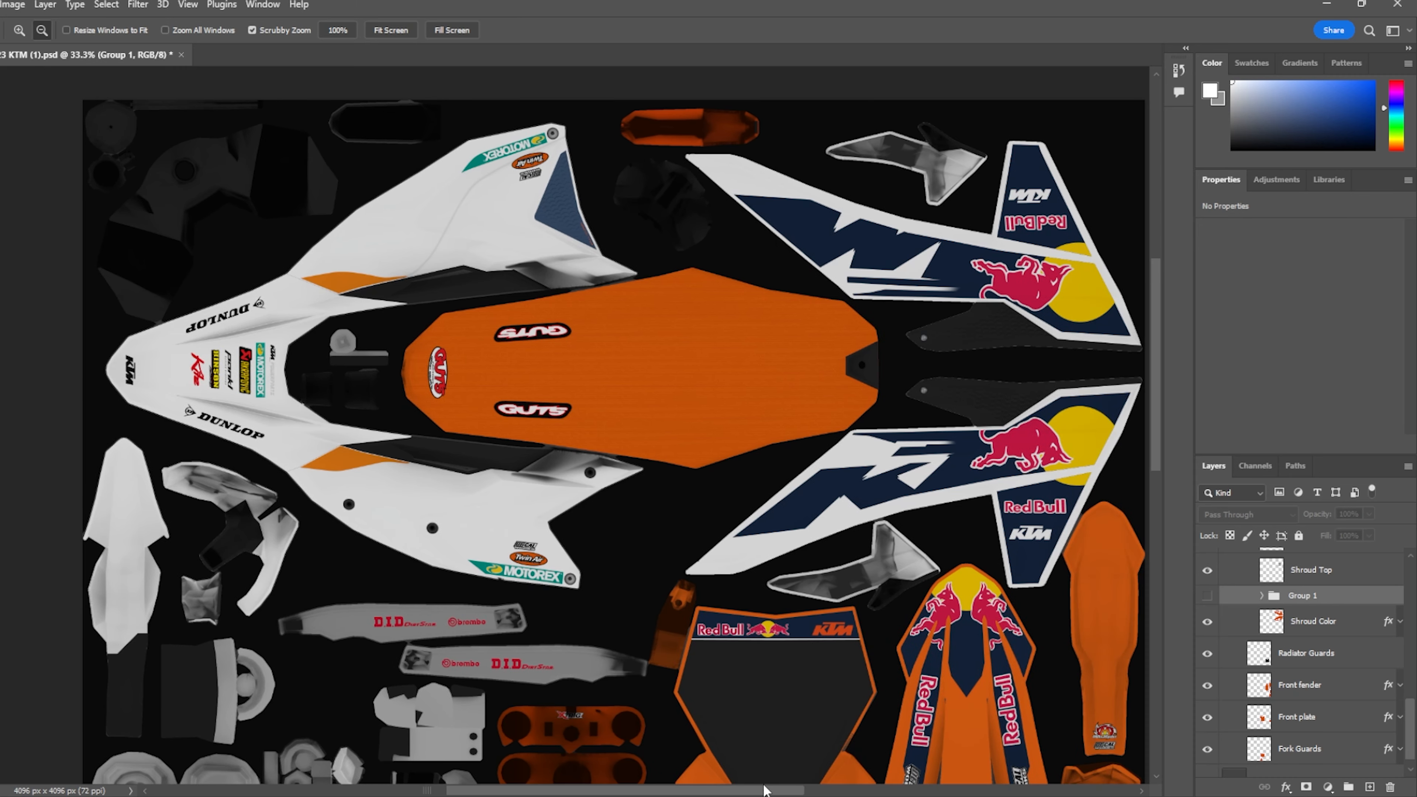
- Switch to Chrome and run a Google image search for "motocross numbers" in a new tab
click(523, 464)
scroll(542, 554, down, 4)
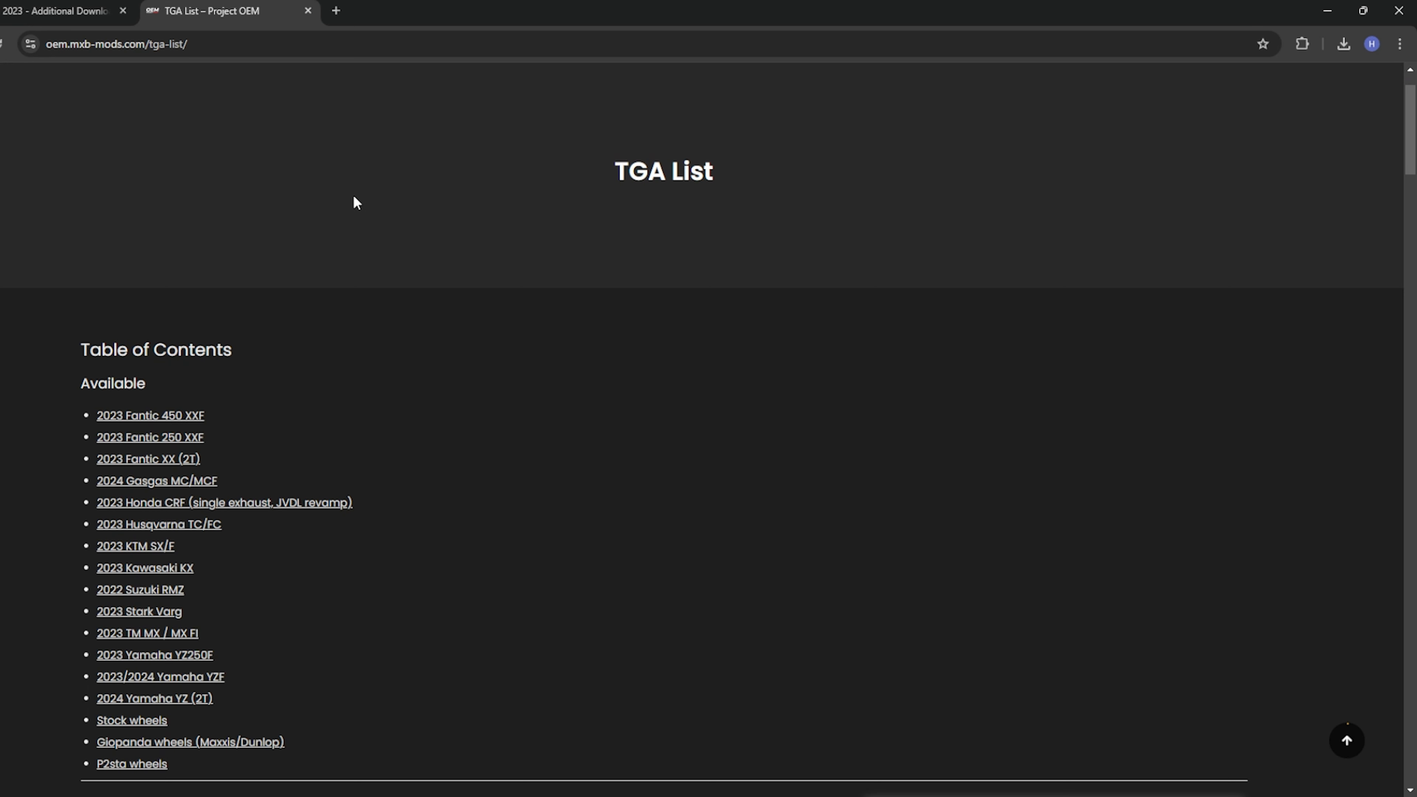
click(336, 11)
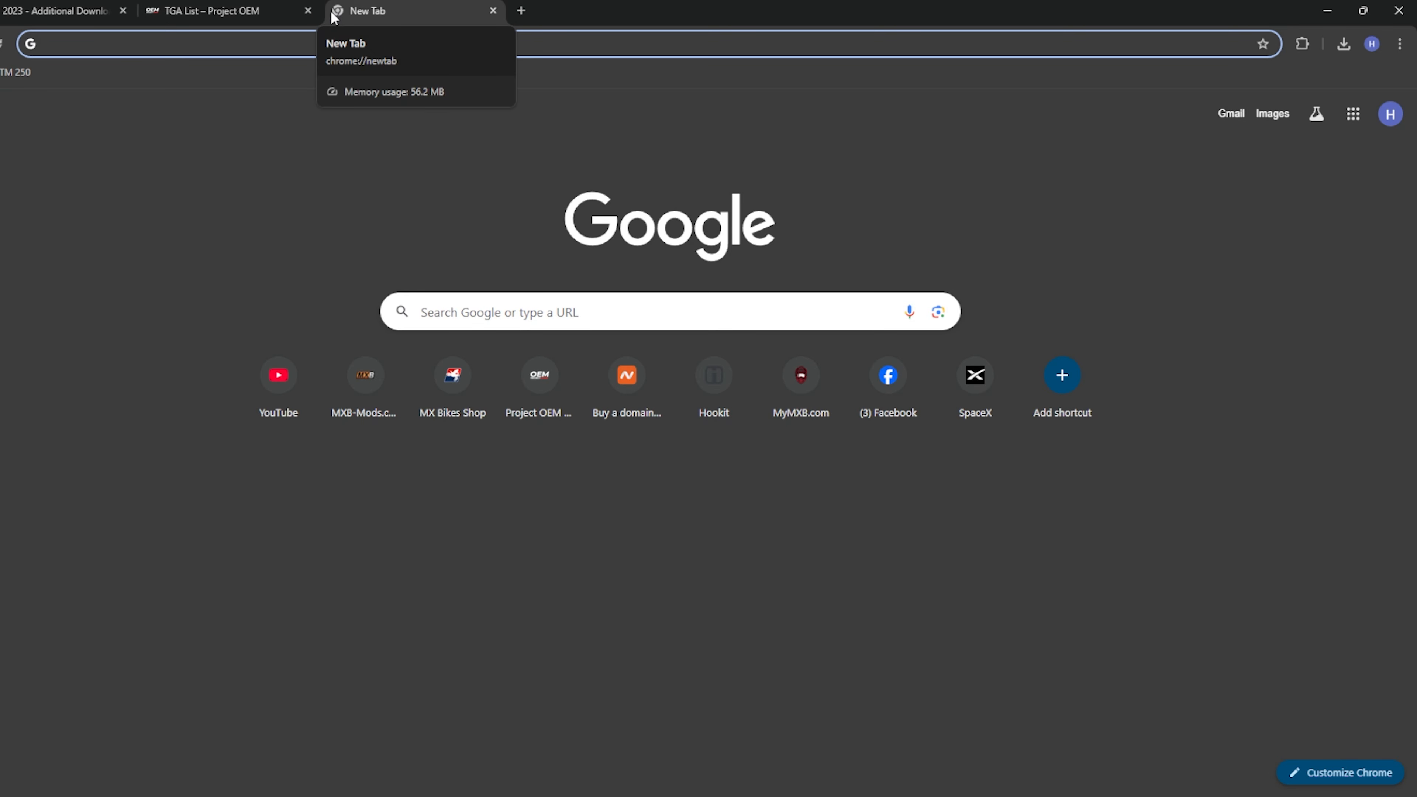
text(motocross numbers)
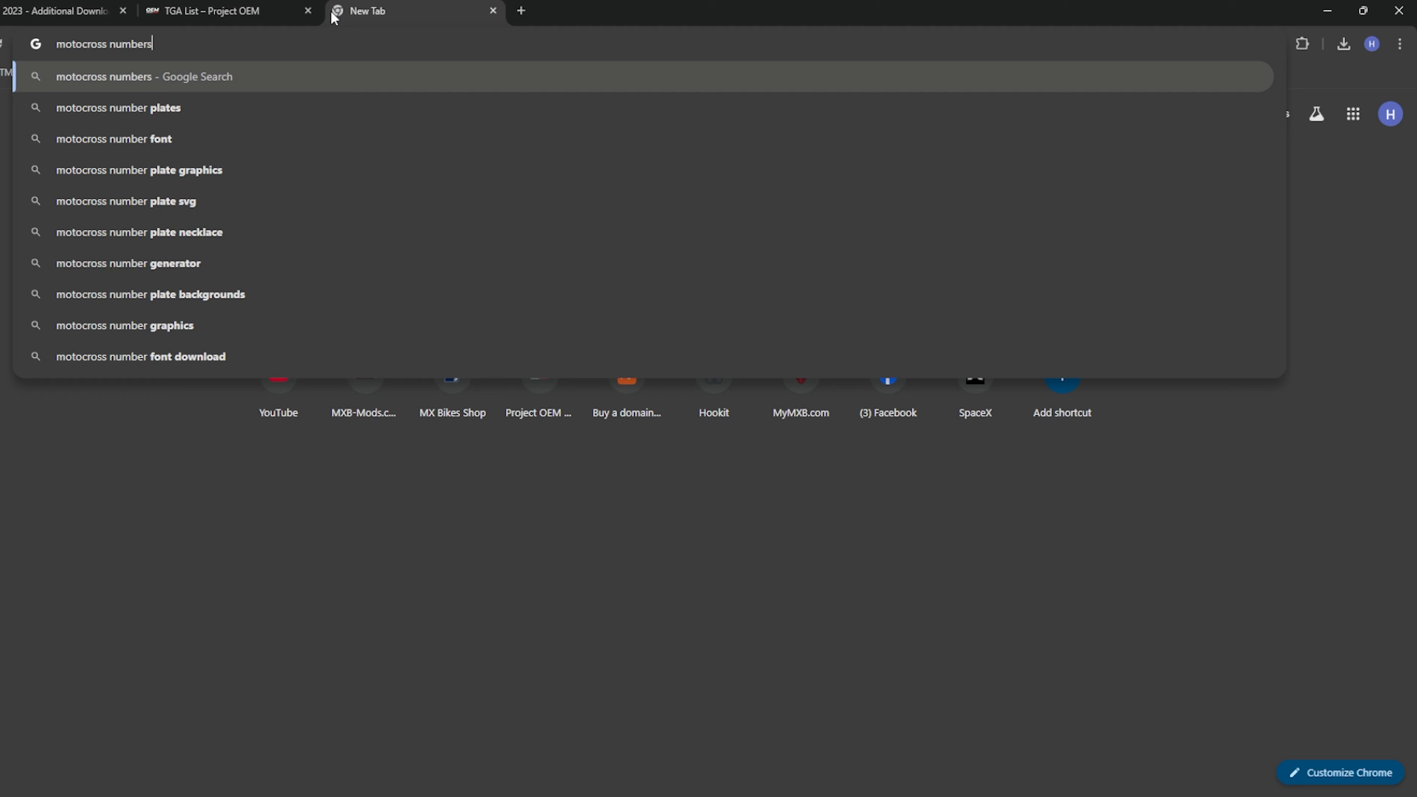
key(Return)
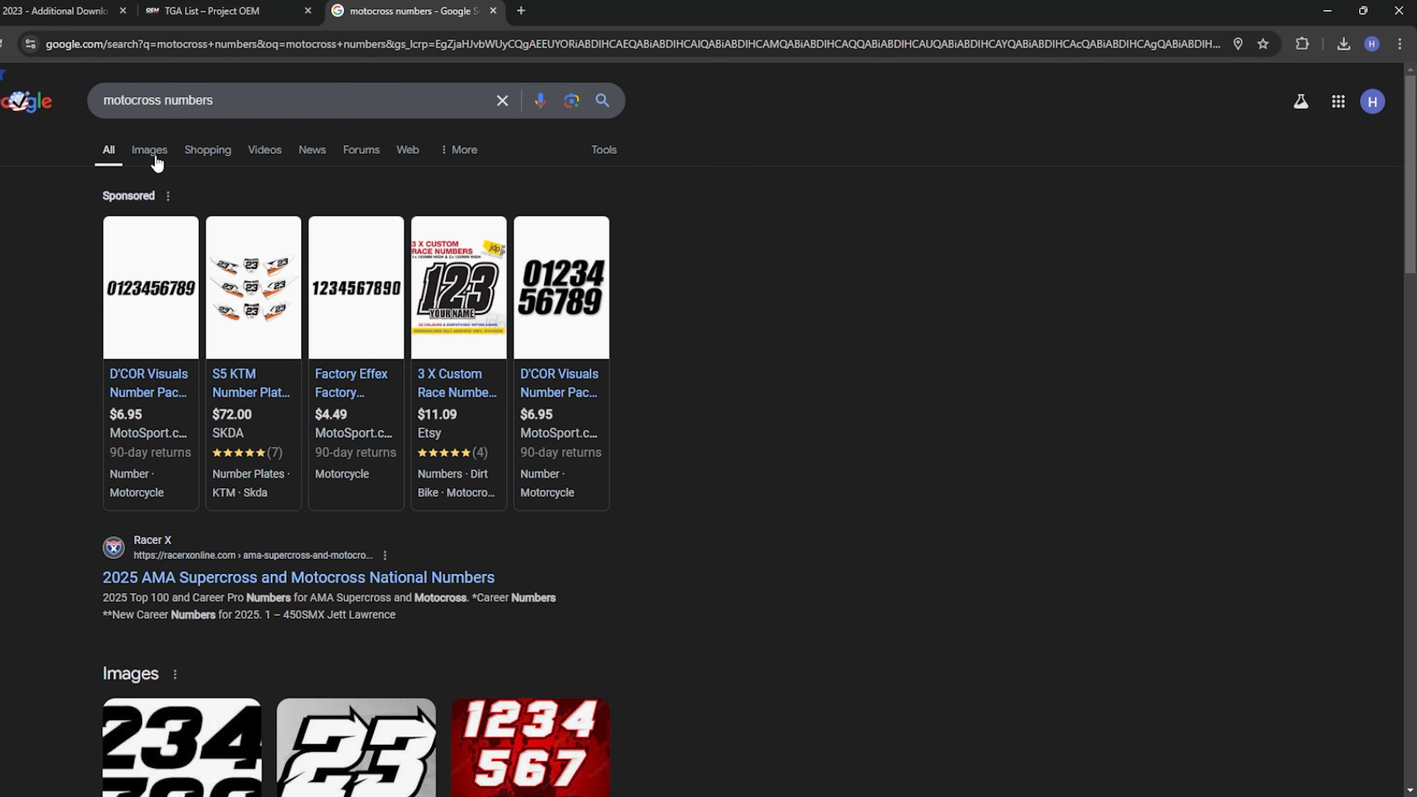
click(155, 157)
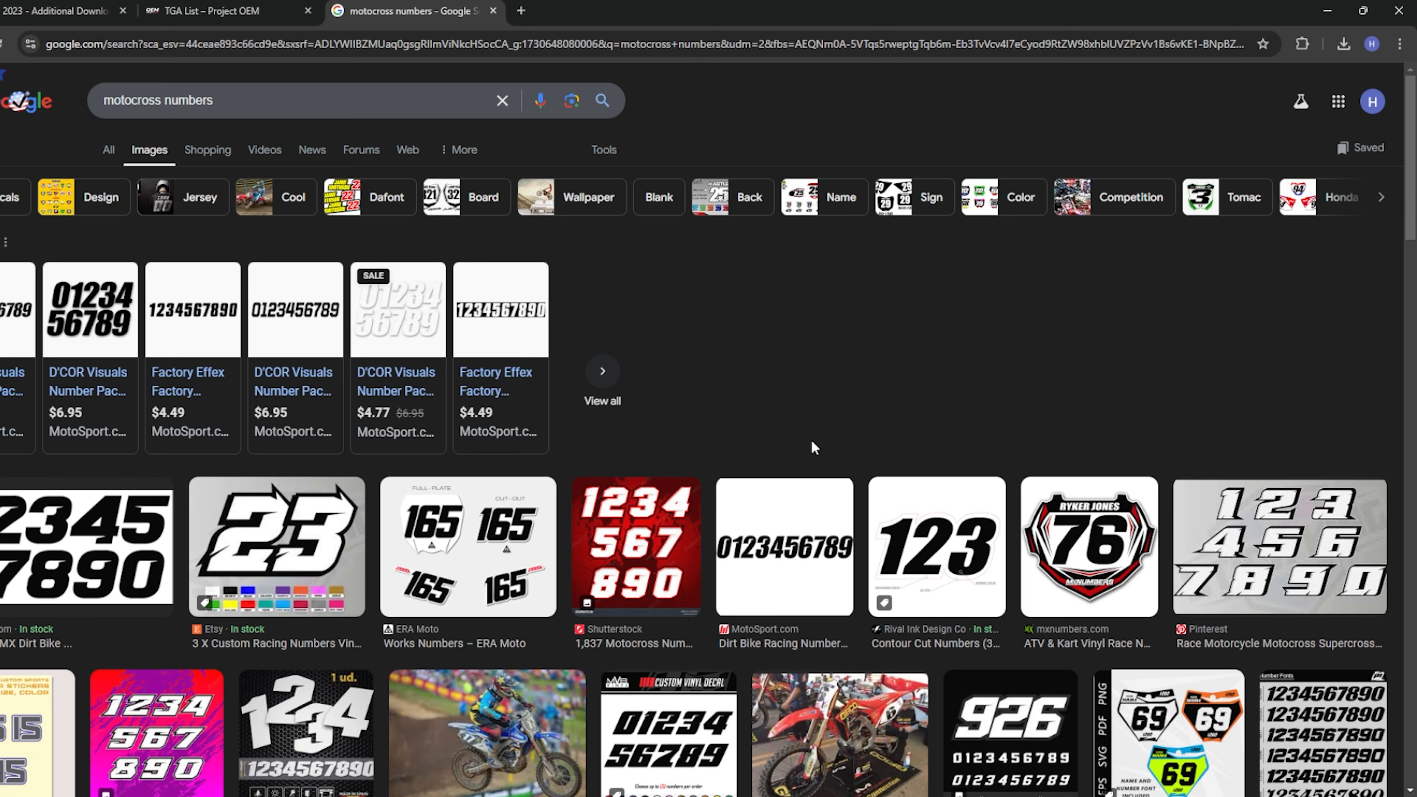
- Browse the motocross number images and preview the Step Up MX sheet of number styles
scroll(605, 436, down, 3)
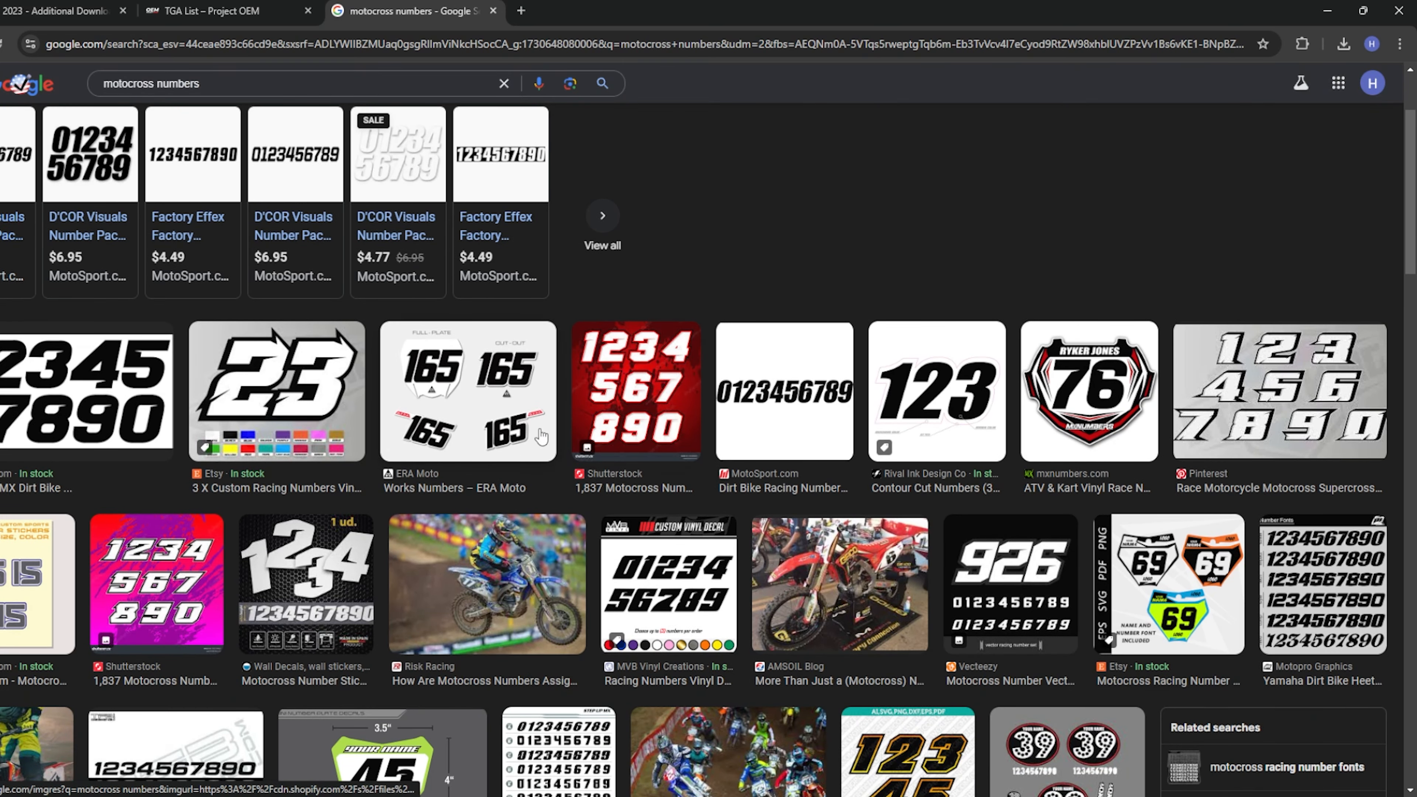
scroll(607, 519, down, 1)
scroll(607, 520, down, 3)
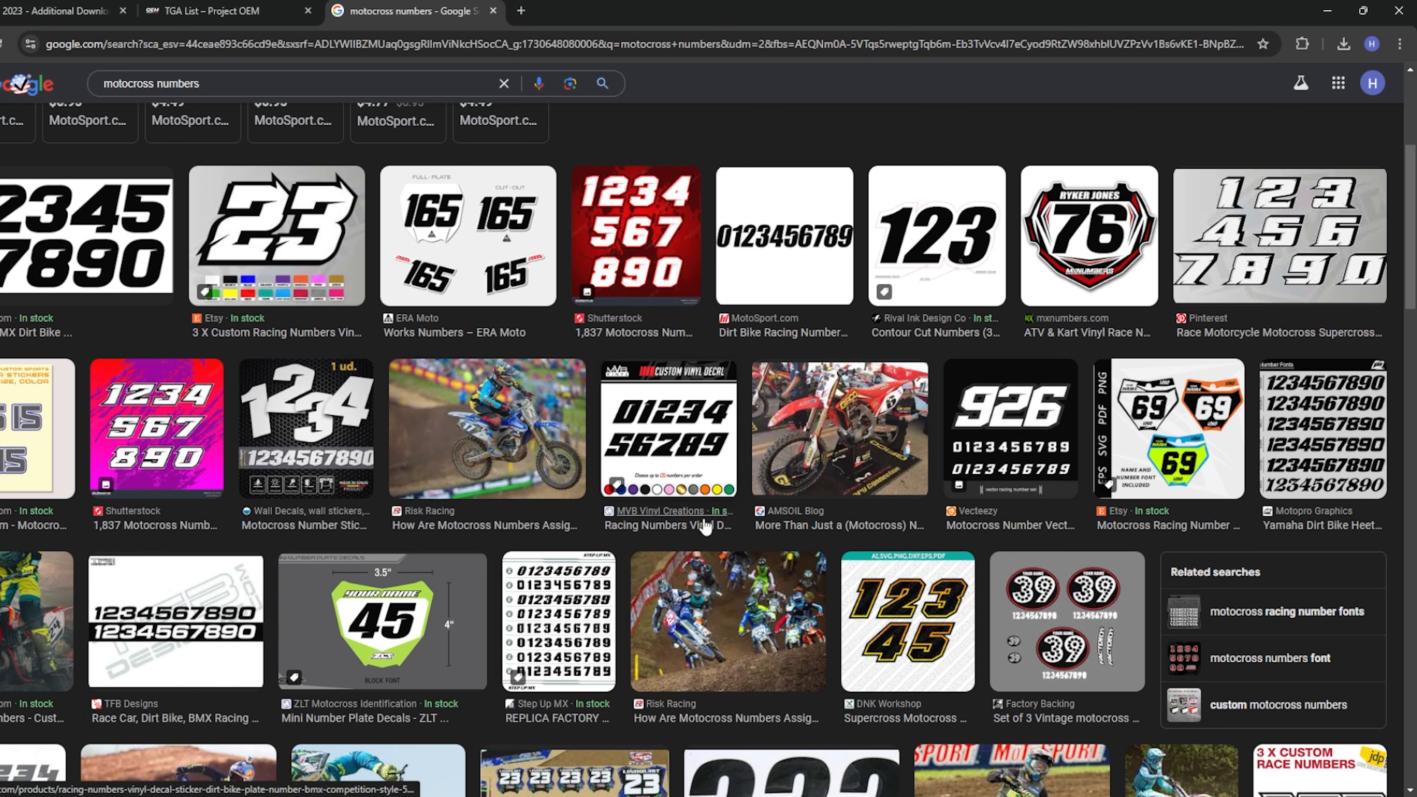
scroll(705, 525, down, 5)
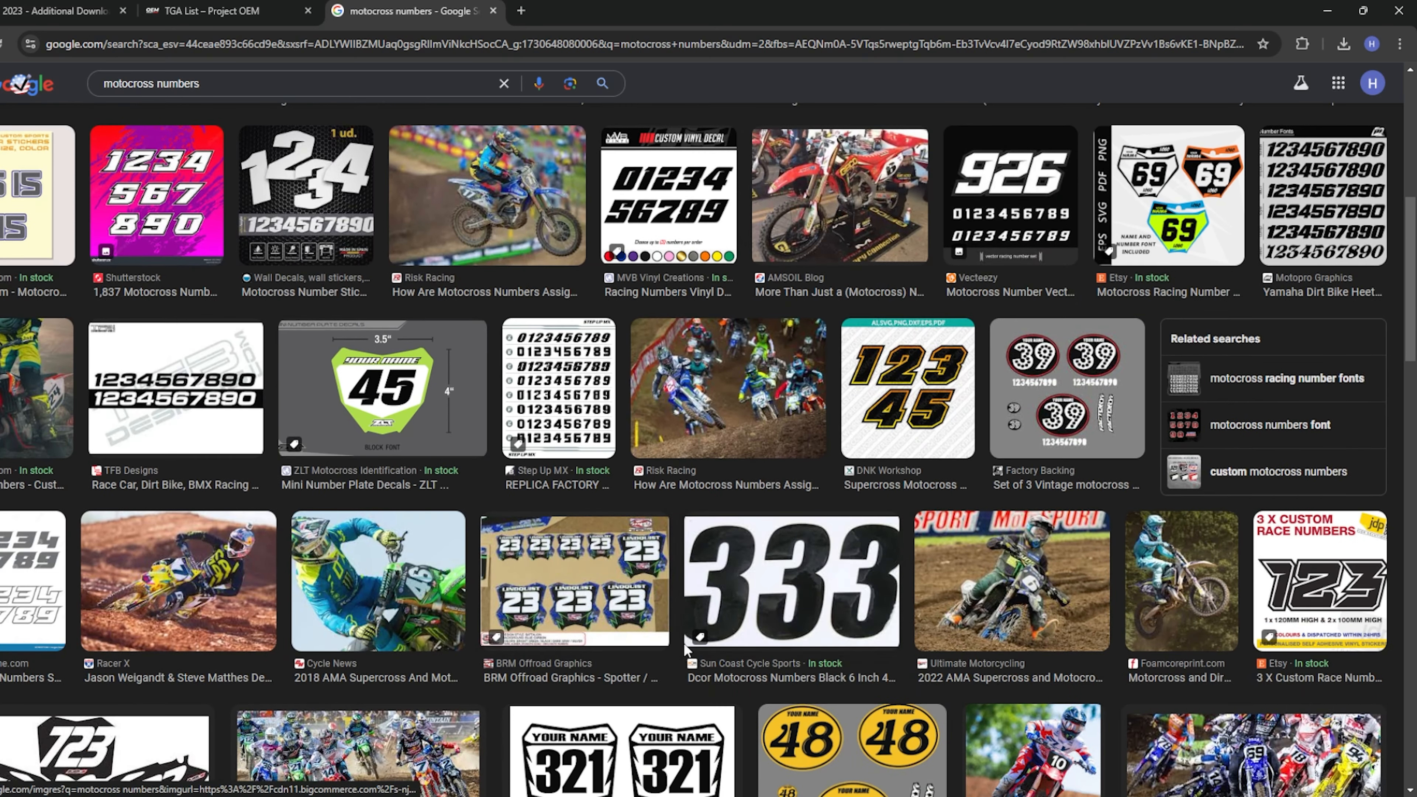
scroll(664, 653, up, 5)
click(565, 625)
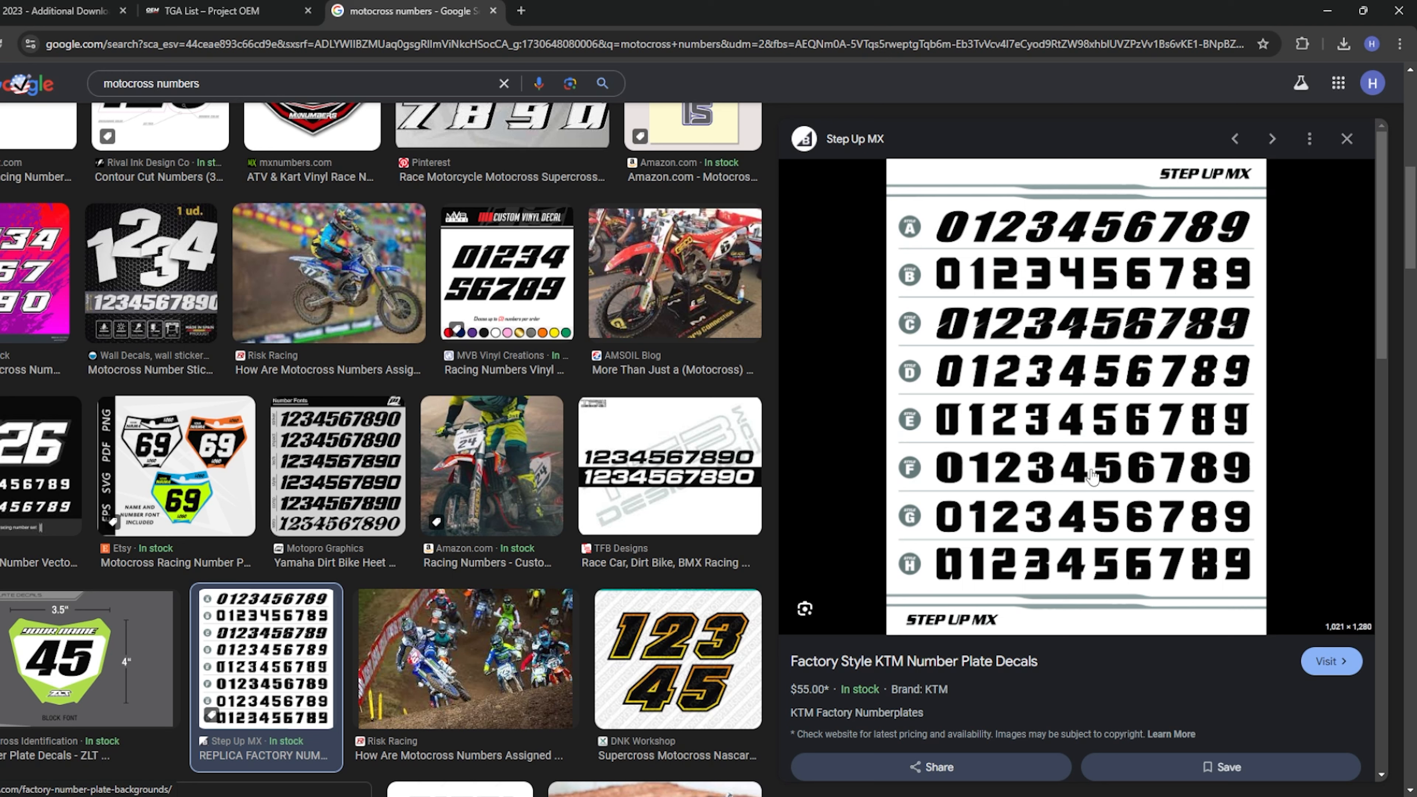
- Open the Step Up MX number sheet in its own tab at enlarged size and examine the number styles
right_click(1049, 416)
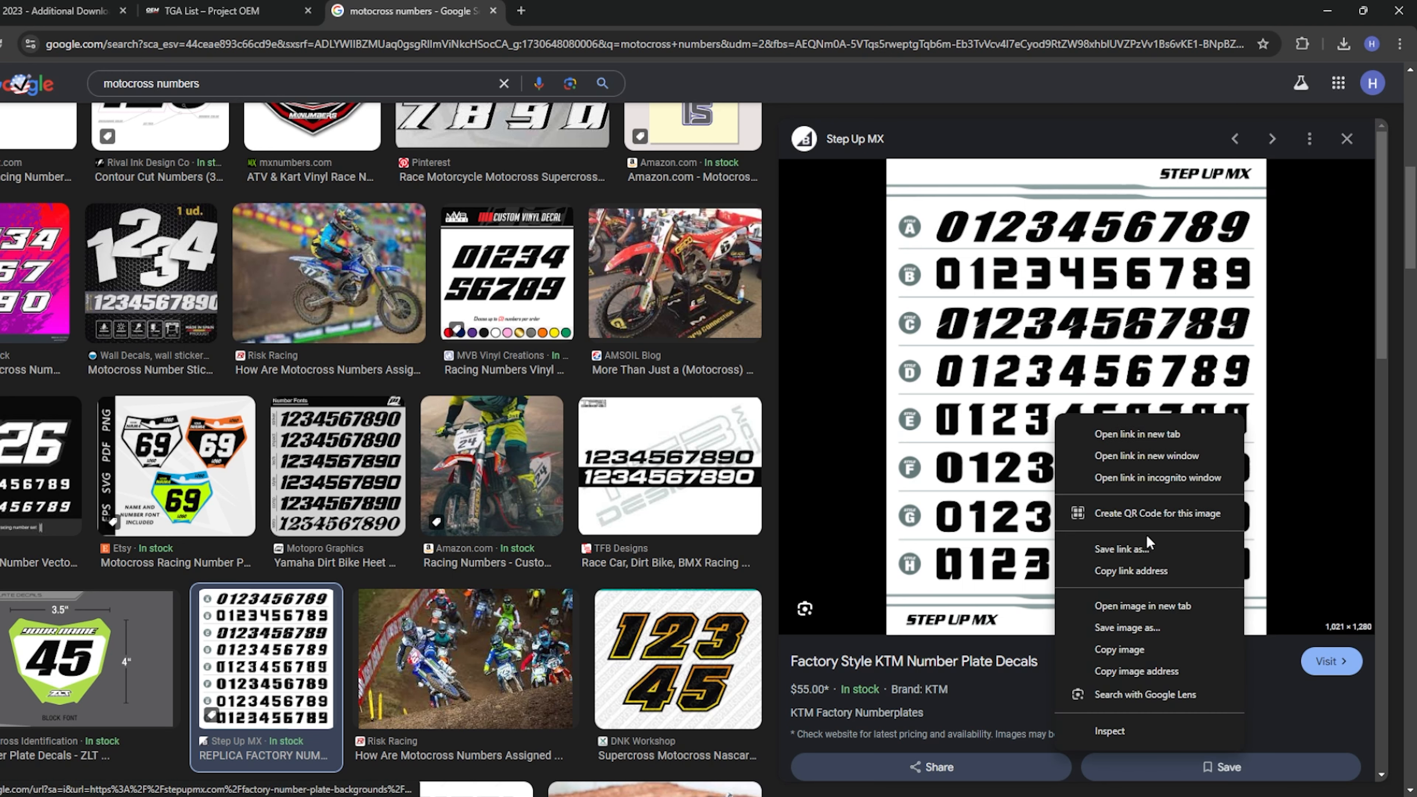
click(1151, 611)
click(597, 16)
click(628, 342)
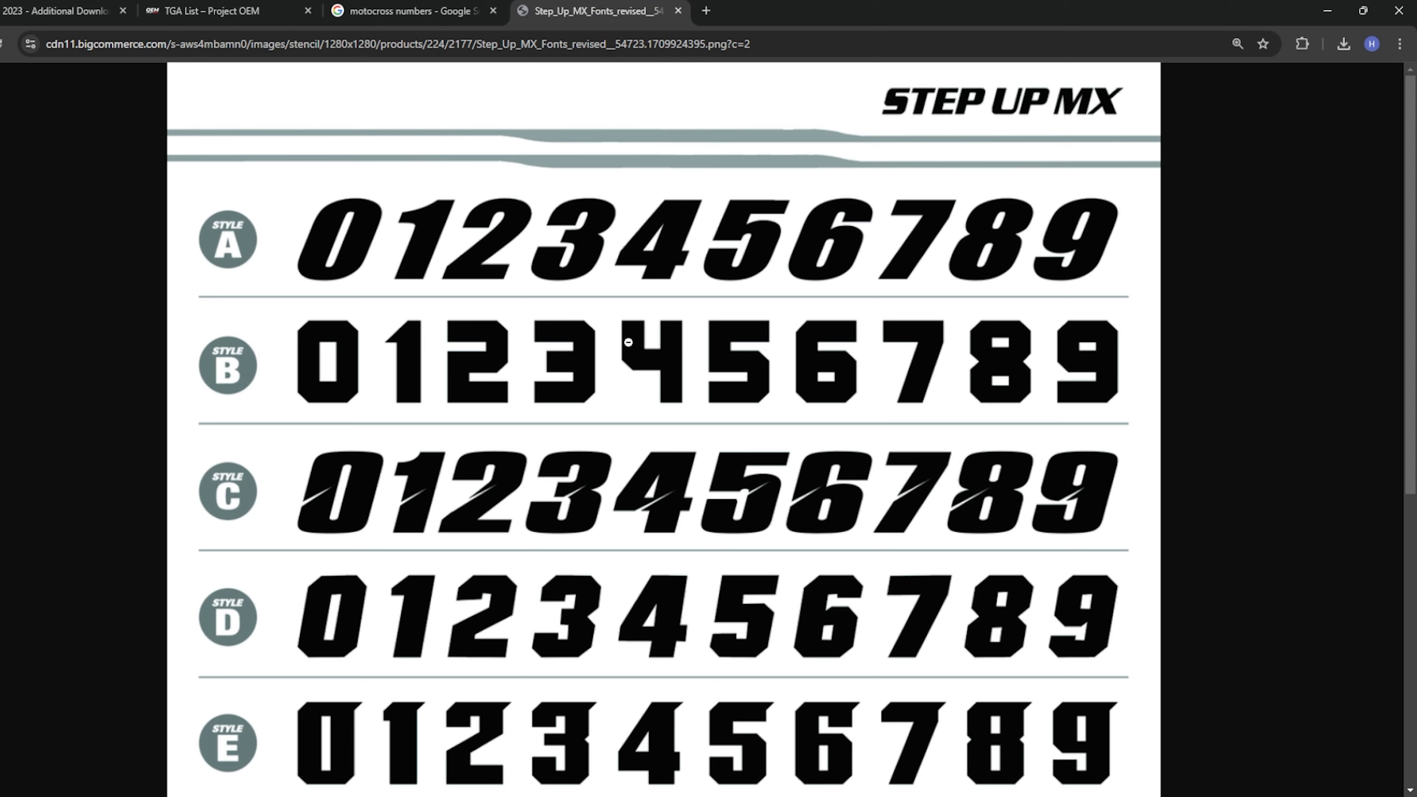
scroll(604, 450, down, 3)
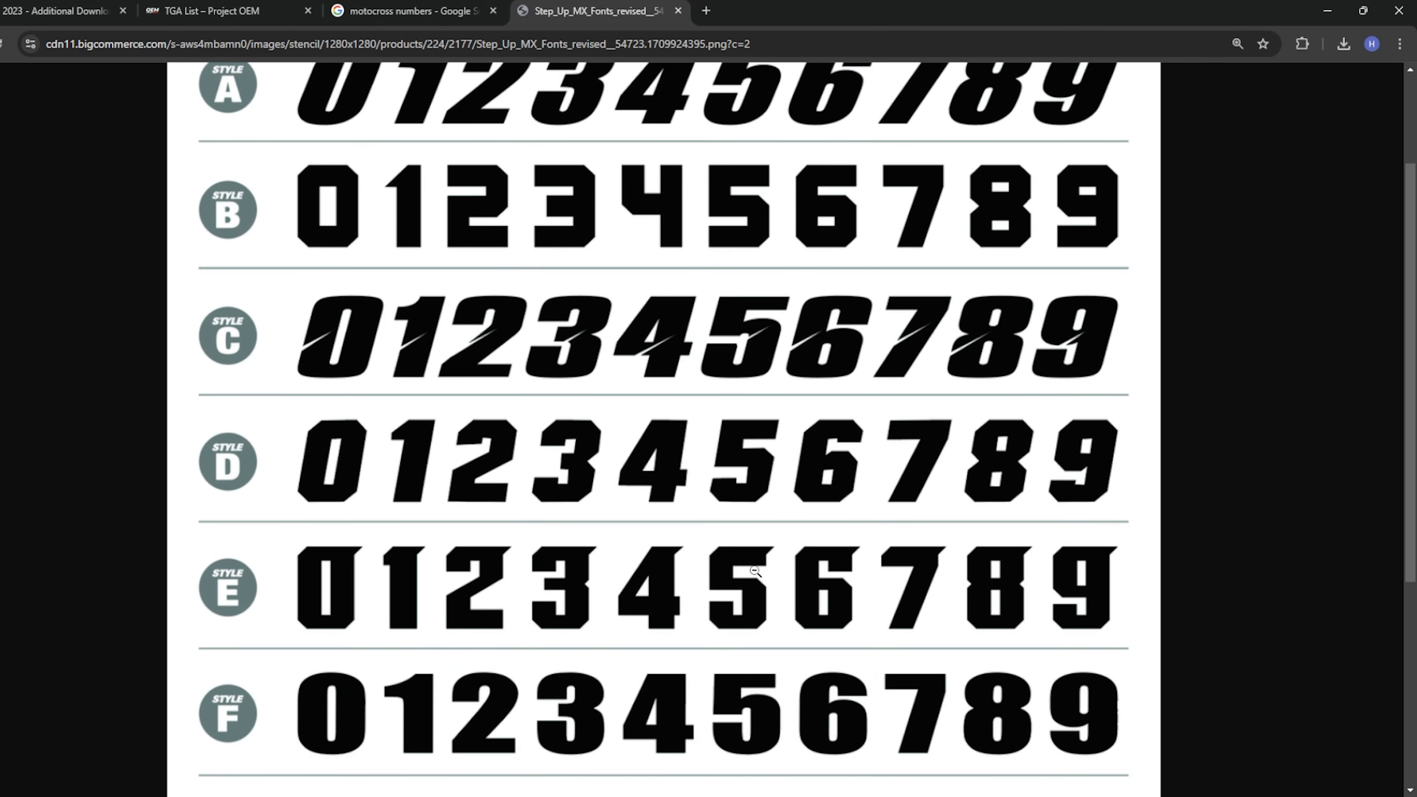
- Switch to Photoshop and create a new 800 x 800 px document with a white background at 72 ppi
click(926, 796)
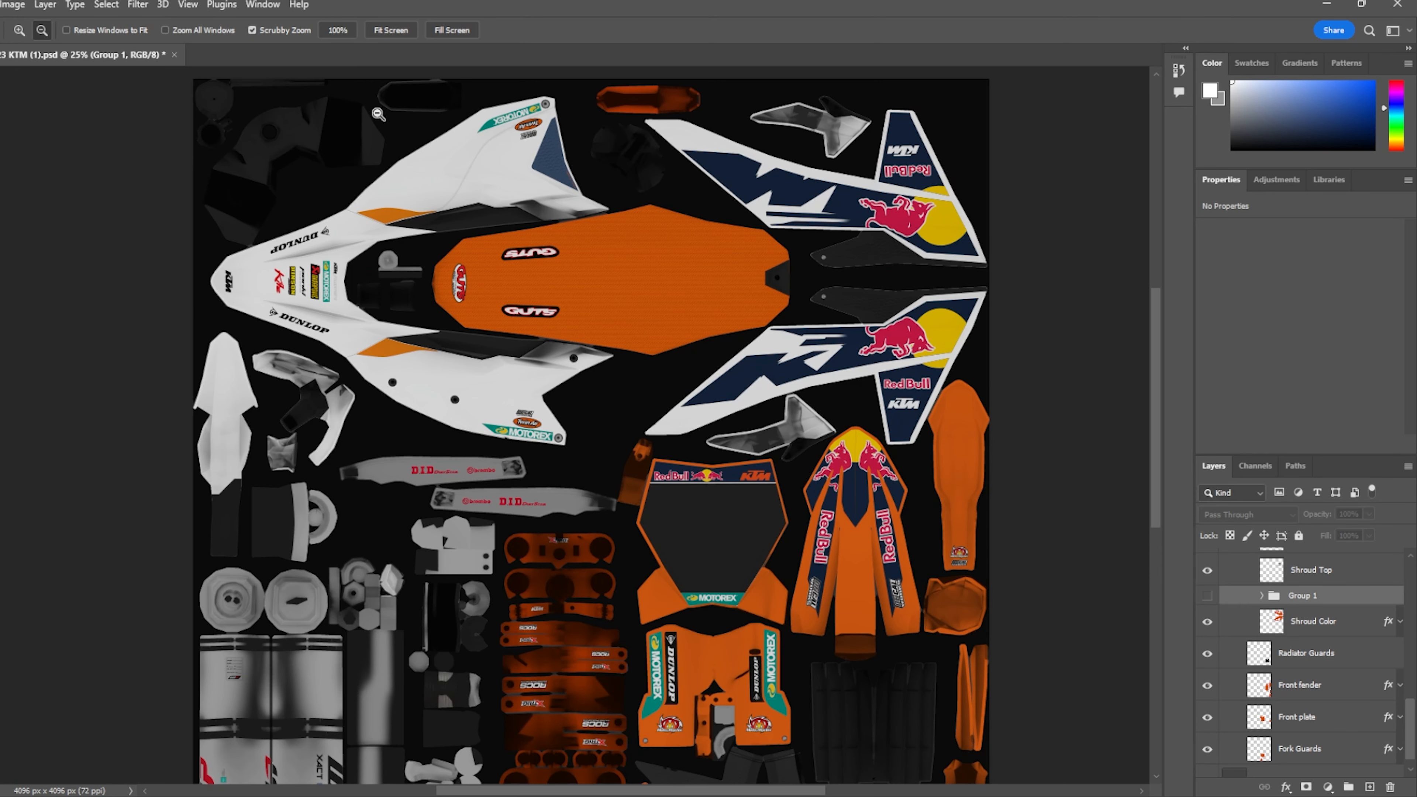
click(0, 4)
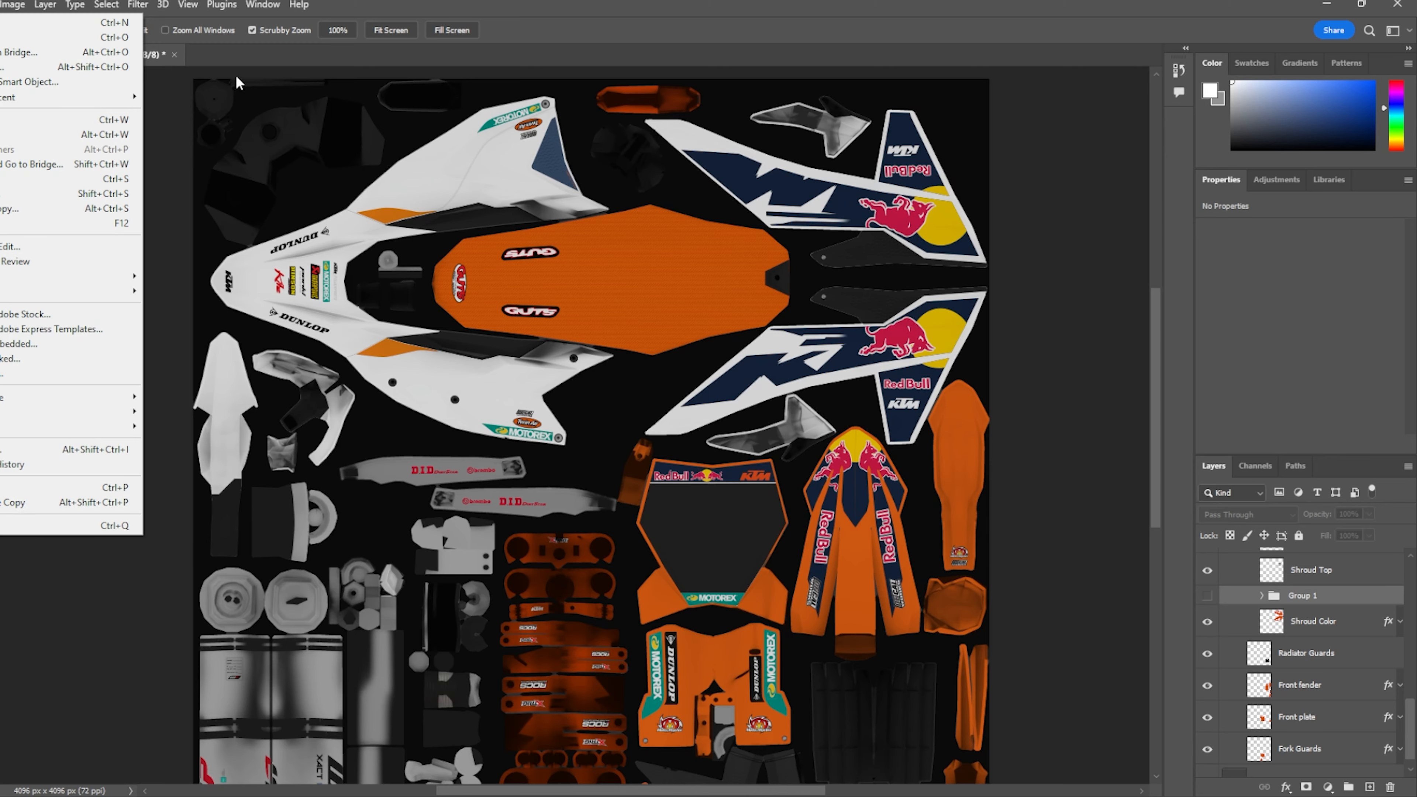
click(18, 27)
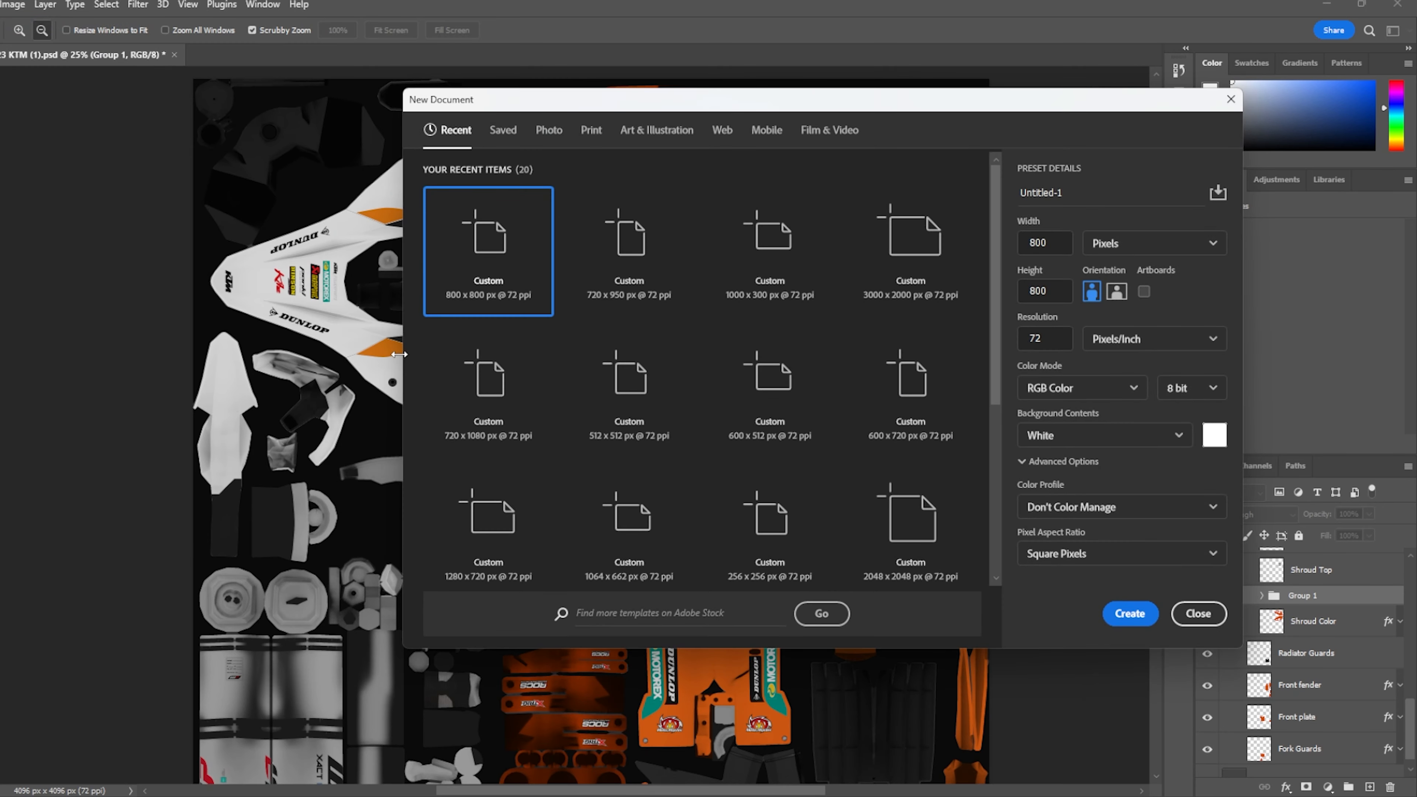
click(1138, 621)
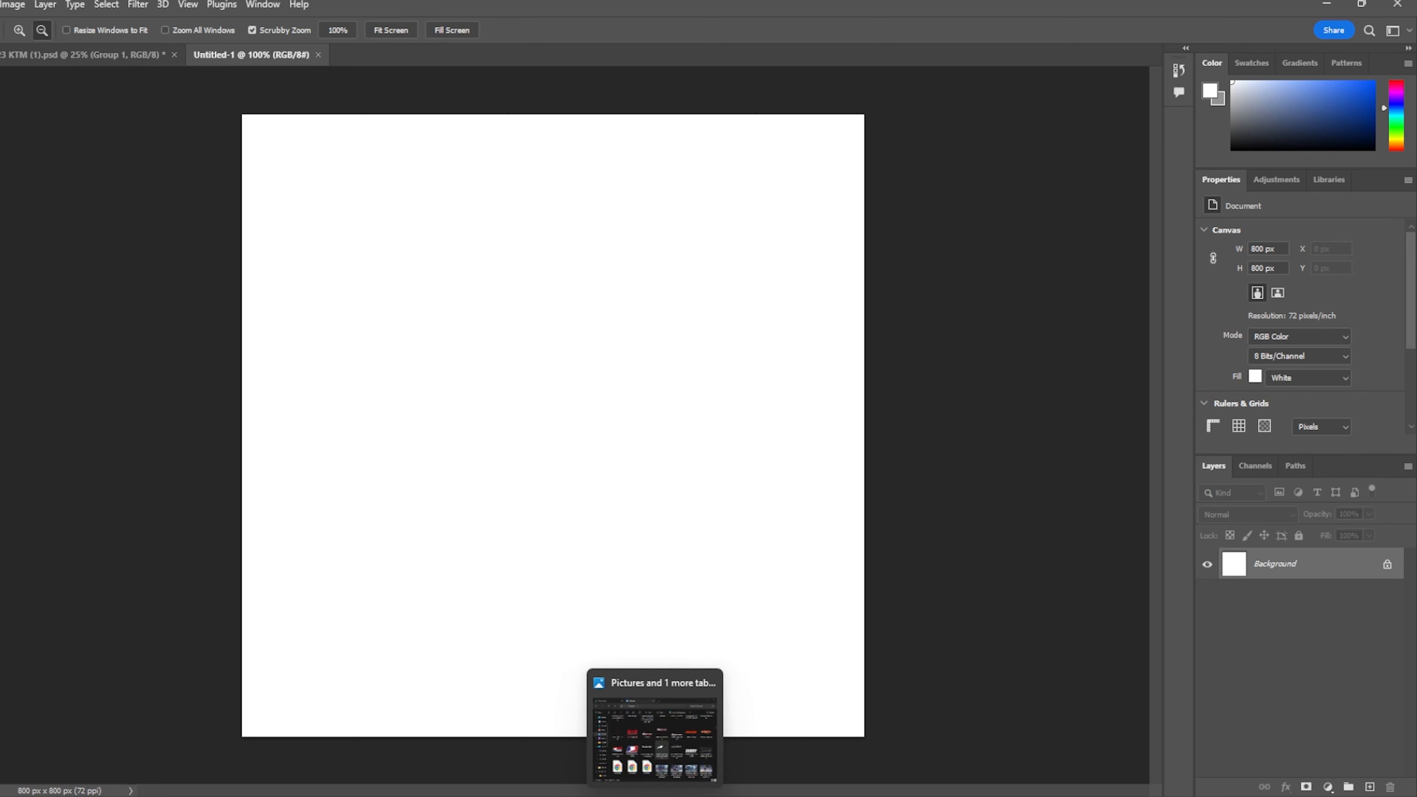
- Switch to Chrome and copy the Step Up MX number sheet image
click(689, 796)
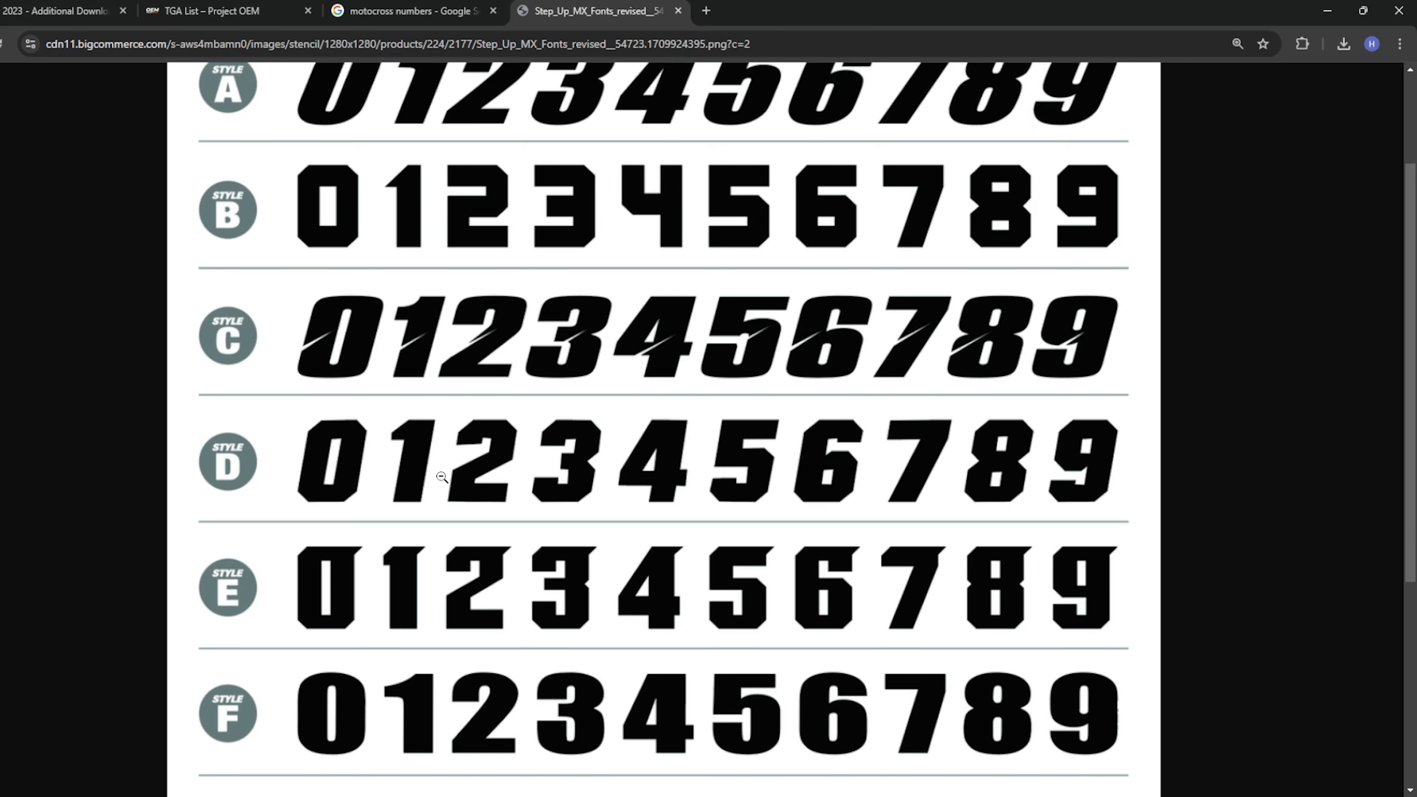
scroll(539, 548, up, 3)
scroll(558, 548, down, 2)
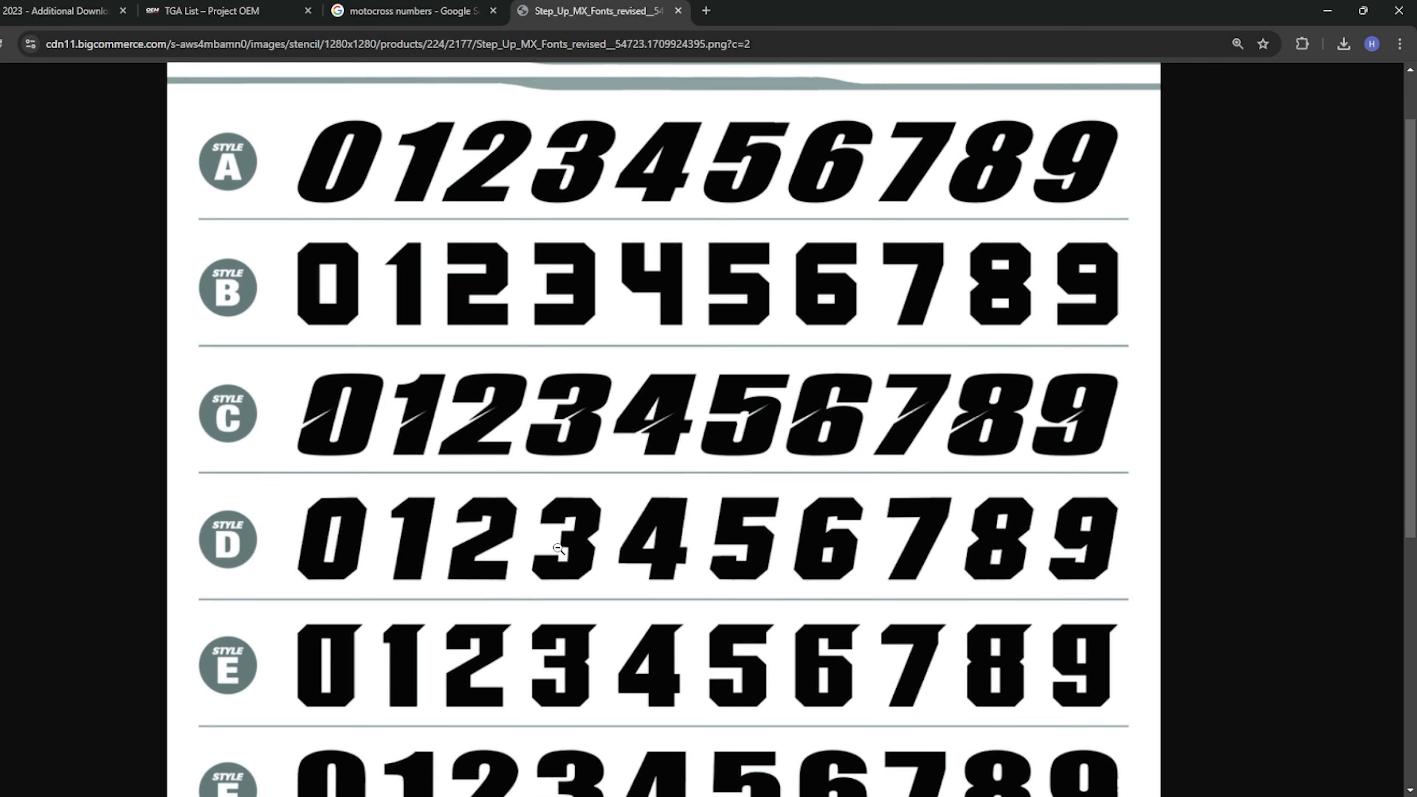
right_click(472, 424)
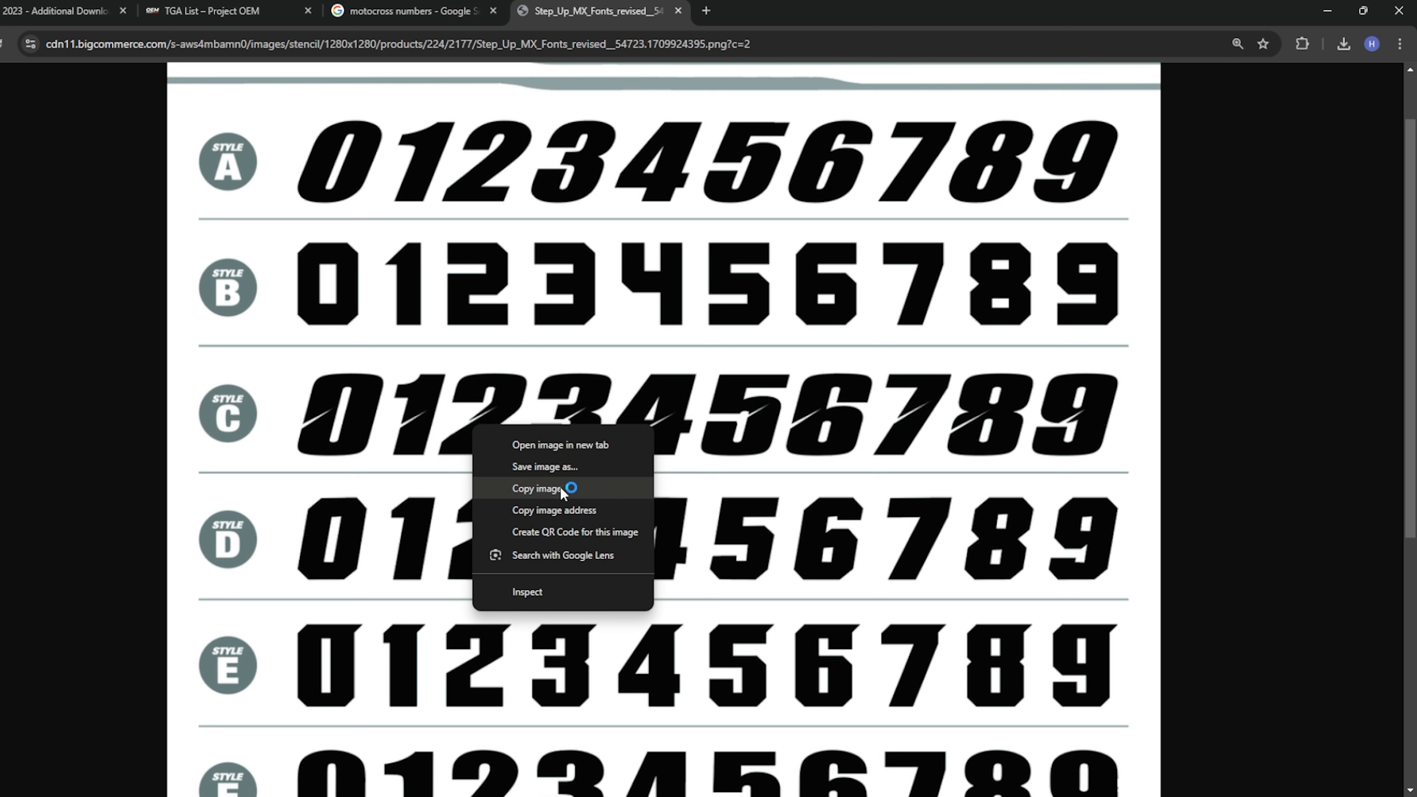
click(561, 489)
- Switch back to Photoshop, paste the number sheet into the blank document and shift it so the style rows fill the canvas
key(alt+Tab)
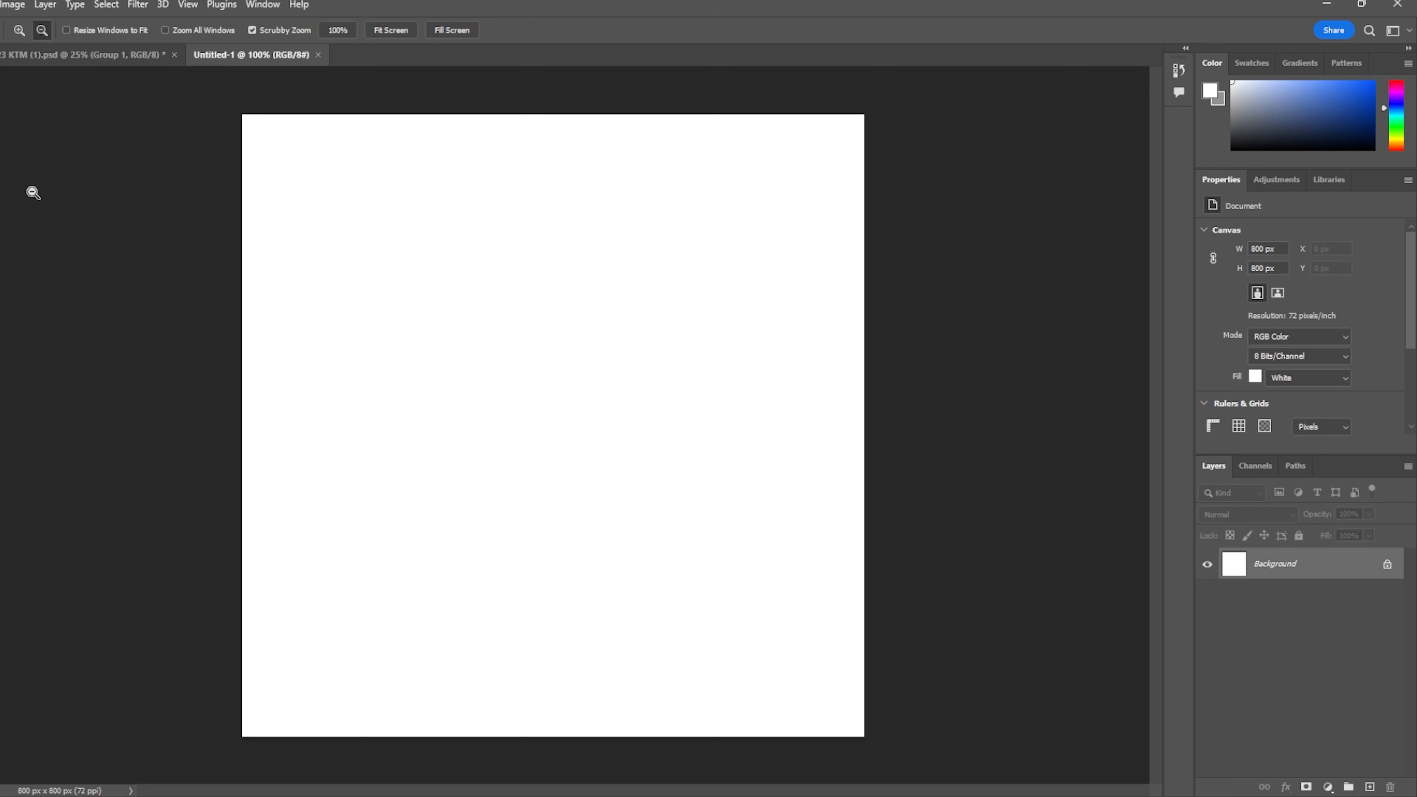
key(v)
key(ctrl+v)
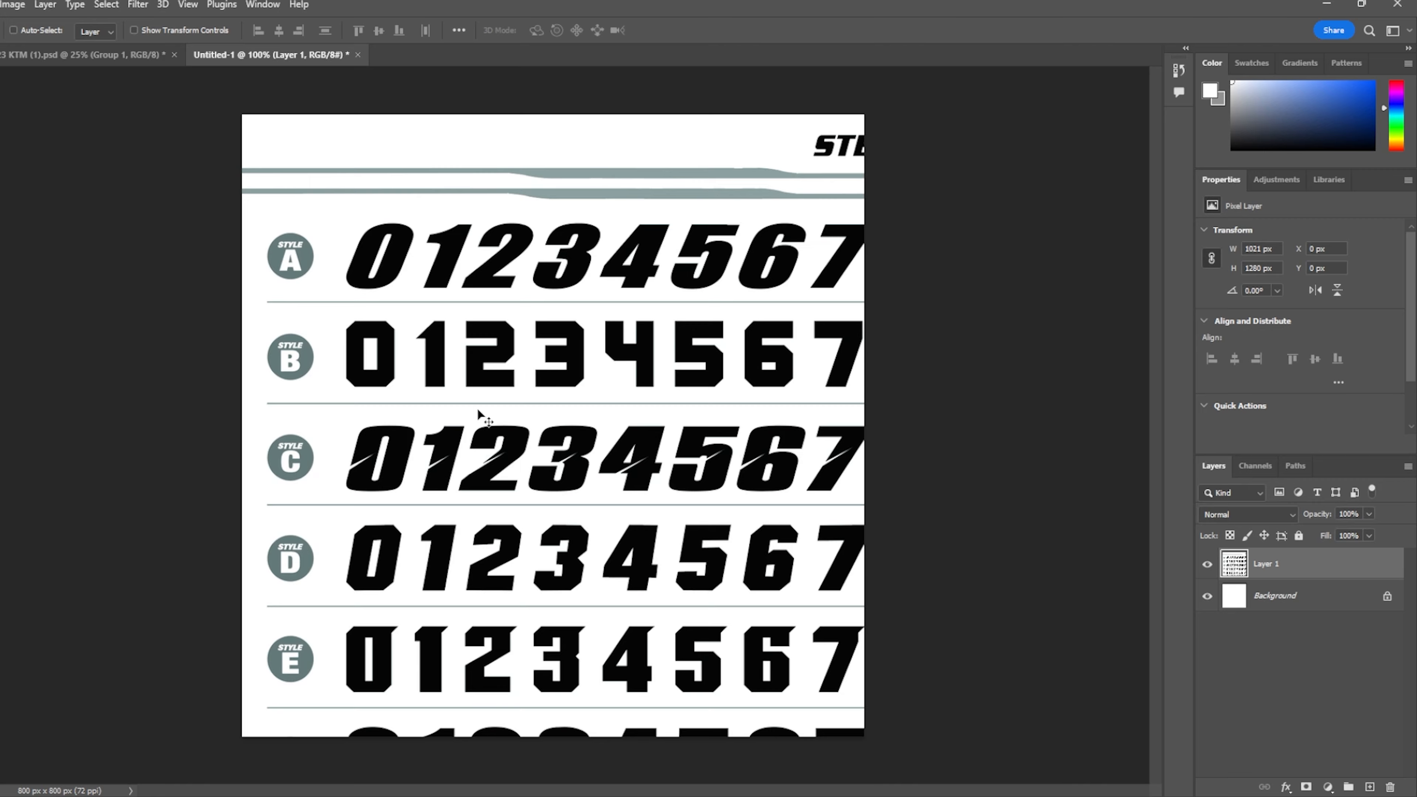
drag(694, 496, 630, 436)
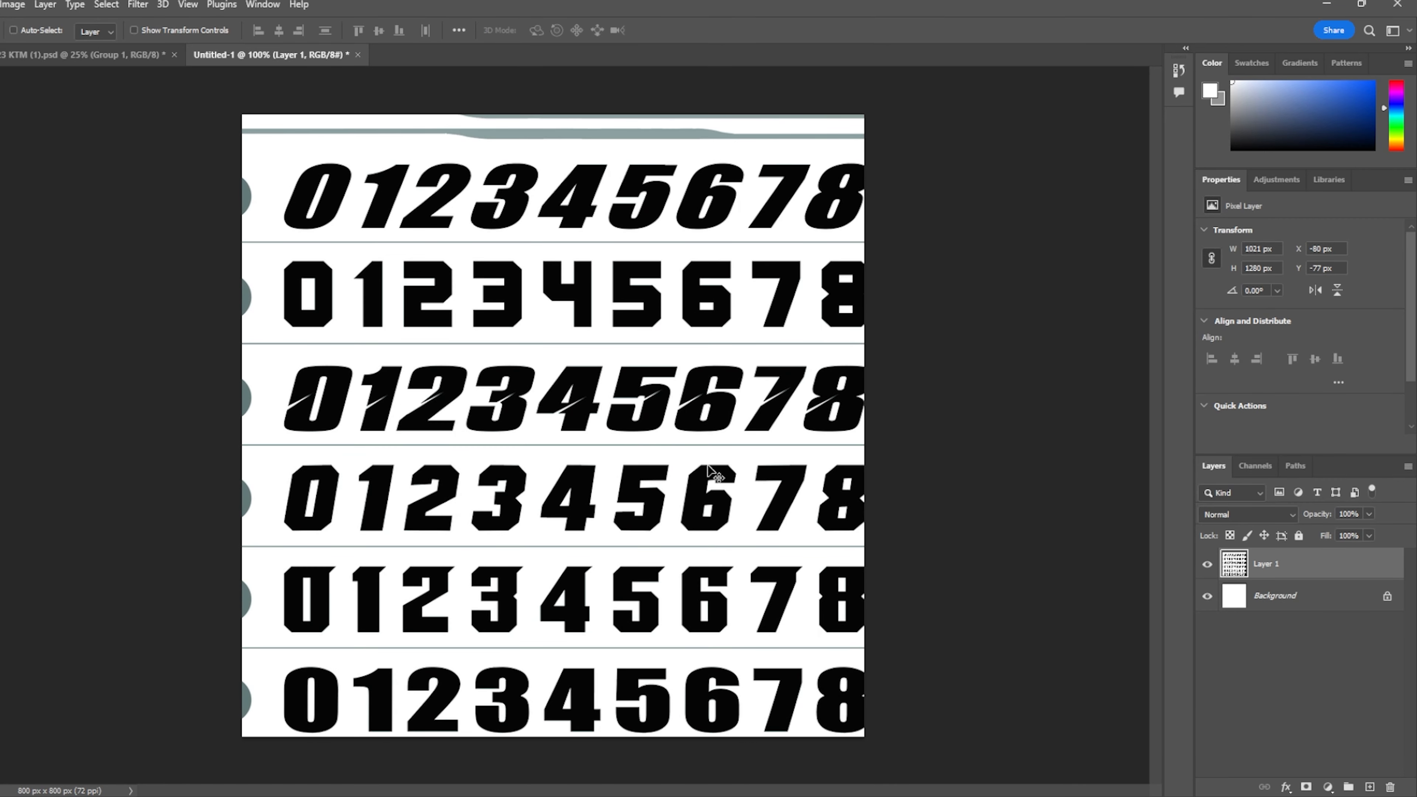
- Copy the Style C number row onto its own layer, hide the full sheet layer and reposition the row within the canvas
key(m)
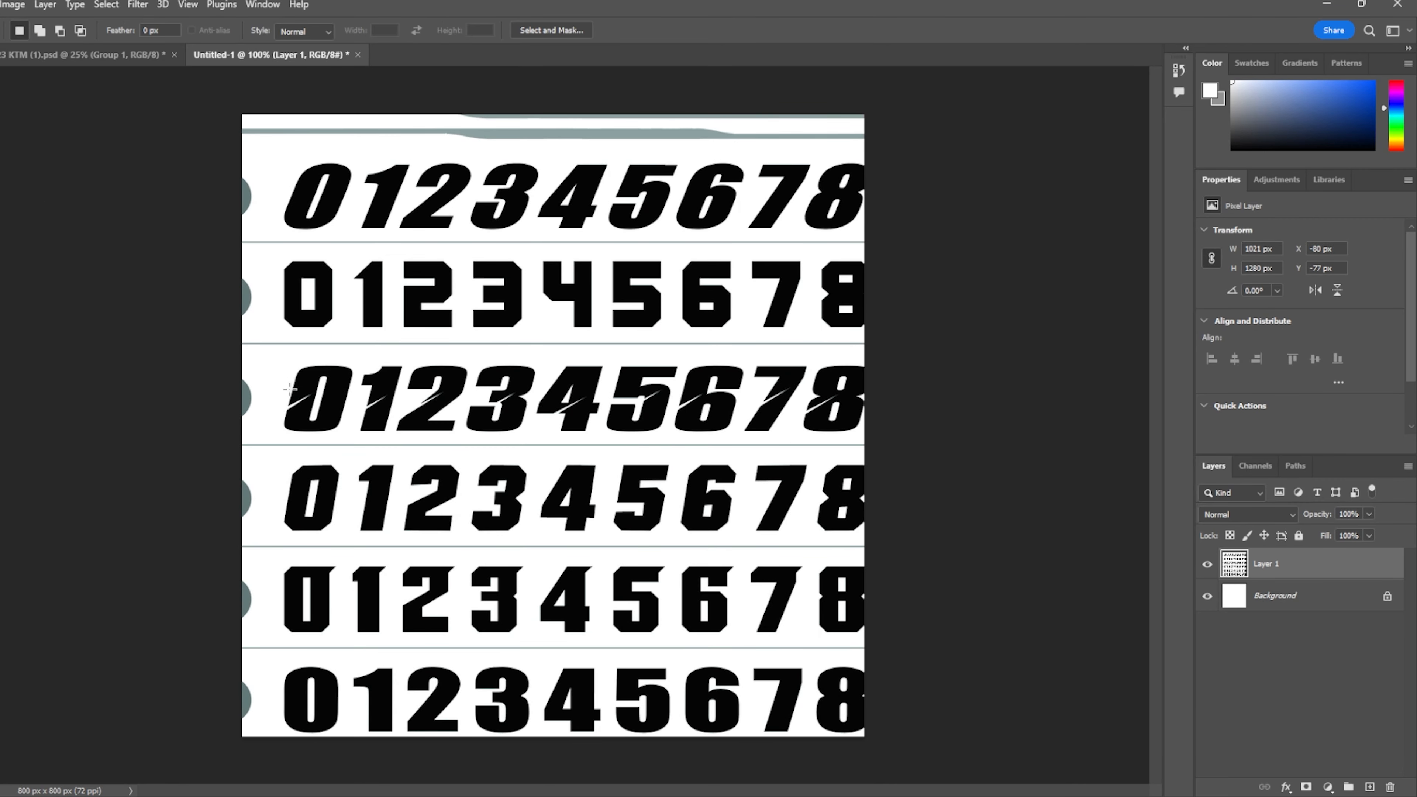
drag(269, 356, 899, 437)
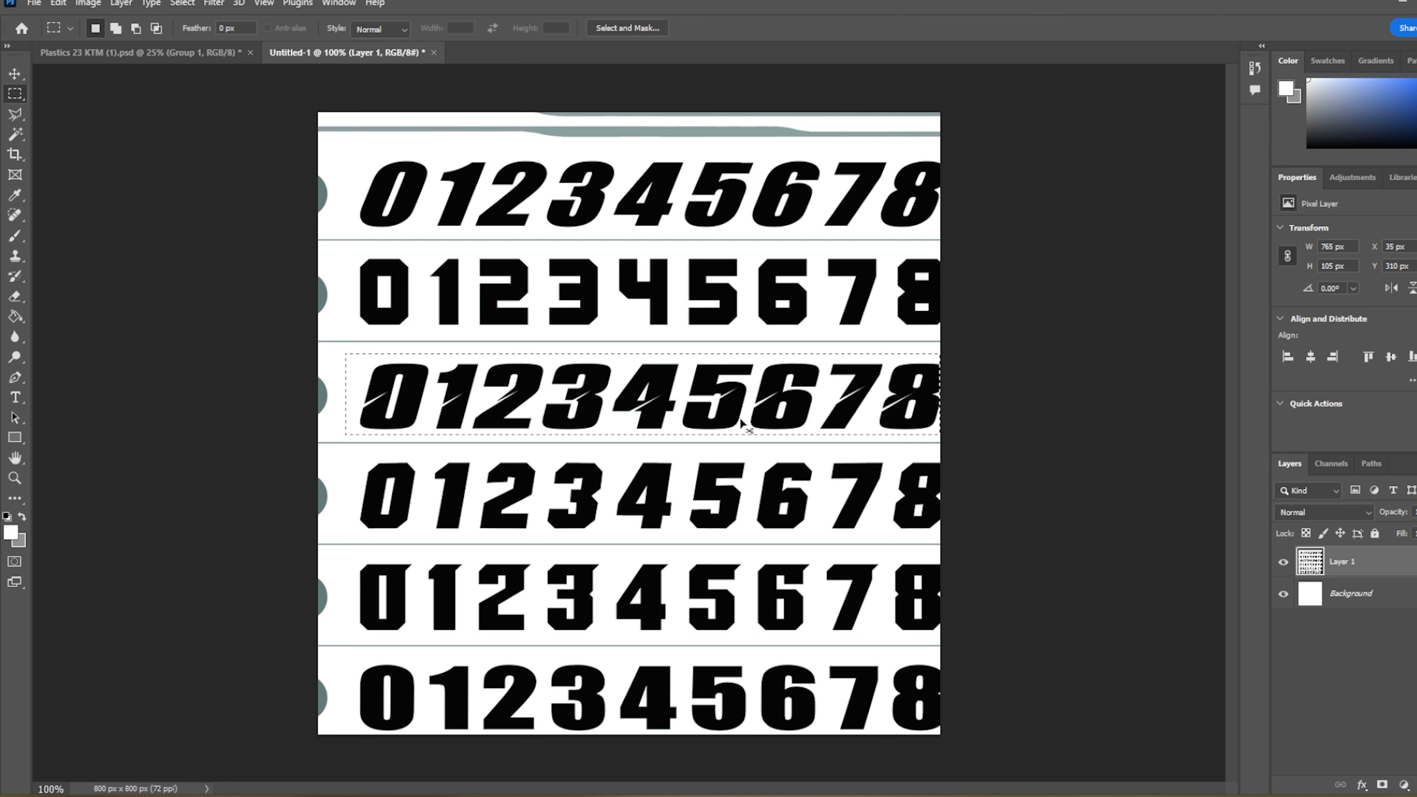
key(ctrl+j)
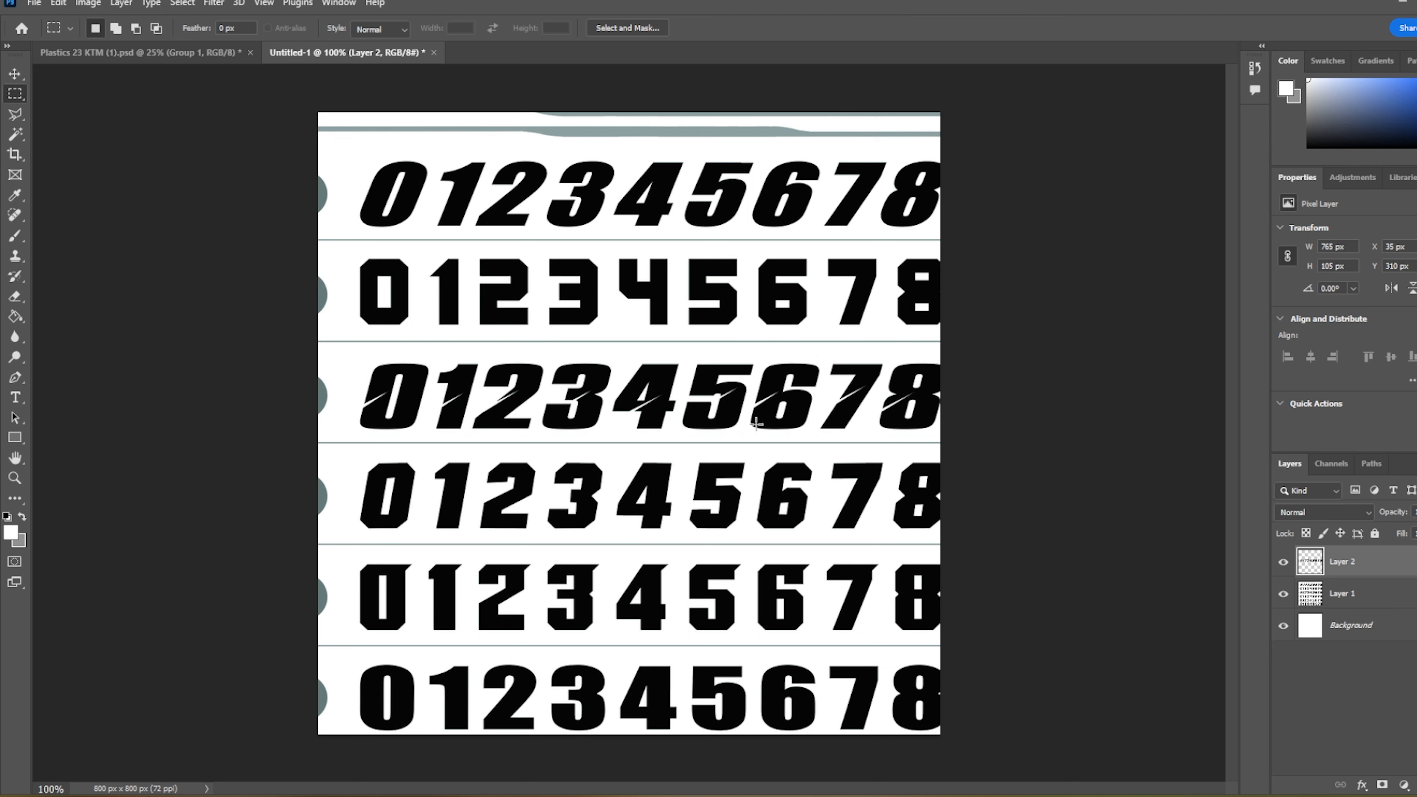
click(1283, 593)
click(14, 74)
drag(637, 401, 610, 408)
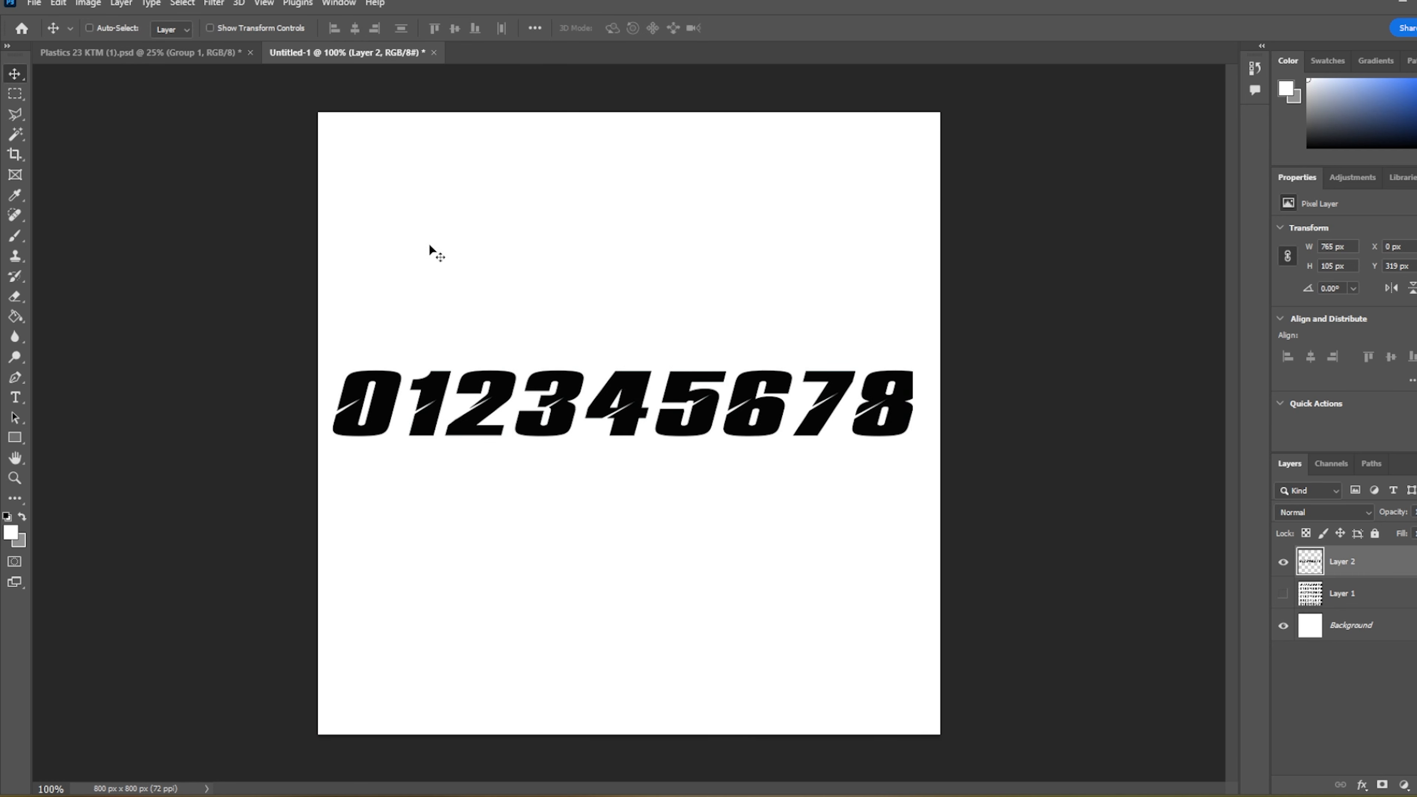
- Outline the digit 3 in the number row with a four-sided Polygonal Lasso selection
click(14, 95)
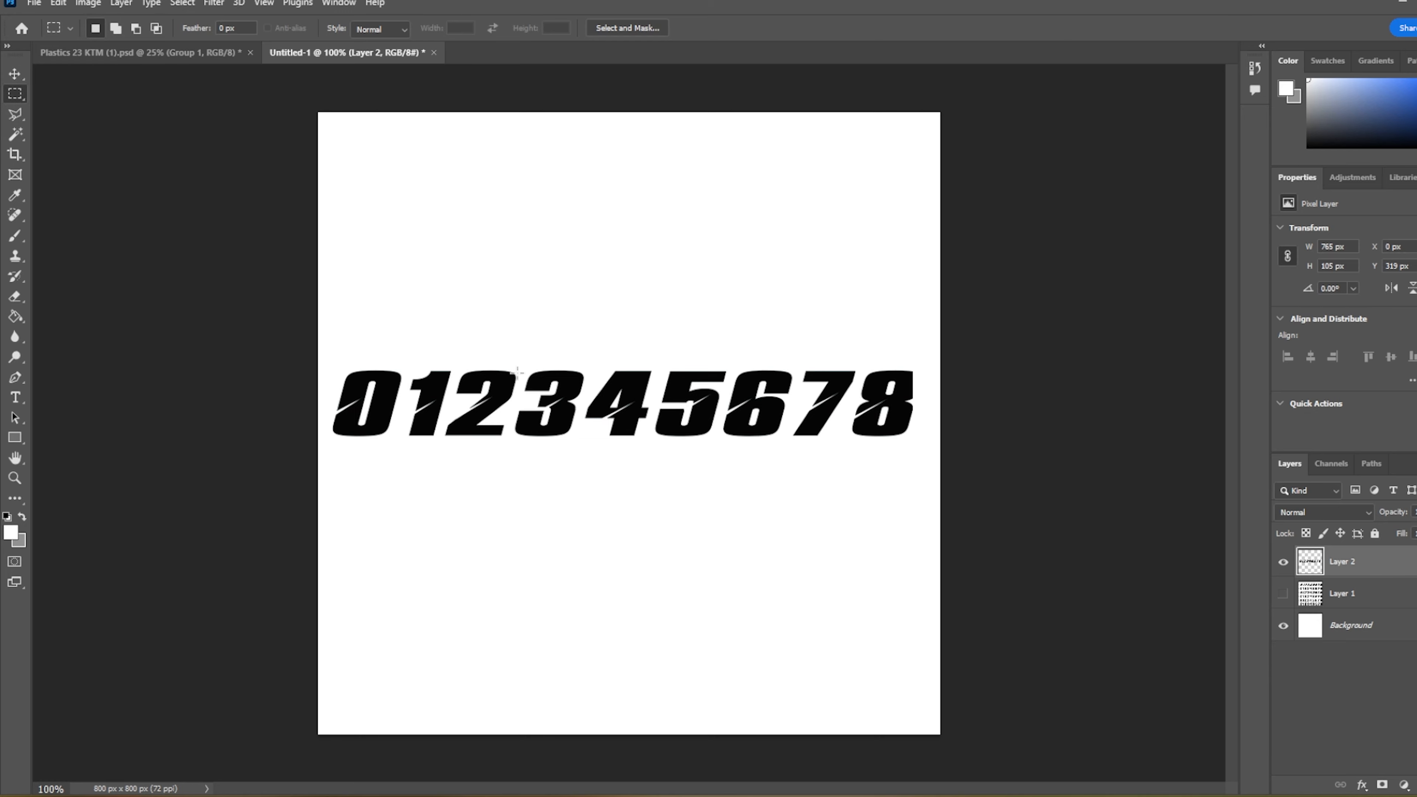
click(15, 116)
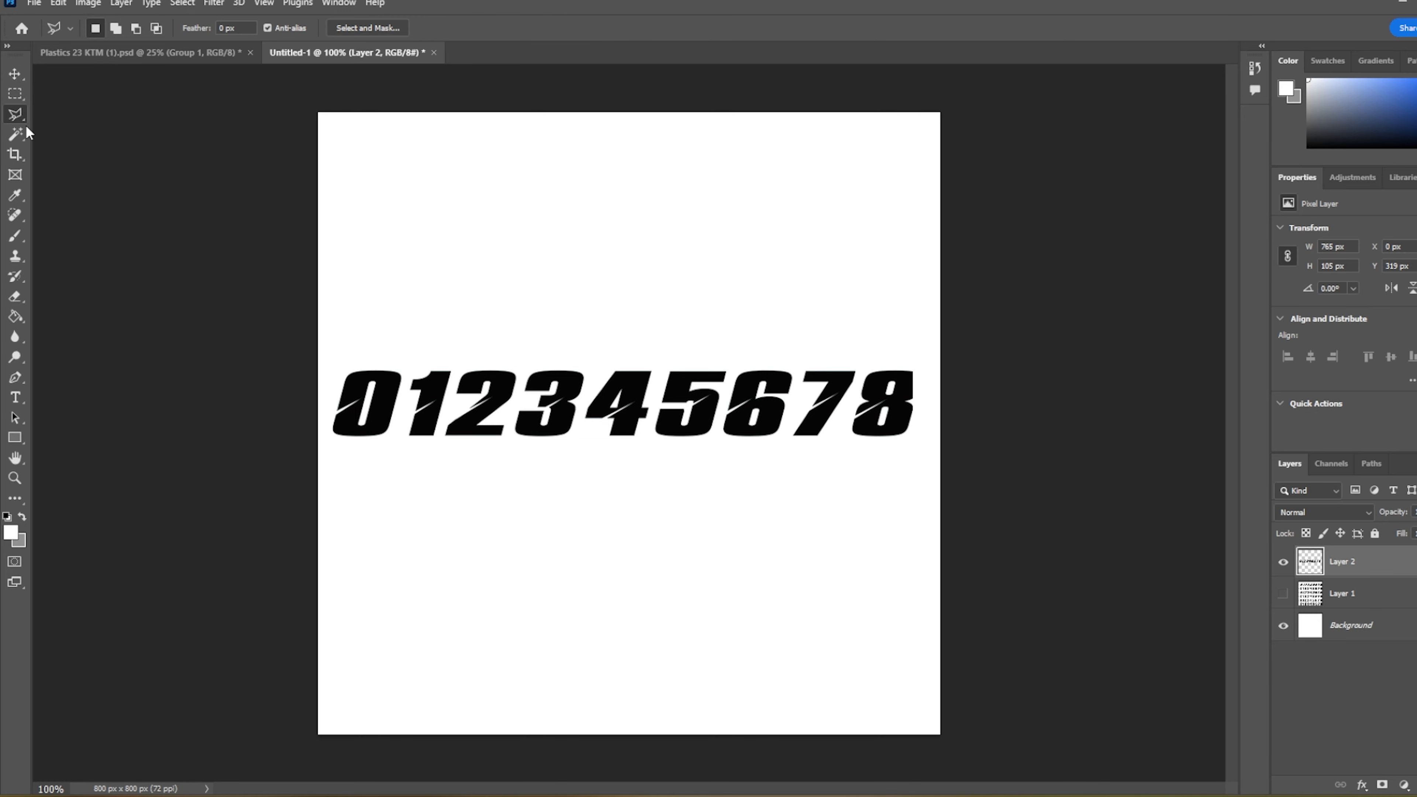
click(527, 353)
click(500, 464)
click(575, 461)
click(597, 352)
click(528, 354)
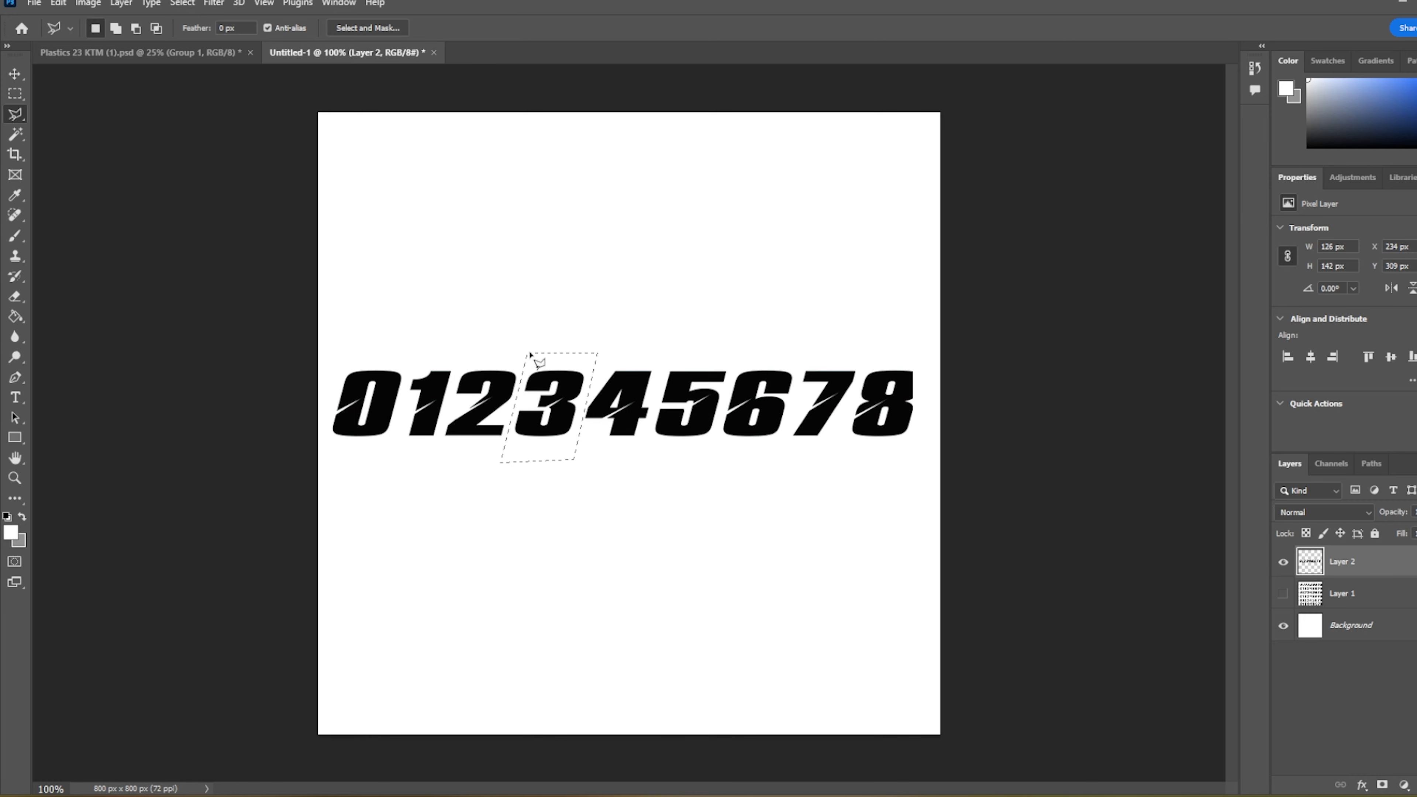
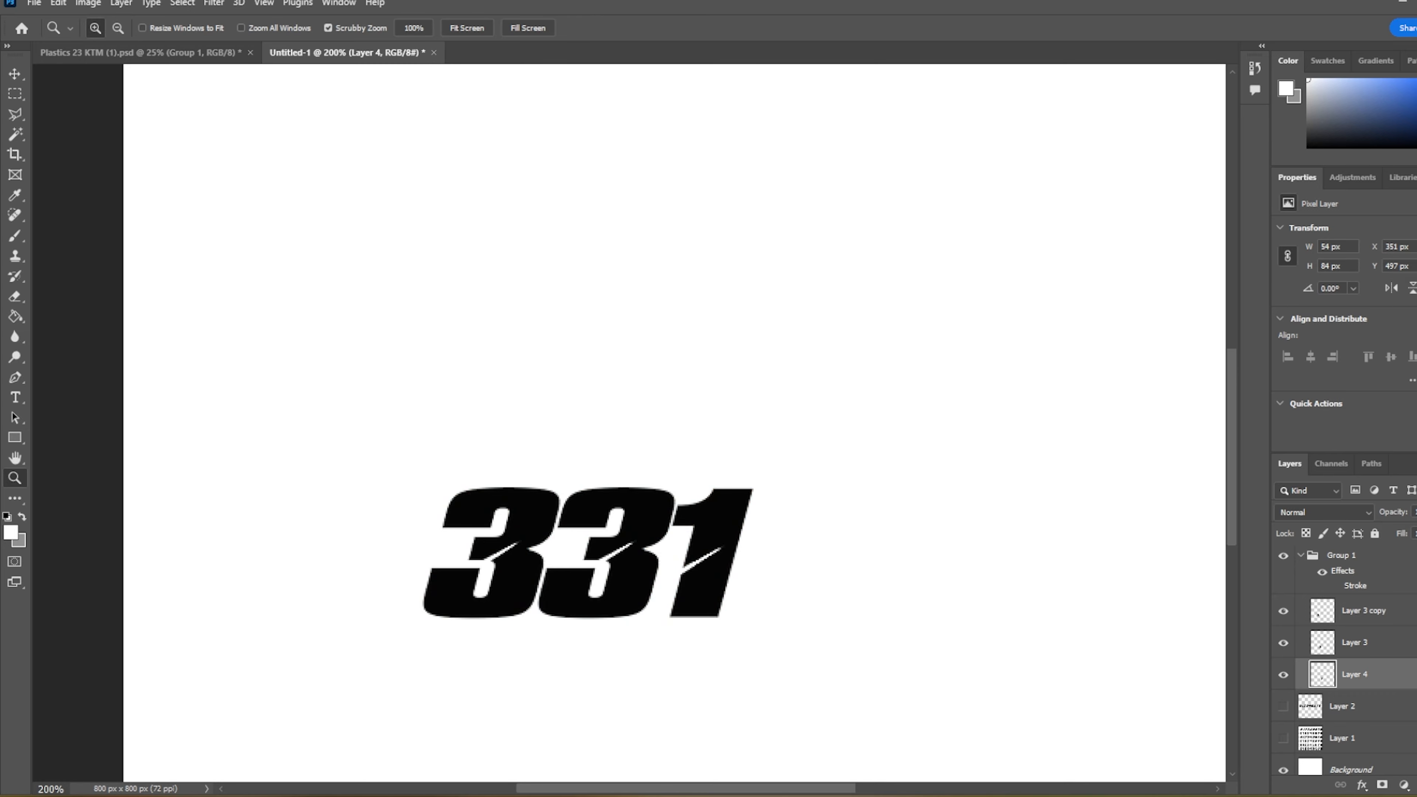
- Merge Layer 3 copy, Layer 3 and Layer 4 inside Group 1 into one layer
click(1338, 562)
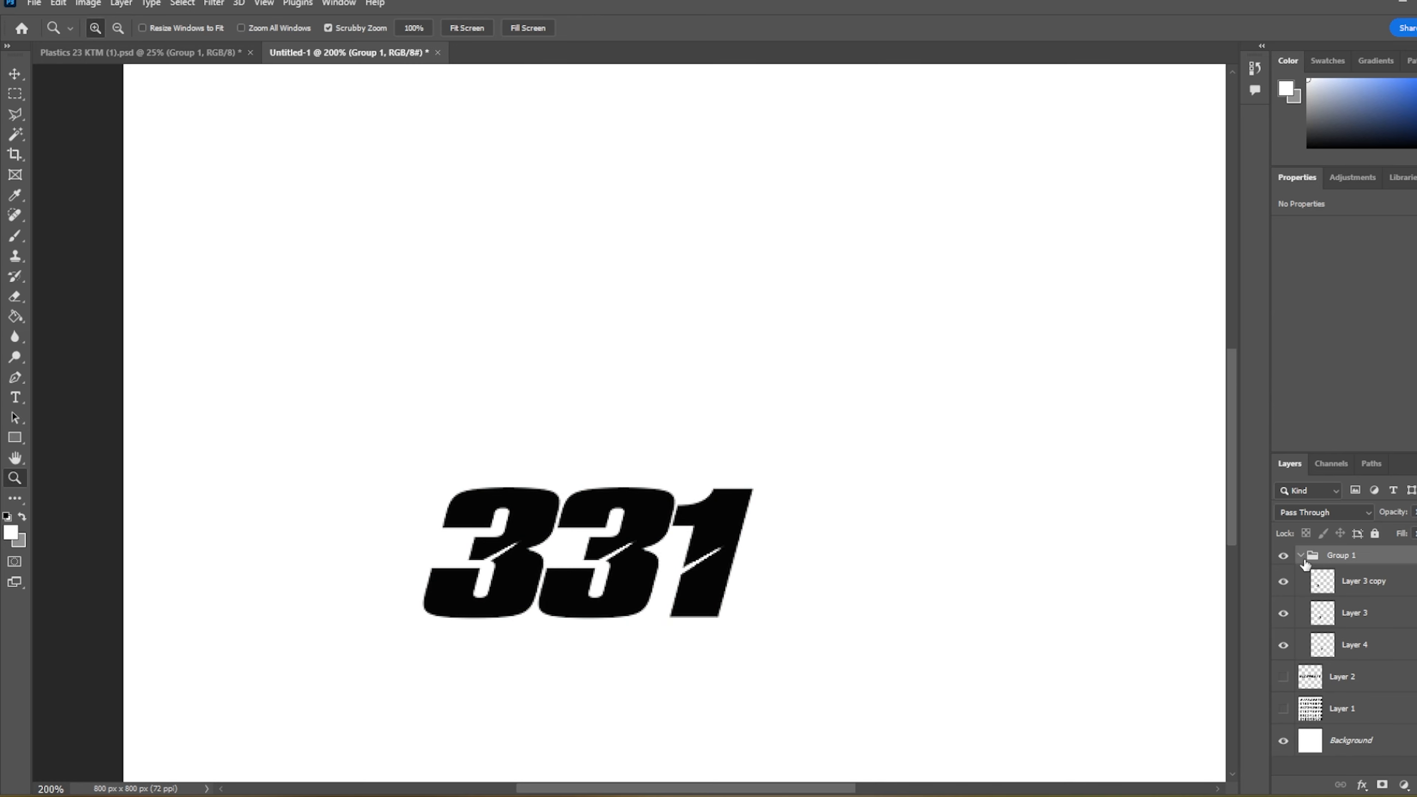
click(1302, 555)
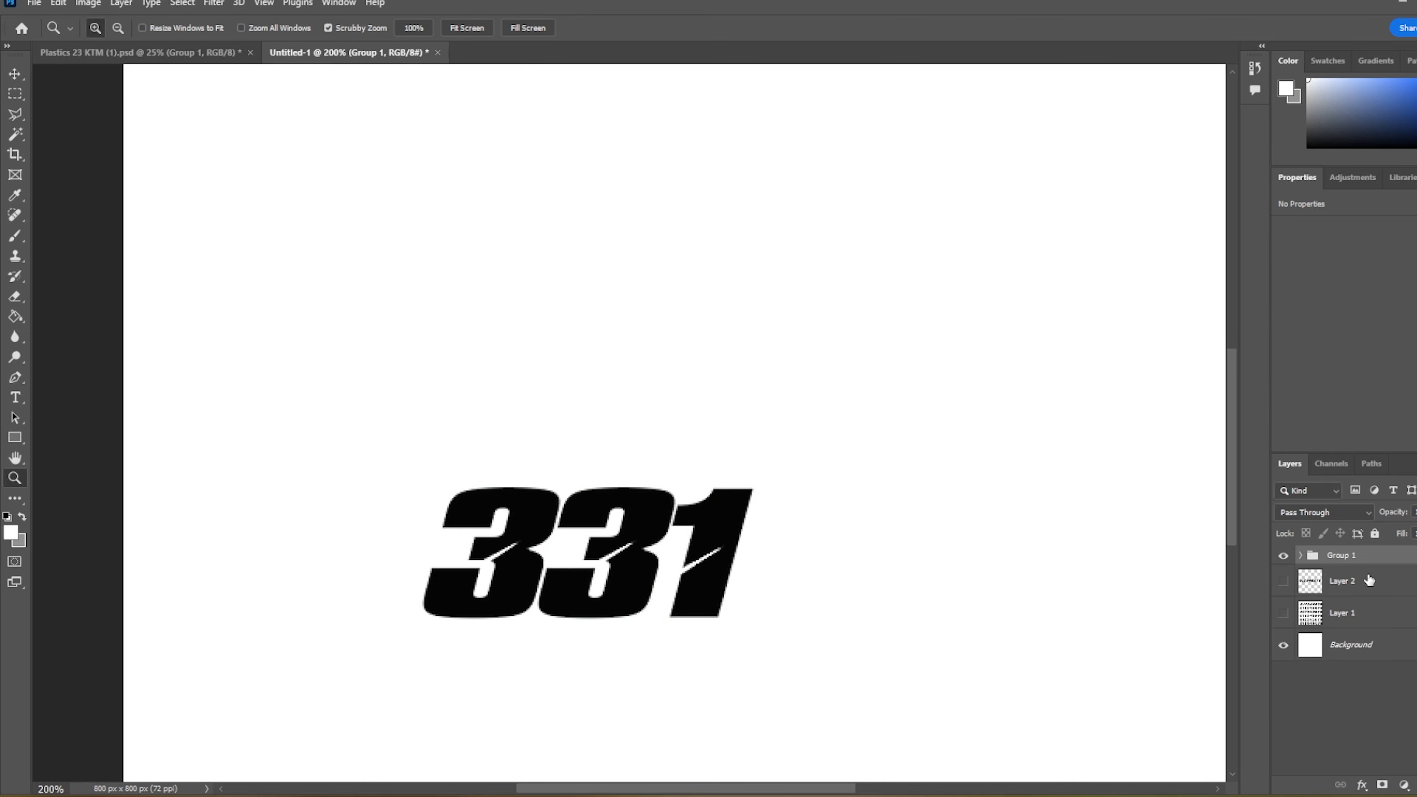
click(1302, 556)
click(1401, 590)
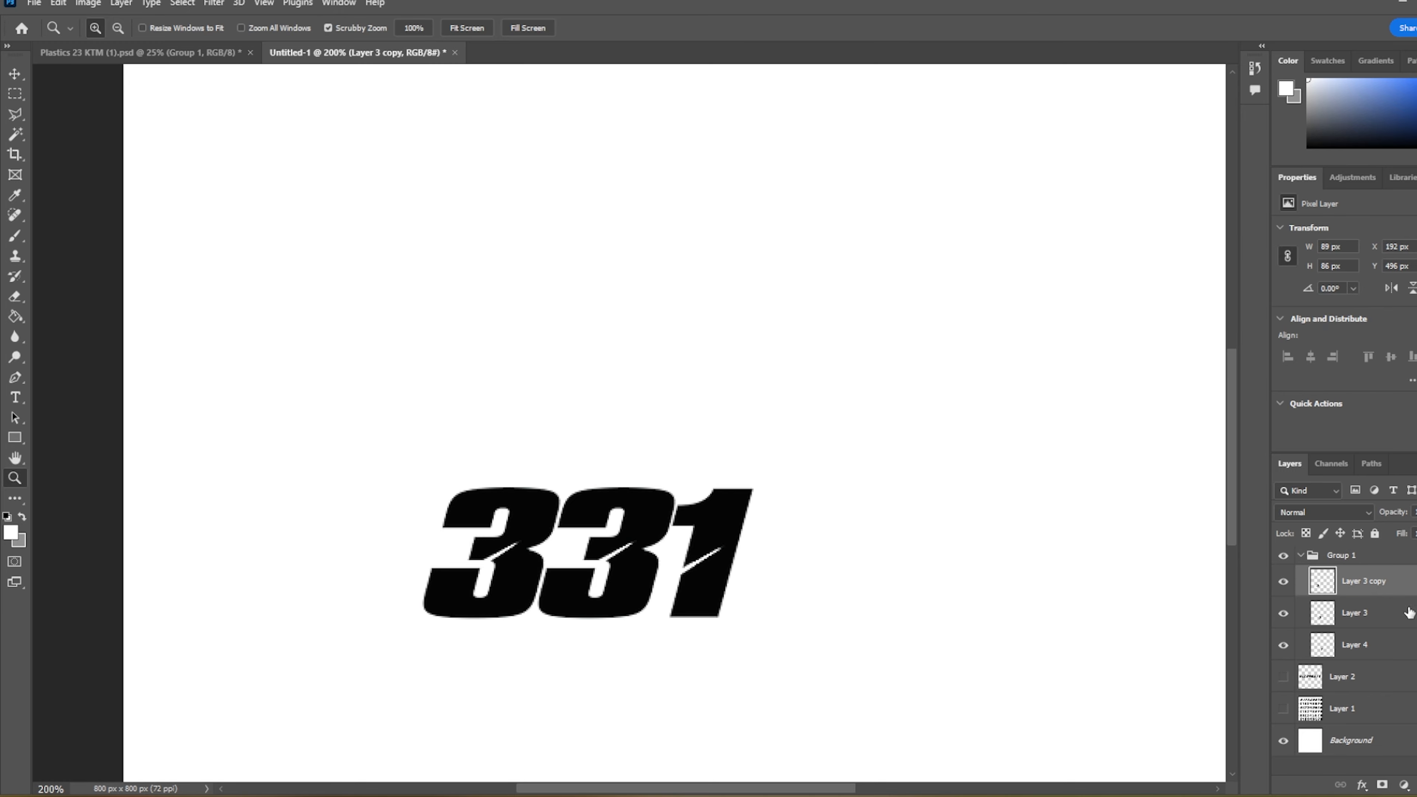
shift+click(1392, 643)
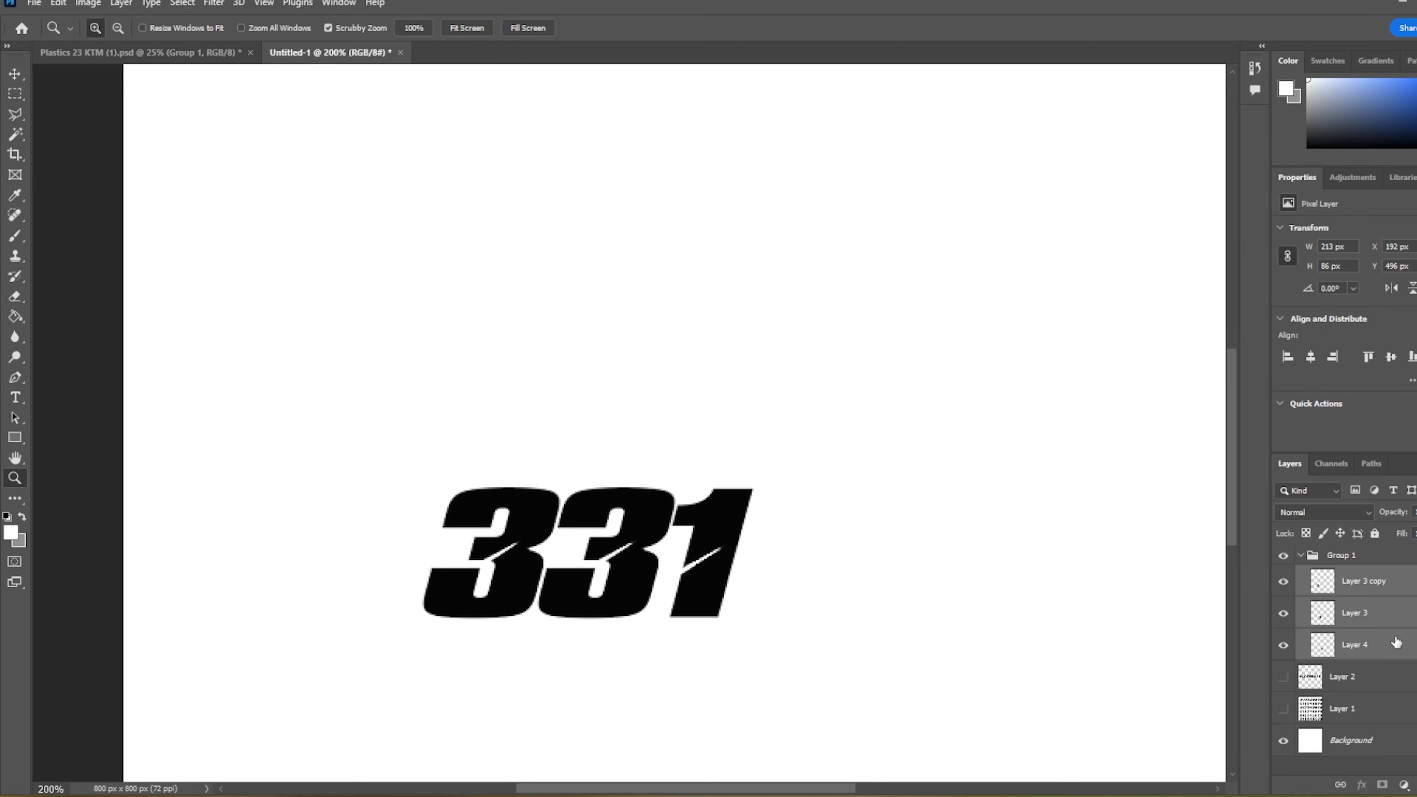
right_click(1406, 587)
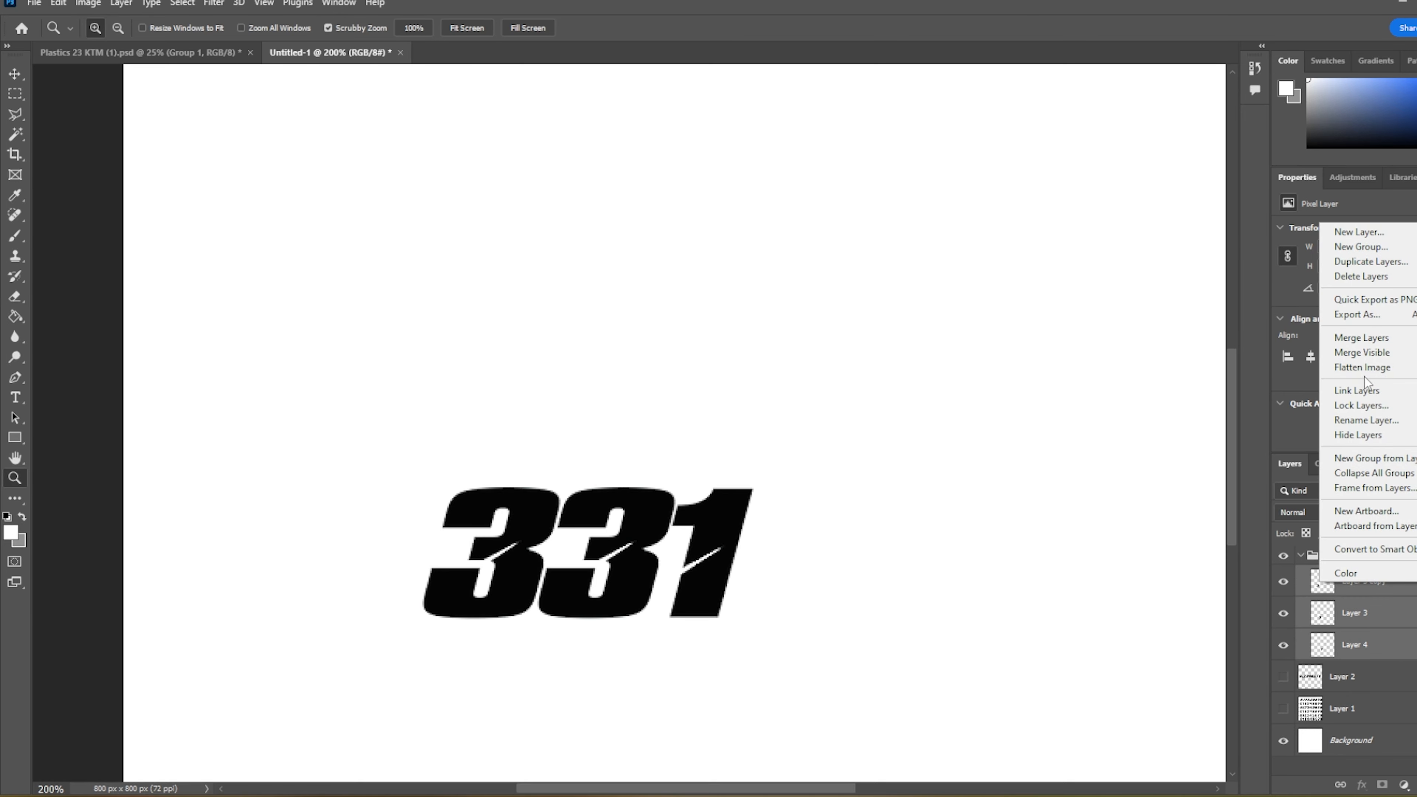
click(1364, 337)
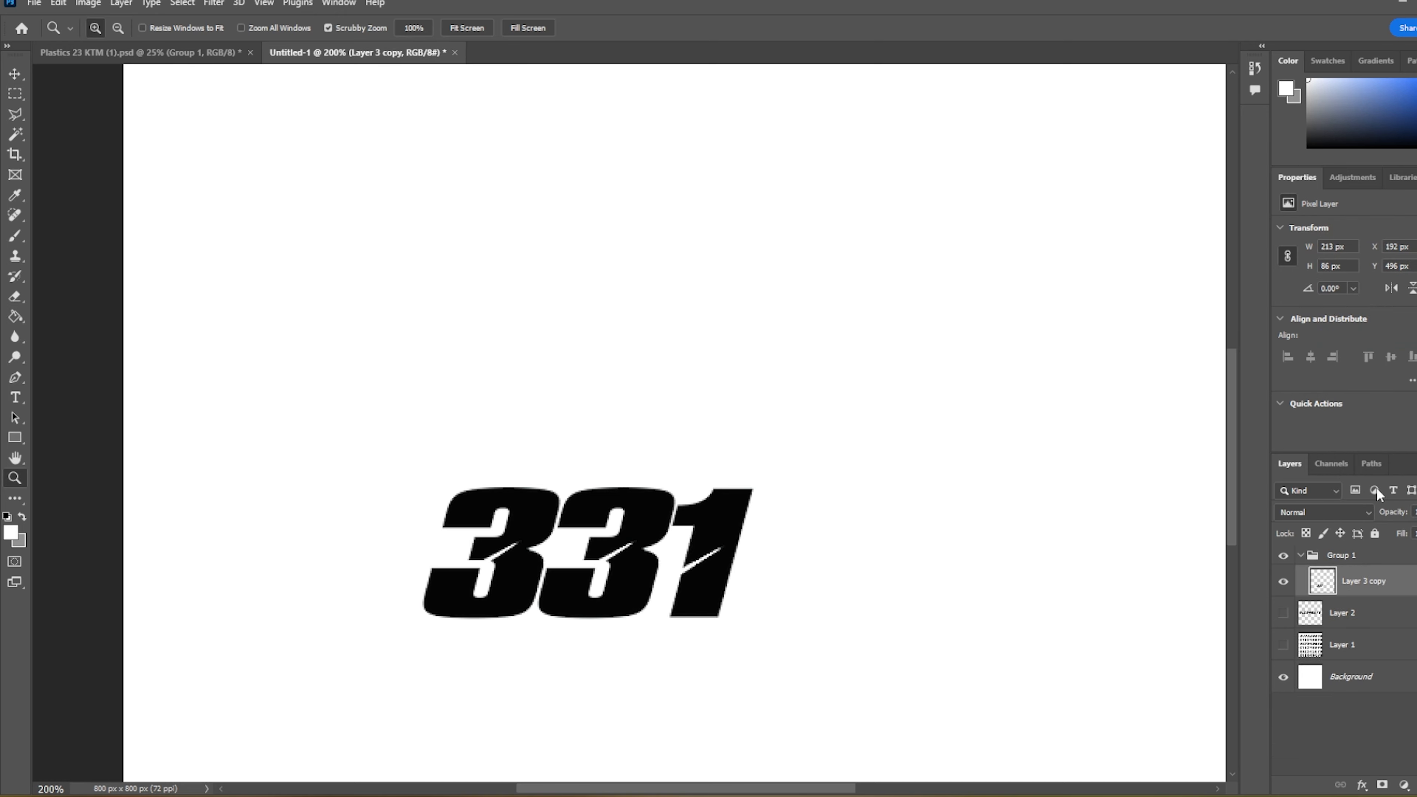
- Rename the merged digits layer as 331
double_click(1365, 585)
text(331)
key(Return)
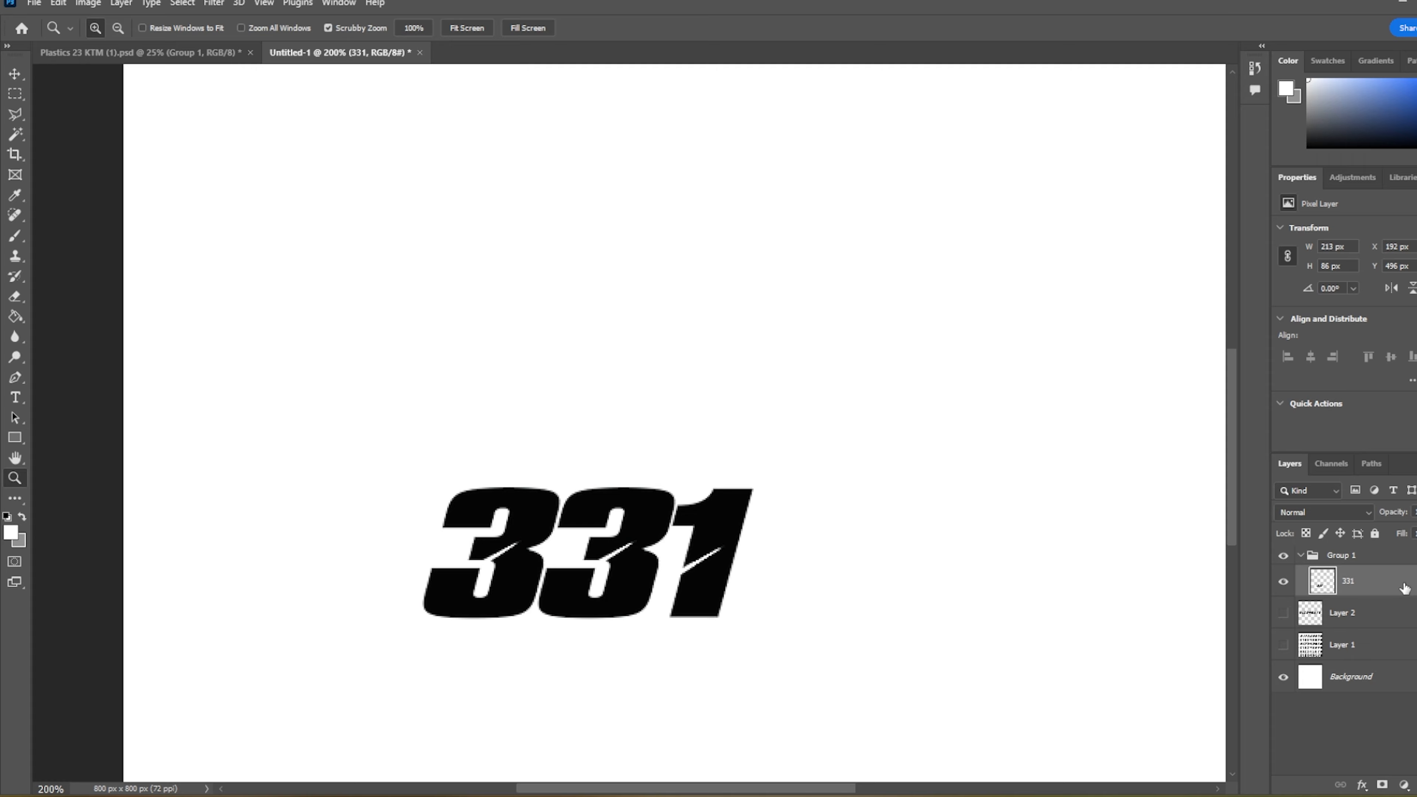
- Copy the 331 layer into the Plastics 23 KTM document and place it directly above the texture group
drag(1403, 581, 819, 540)
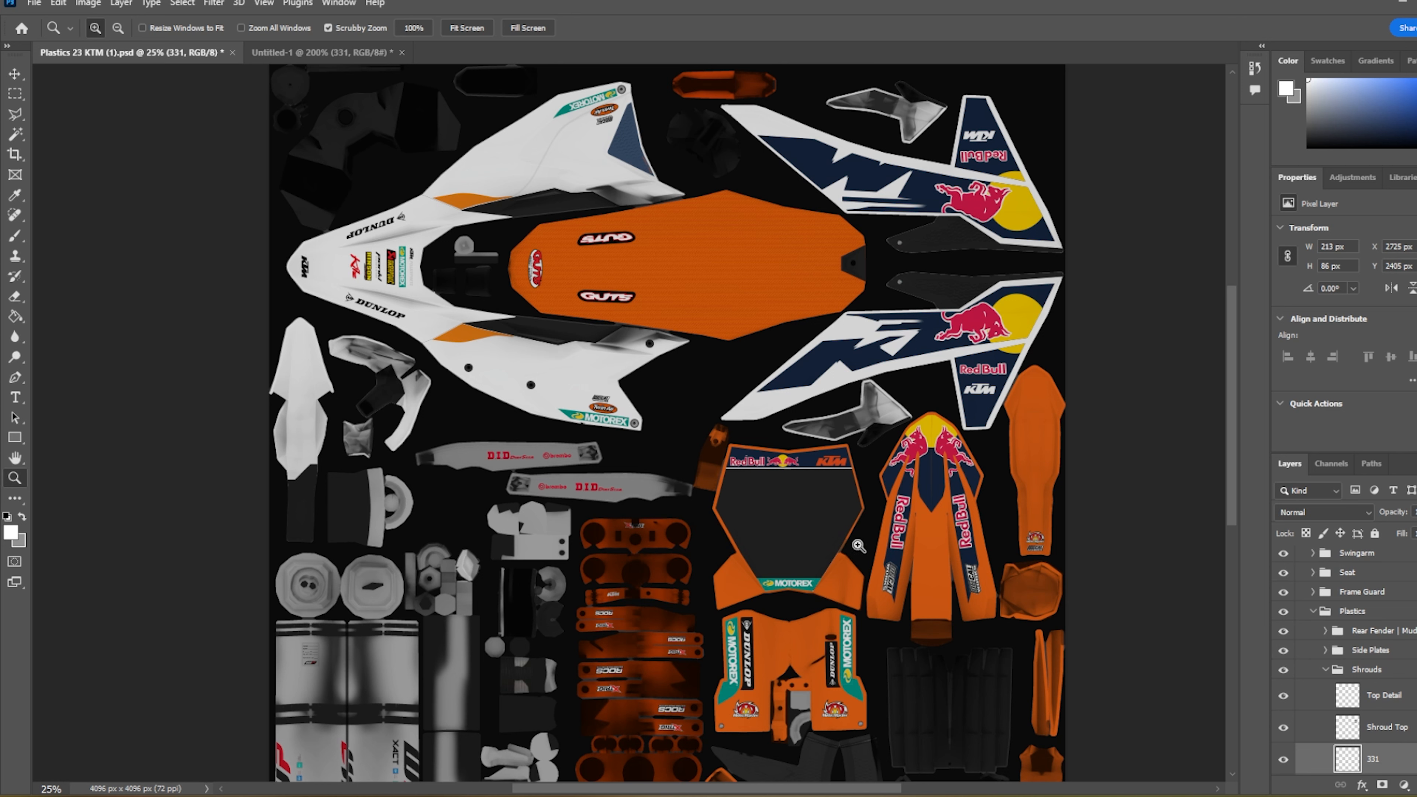
scroll(1412, 738, down, 1)
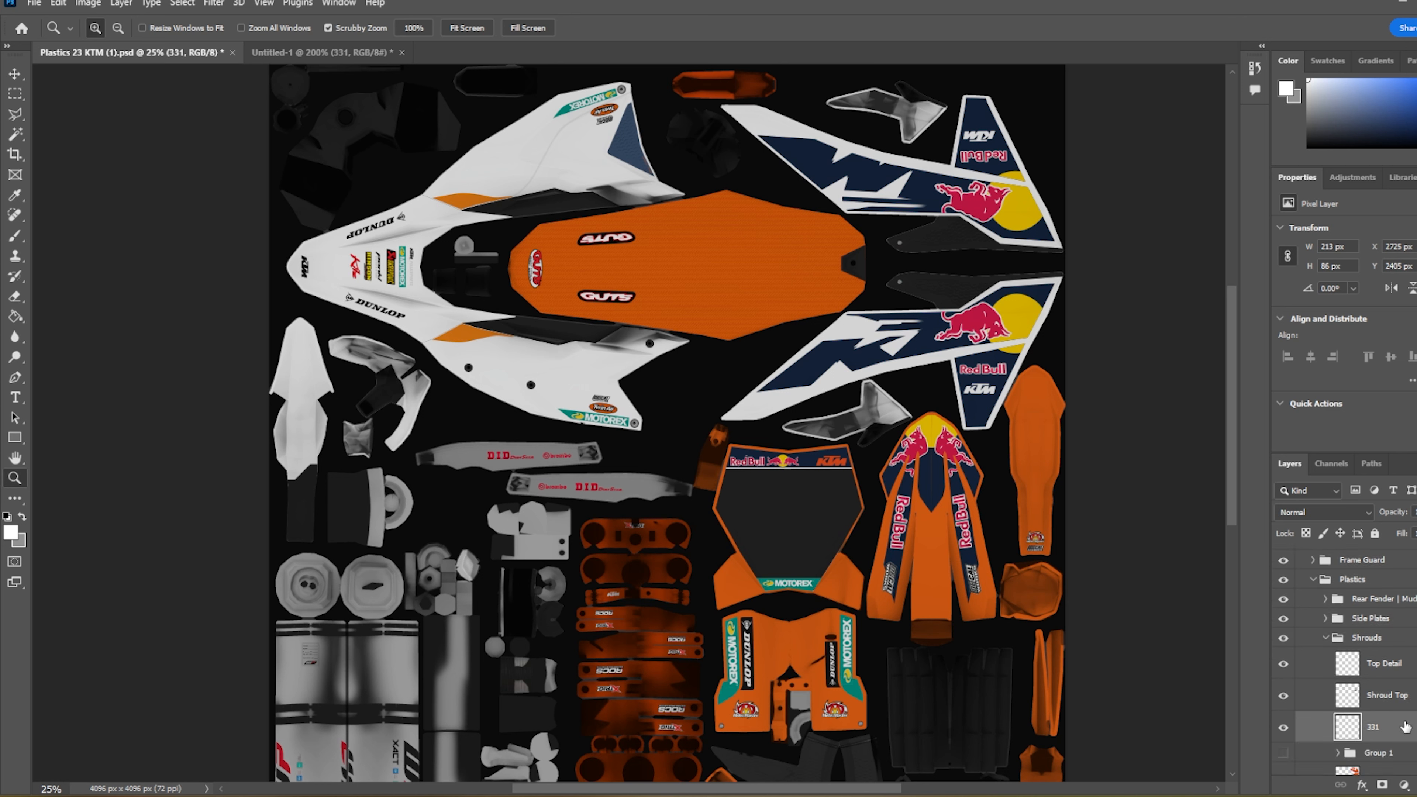
mouse_move(1414, 736)
mouse_down()
mouse_move(1414, 539)
mouse_move(1413, 717)
mouse_move(1414, 635)
mouse_up()
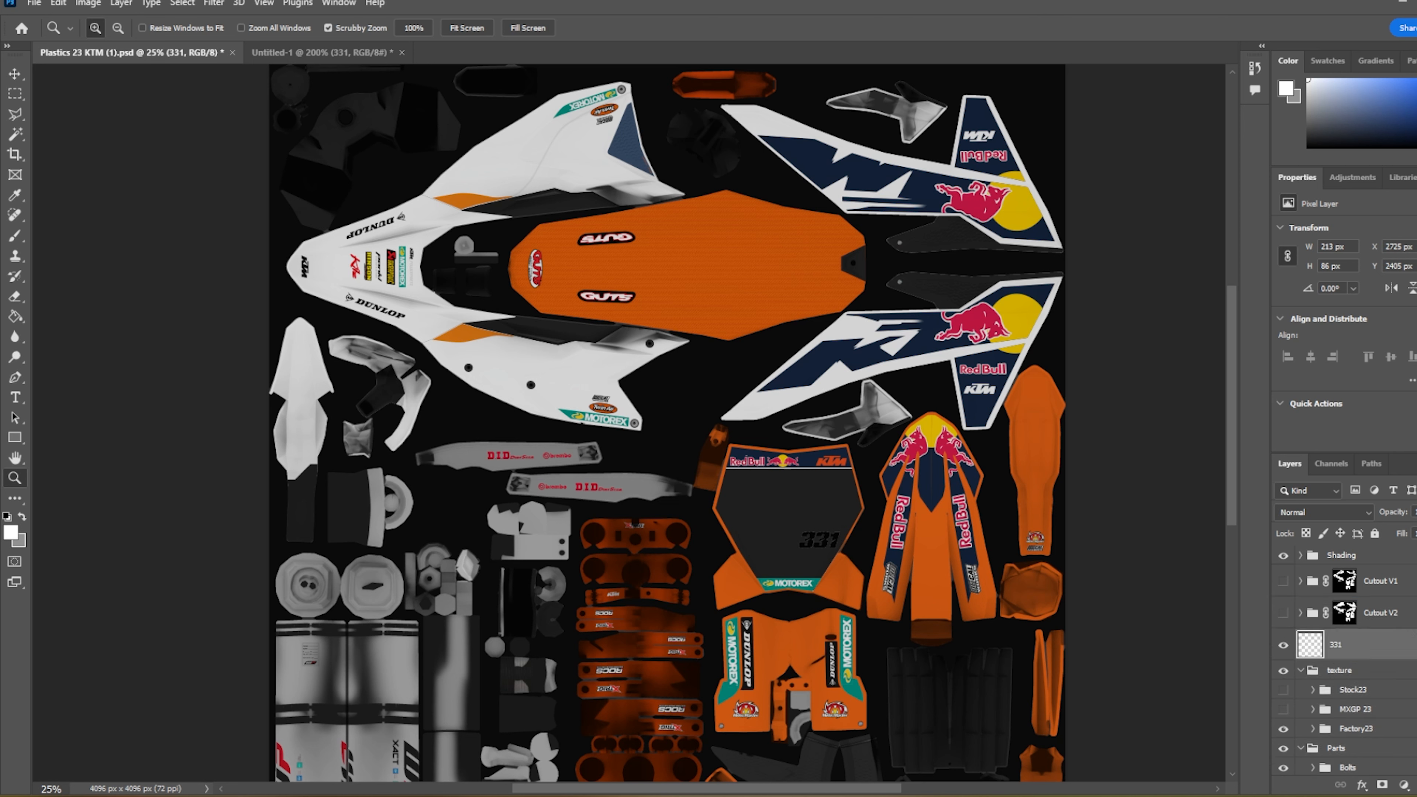
- Collapse the Parts group and toggle the Factory23 group off and on to check which graphics it contains
click(1360, 732)
scroll(1354, 719, down, 1)
click(1299, 721)
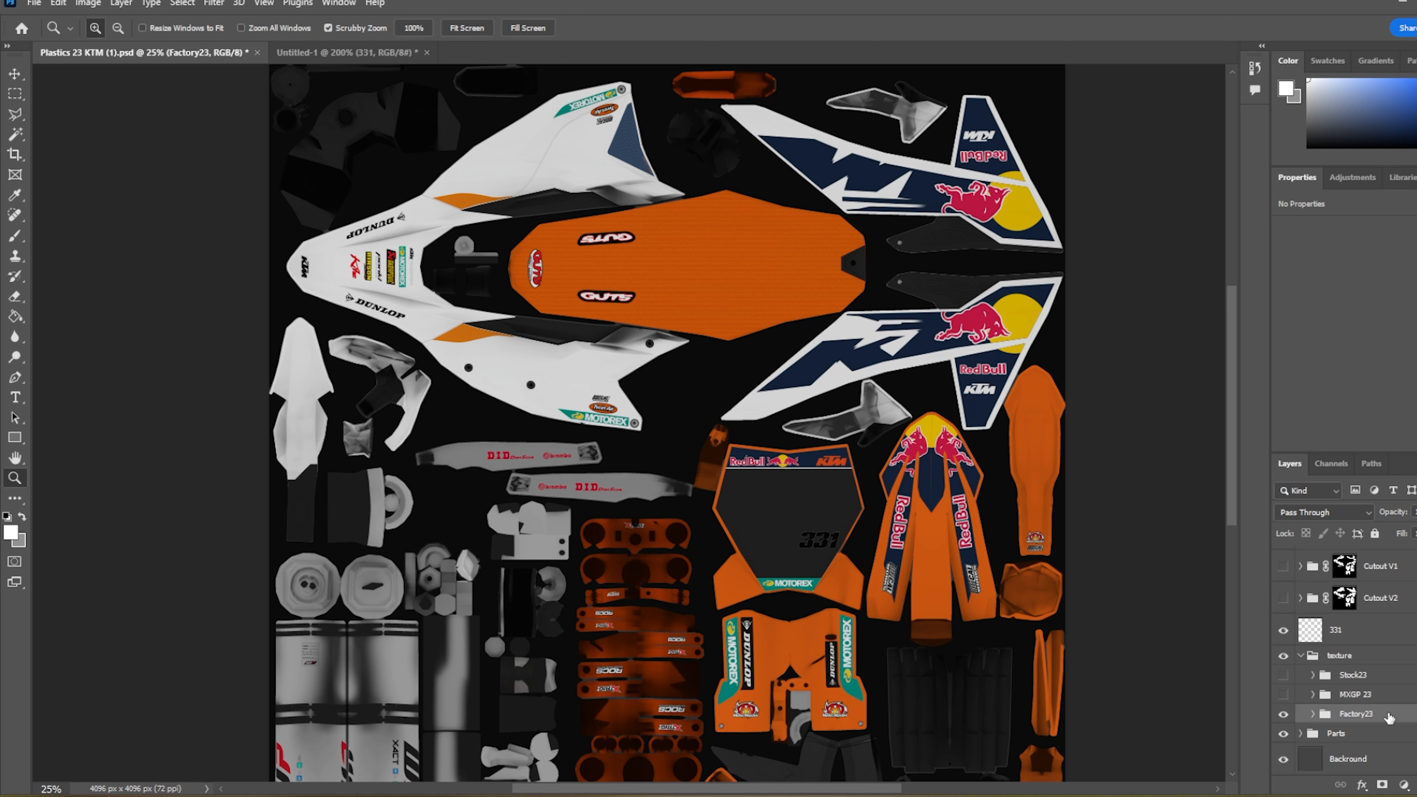
click(1284, 715)
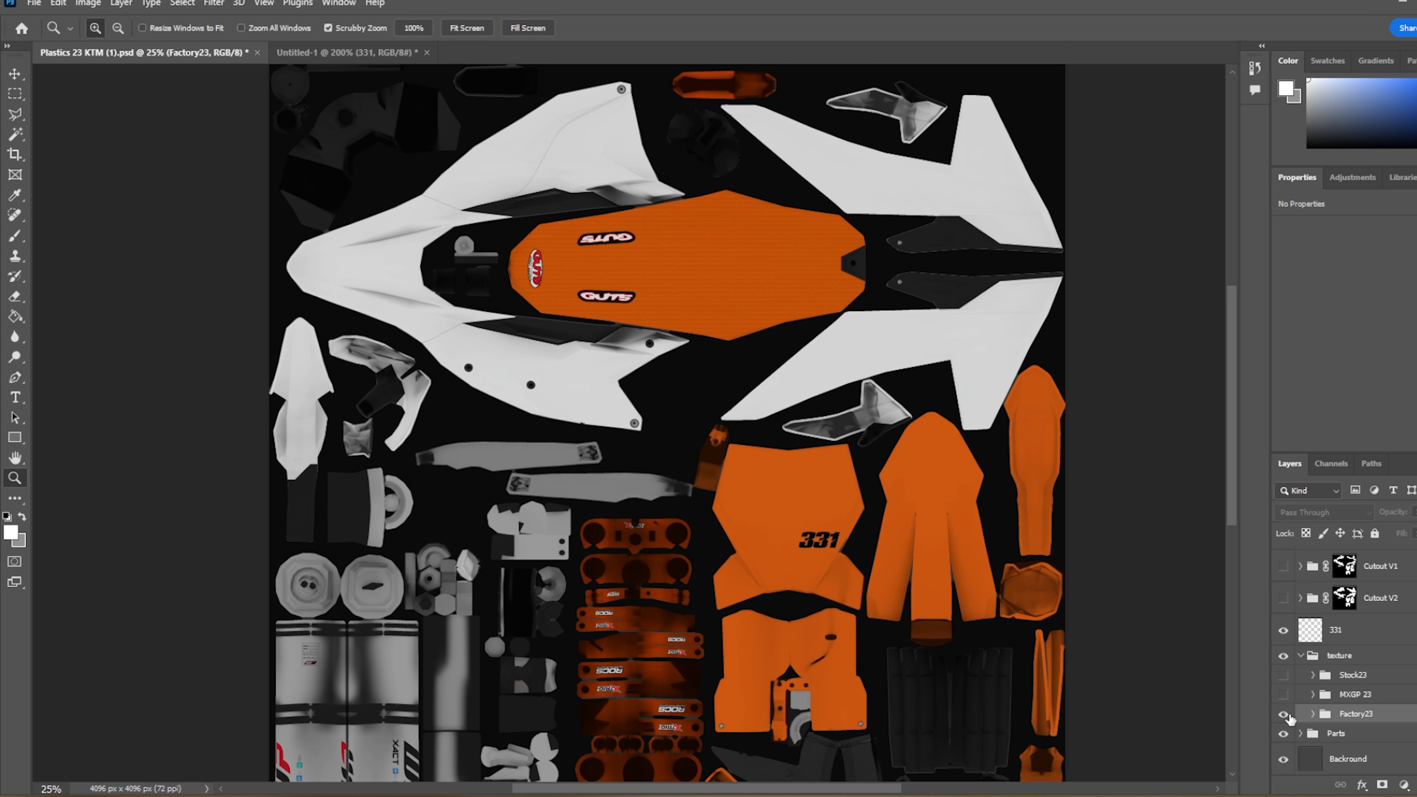
click(1285, 715)
- Free-transform the 331 layer to about 505 x 202 px so the number spans the front number plate
click(1359, 634)
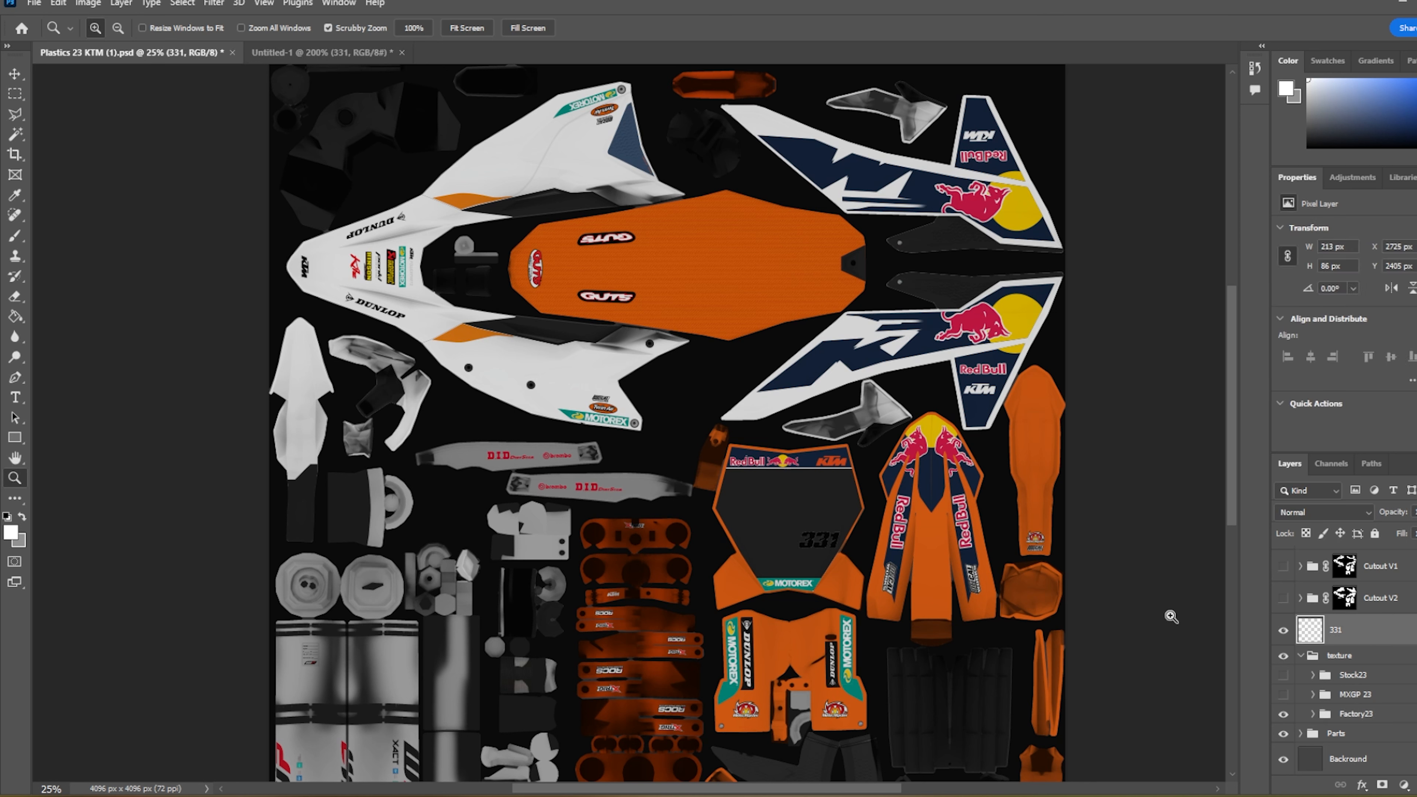
click(58, 3)
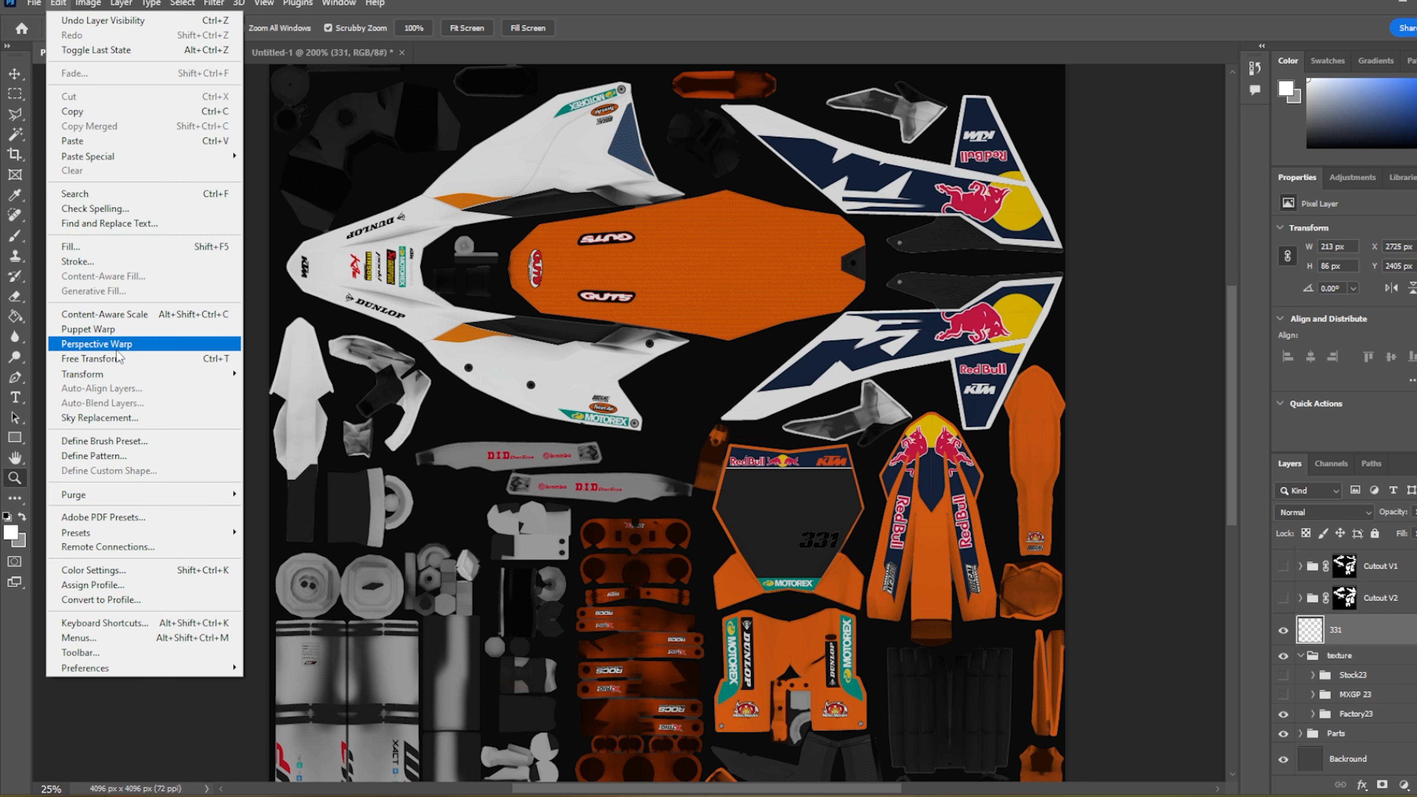
click(119, 359)
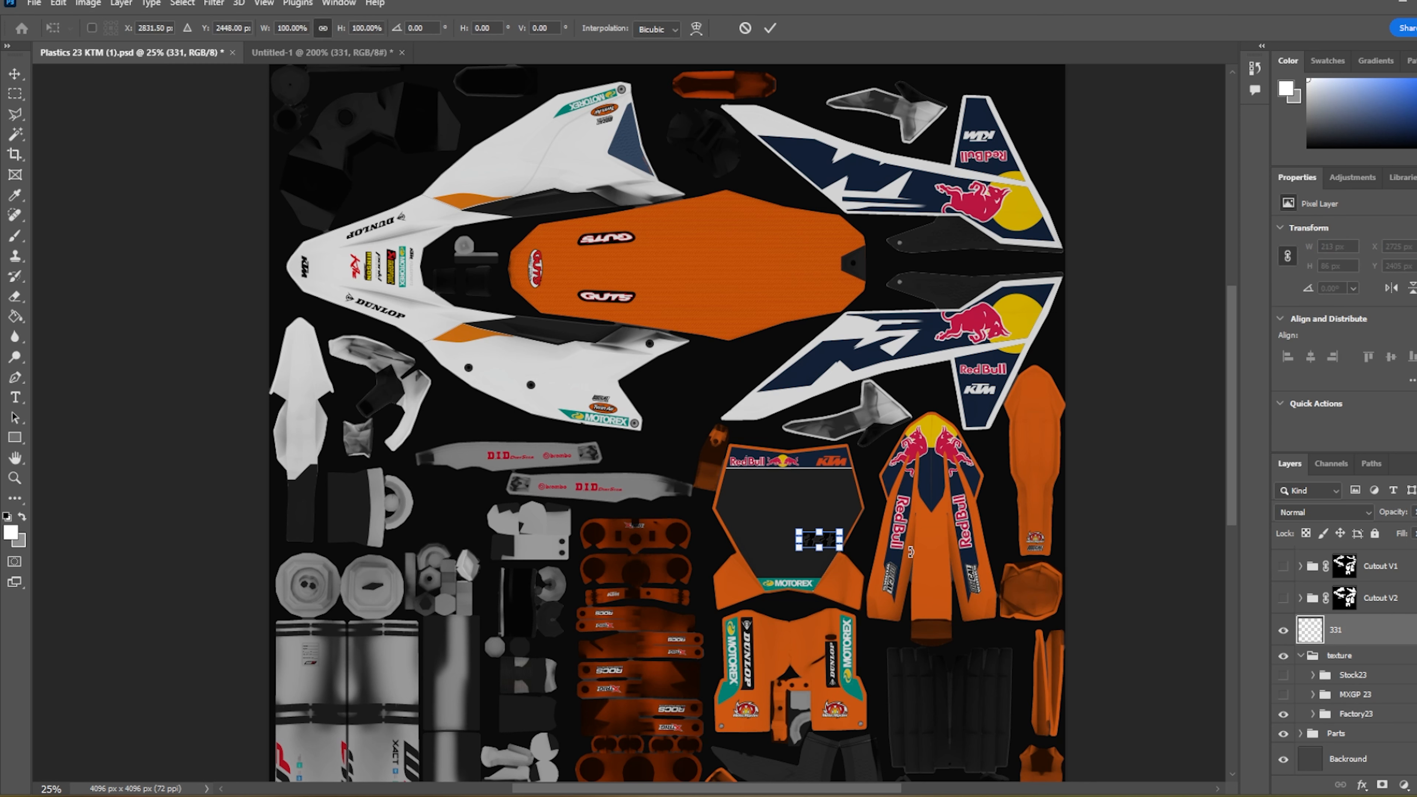
drag(794, 529, 735, 507)
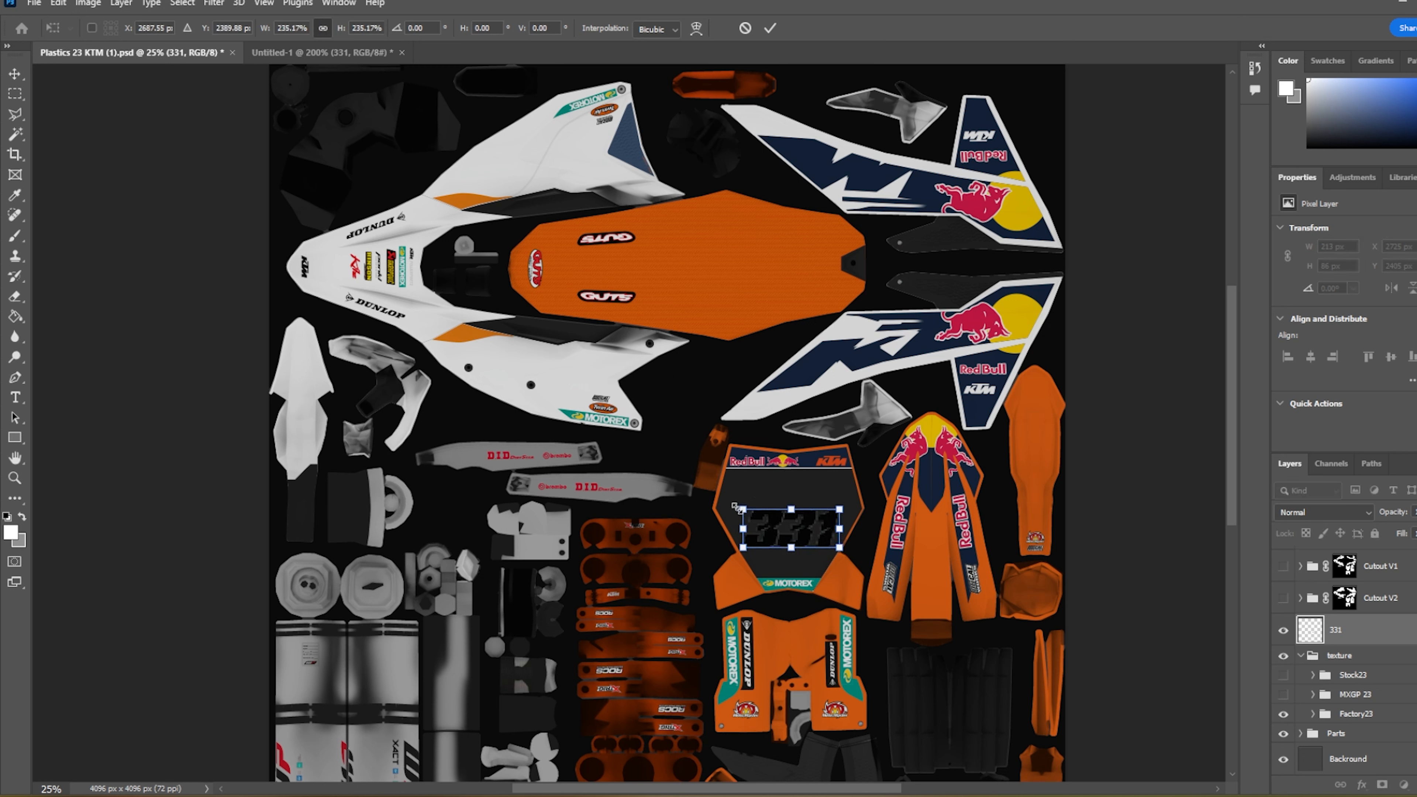
click(323, 31)
mouse_move(844, 531)
mouse_down()
mouse_move(938, 542)
mouse_move(840, 536)
mouse_up()
click(15, 73)
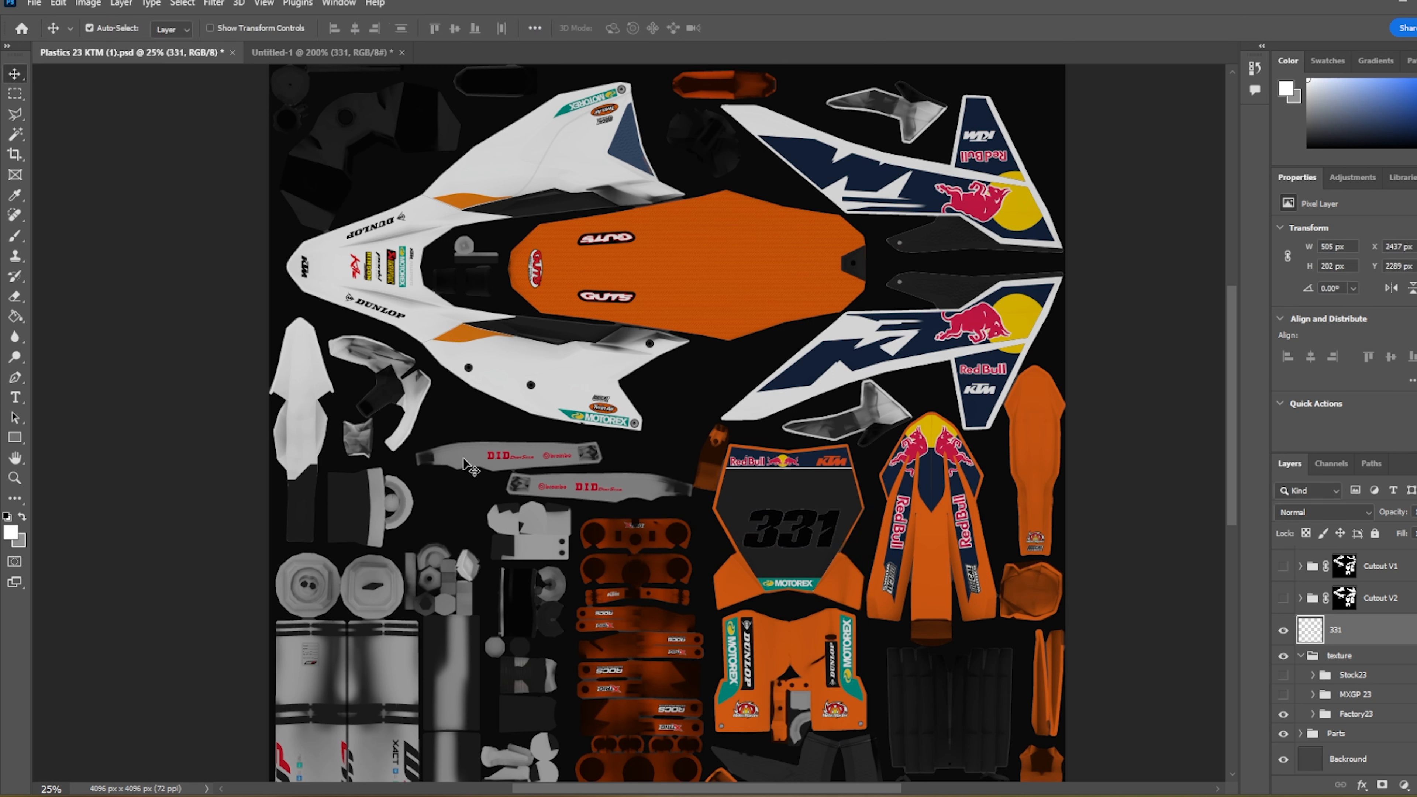
- Undo the last resize of the 331 layer and free-transform it to about 740 x 299 px across the front number plate
key(ctrl+z)
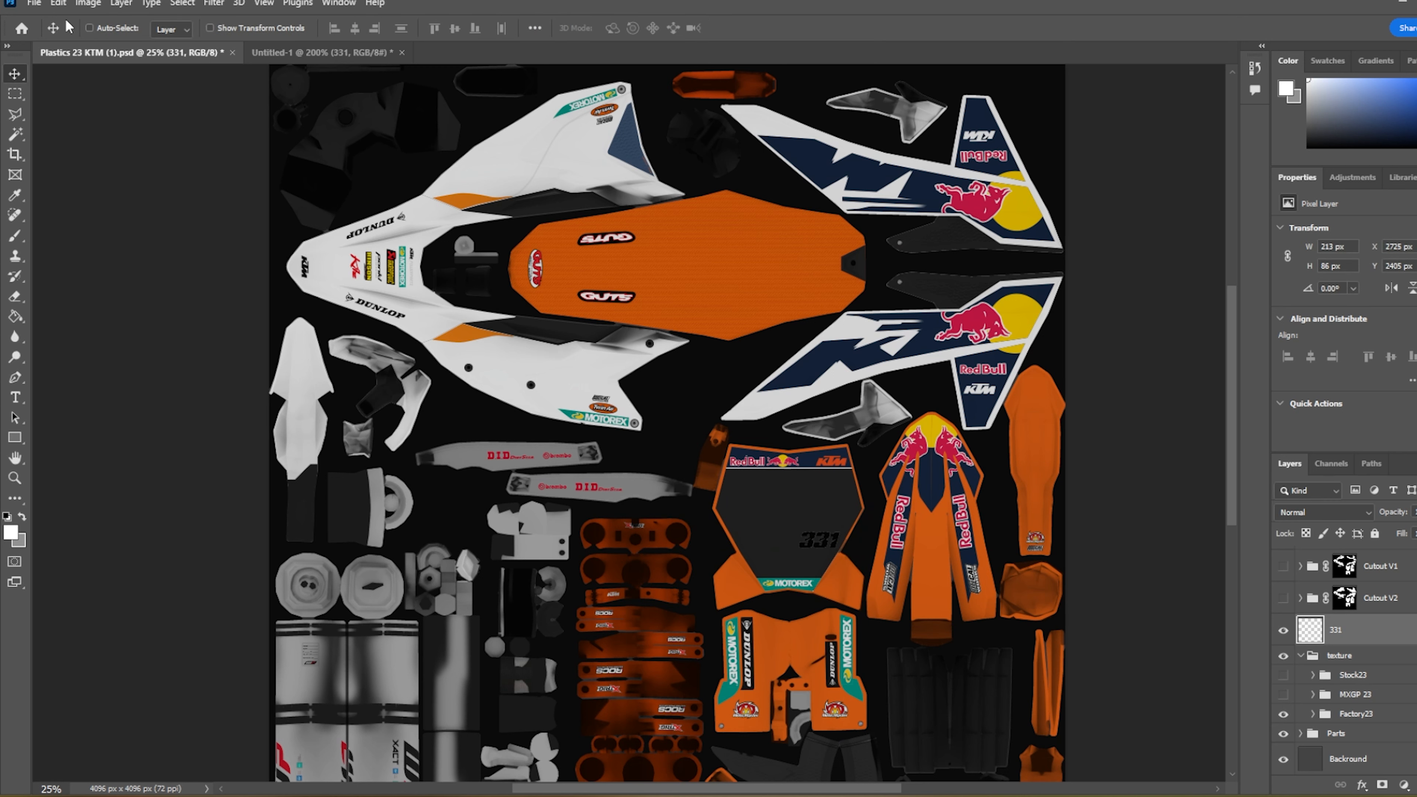
click(58, 3)
click(162, 359)
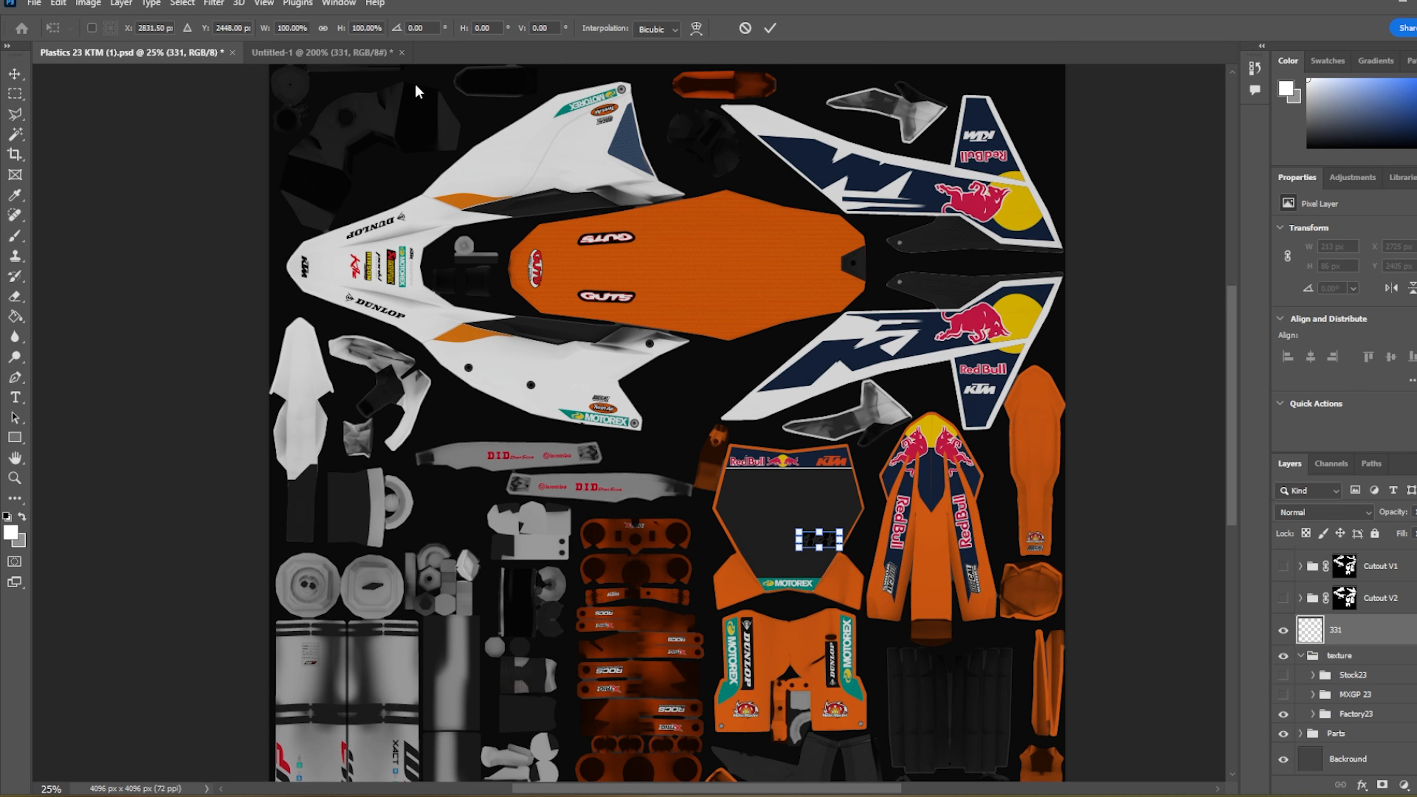
click(322, 29)
mouse_move(823, 539)
mouse_down()
mouse_move(864, 575)
mouse_move(829, 521)
mouse_up()
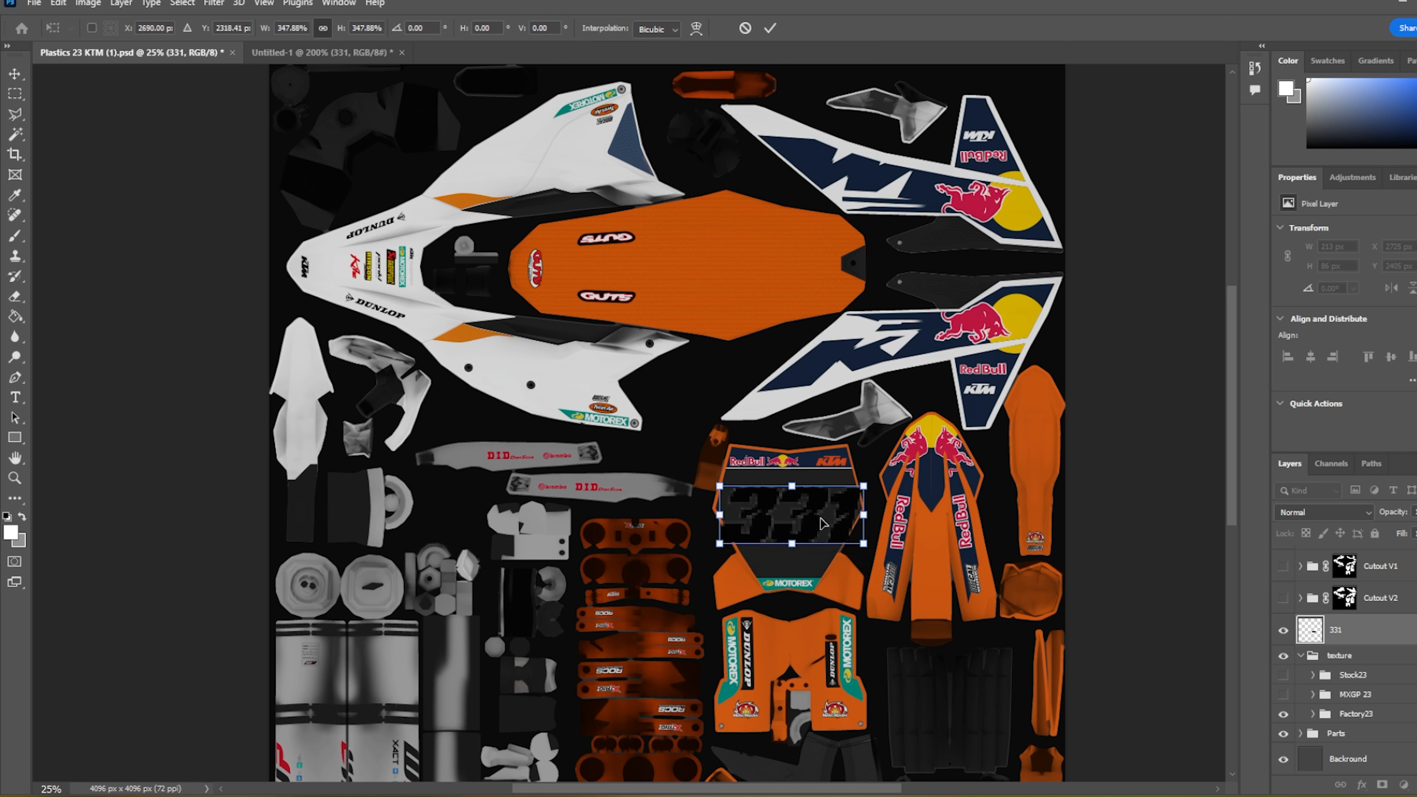
click(19, 82)
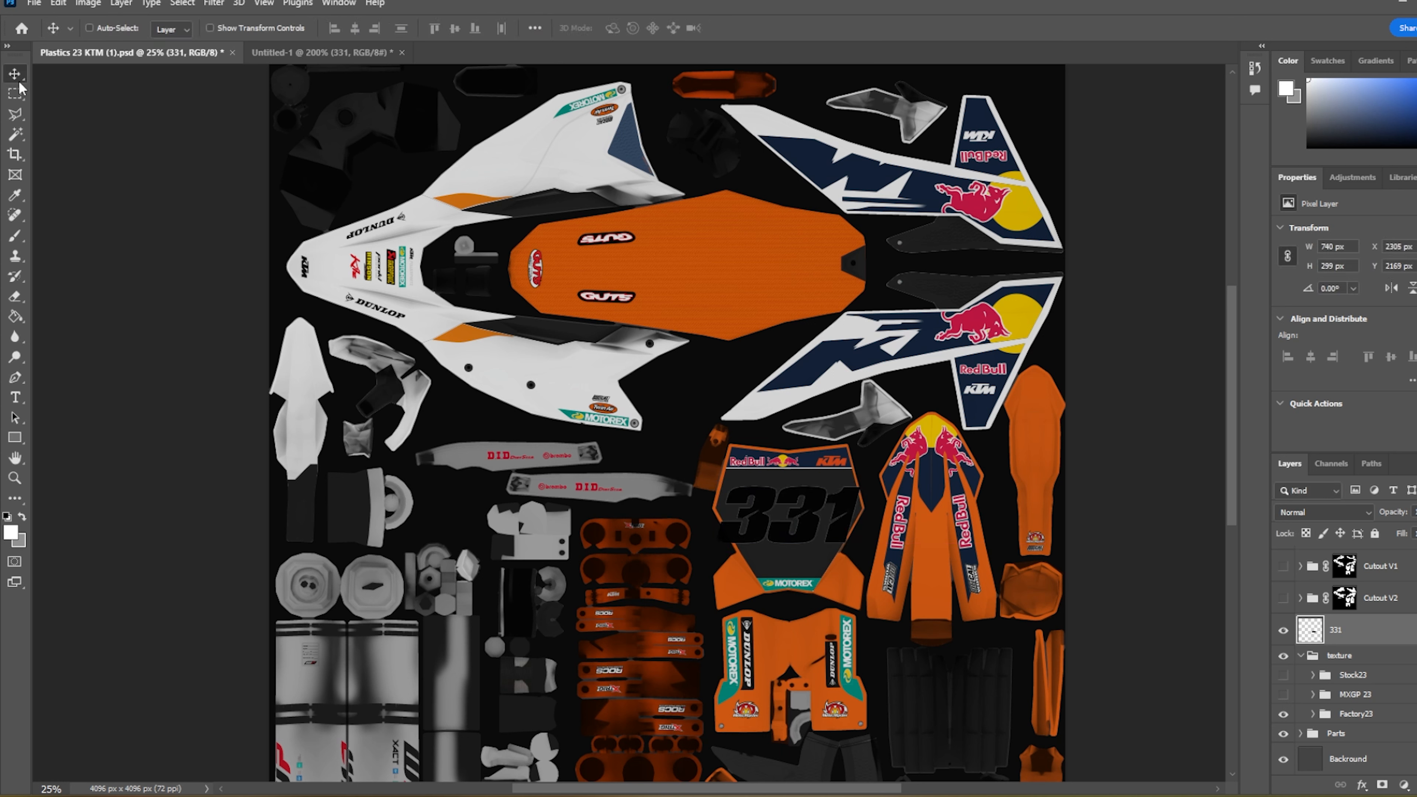
- Duplicate the 331 layer and place the copy on the lower white side panel
right_click(1397, 641)
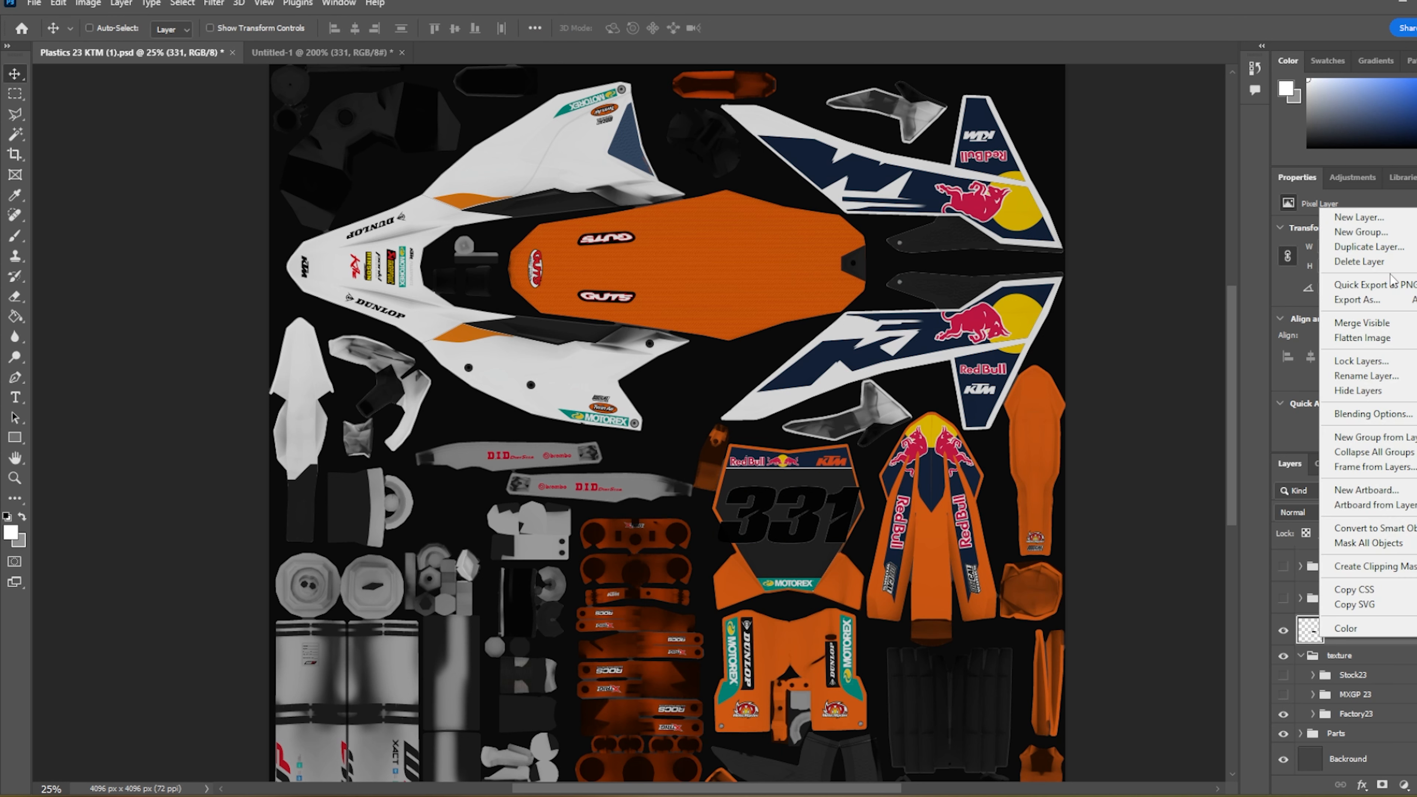
click(1369, 246)
key(Return)
drag(680, 471, 435, 326)
- Free-transform the 331 copy to about 661 x 324 px, tilting it slightly clockwise to follow the lower side panel
click(58, 3)
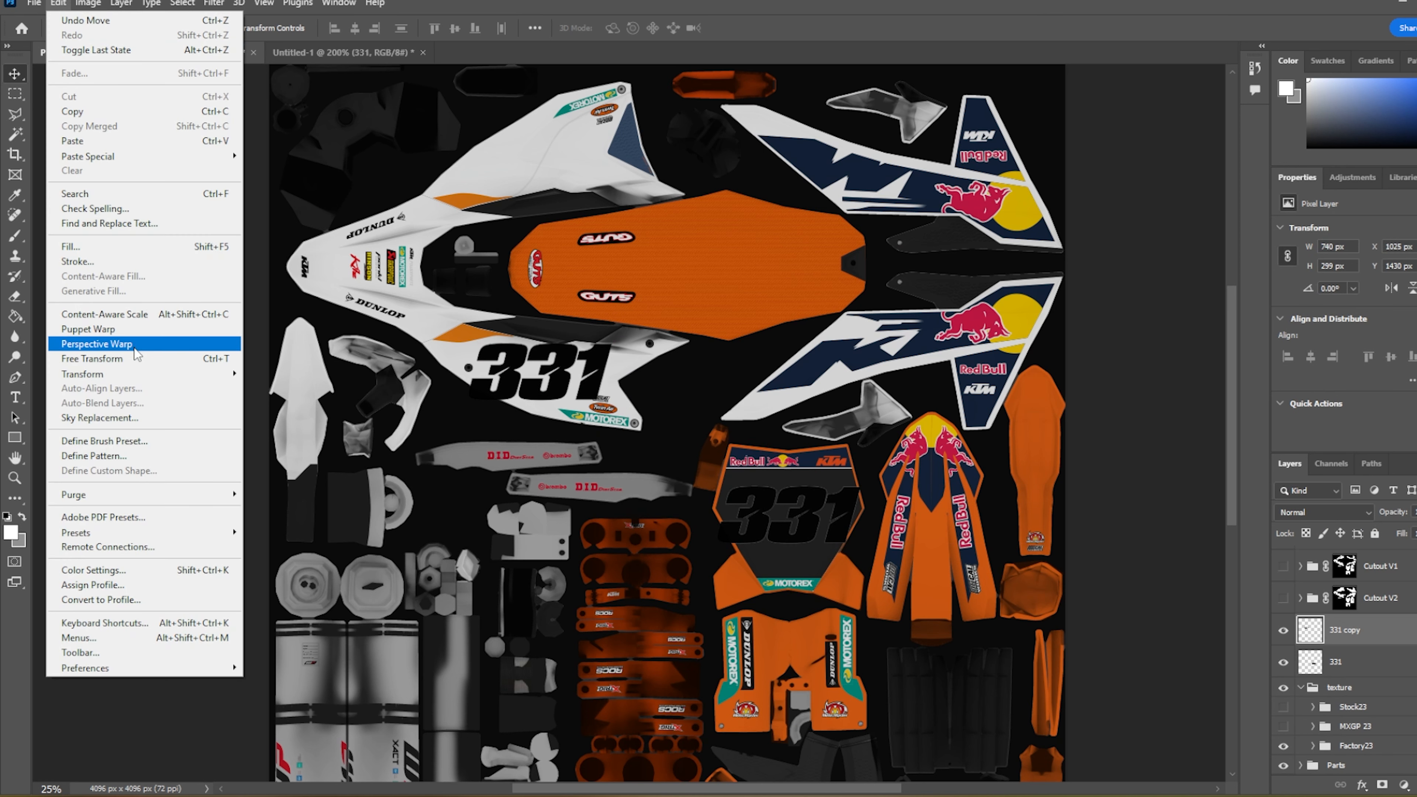
click(137, 358)
drag(540, 400, 596, 389)
click(21, 74)
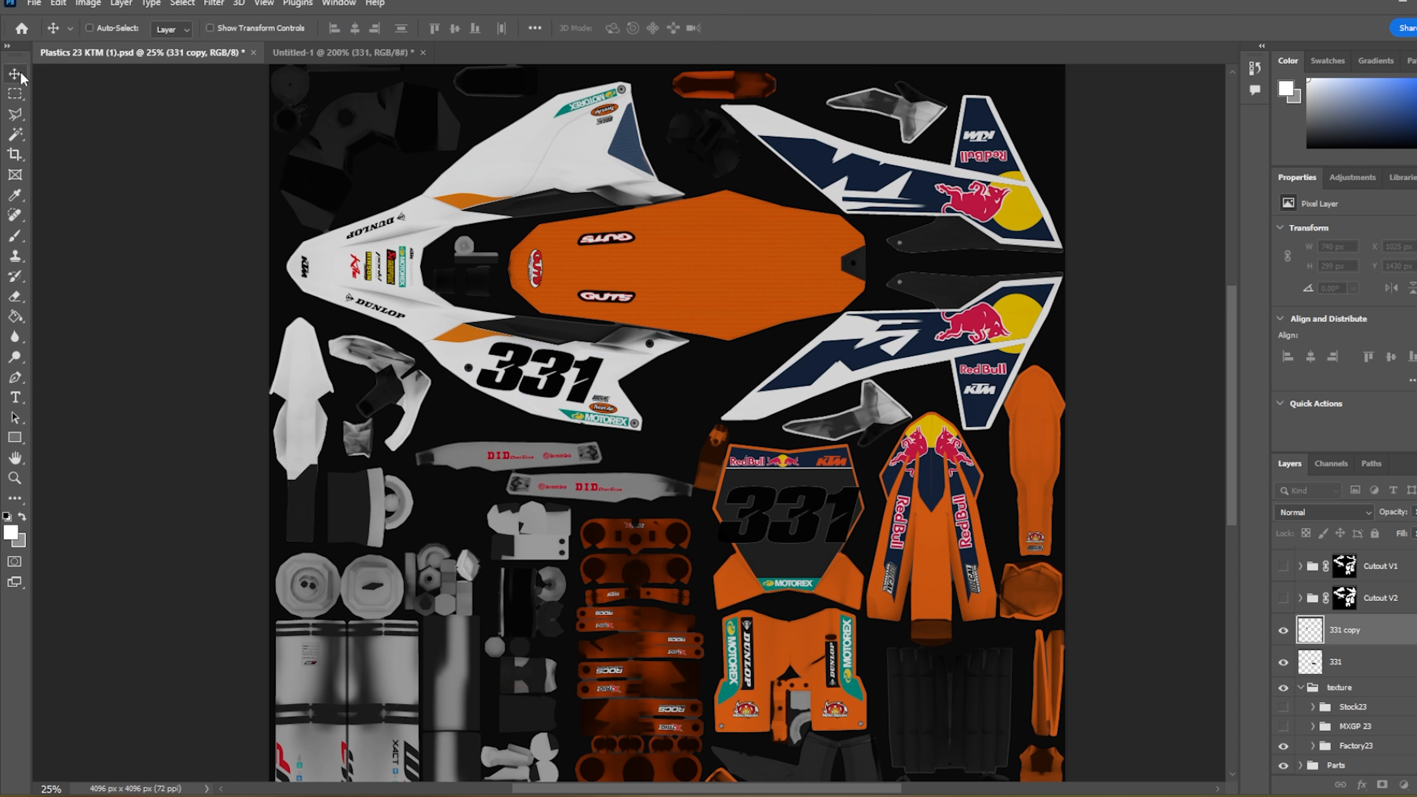
- Duplicate the 331 copy layer and place the duplicate on the upper white side panel
right_click(1401, 637)
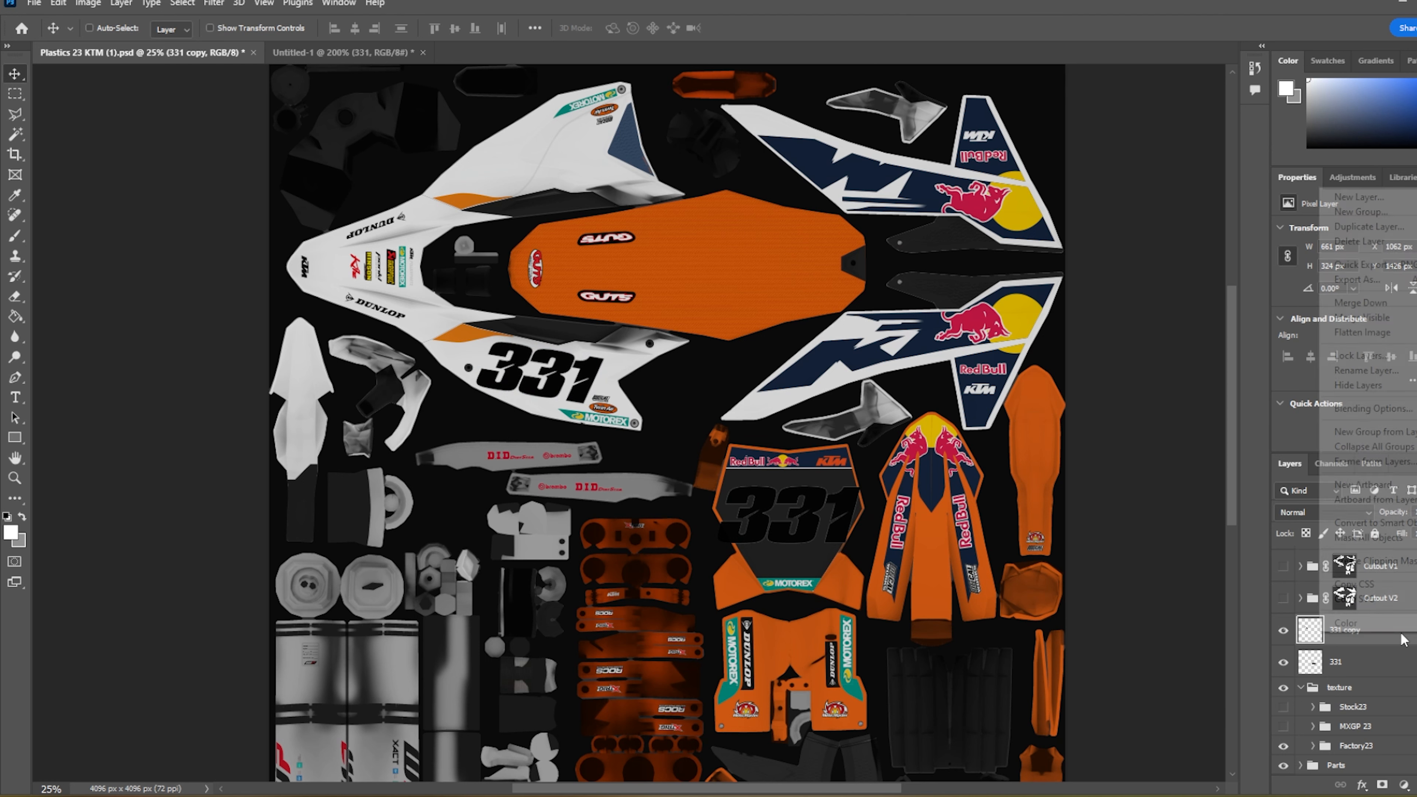
click(1368, 227)
key(Return)
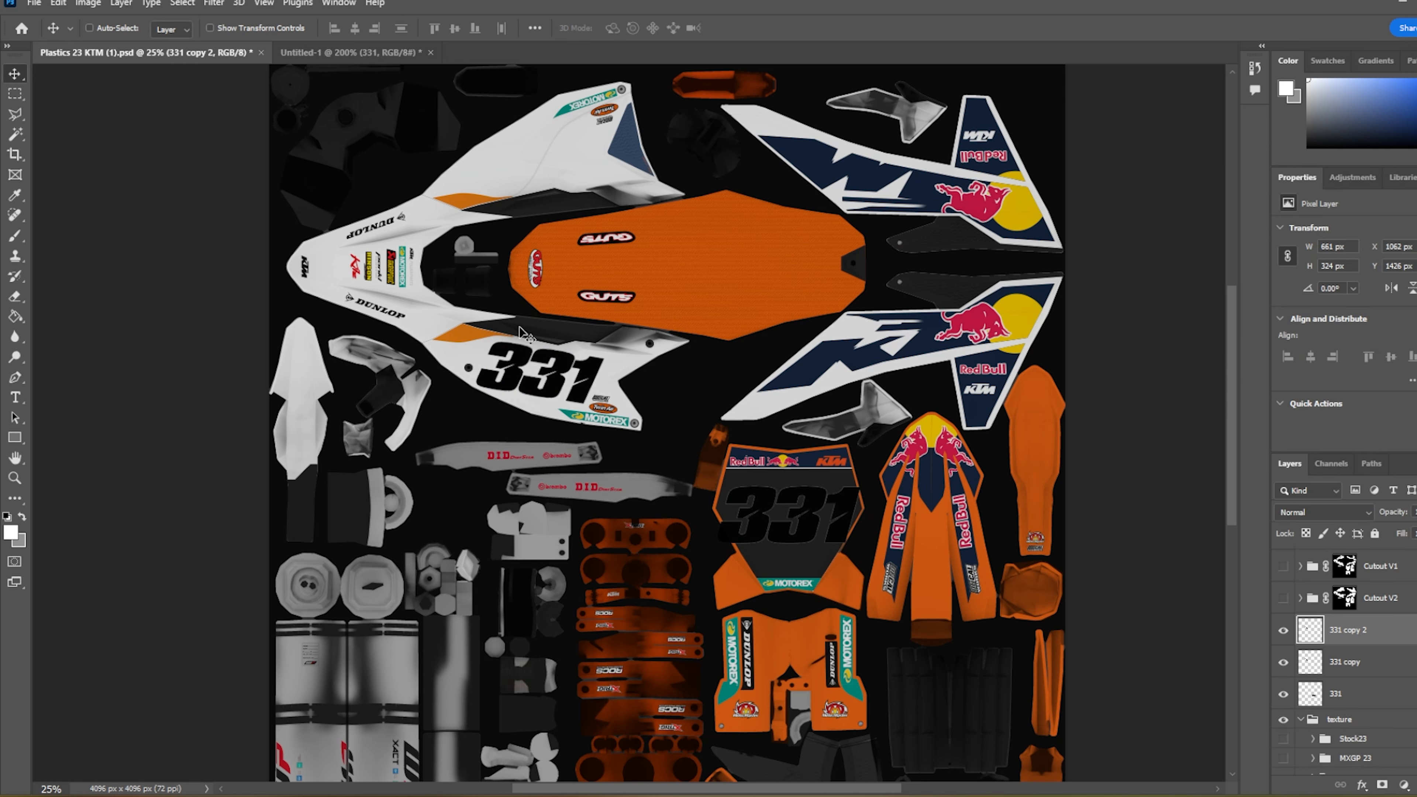
scroll(547, 373, up, 3)
drag(541, 440, 537, 209)
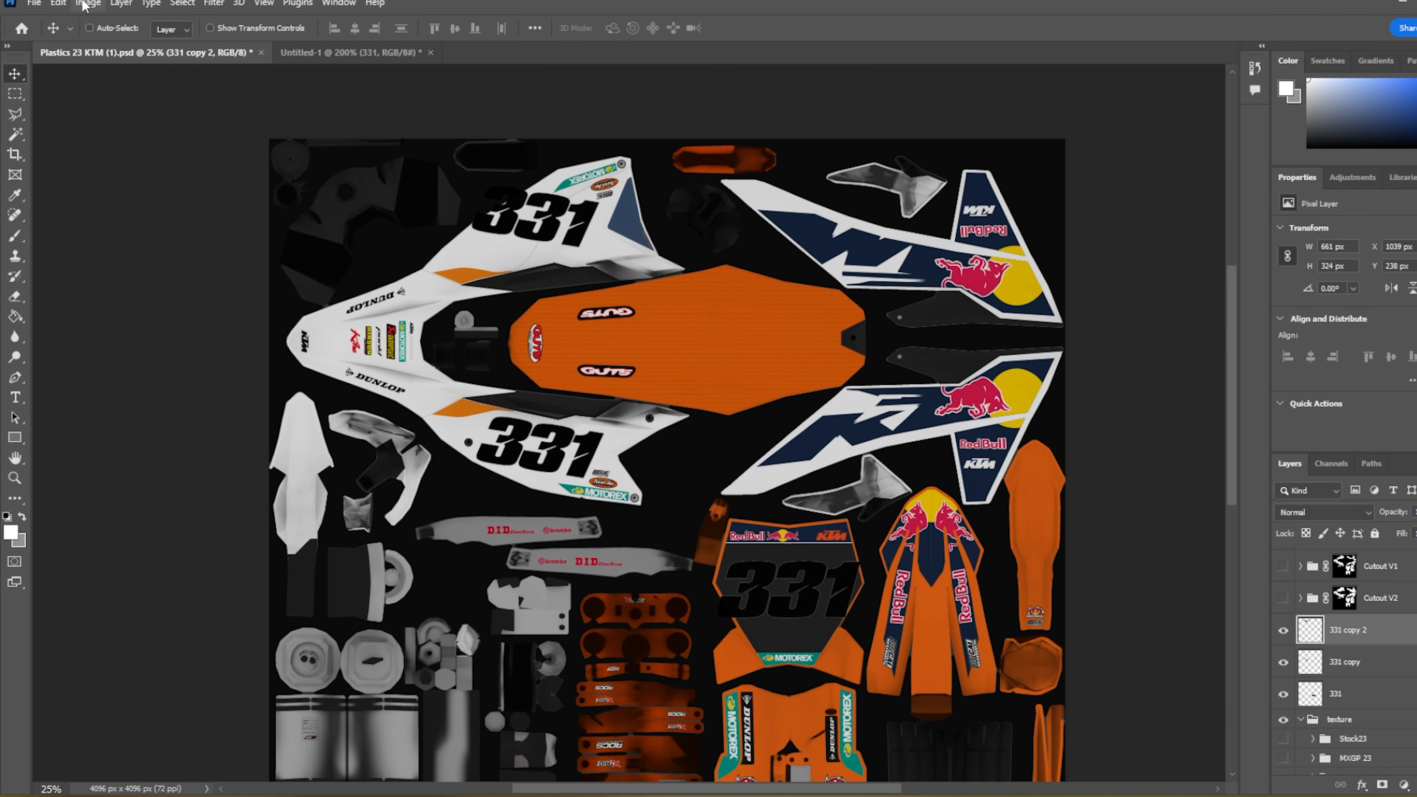
- Rotate the upper side panel's 331 by about 156°, scale it to about 96.5% and centre it within the panel
click(58, 3)
click(83, 358)
drag(597, 162, 504, 309)
drag(546, 215, 547, 230)
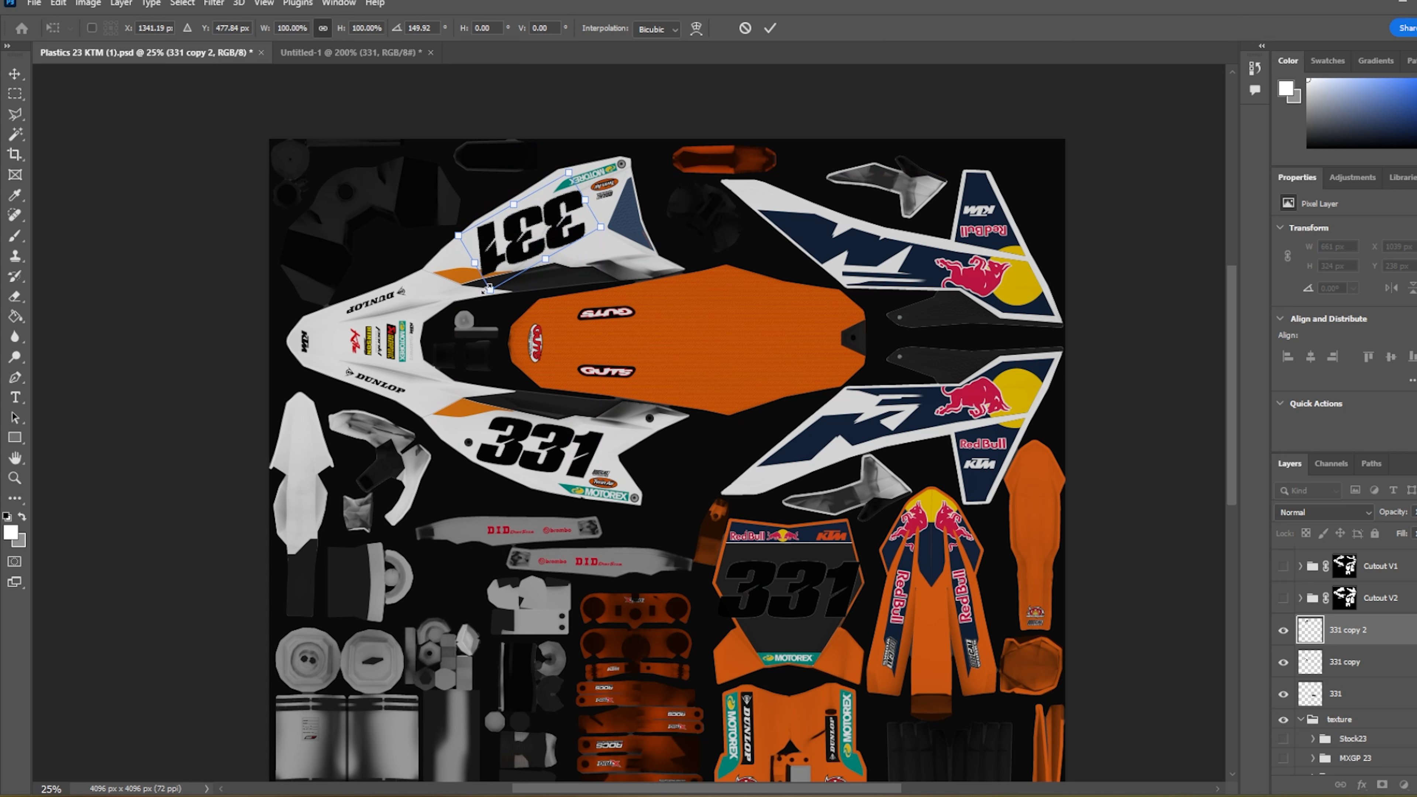
drag(485, 291, 488, 283)
drag(621, 242, 620, 252)
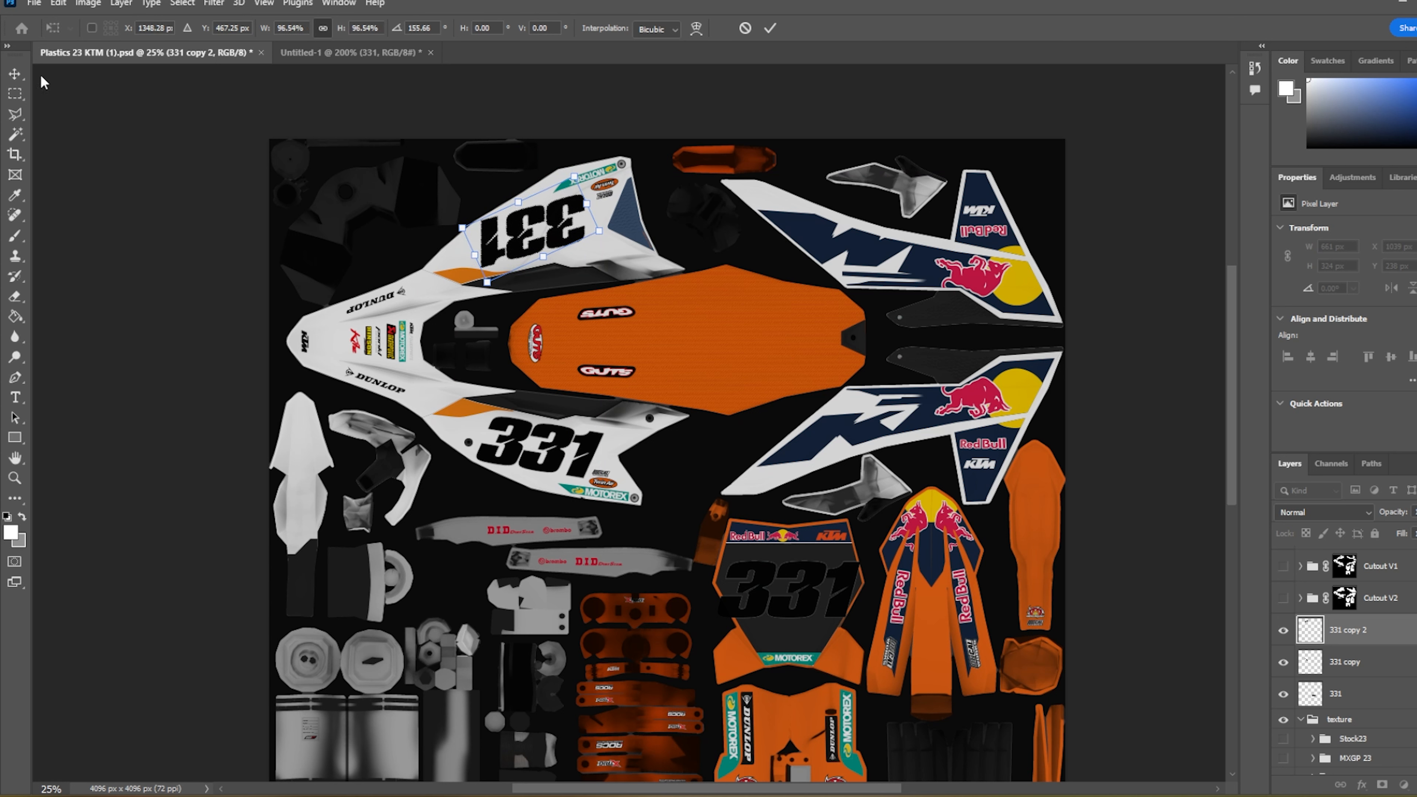
click(14, 73)
drag(546, 230, 545, 233)
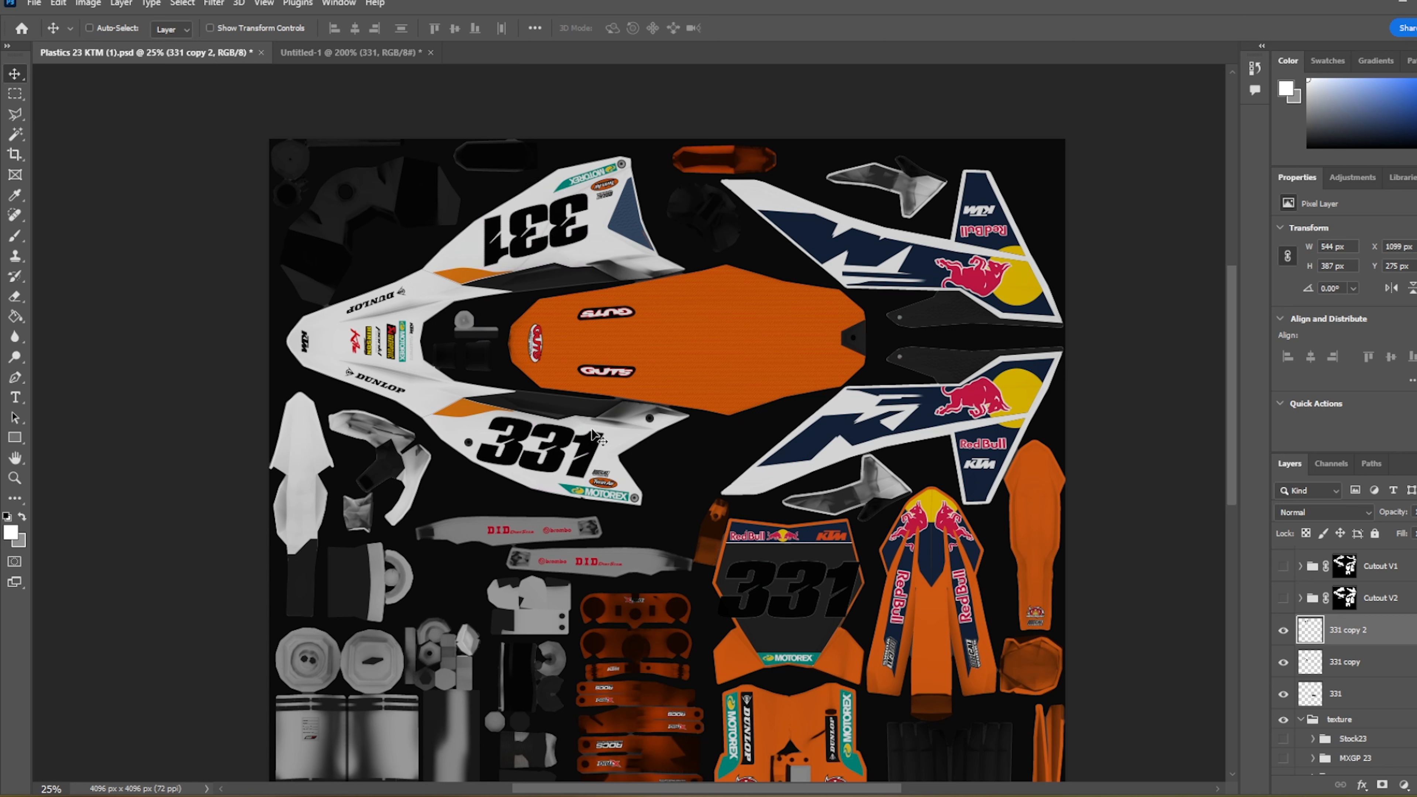
- Stretch the front plate's 331 layer vertically to about 418 px high and shift it slightly down and left on the plate
click(1349, 694)
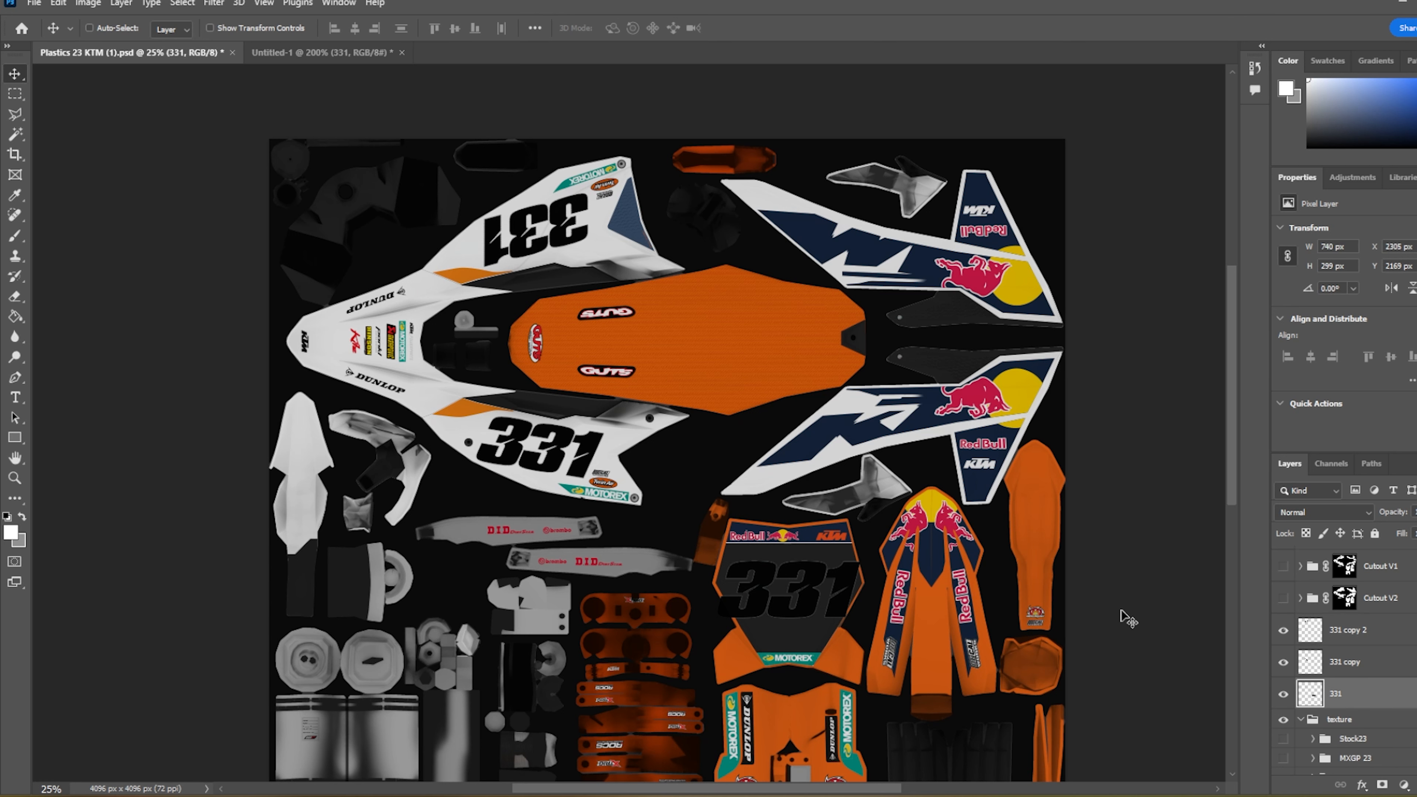
click(16, 478)
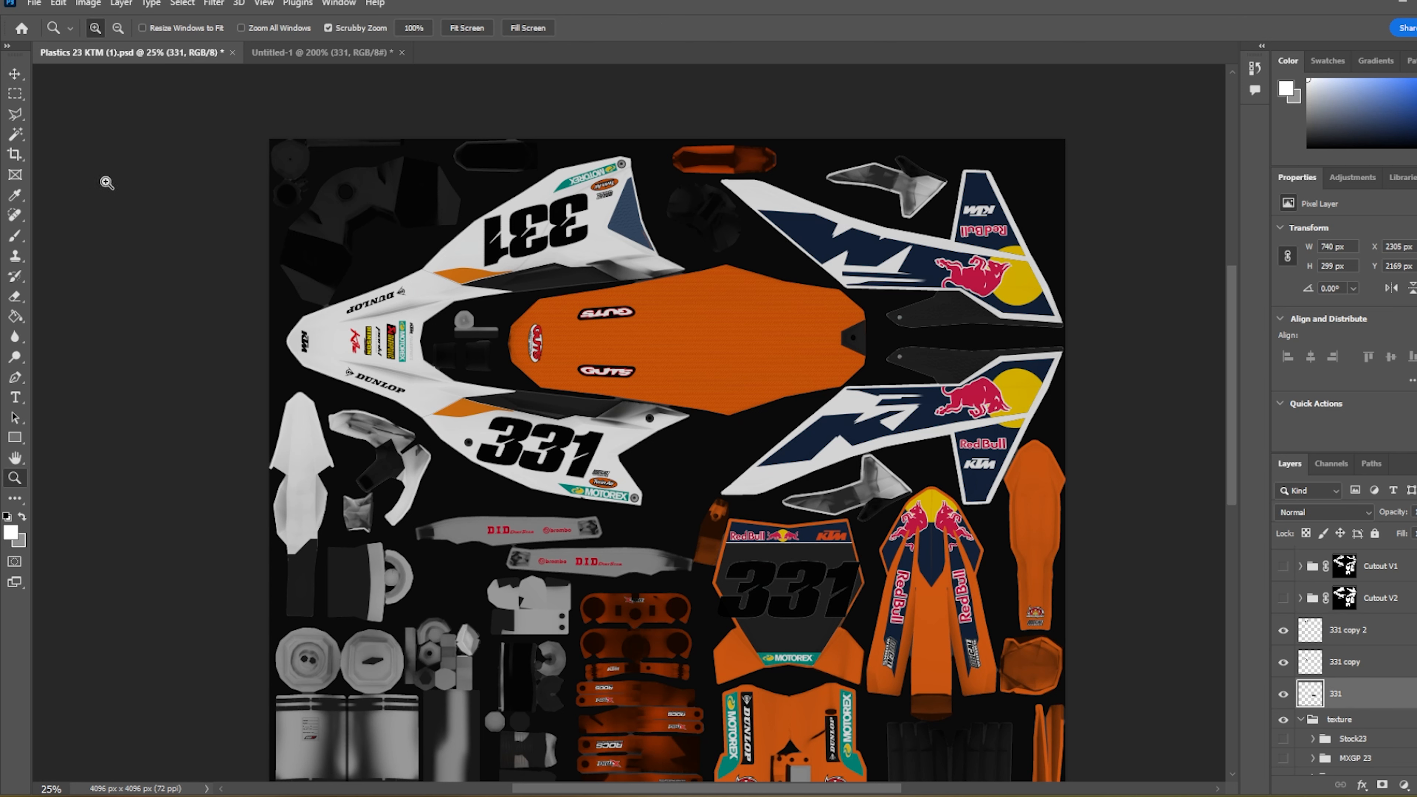
scroll(820, 613, down, 1)
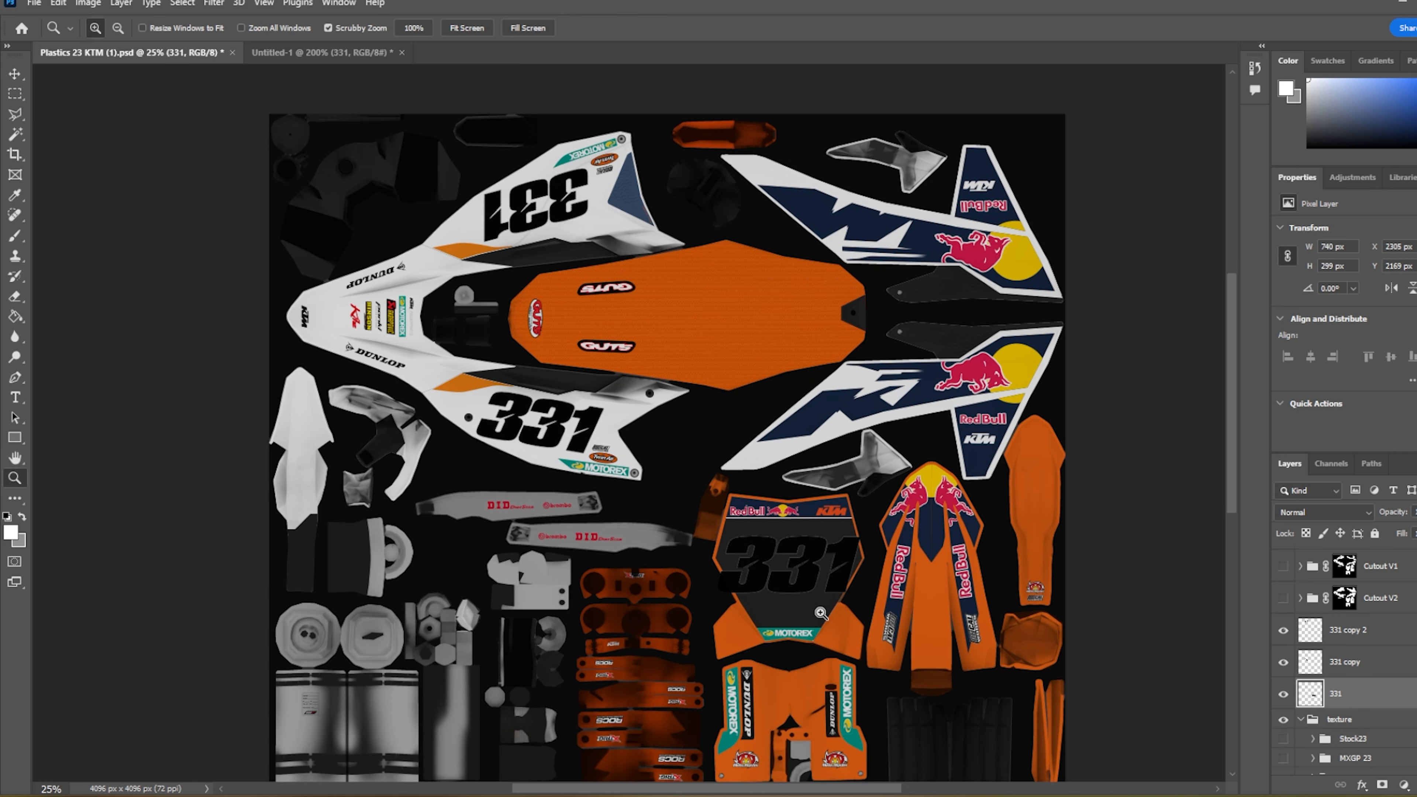
click(762, 577)
click(837, 603)
click(836, 611)
scroll(824, 579, down, 1)
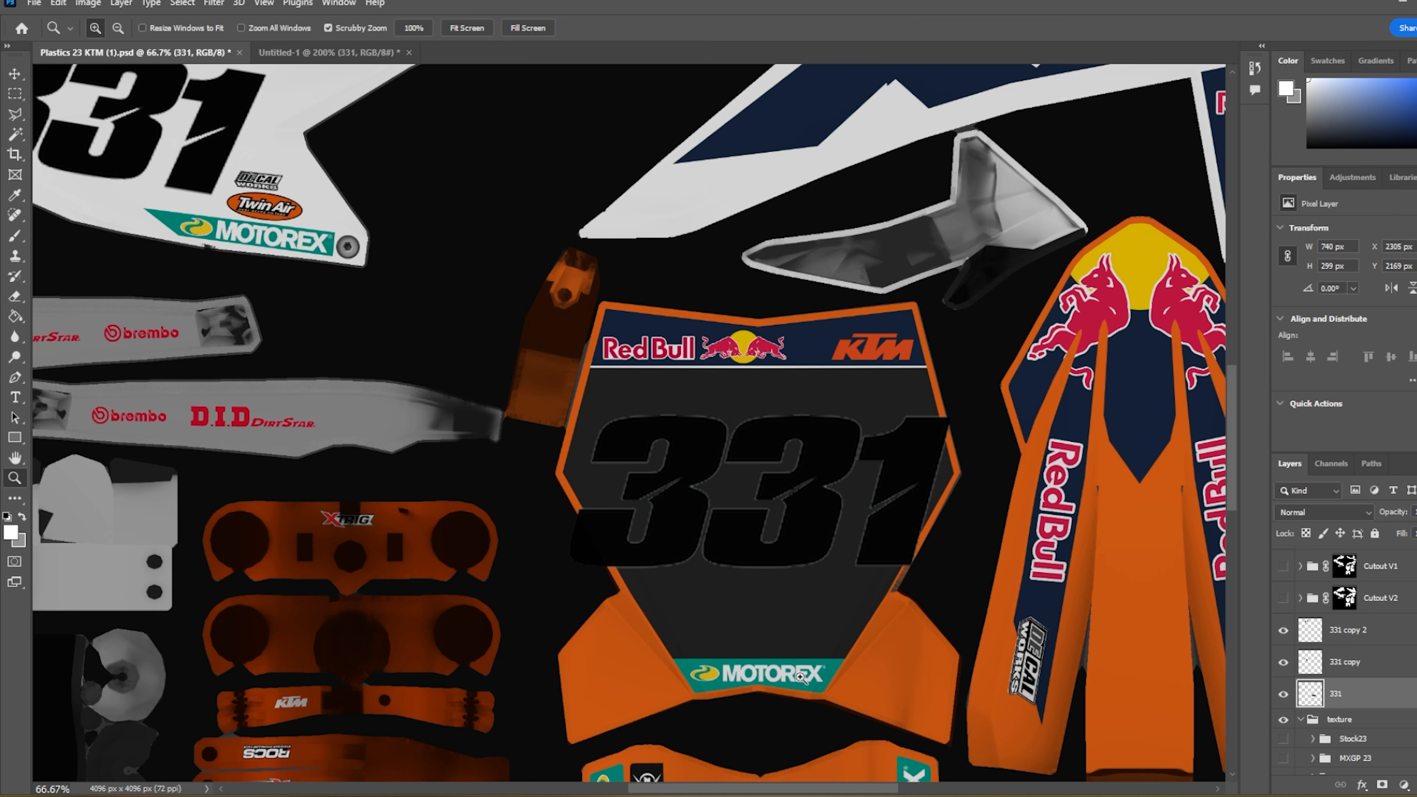
scroll(773, 541, up, 2)
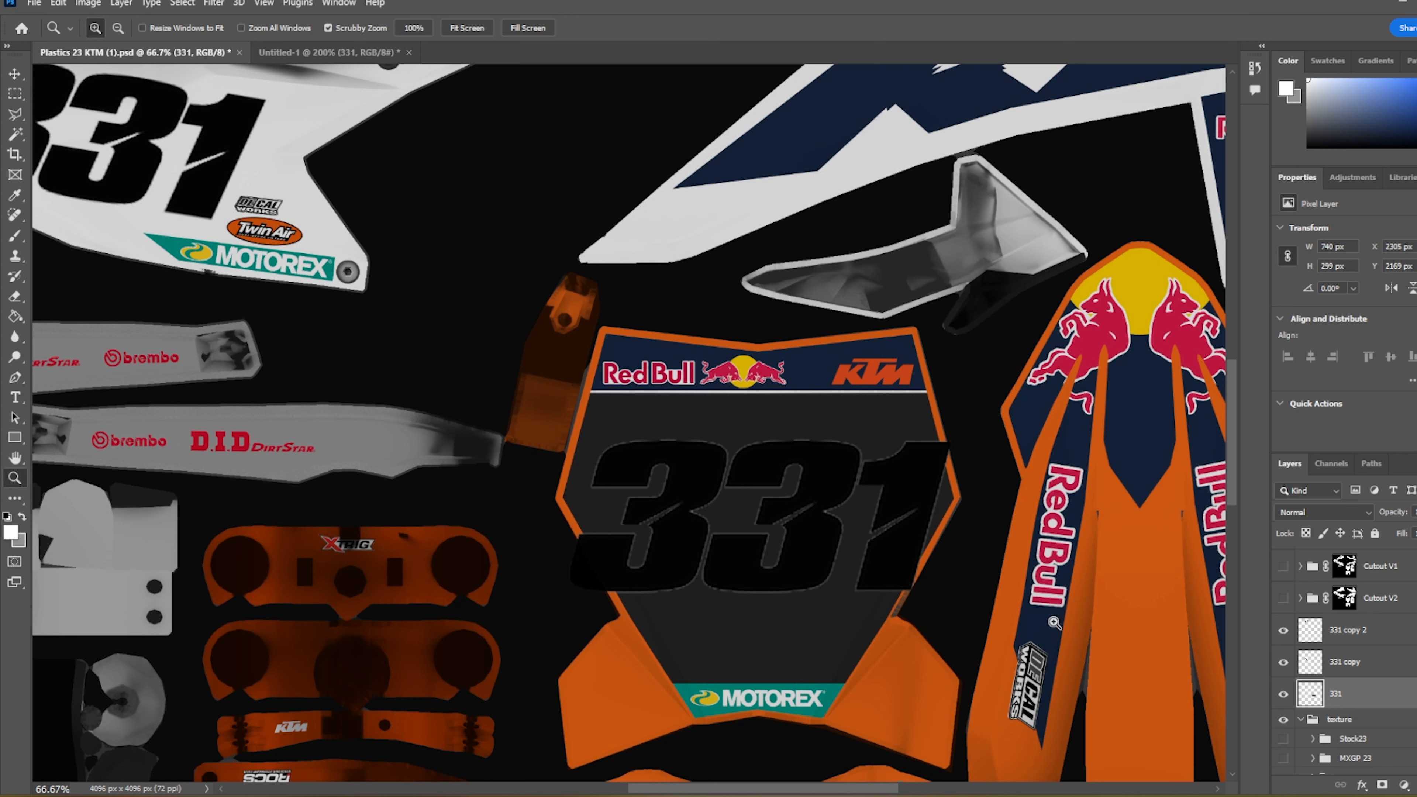
click(63, 3)
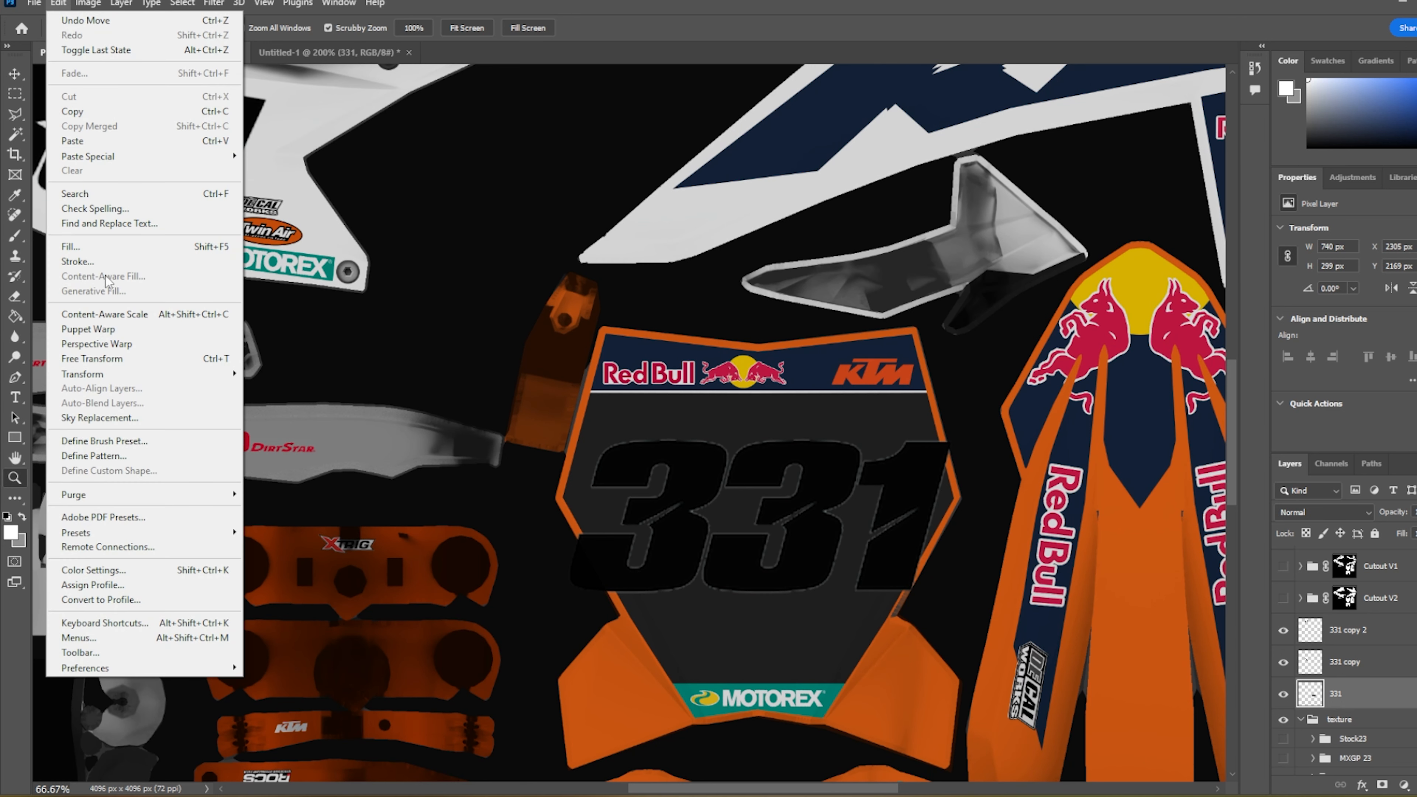
click(89, 358)
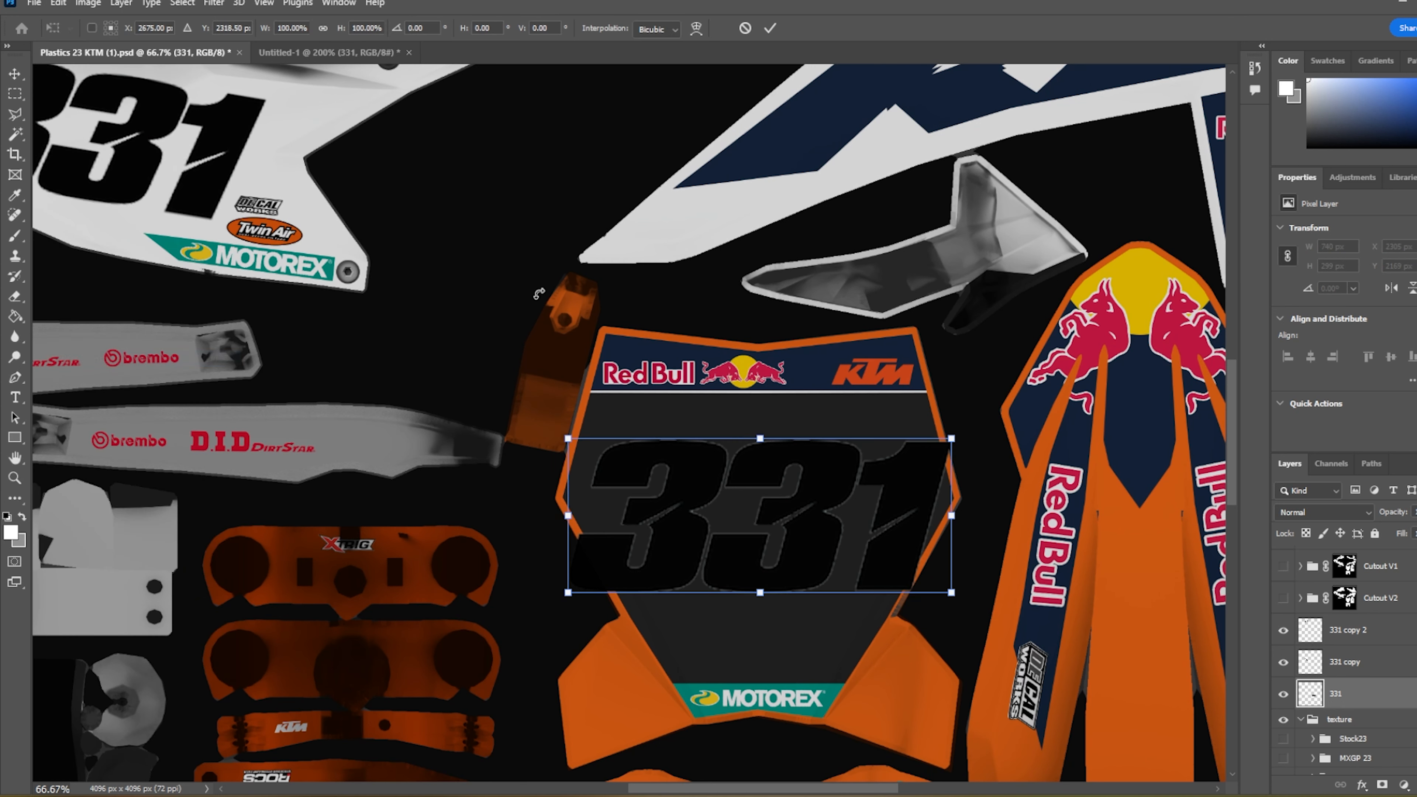
drag(748, 440, 750, 410)
drag(758, 596, 761, 625)
click(16, 75)
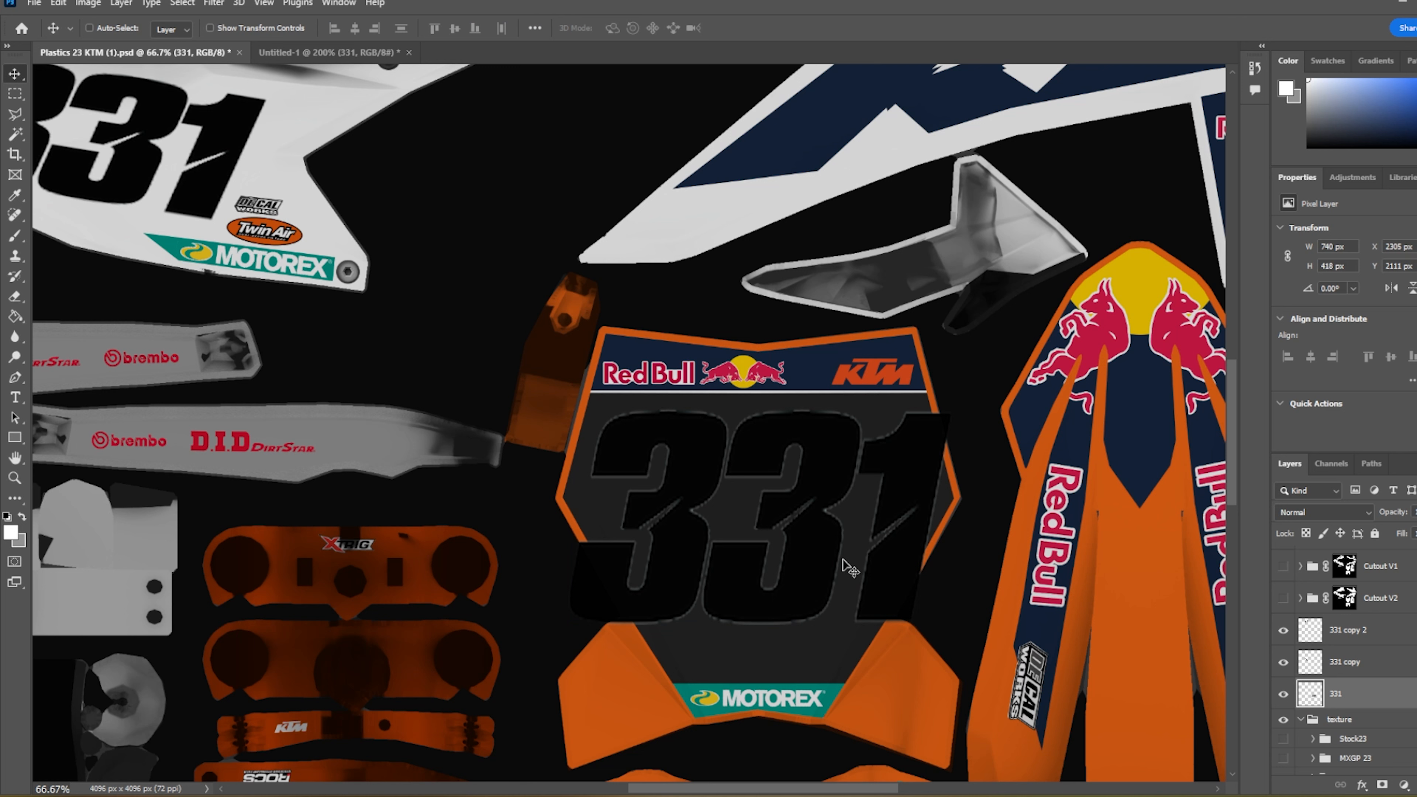
drag(844, 560, 847, 568)
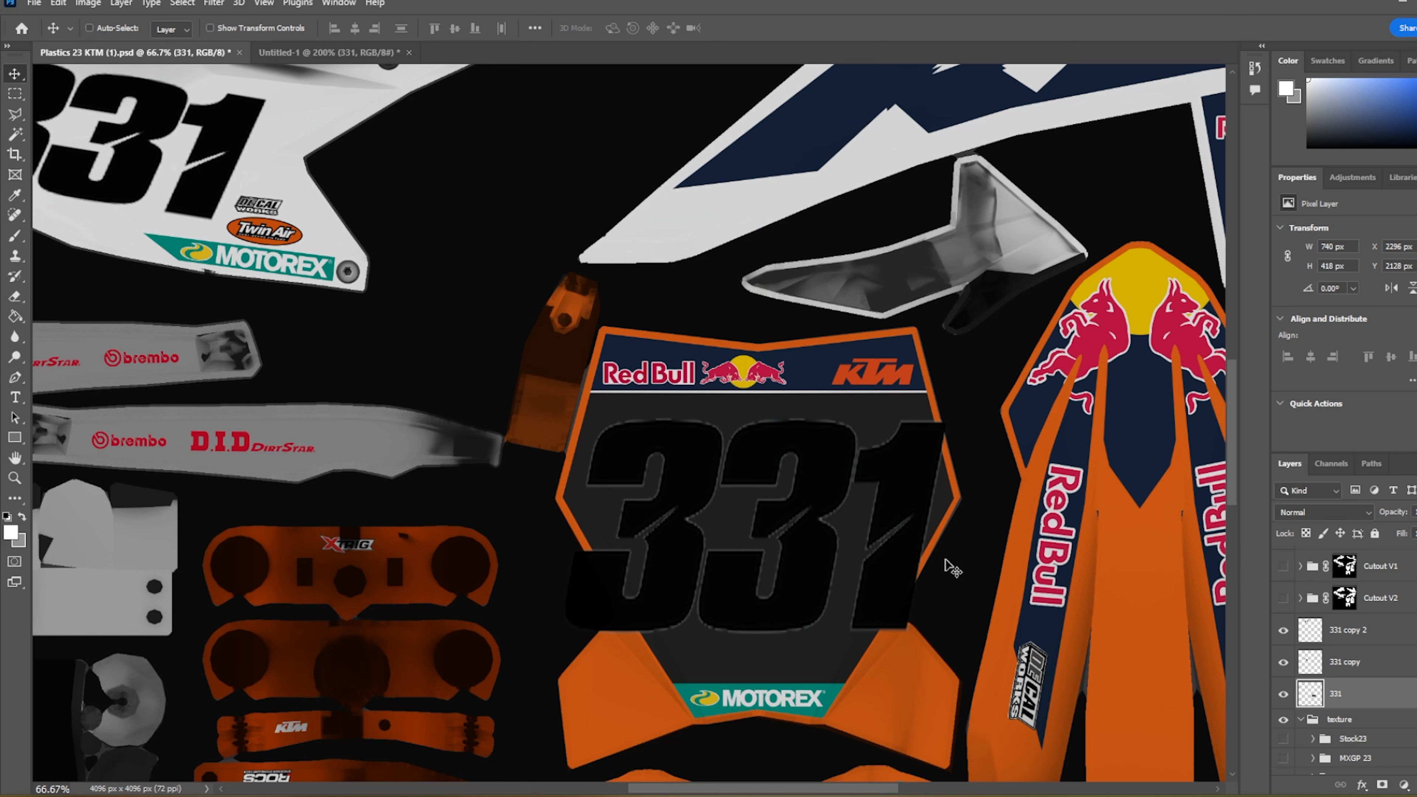
- Free-transform the front plate's 331 to reduce its height to about 394 px from the lower edge
click(58, 3)
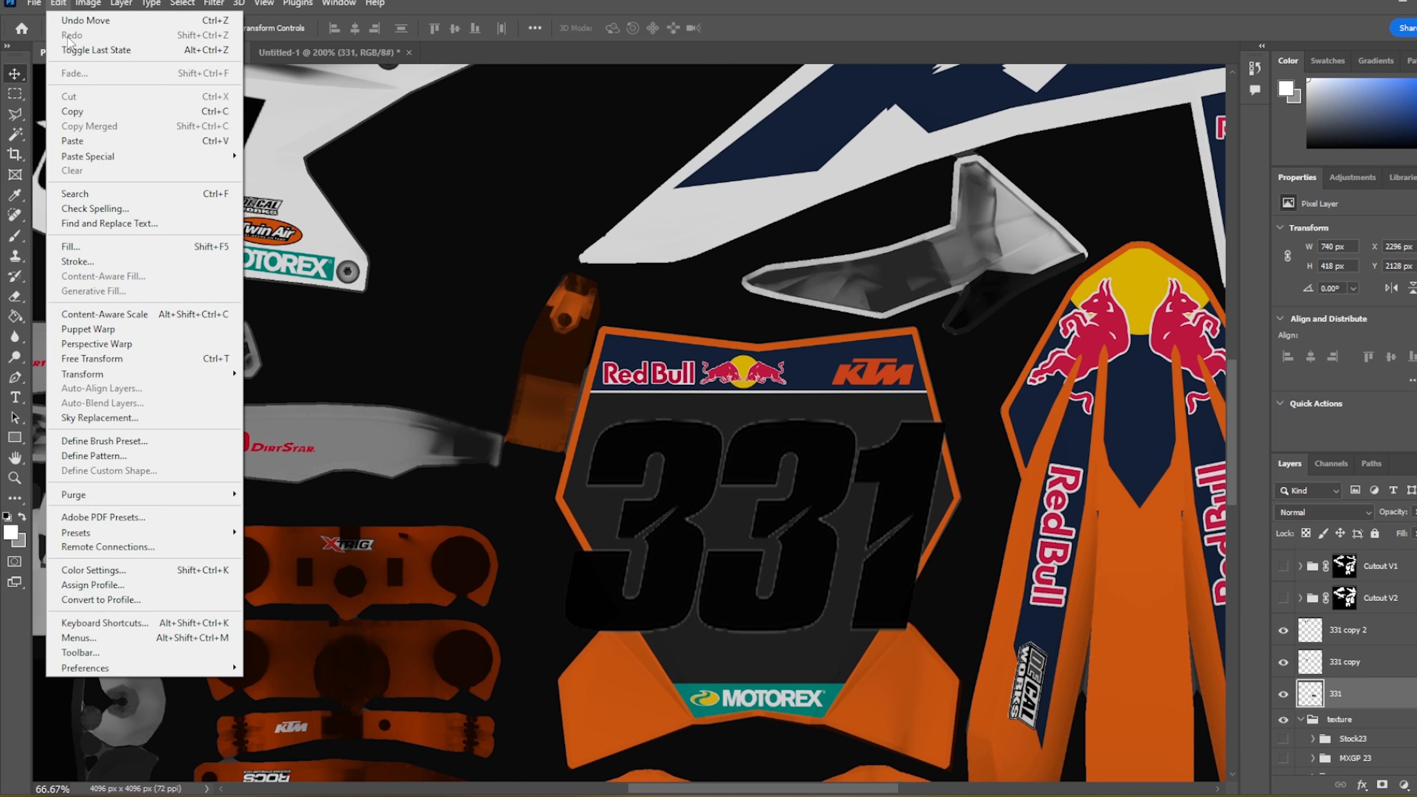
click(116, 358)
drag(756, 633, 767, 625)
click(15, 74)
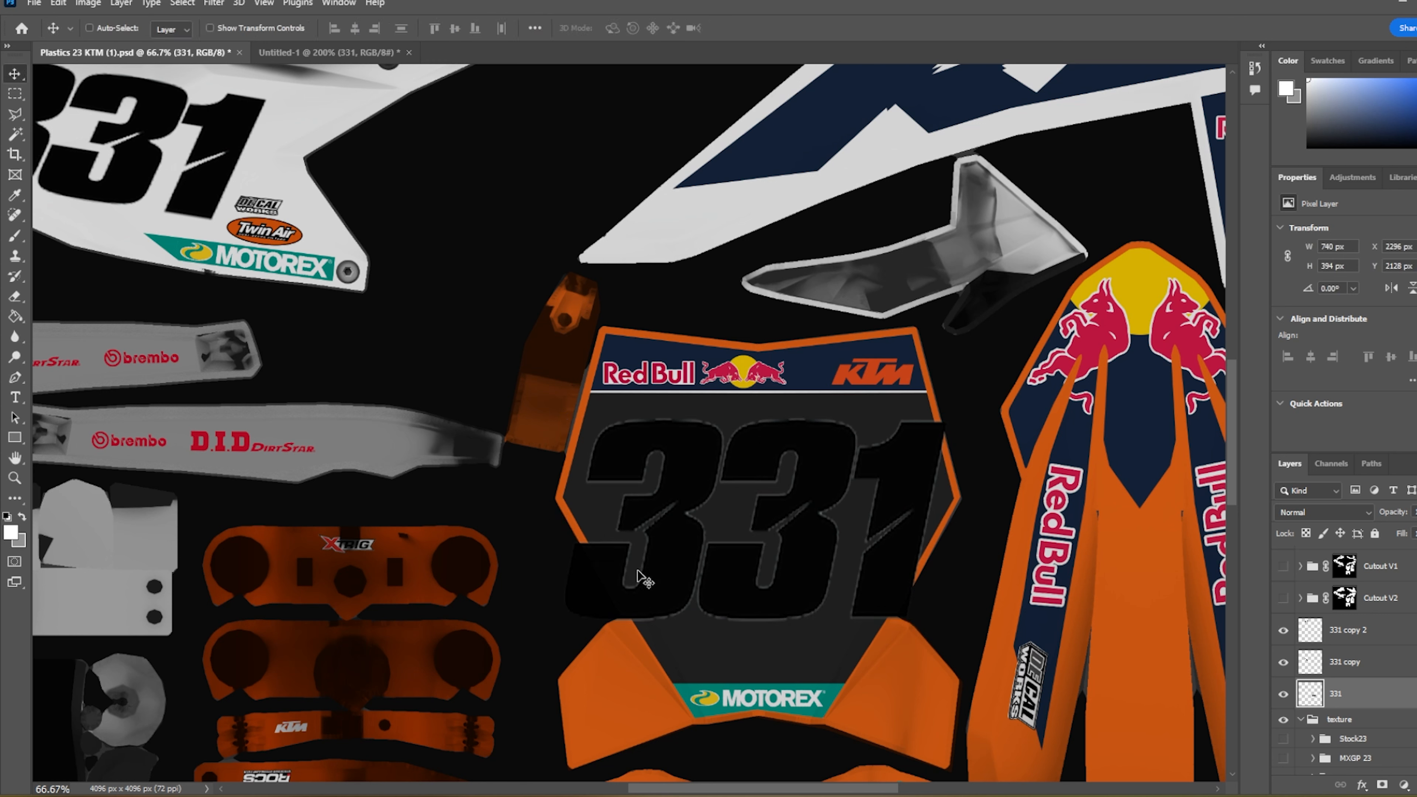
- Show the UV map layer and examine how the 331 digits fit within the front number plate's outline
scroll(1386, 670, up, 3)
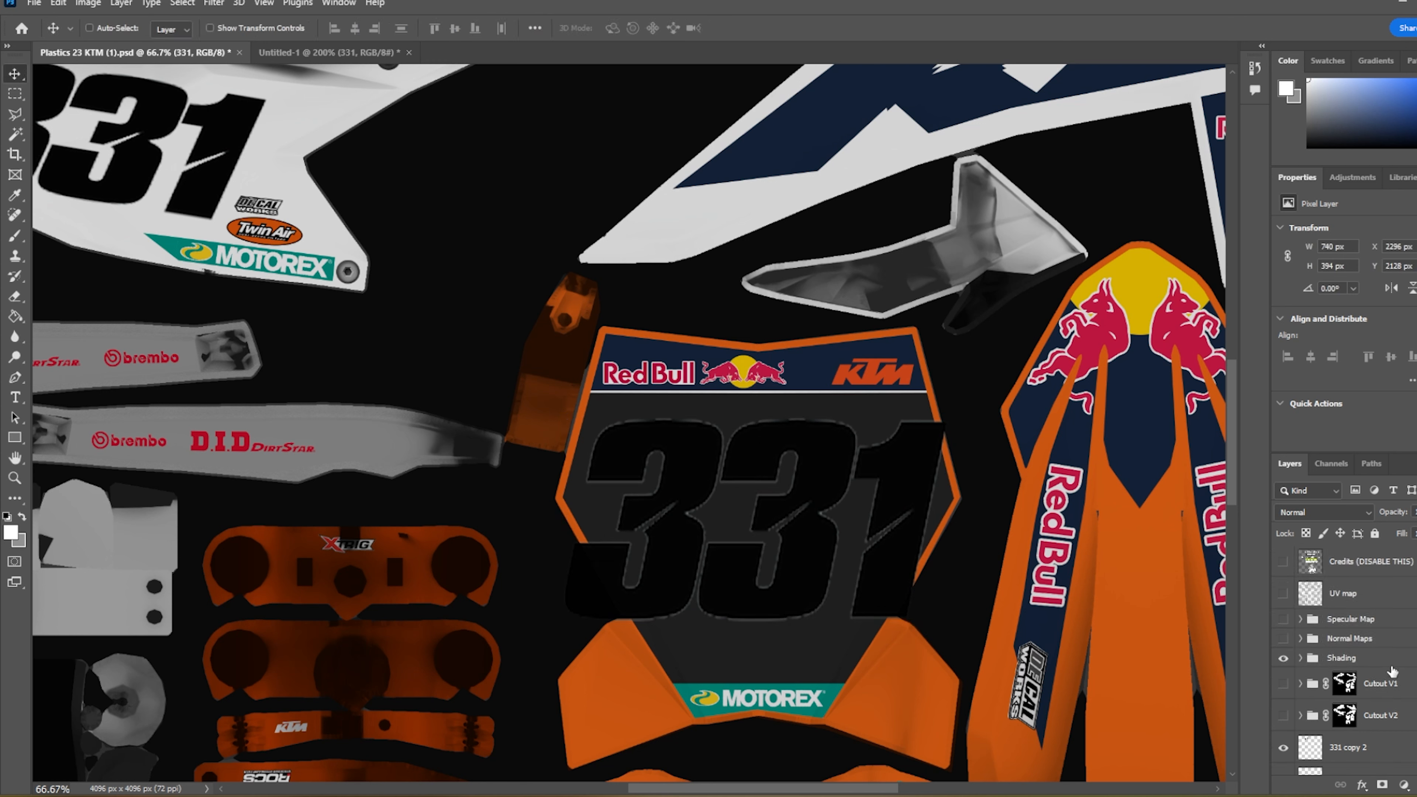
click(1284, 594)
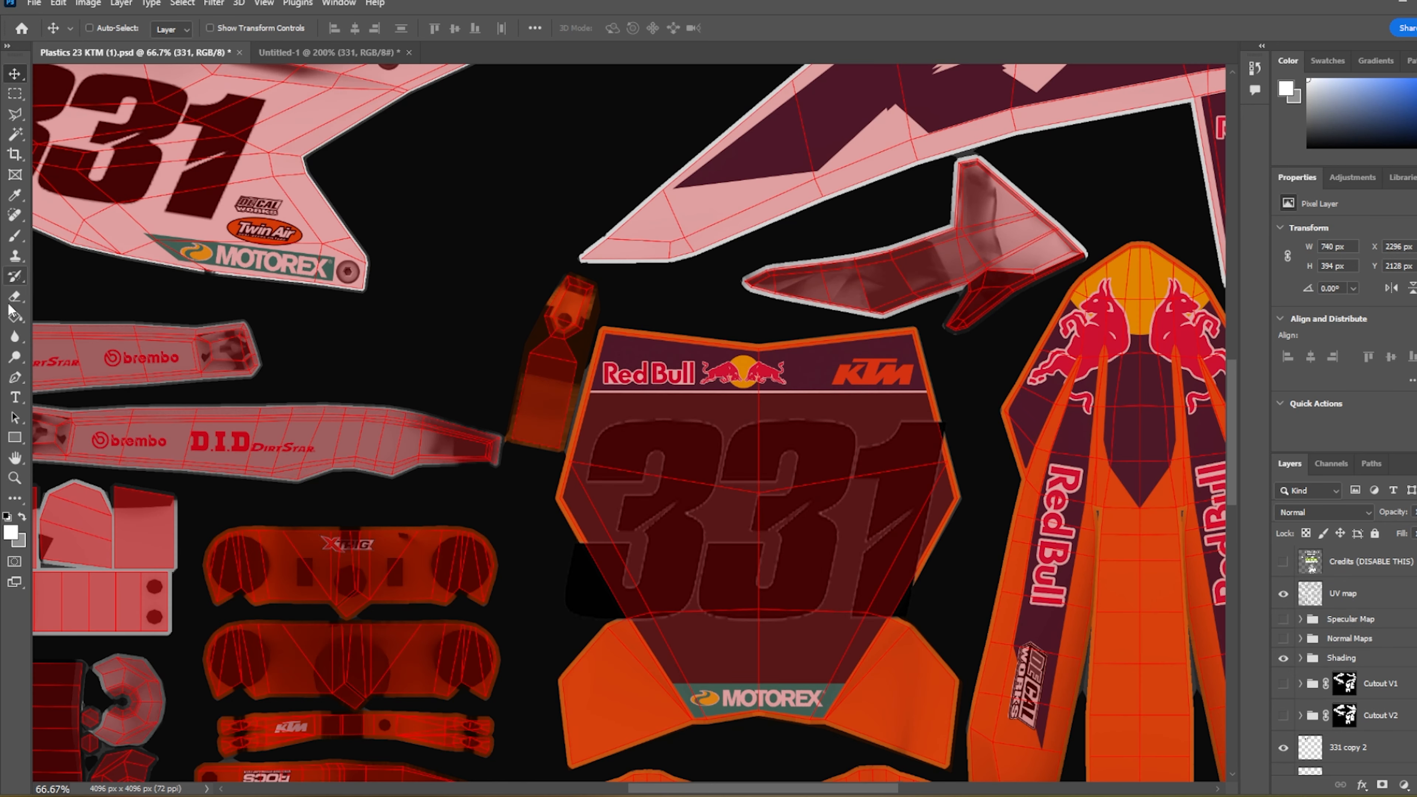
click(14, 459)
click(14, 479)
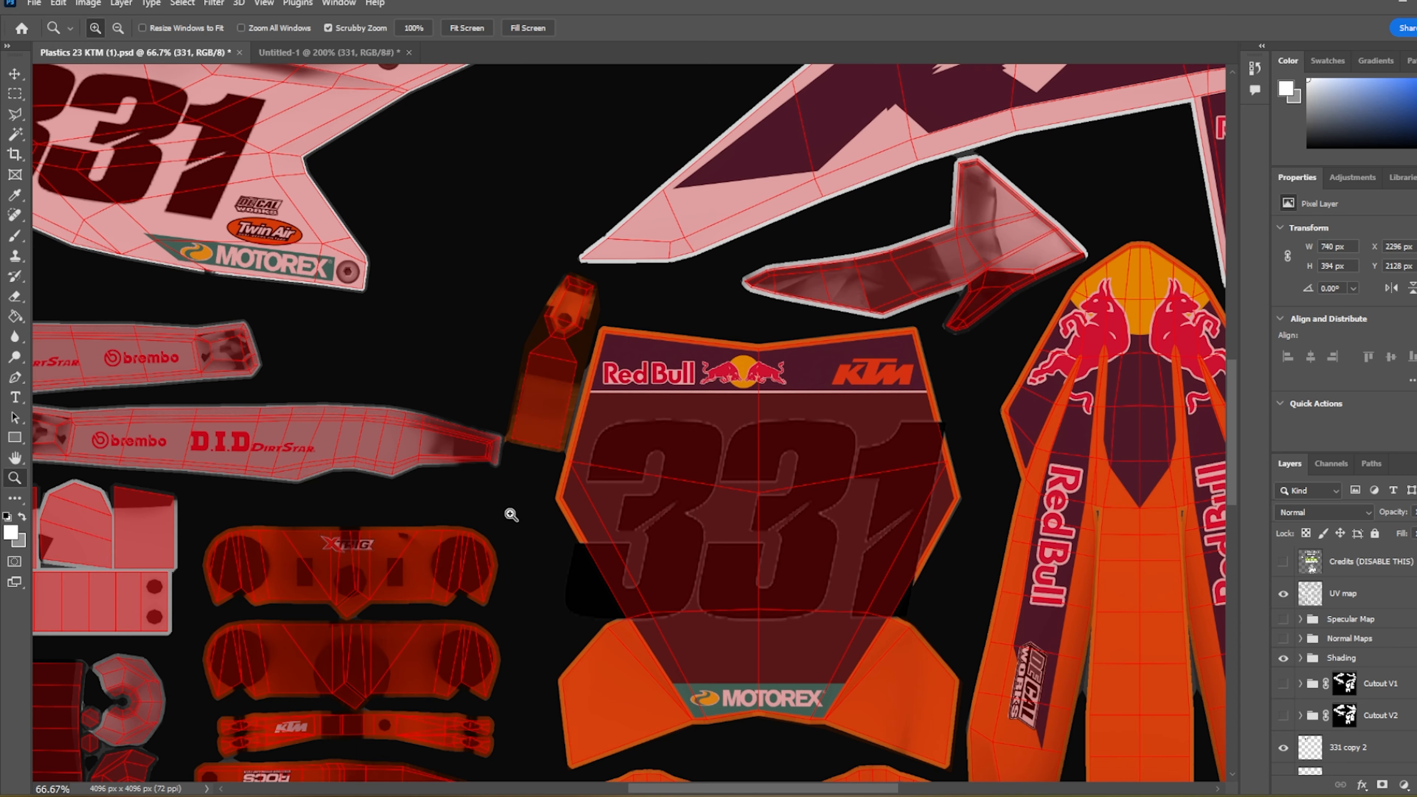
click(510, 514)
click(640, 652)
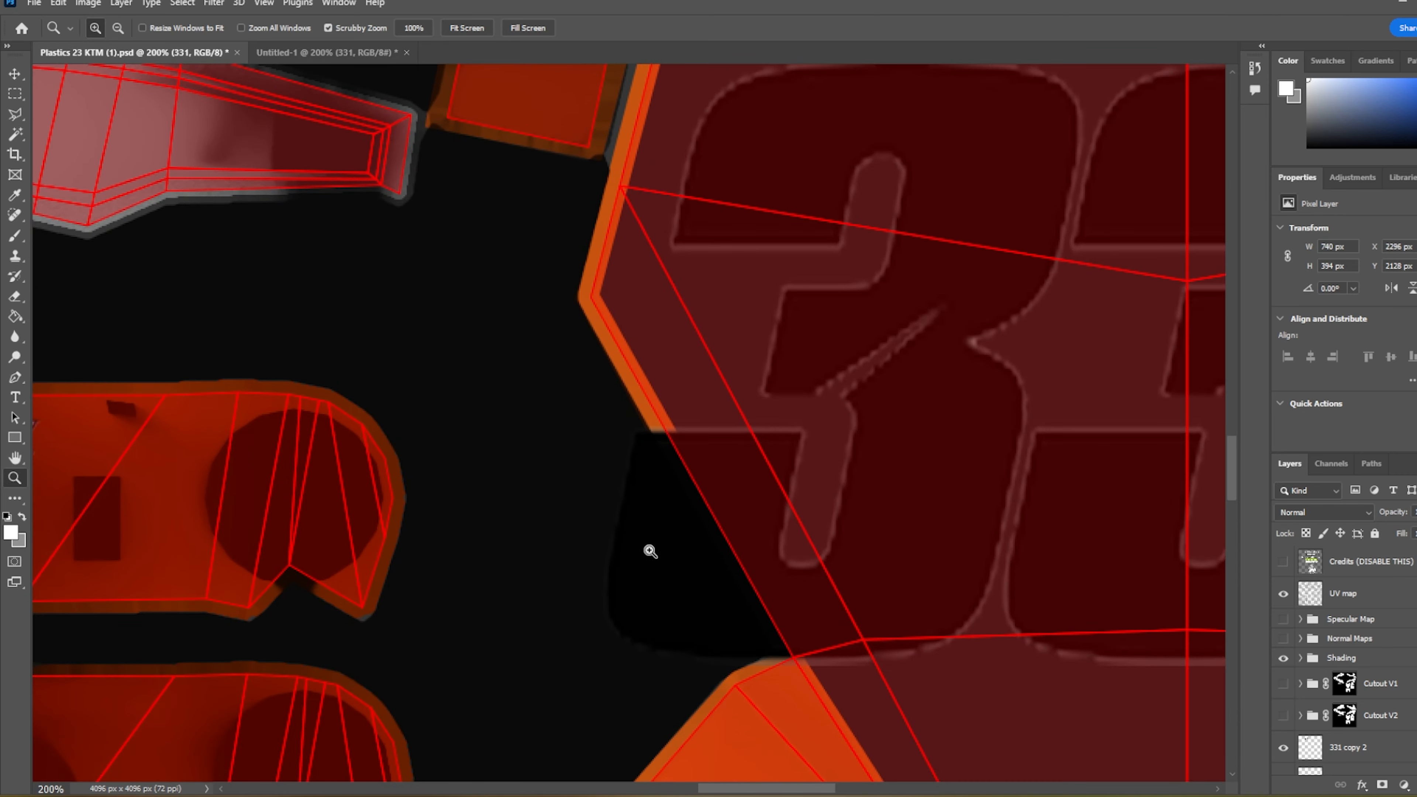
click(116, 28)
click(808, 487)
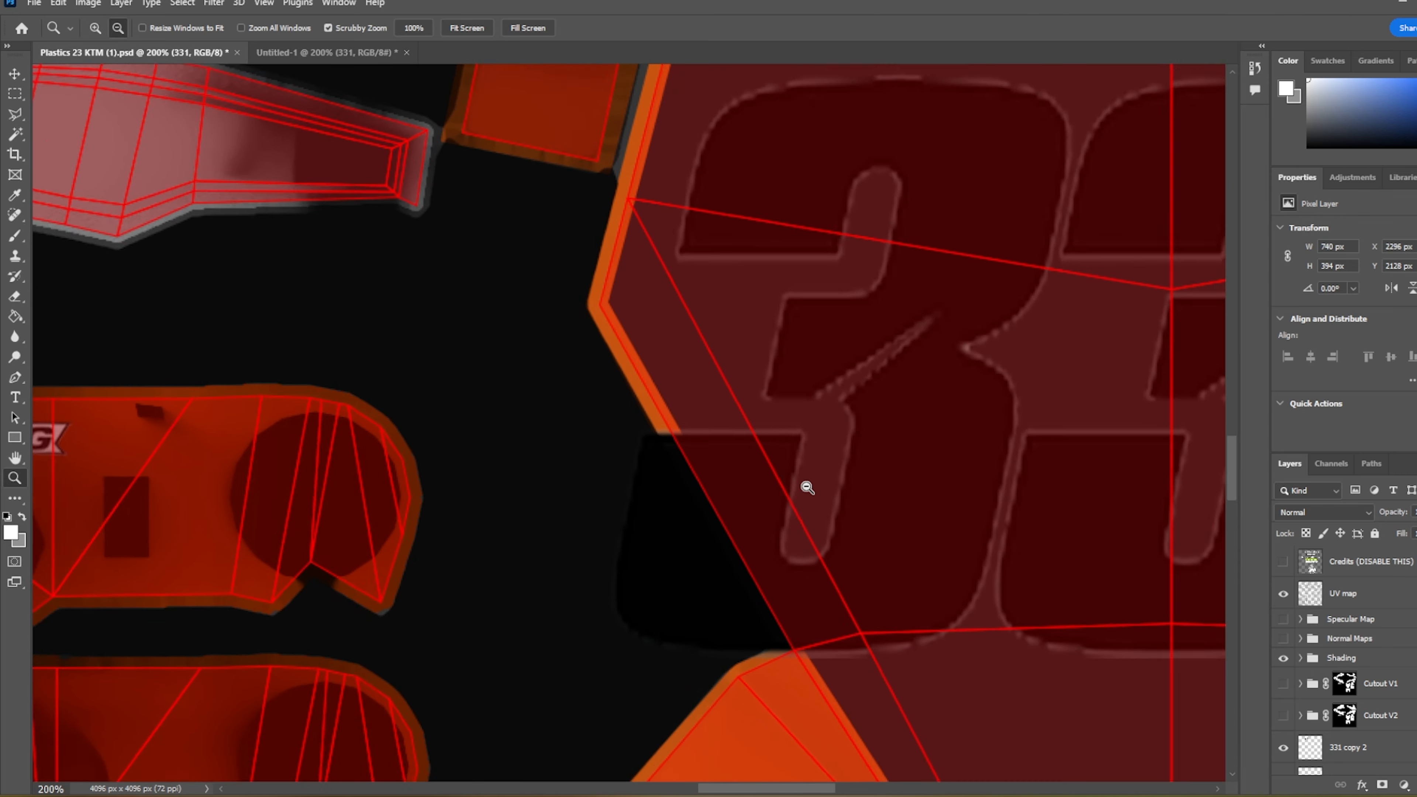
click(808, 487)
click(808, 487)
drag(833, 792, 906, 792)
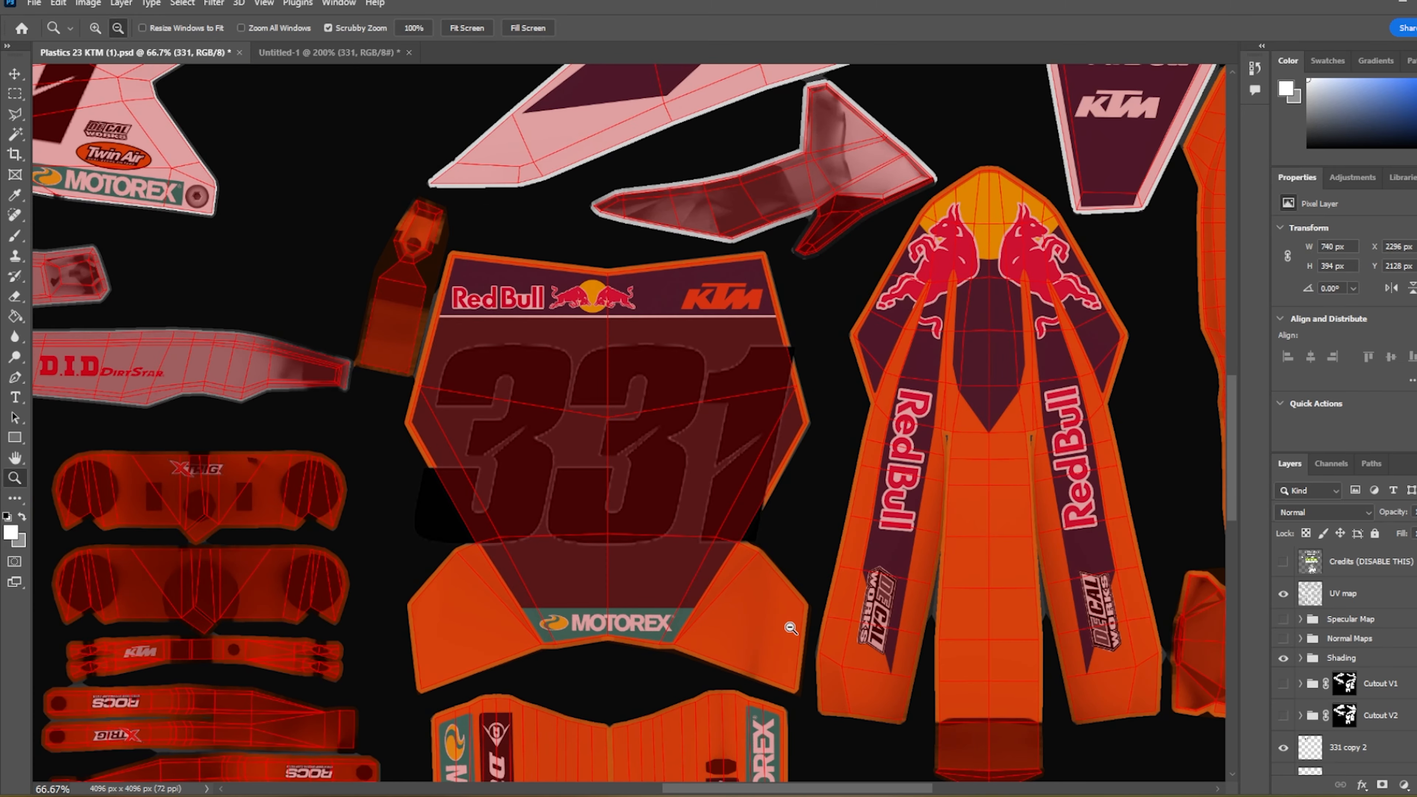
click(790, 627)
scroll(720, 620, down, 1)
scroll(717, 619, down, 3)
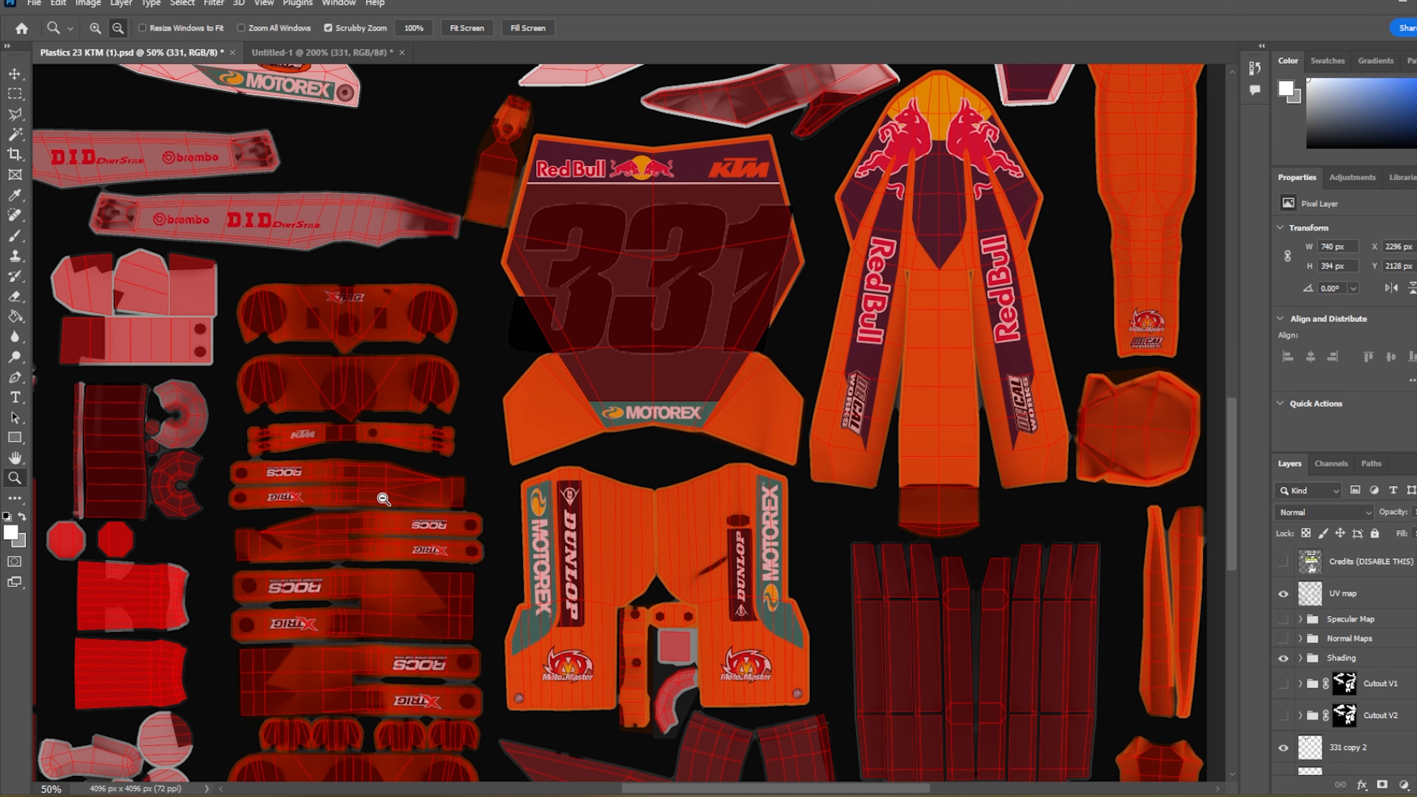
- Create a new layer above 331 and stamp a white brush dab about 1458 px wide over the front plate and neighbouring parts
click(15, 236)
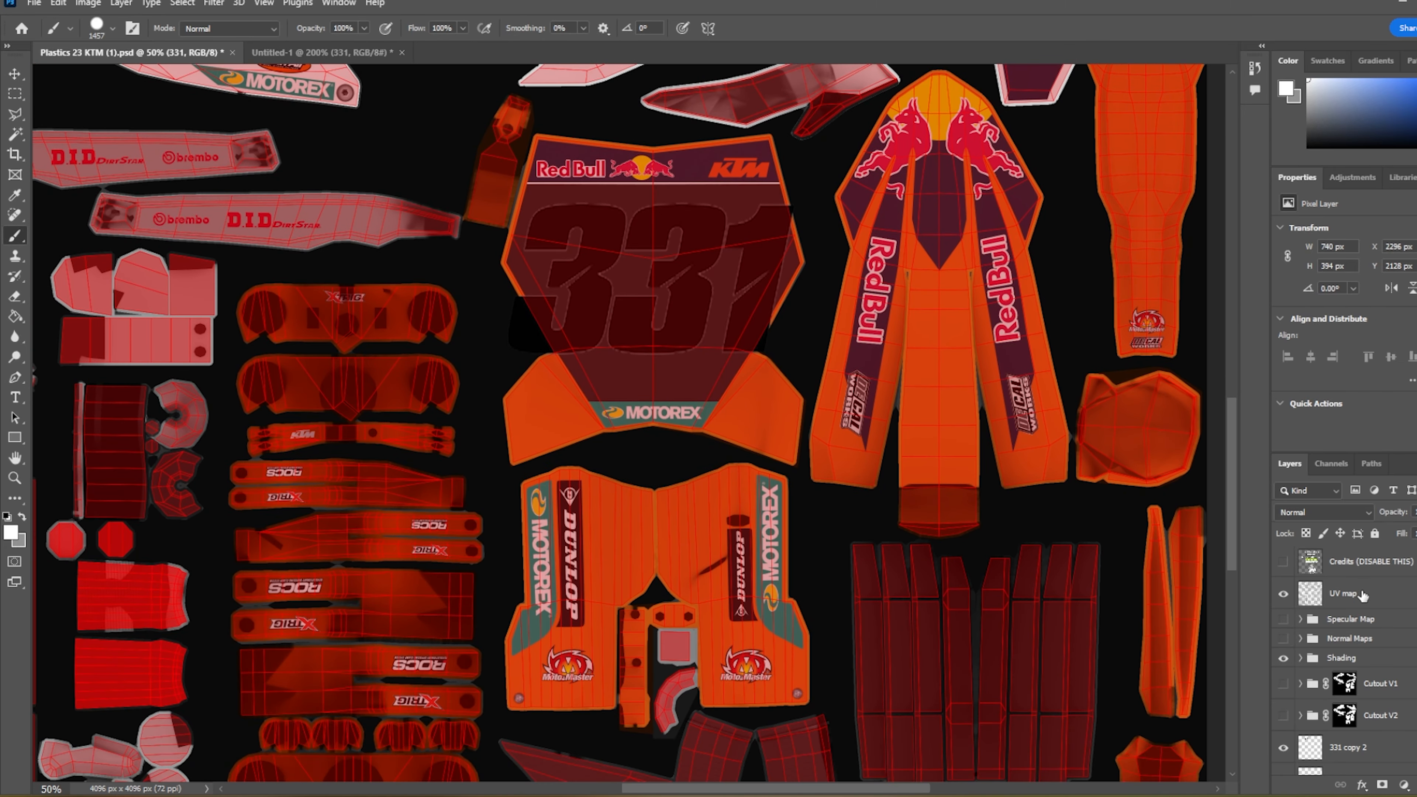
scroll(1384, 696, down, 2)
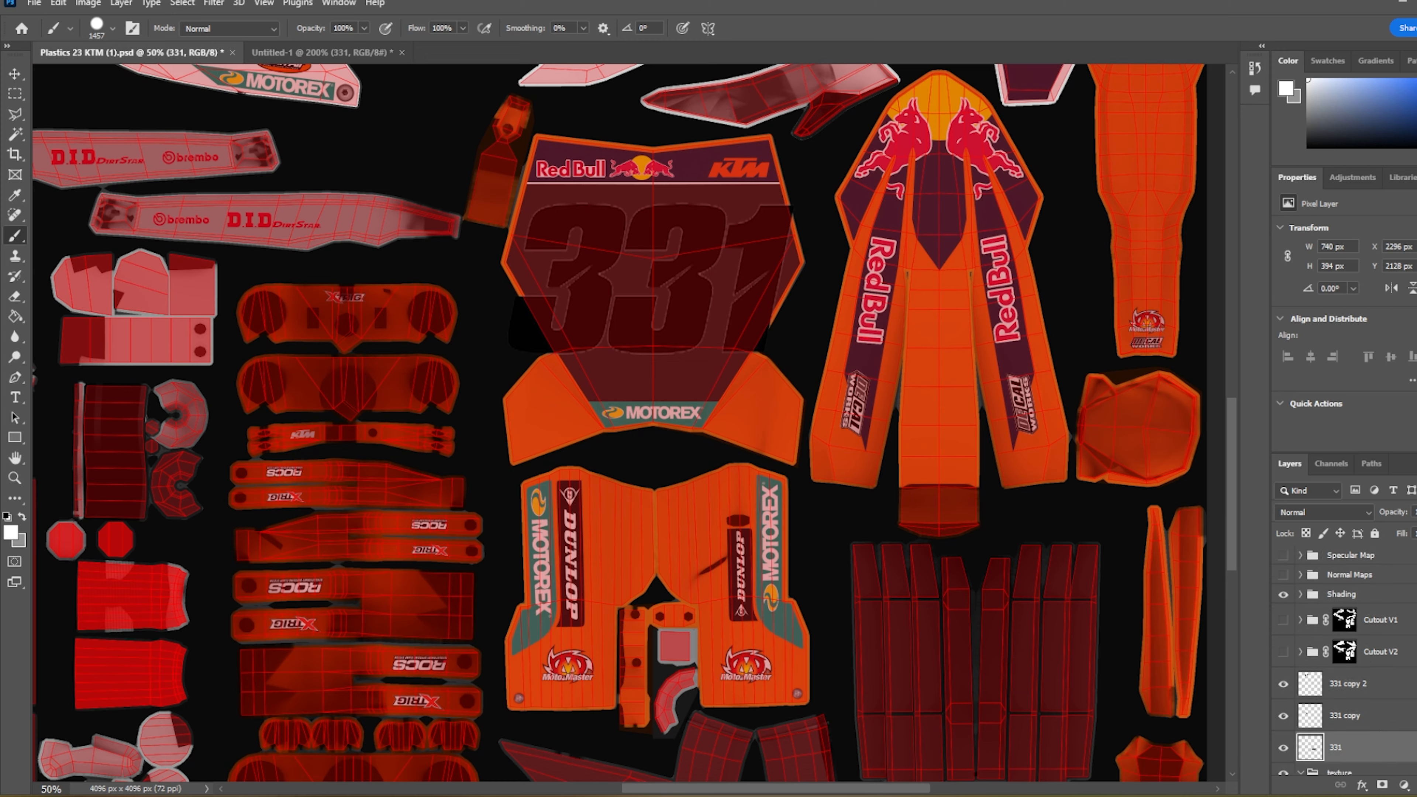
key(ctrl+shift+alt+n)
click(824, 480)
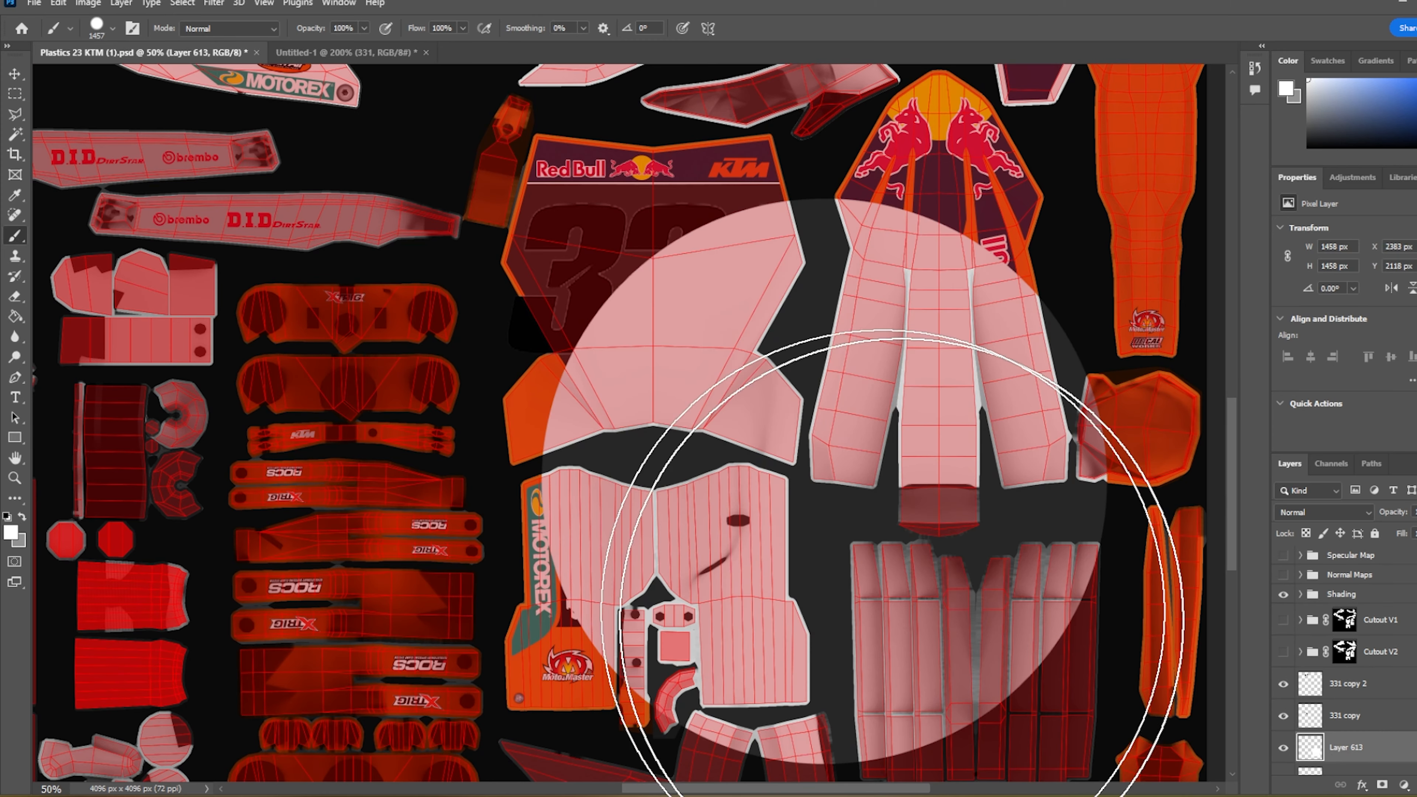
click(15, 95)
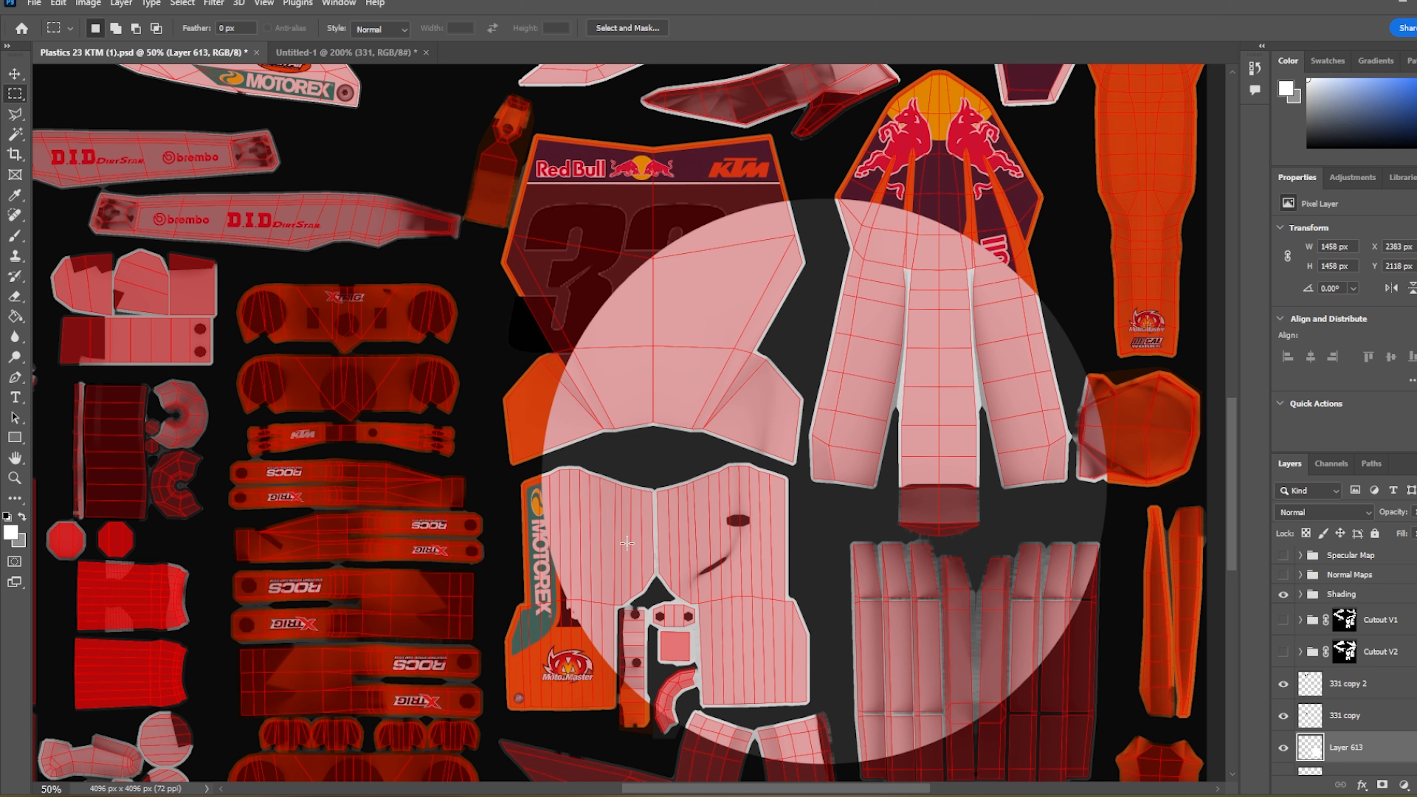
- Delete the white brush dab's layer and hide the UV map layer
key(Delete)
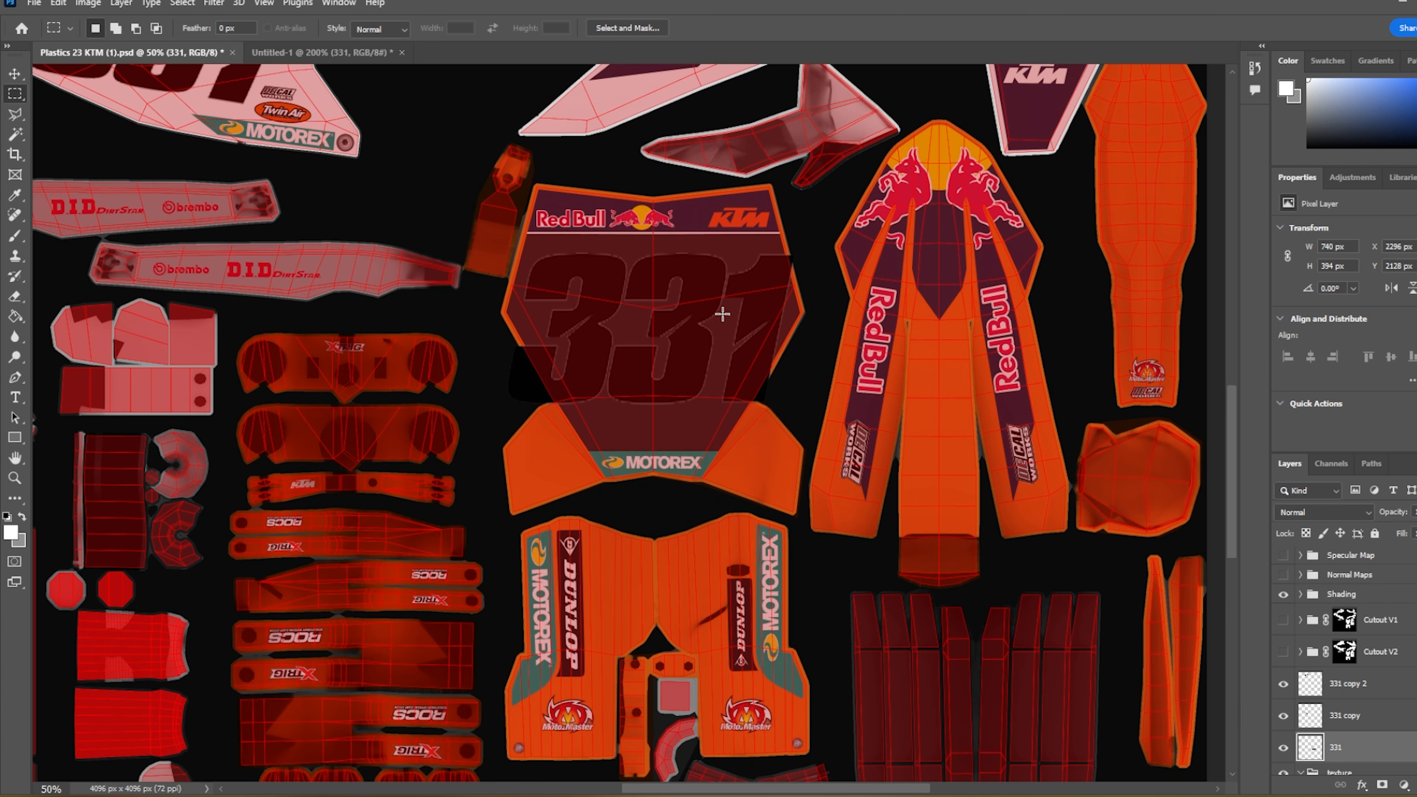
scroll(1342, 682, up, 2)
click(1282, 594)
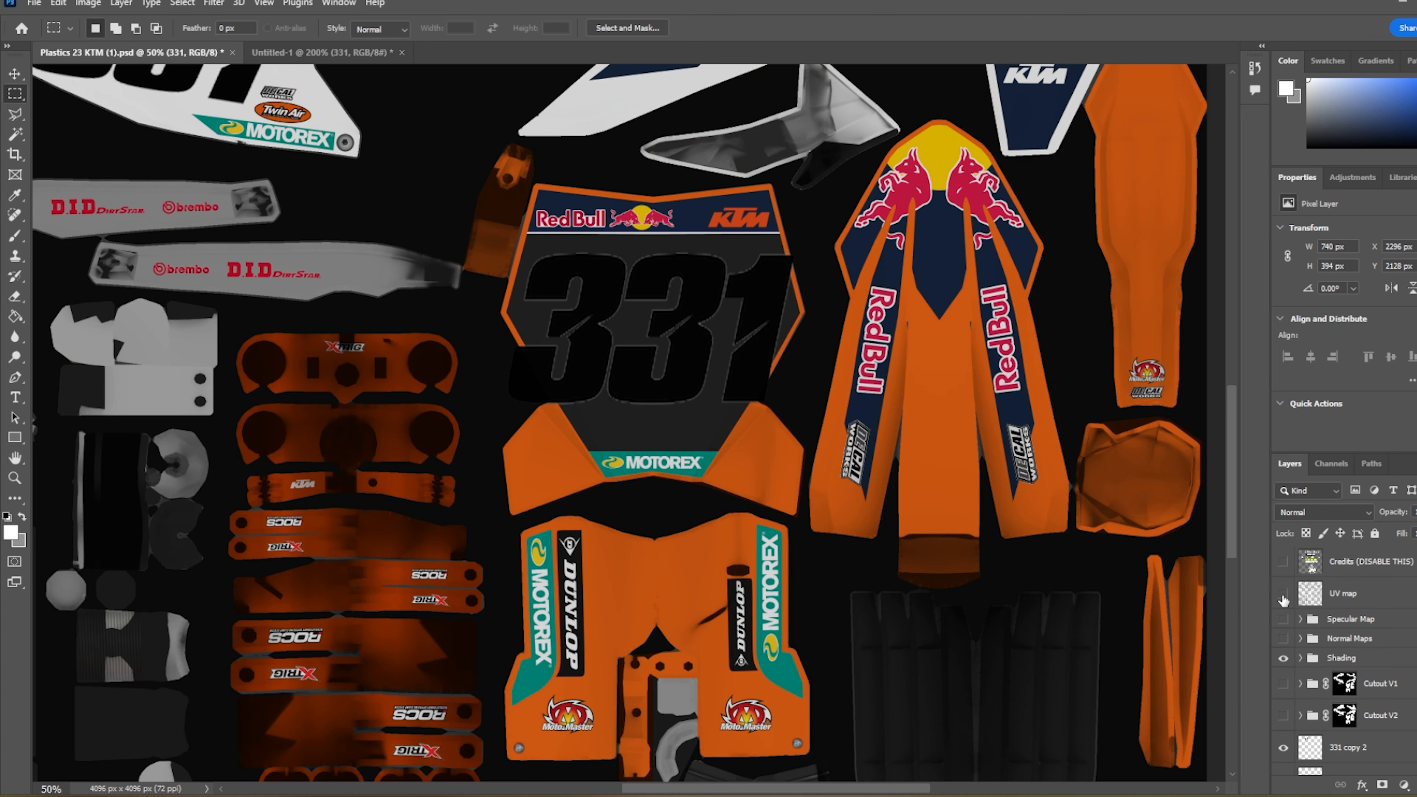
- Preview the MXGP 23 texture group in place of Factory23, and switch back to Factory23
scroll(1376, 682, down, 2)
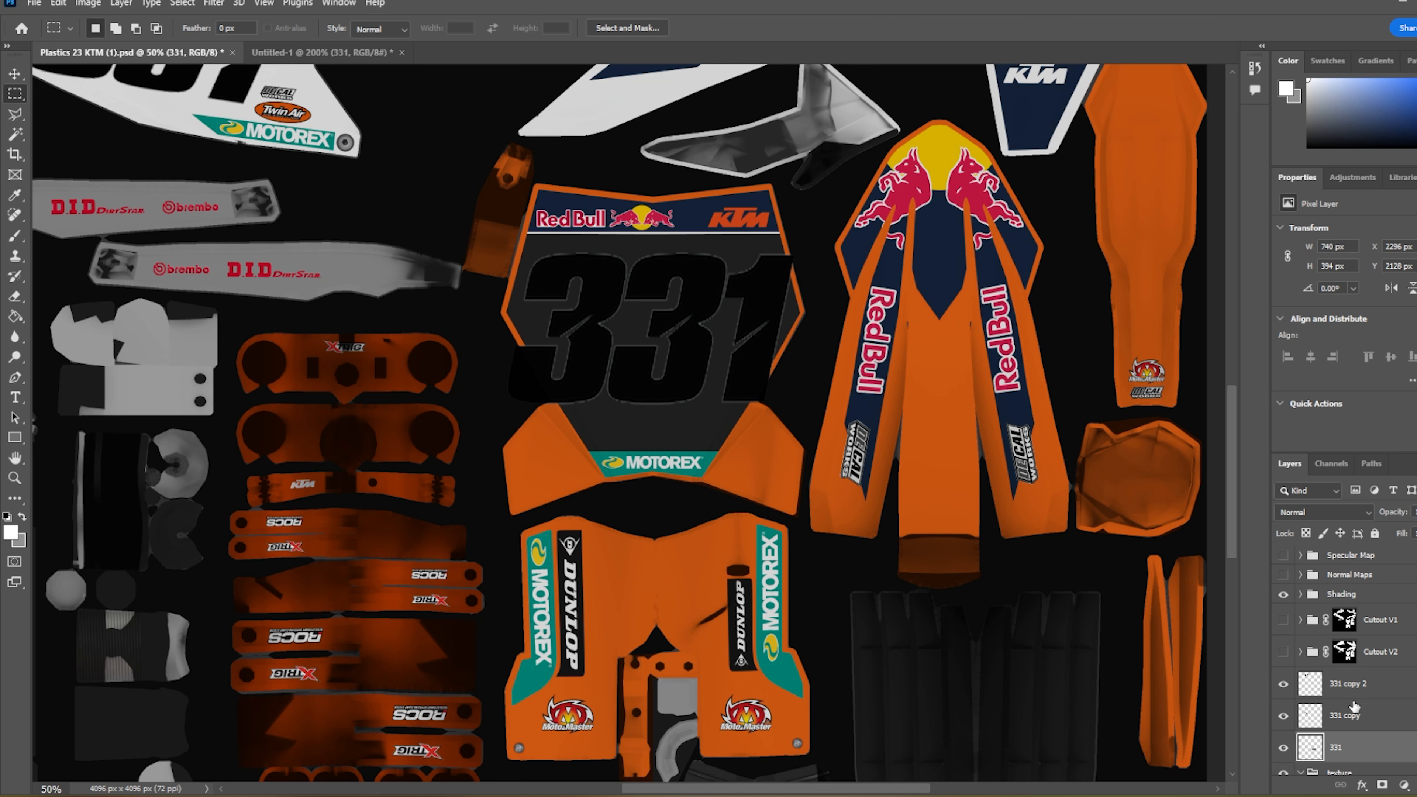
scroll(1357, 700, down, 2)
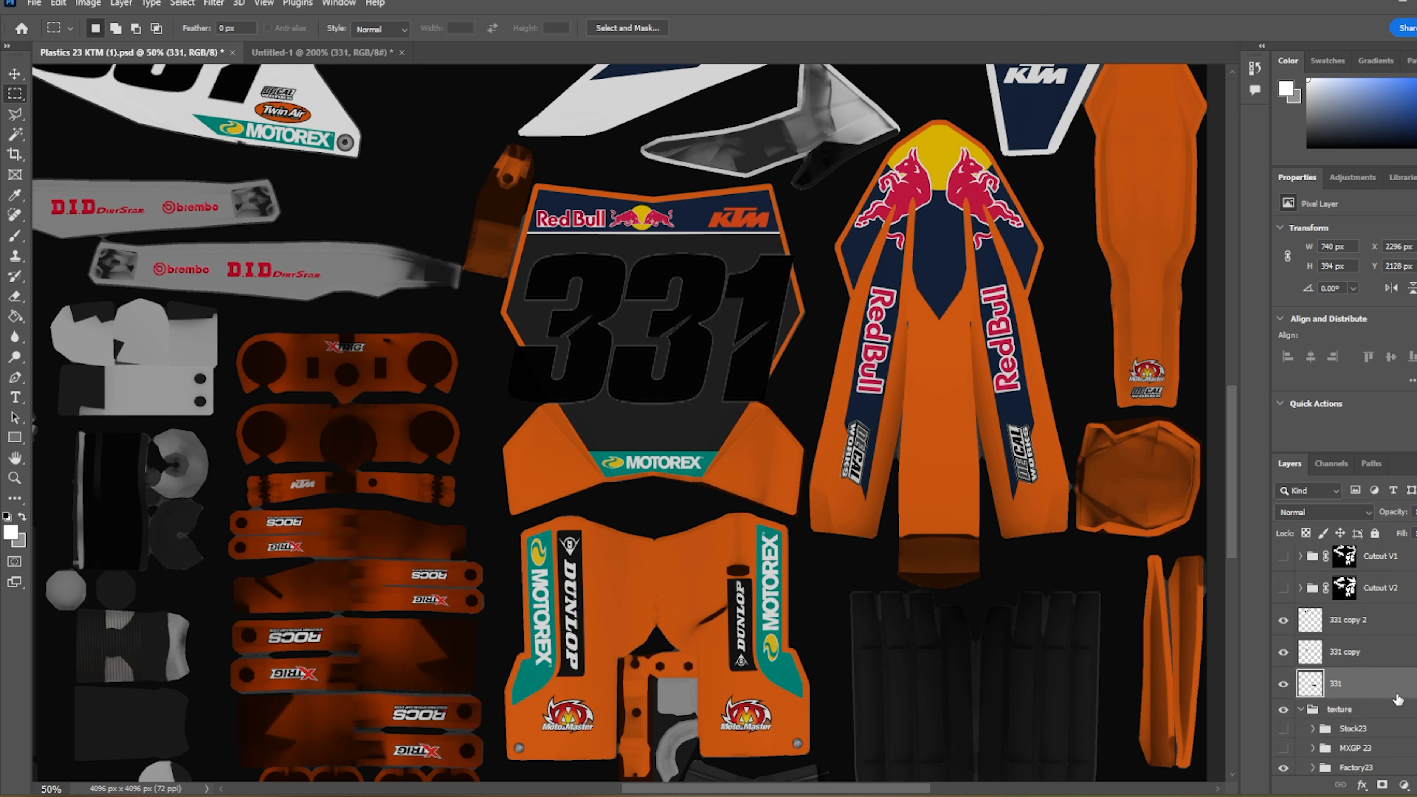
click(1284, 749)
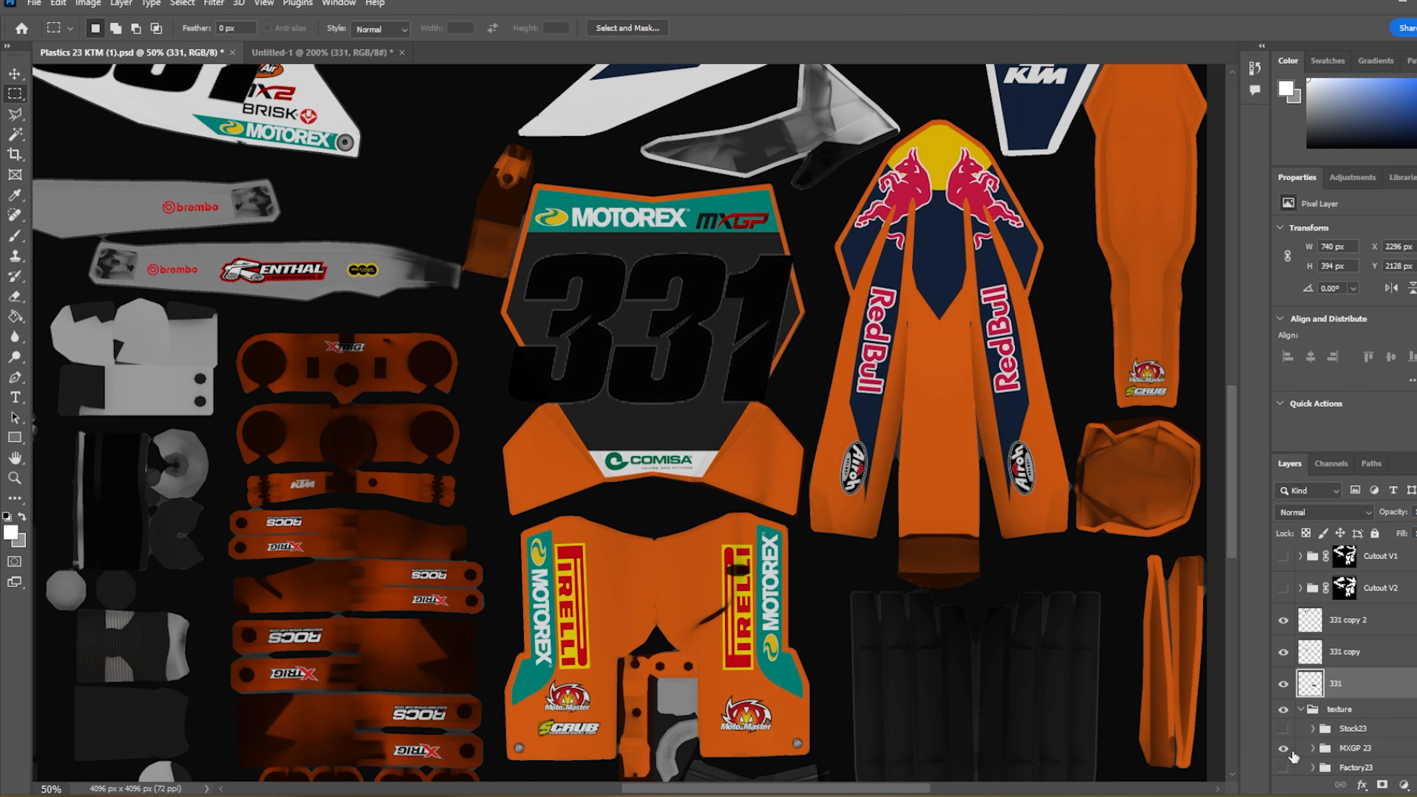
click(1284, 767)
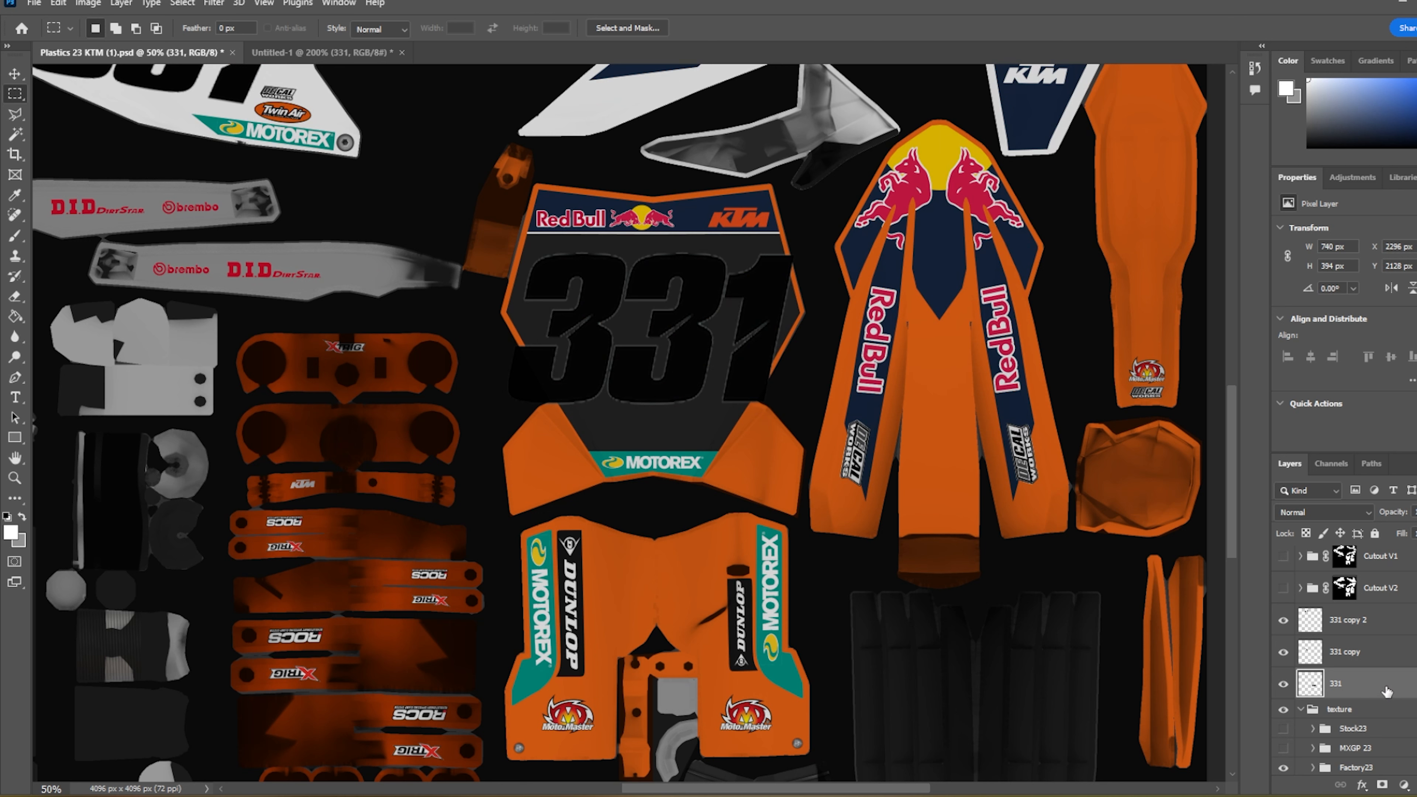
- Apply a white (ffffff) Color Overlay to the front plate's 331 layer
double_click(1387, 684)
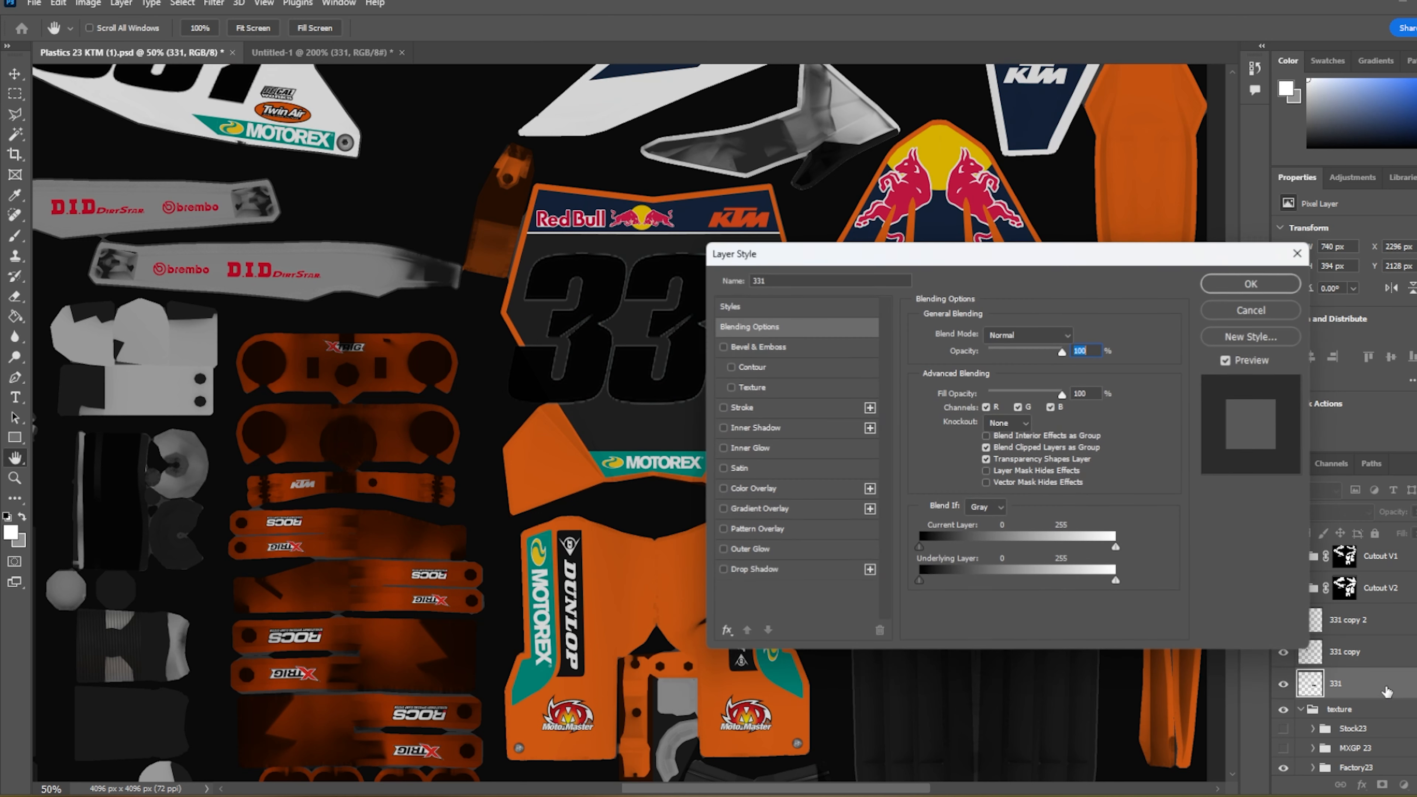
click(750, 490)
click(1080, 335)
text(ffffff)
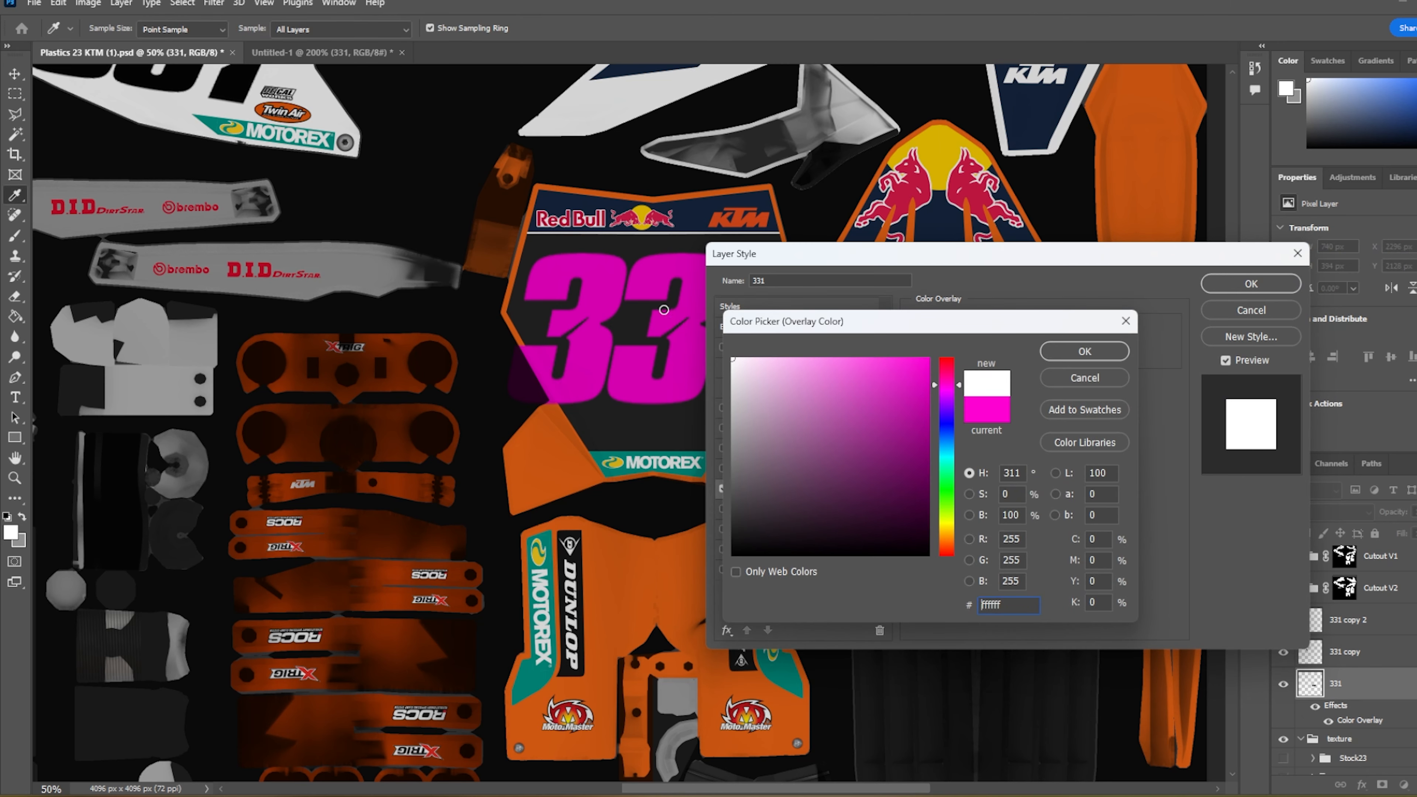
click(1084, 351)
click(1251, 283)
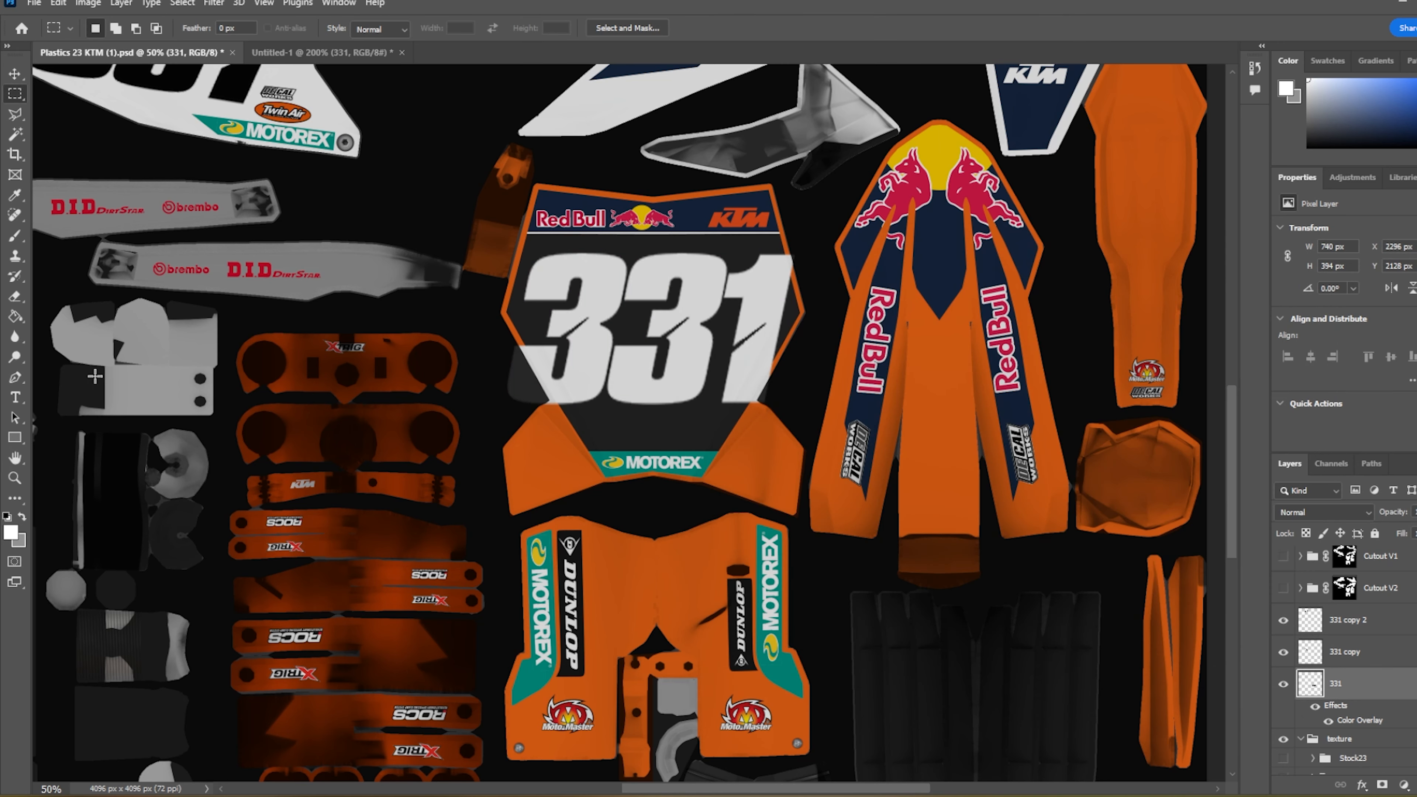
- Examine how the white 331 digits meet the front plate's edges up close and within the whole layout
click(15, 477)
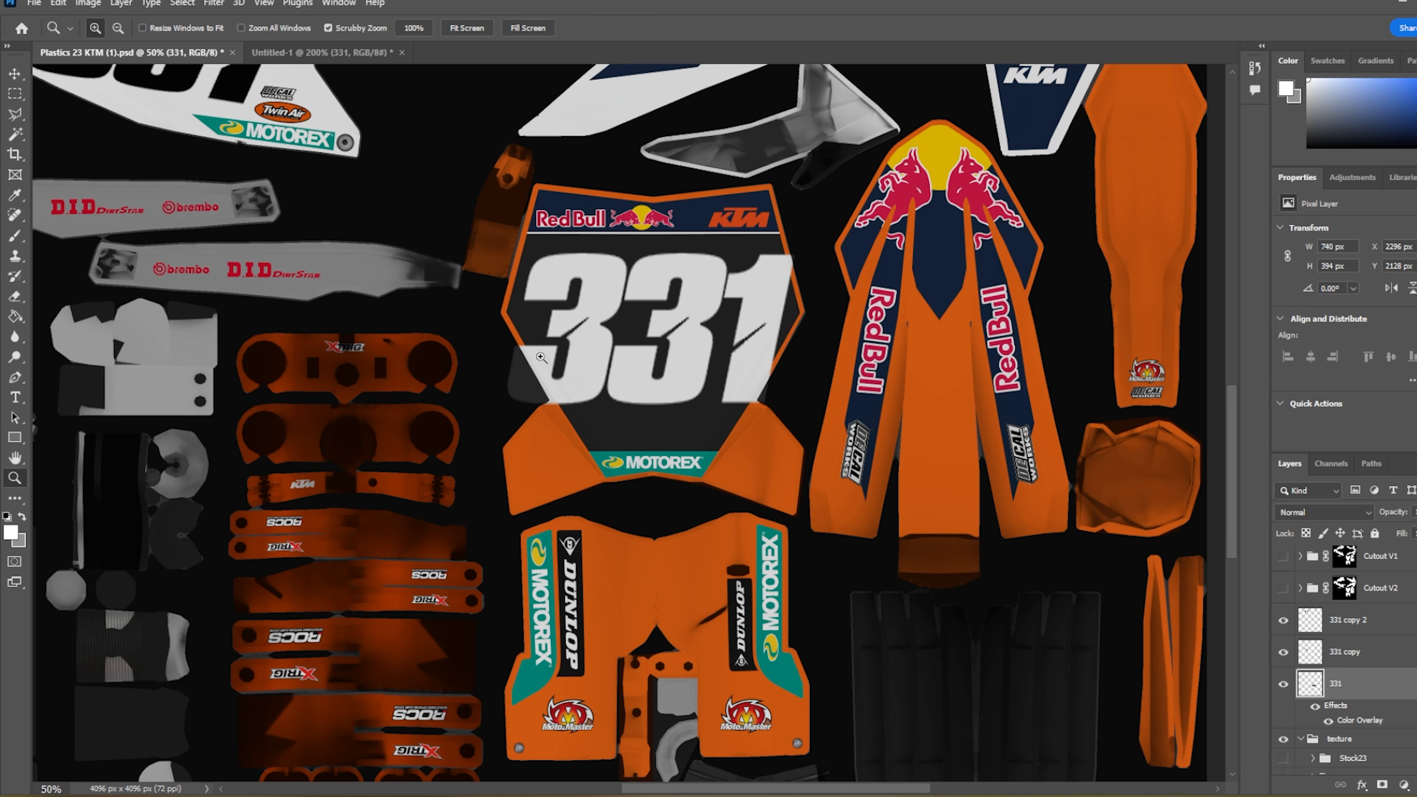
drag(542, 359, 604, 361)
scroll(719, 452, up, 1)
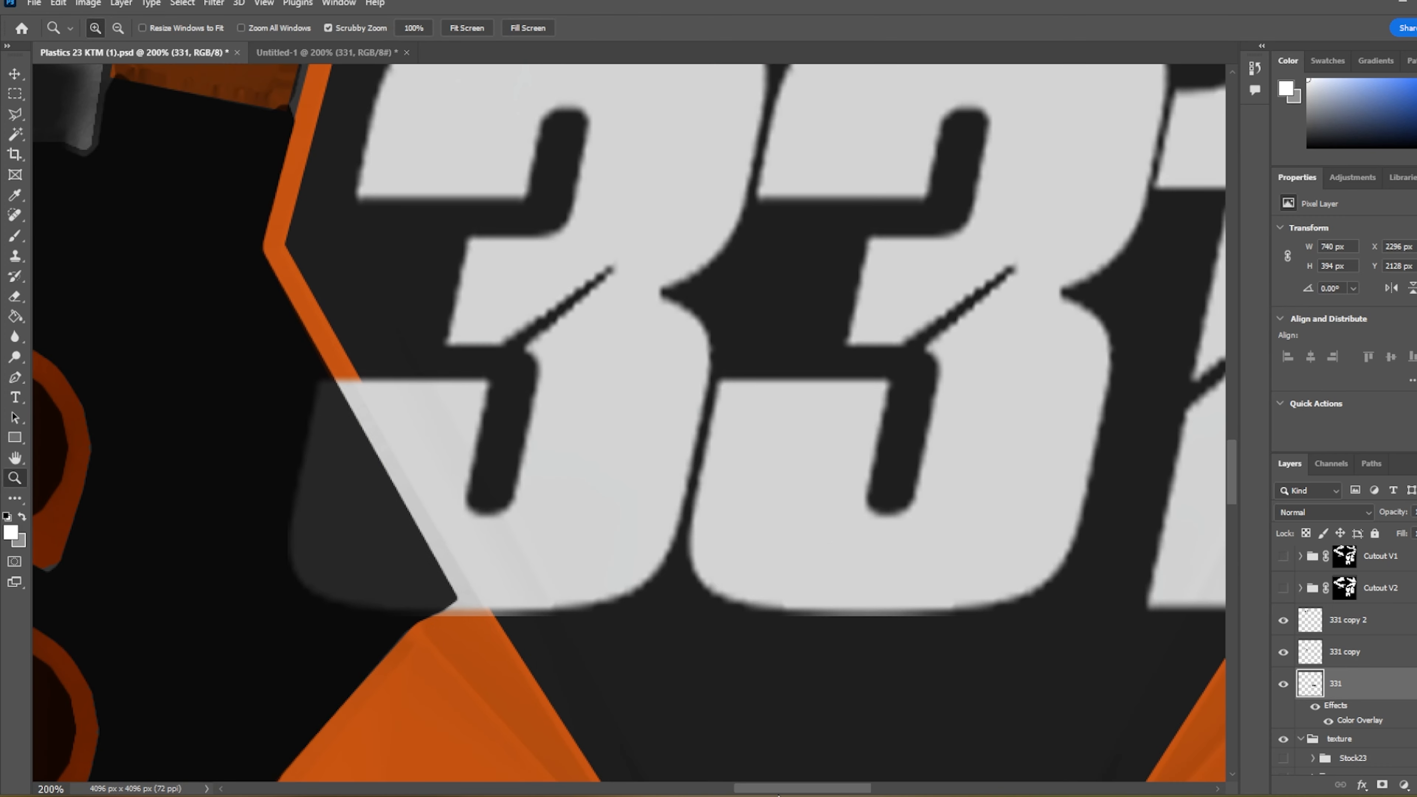
drag(784, 788, 818, 792)
scroll(763, 621, up, 1)
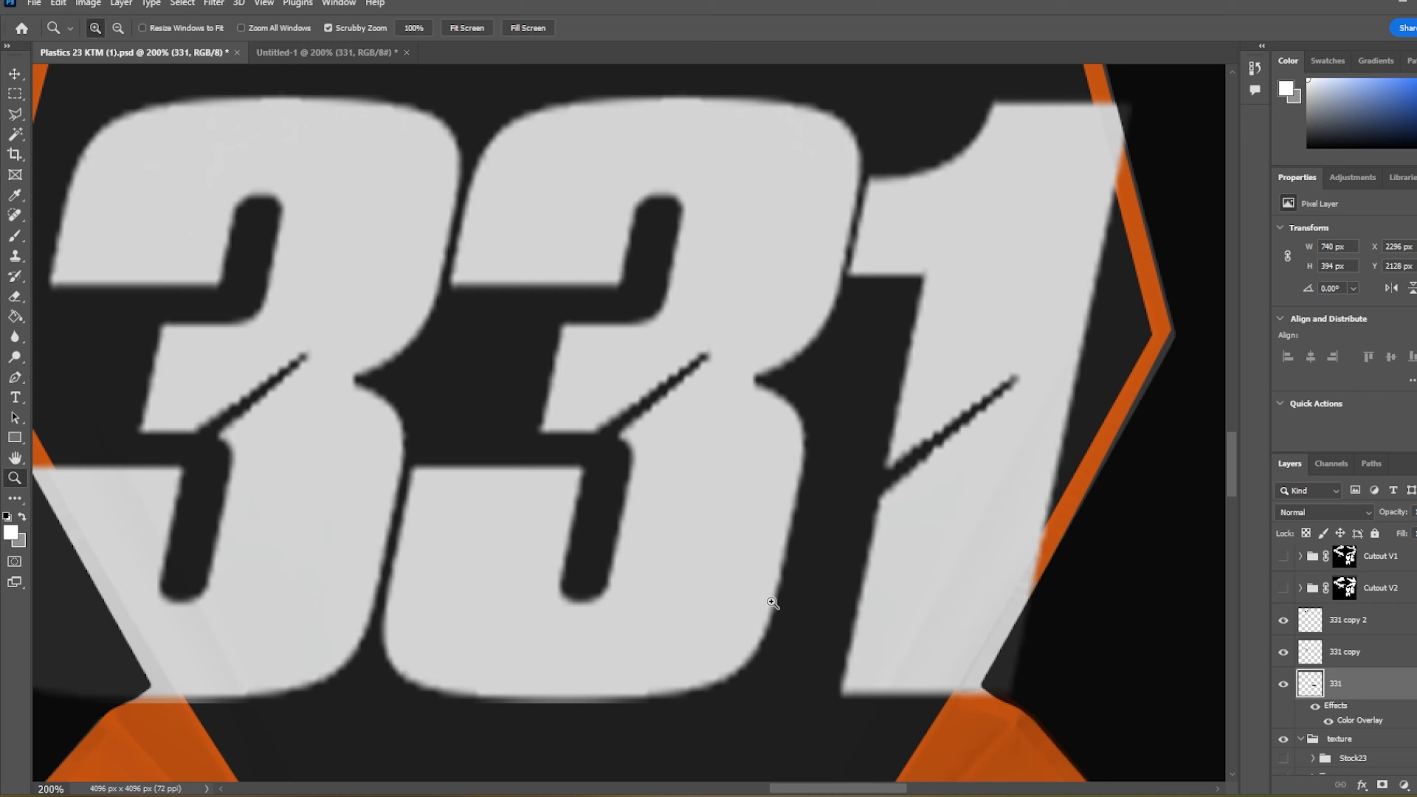
click(118, 28)
click(527, 496)
click(528, 495)
click(527, 496)
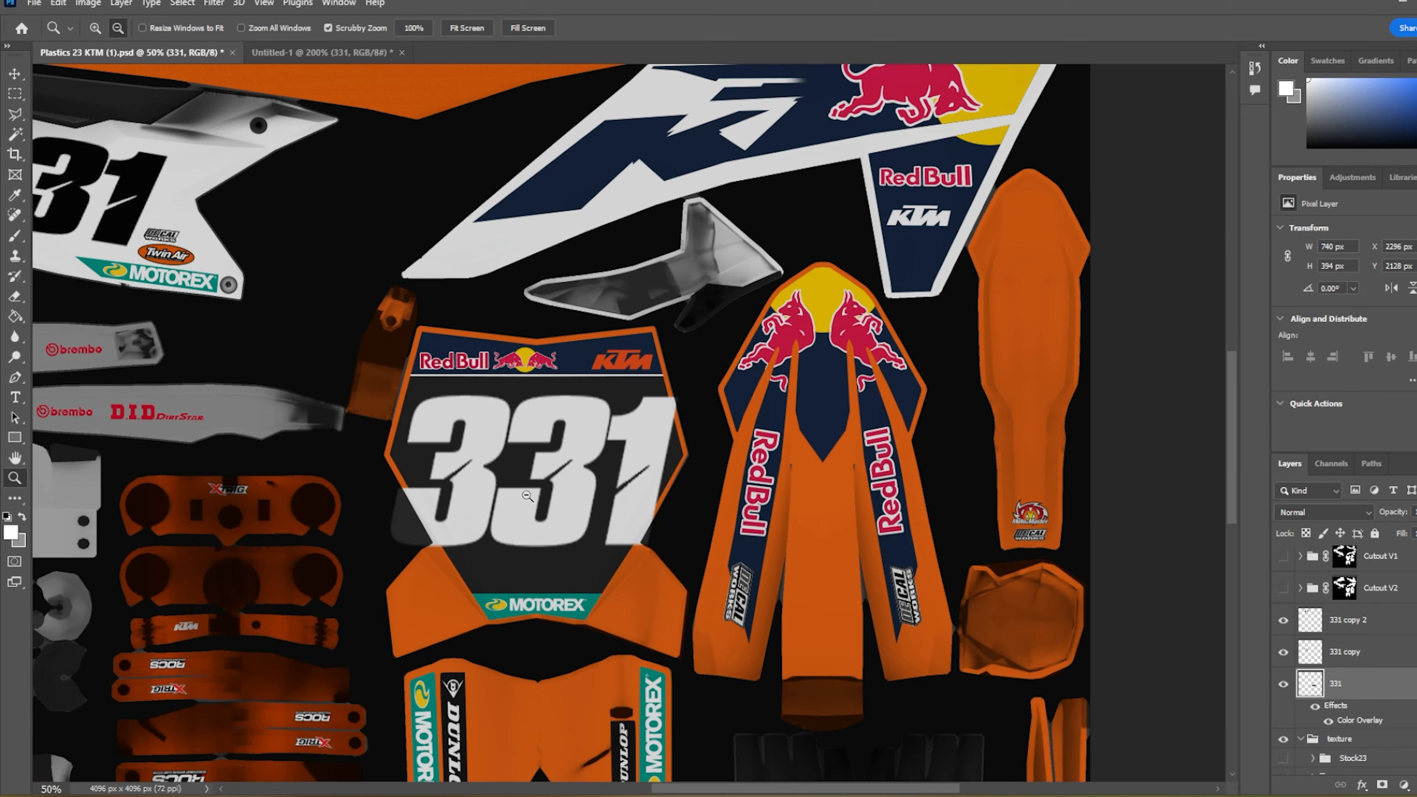
click(527, 495)
drag(817, 788, 753, 786)
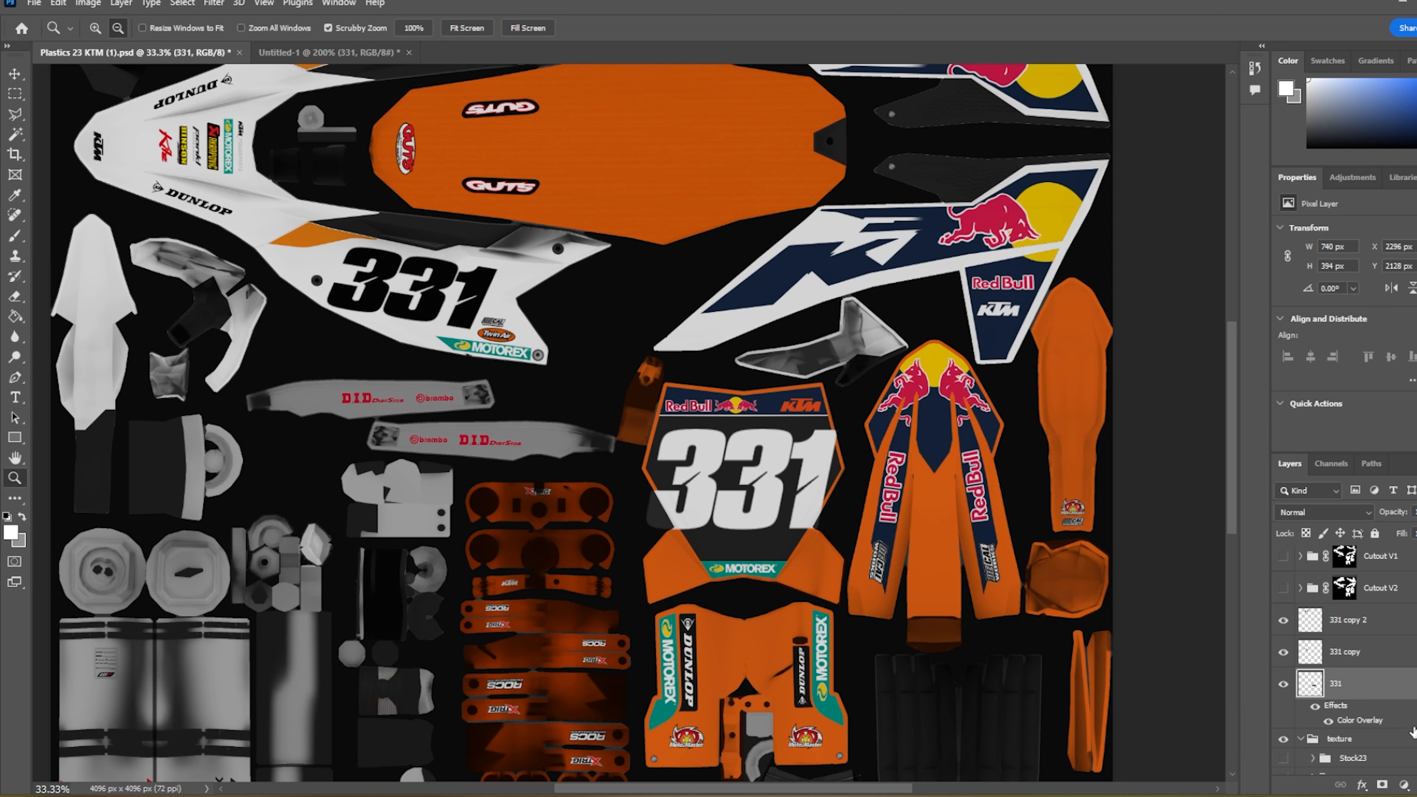
- Collapse the 331 layer's effects list and expand the Factory23 group and its FrontPlate subgroup
click(1416, 684)
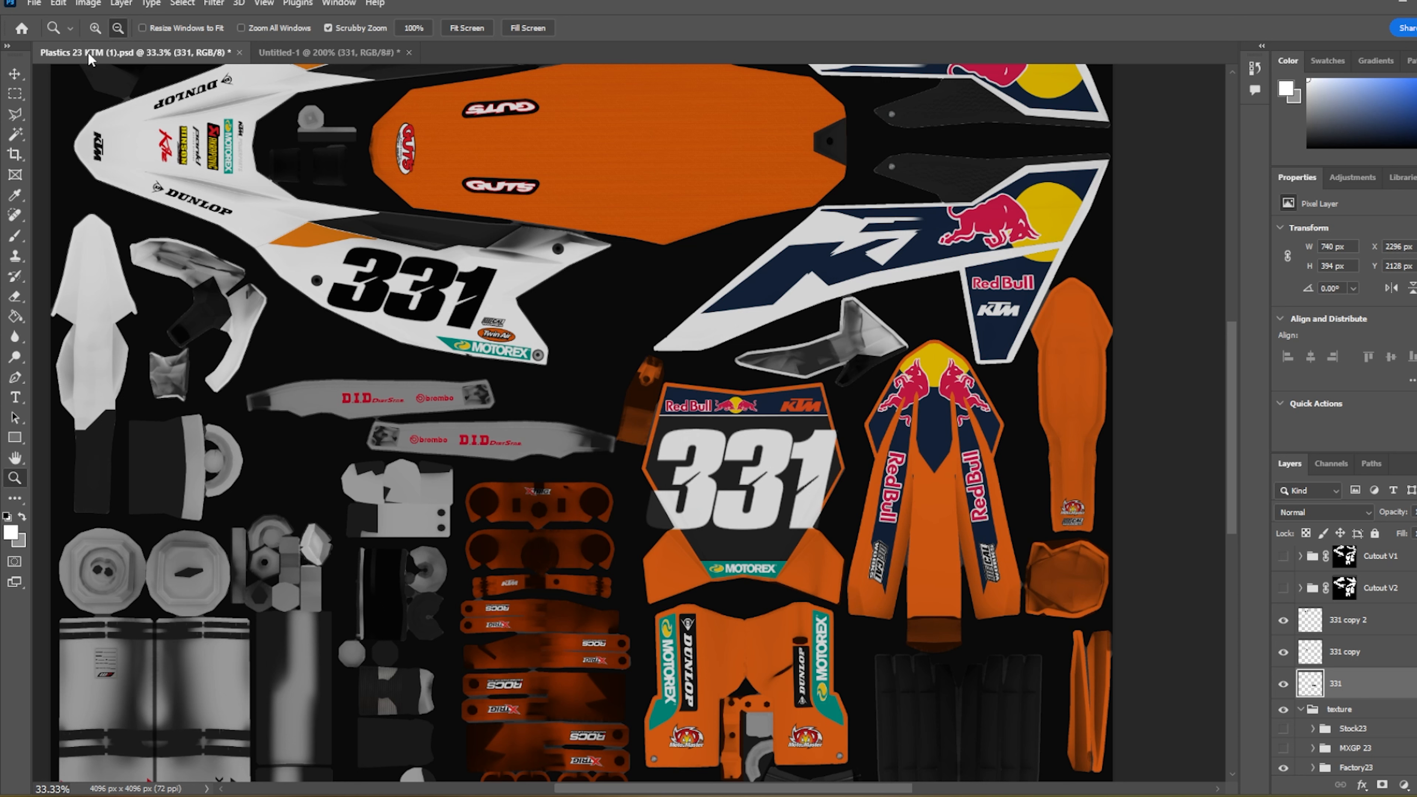
click(95, 28)
click(787, 522)
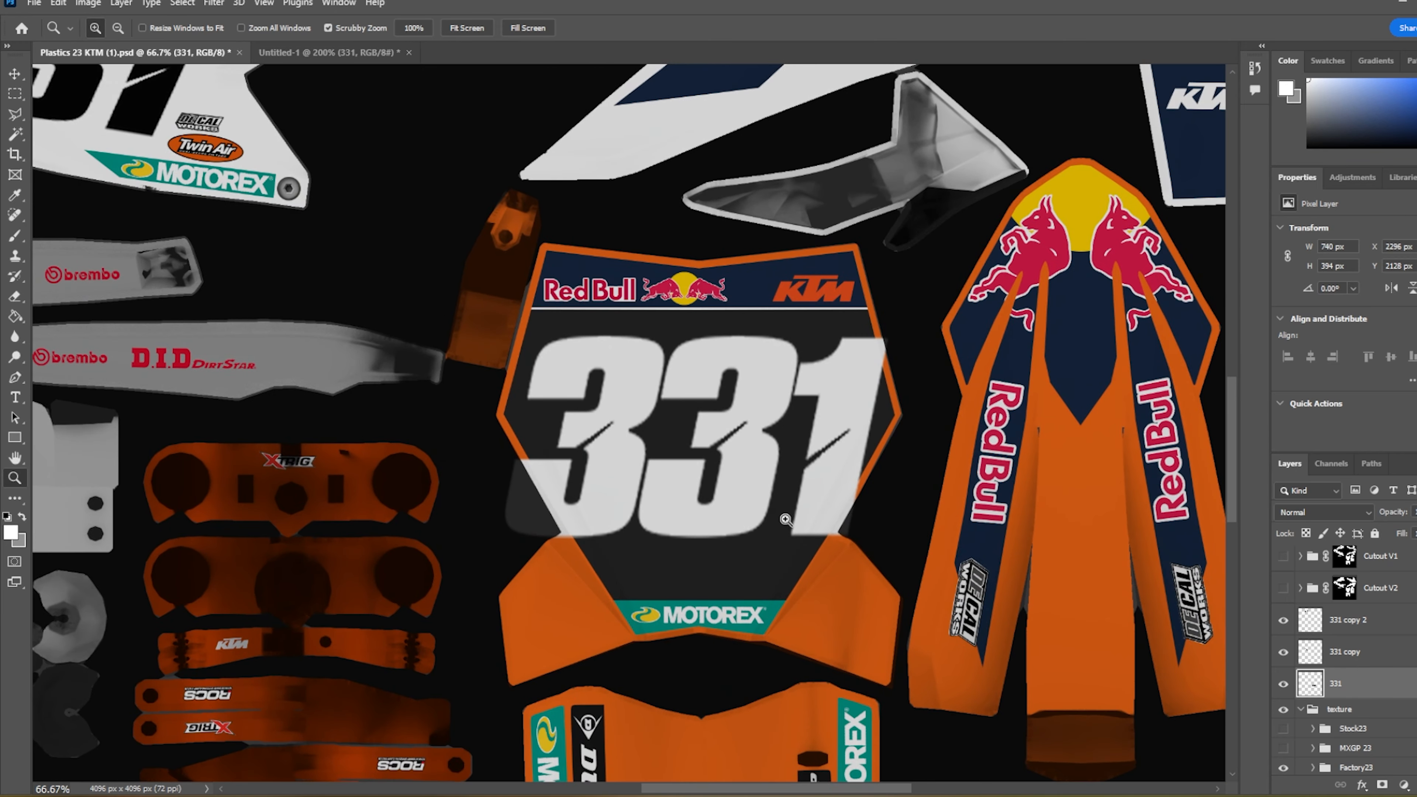
click(786, 519)
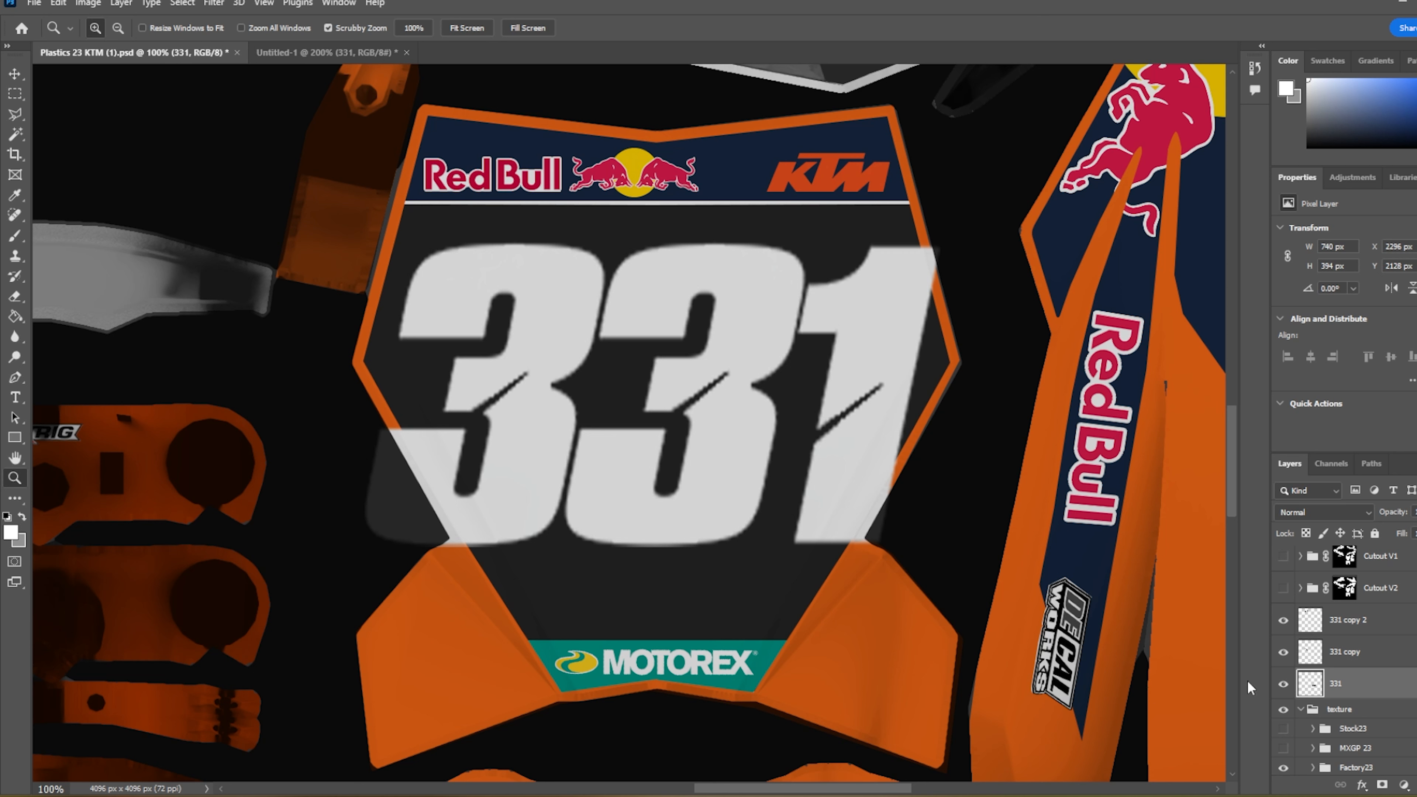
scroll(1368, 692, down, 1)
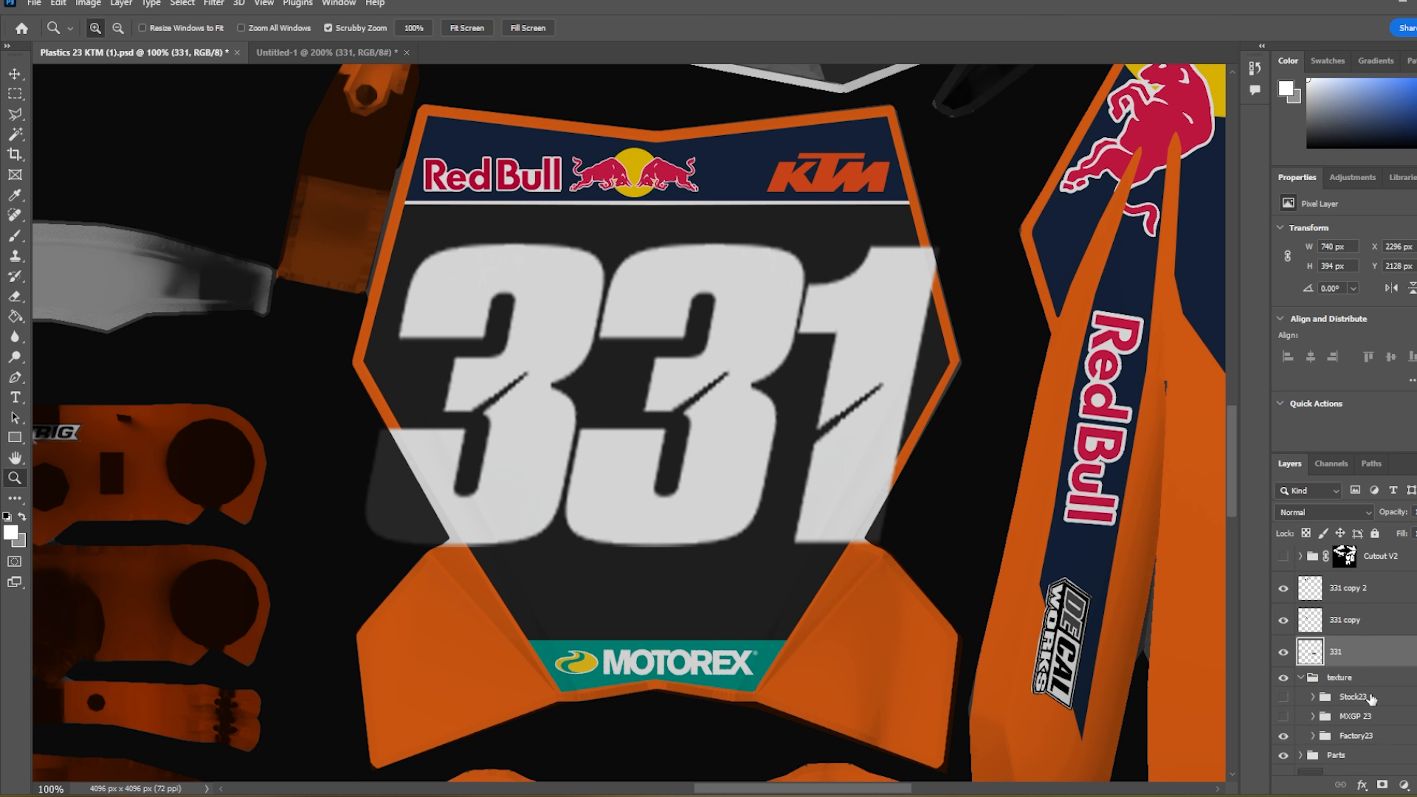
click(1312, 738)
scroll(1367, 725, down, 2)
scroll(1369, 730, down, 1)
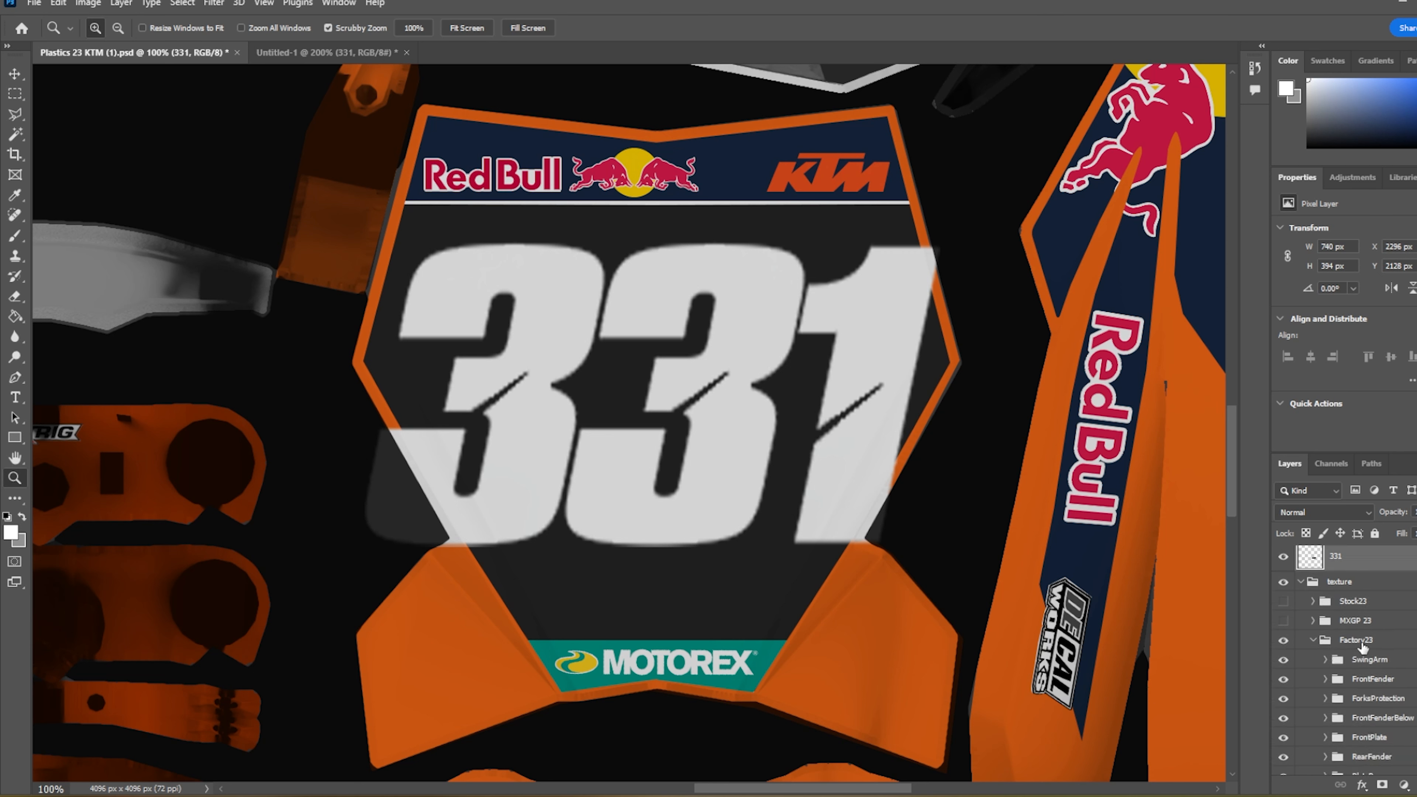
scroll(1364, 650, down, 3)
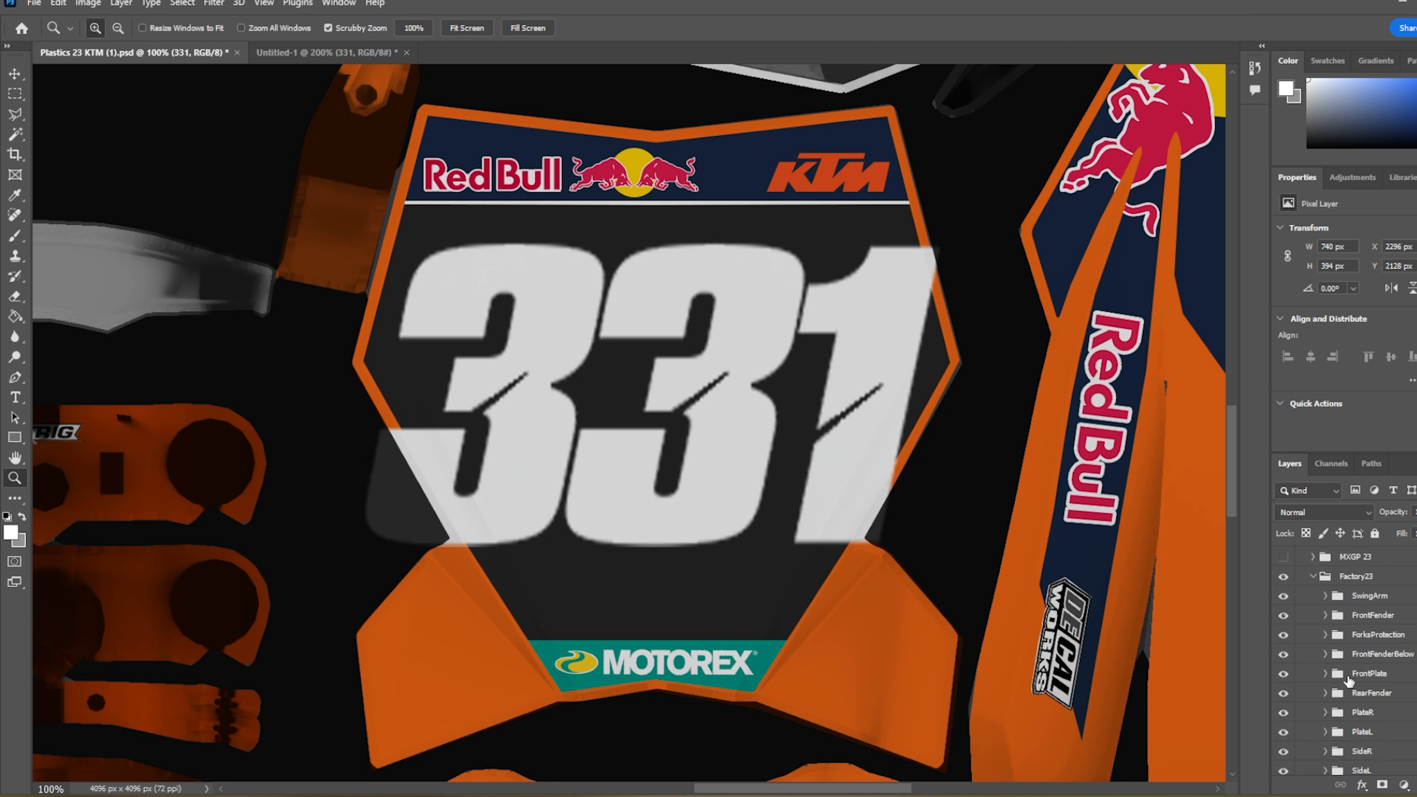
click(1327, 673)
- Check what the FrontPlate layers Calque 2, BLACKPLATE and Forme 19 contain by toggling their visibility
scroll(1382, 680, down, 5)
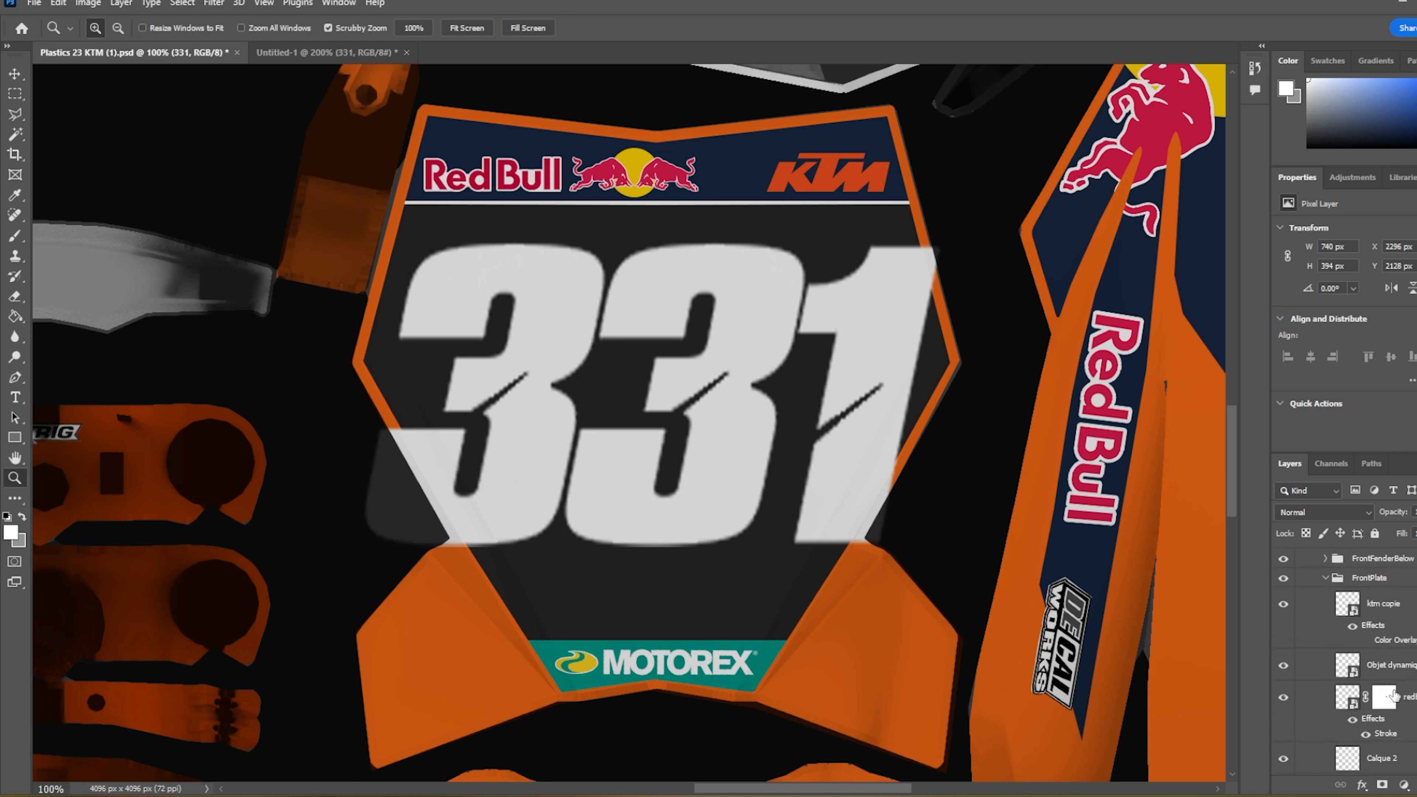
scroll(1395, 695, down, 6)
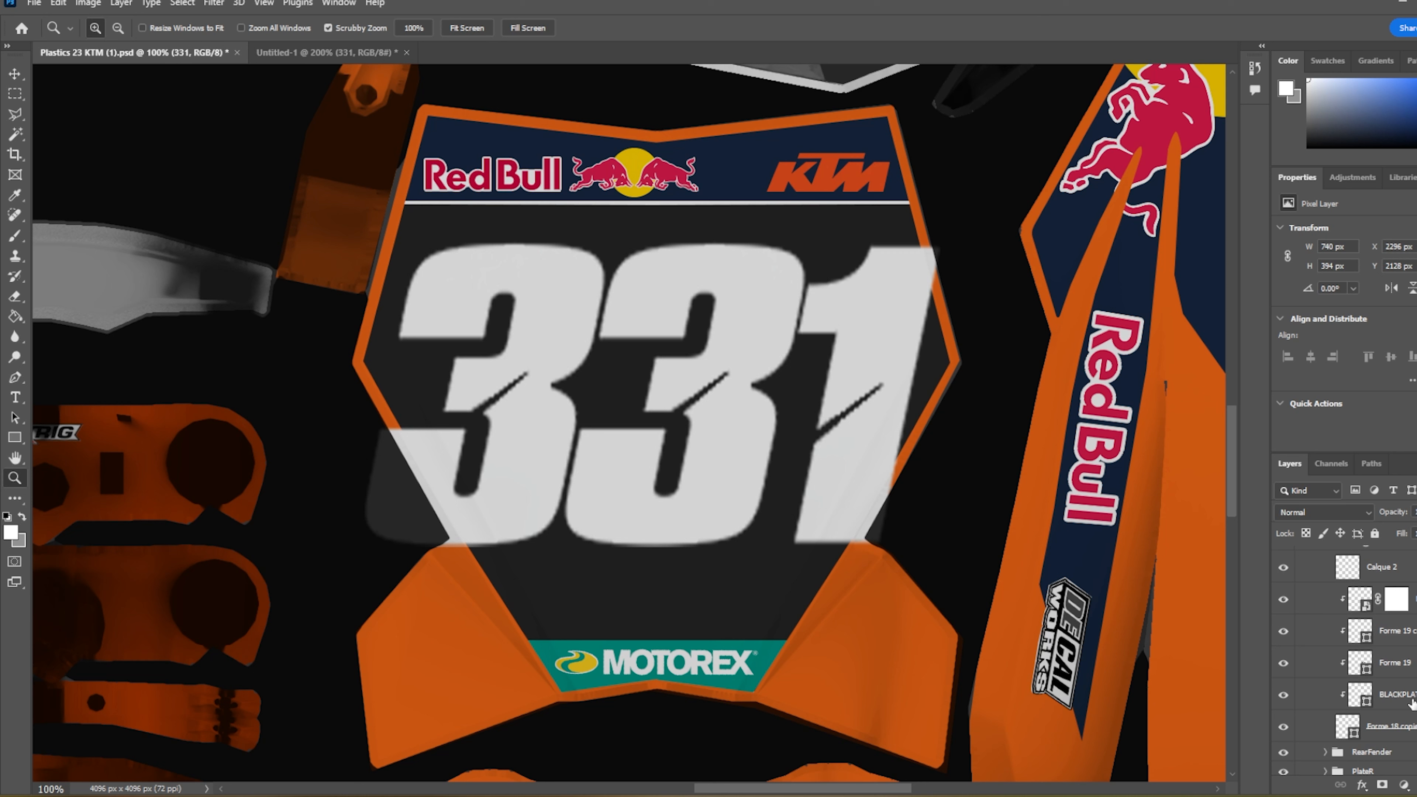
scroll(1411, 704, down, 1)
scroll(1406, 669, up, 2)
click(1311, 598)
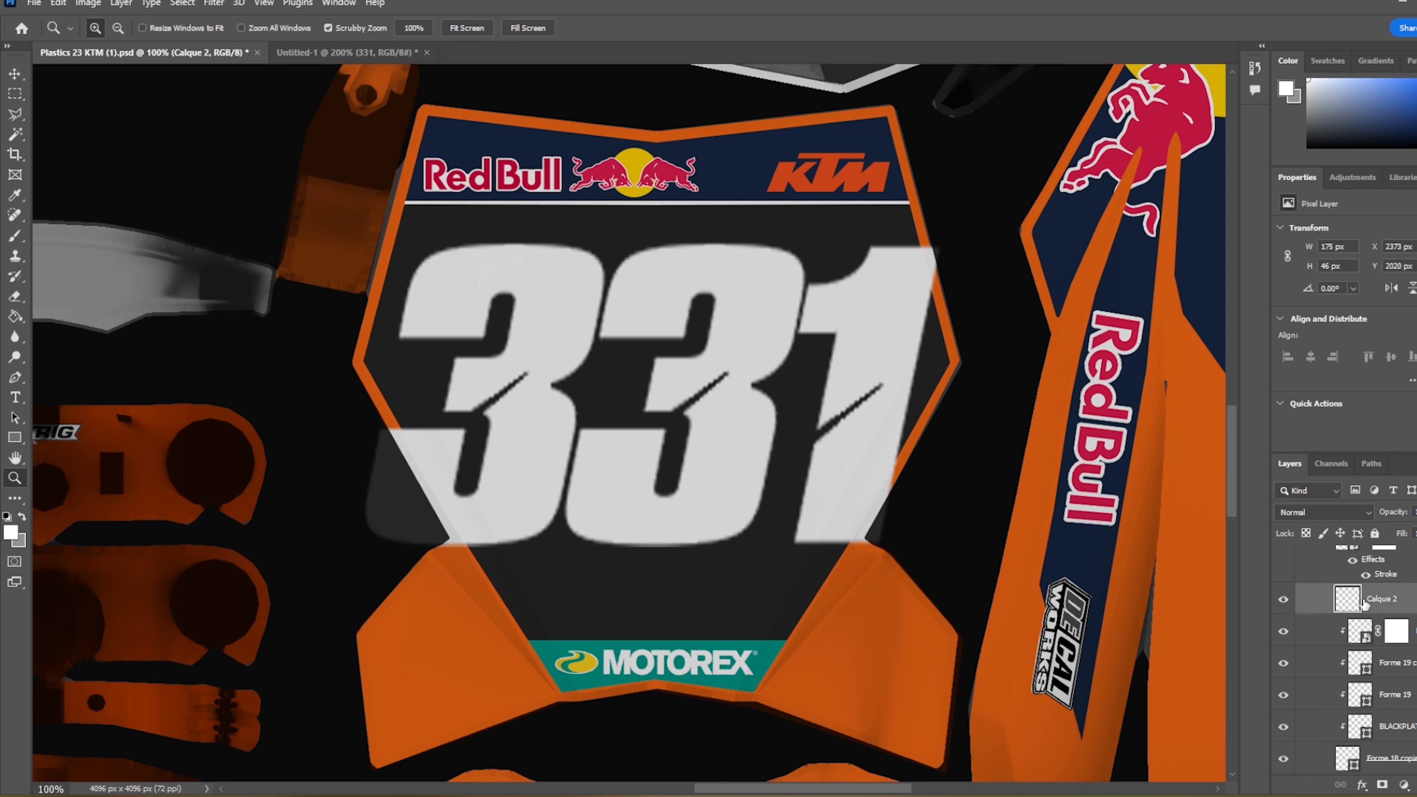
click(1284, 608)
scroll(1365, 669, down, 3)
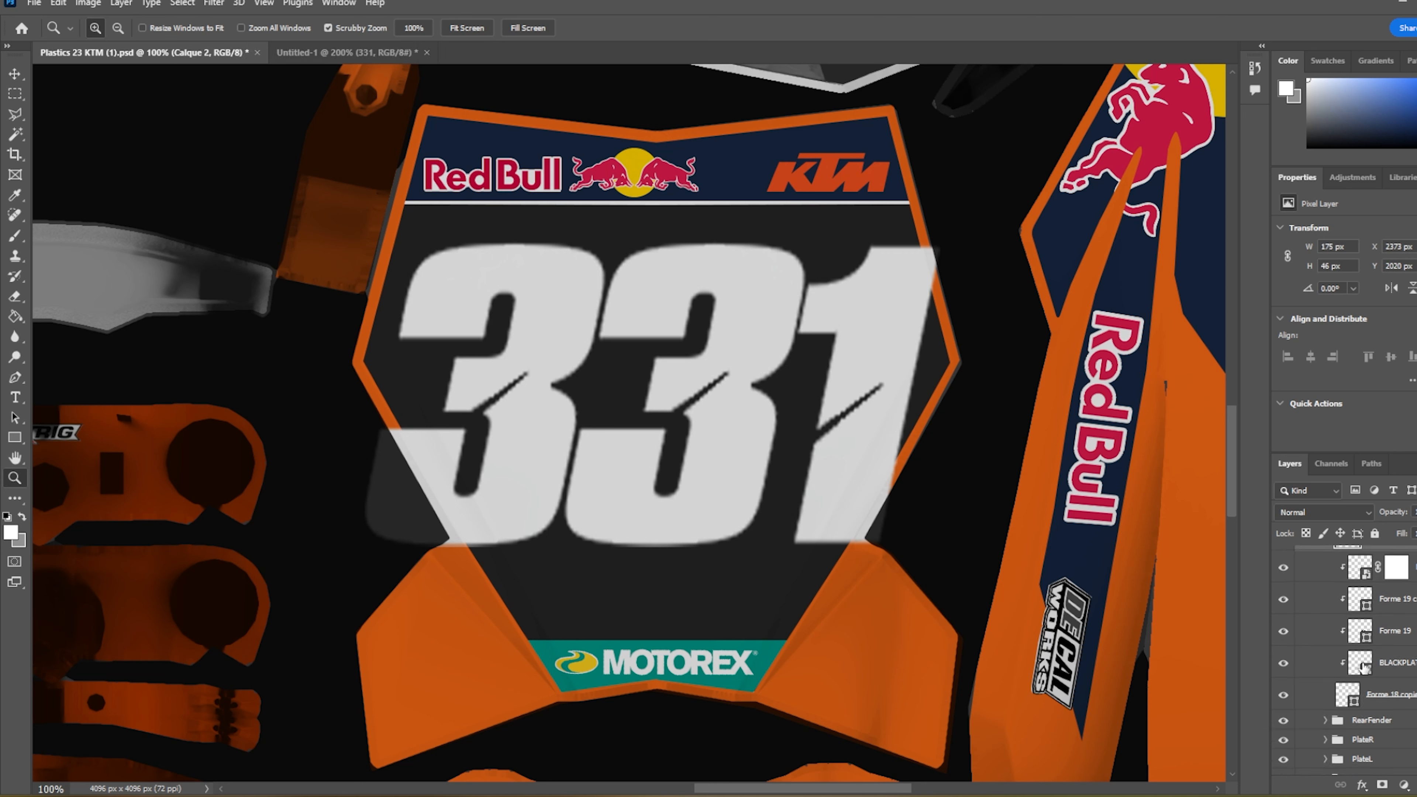
click(1282, 664)
click(1284, 631)
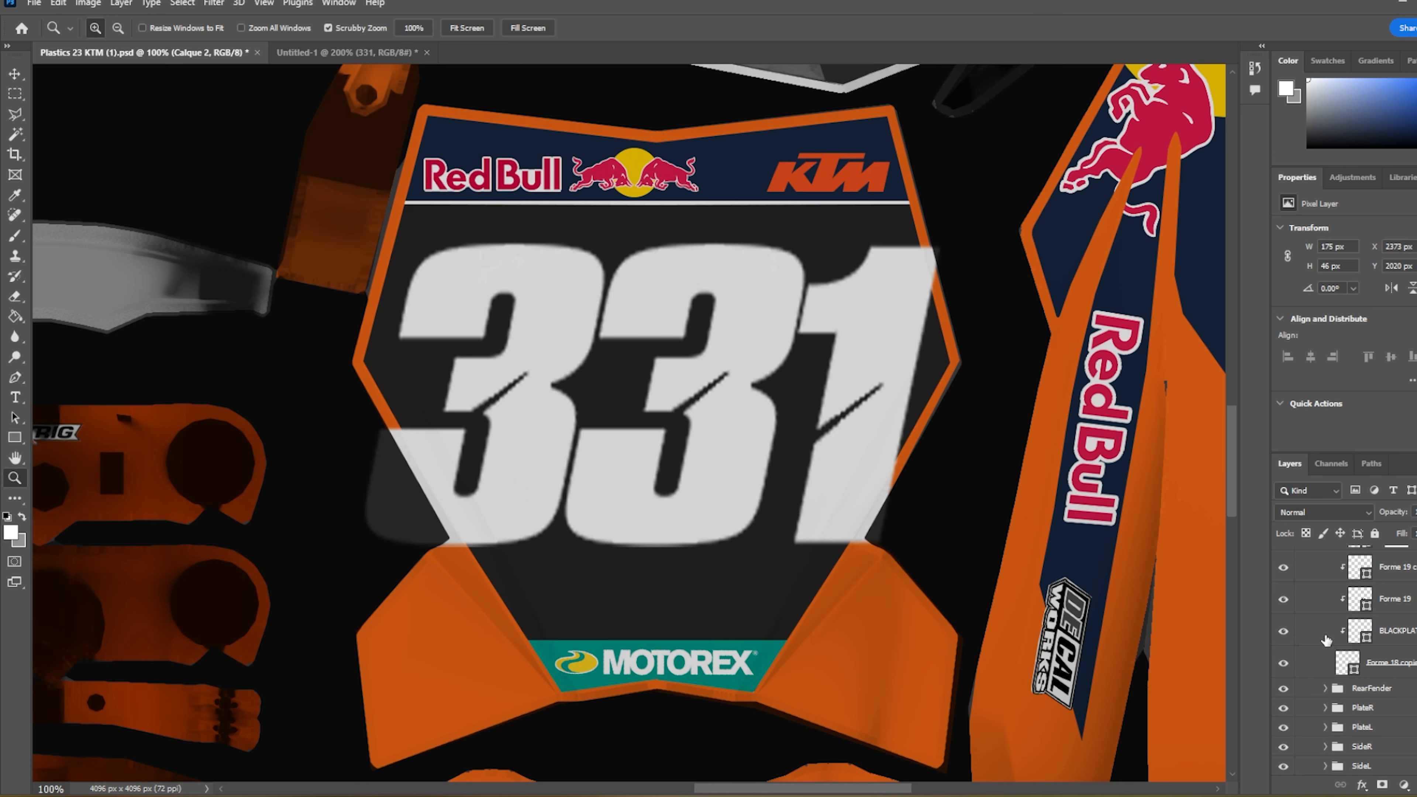
- Try to select the front plate's area with the Magic Wand, using the BLACKPLATE and Calque 2 layers
click(1320, 632)
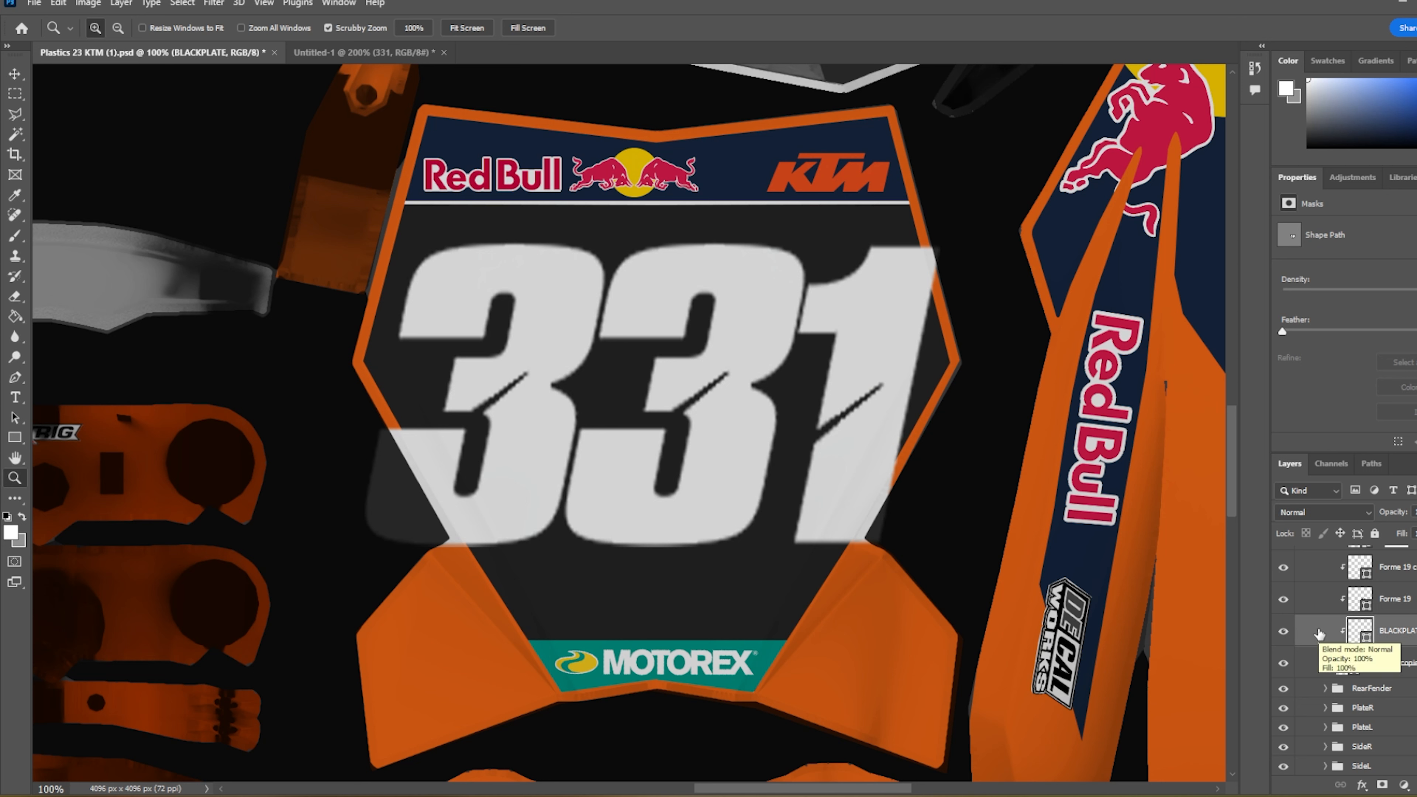
click(16, 134)
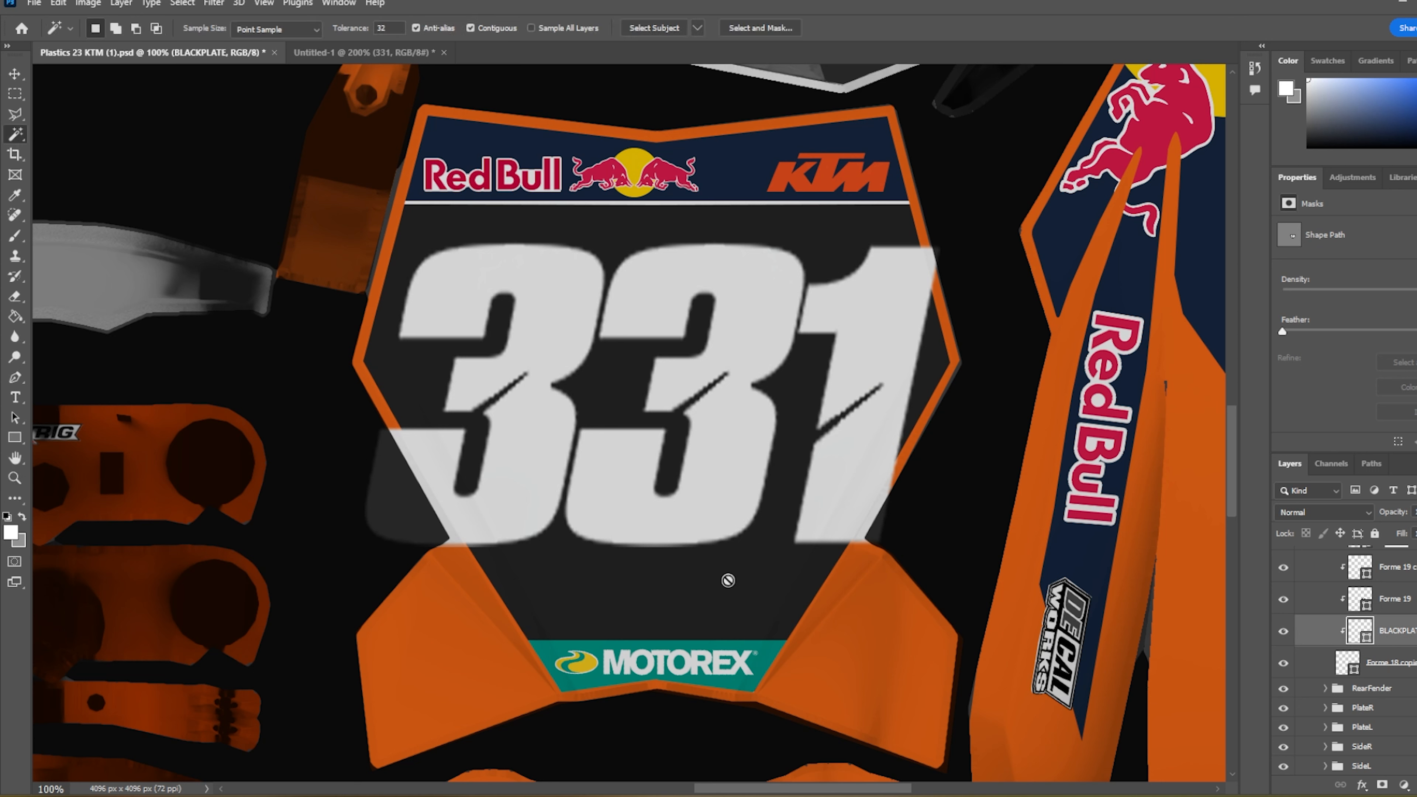
scroll(1386, 642, up, 2)
scroll(1385, 638, up, 1)
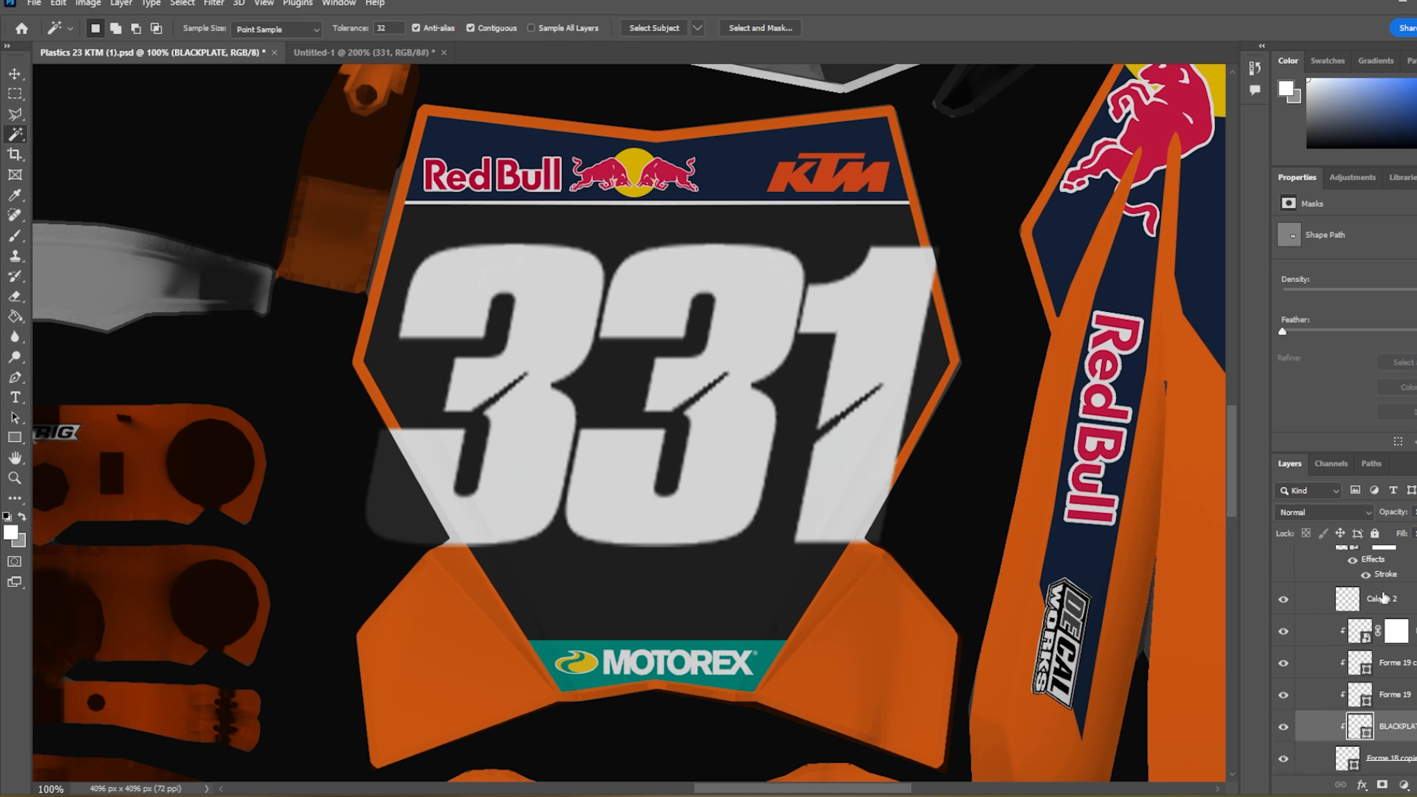
click(1411, 610)
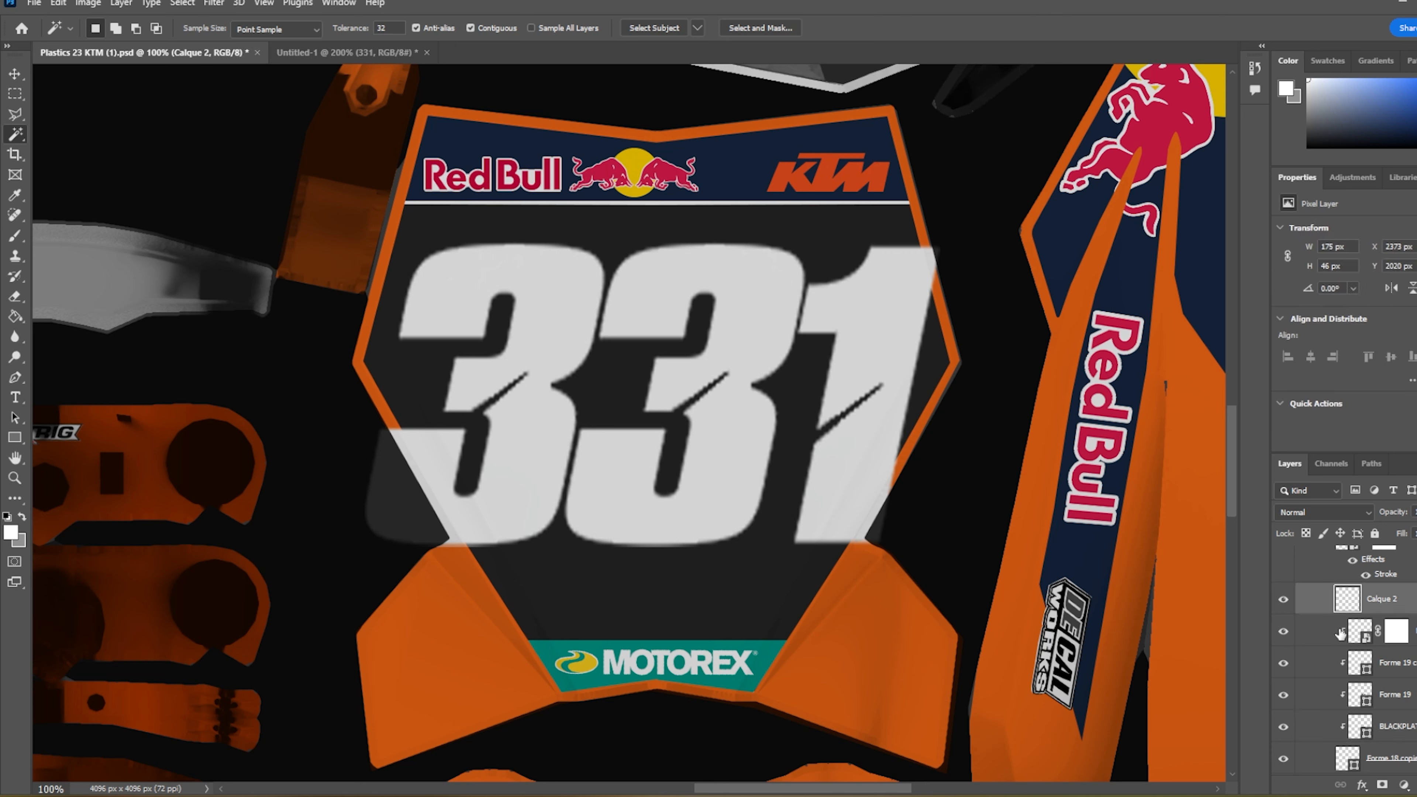
click(736, 536)
key(ctrl+d)
click(734, 294)
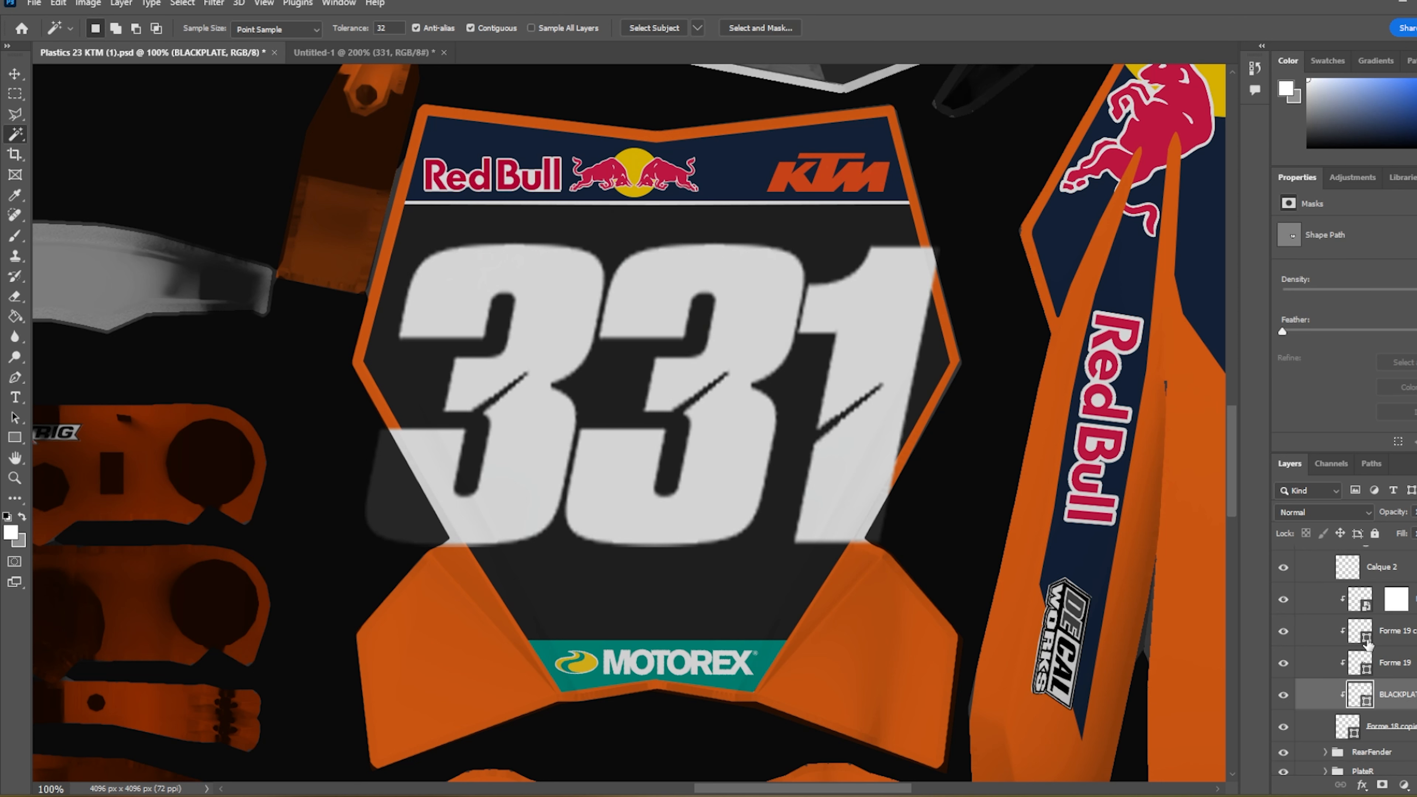
scroll(1372, 636, up, 1)
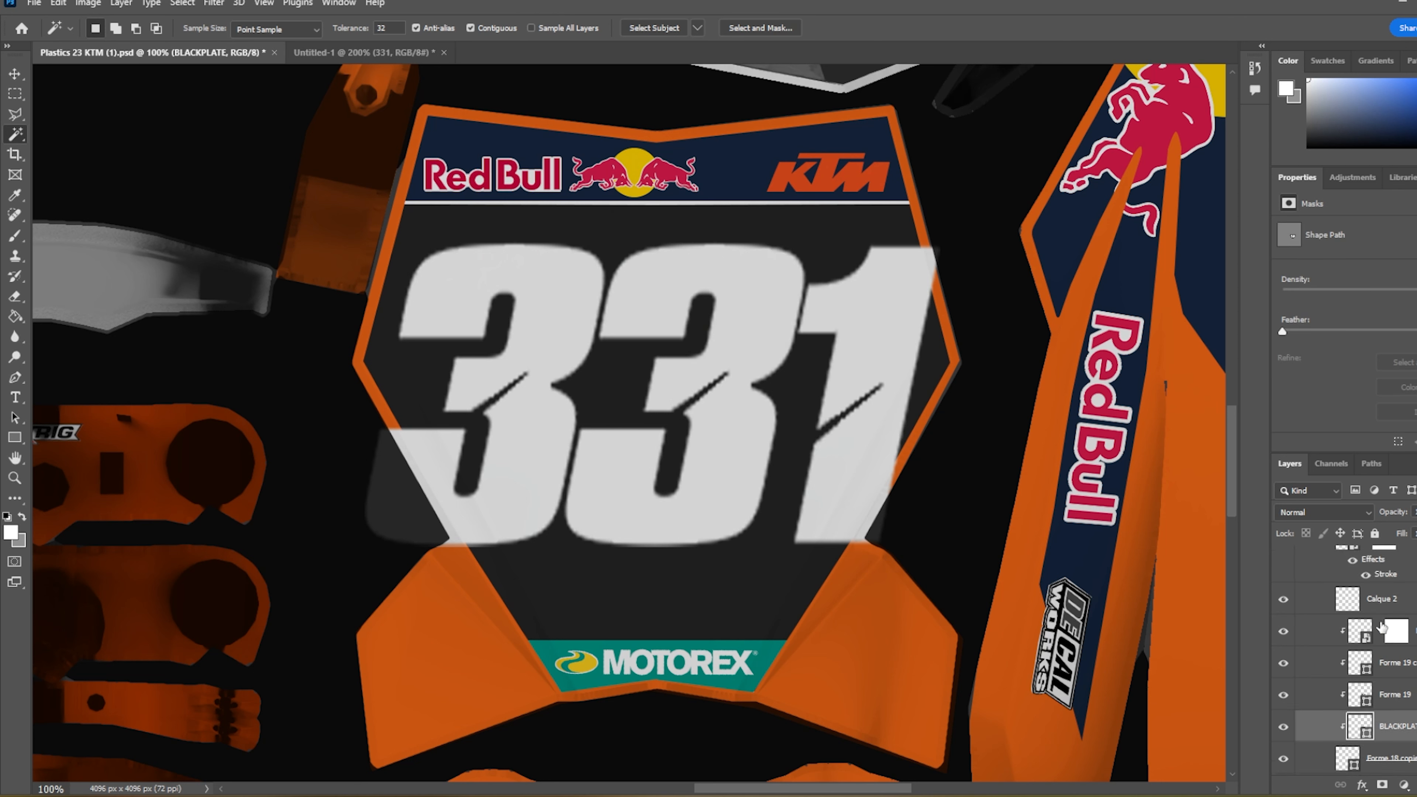
click(1401, 610)
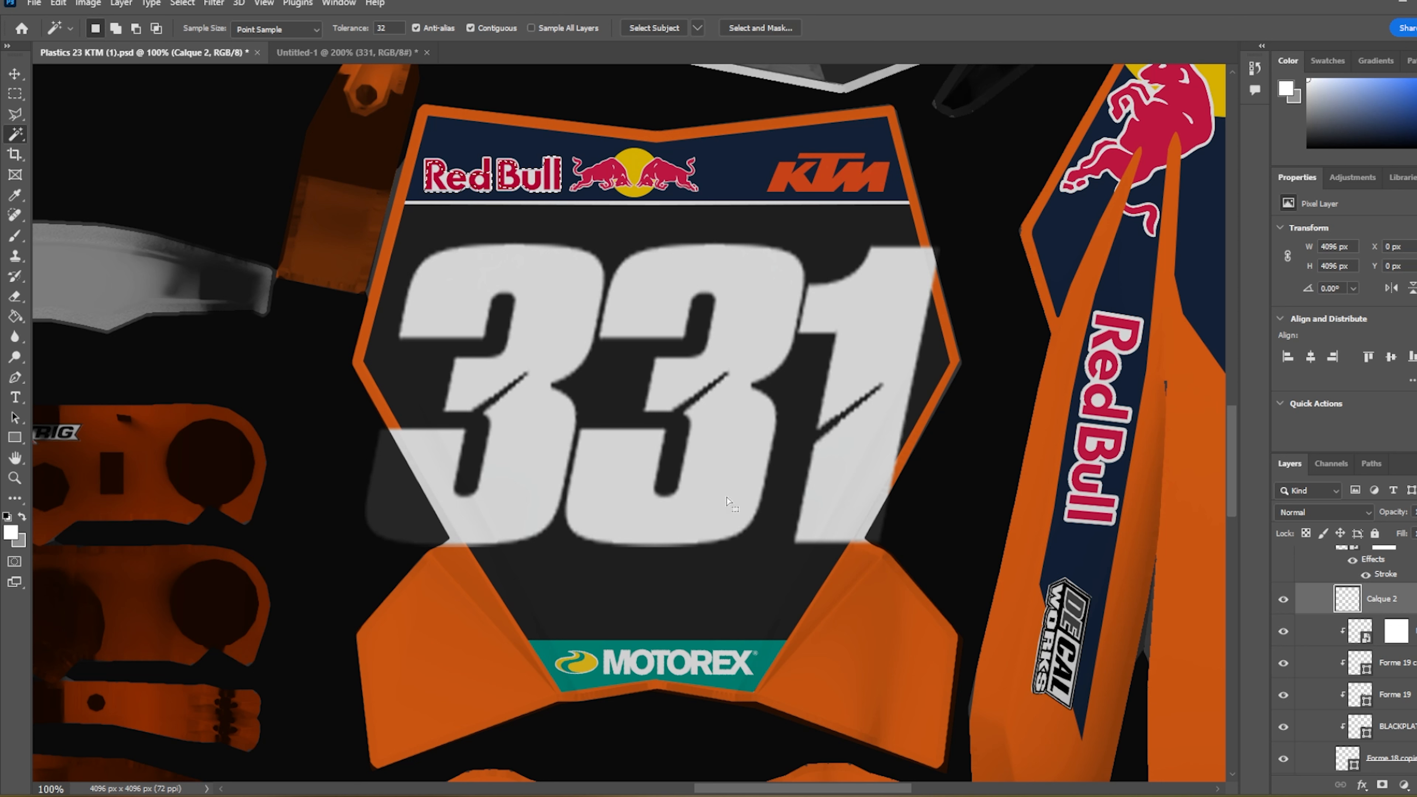
- Make the FrontPlate group's base shape, Forme 18 copie, the active layer
scroll(1372, 676, up, 2)
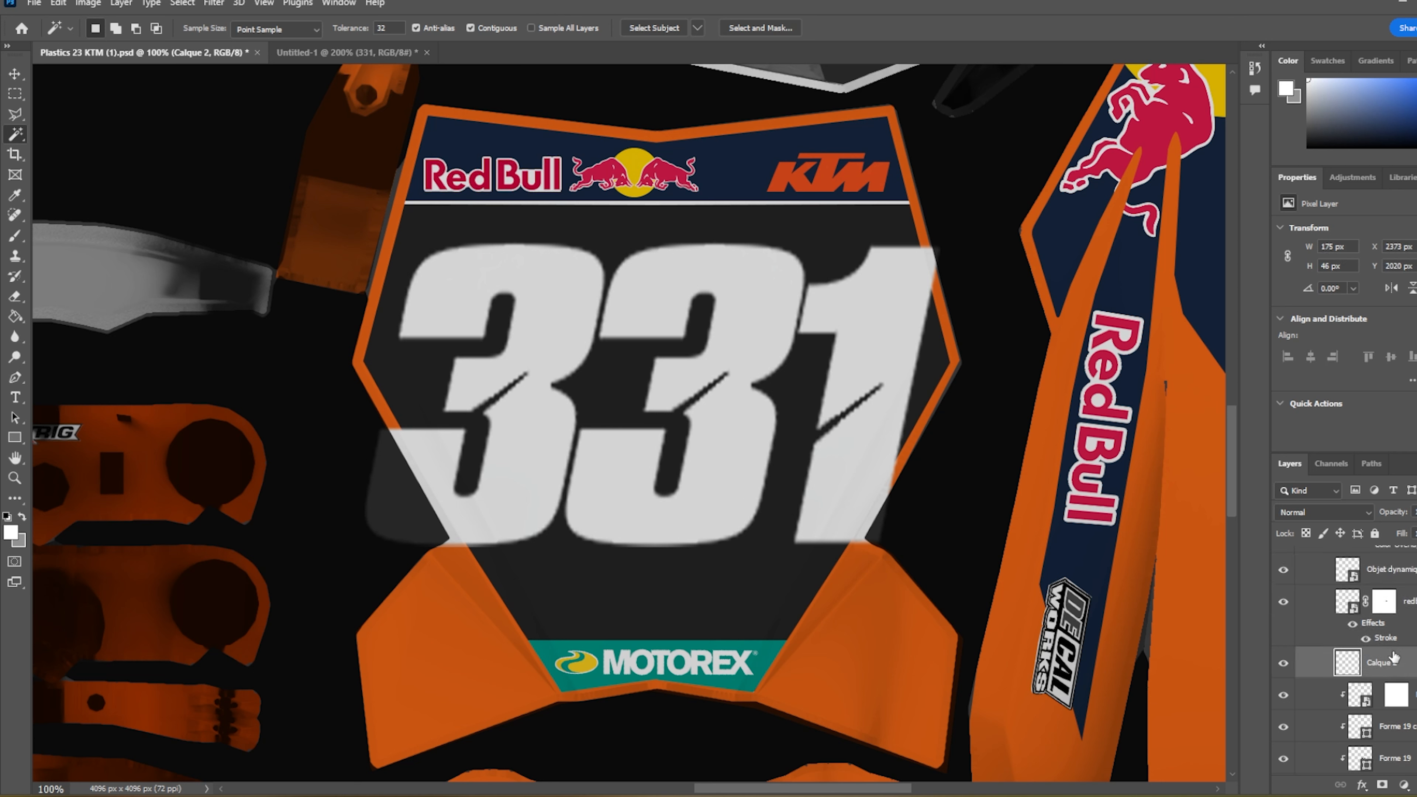
scroll(1393, 657, up, 2)
scroll(1393, 616, down, 6)
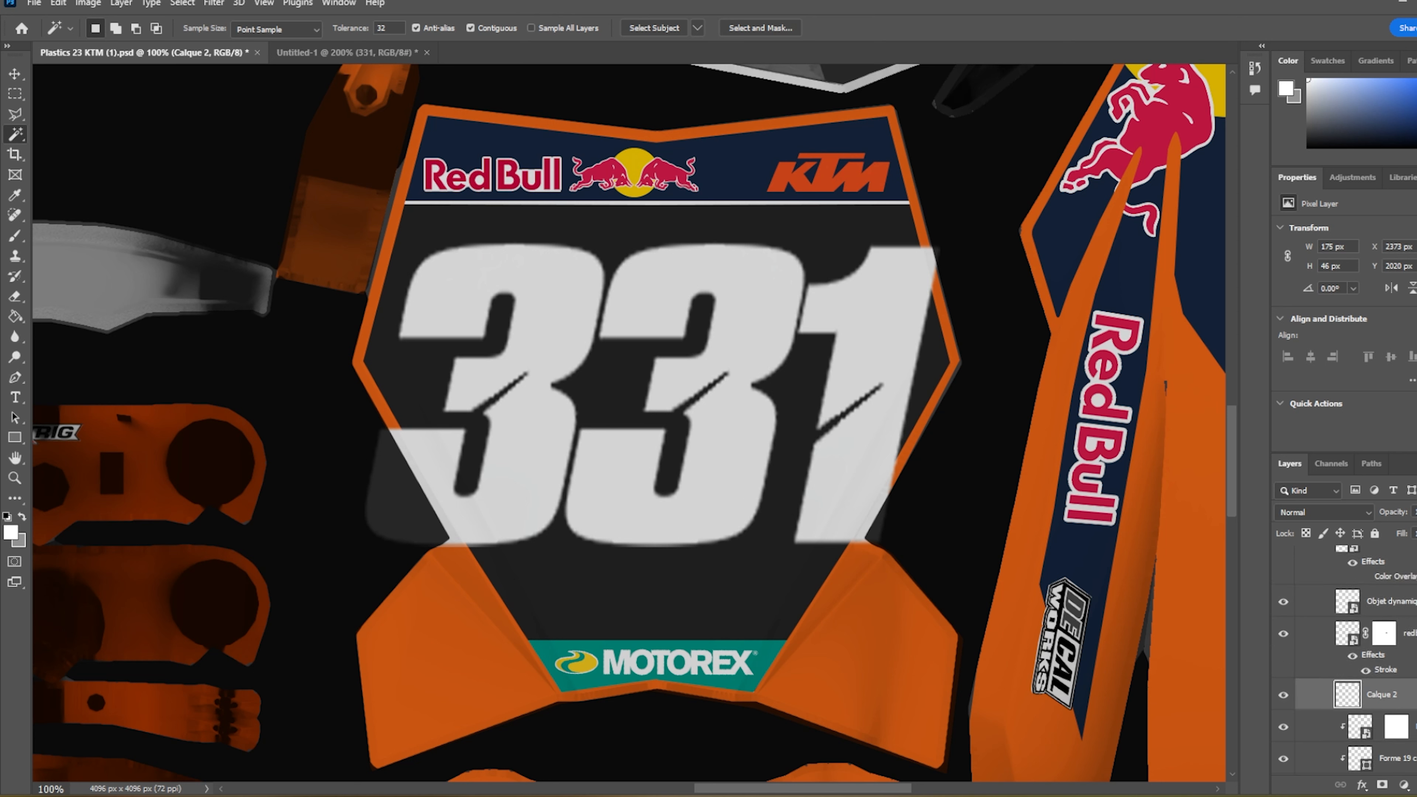
click(1393, 694)
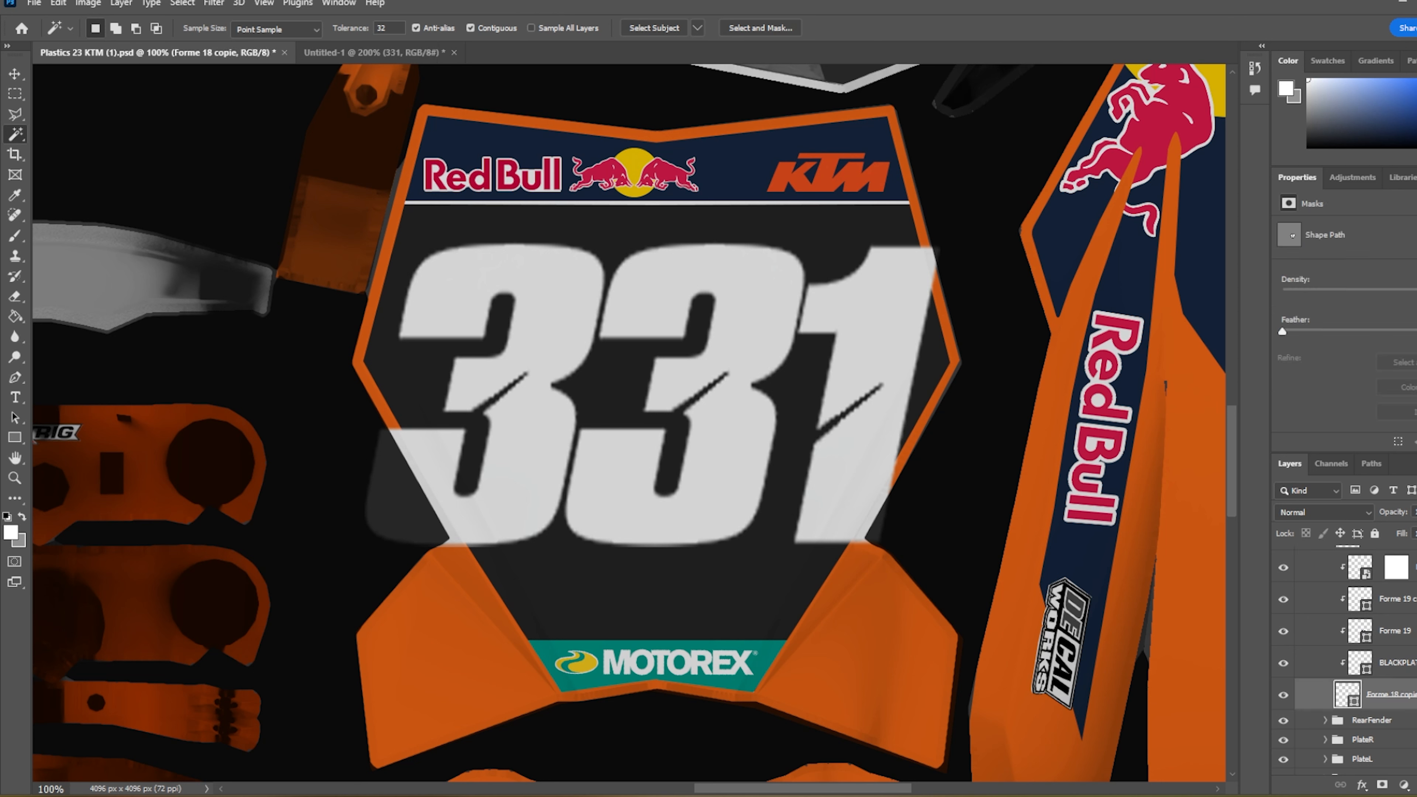
- Add a new layer above Forme 18 copie and outline the front plate's black number area with the Polygonal Lasso
key(ctrl+shift+alt+n)
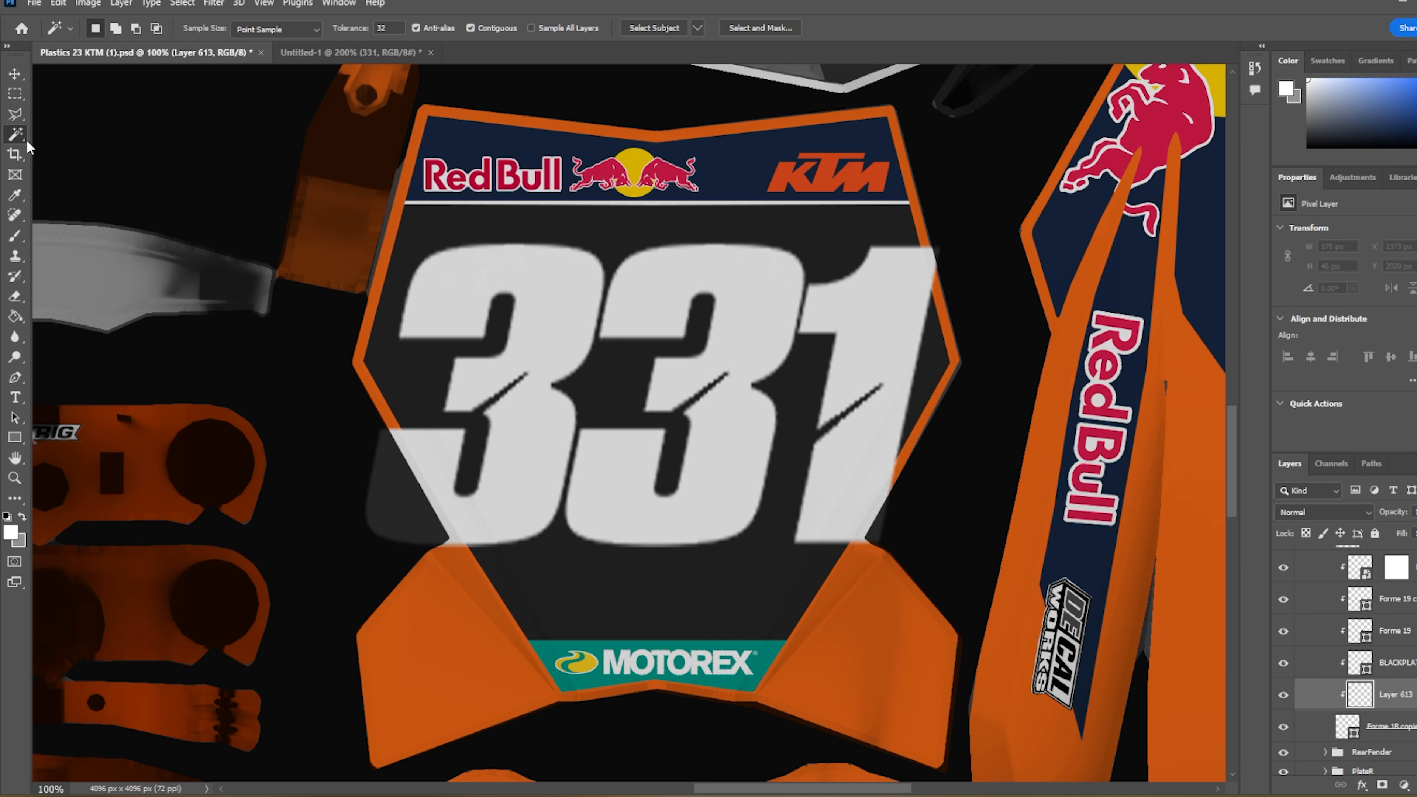
click(20, 115)
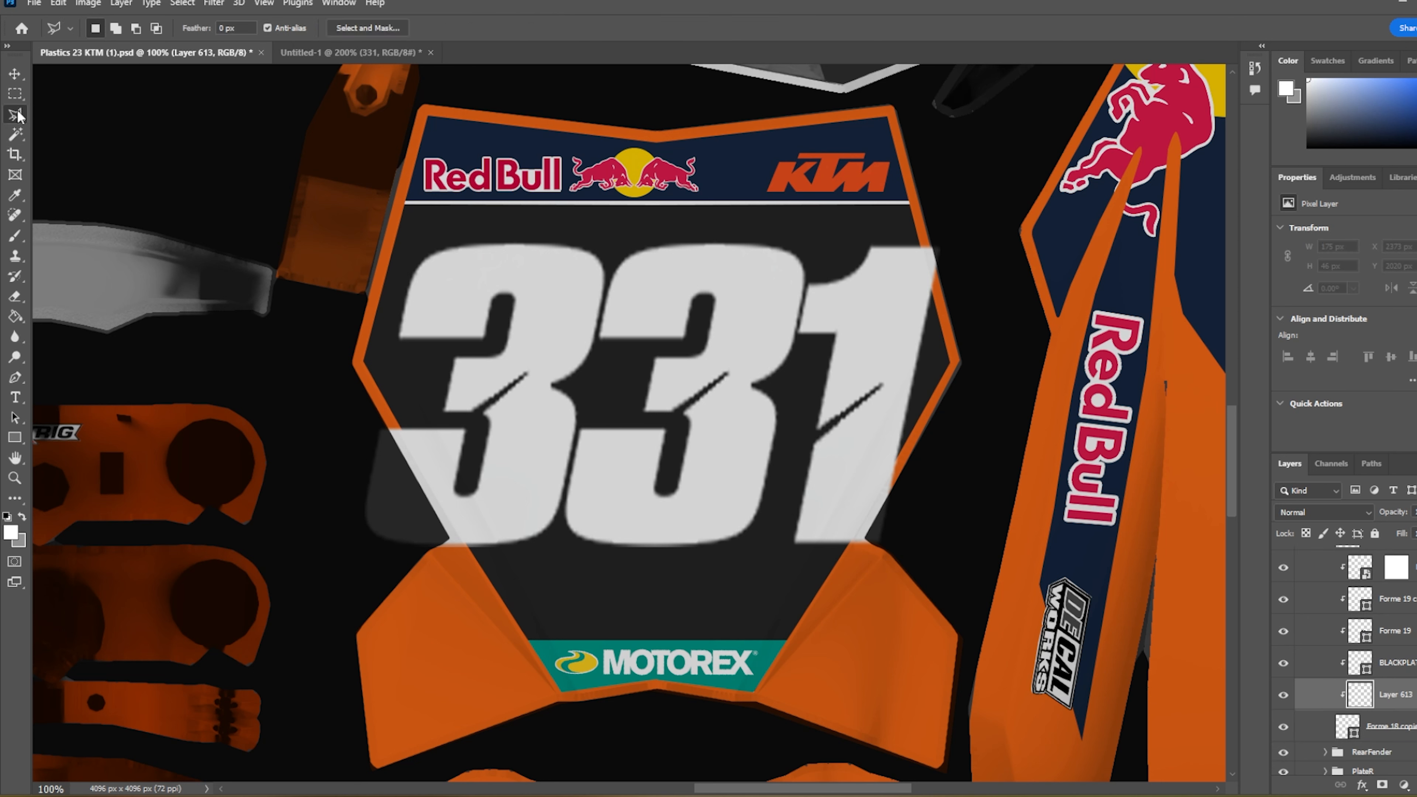
click(406, 204)
click(363, 361)
click(542, 661)
click(775, 659)
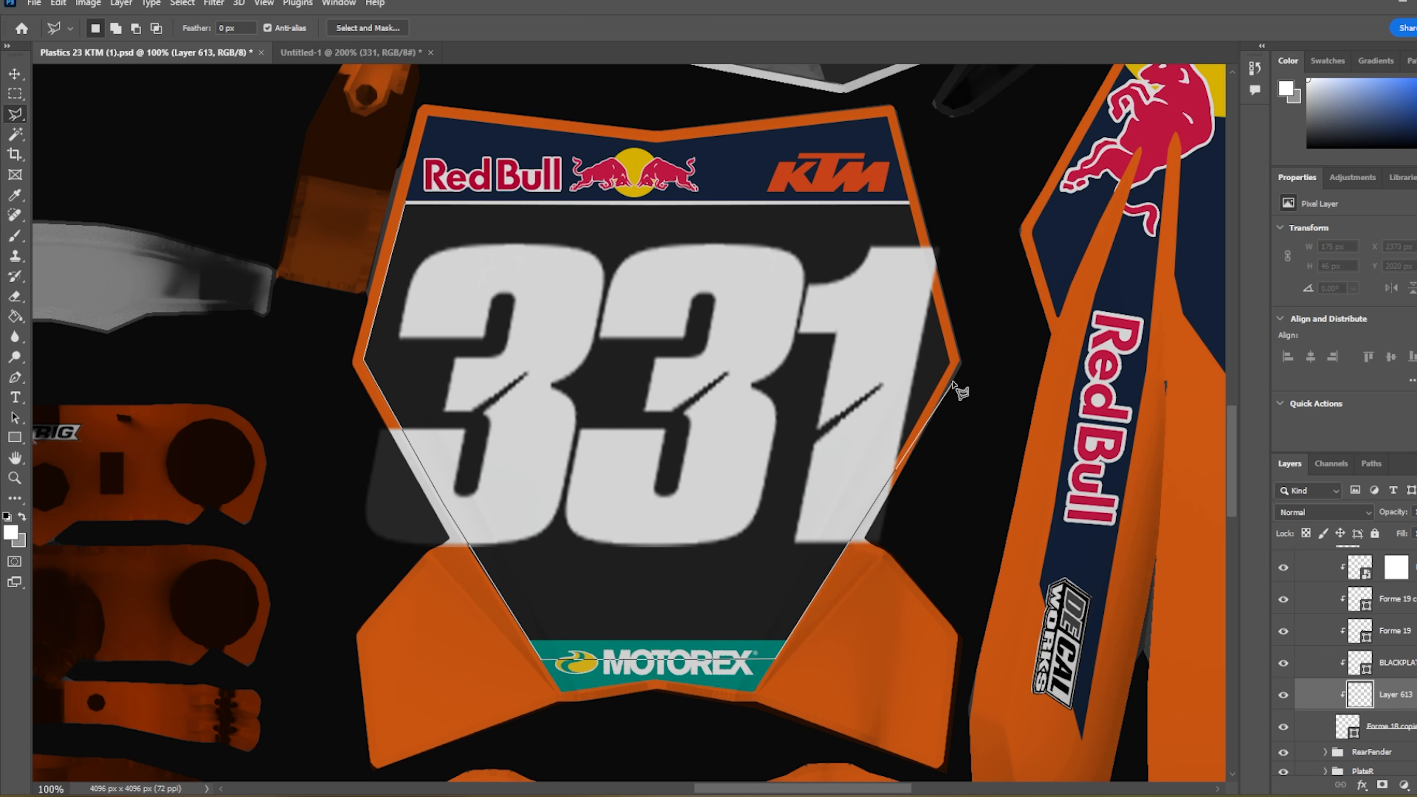
click(951, 367)
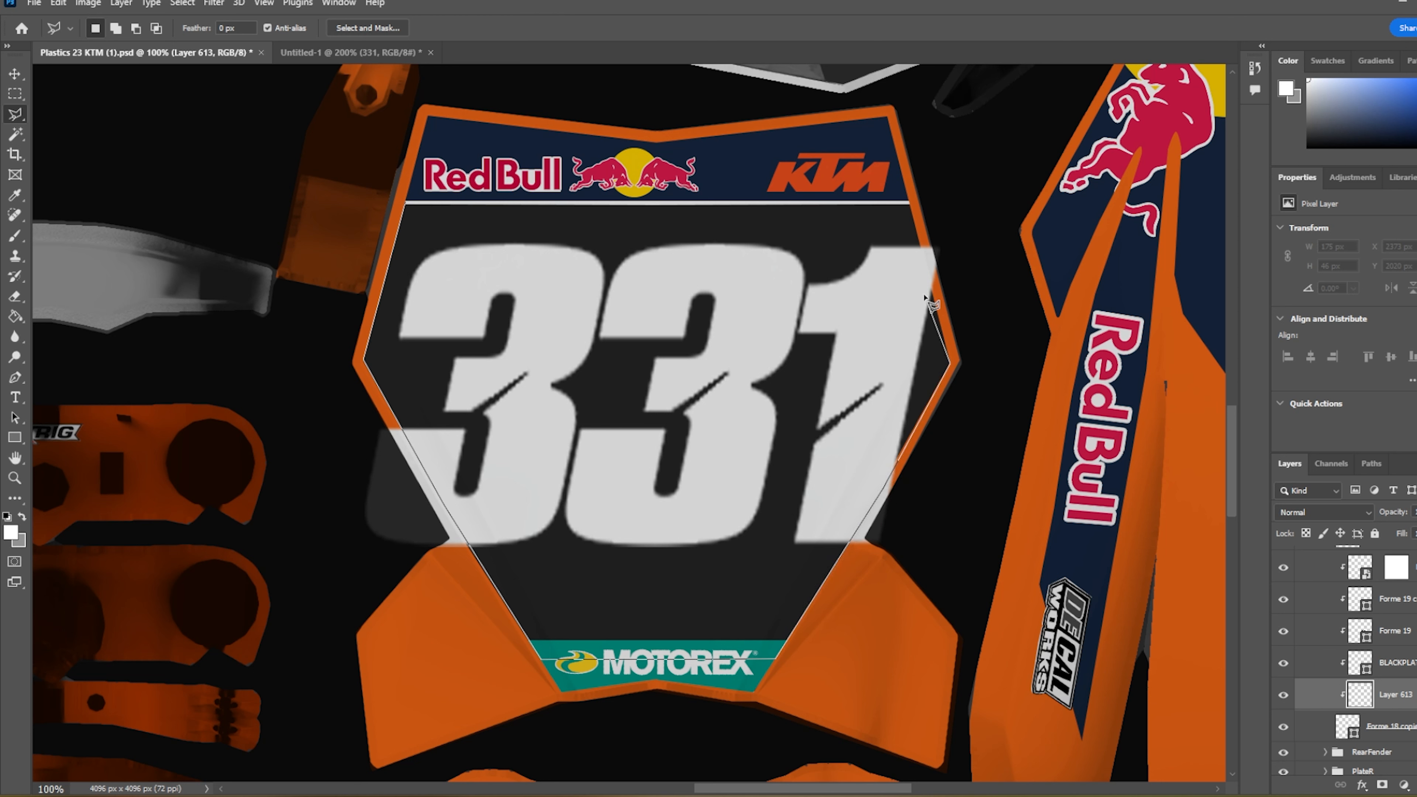
click(911, 204)
click(408, 206)
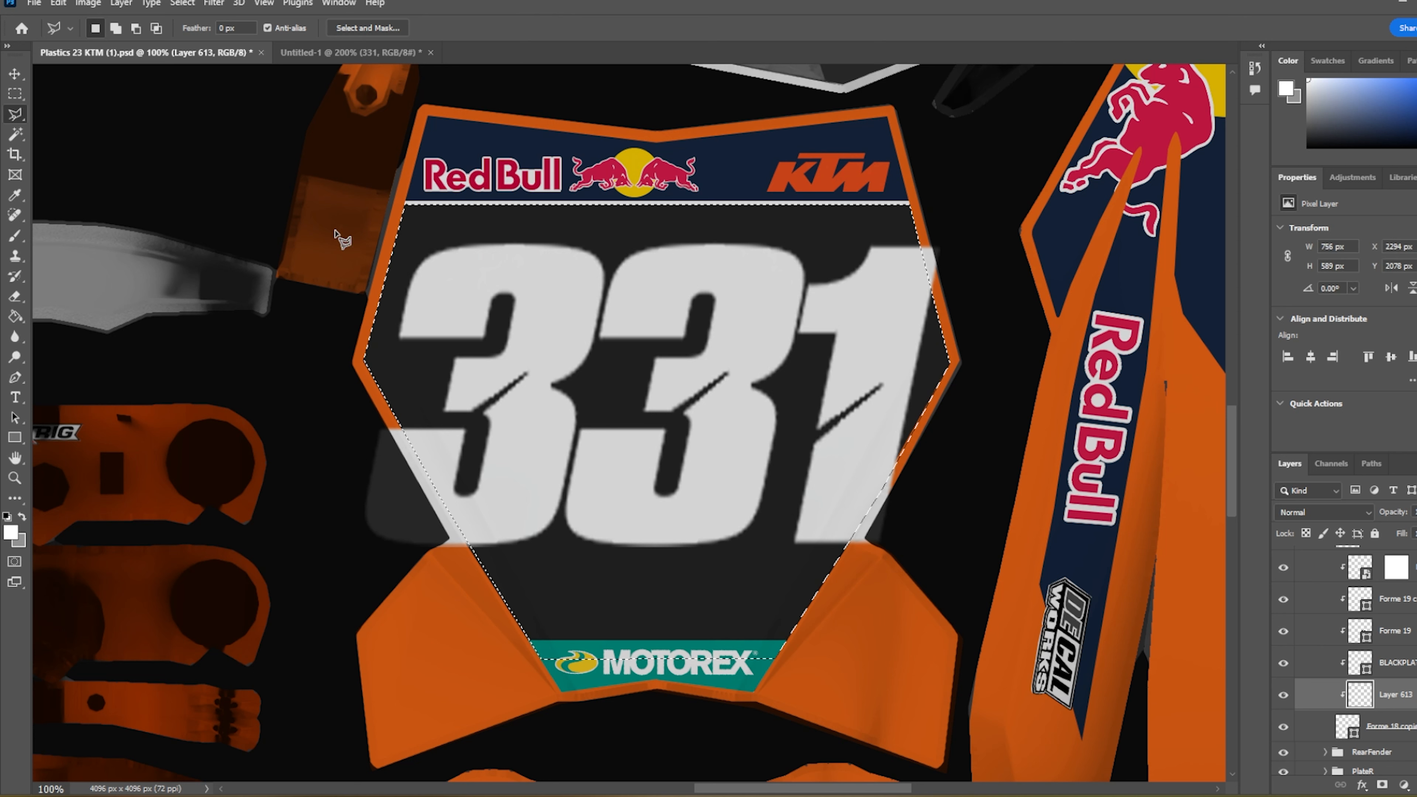
- Replace the clipped layer with a new one directly below the 331 layer, fill the selected plate area with white, and deselect
click(15, 316)
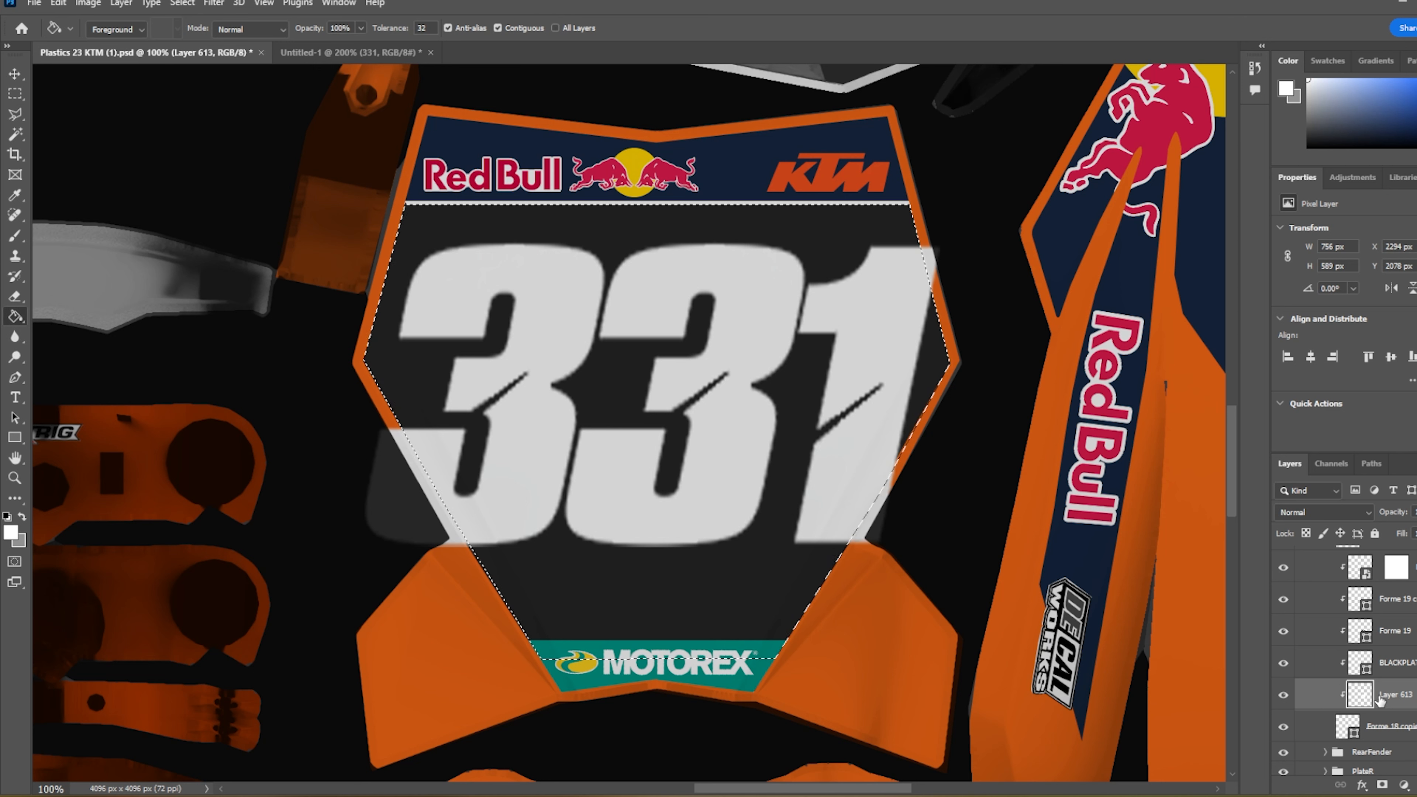
key(Delete)
scroll(1406, 674, up, 7)
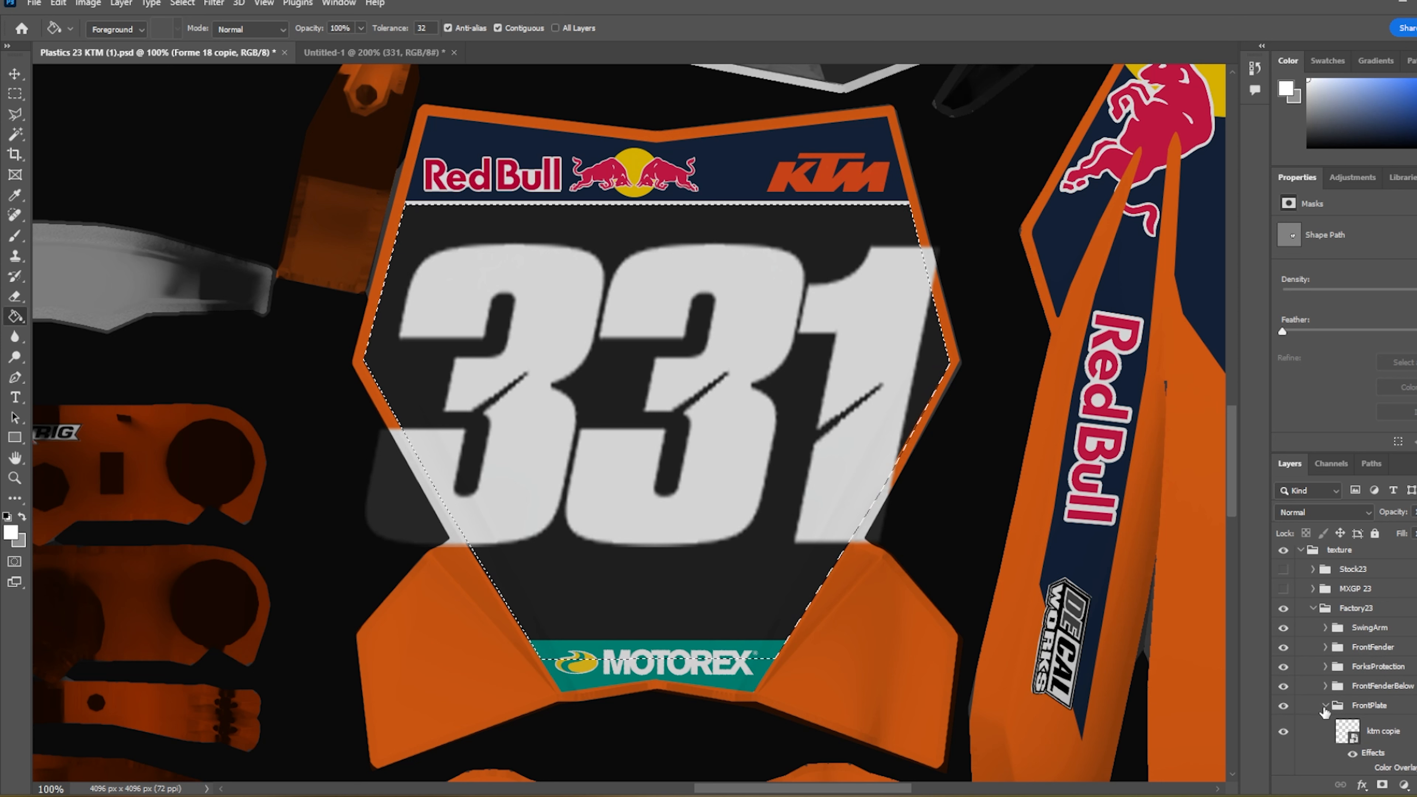
click(1325, 707)
scroll(1316, 692, up, 3)
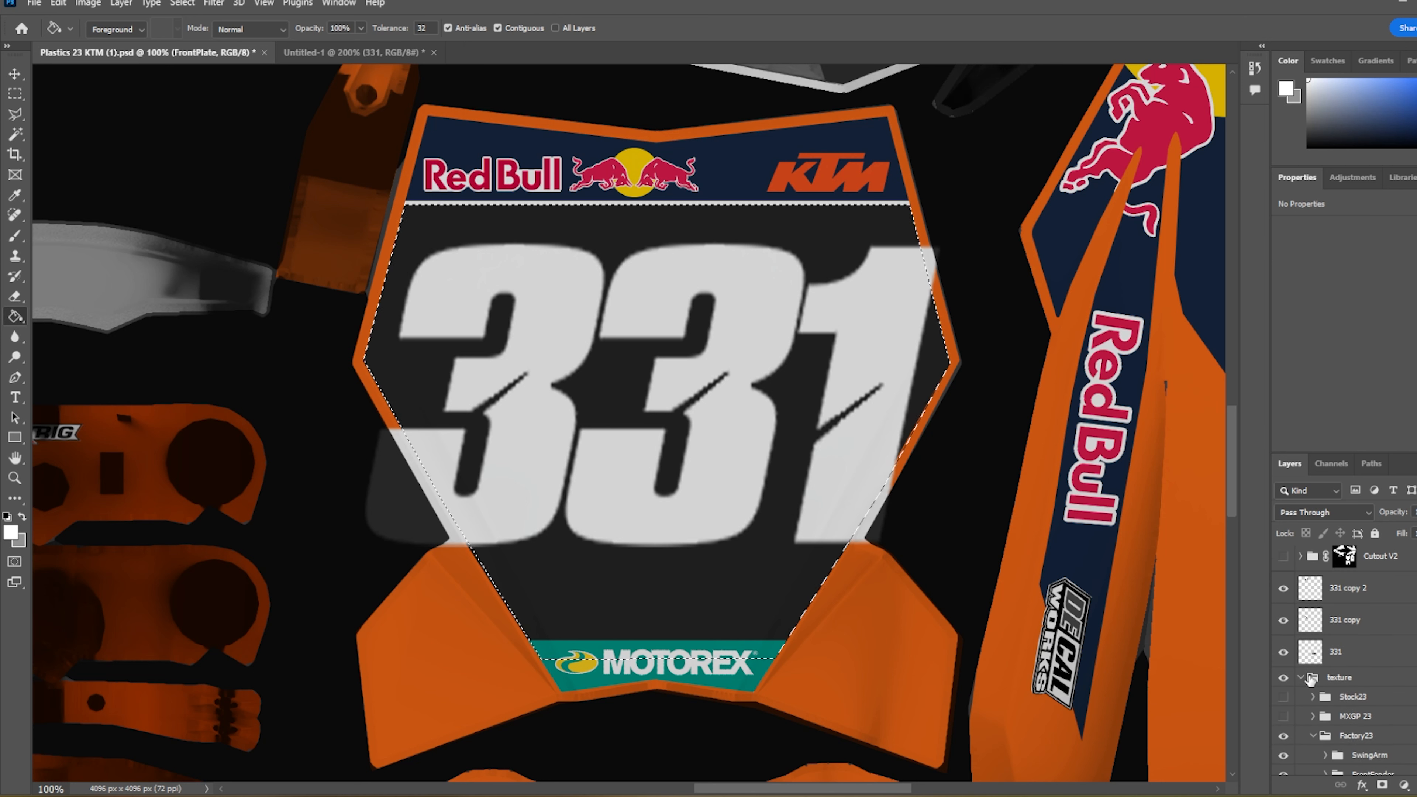
click(1362, 660)
click(1416, 785)
drag(1383, 655, 1382, 683)
click(789, 496)
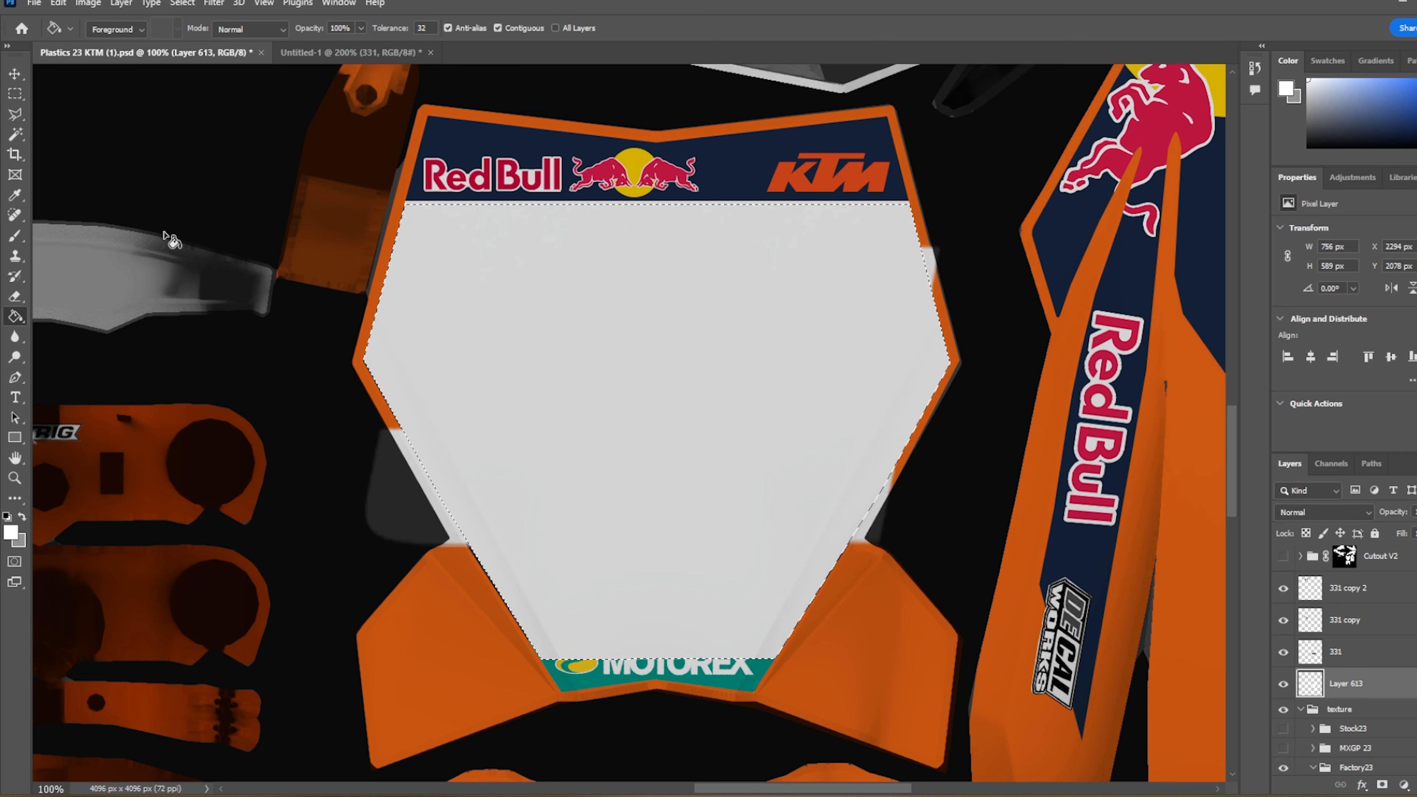
key(ctrl+d)
- Apply a Color Overlay to the white plate fill on Layer 613, using near-black #101010
click(15, 94)
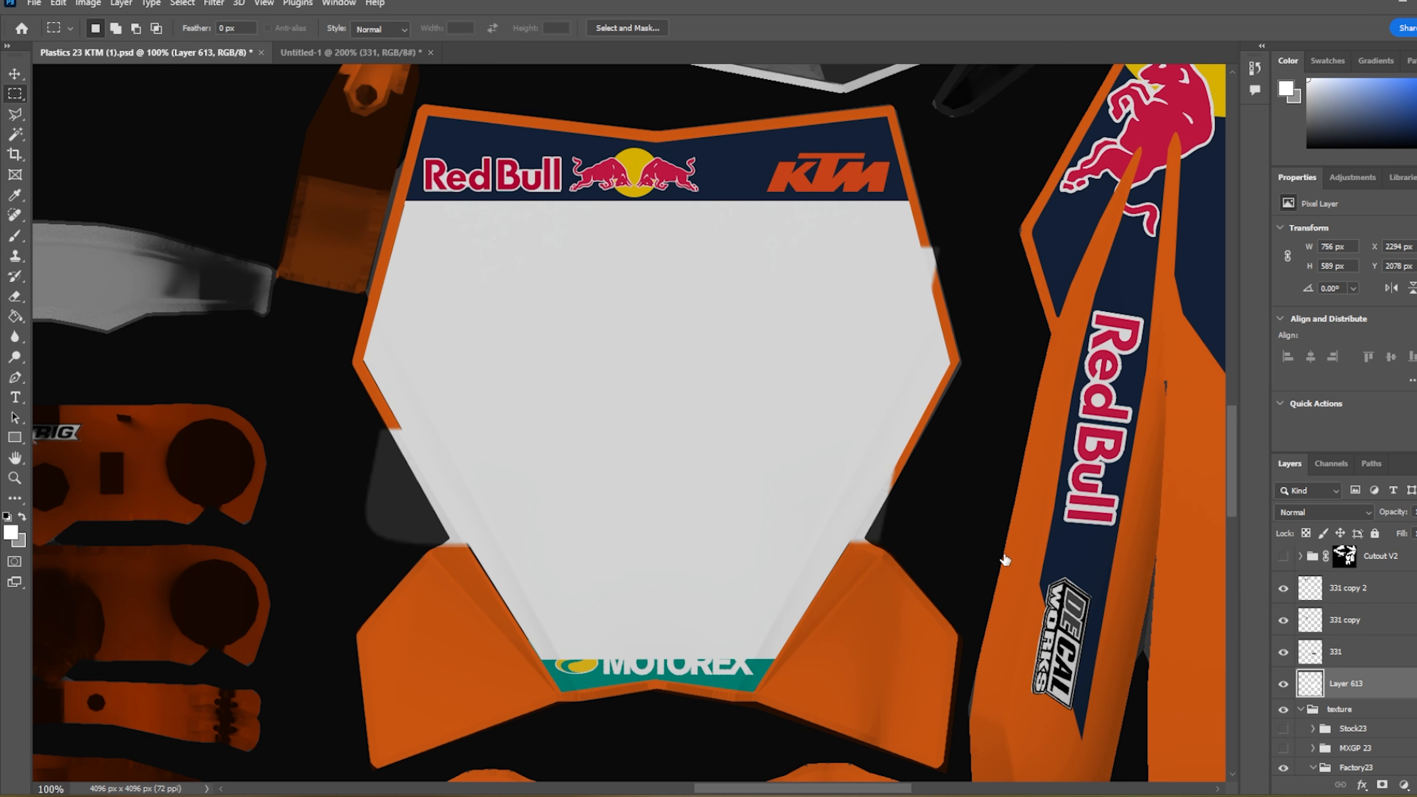
click(750, 489)
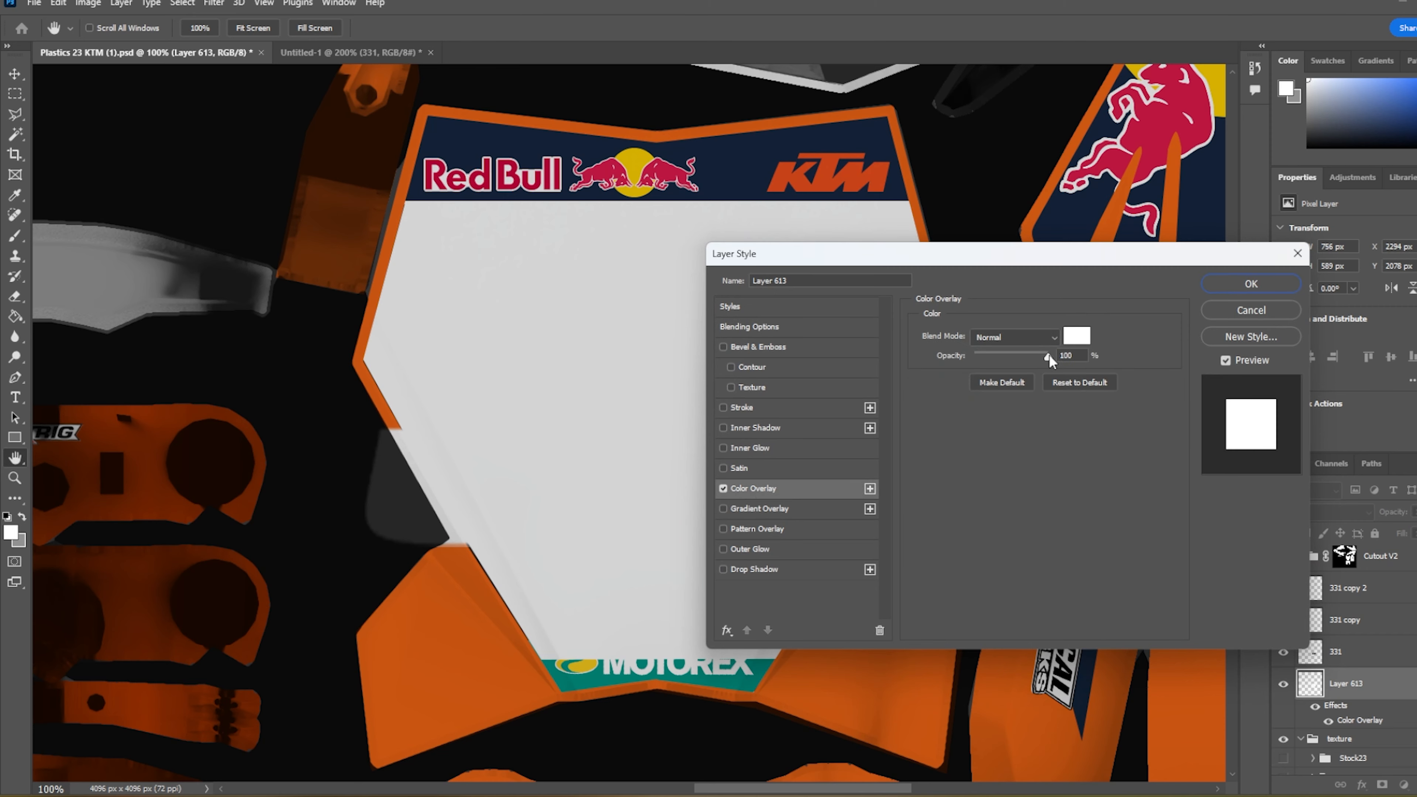
click(1076, 347)
click(1125, 658)
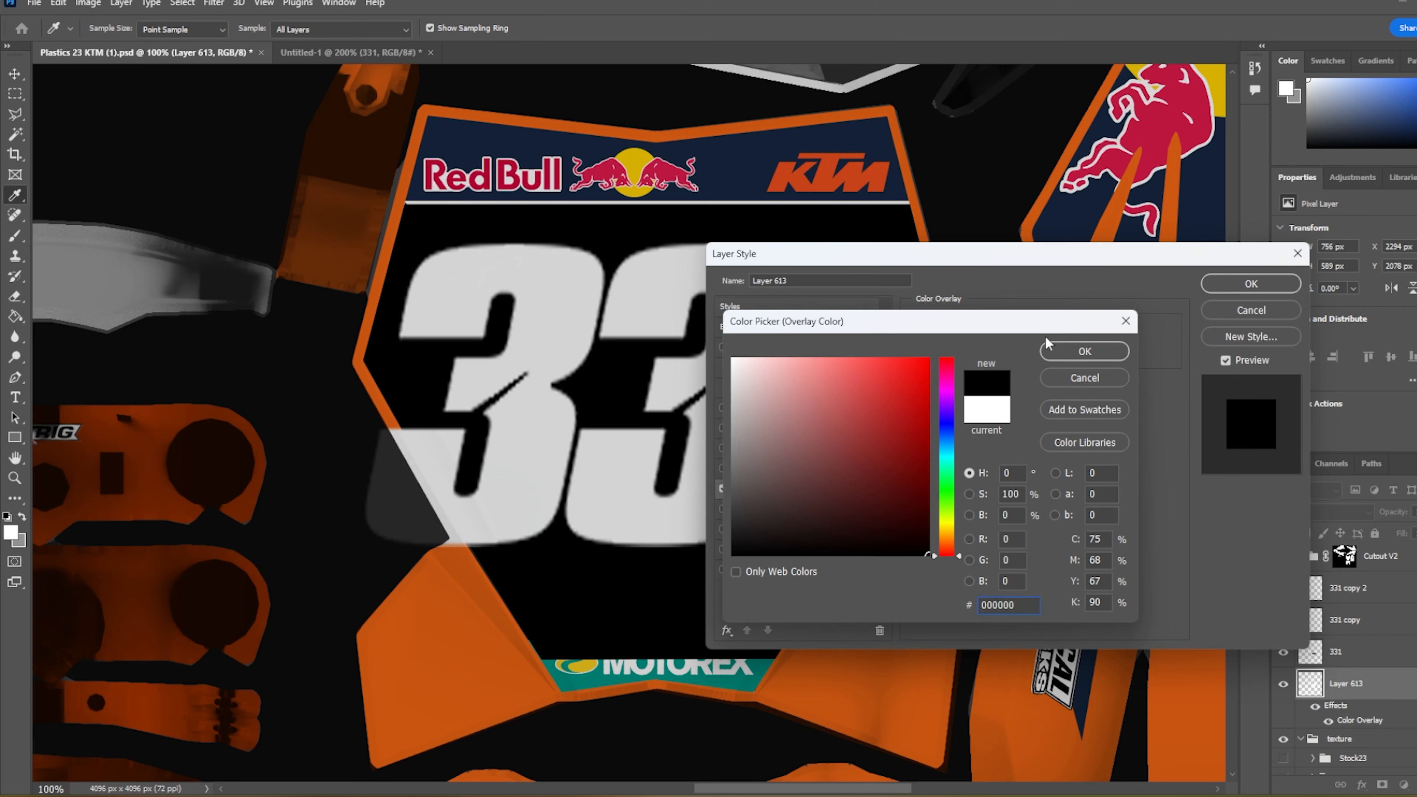
click(1063, 351)
click(1085, 337)
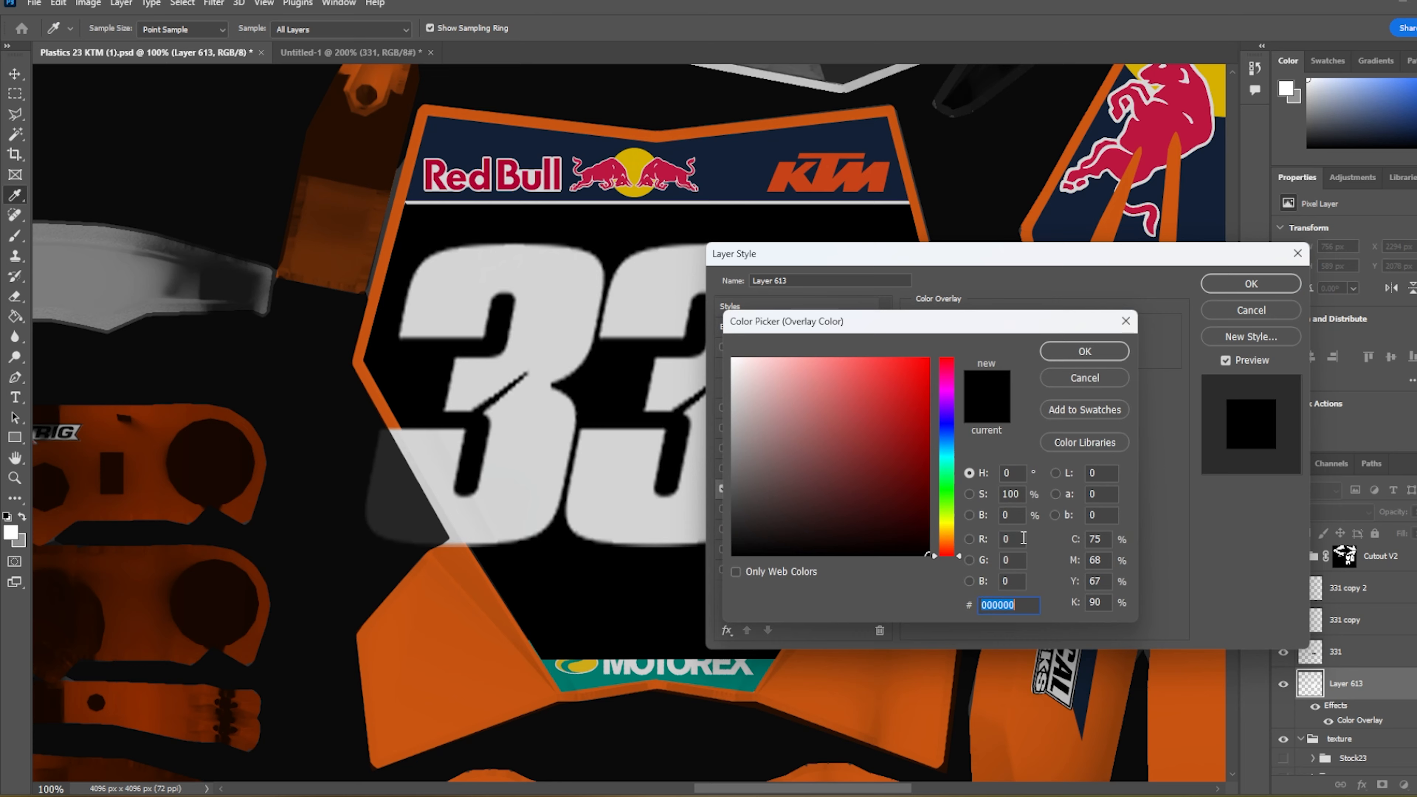
drag(898, 550, 716, 543)
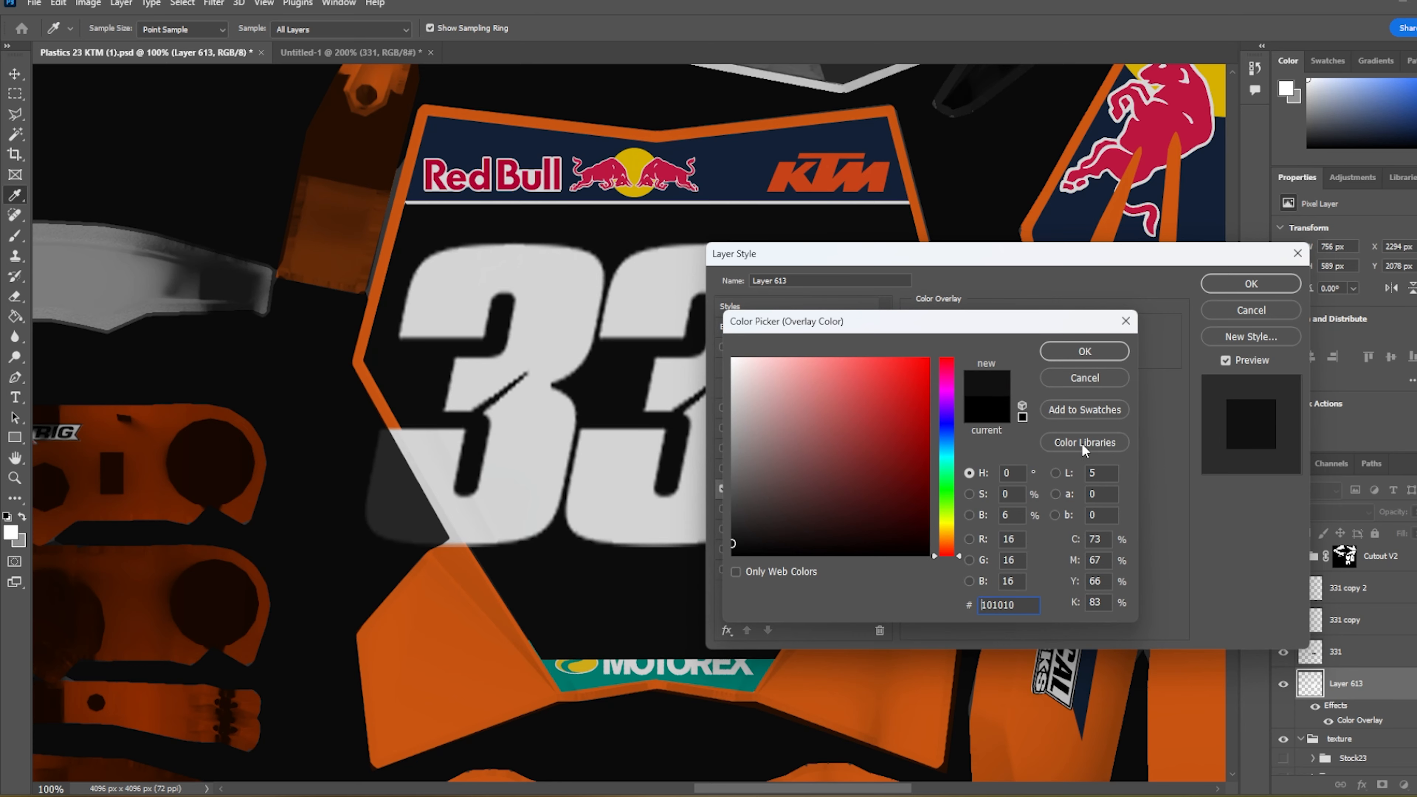
click(1083, 357)
click(1251, 283)
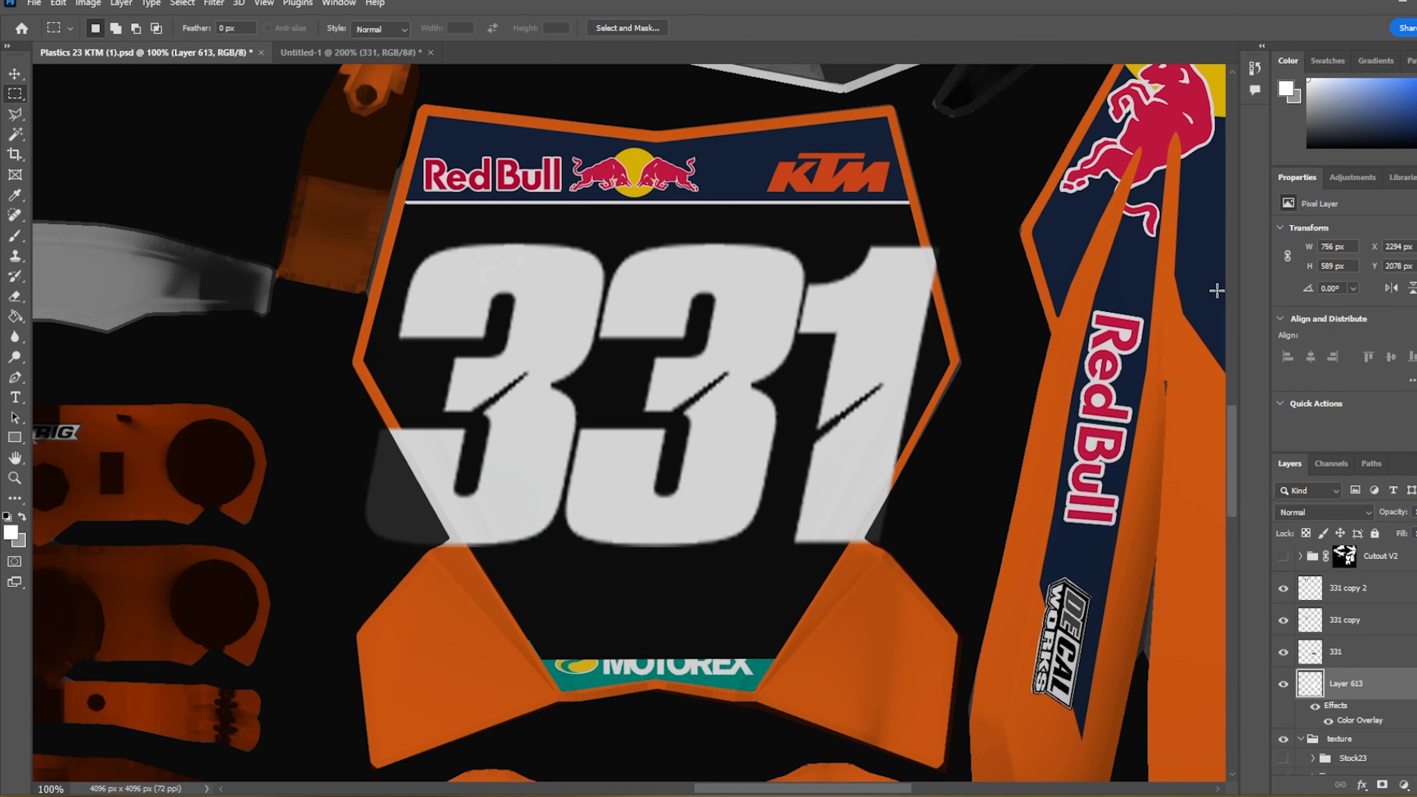
- Select the plate fill on Layer 613, invert the selection, and erase the 331 layer's parts that extend beyond the plate
click(17, 140)
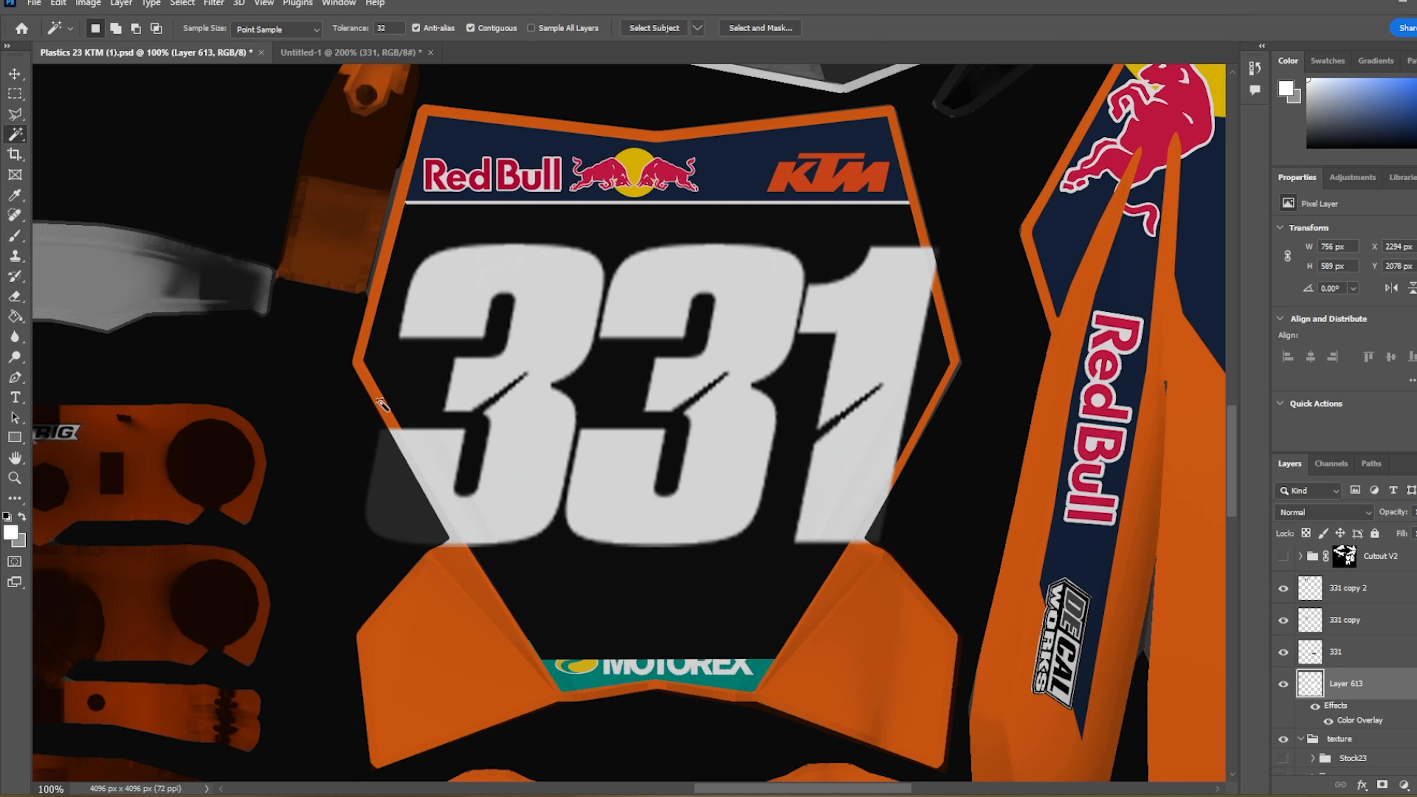
click(721, 576)
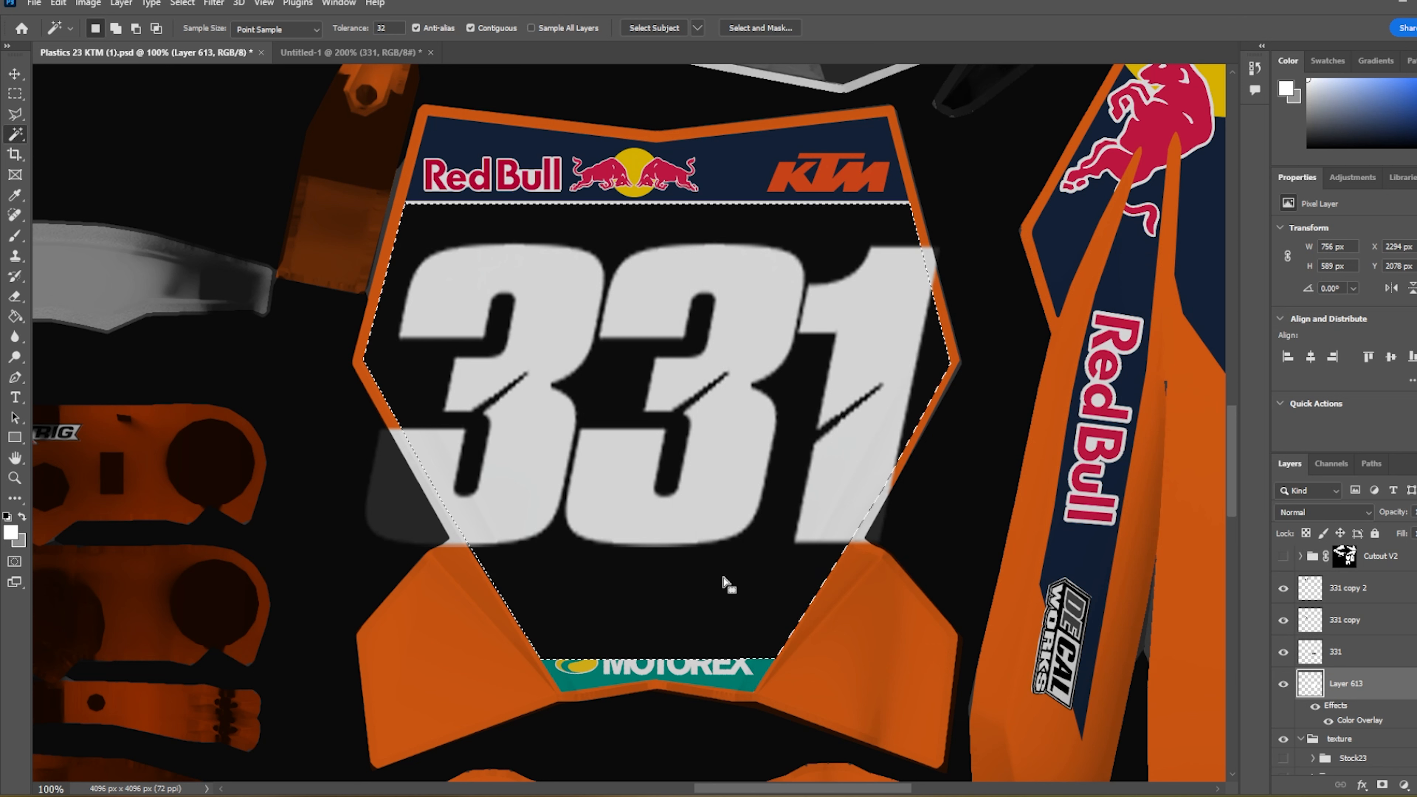
right_click(631, 566)
click(704, 356)
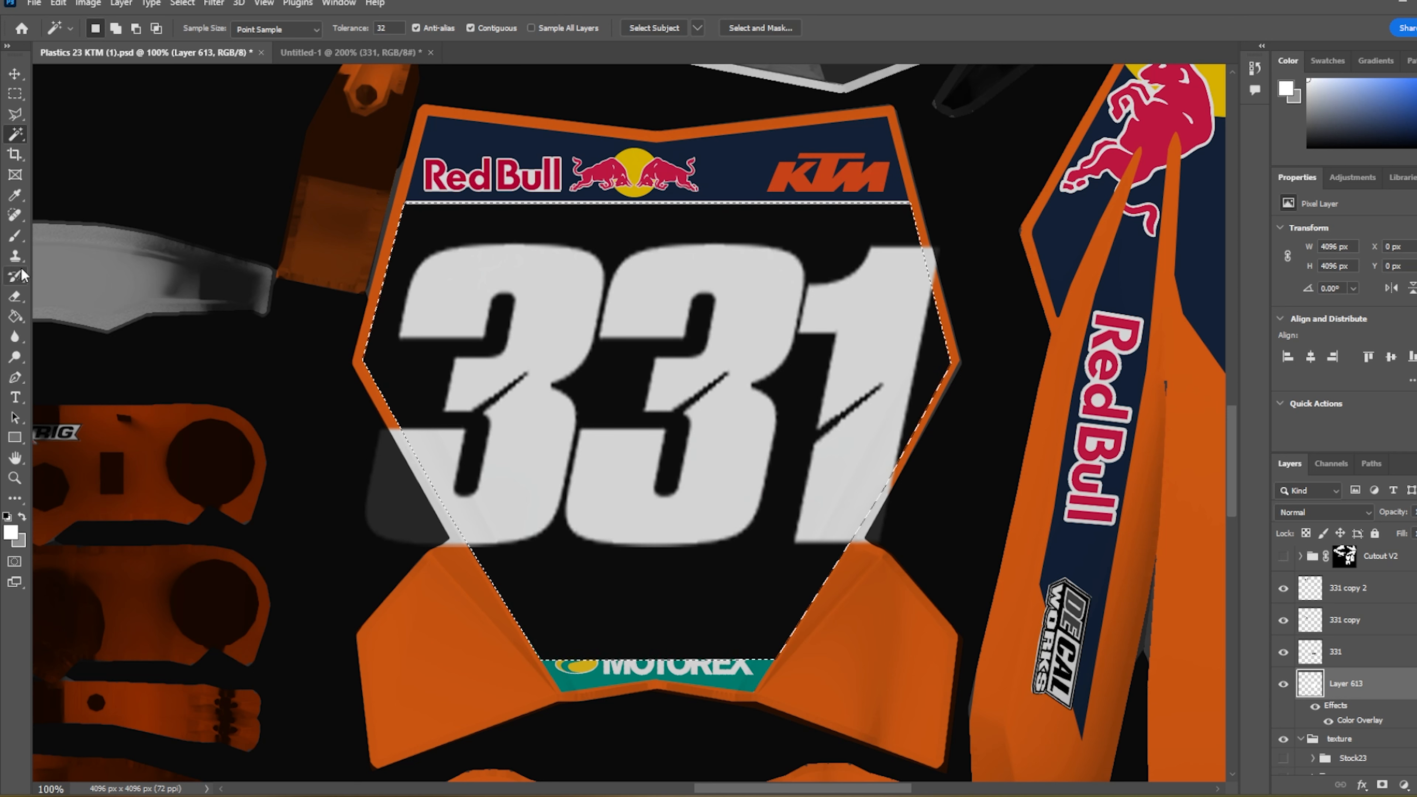
click(15, 297)
click(1378, 652)
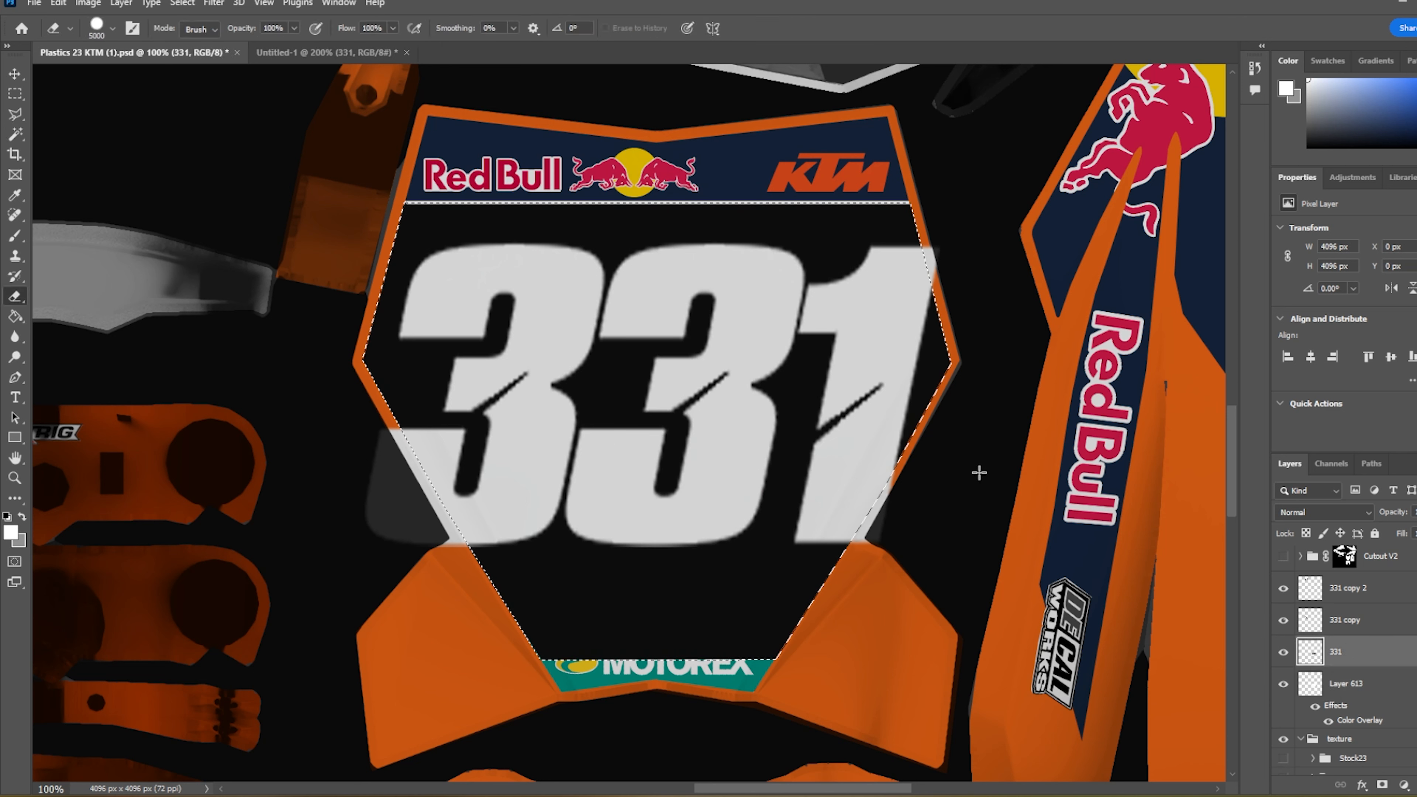
click(893, 491)
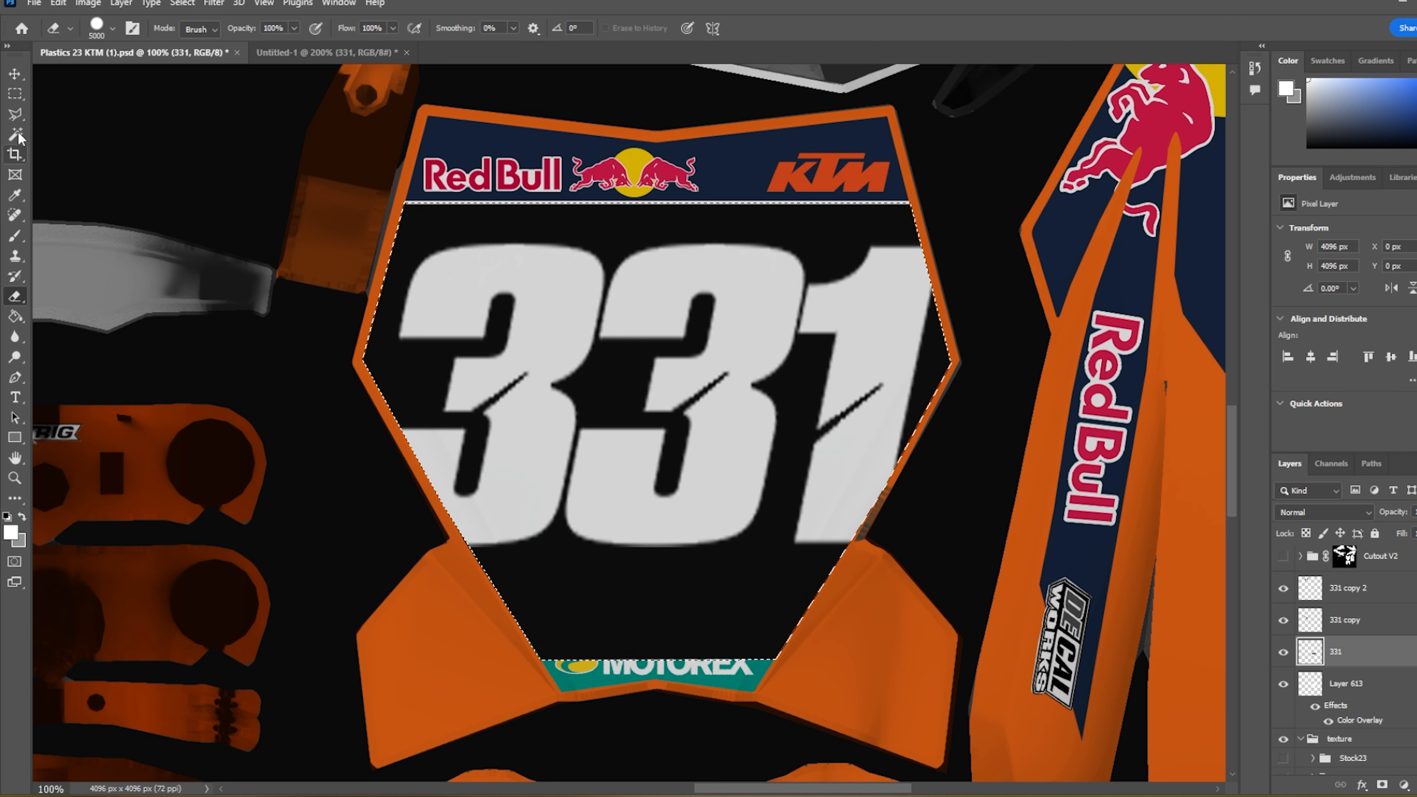
- Clear the selection and delete the plate fill layer, Layer 613
click(15, 93)
click(609, 455)
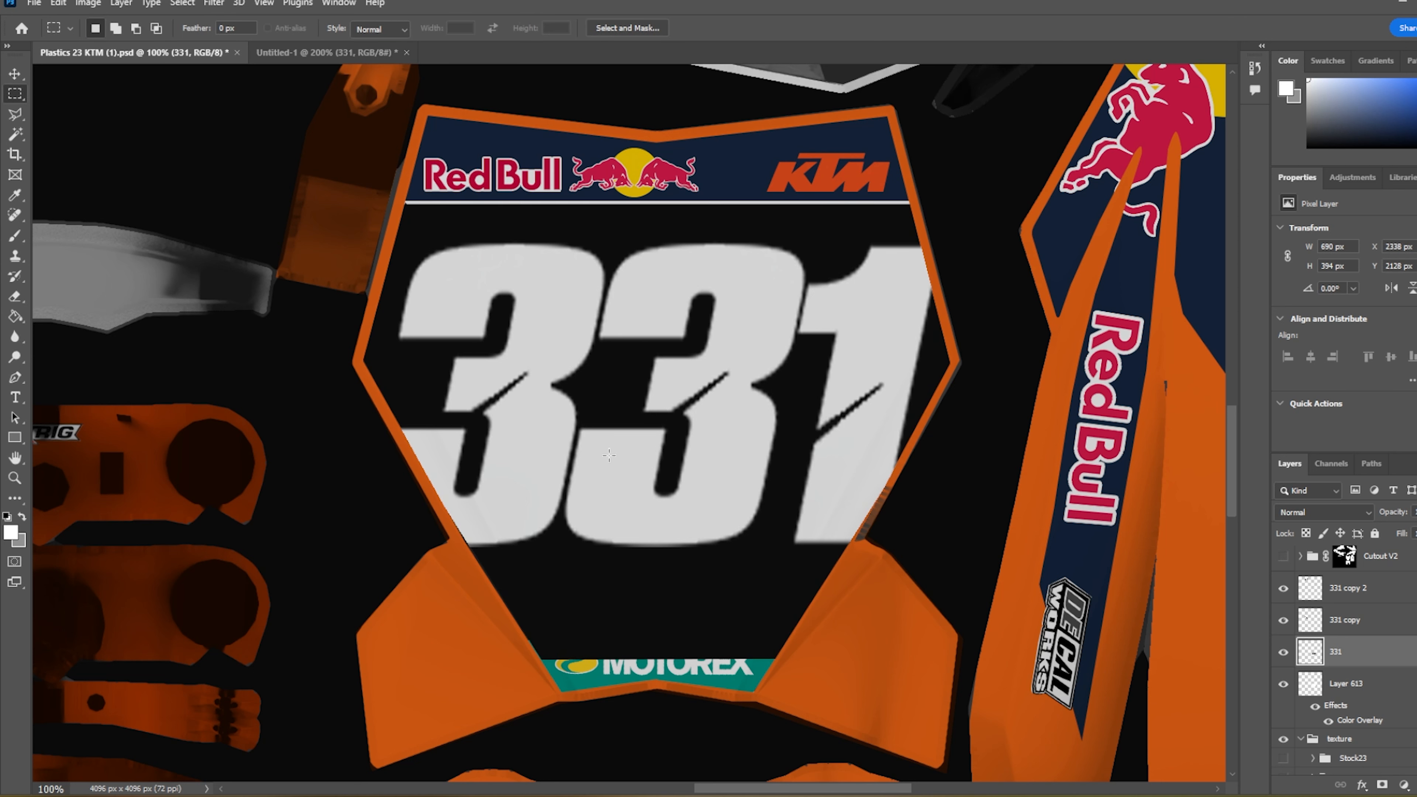
click(1406, 686)
key(Delete)
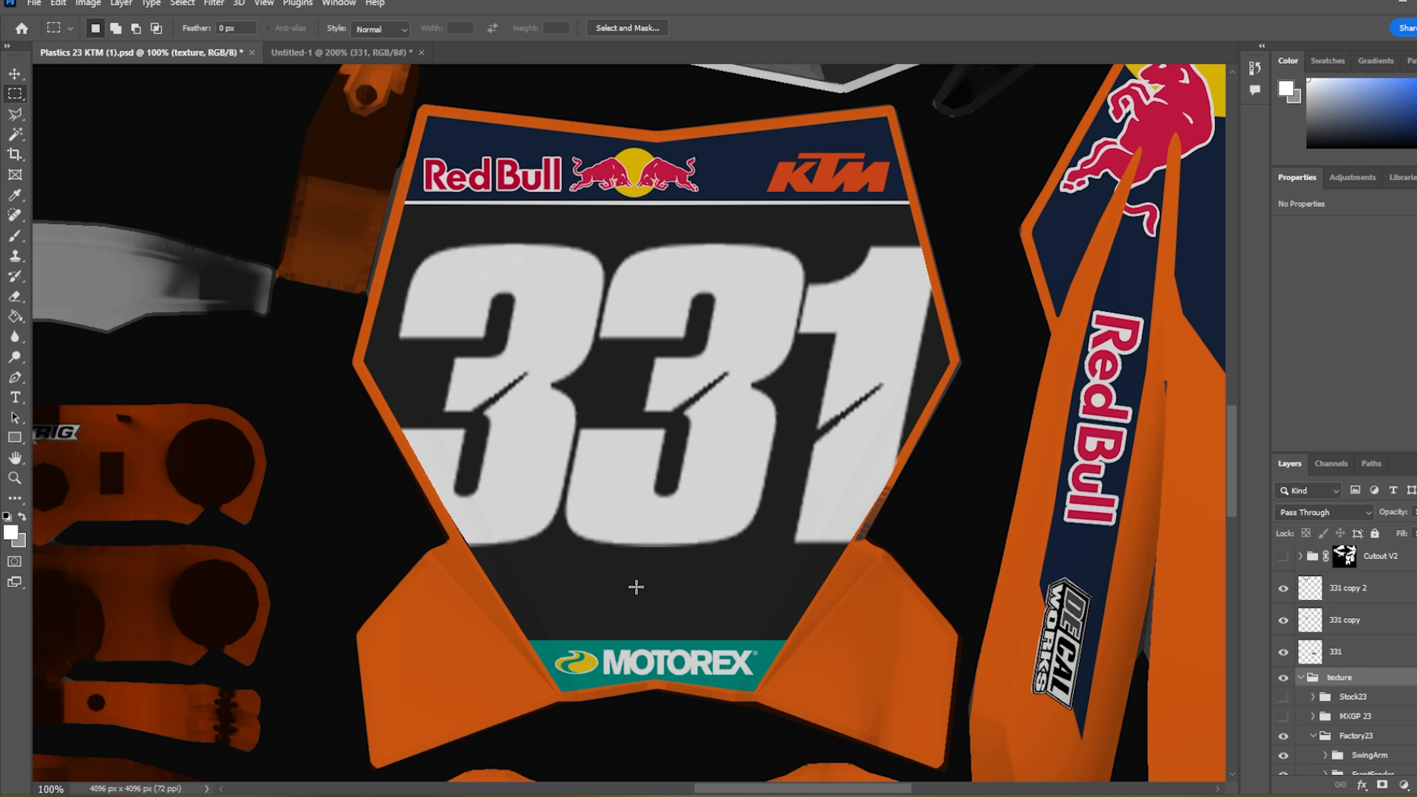
- Examine the trimmed edge of the 331 number along the front plate's orange border, then view the whole texture
click(15, 478)
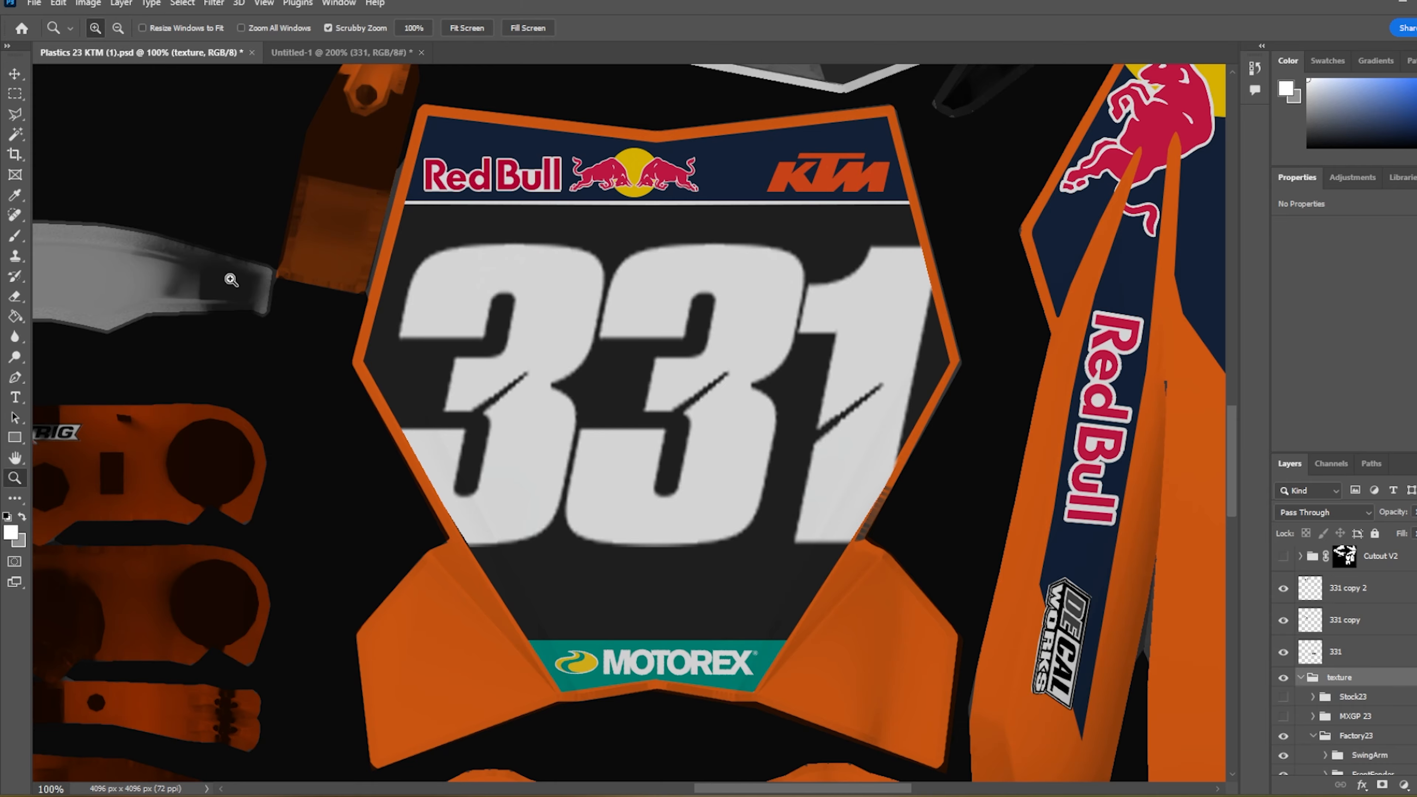
click(390, 480)
click(441, 542)
click(118, 29)
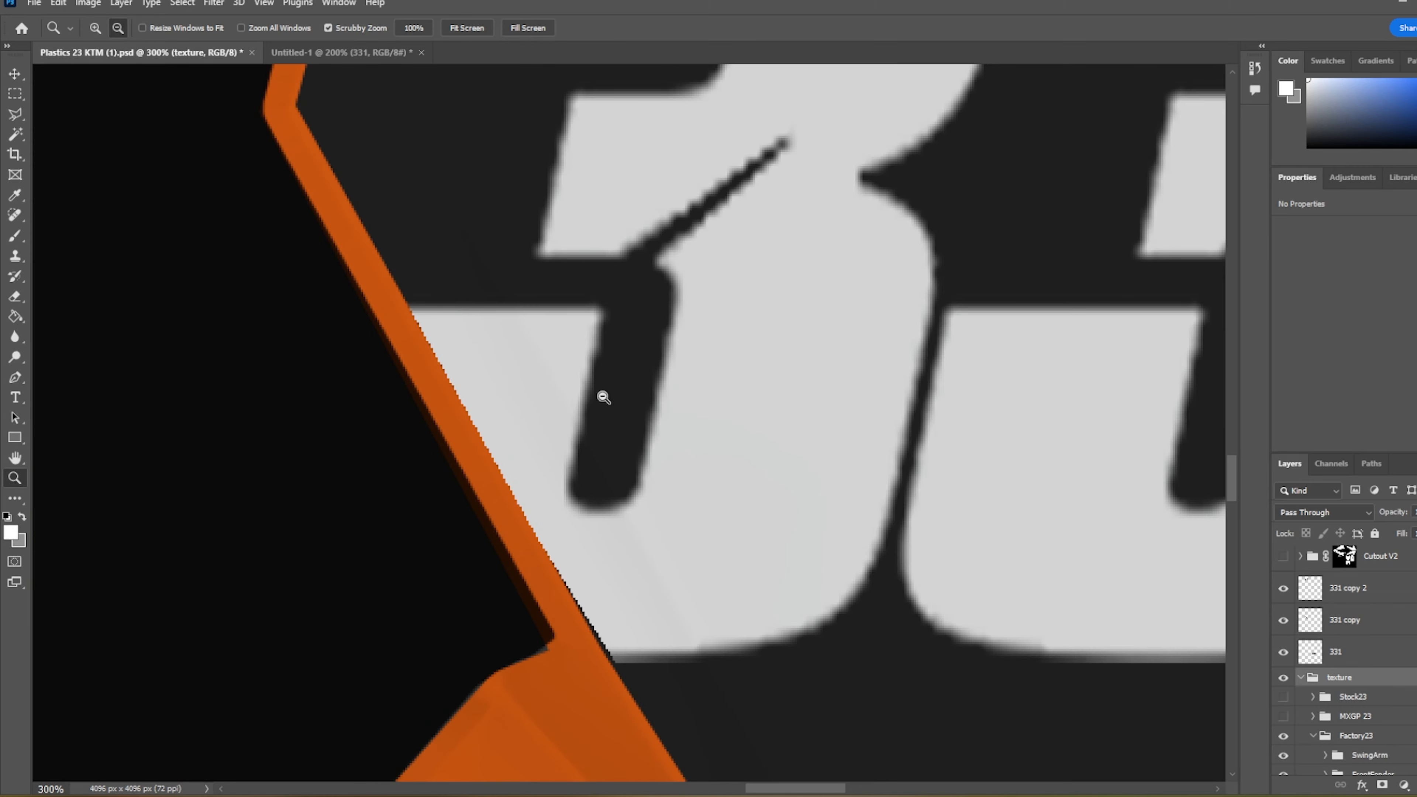
click(679, 422)
click(679, 421)
click(678, 422)
click(679, 422)
click(679, 422)
click(679, 423)
click(679, 422)
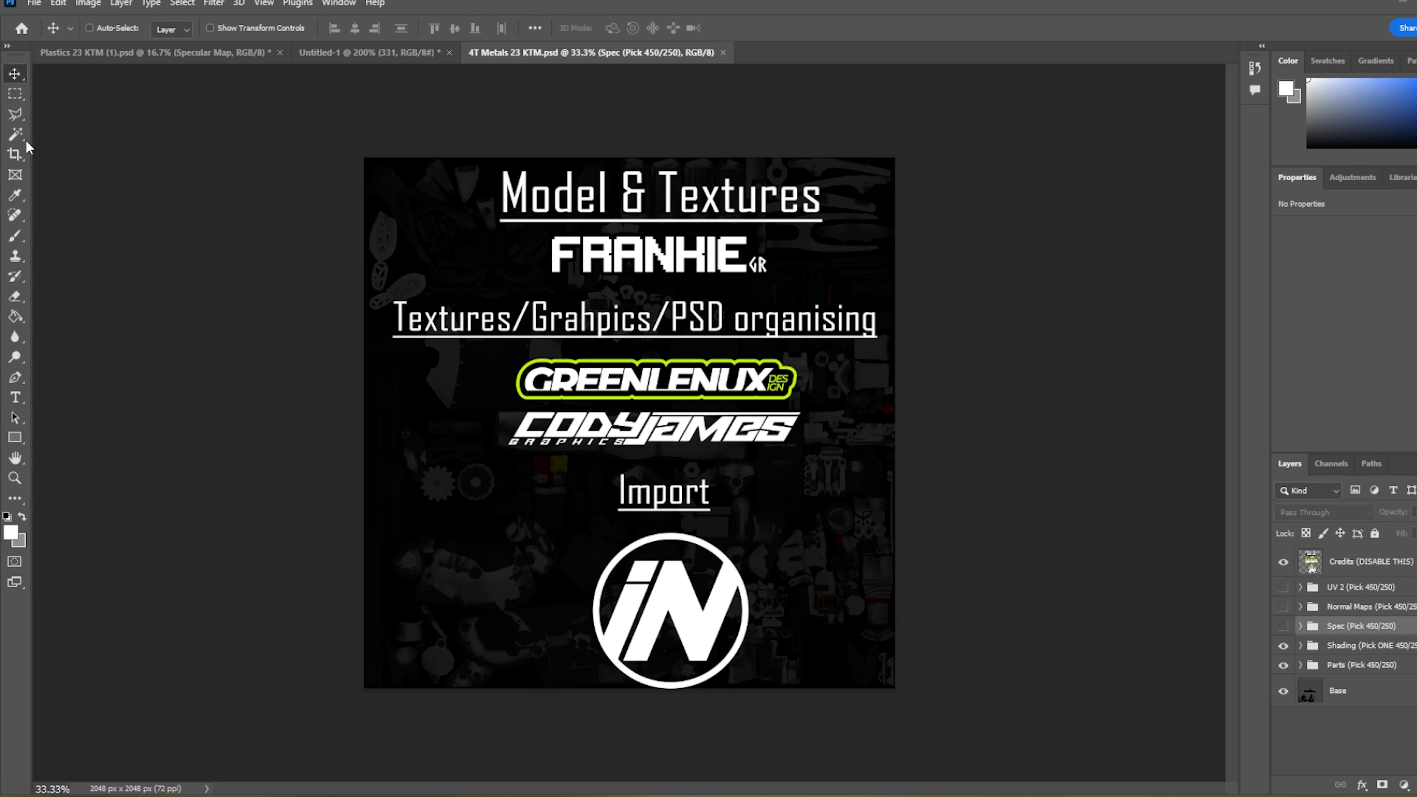
- In 4T Metals 23 KTM.psd, hide the Credits layer and switch the visible Parts subgroup from 450 to 250
click(1283, 561)
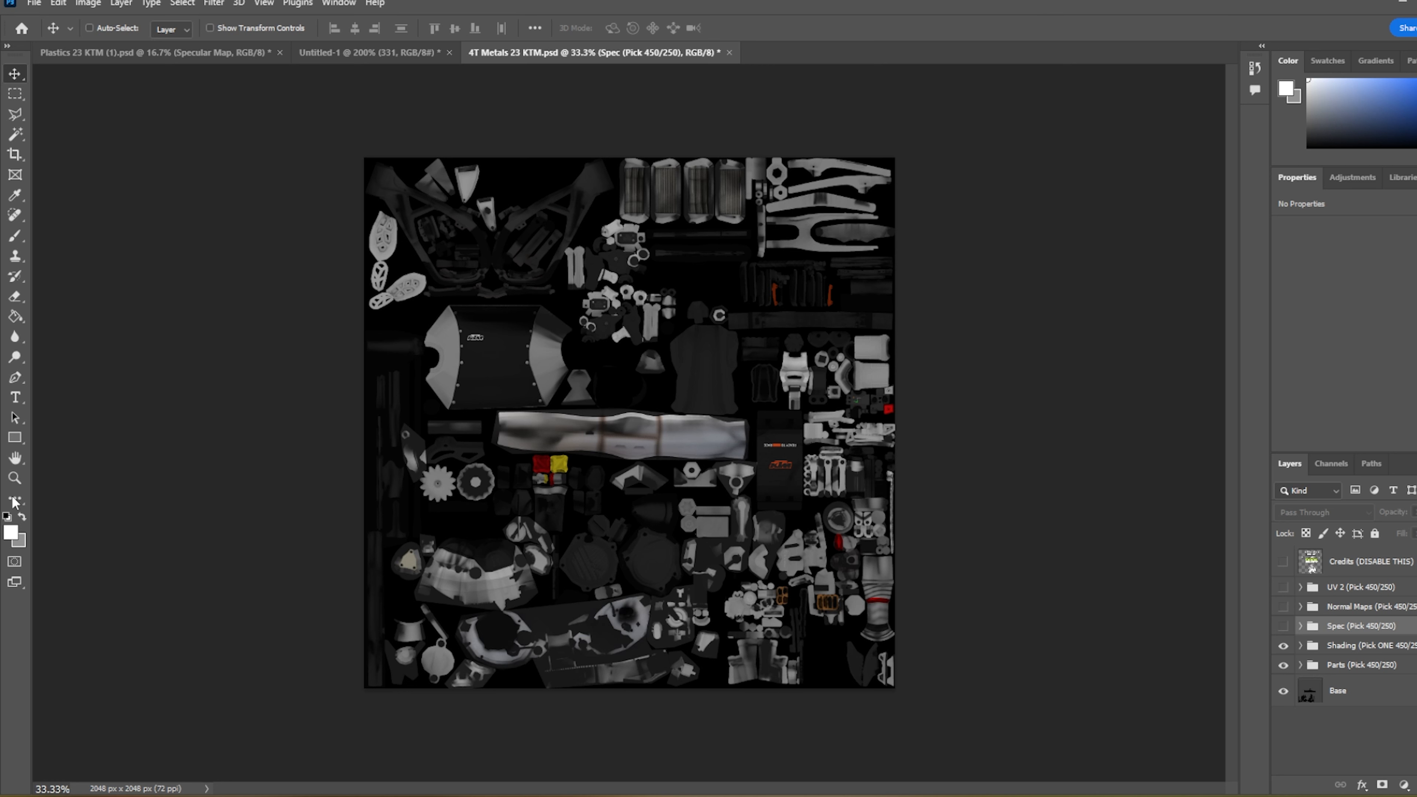
click(14, 478)
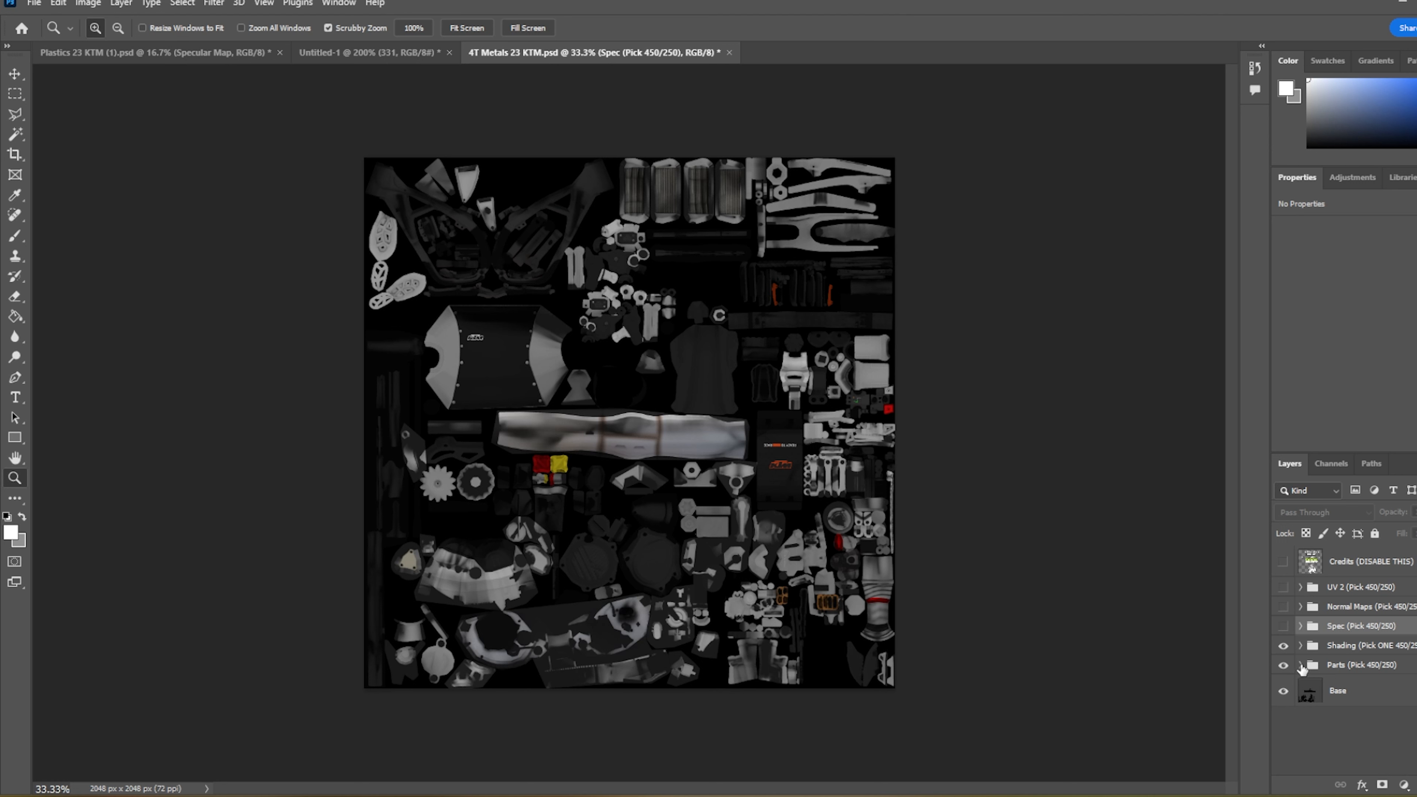
click(1301, 666)
scroll(1317, 671, down, 3)
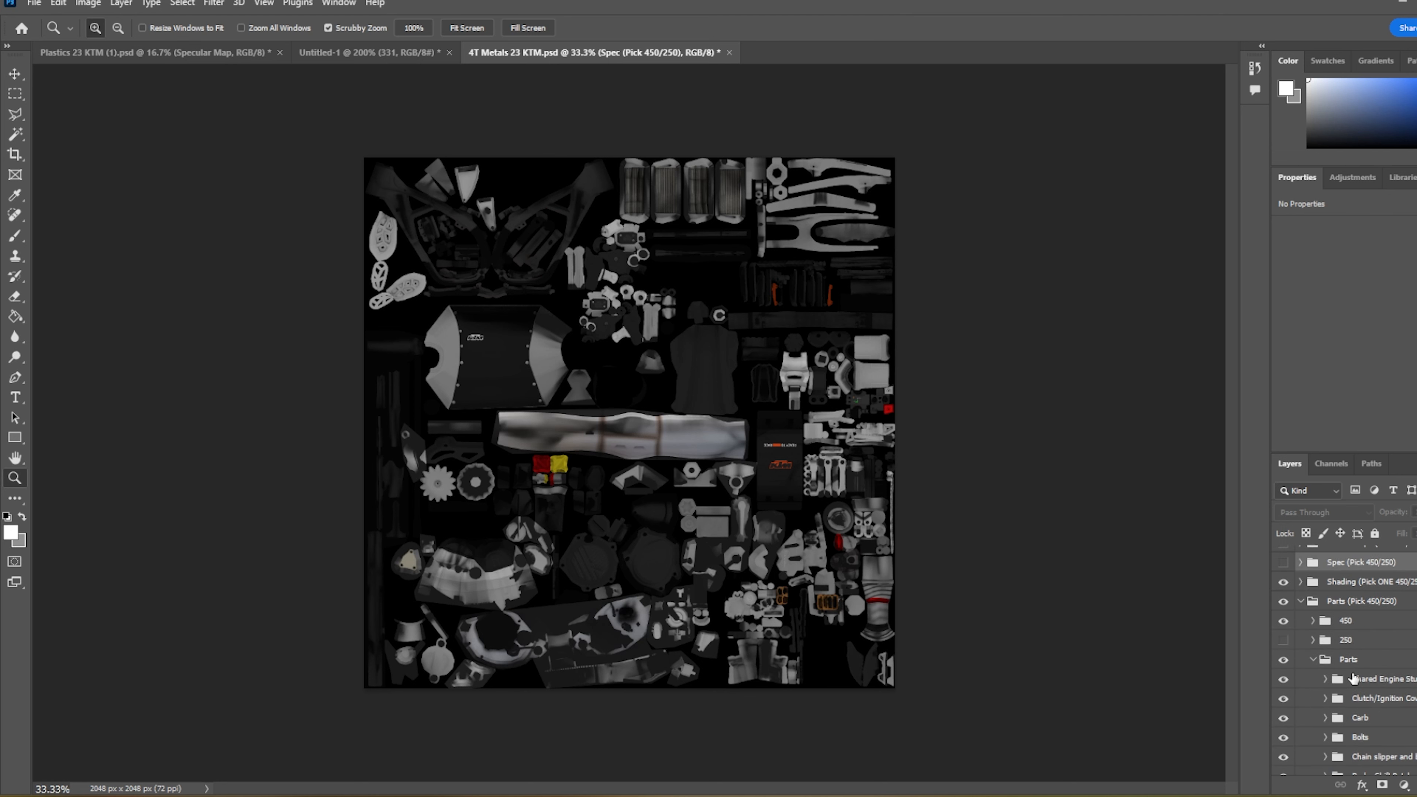
click(1283, 621)
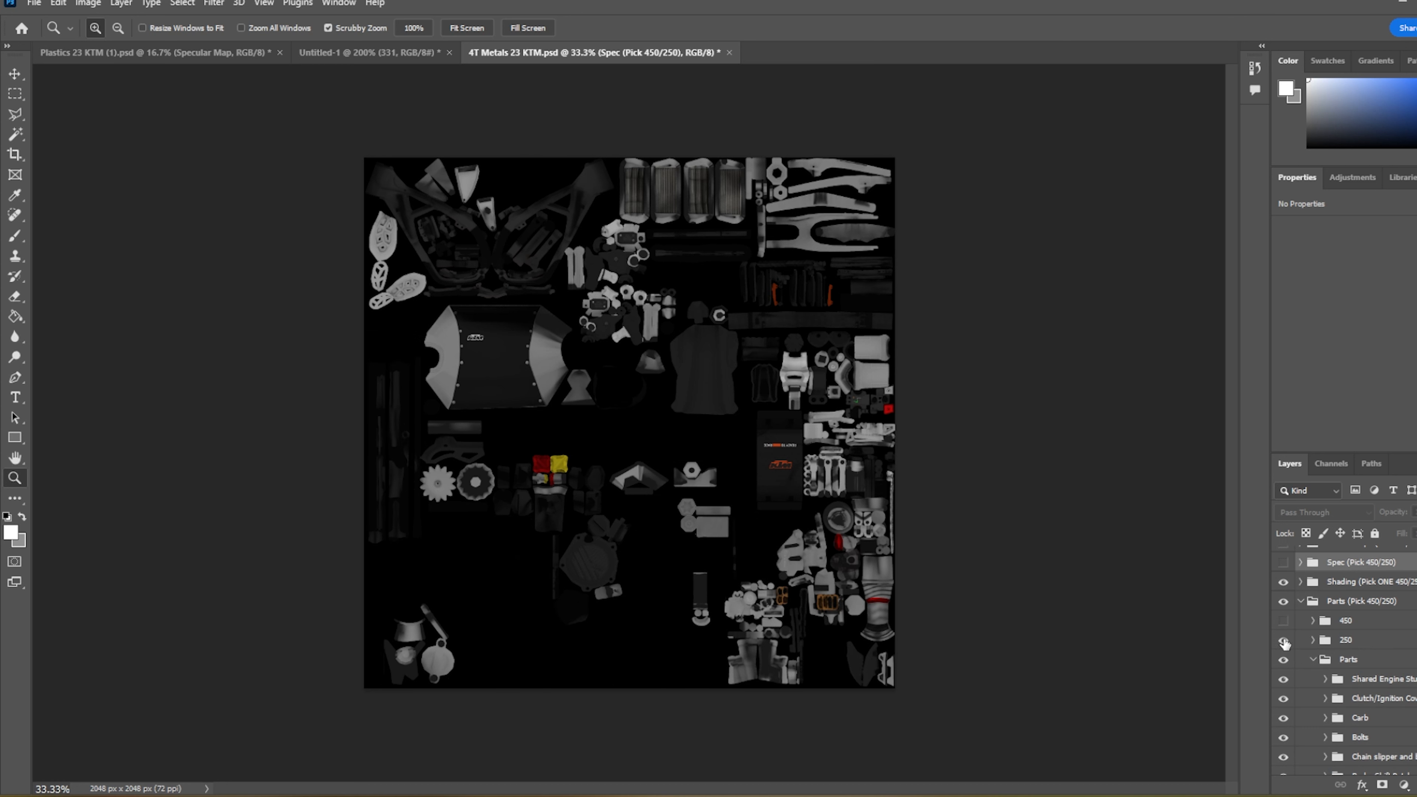
click(1283, 640)
click(1283, 640)
click(1283, 621)
click(1283, 640)
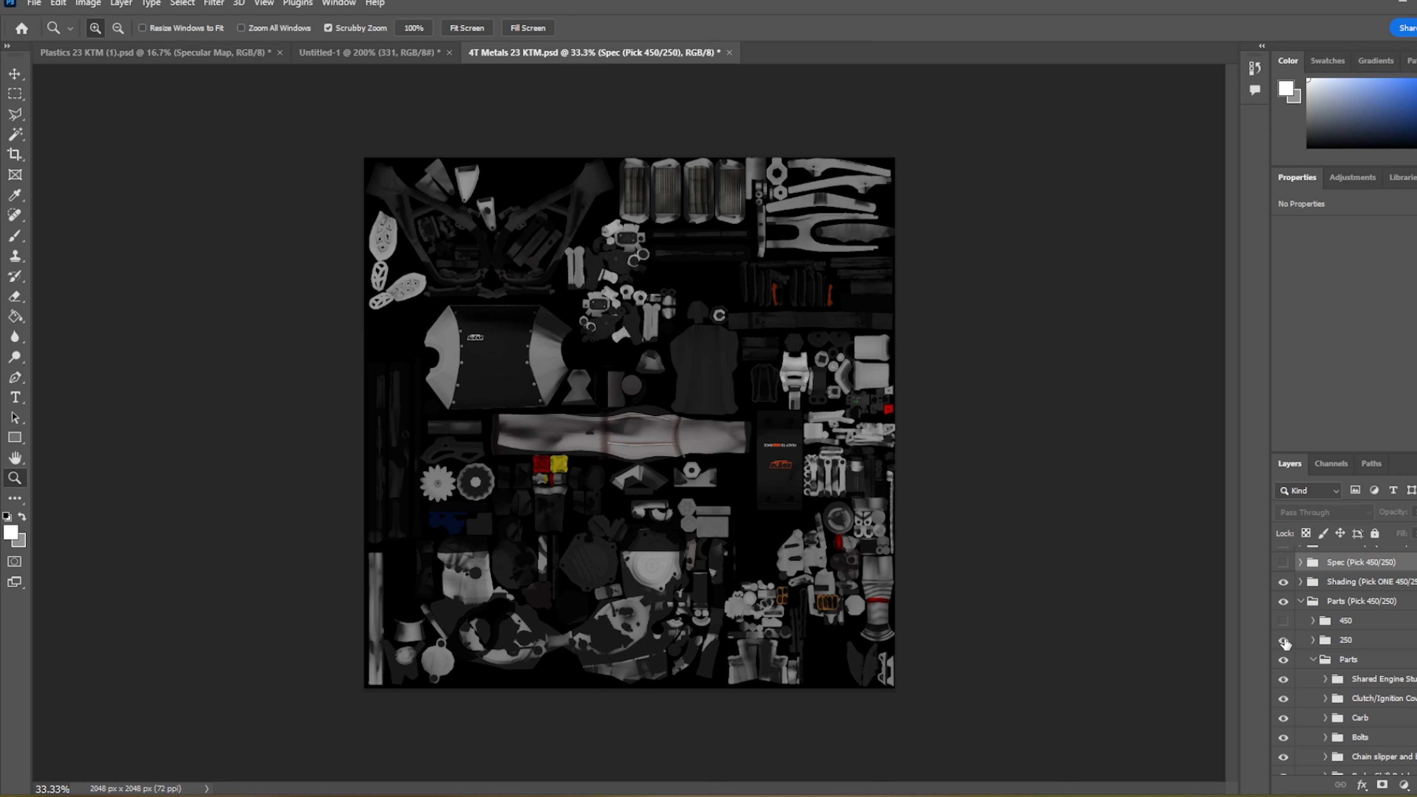
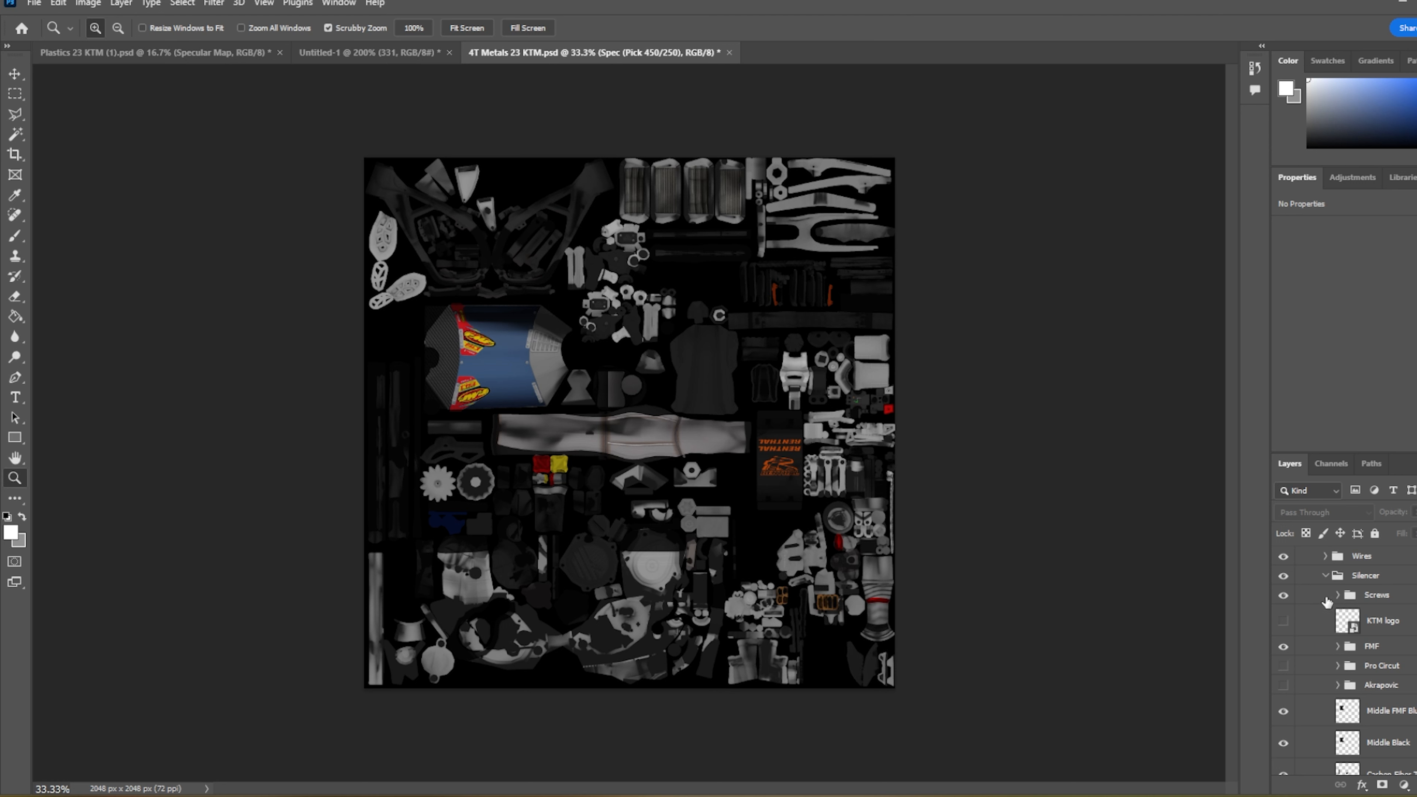
- Collapse the Silencer group, enable Acerbis V2 in the Skid Plate group after trying Acerbis V1, and collapse that group
click(1325, 575)
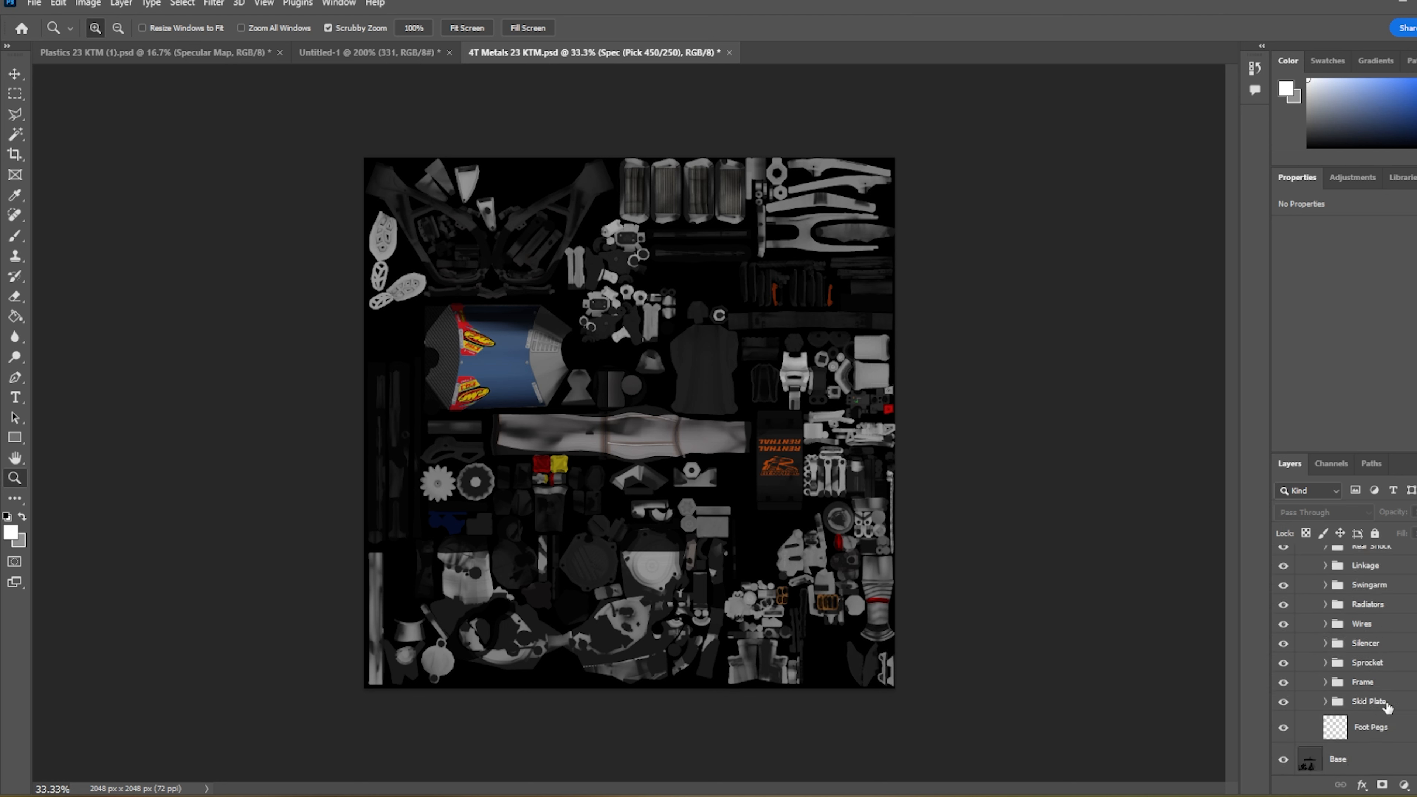
click(1326, 701)
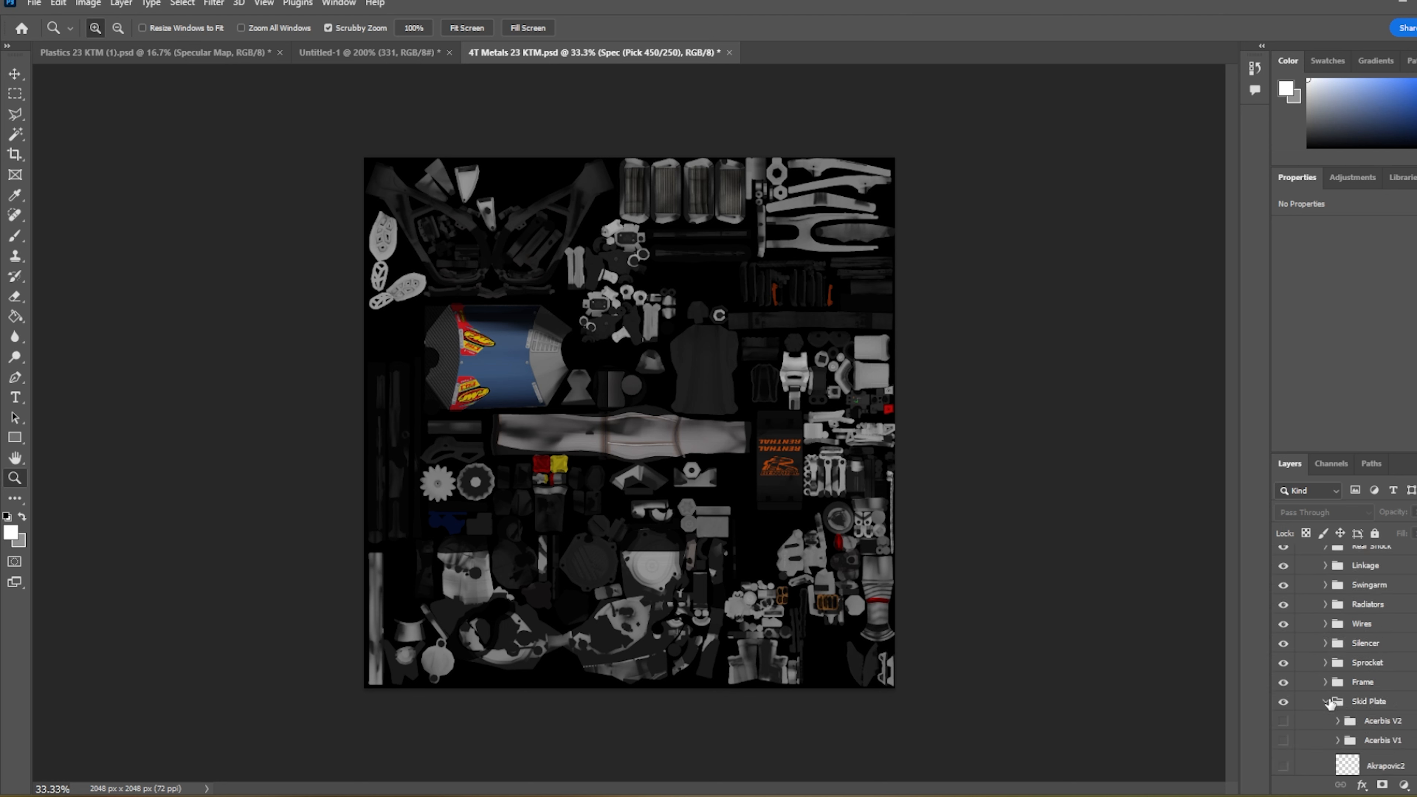
click(1283, 721)
click(1284, 740)
click(1284, 741)
click(1326, 702)
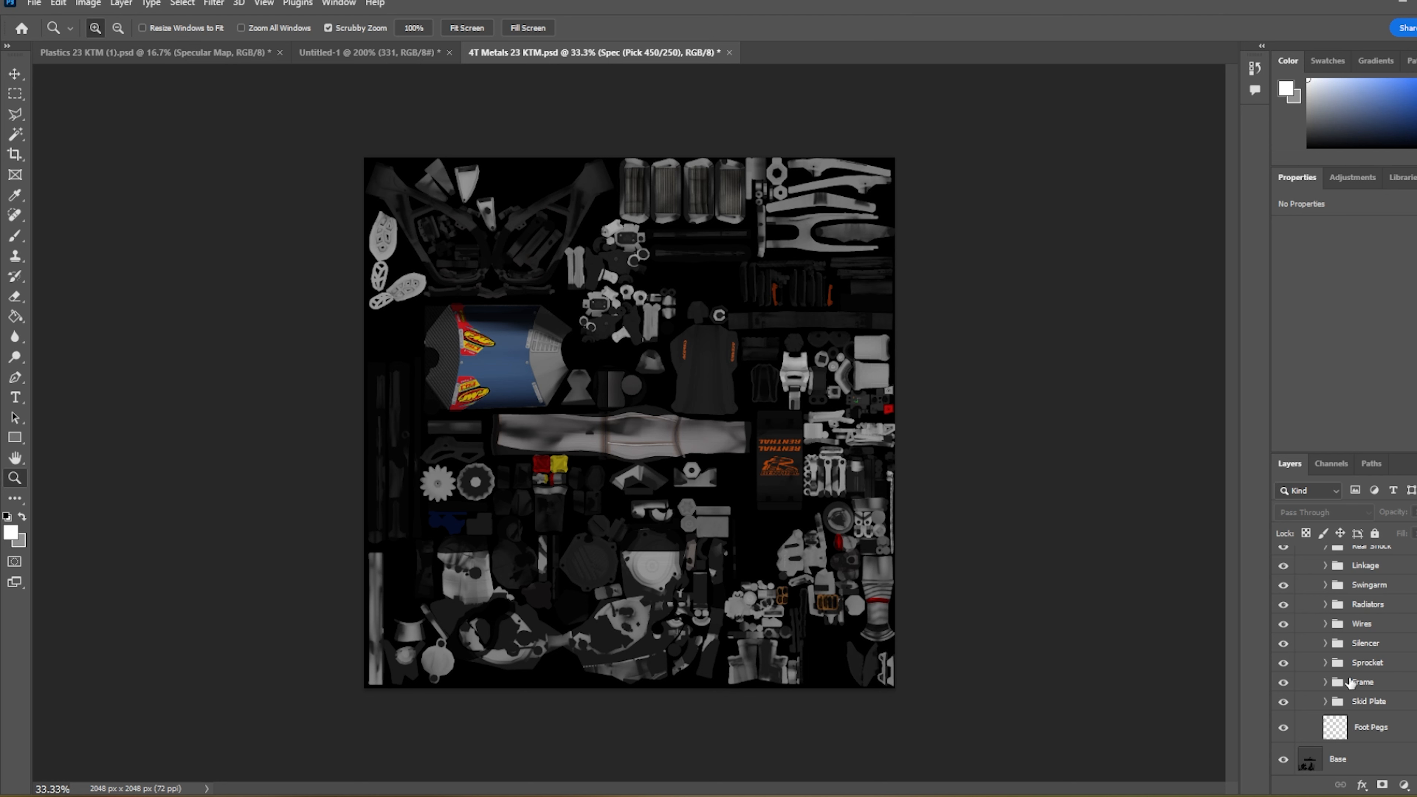
scroll(1382, 668, up, 3)
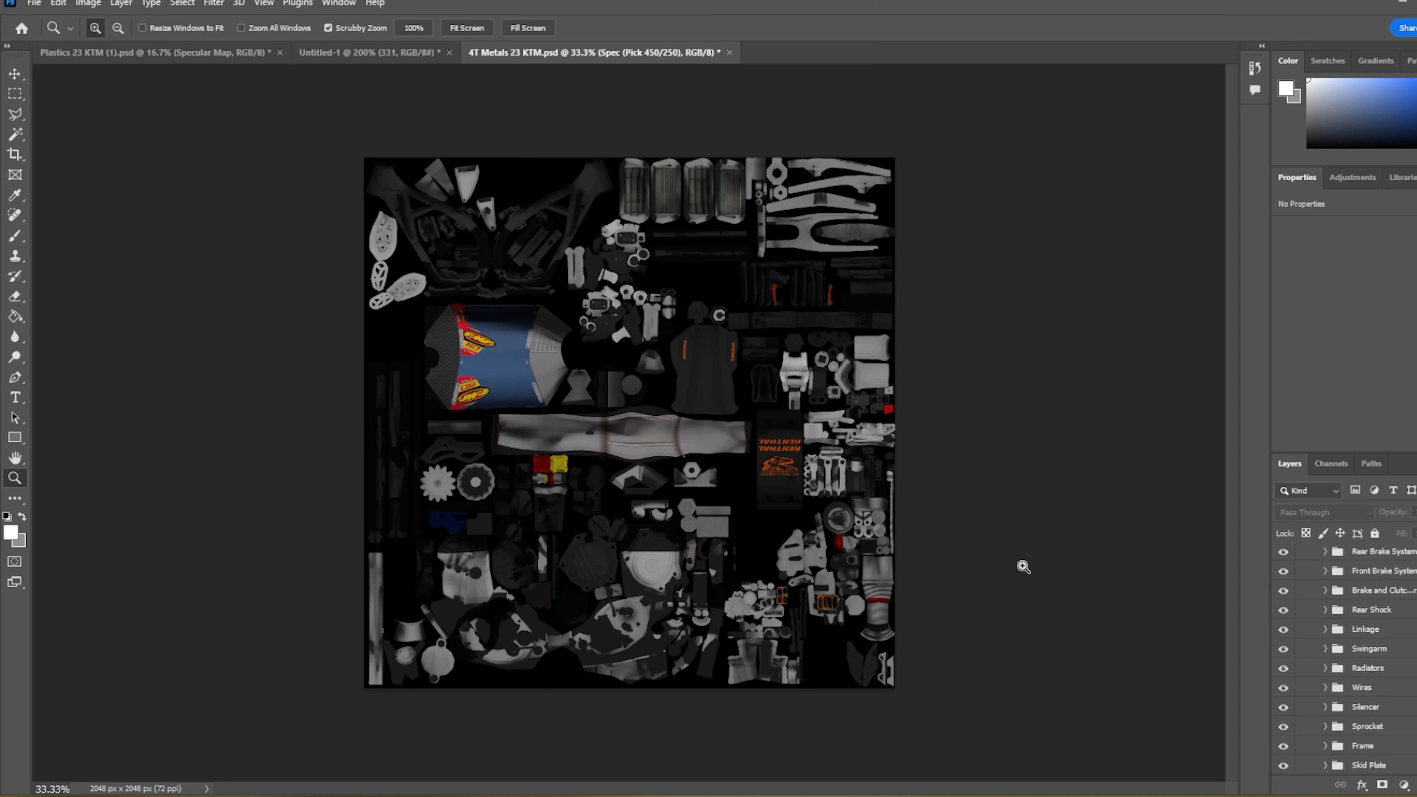
- Look through the 250 part groups and inspect the layers inside the Frame group, then collapse it
scroll(1384, 663, up, 3)
scroll(1386, 670, up, 8)
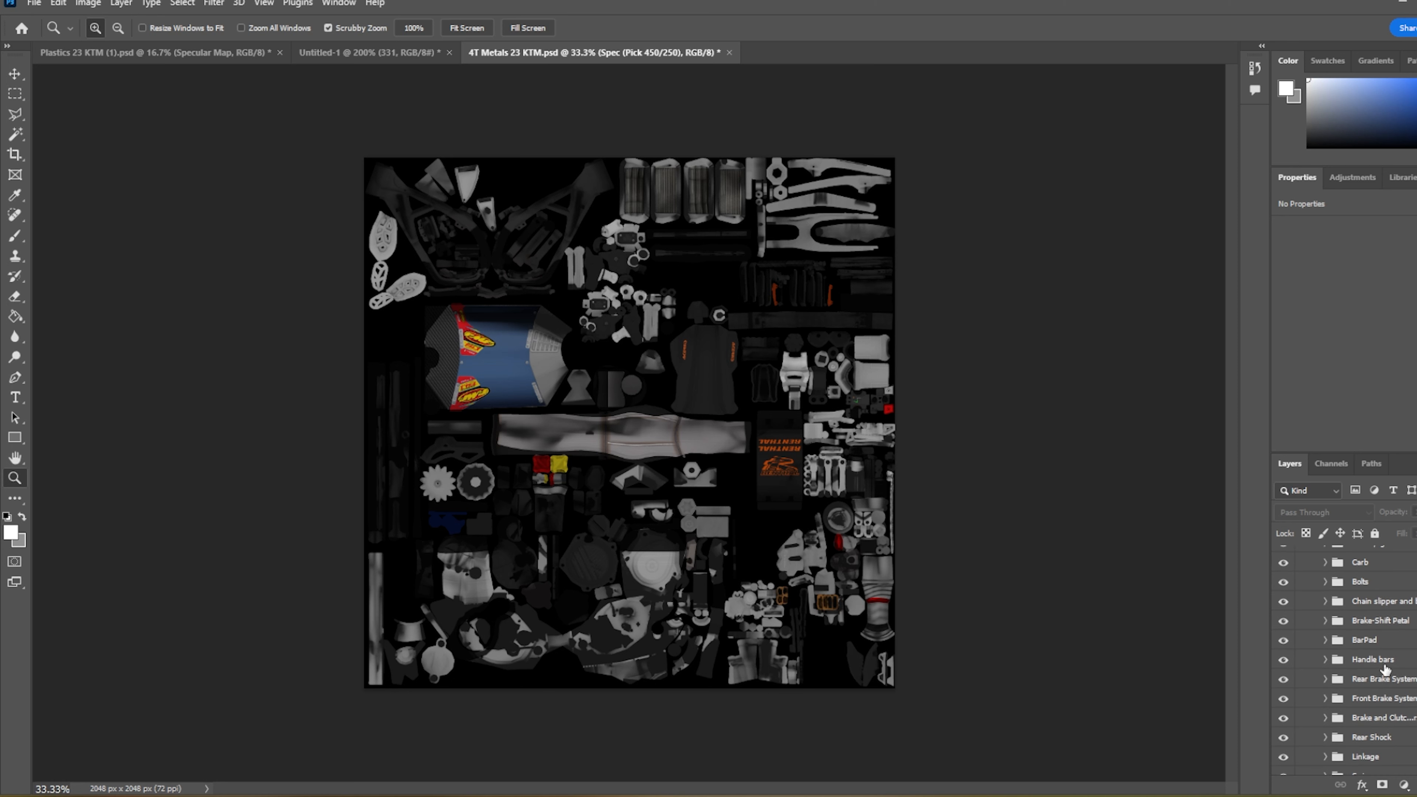
scroll(1384, 669, down, 3)
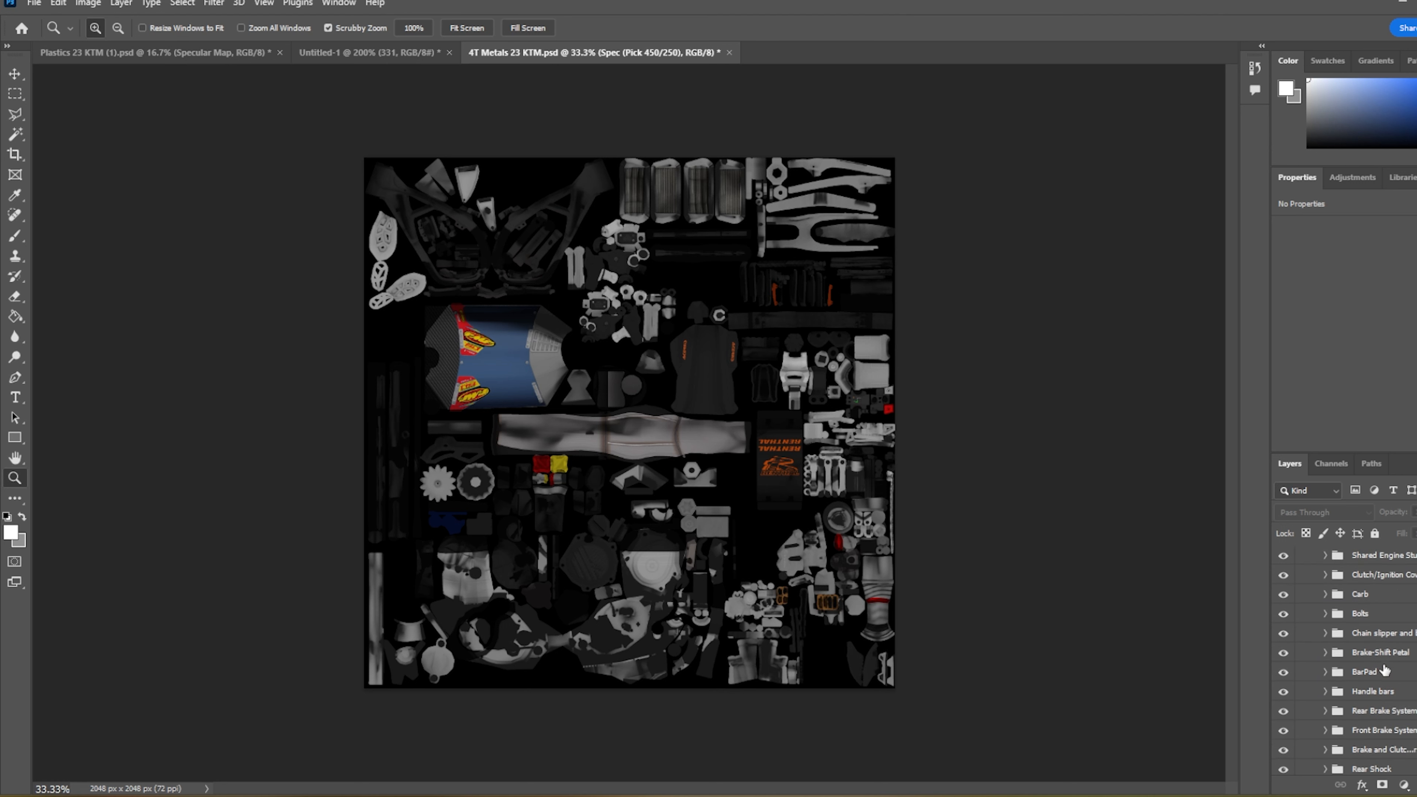
scroll(1385, 670, down, 10)
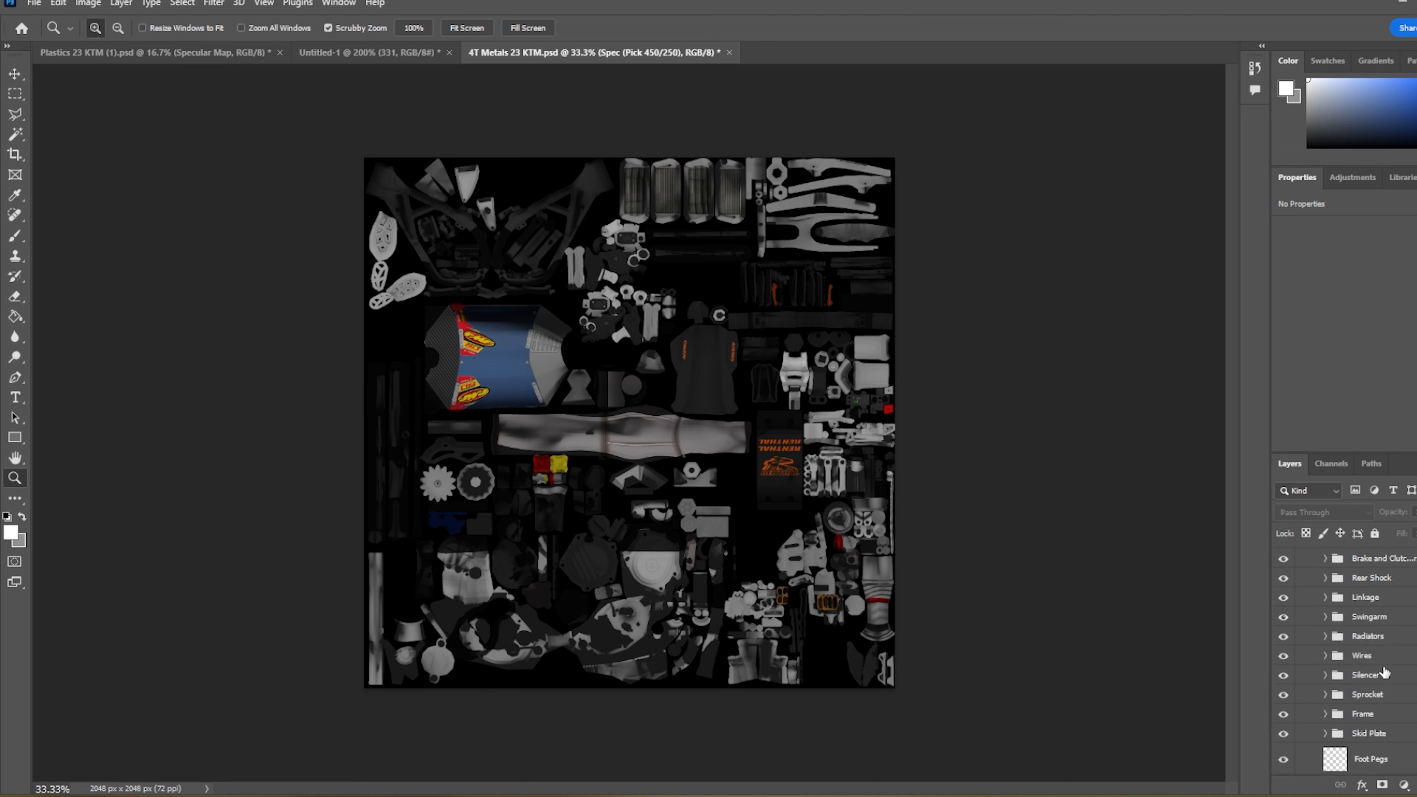
click(1325, 714)
scroll(1333, 719, down, 2)
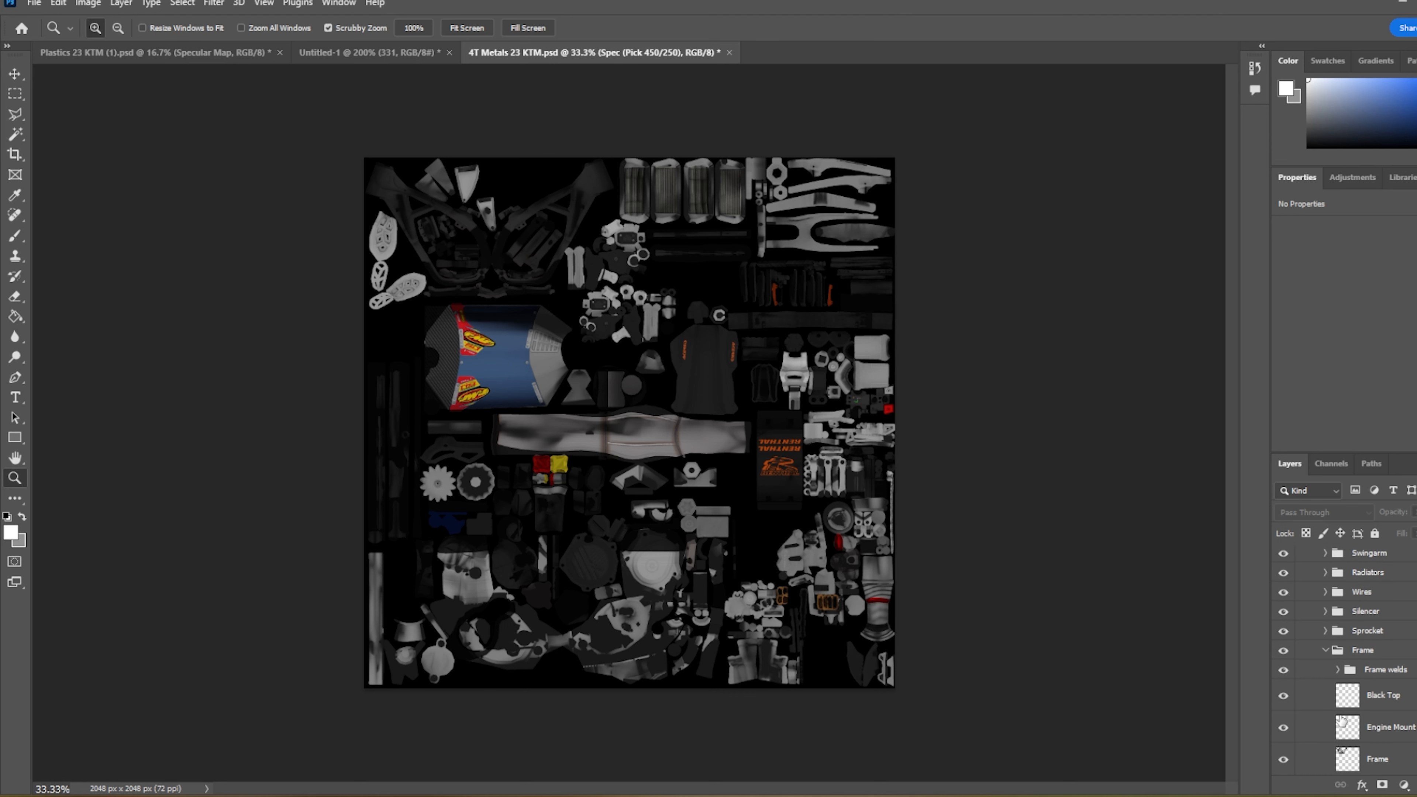
click(1320, 655)
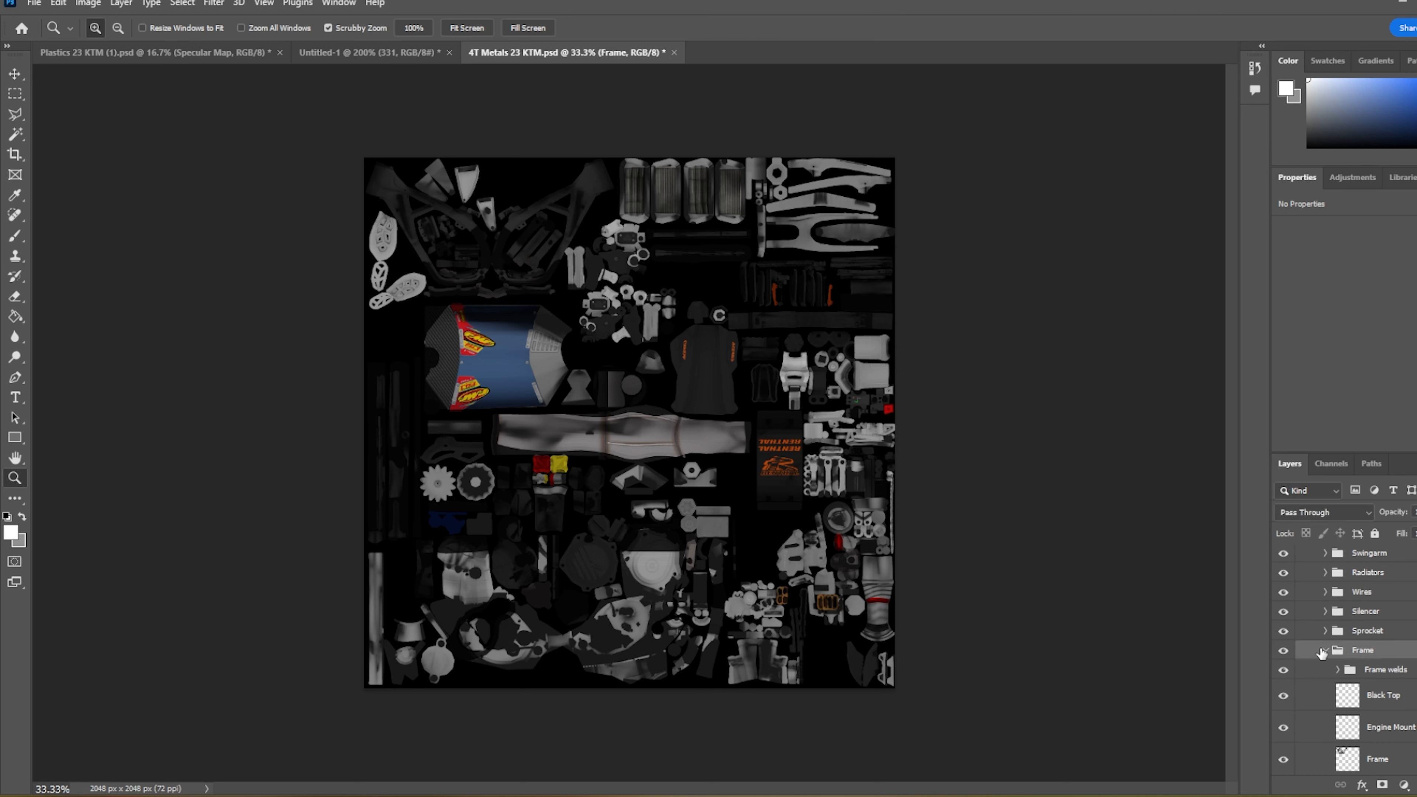
click(1326, 651)
scroll(1373, 672, up, 2)
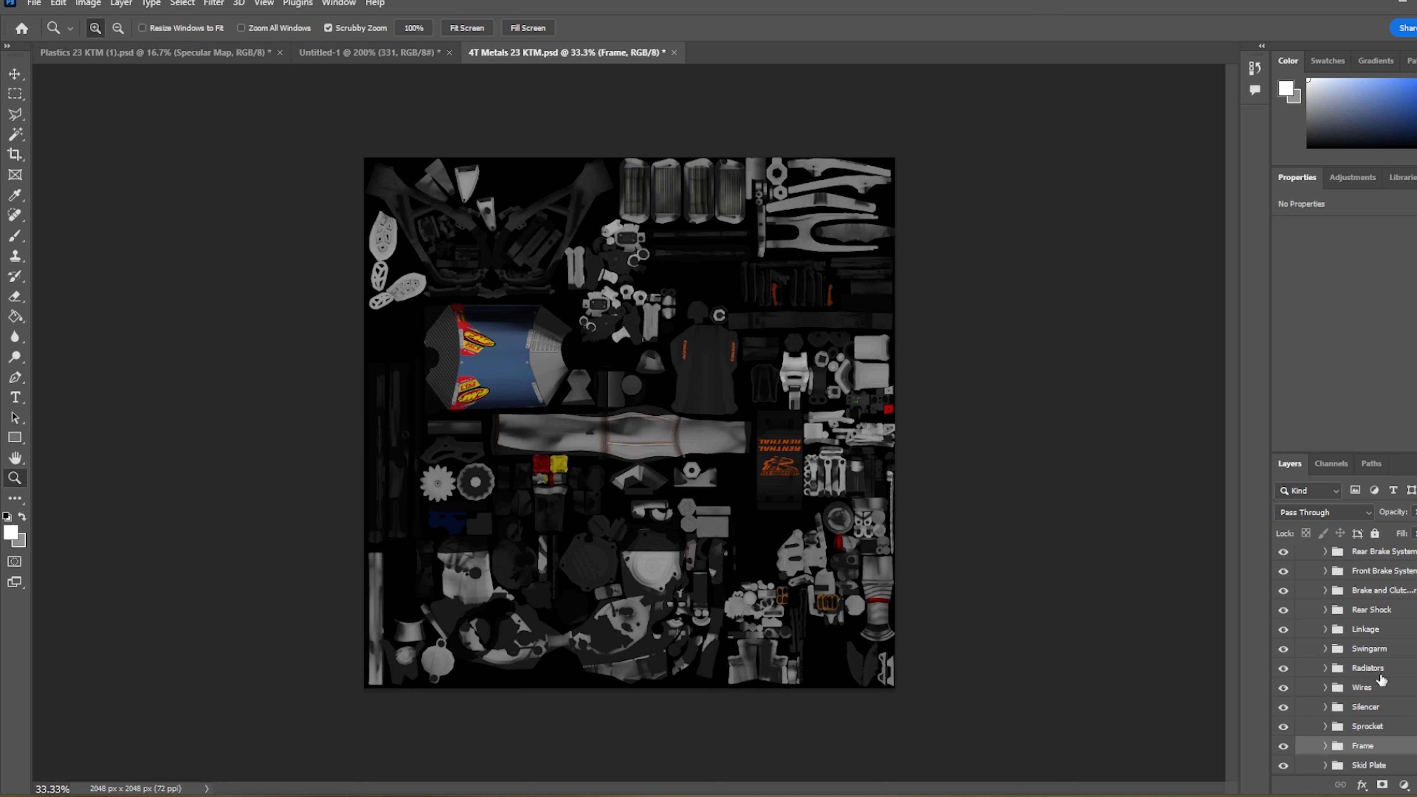
scroll(1379, 675, up, 1)
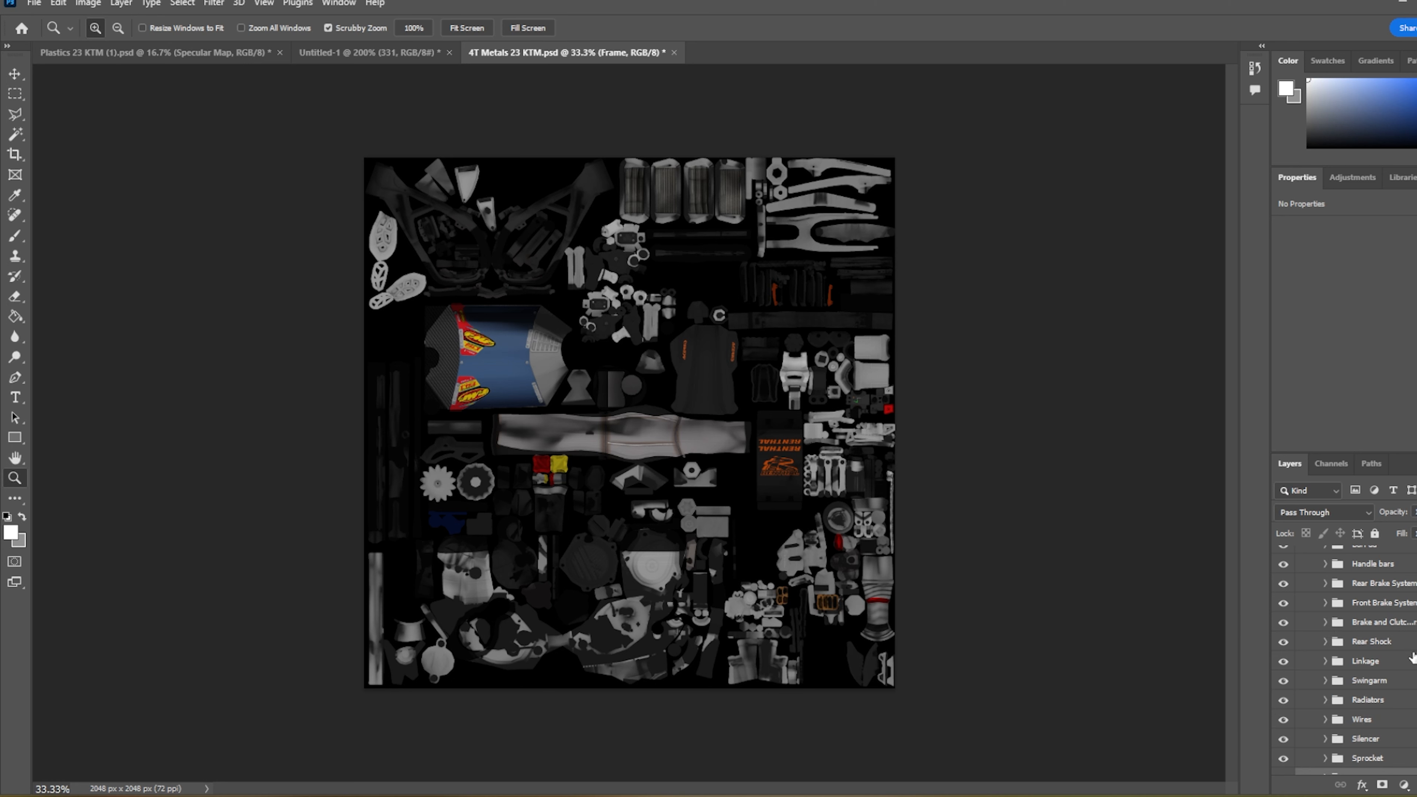
scroll(1336, 622, up, 10)
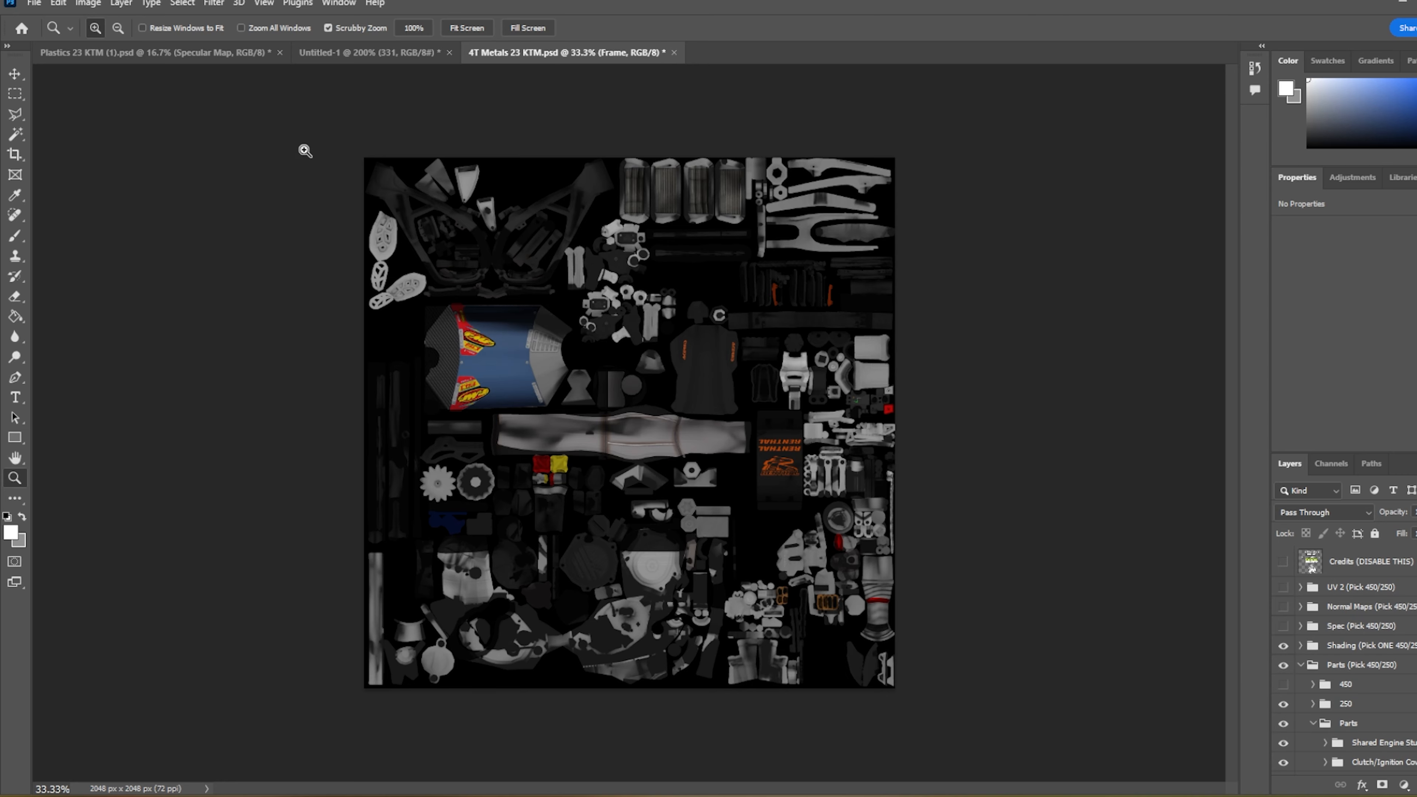
- Save the metals document and start saving a copy of it in Targa format
key(ctrl+s)
click(34, 4)
click(81, 206)
click(554, 452)
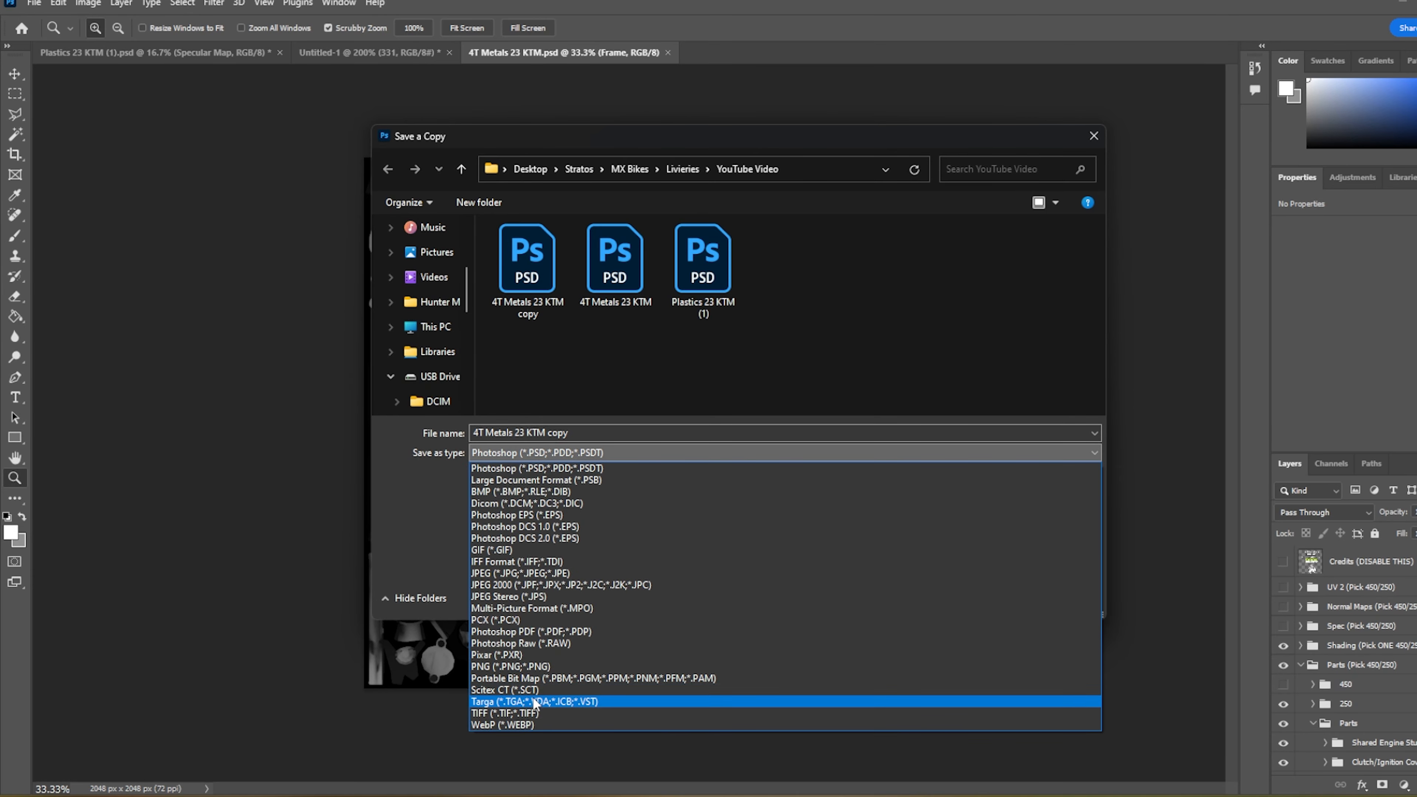
click(550, 701)
- Switch to the browser and check the required metals texture file name for the 2023 KTM SX/F in the TGA list
click(809, 796)
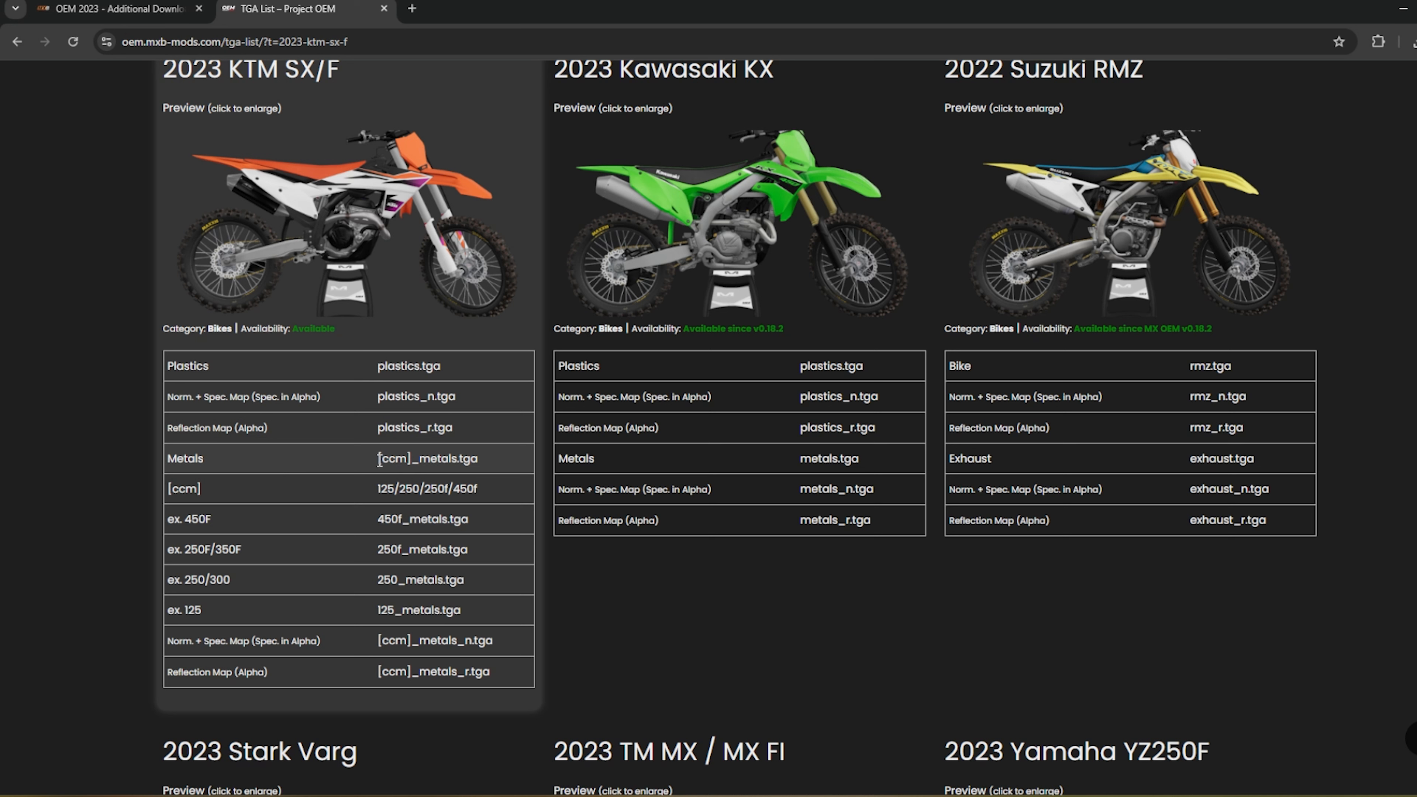
scroll(864, 463, down, 9)
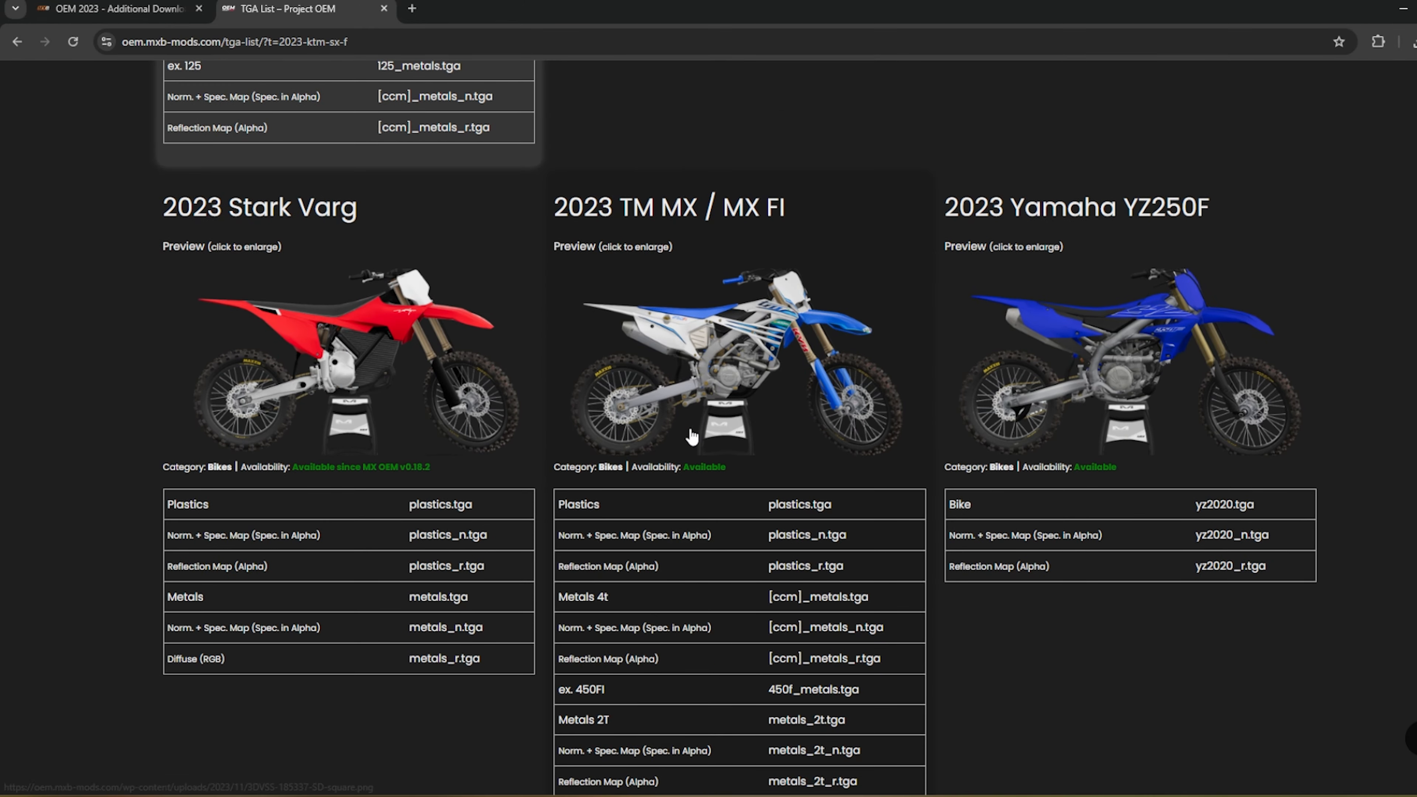
scroll(628, 578, down, 6)
scroll(627, 578, down, 4)
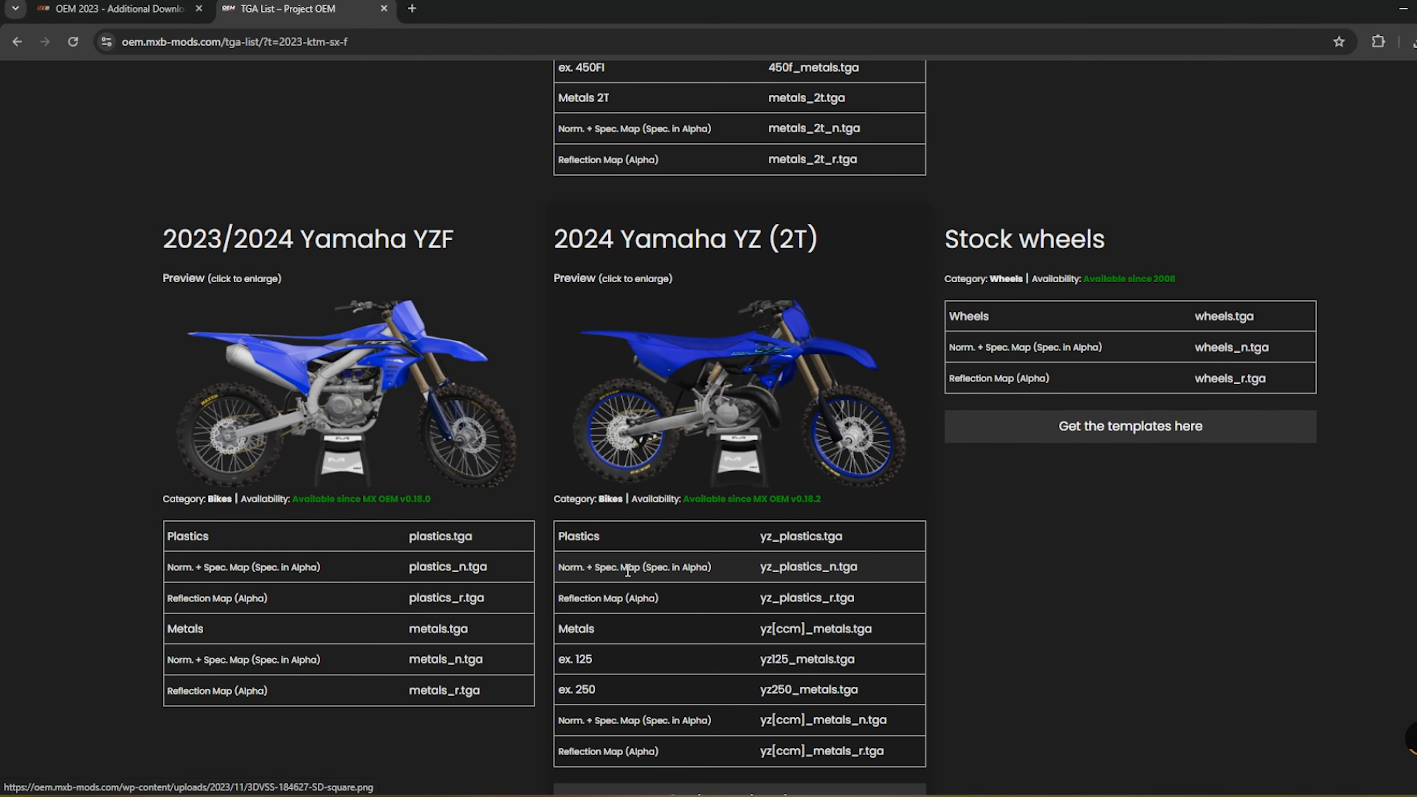
scroll(473, 594, down, 1)
scroll(477, 530, up, 6)
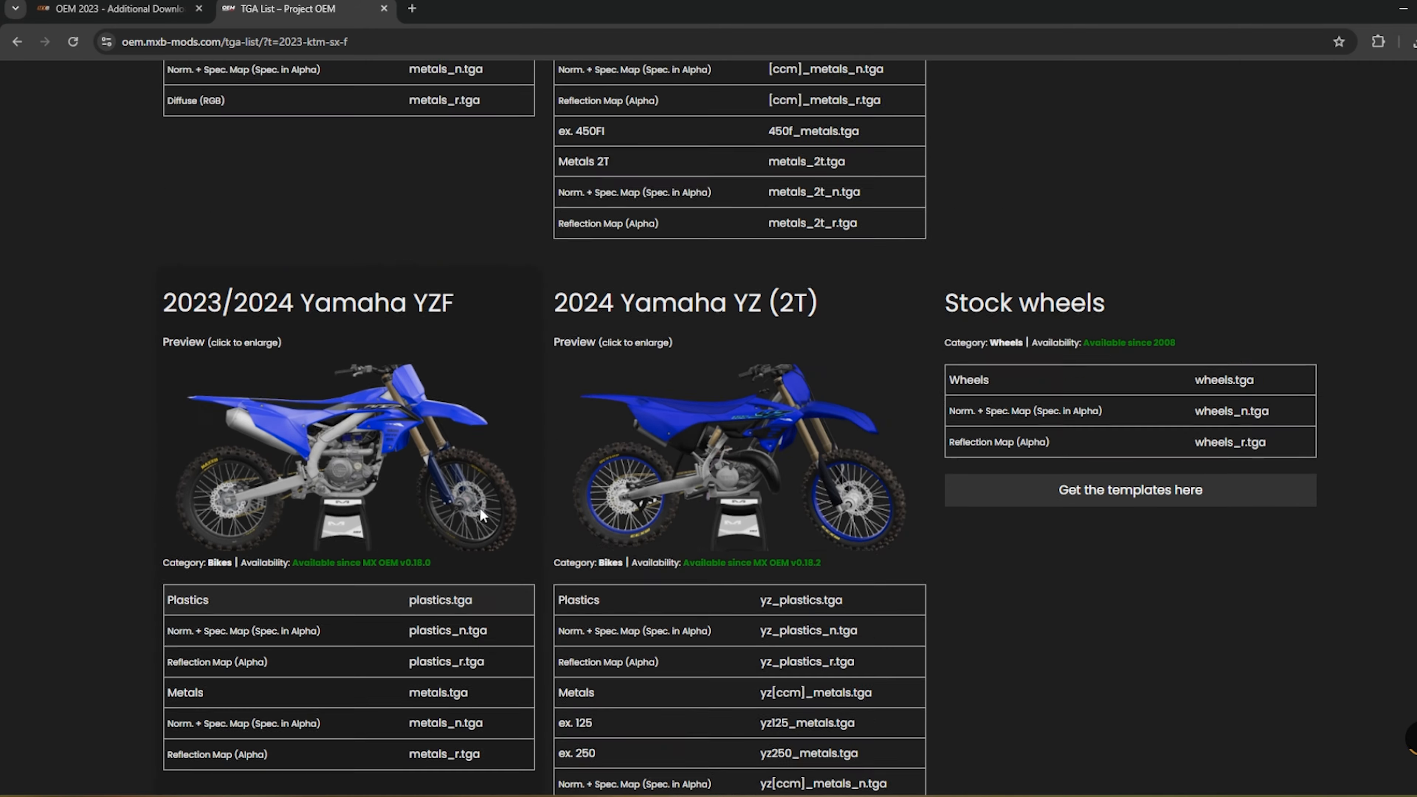
scroll(446, 524, up, 5)
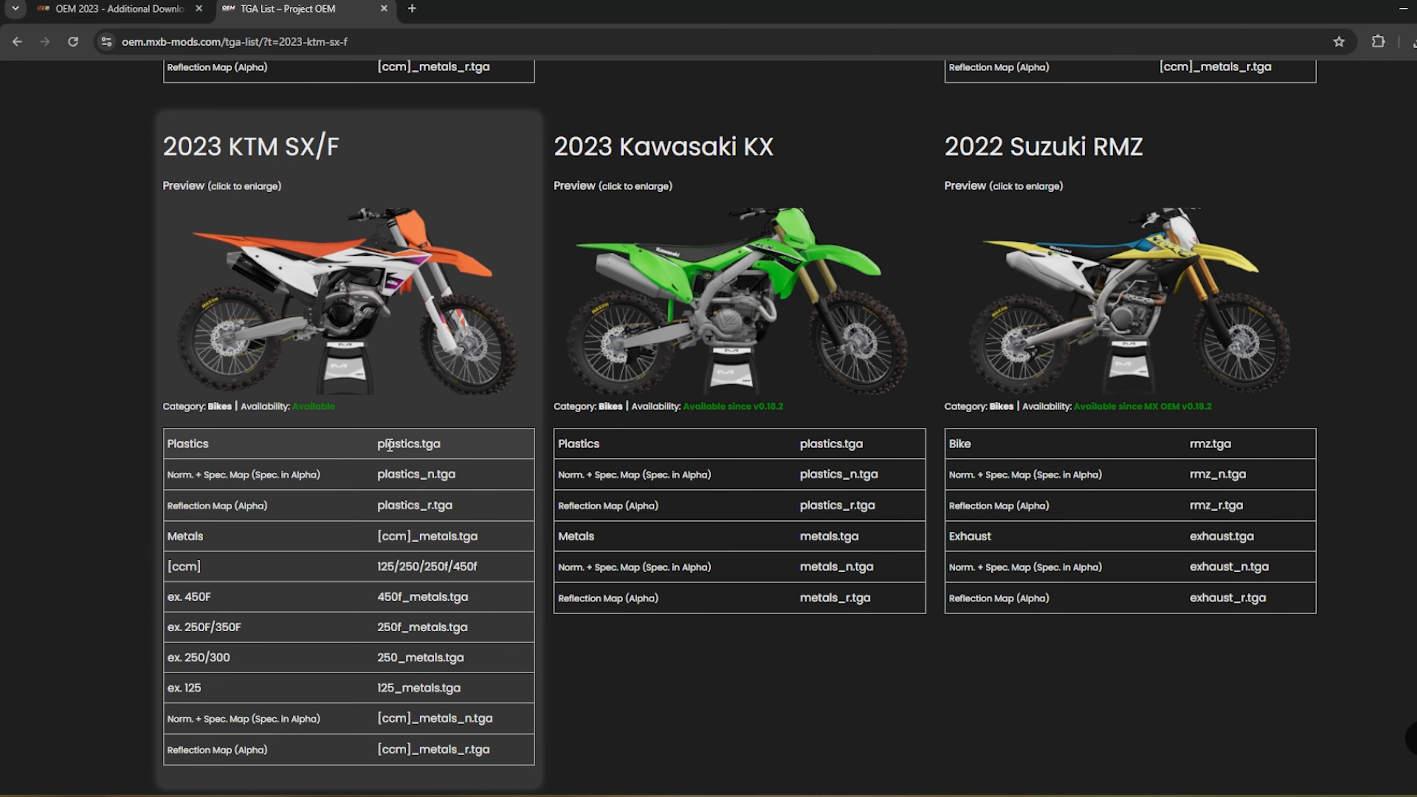
scroll(389, 451, down, 1)
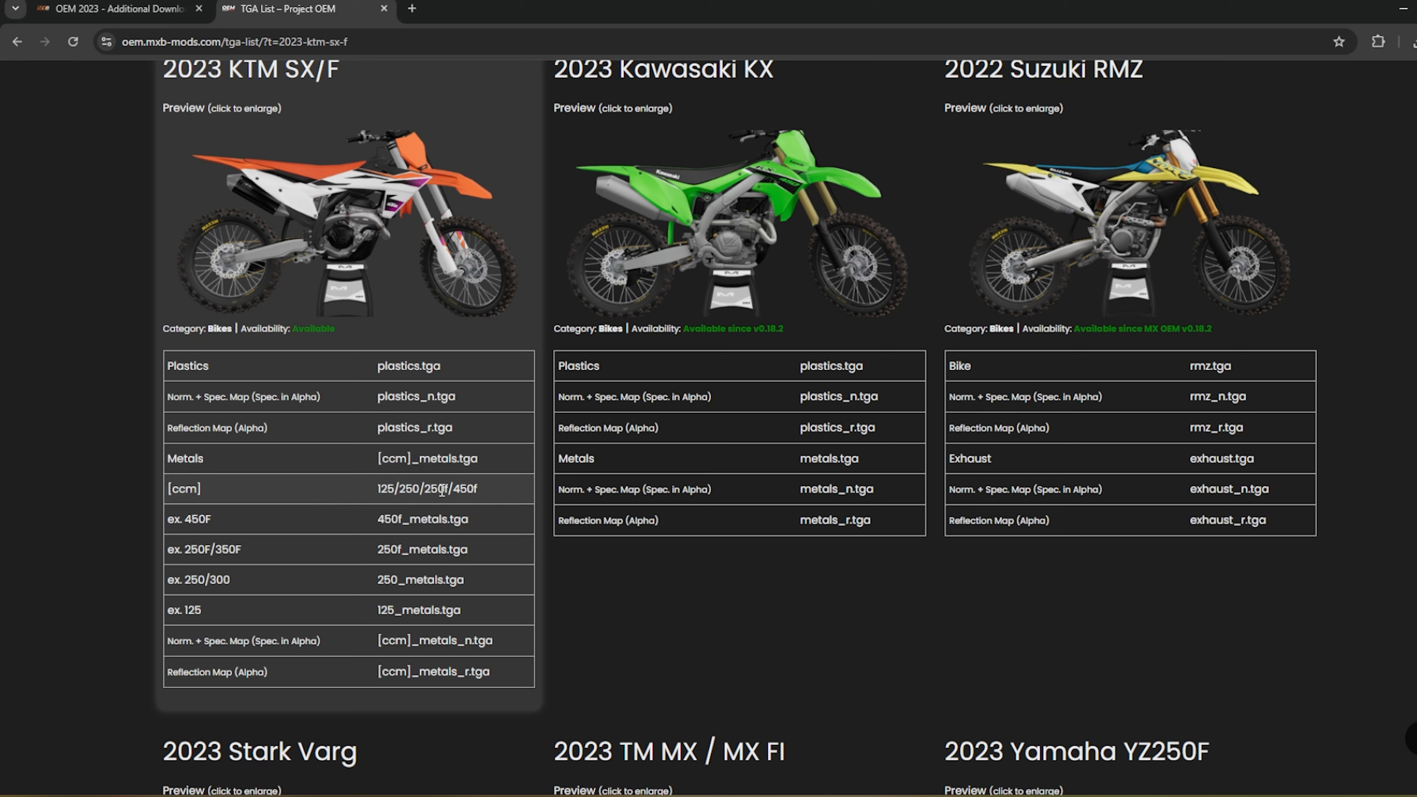
drag(449, 490, 444, 492)
click(432, 490)
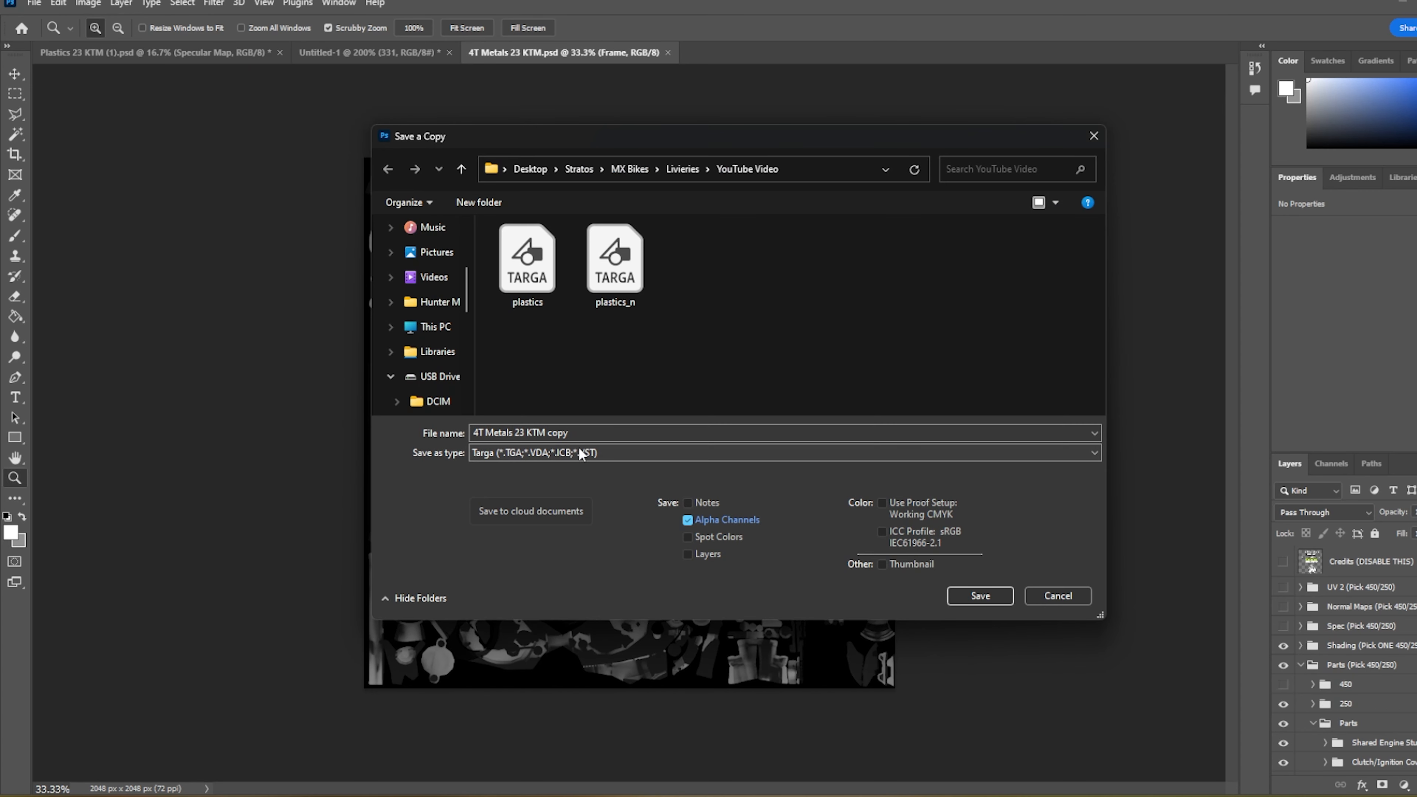
- Name the Targa copy 250f_metals and save it in the YouTube Video folder at 24 bits/pixel
text(250f)
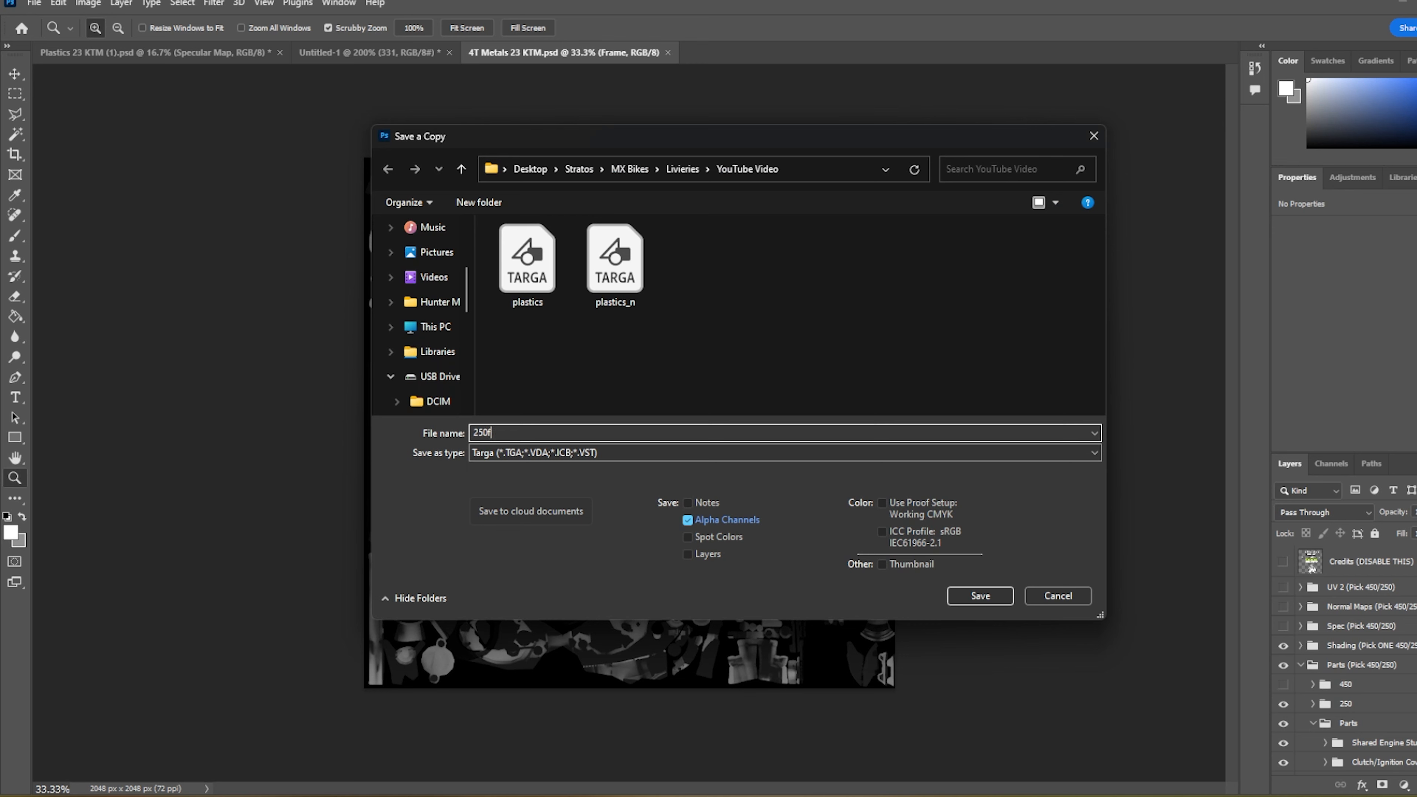
text(_metals)
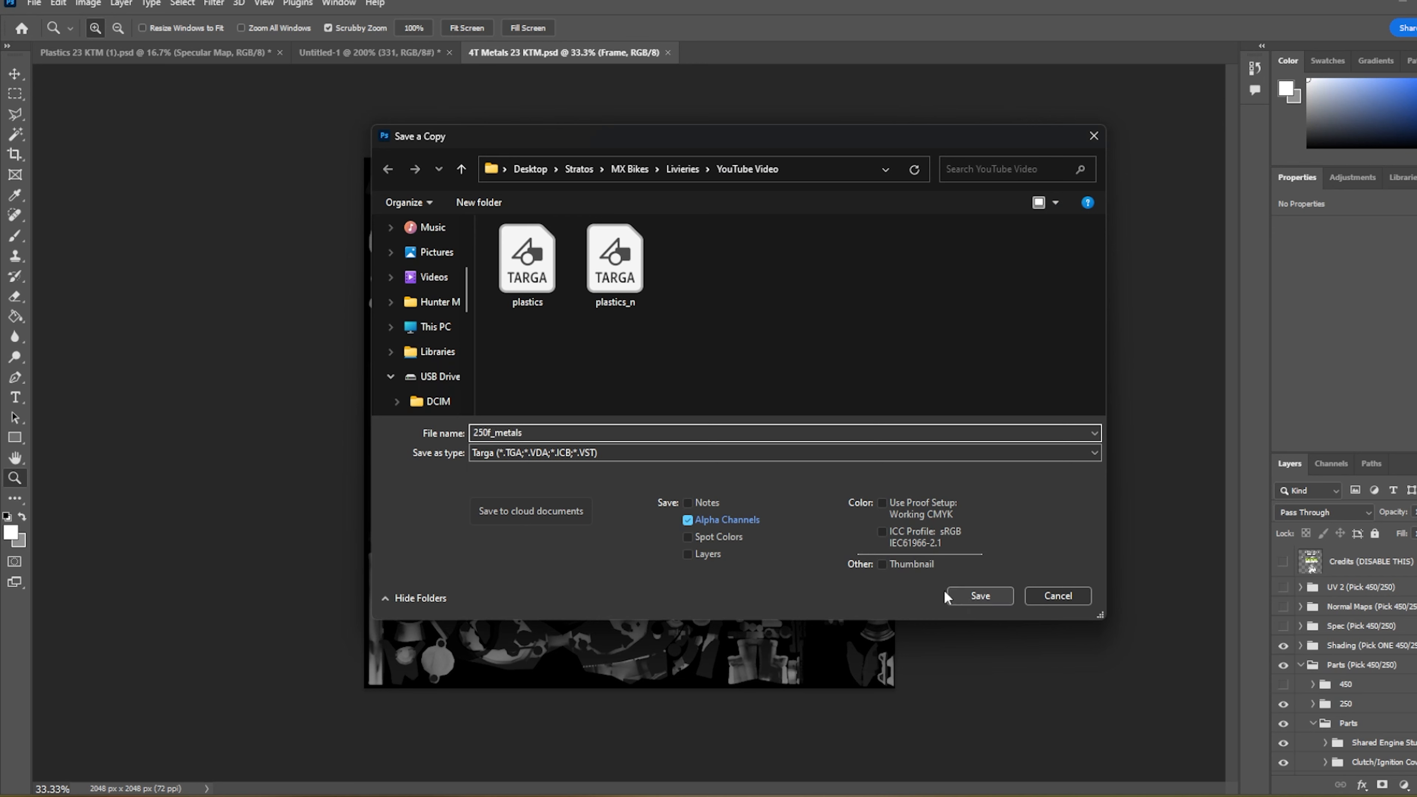
drag(759, 140, 699, 159)
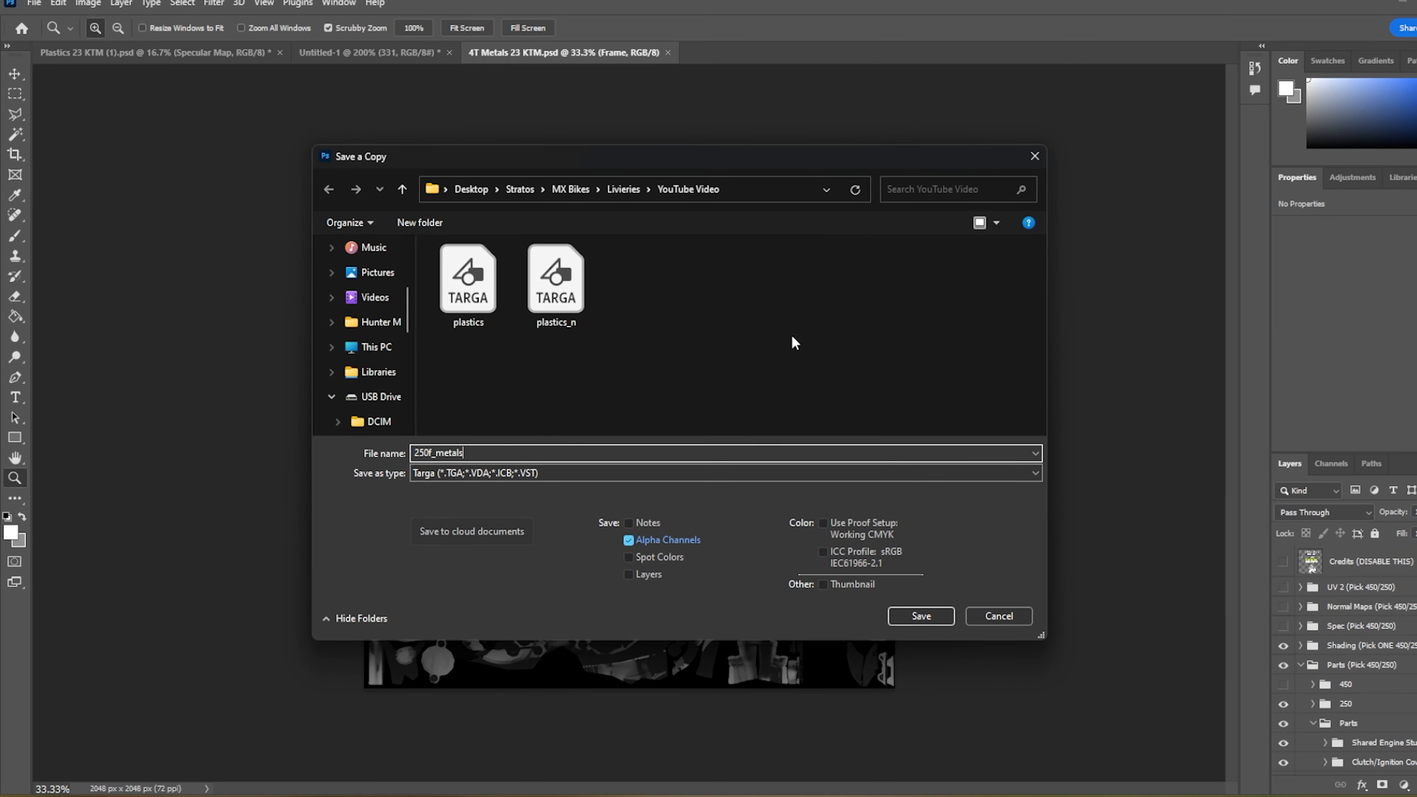
click(921, 616)
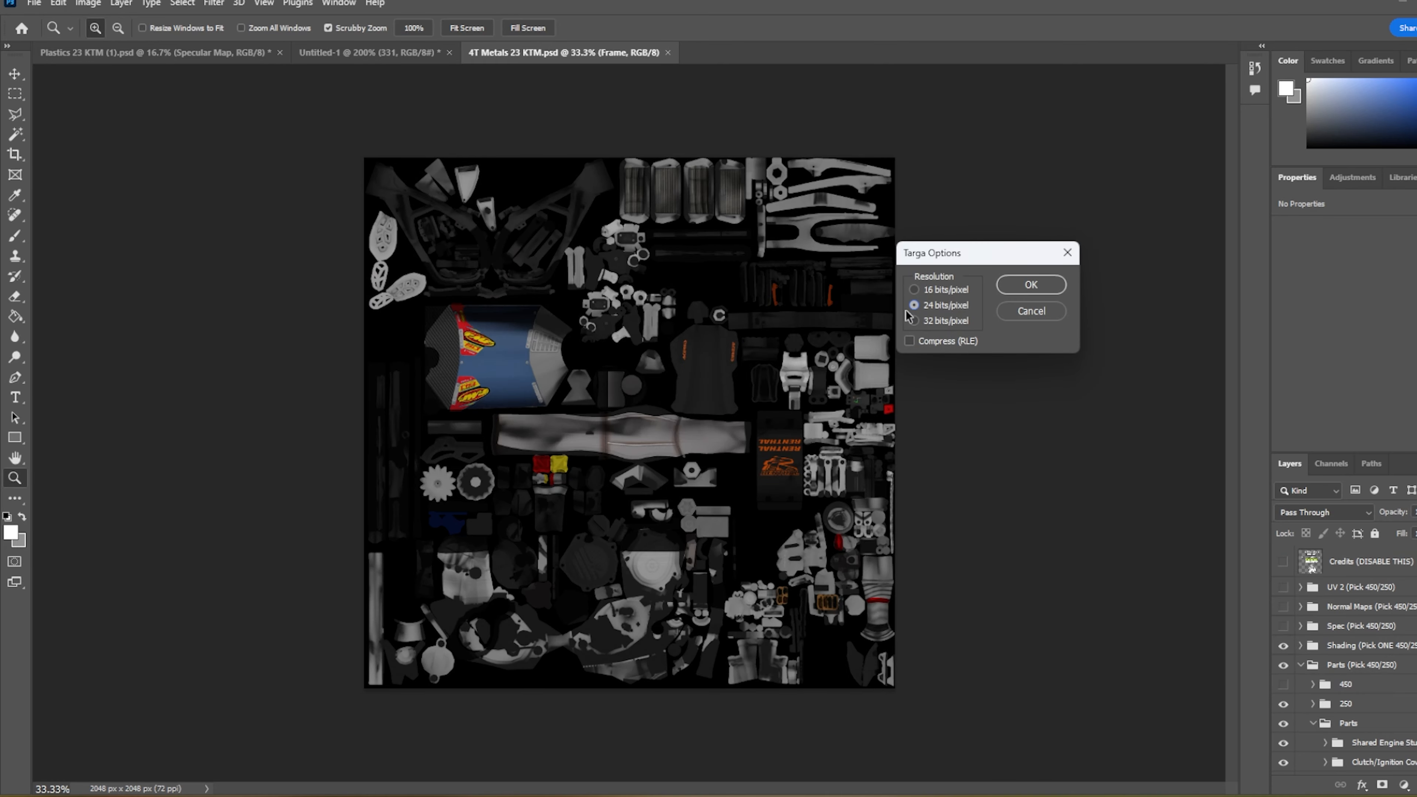
click(1030, 285)
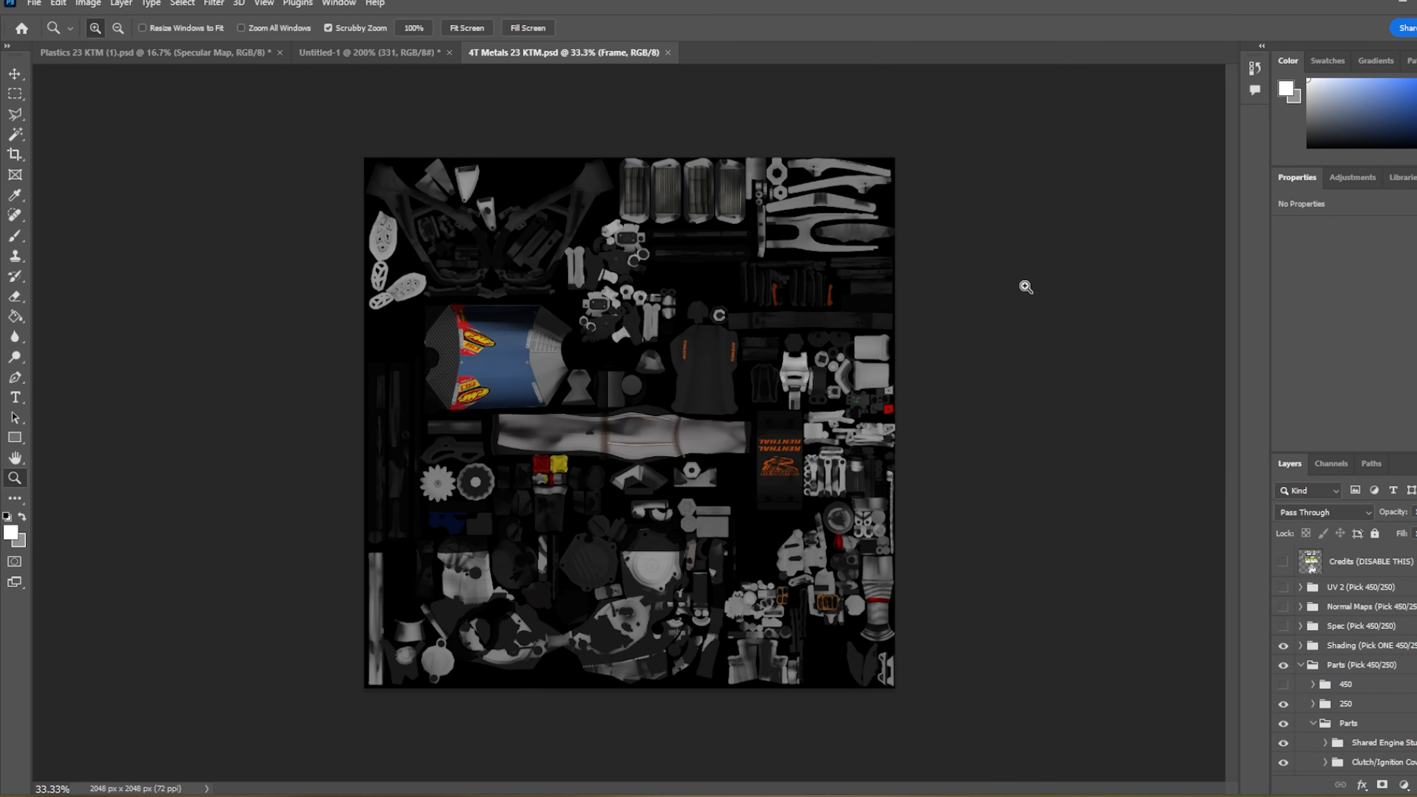
- Show the Normal Maps group and start saving another copy of the document in Targa format
click(1280, 608)
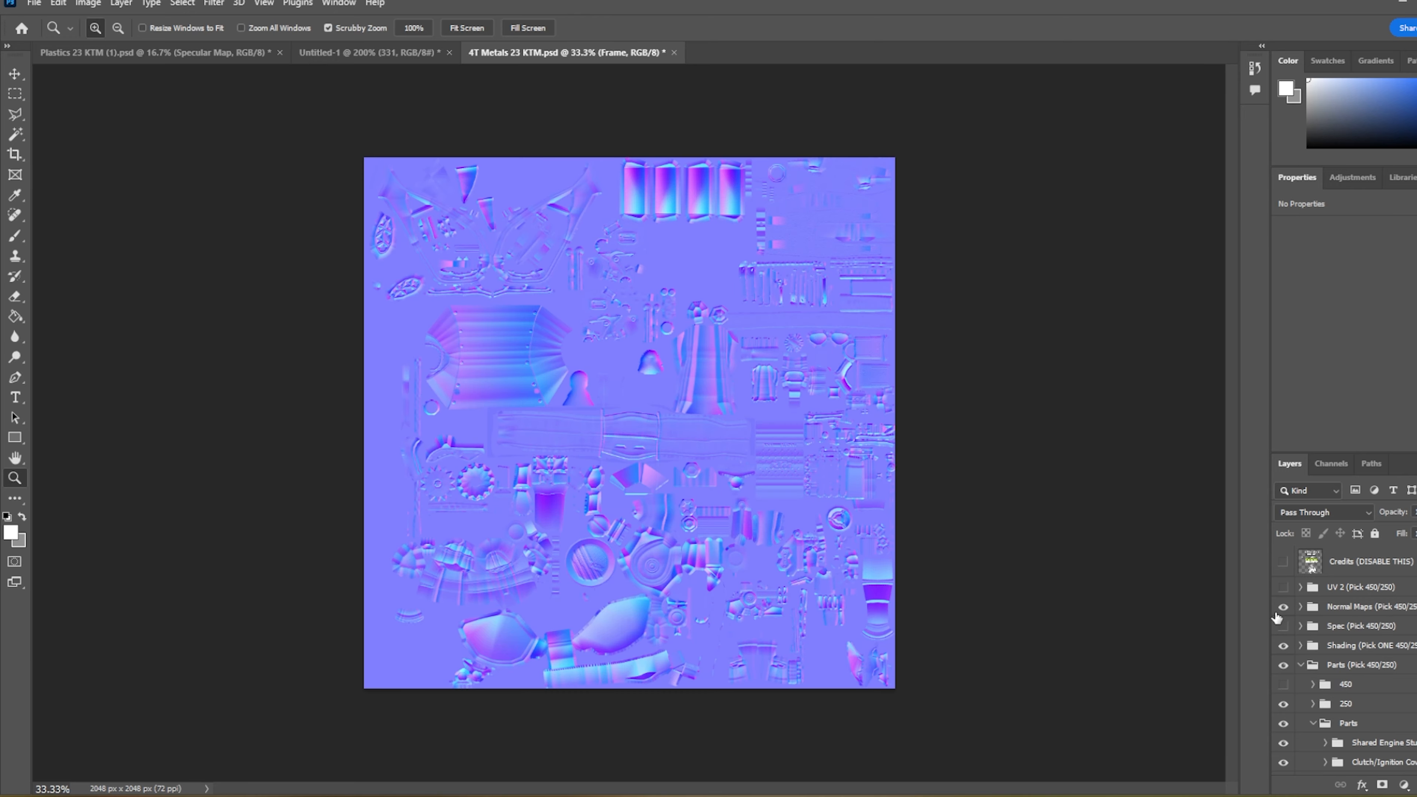
click(34, 3)
click(84, 209)
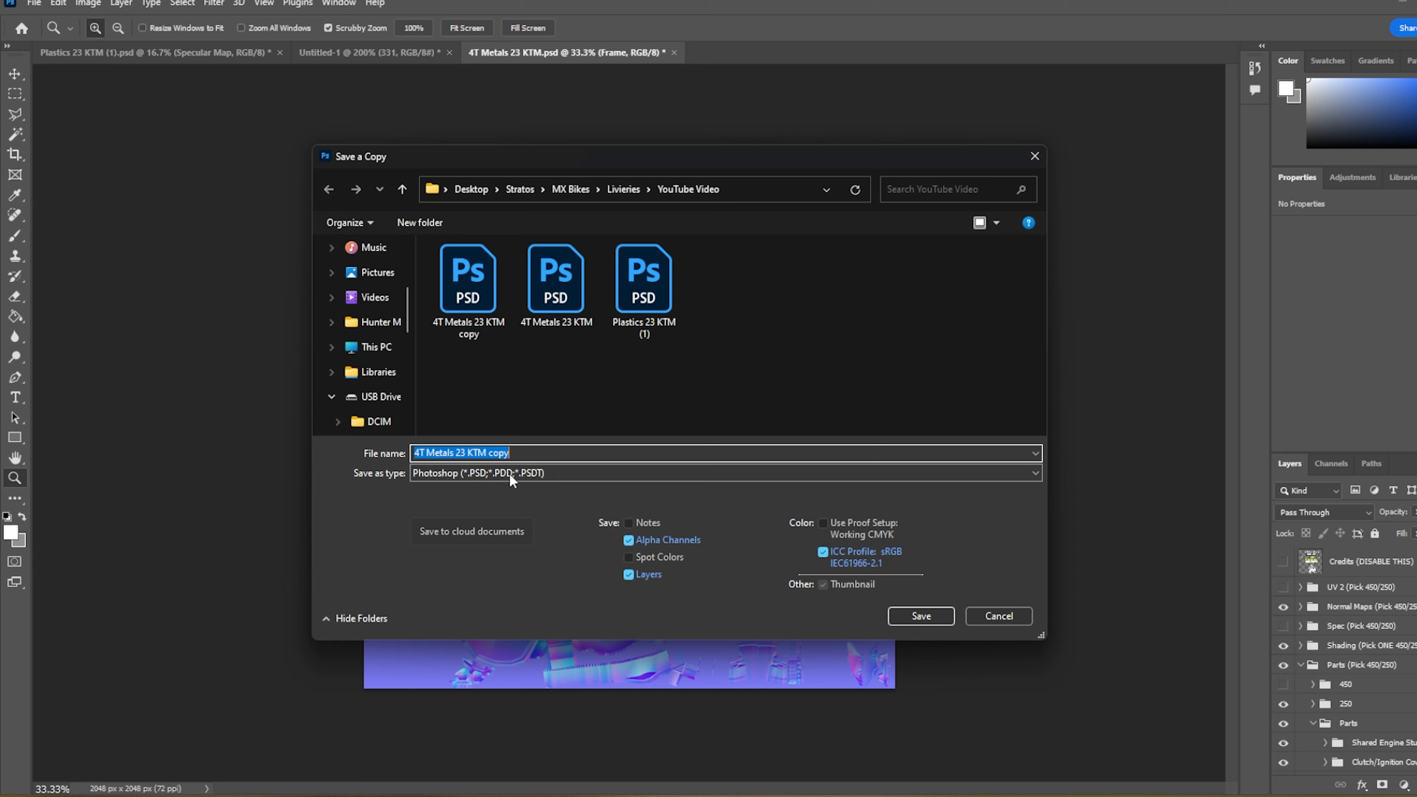
click(509, 473)
click(461, 721)
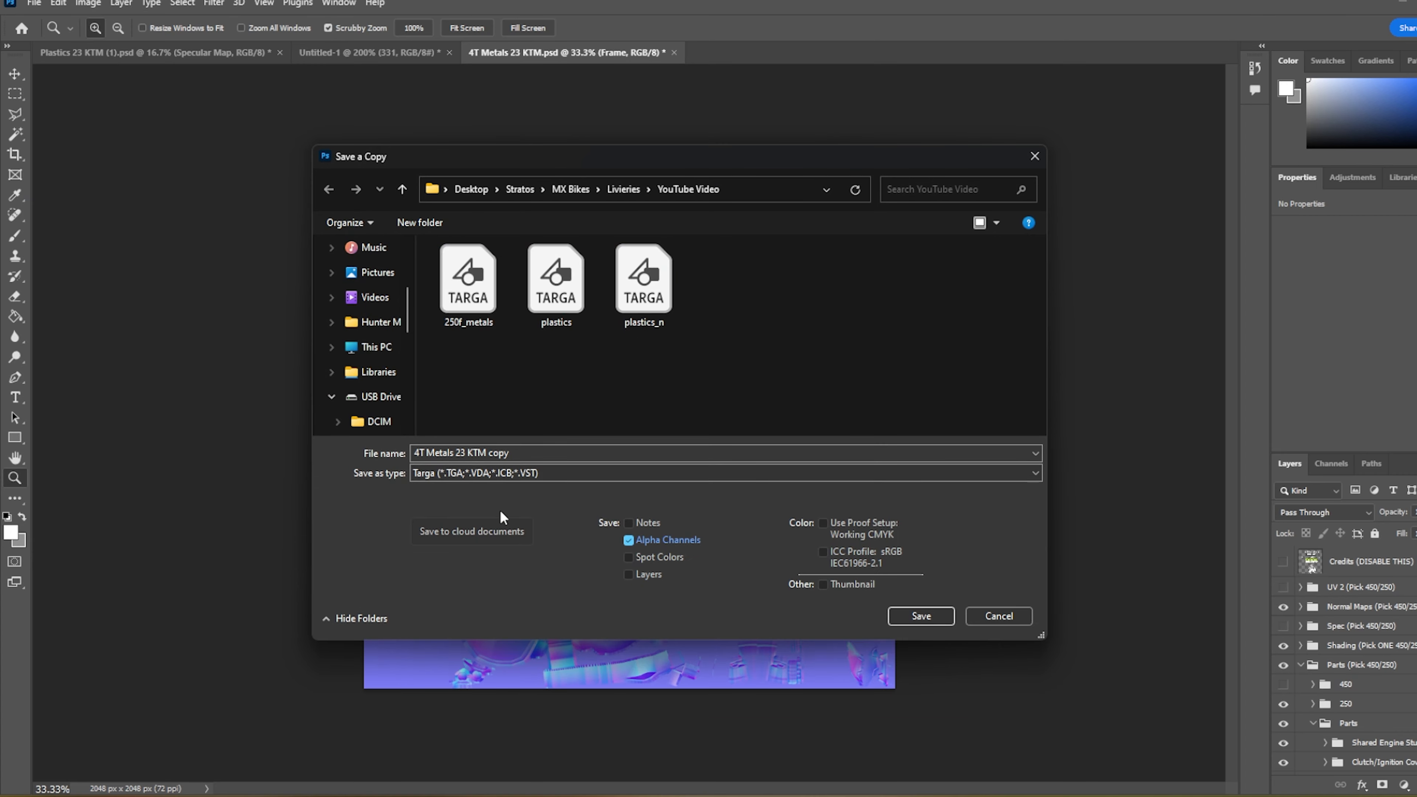
- Save the normal map copy as 250f_metals_n at 32 bits/pixel and hide the Normal Maps group
click(507, 452)
text(2)
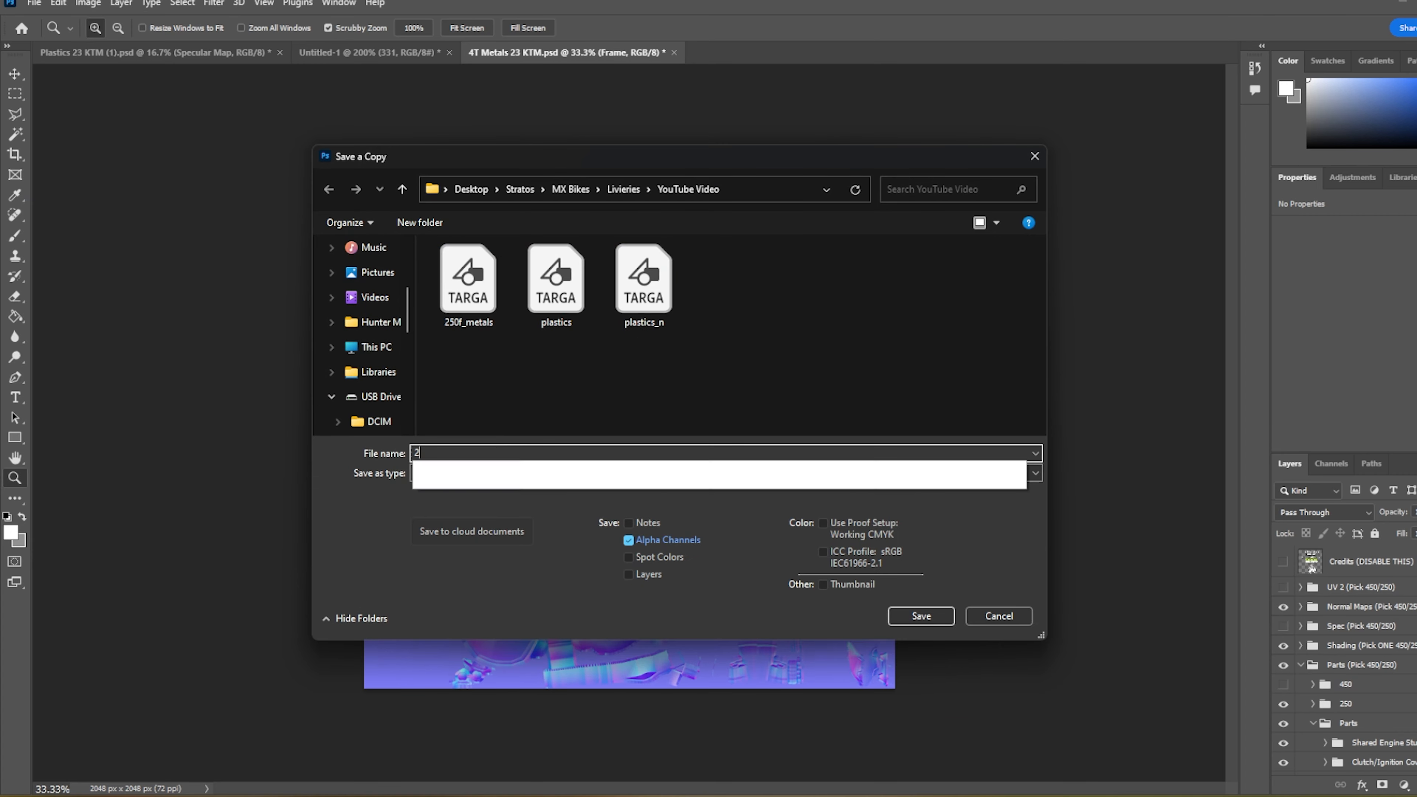
text(50f_metals)
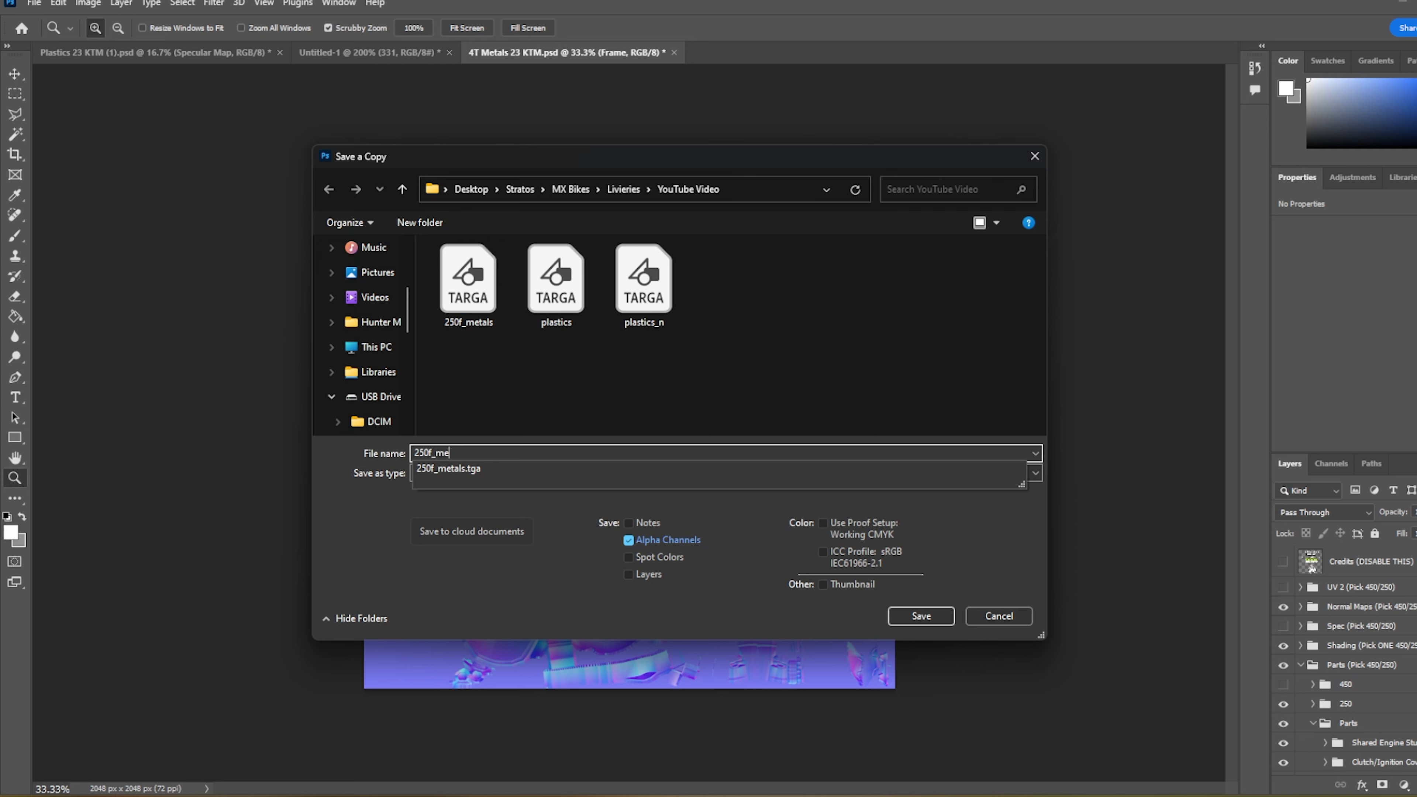
text(_)
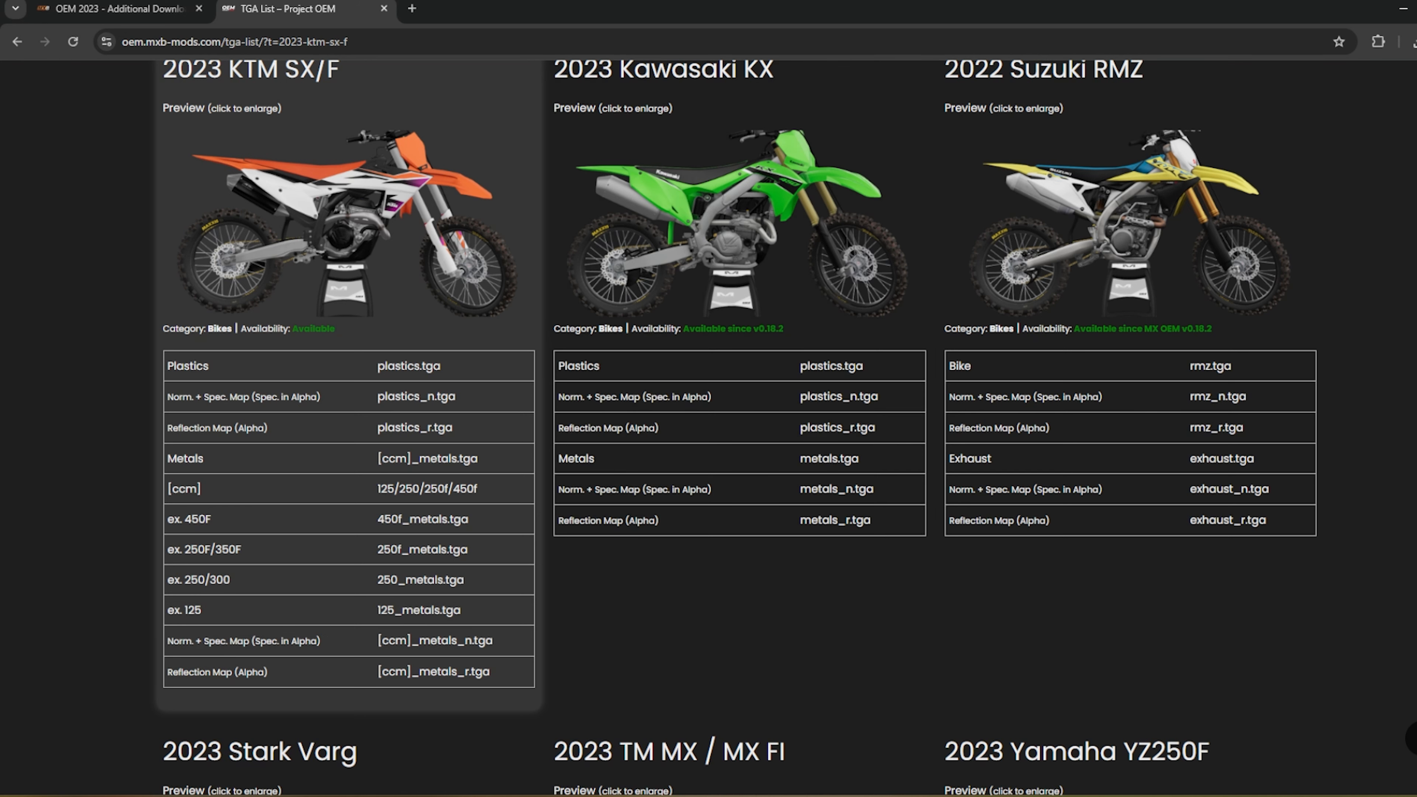
click(859, 796)
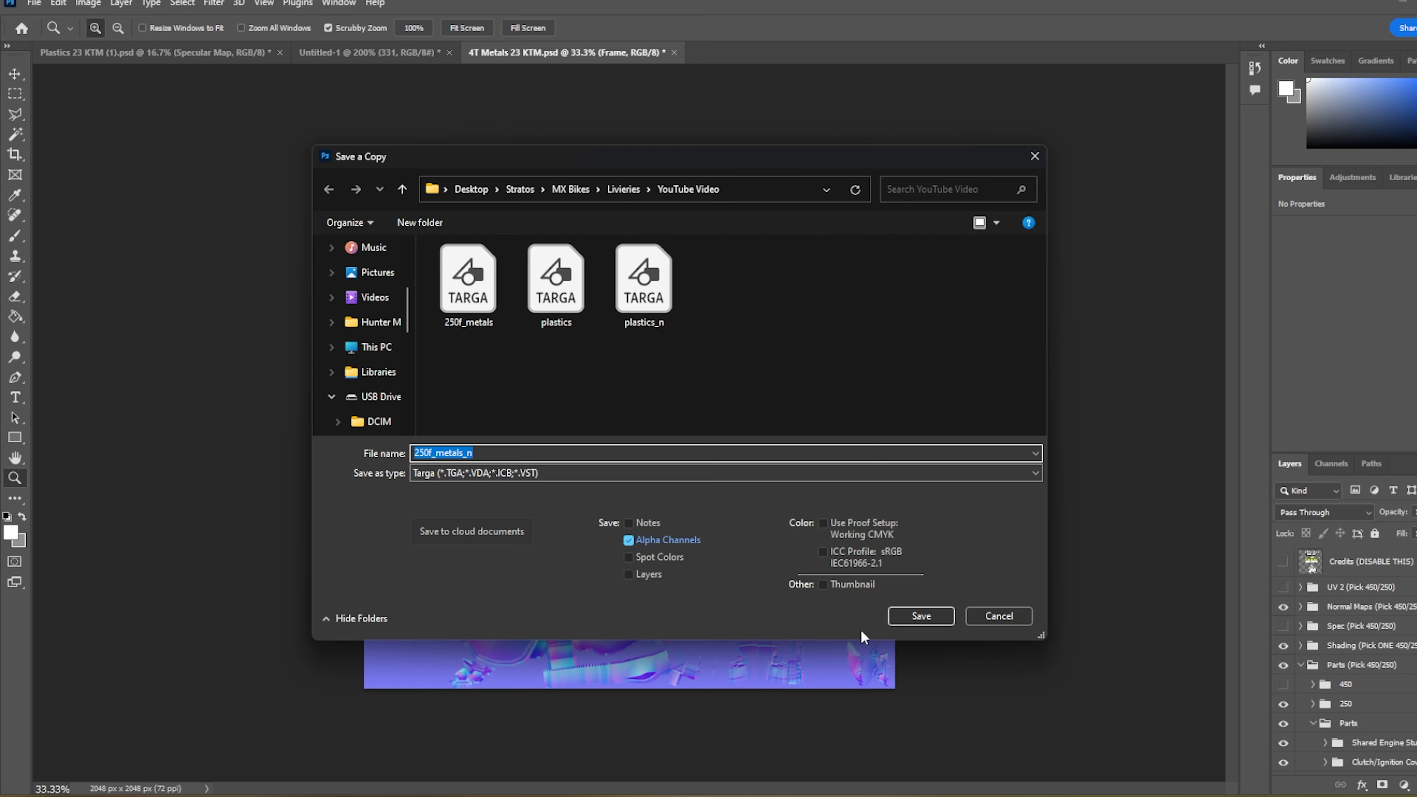
click(907, 623)
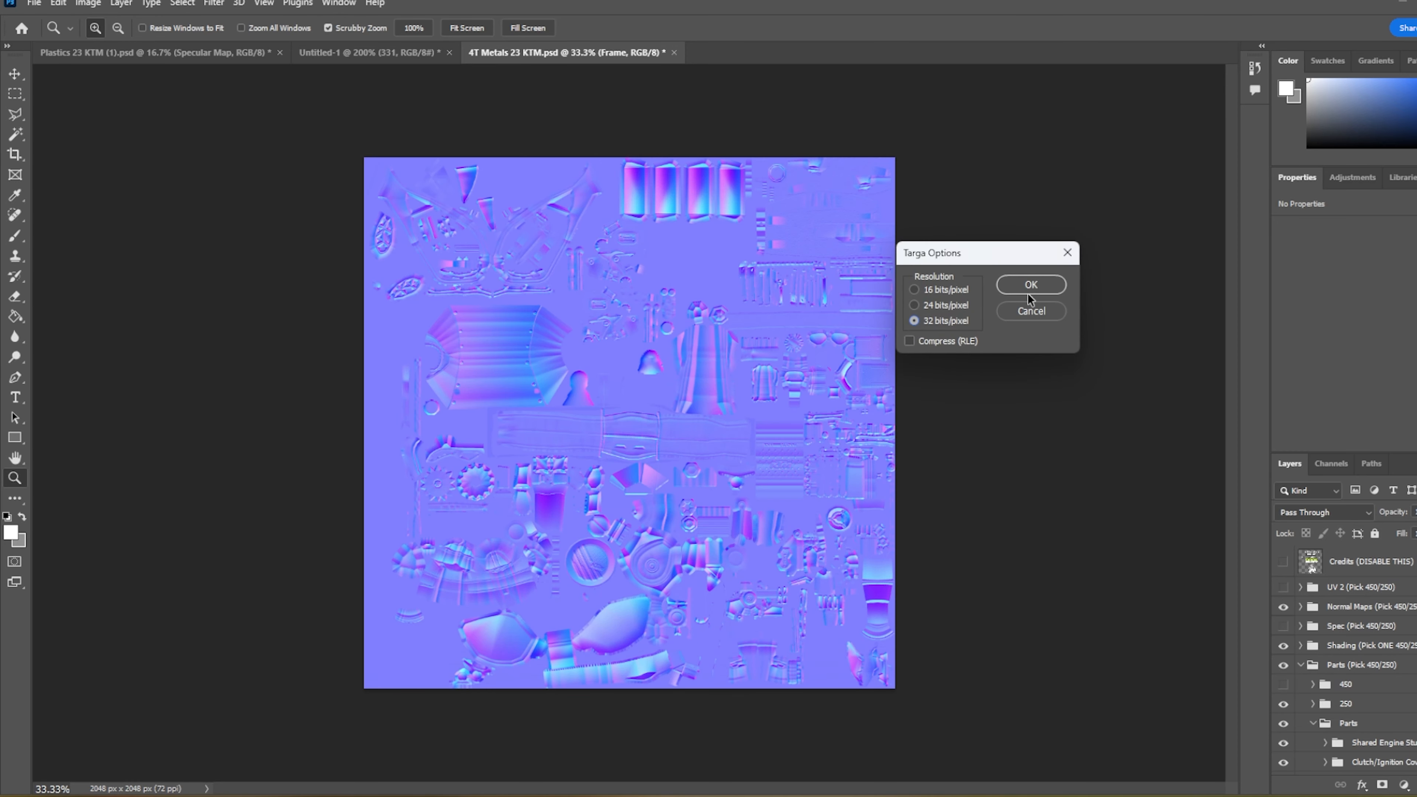
click(1029, 290)
click(1283, 608)
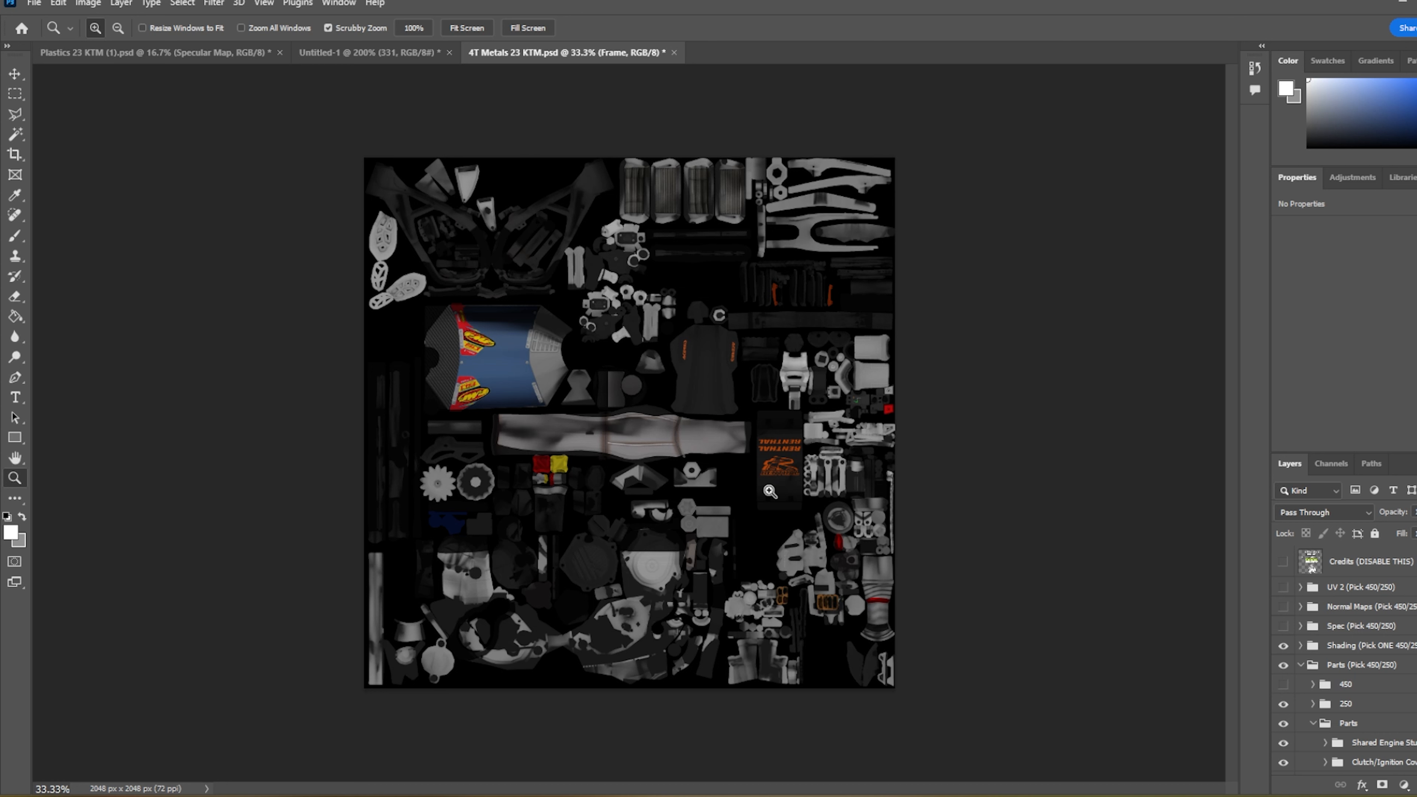
- Open the Livieries > YouTube Video folder to check the exported Targa files, and bring up the PaintEd 1.4 window over the TGA list
click(792, 796)
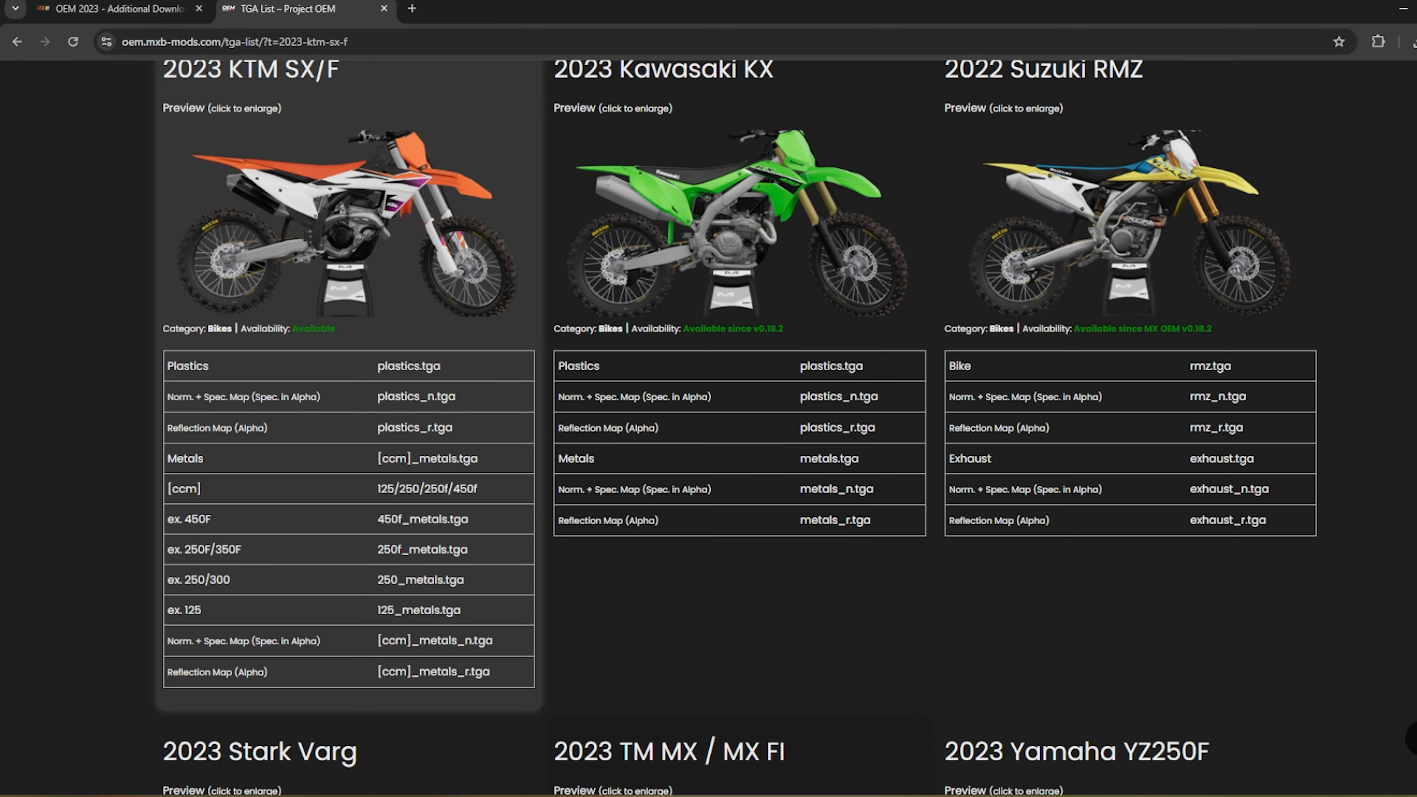
key(alt+Tab)
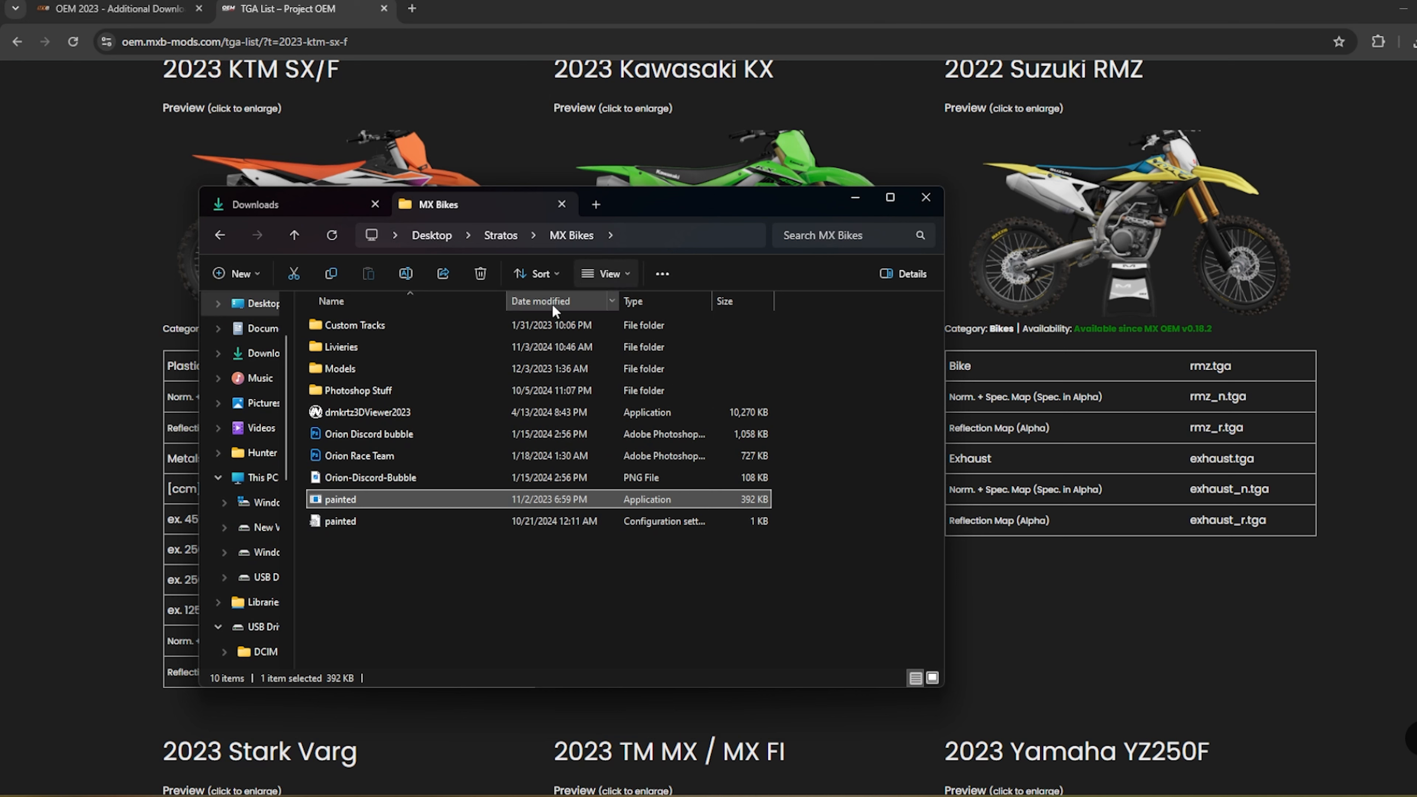
double_click(391, 346)
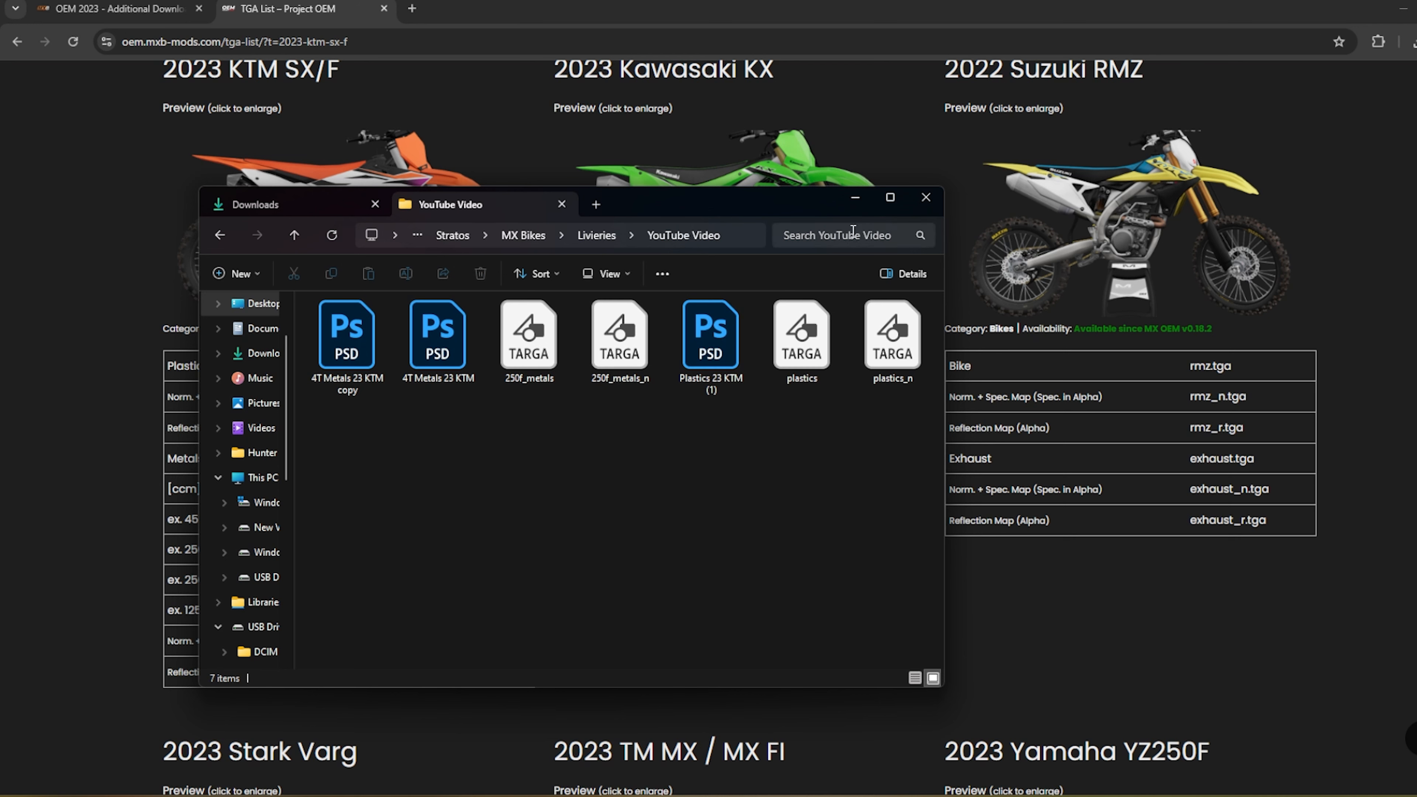
click(855, 197)
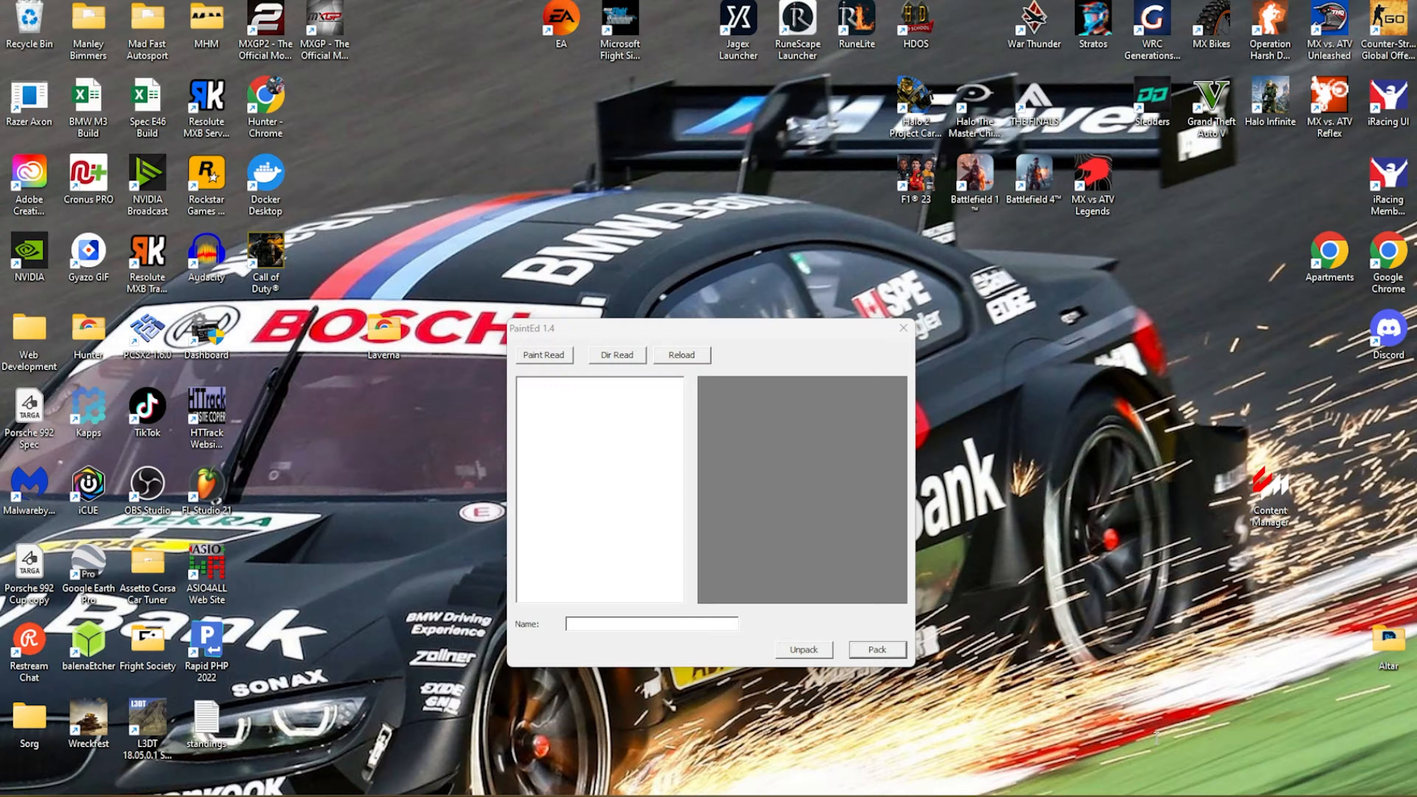
click(1154, 738)
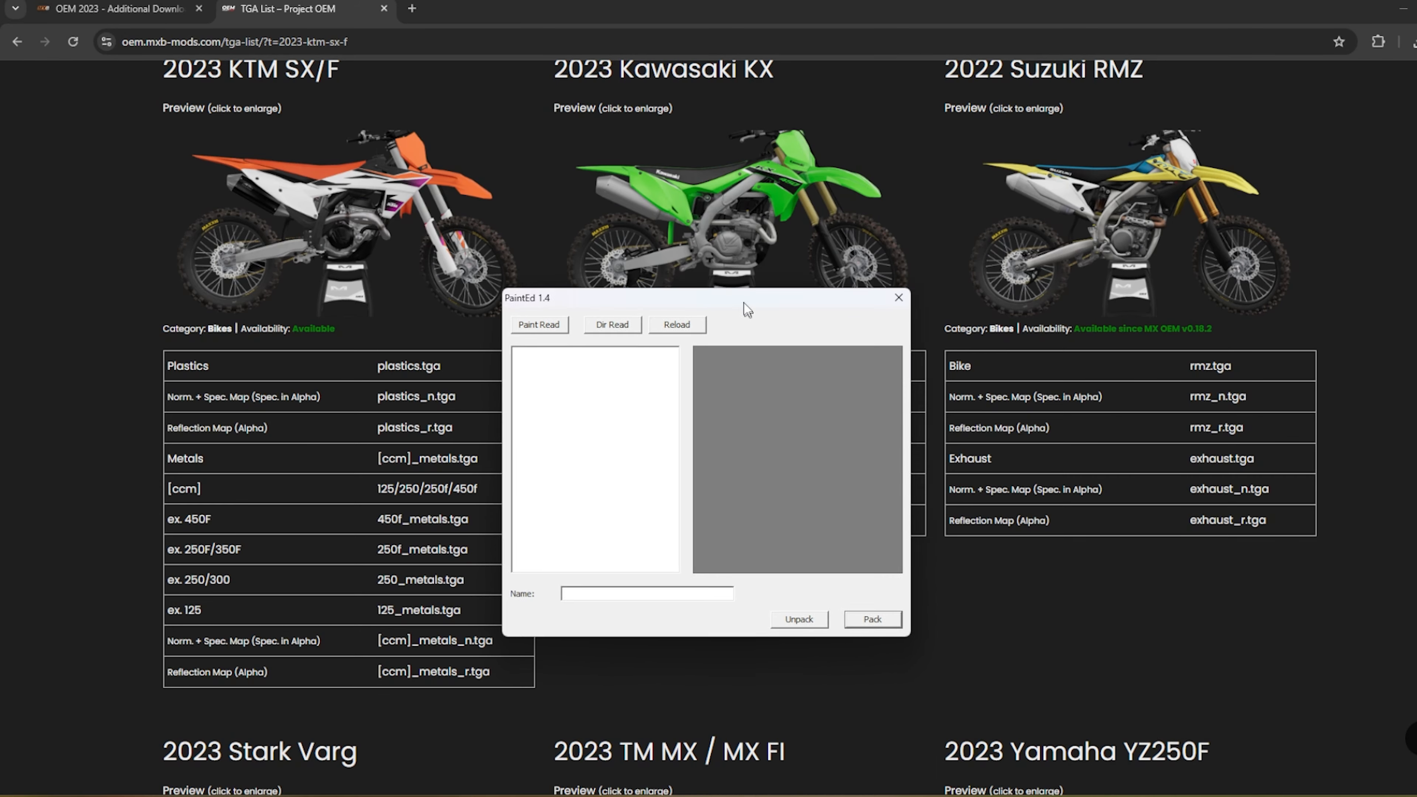
- Load the textures from the Liveries YouTube Video folder into PaintEd as the read directory
click(609, 302)
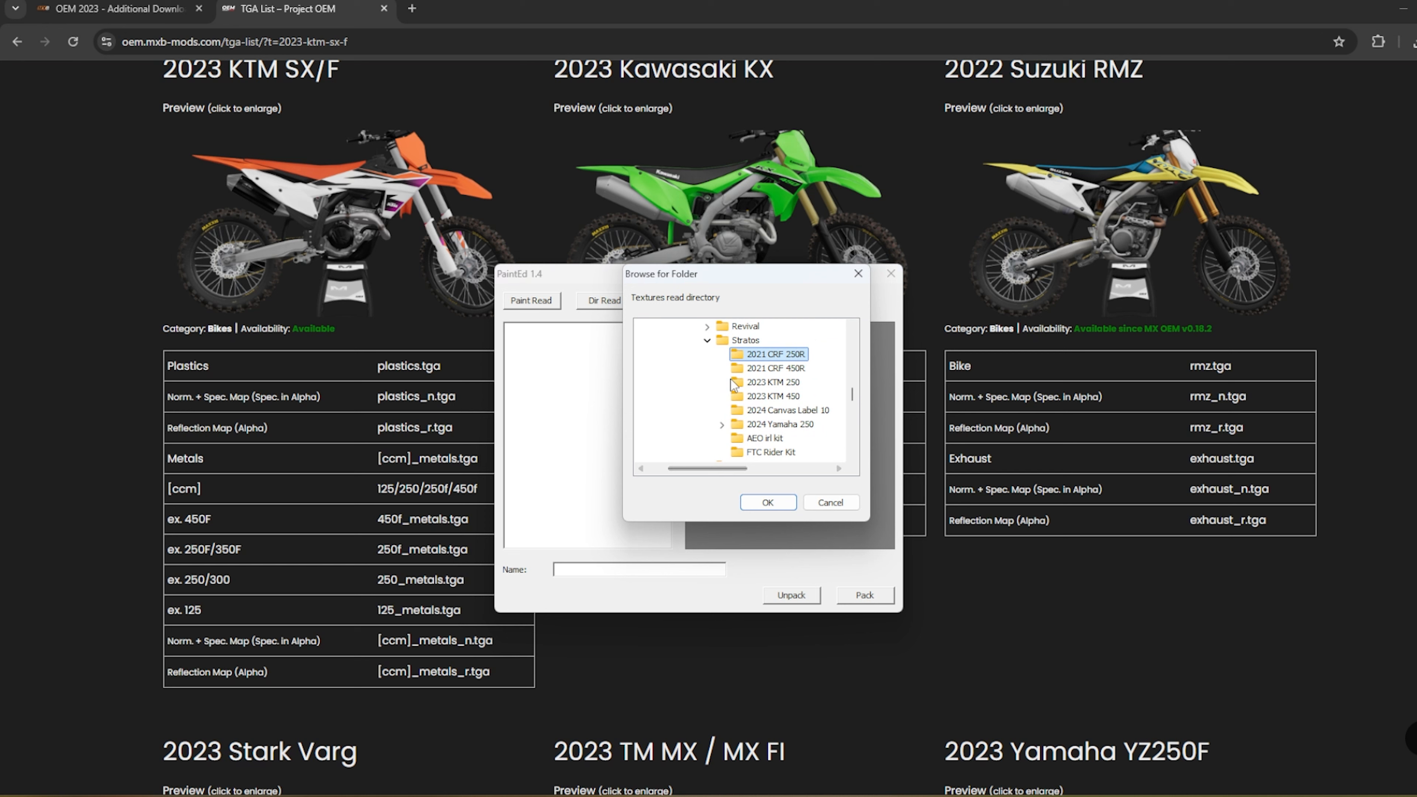
scroll(781, 425, down, 1)
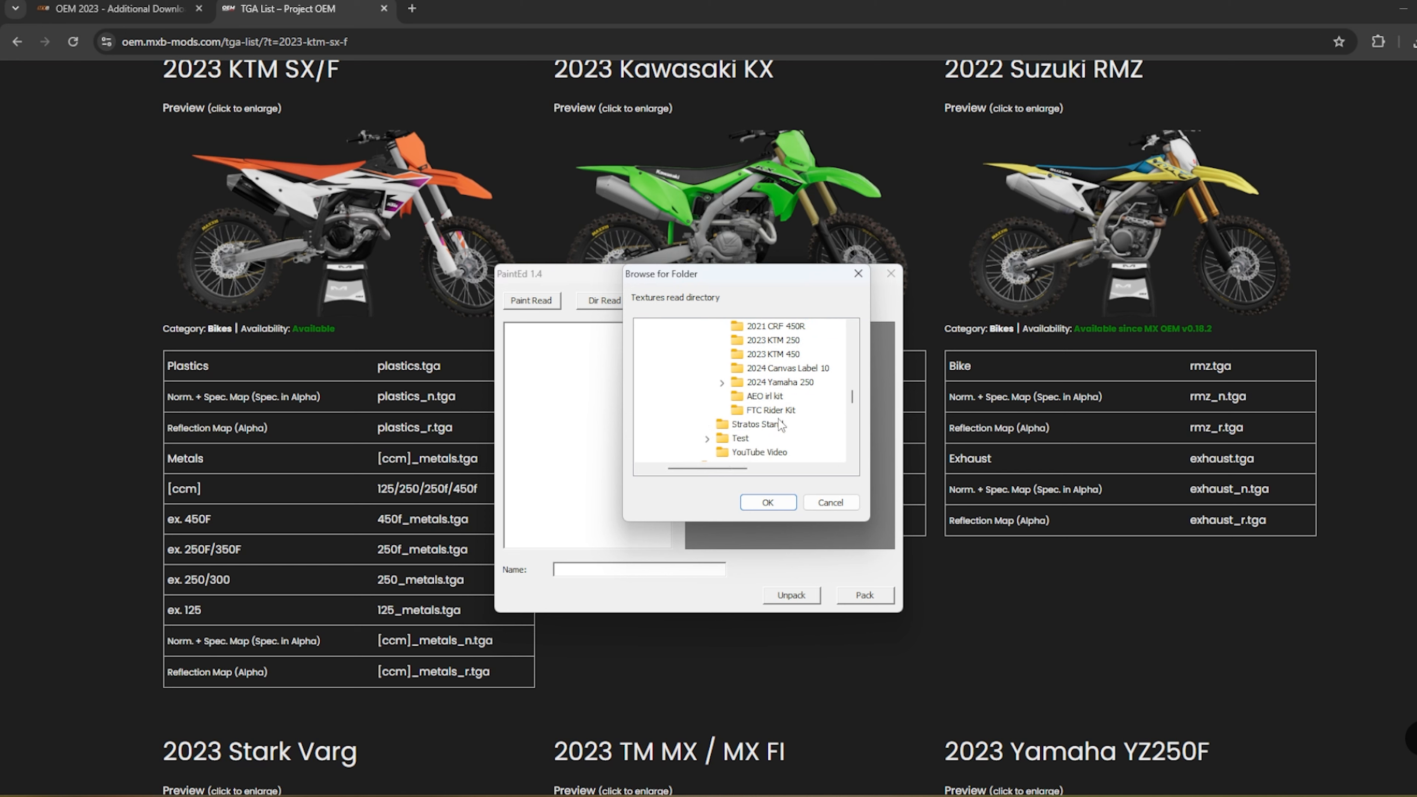
click(766, 455)
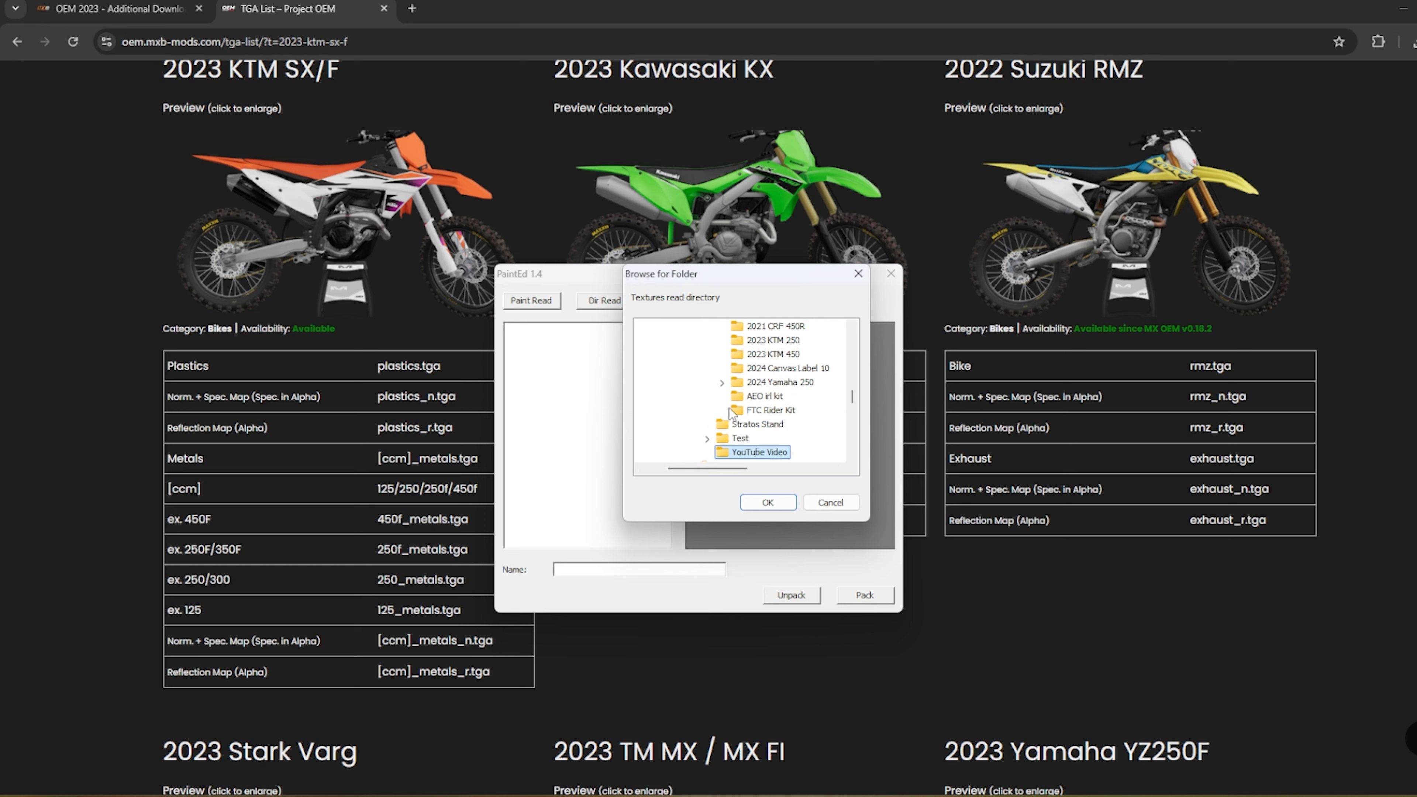
scroll(729, 409, down, 1)
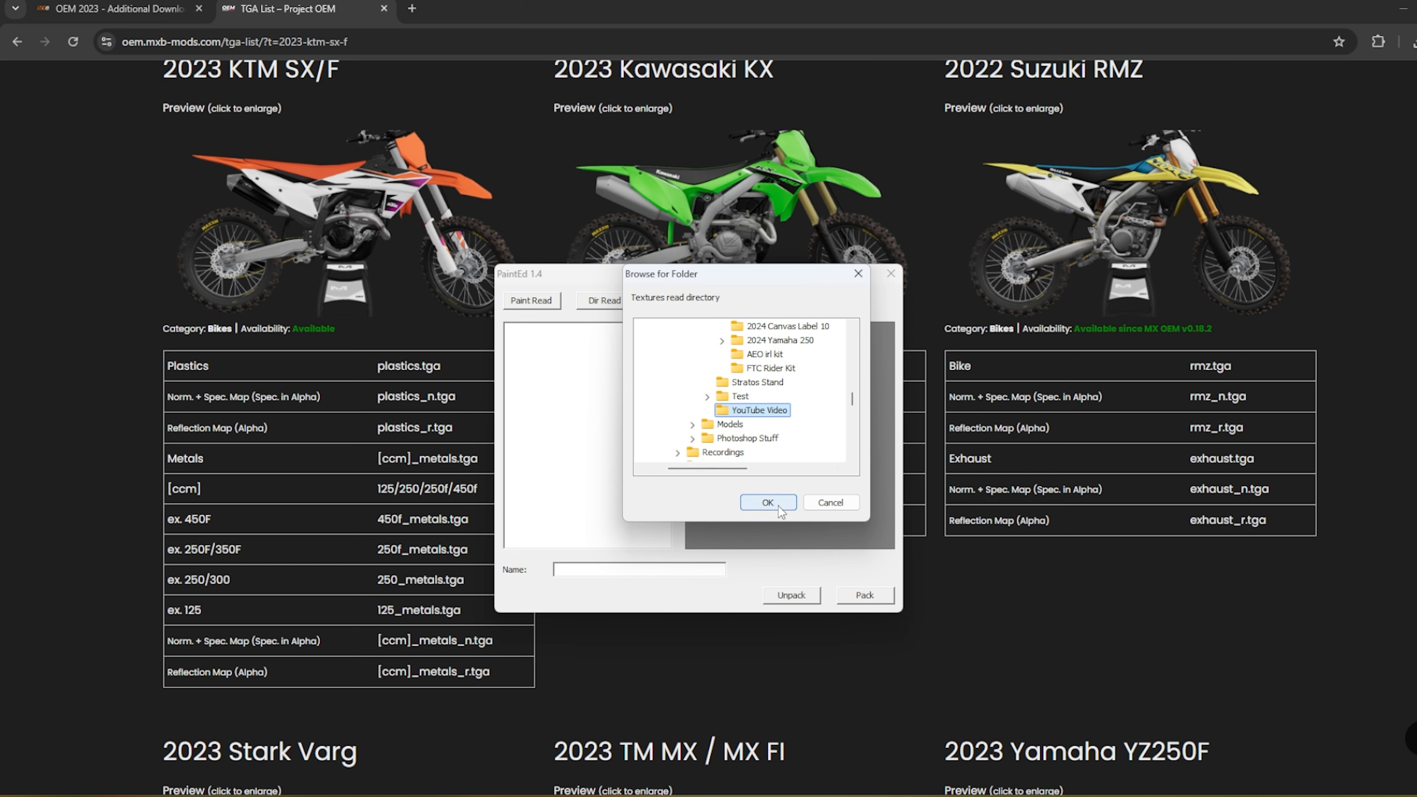
click(767, 502)
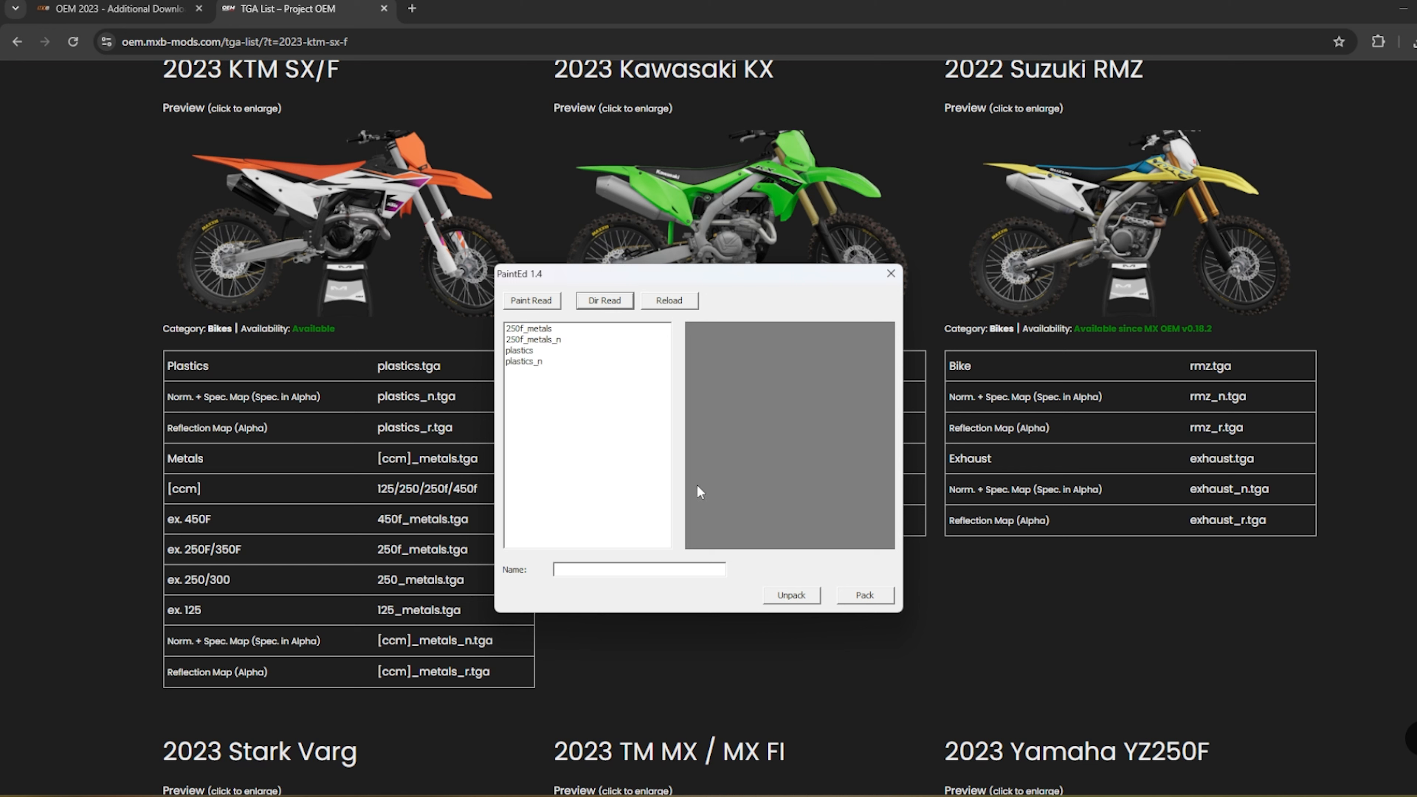
- Preview the loaded 250f_metals, 250f_metals_n, plastics and plastics_n textures, ending on plastics
click(540, 329)
click(542, 340)
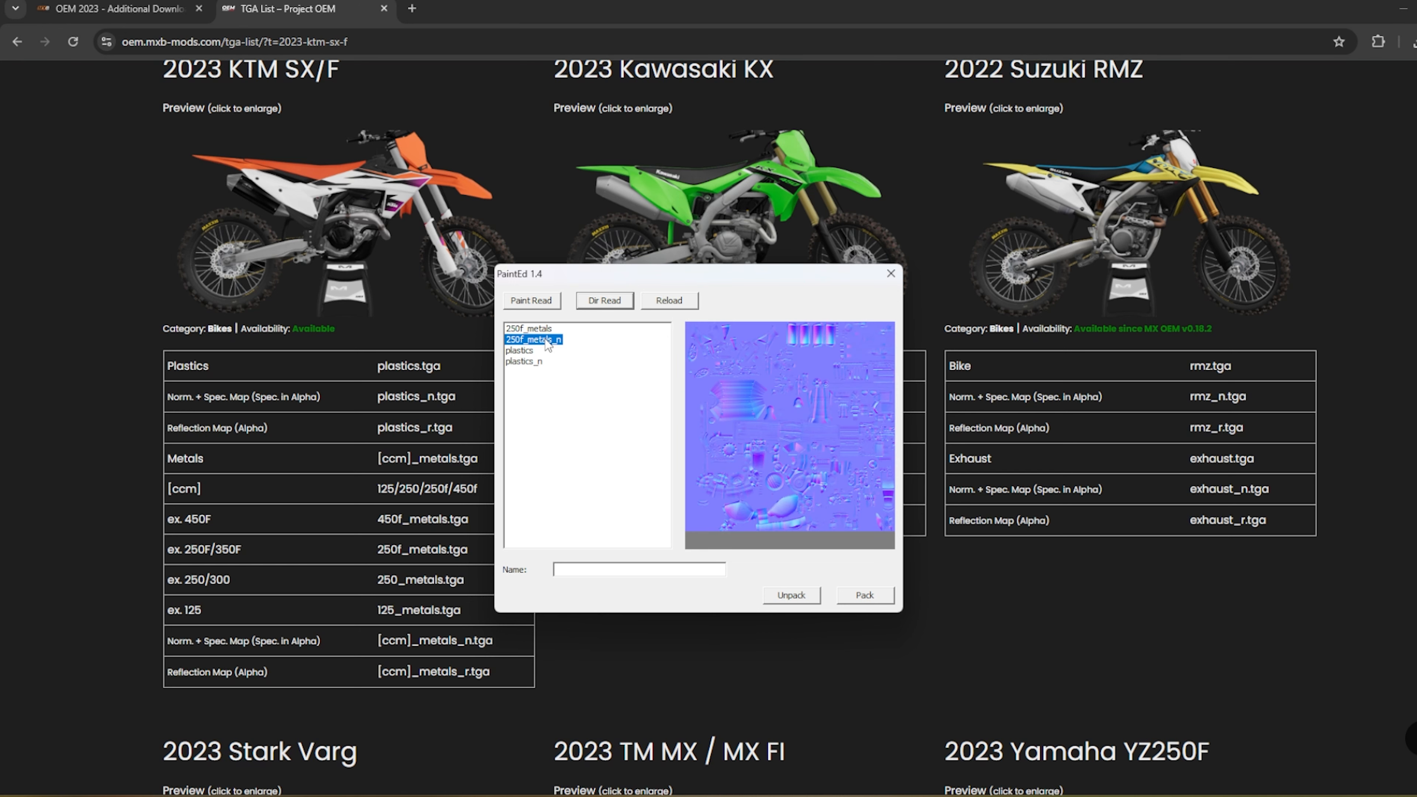
click(525, 352)
click(524, 362)
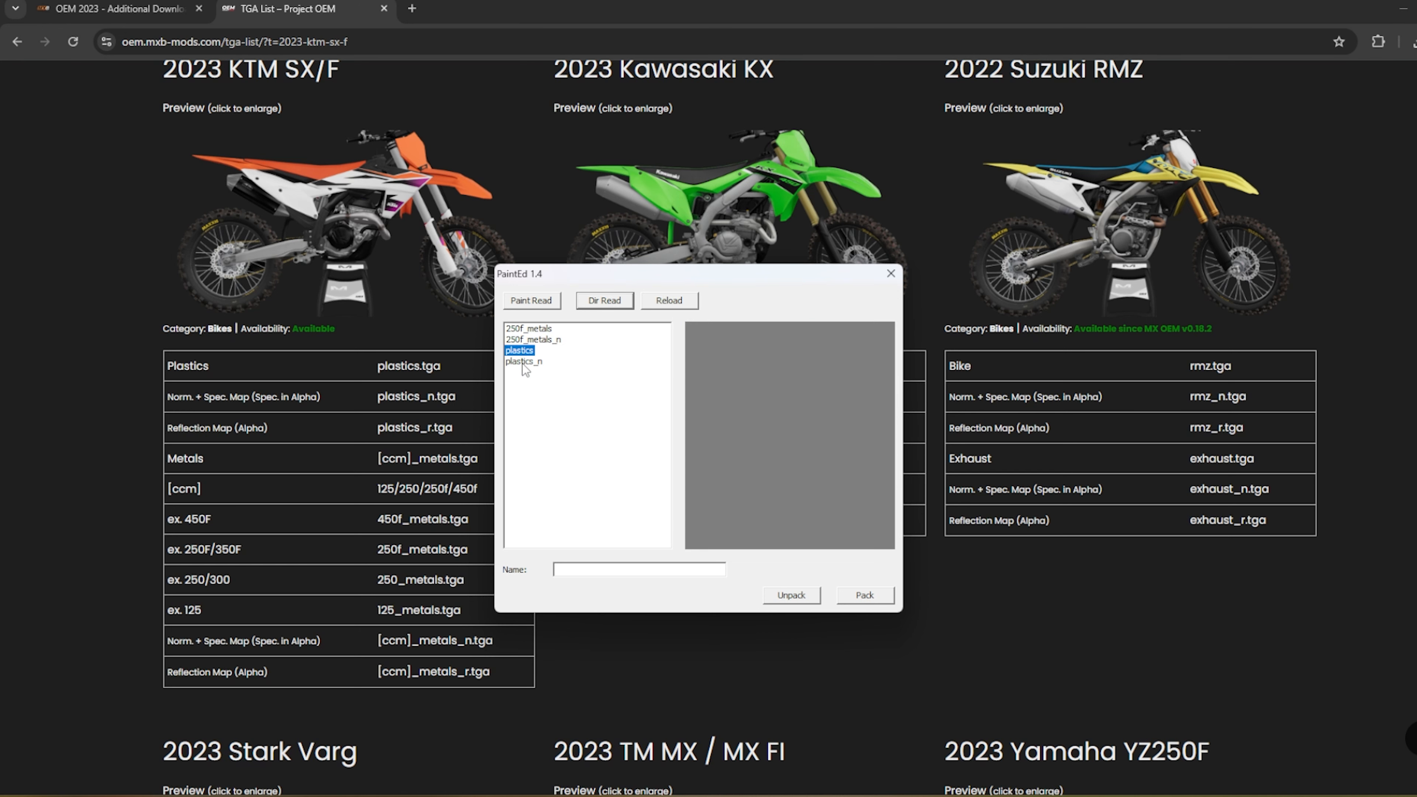
click(588, 570)
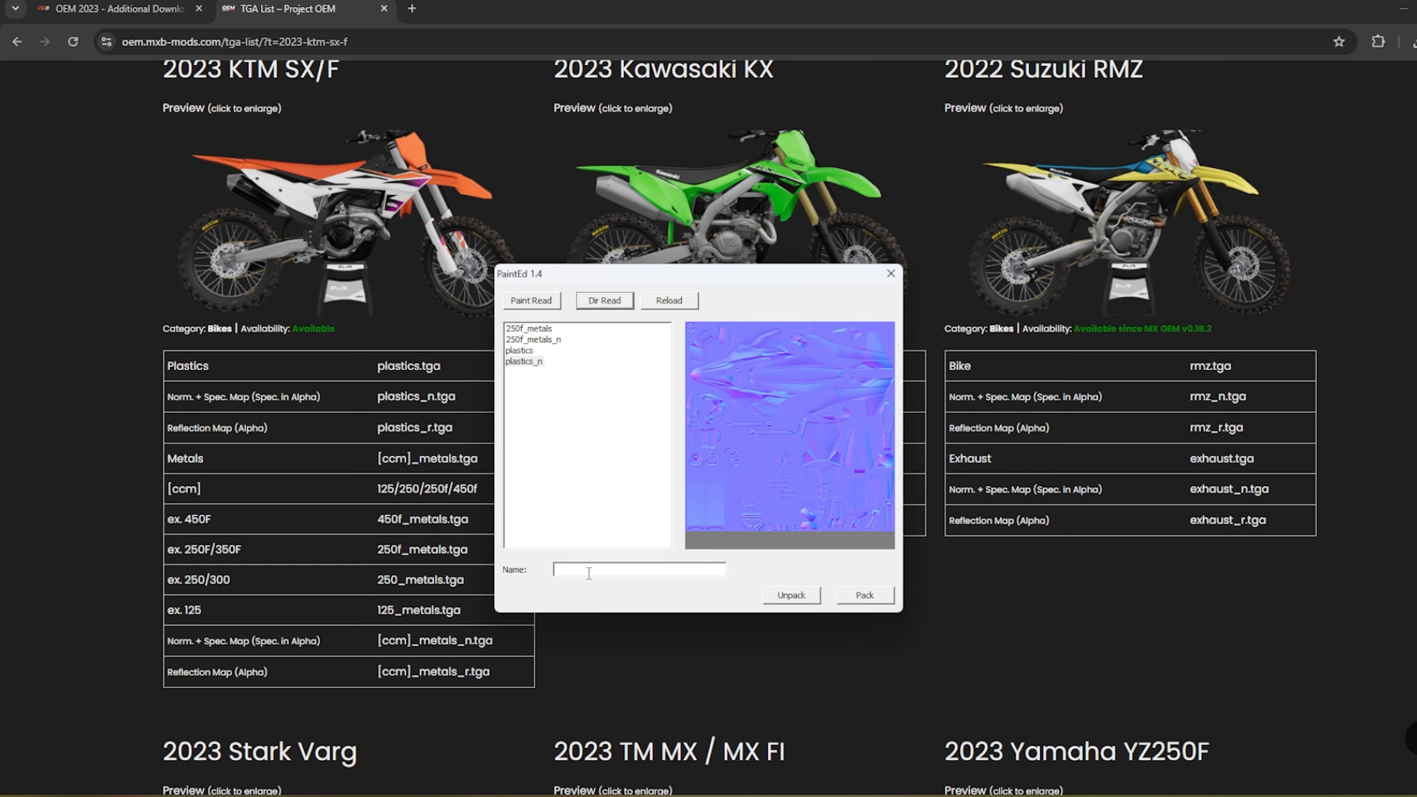
click(526, 351)
- Name the paint "2023 RedBull Stock - #331"
click(611, 571)
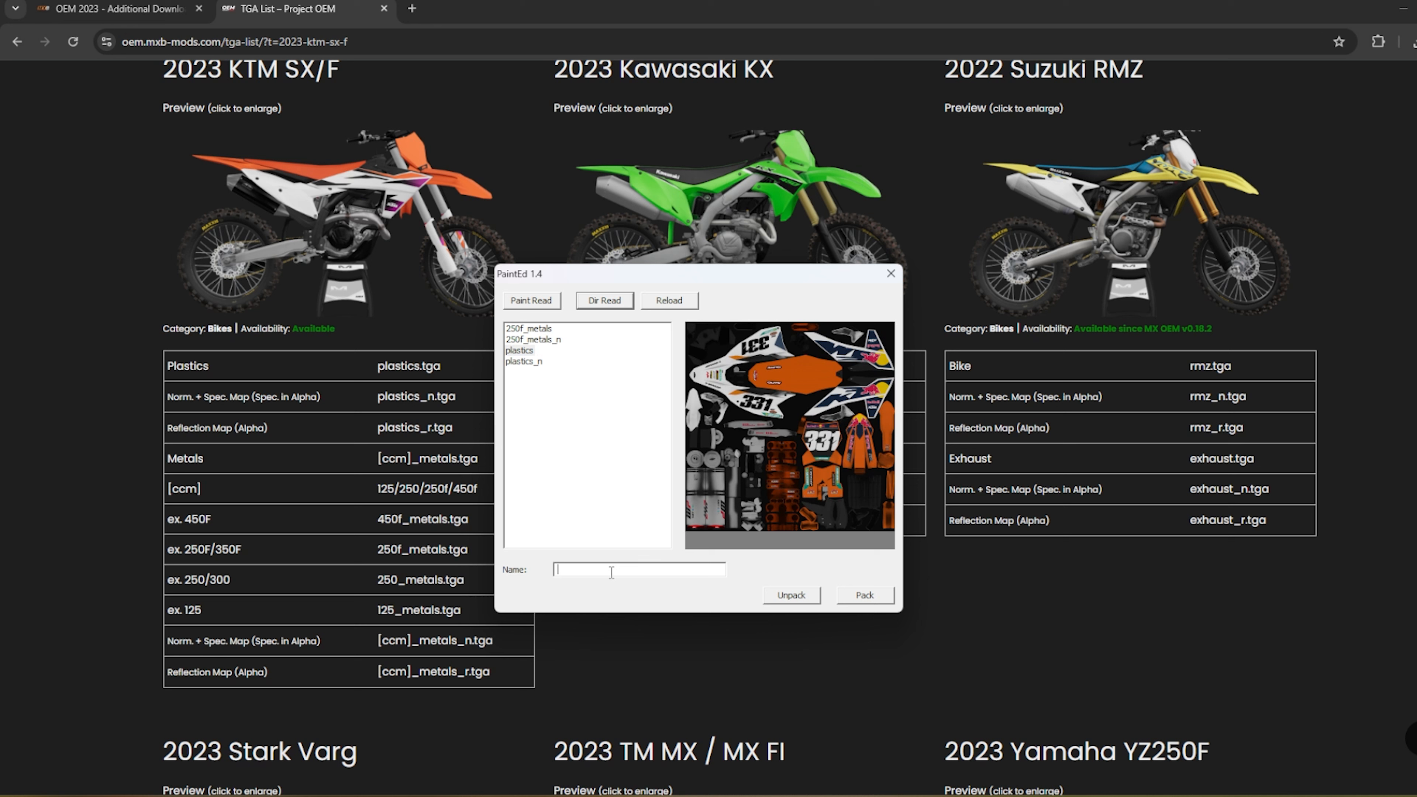
text(I Hate Stratros)
drag(614, 570, 542, 580)
key(BackSpace)
text(2023 RedBull Stock - #331)
click(867, 596)
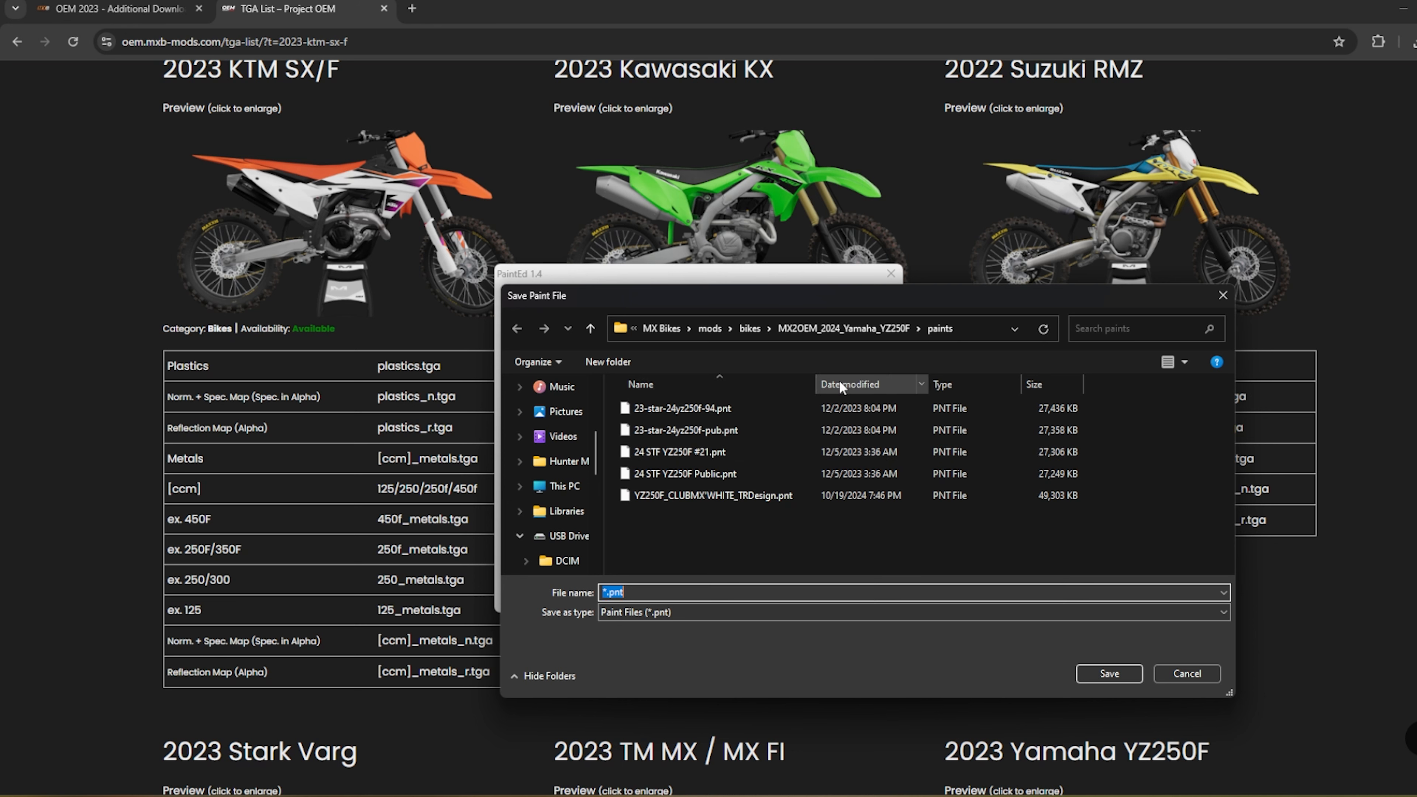
click(713, 333)
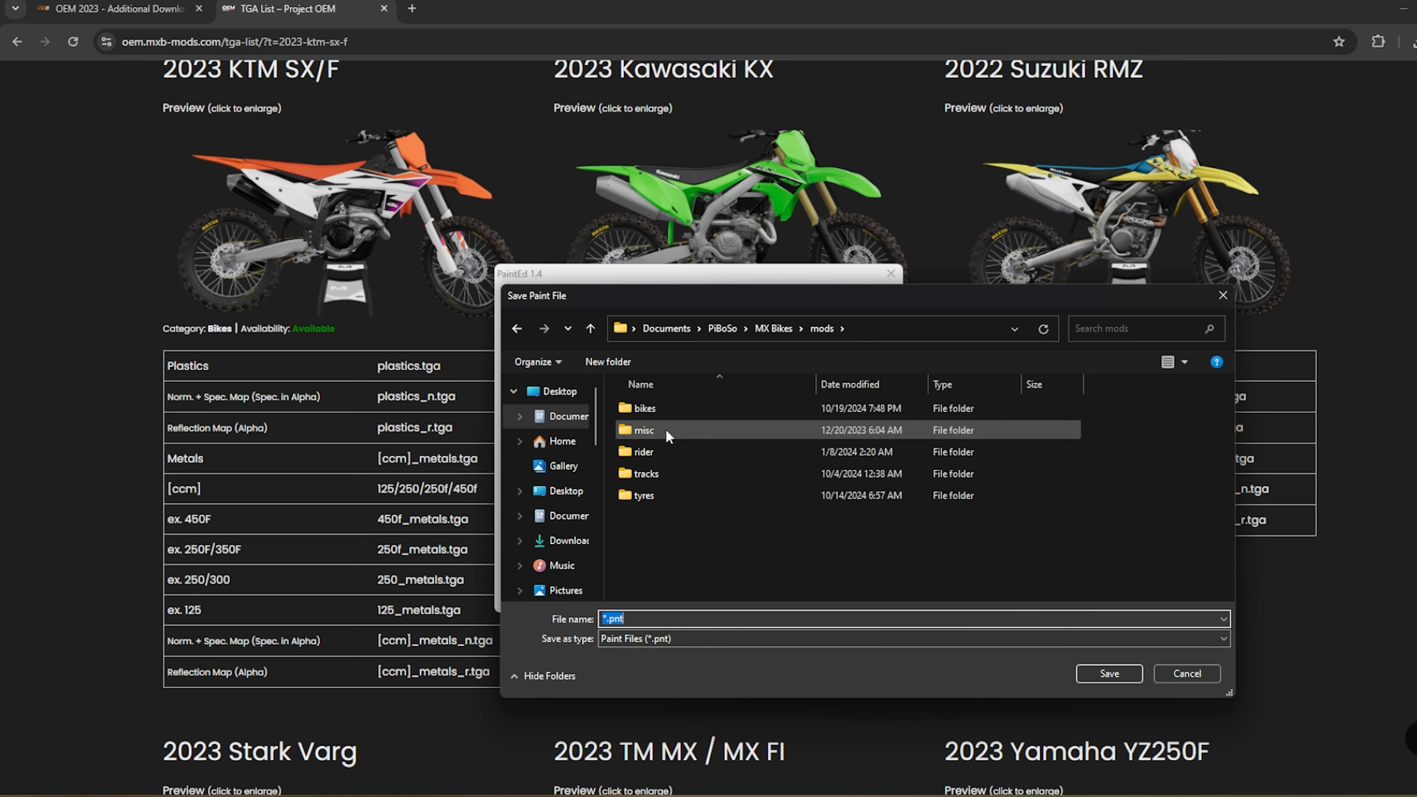
double_click(668, 412)
scroll(748, 520, down, 10)
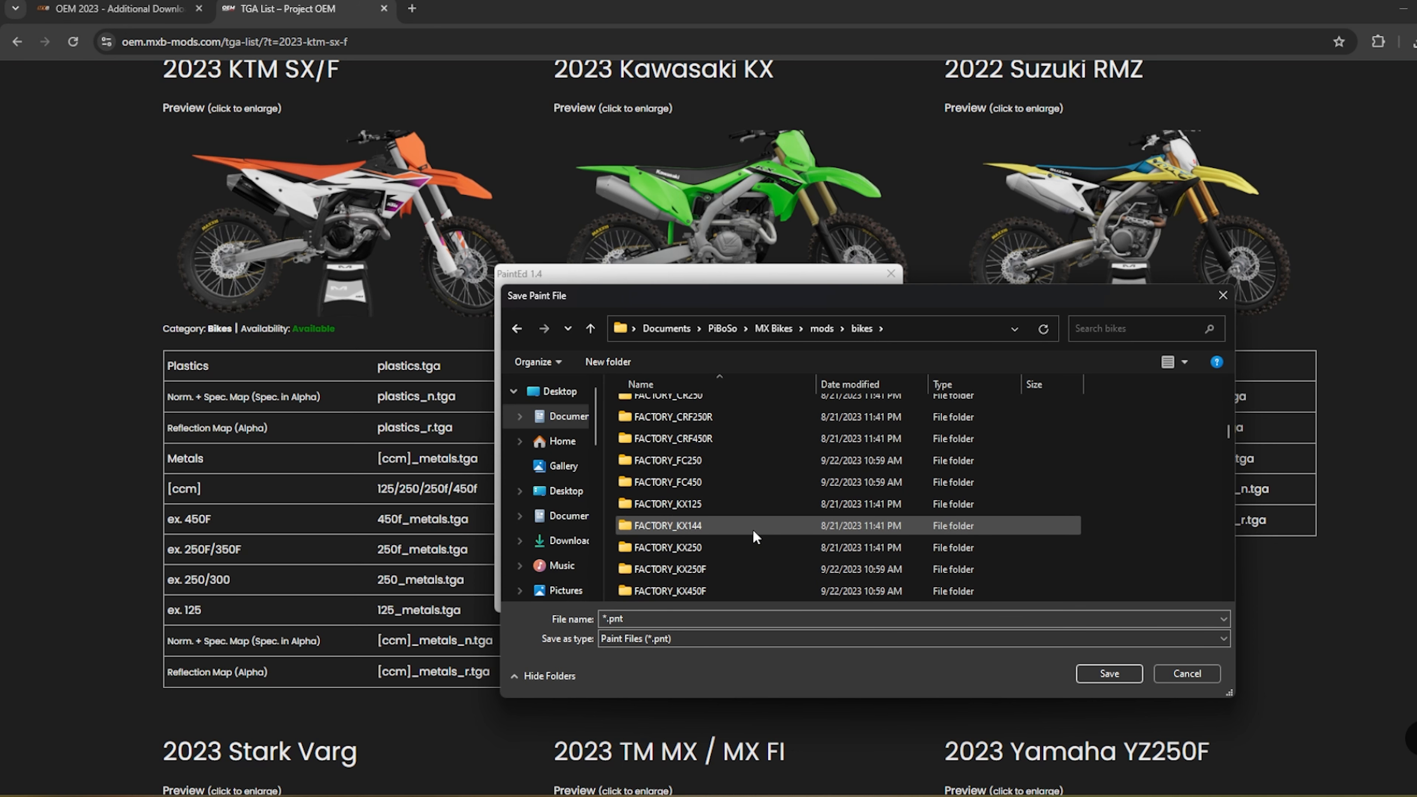
scroll(754, 525, down, 8)
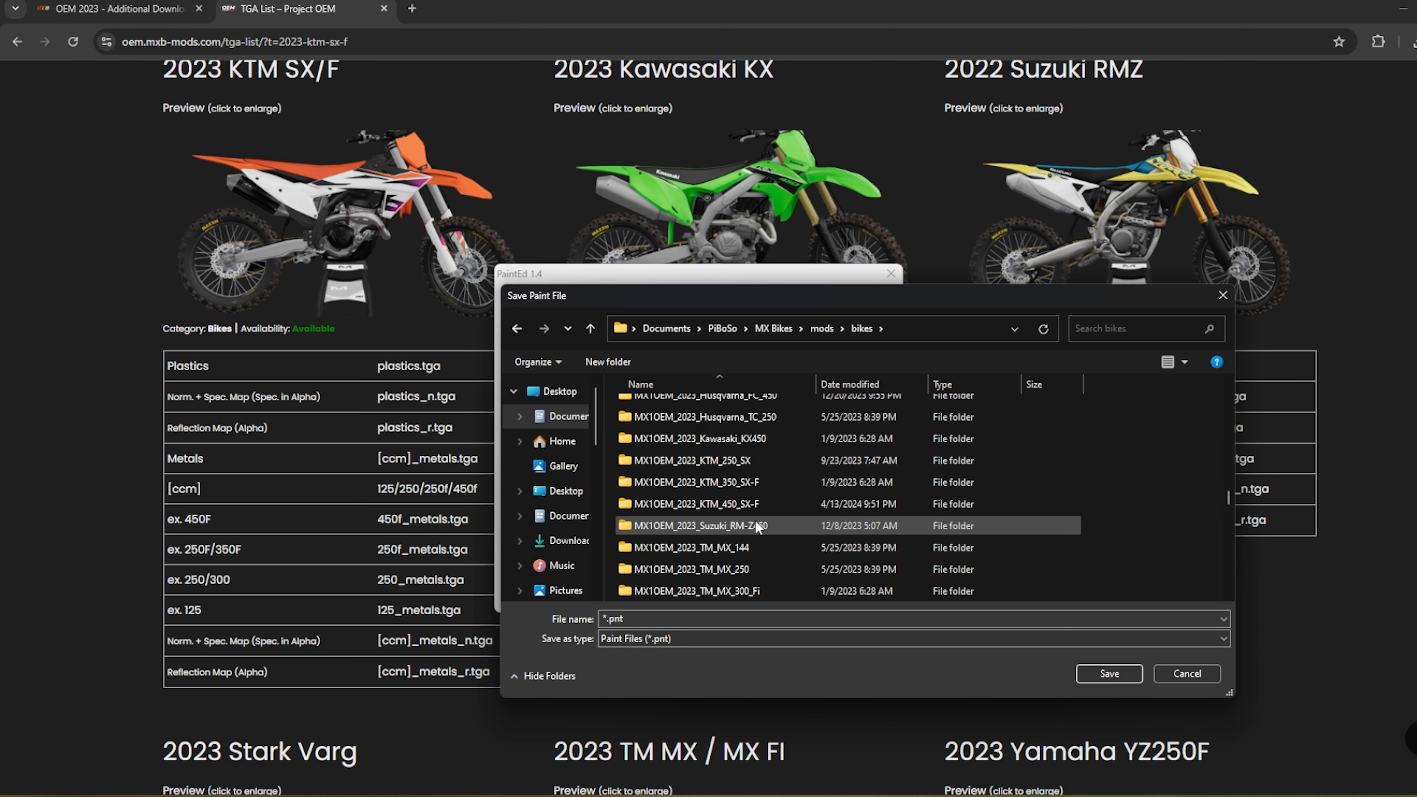
scroll(756, 535, down, 3)
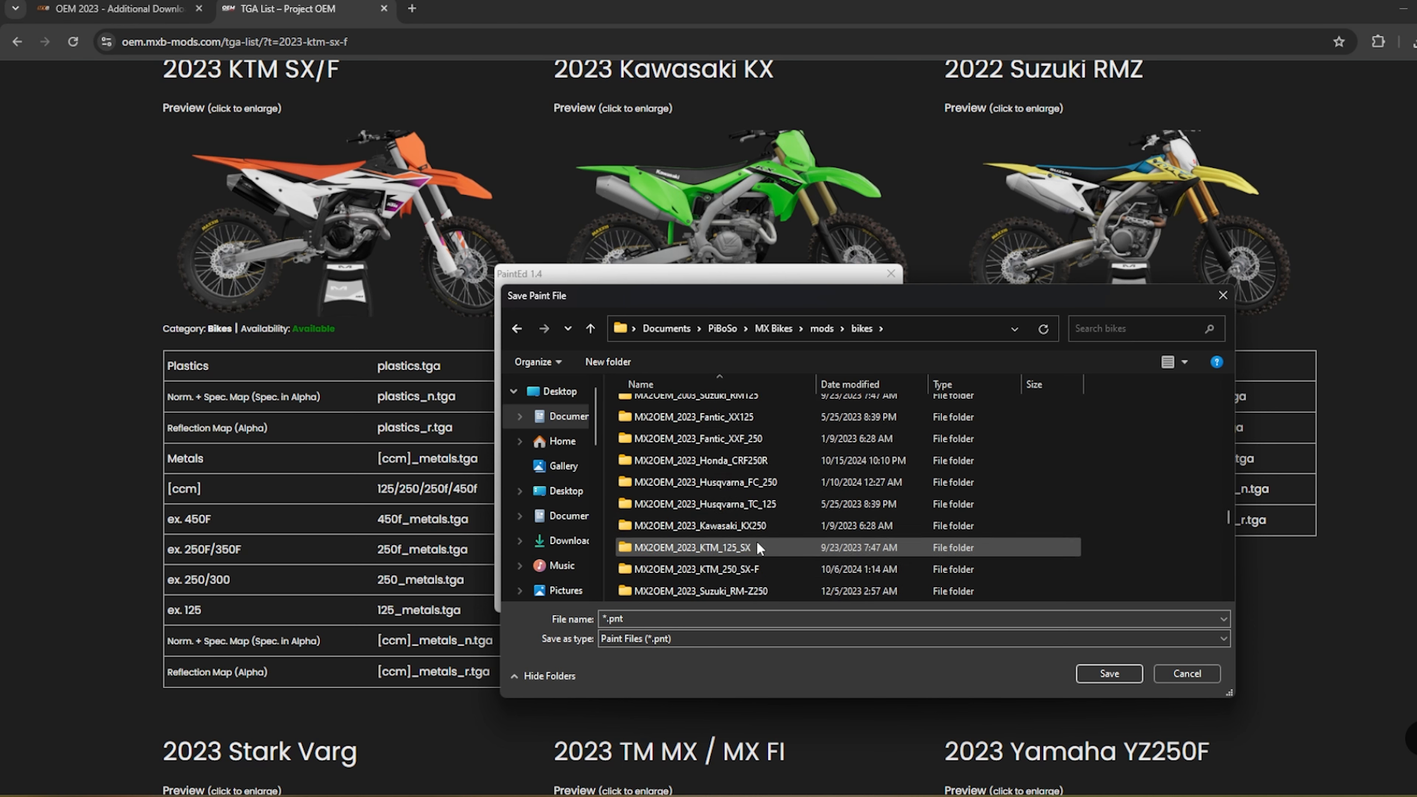
double_click(751, 570)
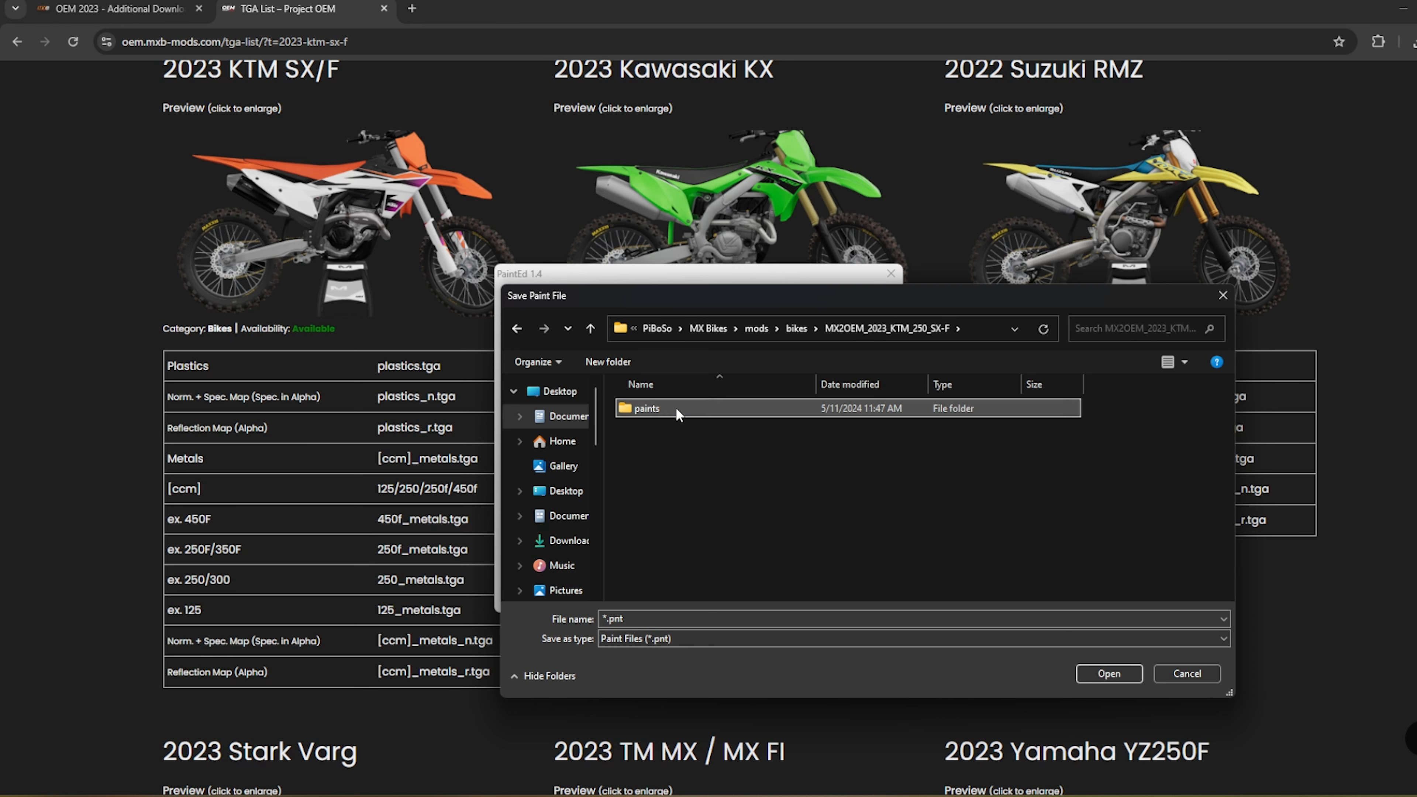
double_click(720, 408)
click(606, 619)
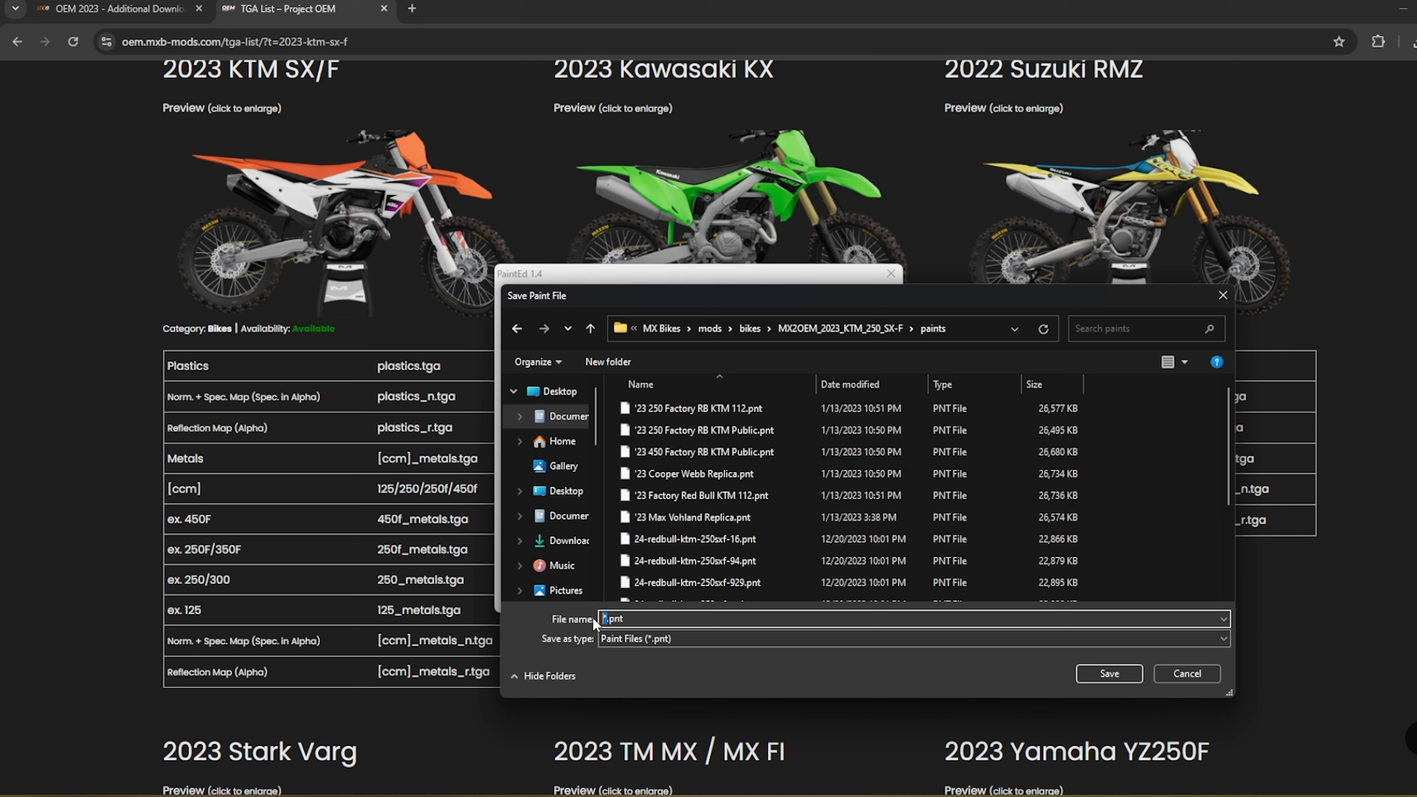
click(1186, 673)
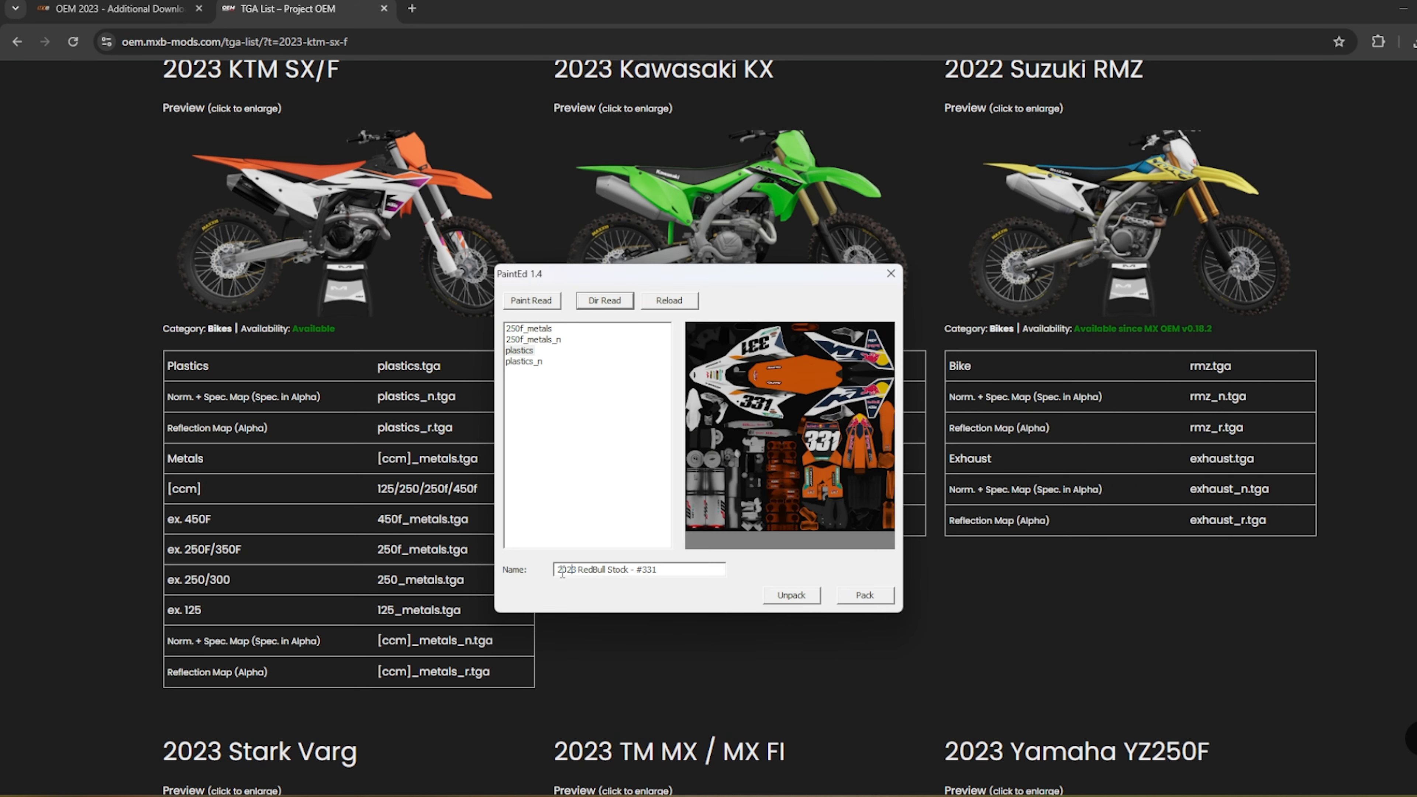
- Prefix the paint name with "!!" and start packing the paint
click(558, 571)
text(!!)
click(852, 595)
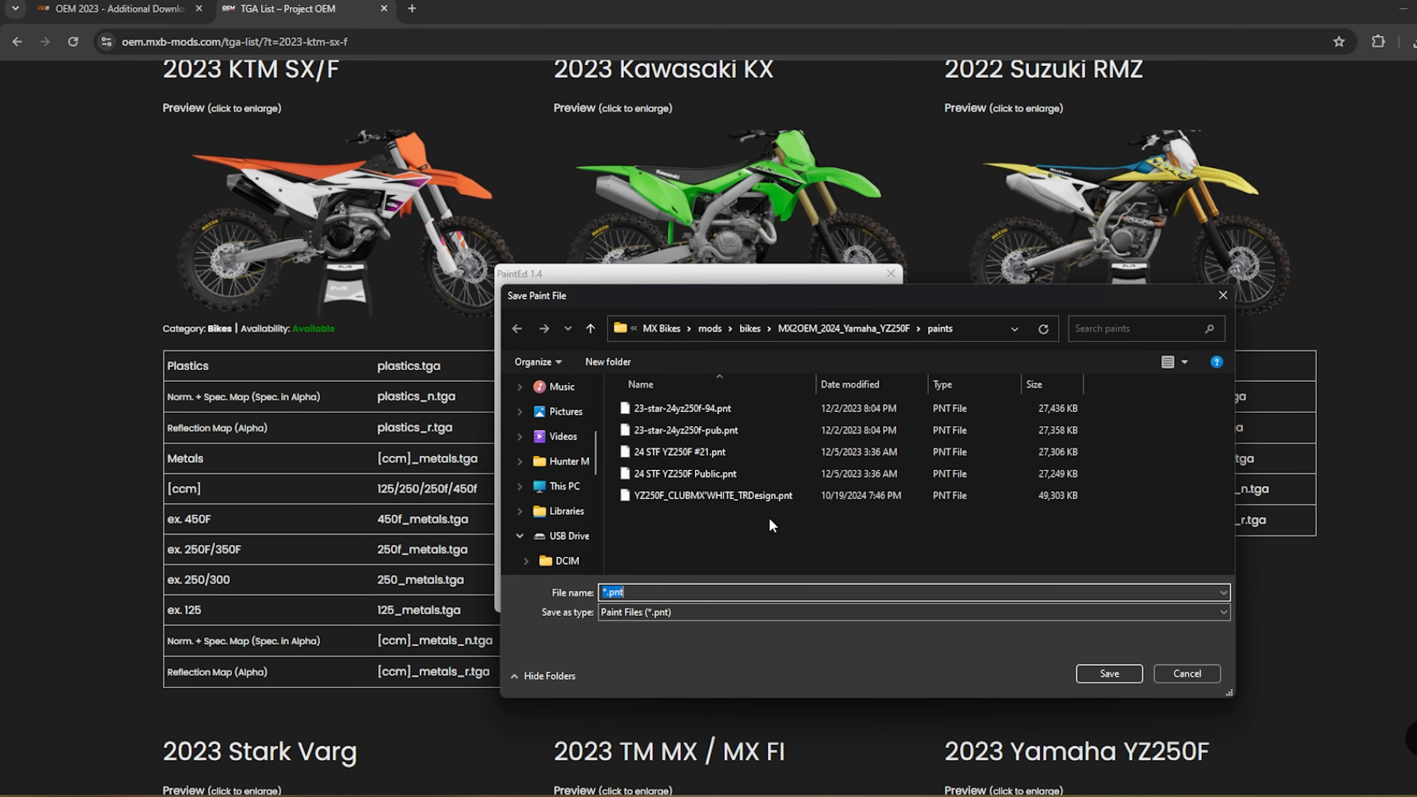
- Set the save location to the paints folder of MX2OEM_2023_KTM_250_SX-F under MX Bikes > mods > bikes
click(745, 328)
scroll(712, 513, down, 5)
scroll(697, 535, down, 10)
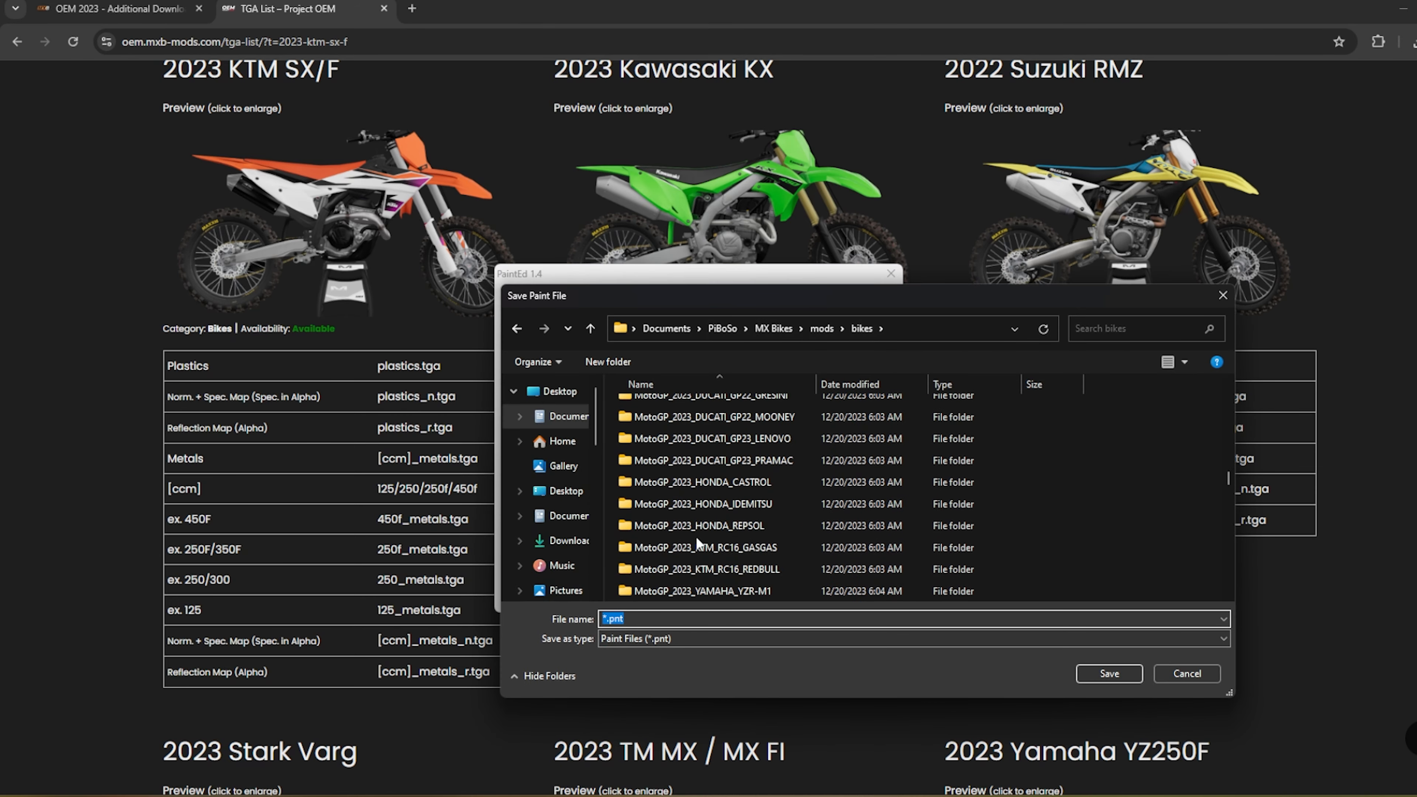
scroll(707, 539, down, 2)
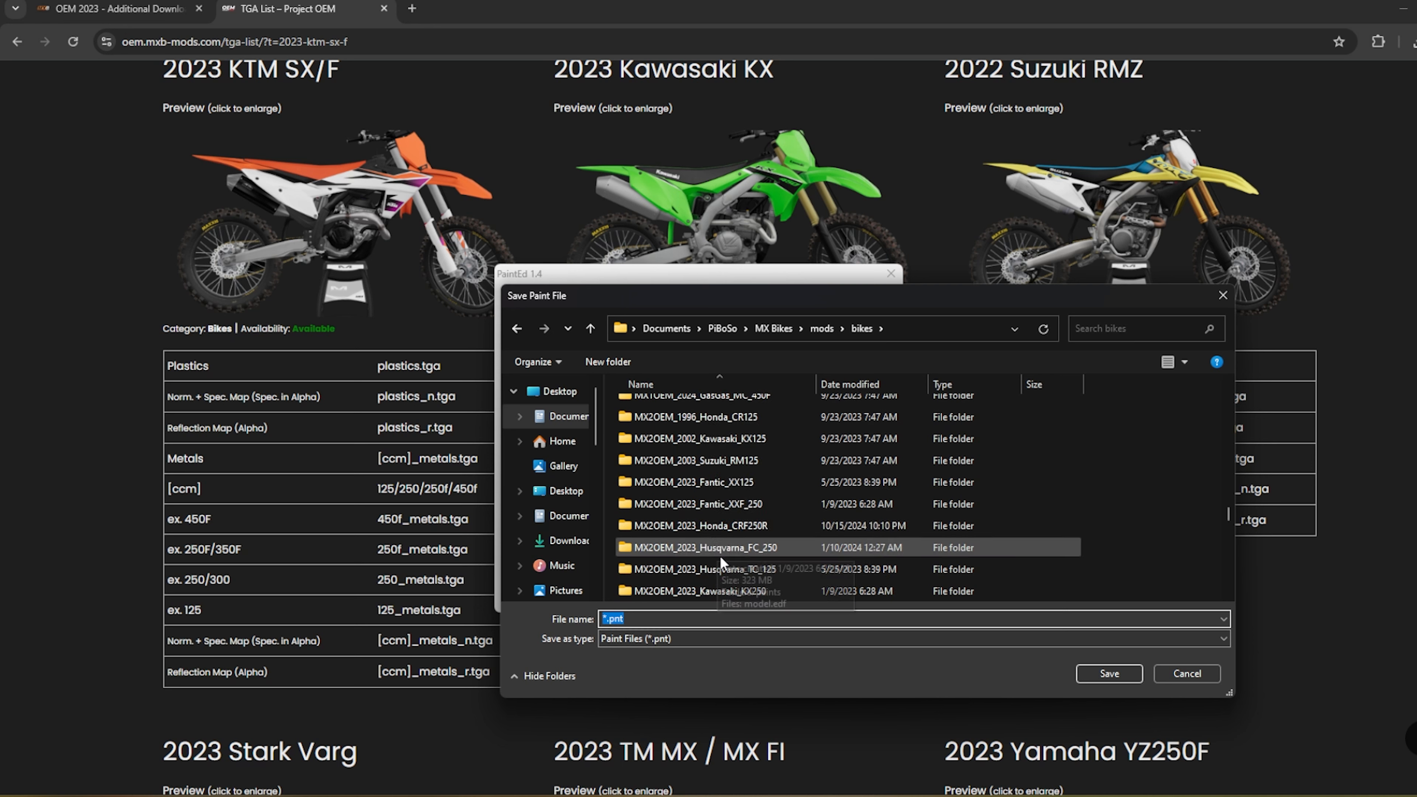
double_click(735, 565)
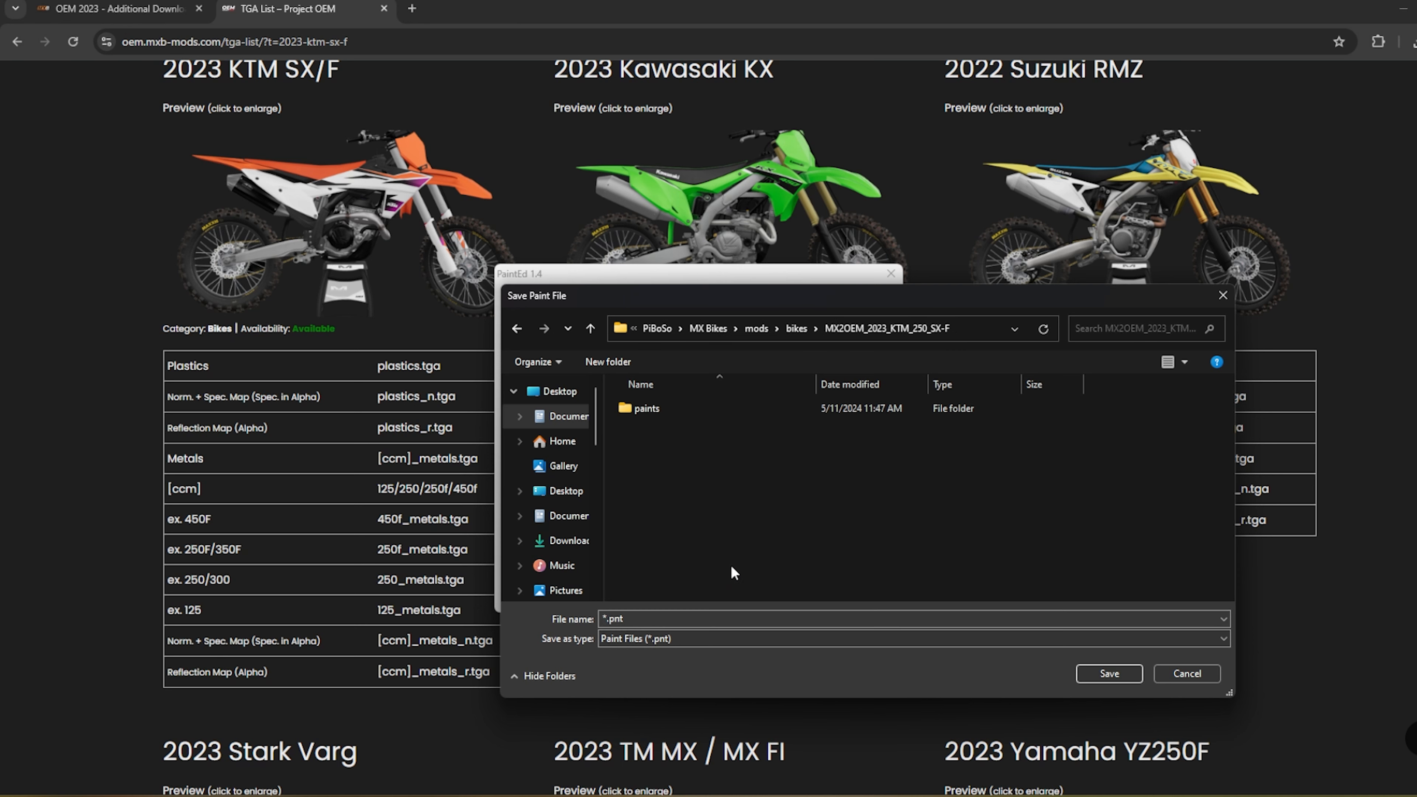
double_click(681, 411)
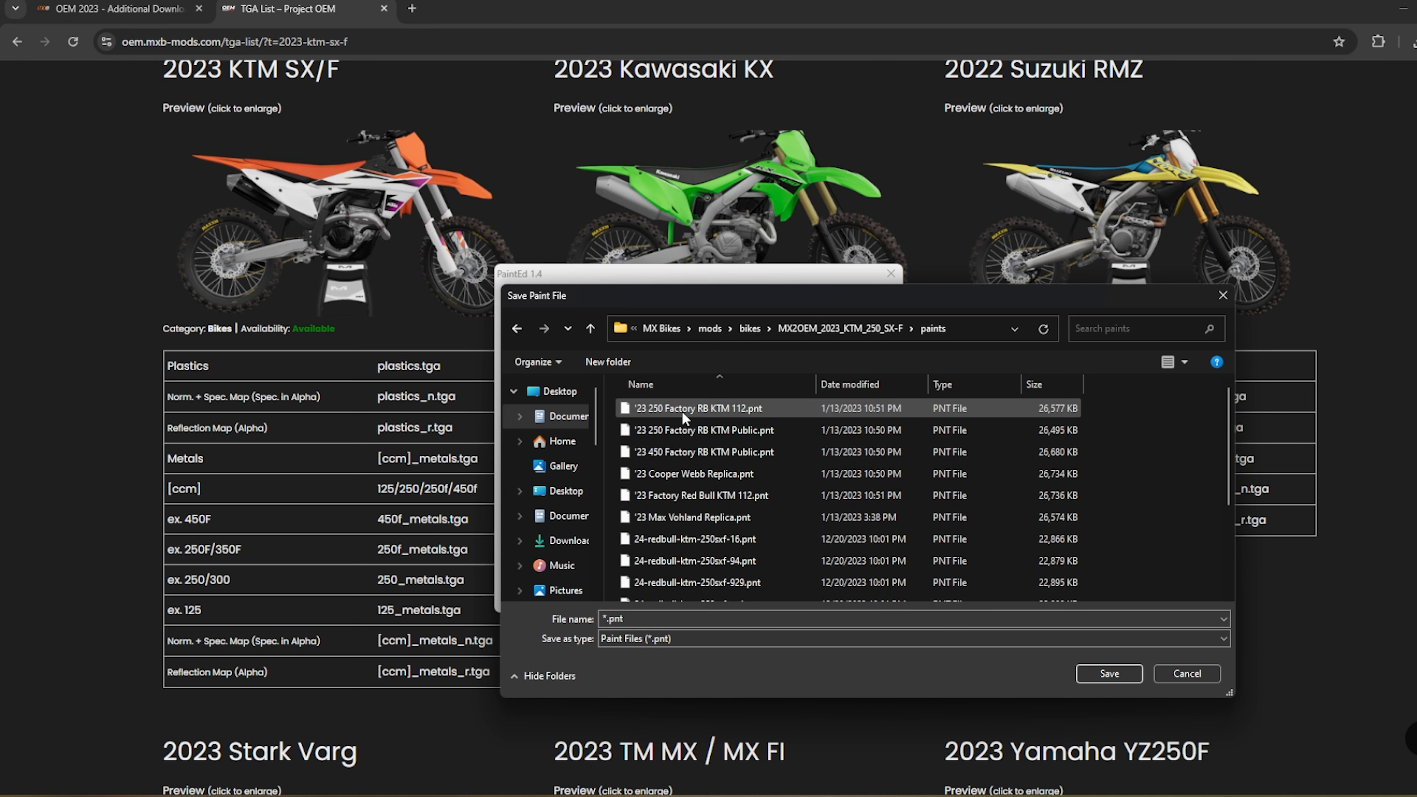
- Name the paint file Stratos_Vid.pnt and save it in the KTM 250 SX-F paints folder
click(607, 619)
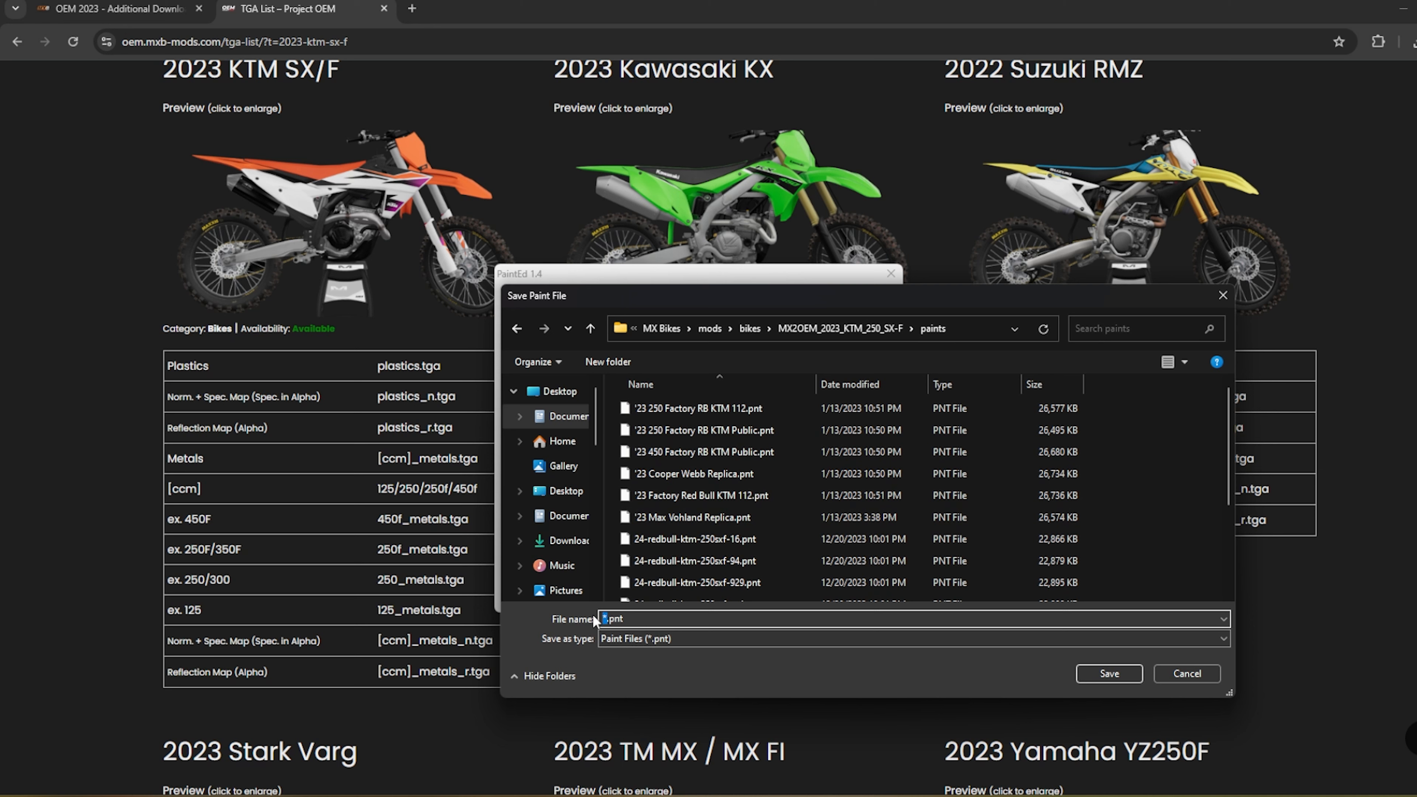
text(StratosVid)
drag(671, 617, 604, 618)
click(634, 619)
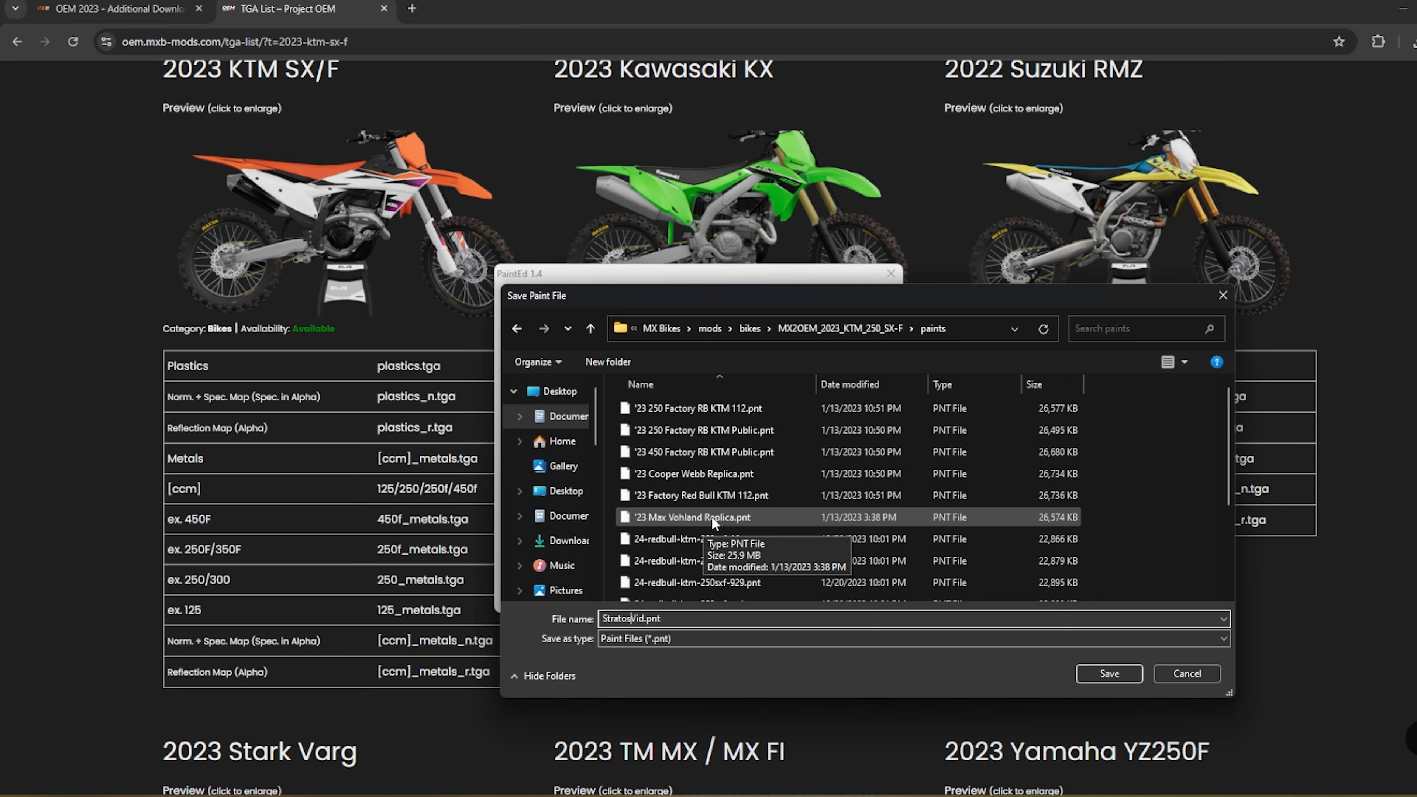
text(_)
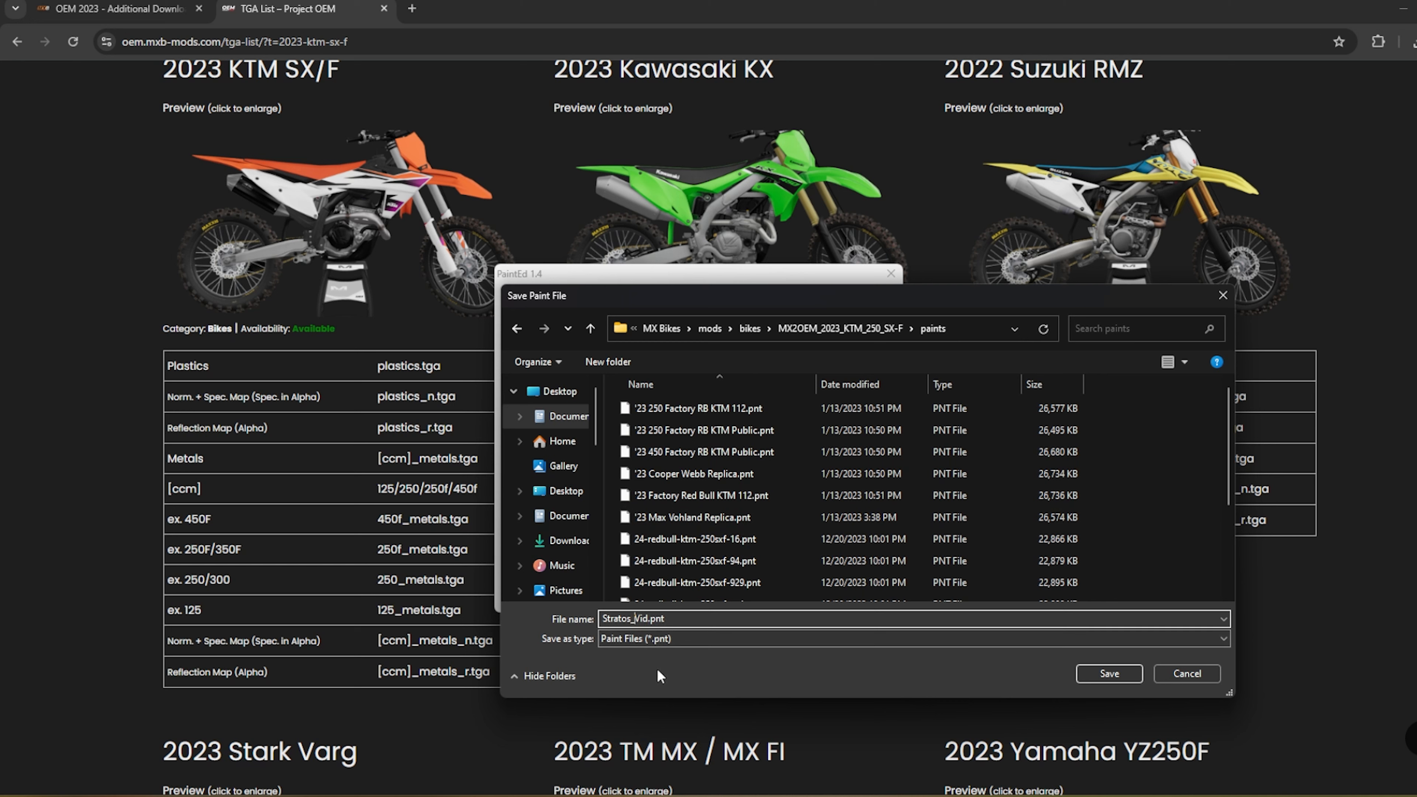
key(BackSpace)
text(-)
key(BackSpace)
text(_)
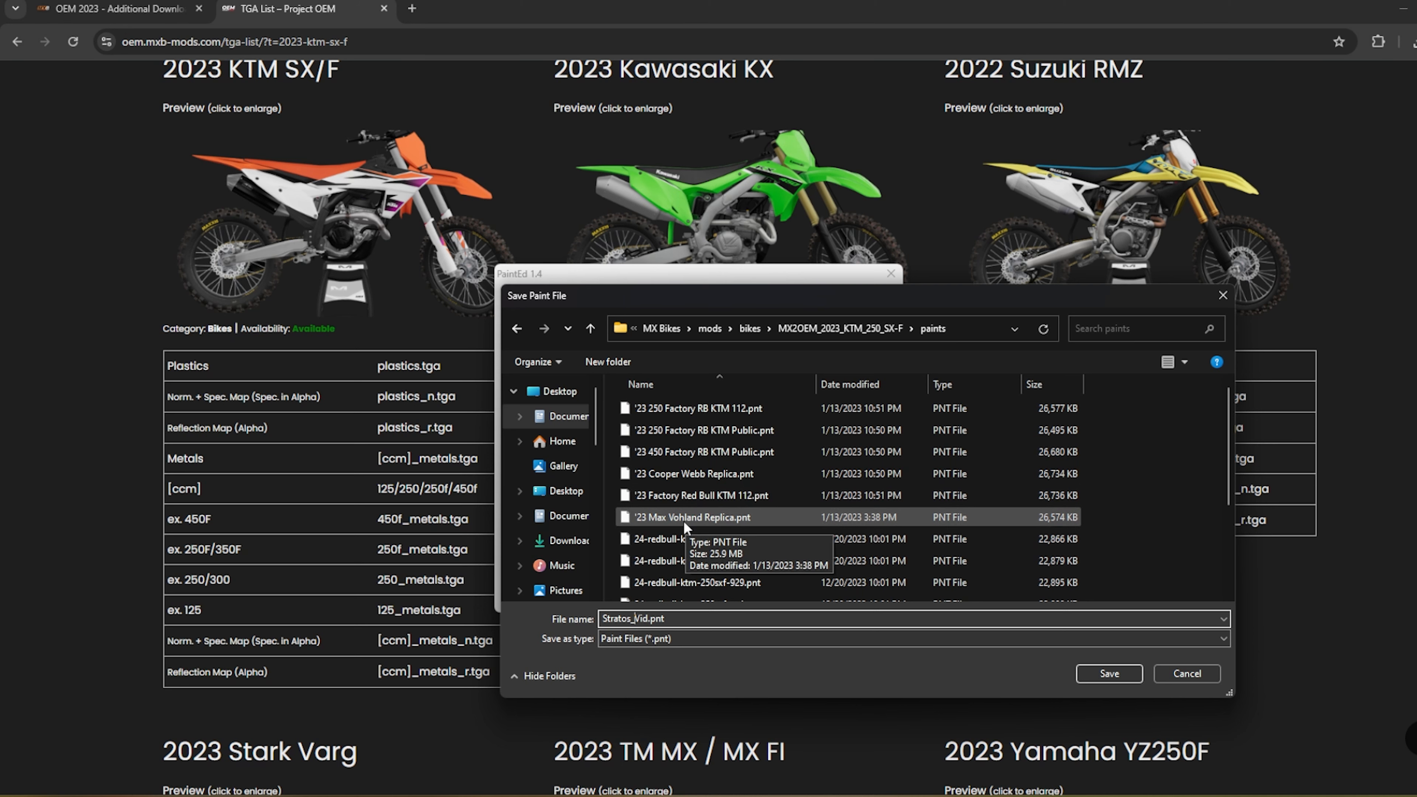
click(1108, 673)
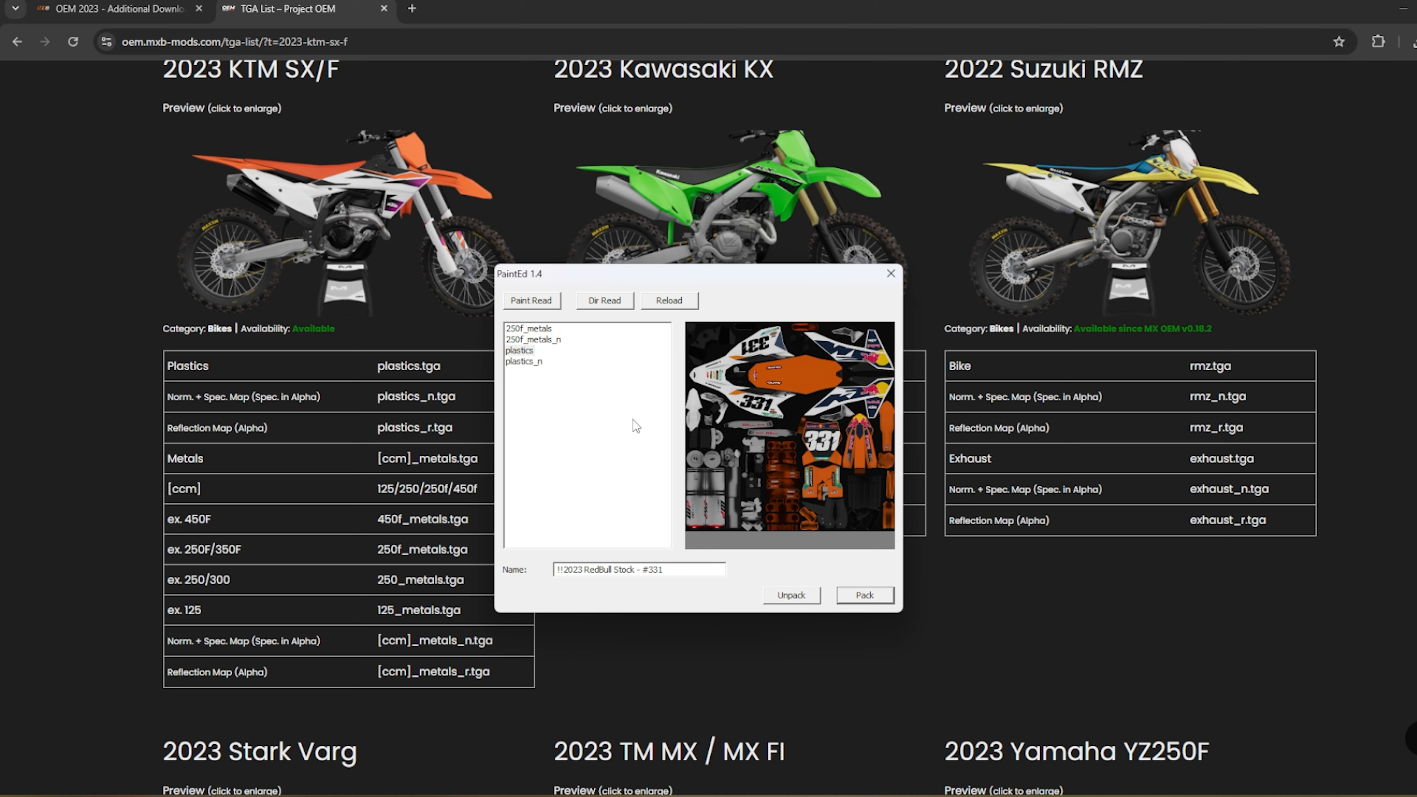
- Switch to File Explorer and open the Documents > PiBoSo > MX Bikes > mods > bikes folder
mouse_move(692, 789)
click(690, 721)
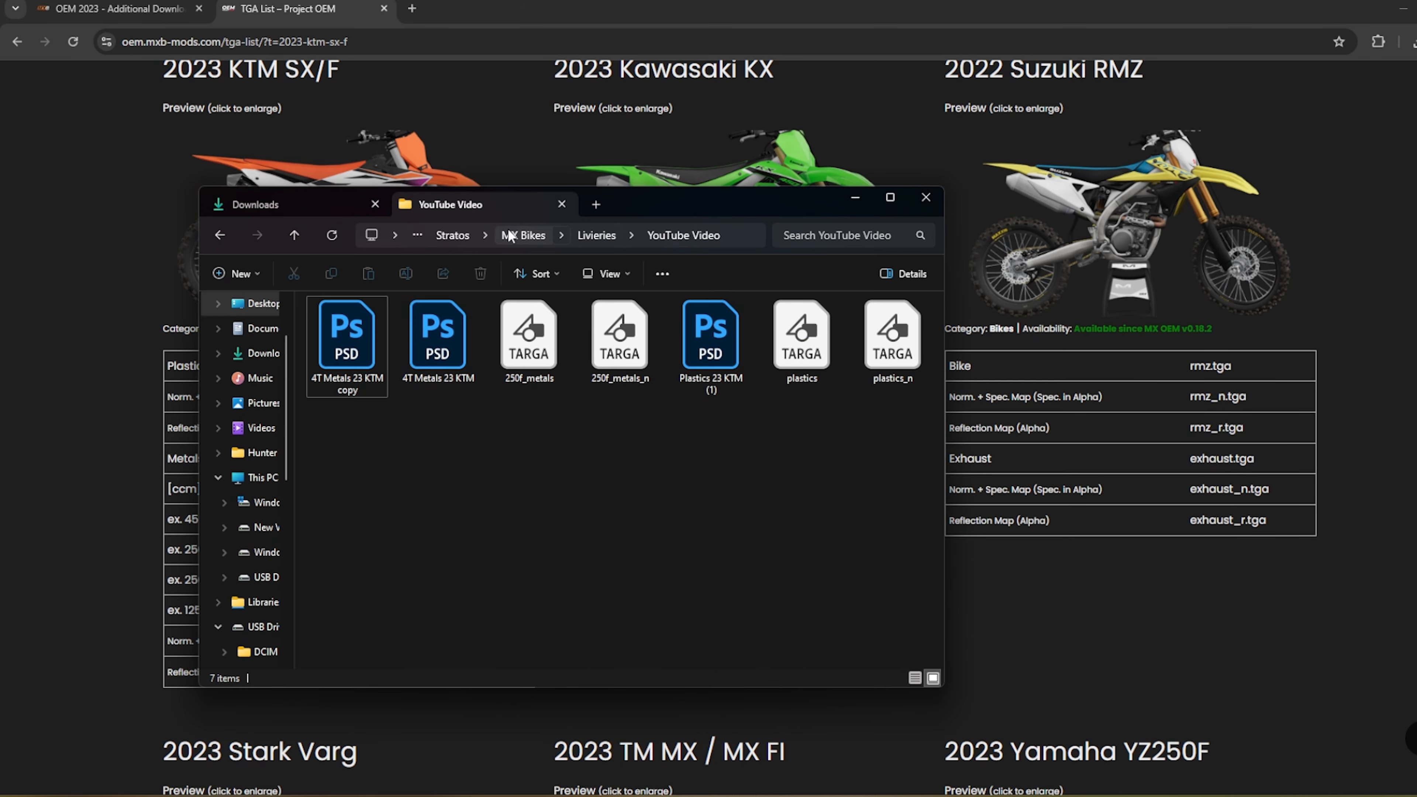
click(260, 329)
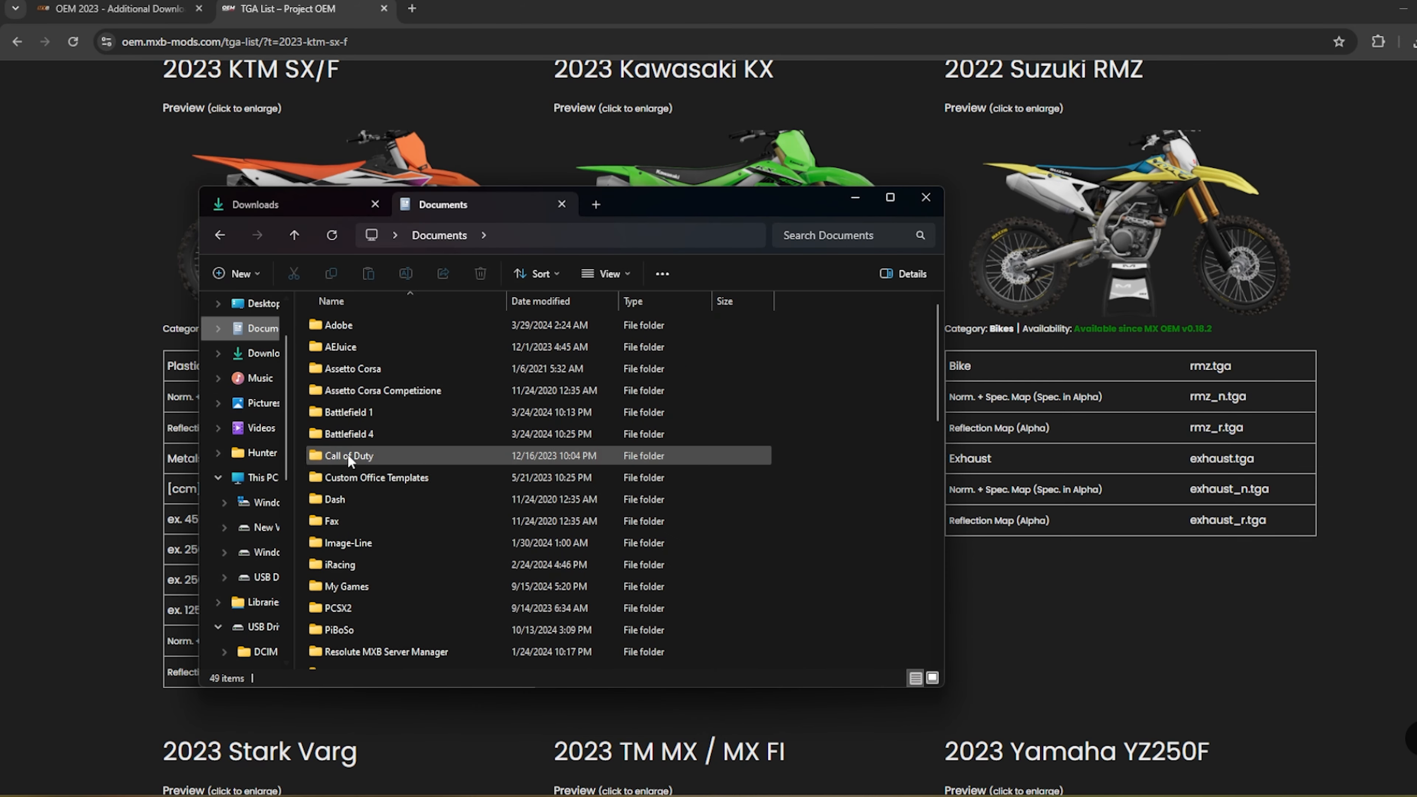
click(359, 629)
double_click(359, 629)
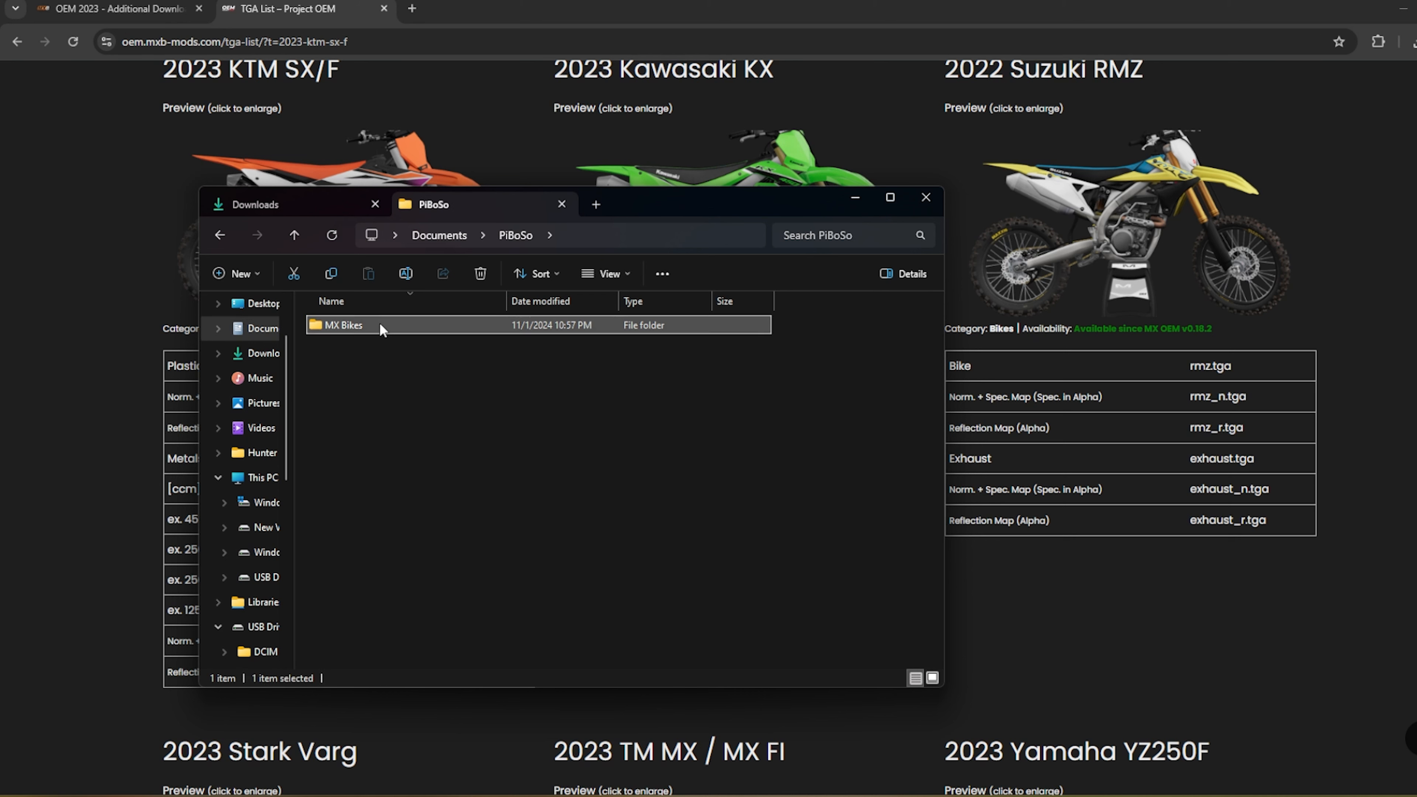
double_click(385, 323)
double_click(337, 390)
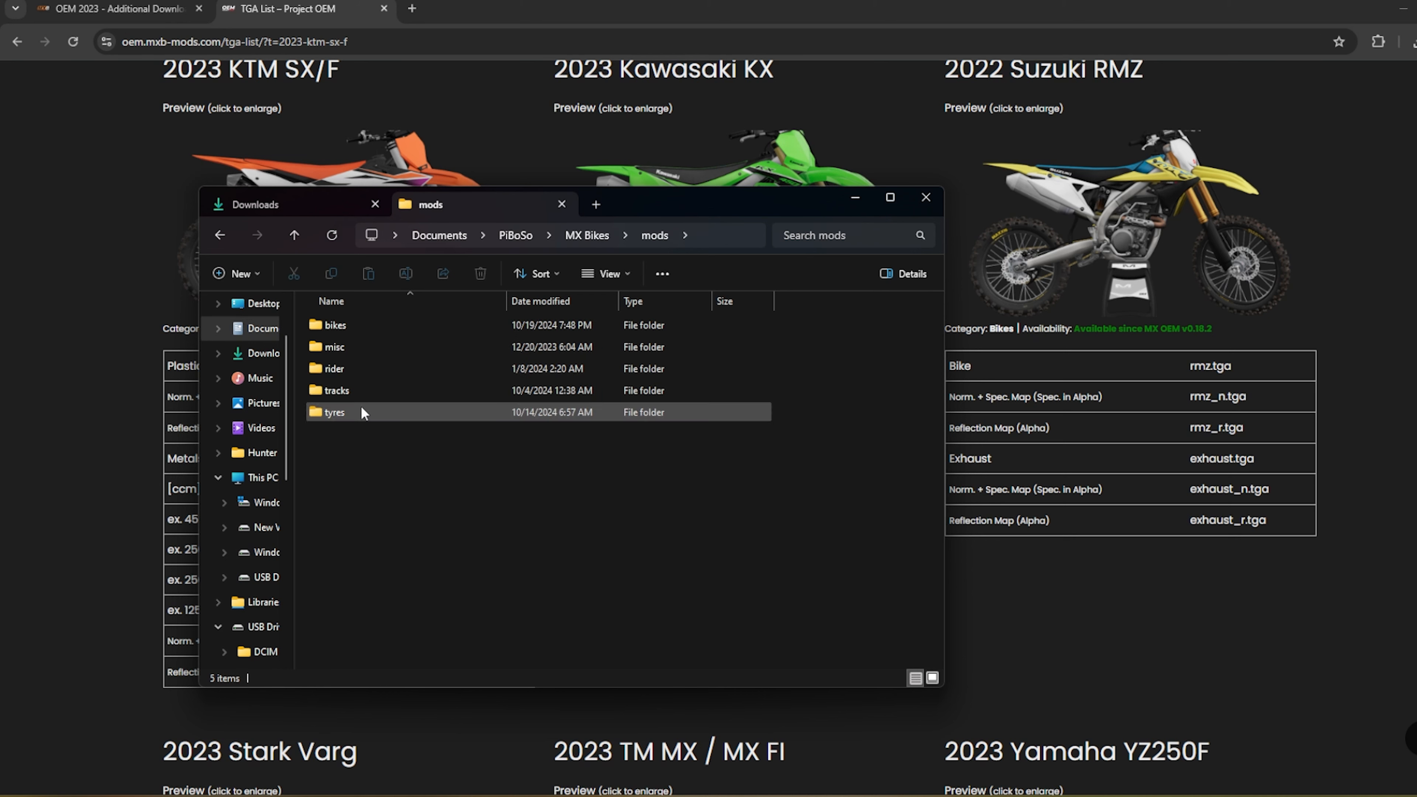
double_click(357, 329)
- Check for Stratos_Vid.pnt in the MX2OEM_2023_KTM_250_SX-F paints folder, and close File Explorer
scroll(413, 504, down, 20)
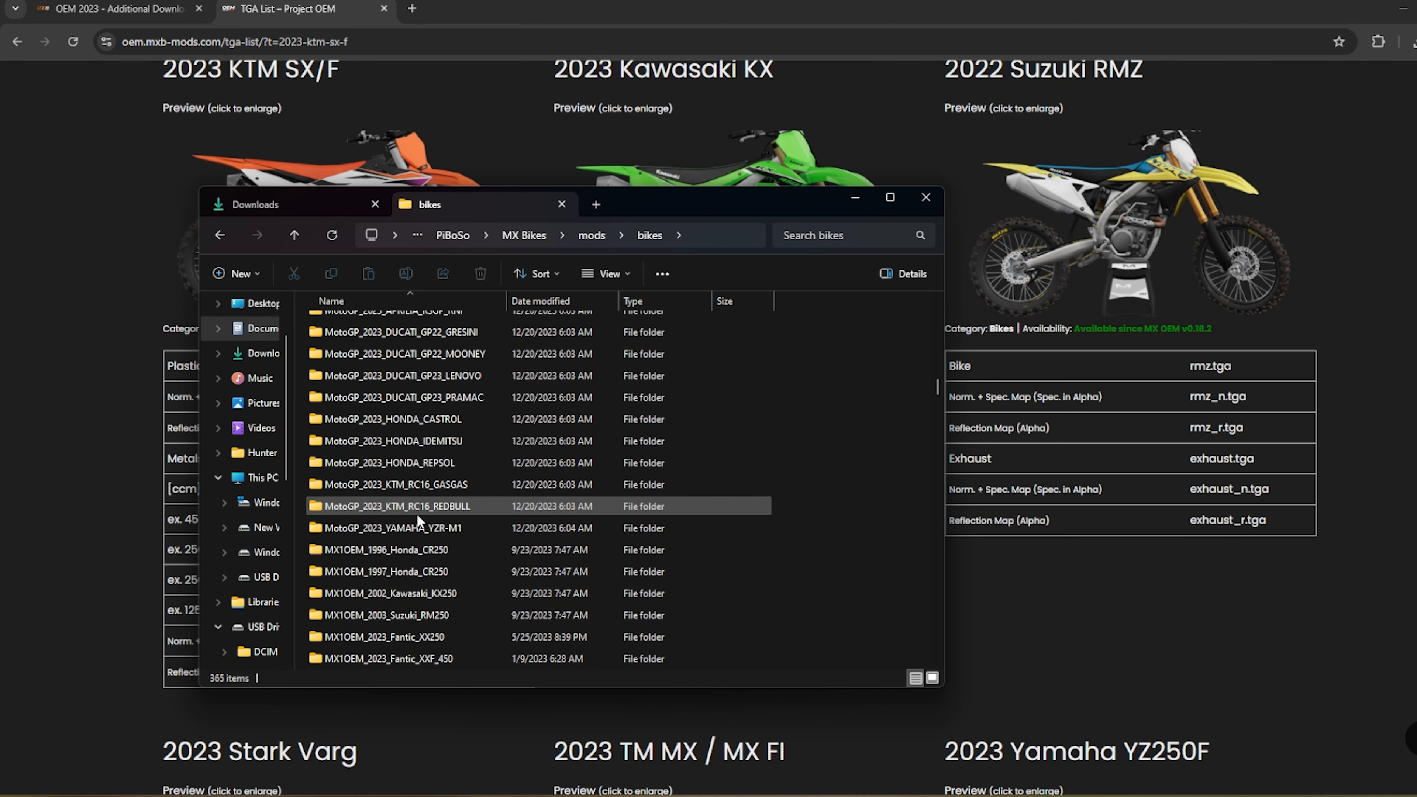
click(441, 508)
double_click(441, 507)
double_click(367, 326)
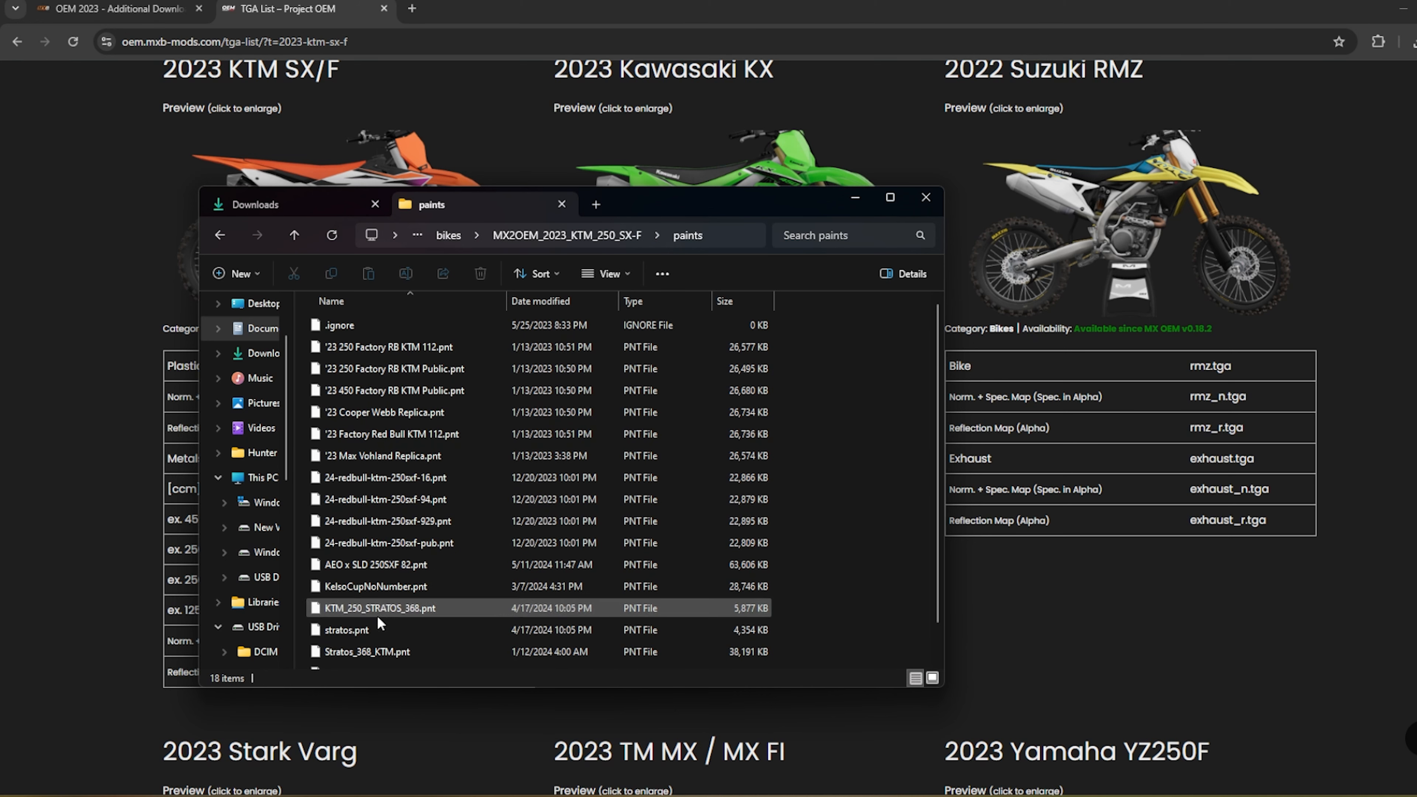
scroll(377, 614, down, 1)
click(377, 662)
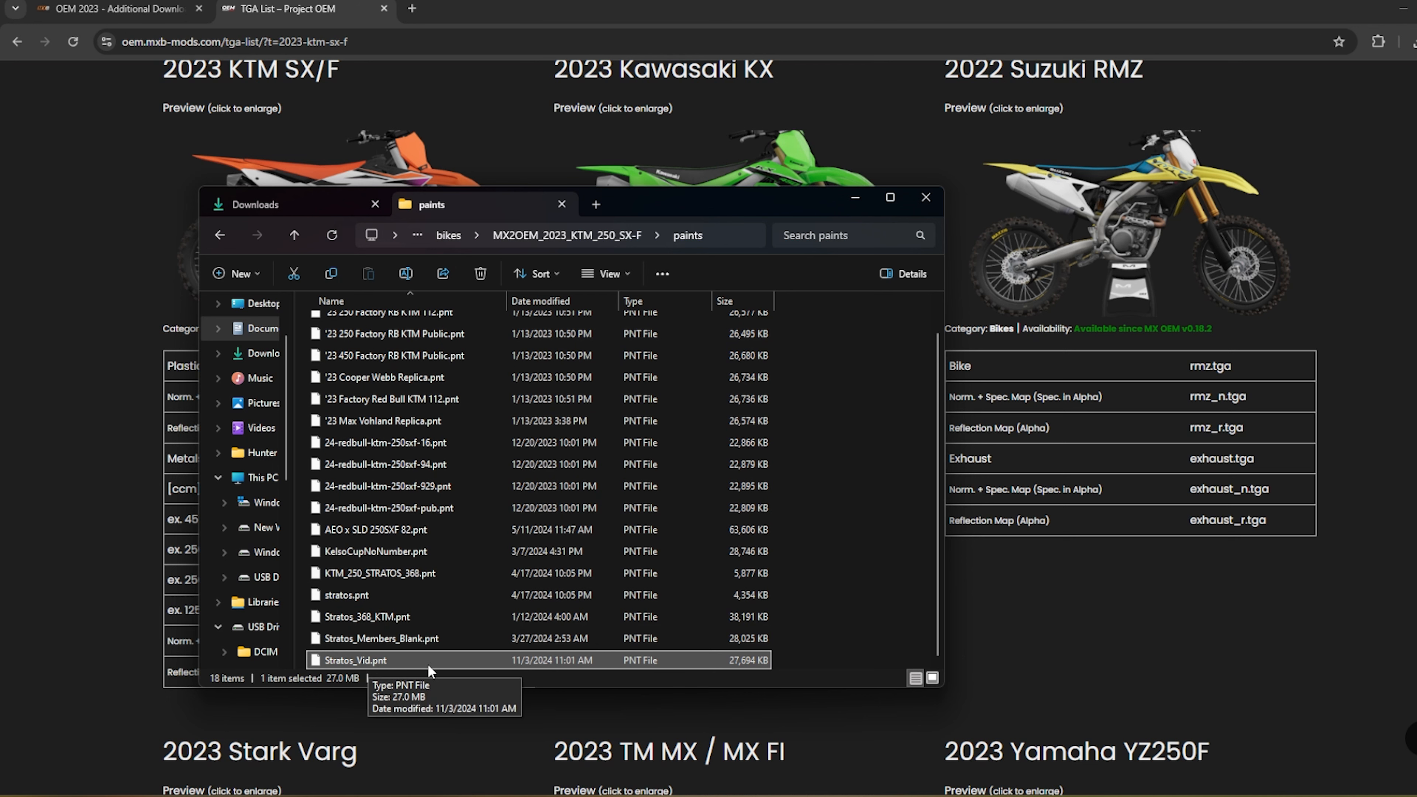
click(925, 199)
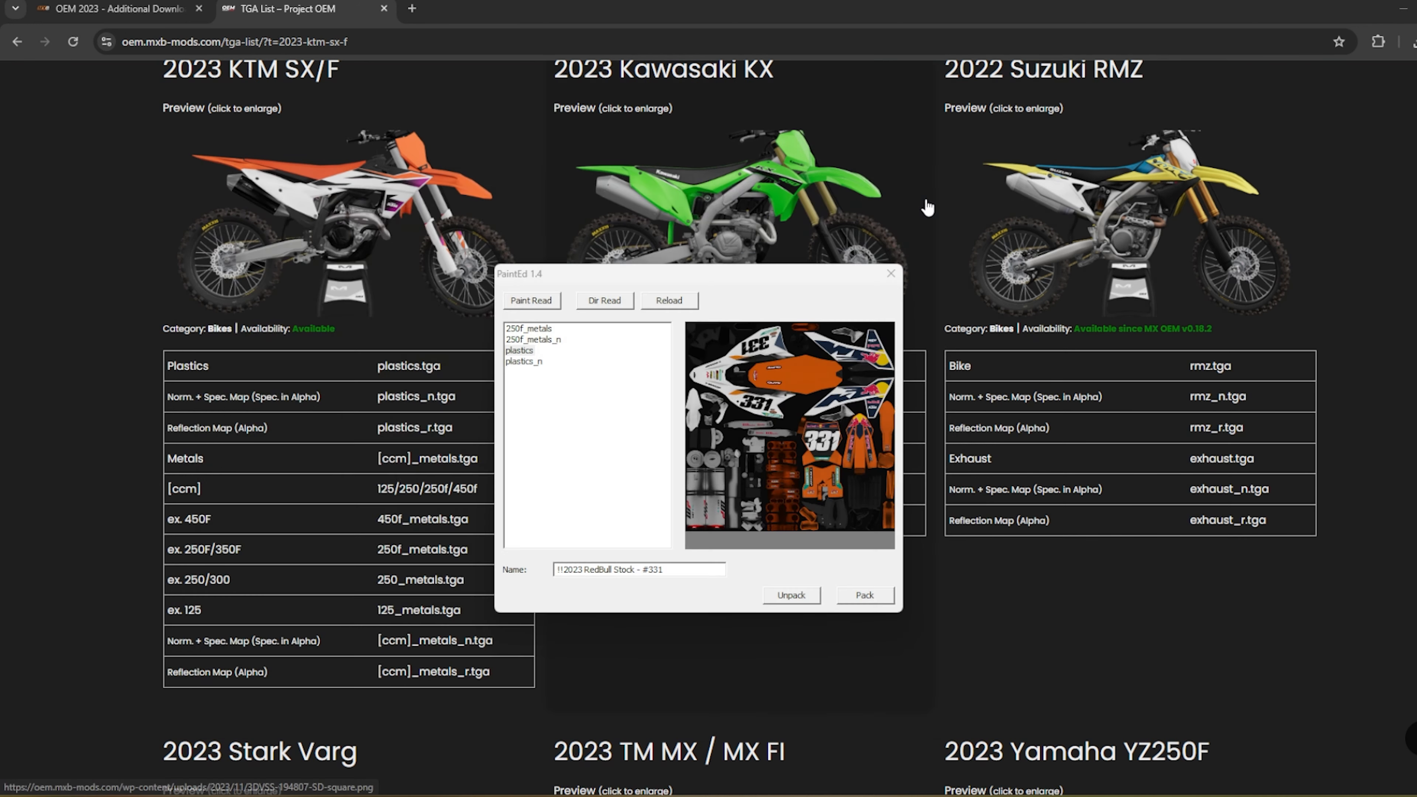
- Close PaintEd and switch to MX Bikes
click(882, 266)
click(887, 272)
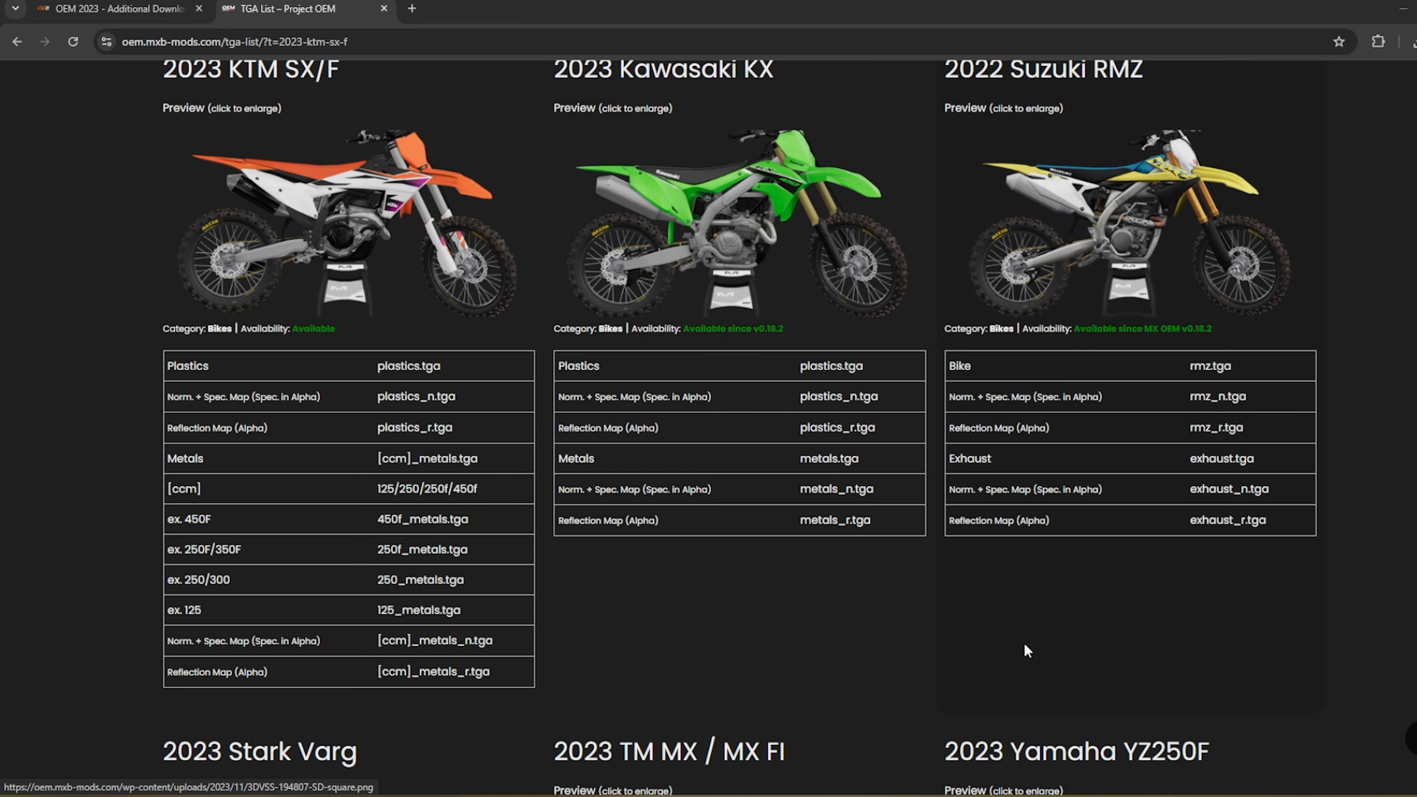
click(816, 300)
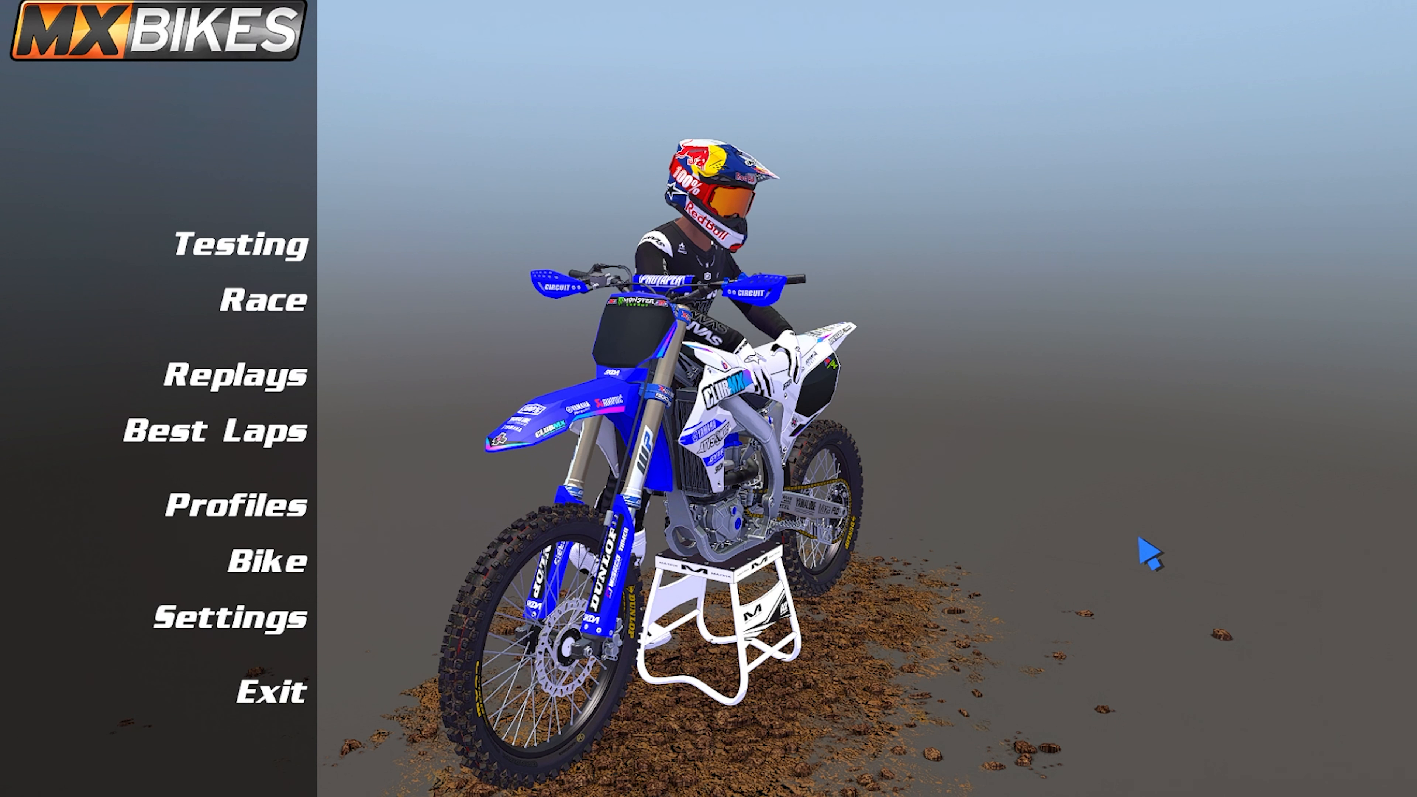
- Open the bike selection and choose the KTM 250 SX-F 2023
click(316, 561)
click(346, 152)
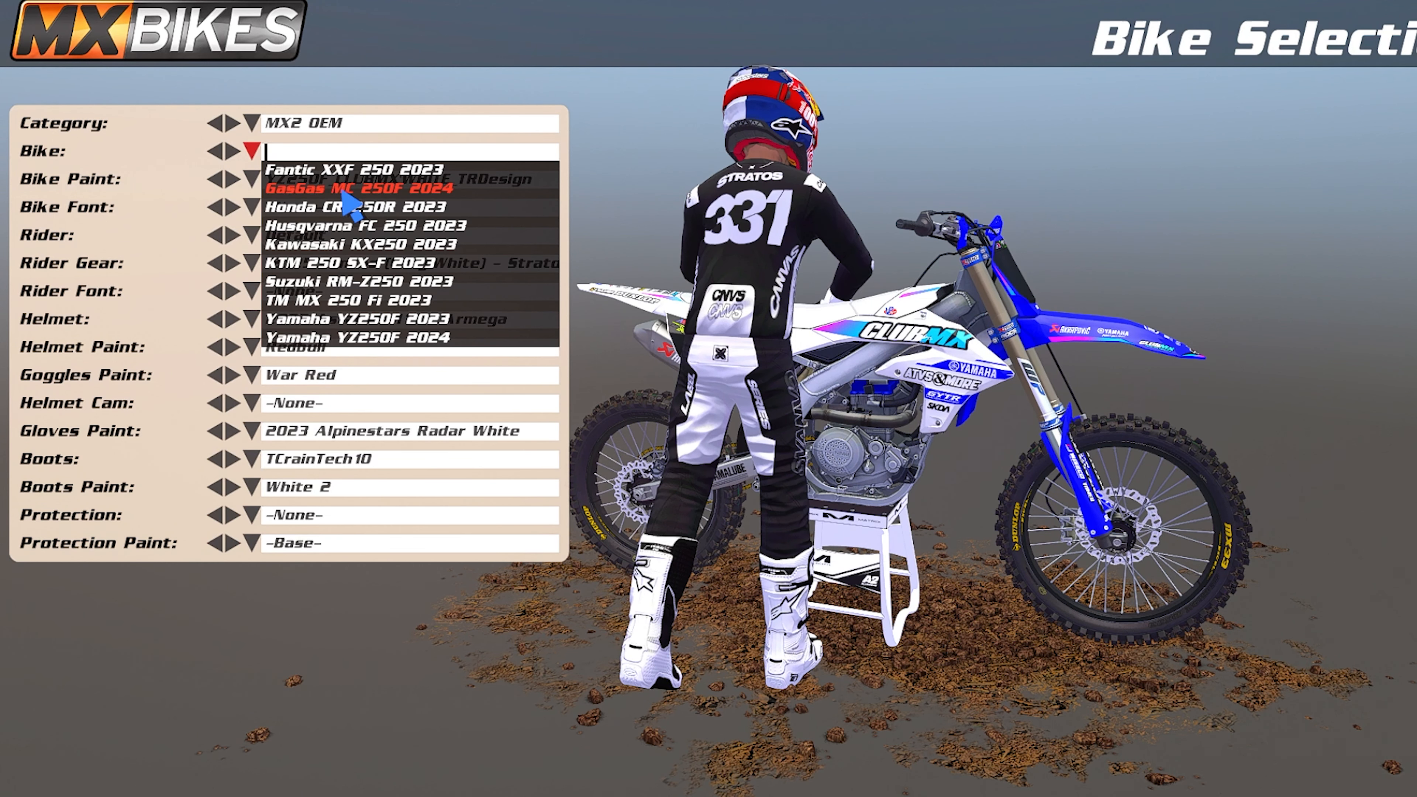
click(347, 264)
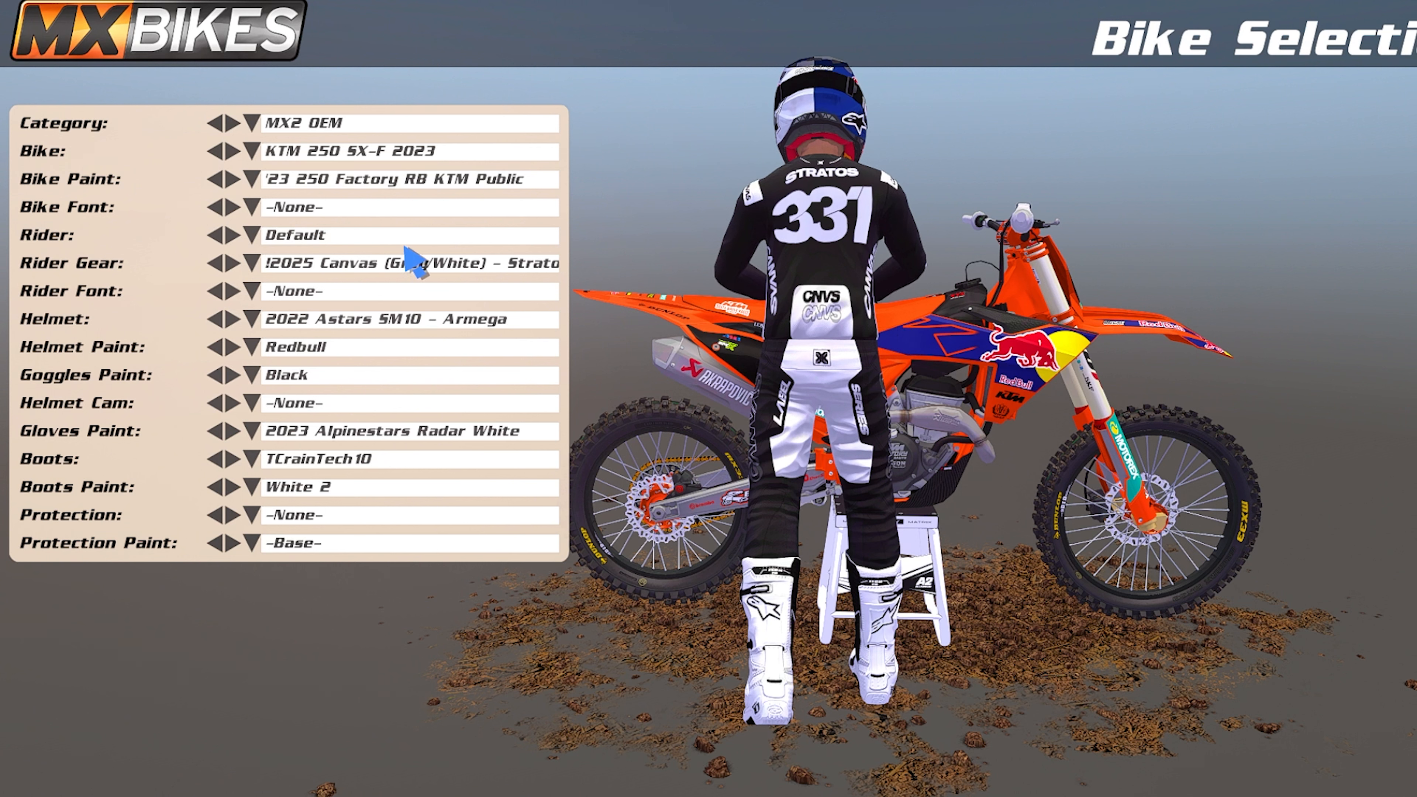
- Apply the !!2023 RedBull Stock - #331 paint to the bike and inspect its other side
click(360, 180)
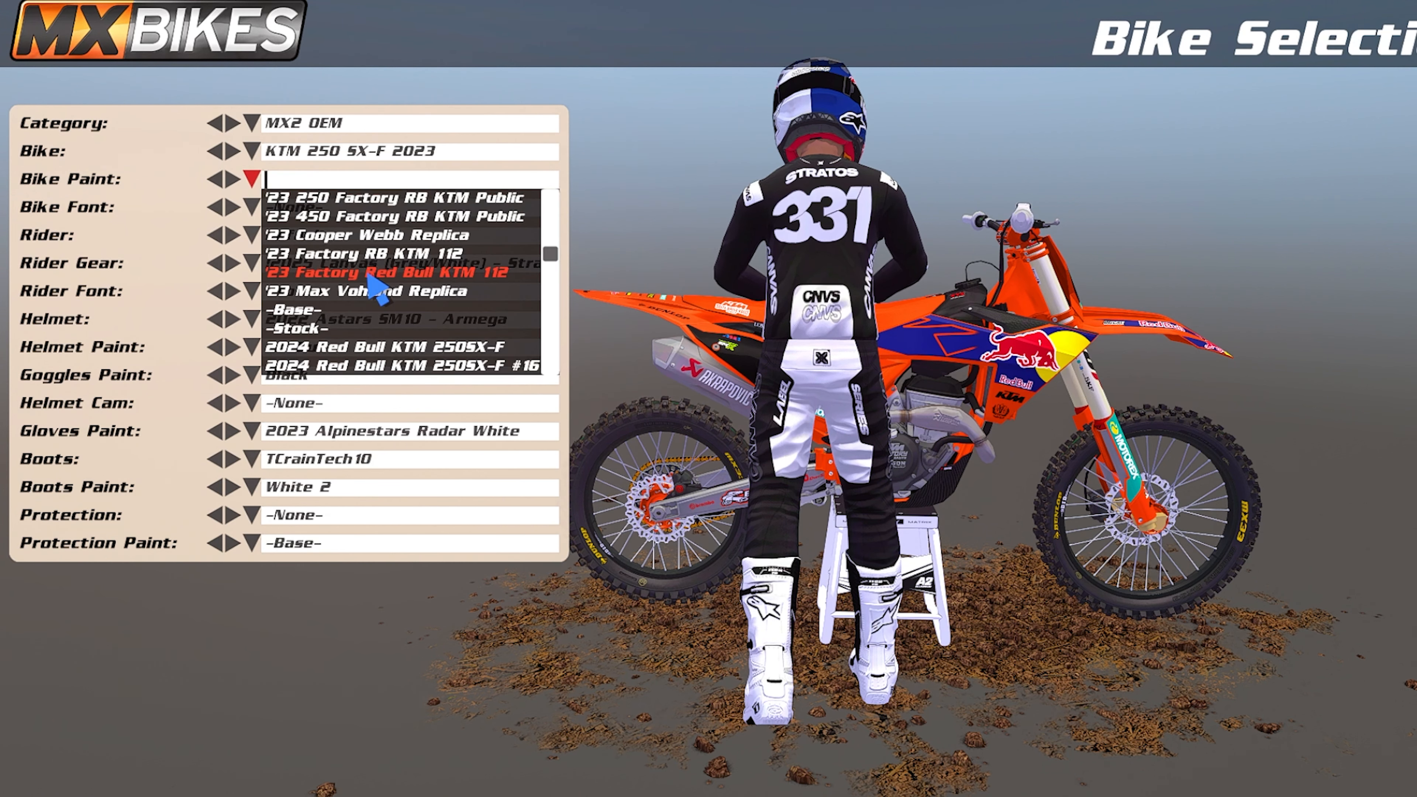
drag(550, 253, 562, 197)
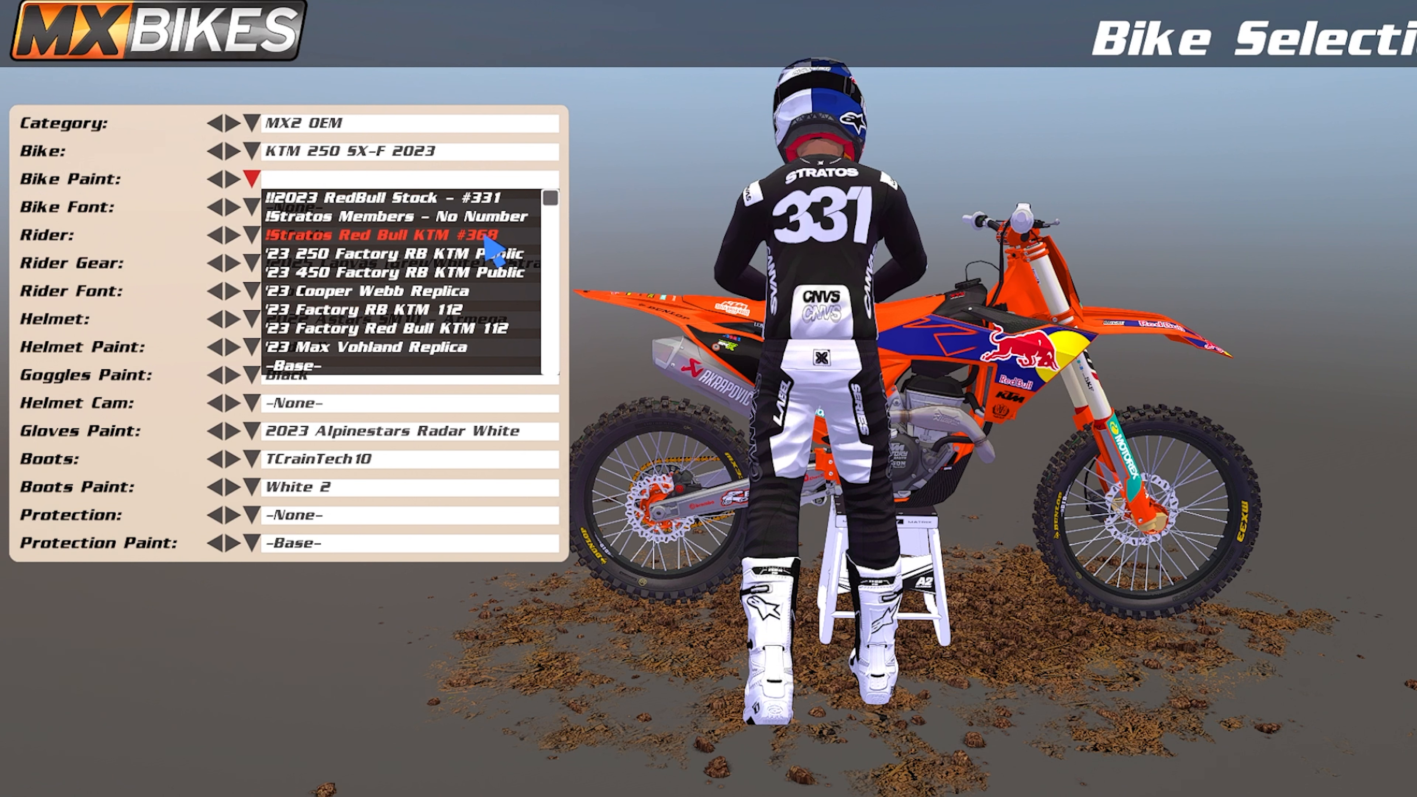
click(367, 198)
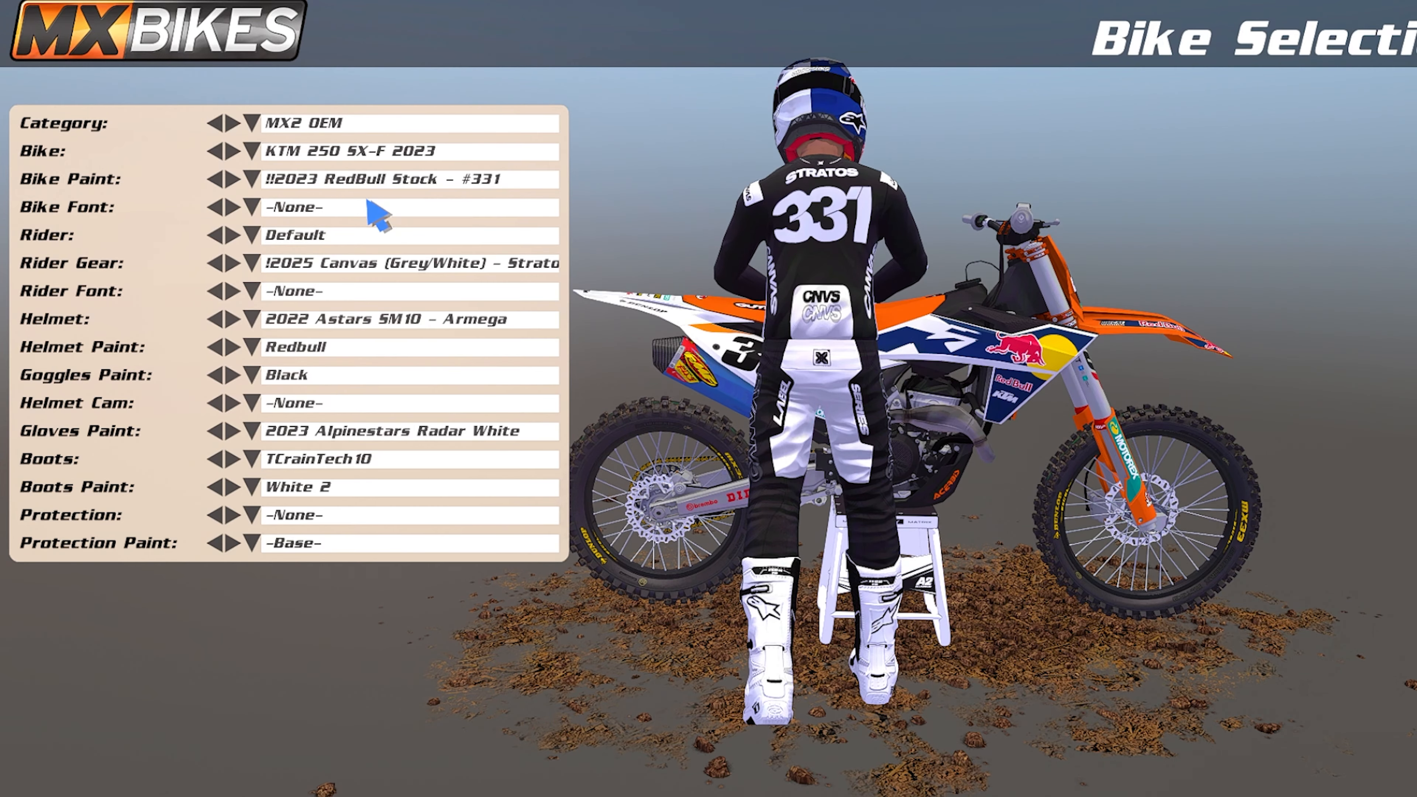
drag(658, 376, 947, 393)
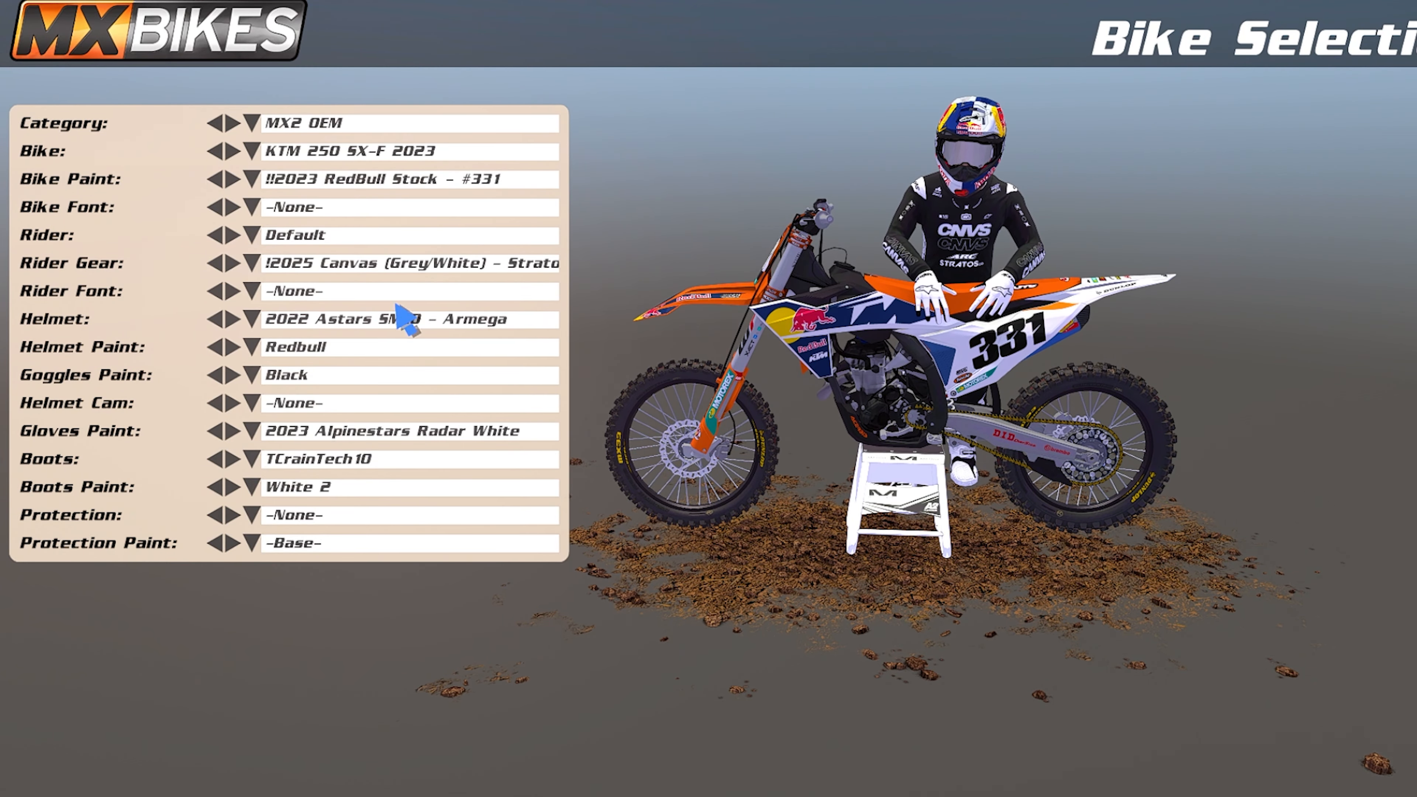
- Try the Default White and Default Black bike fonts over the custom paint, and return the bike font to -None-
click(317, 208)
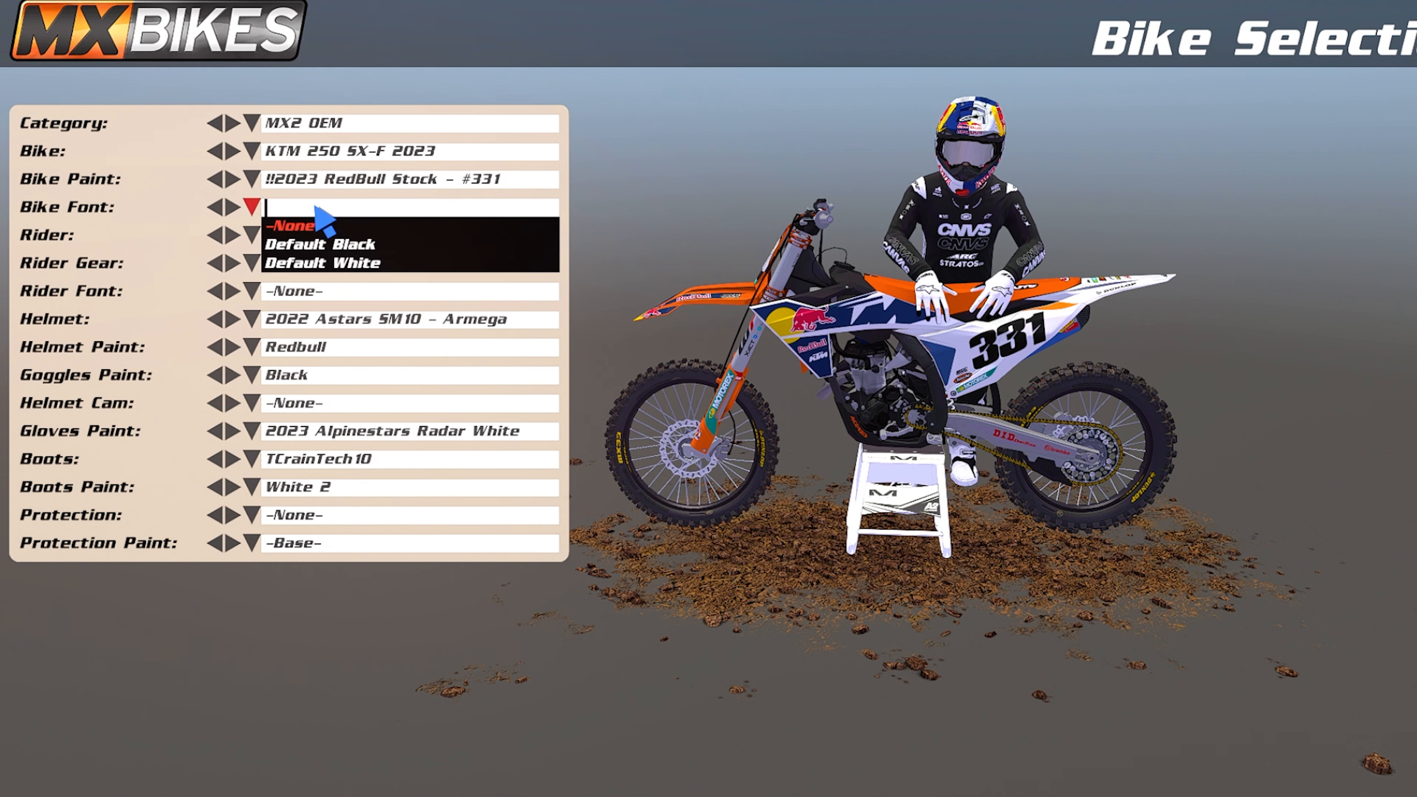
click(650, 189)
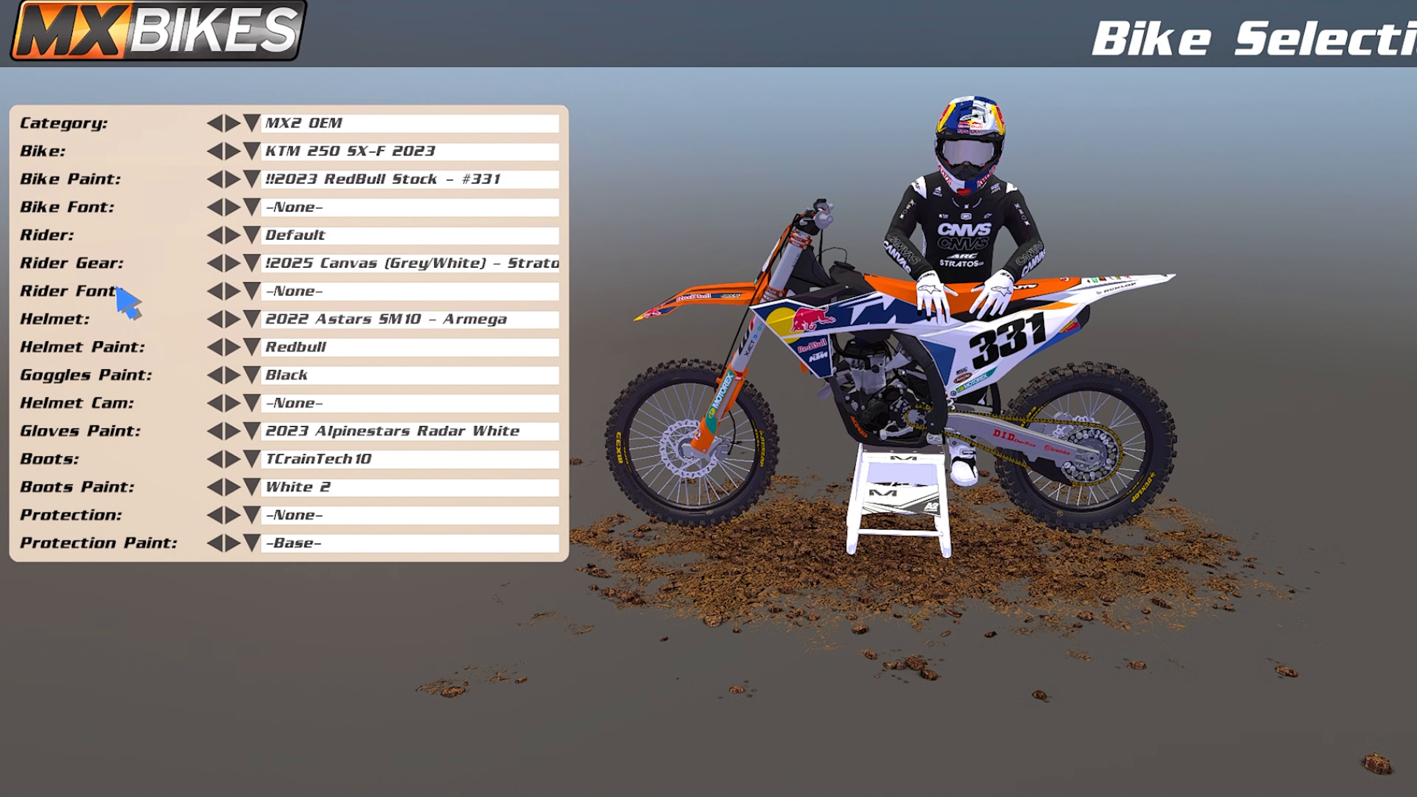
click(292, 211)
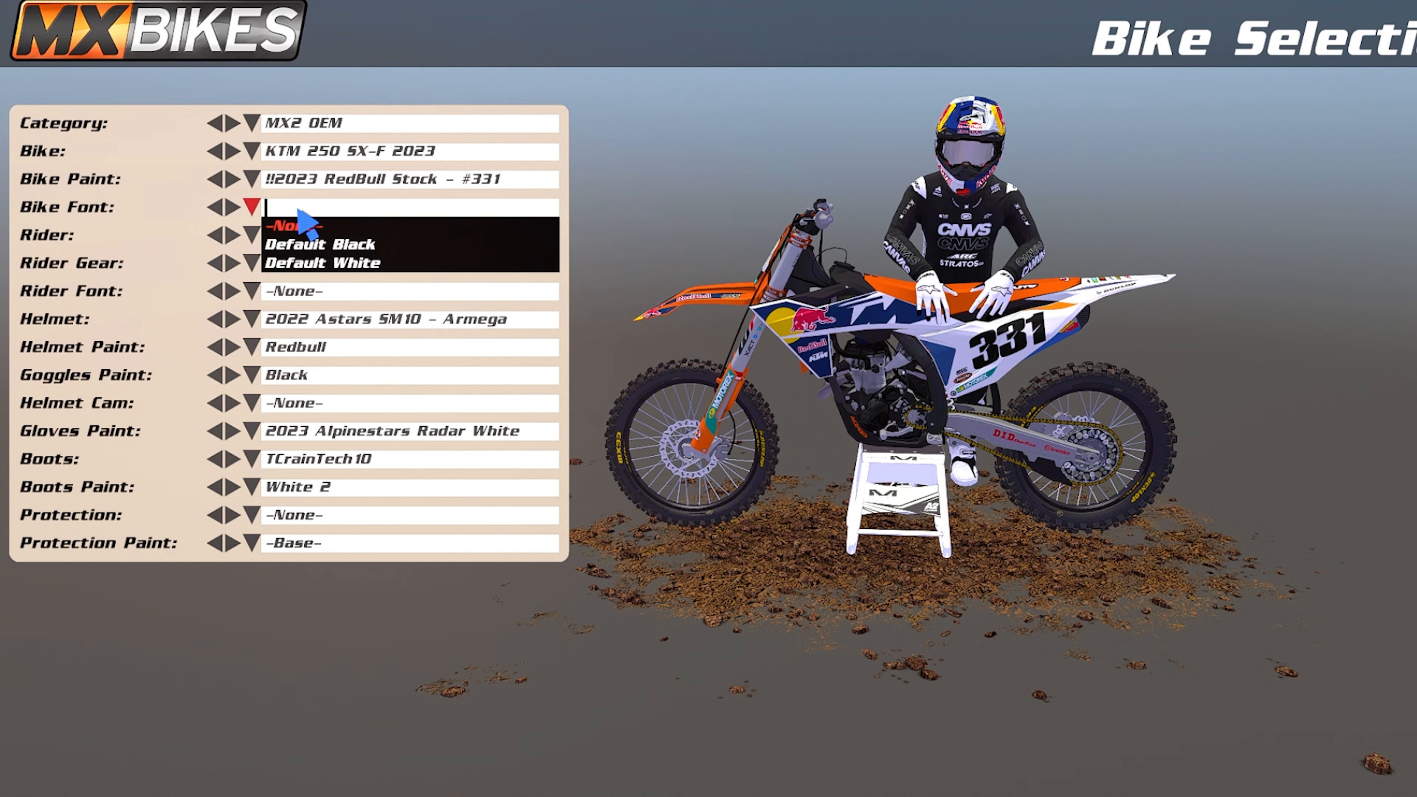
click(337, 263)
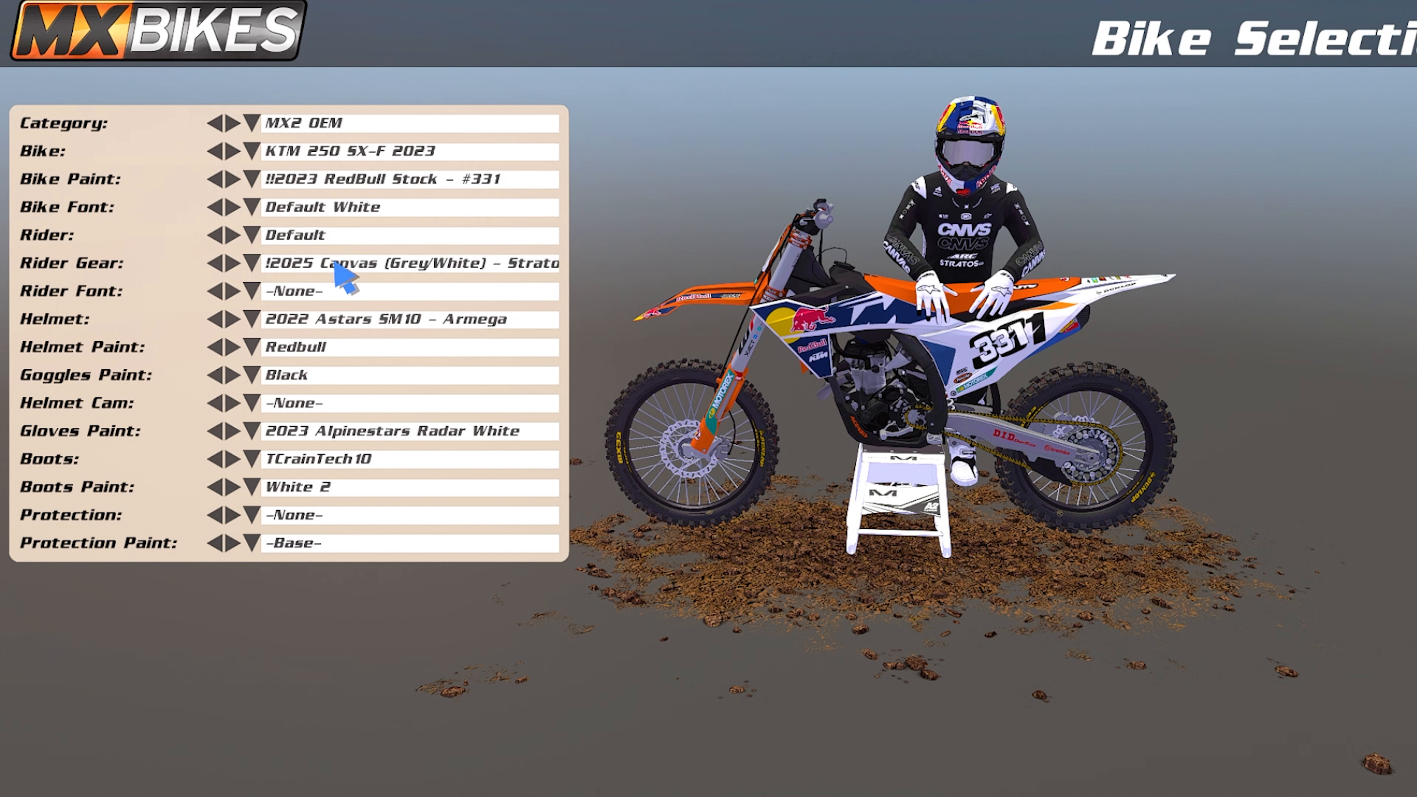
click(345, 212)
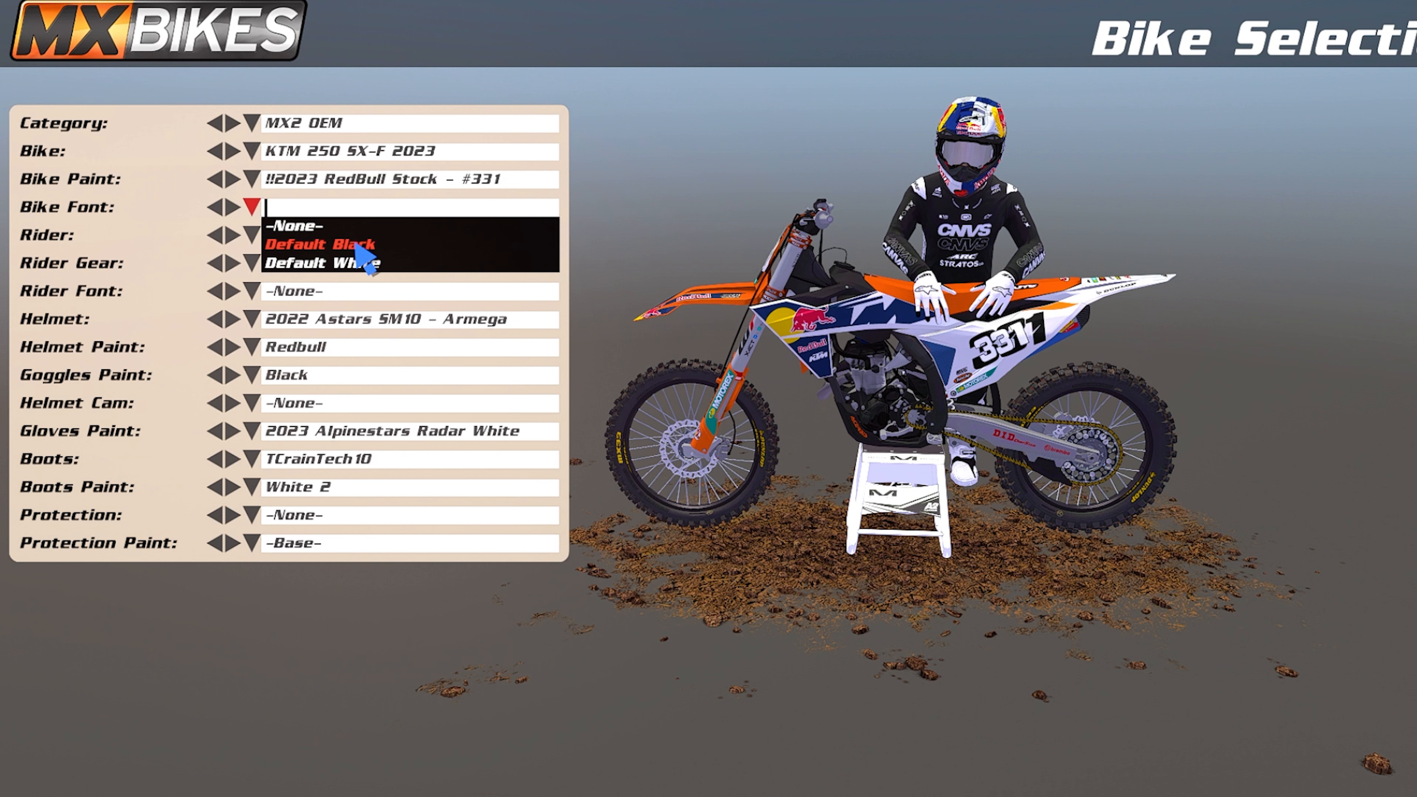
click(358, 246)
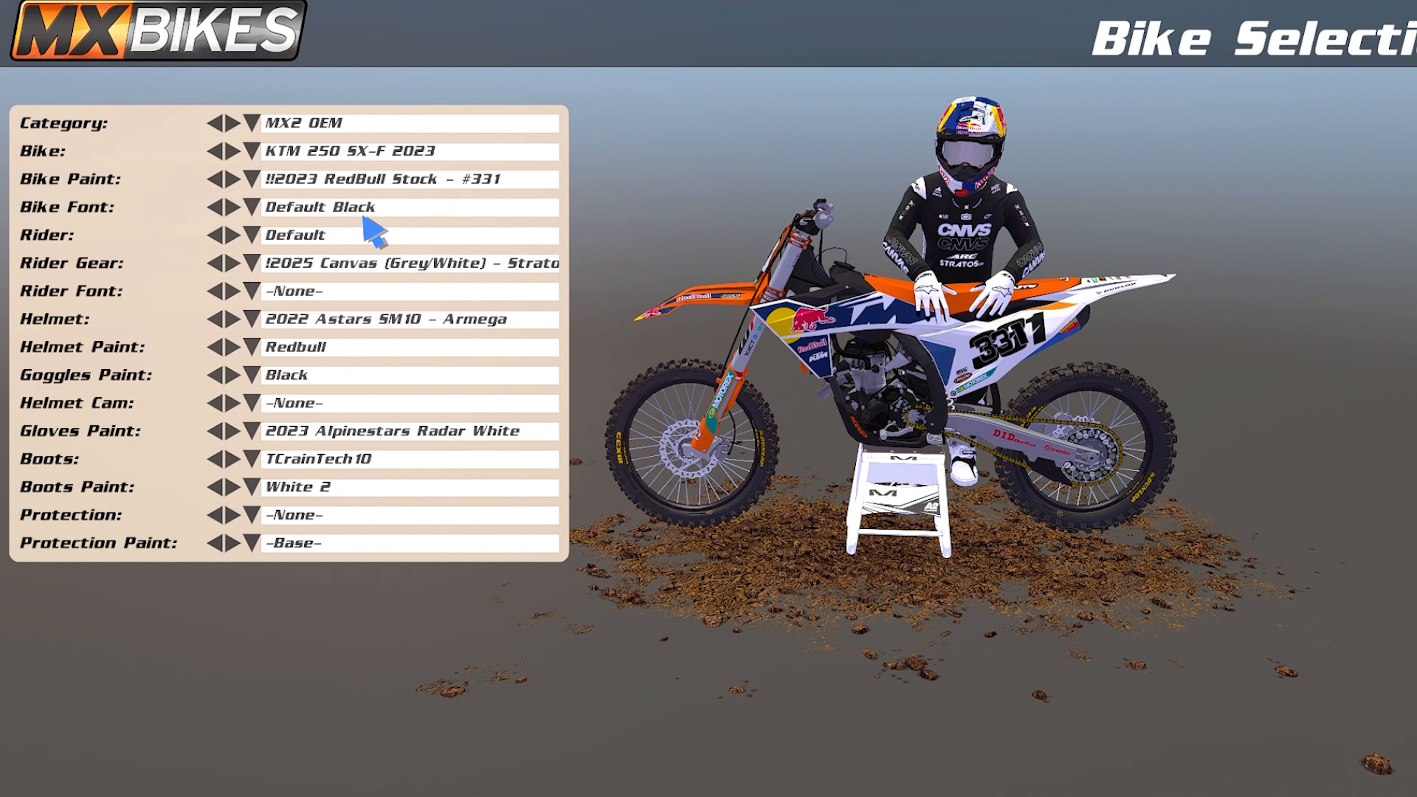
click(323, 210)
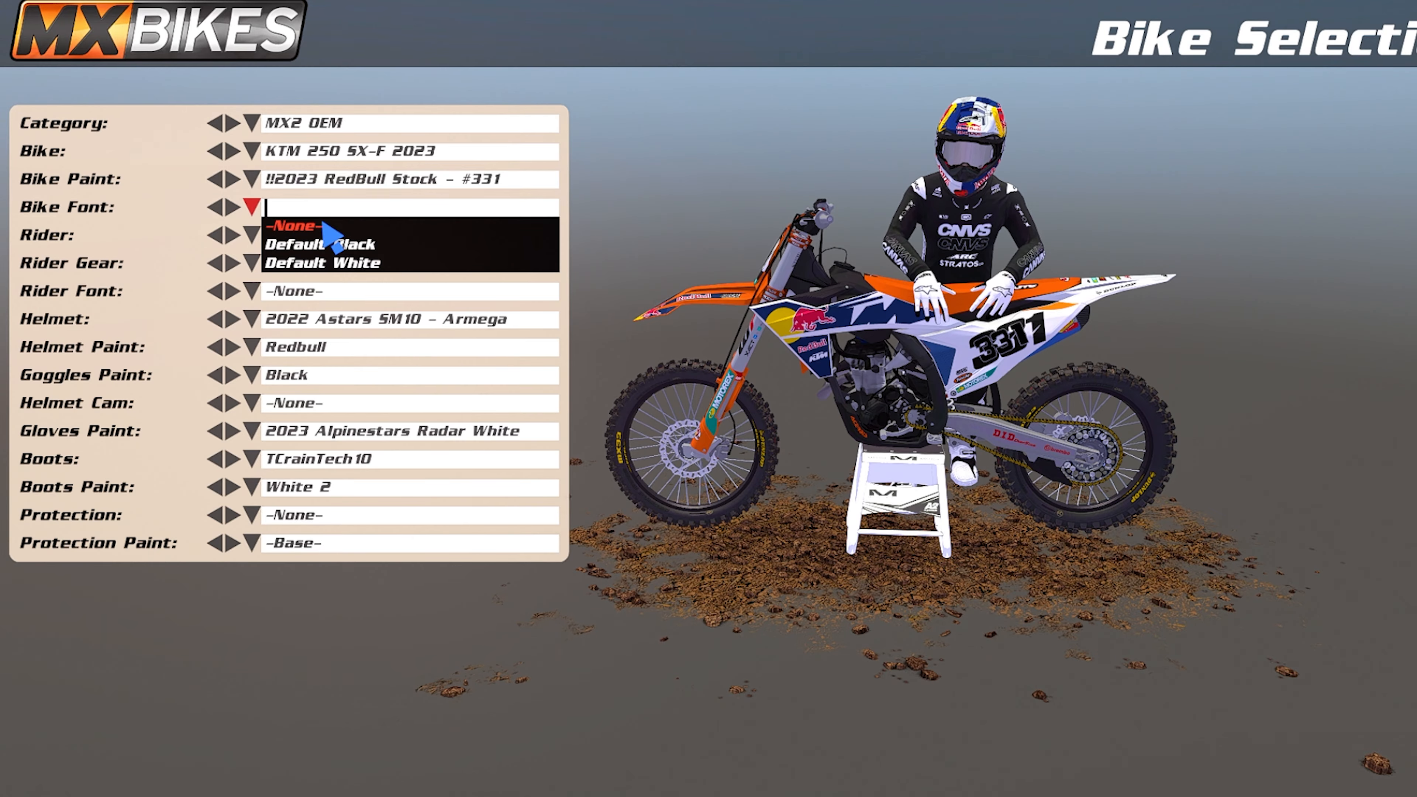
click(324, 226)
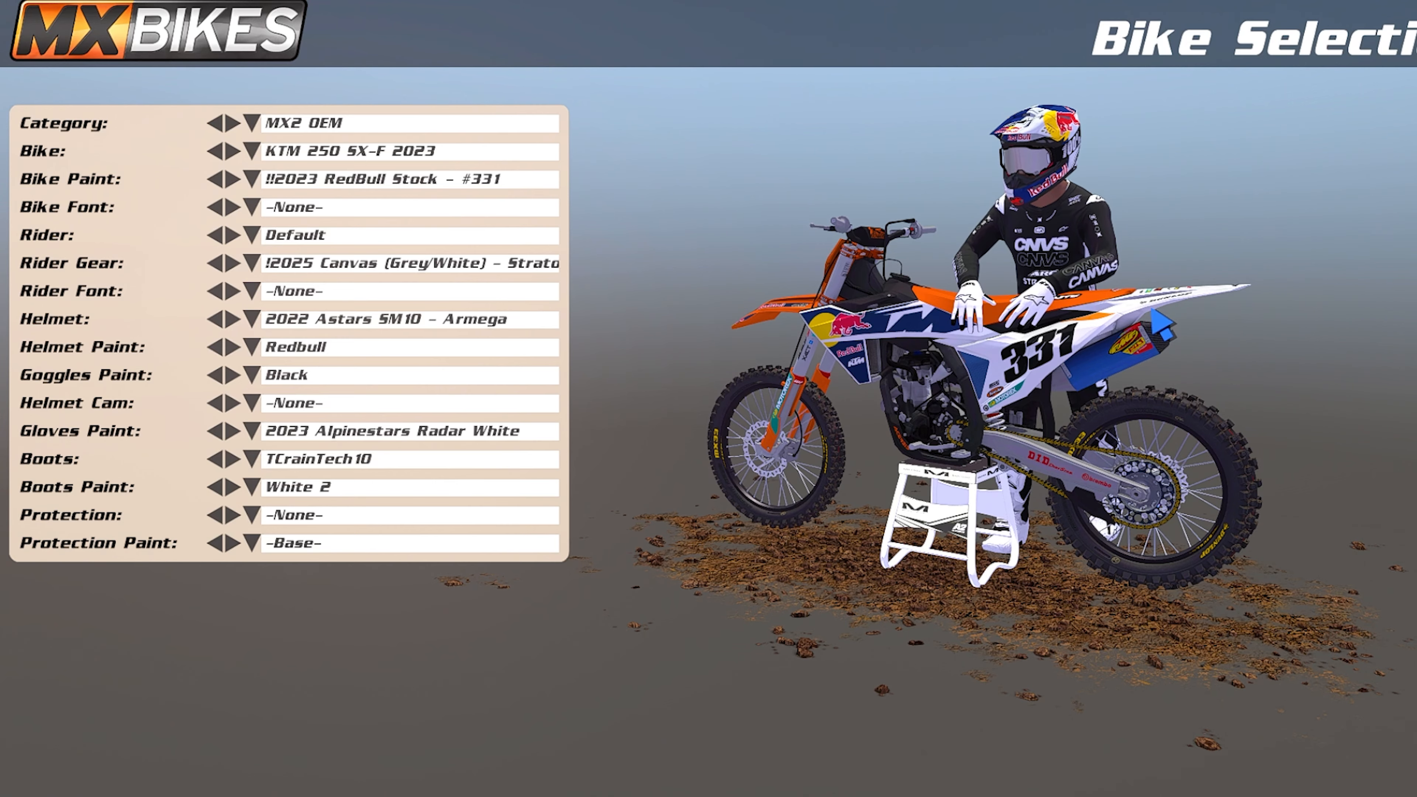
drag(994, 397, 1010, 399)
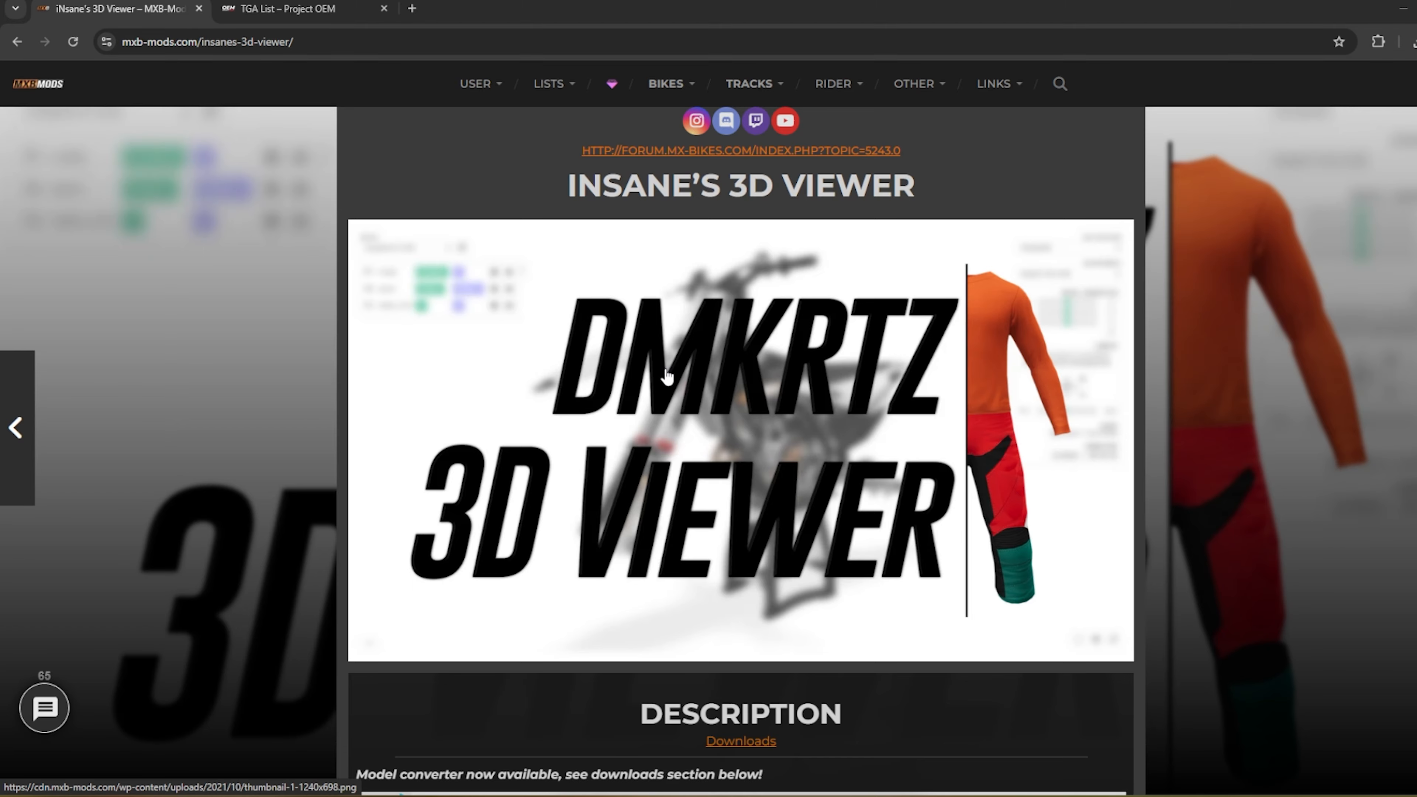
- Read the description and how-to-use instructions on the iNsane's 3D Viewer page of mxb-mods.com
scroll(993, 554, down, 10)
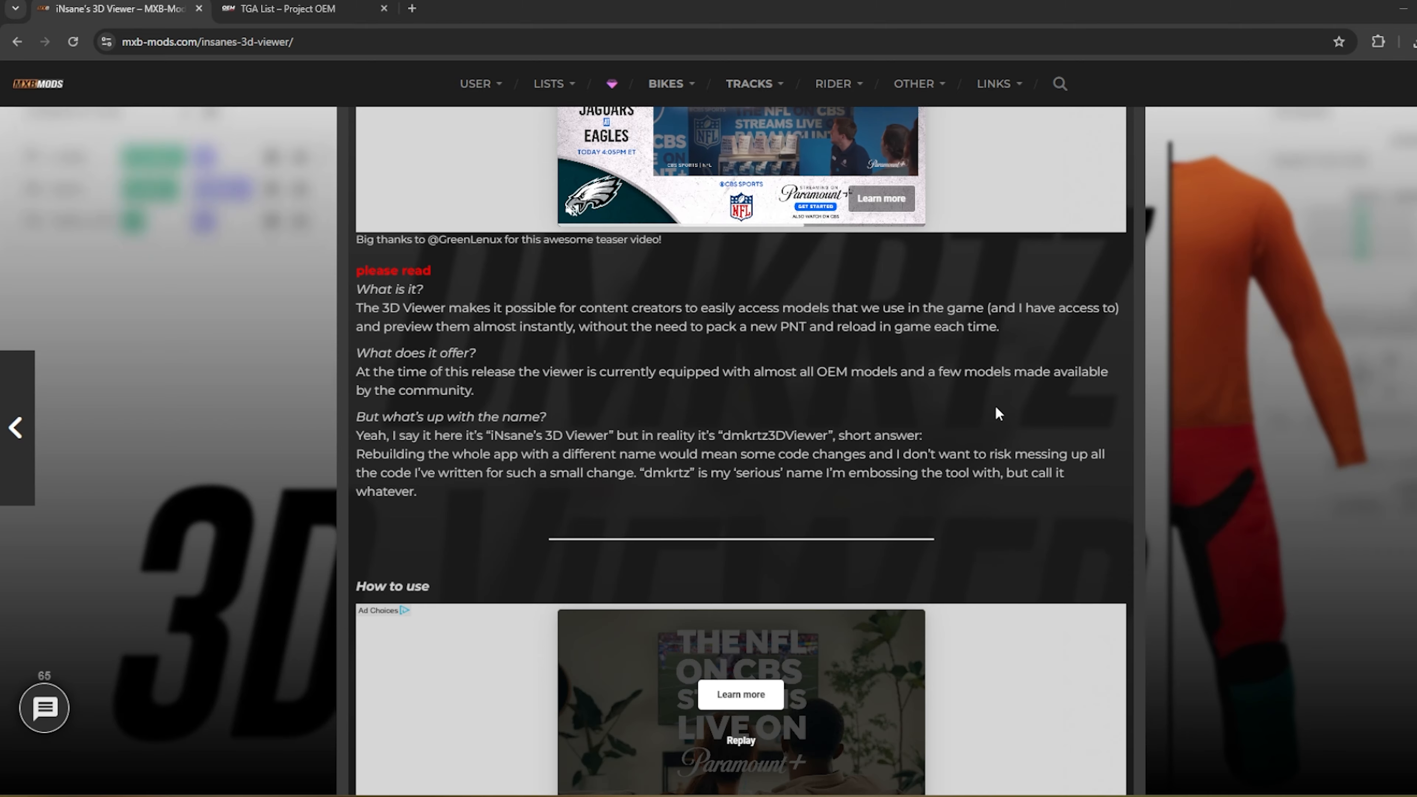
scroll(473, 441, down, 2)
scroll(473, 441, down, 7)
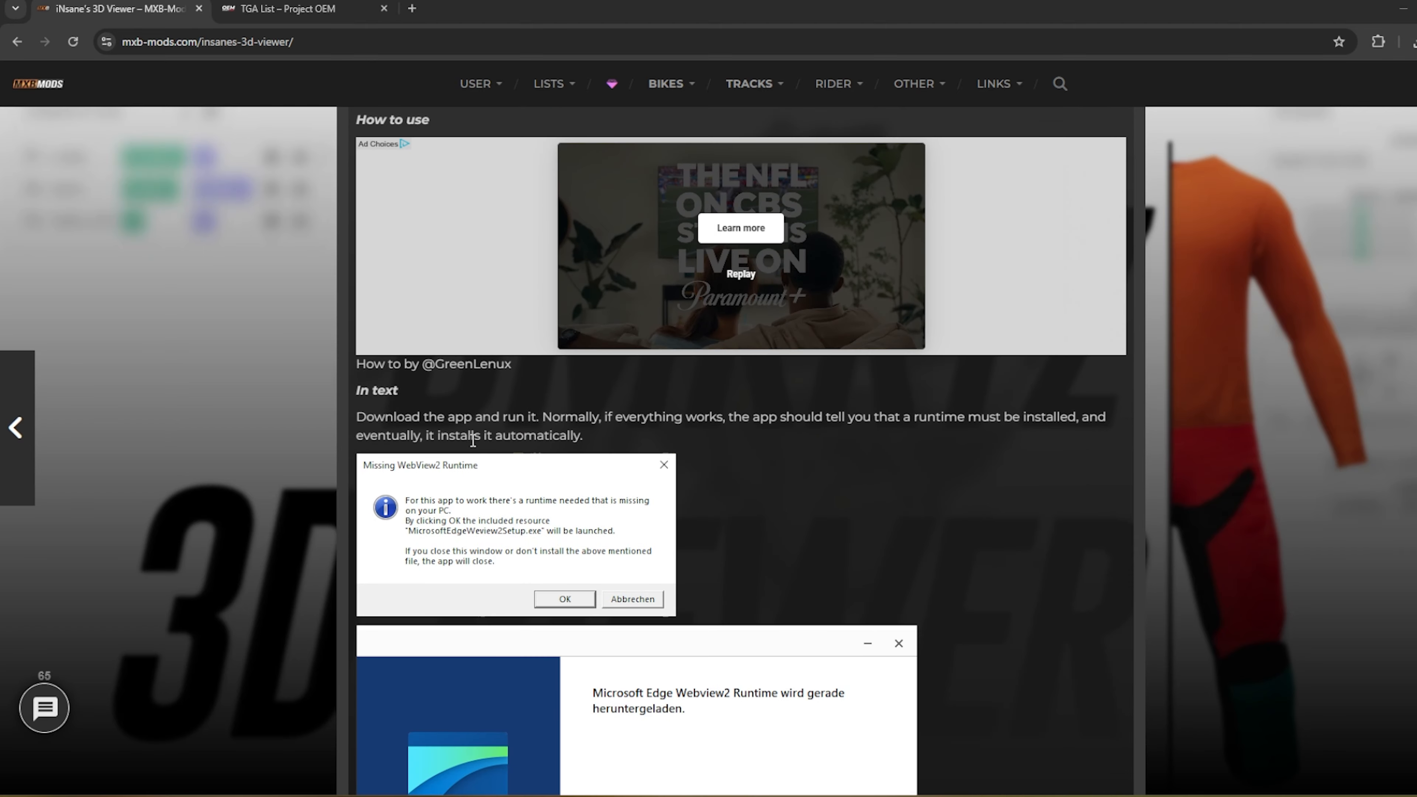
scroll(704, 458, up, 8)
scroll(704, 458, up, 6)
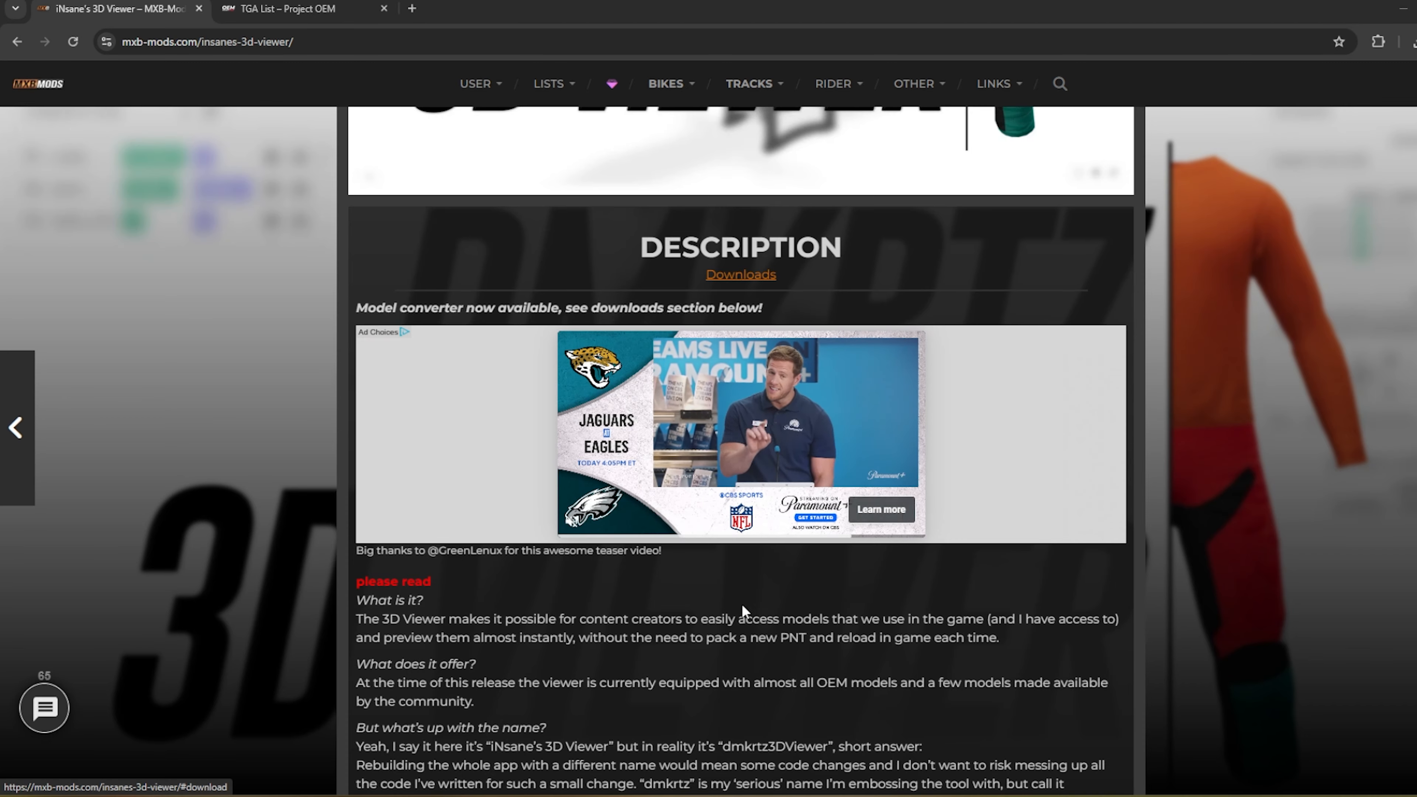
scroll(743, 604, down, 1)
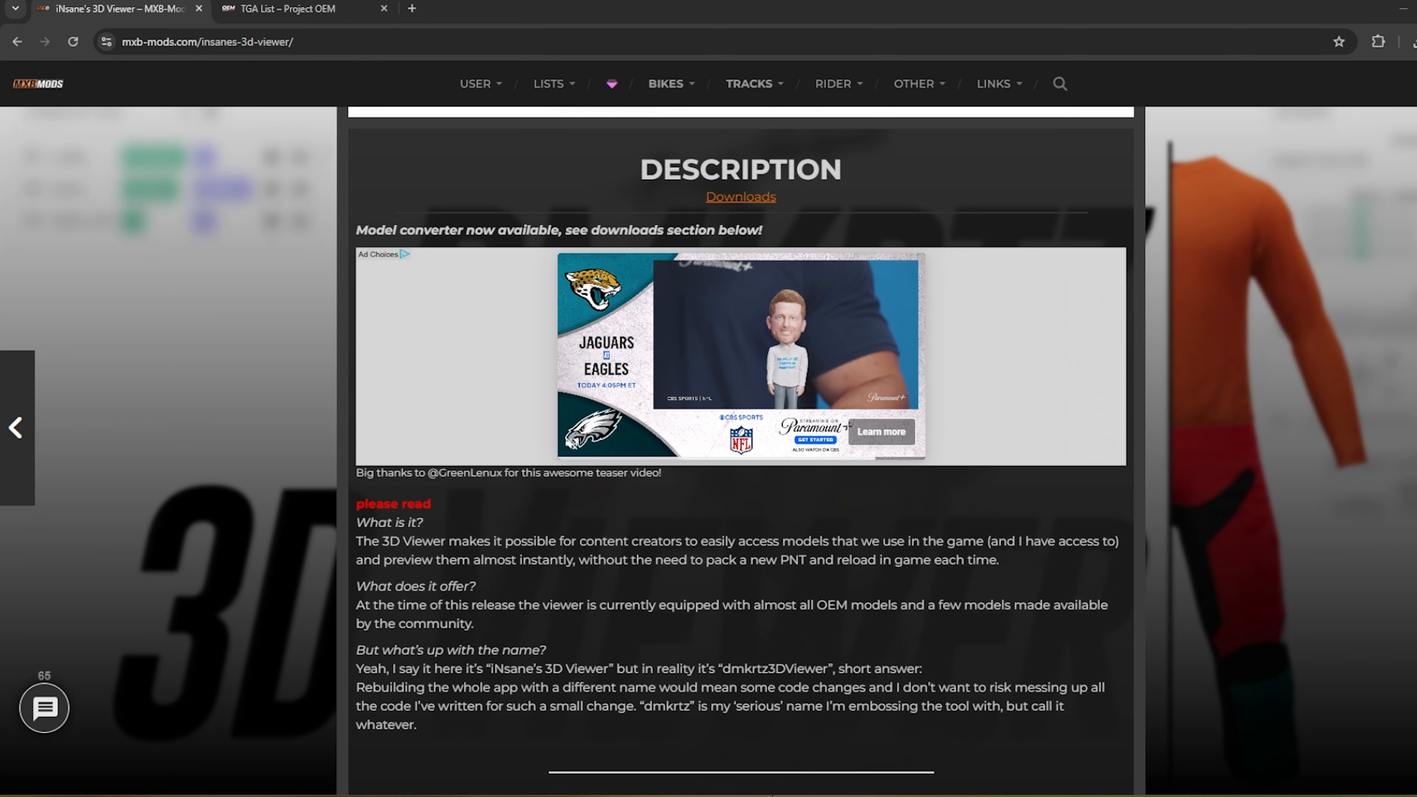
- Switch to File Explorer and launch dmkrtz3DViewer2023 from the Desktop > Stratos > MX Bikes folder
key(super+e)
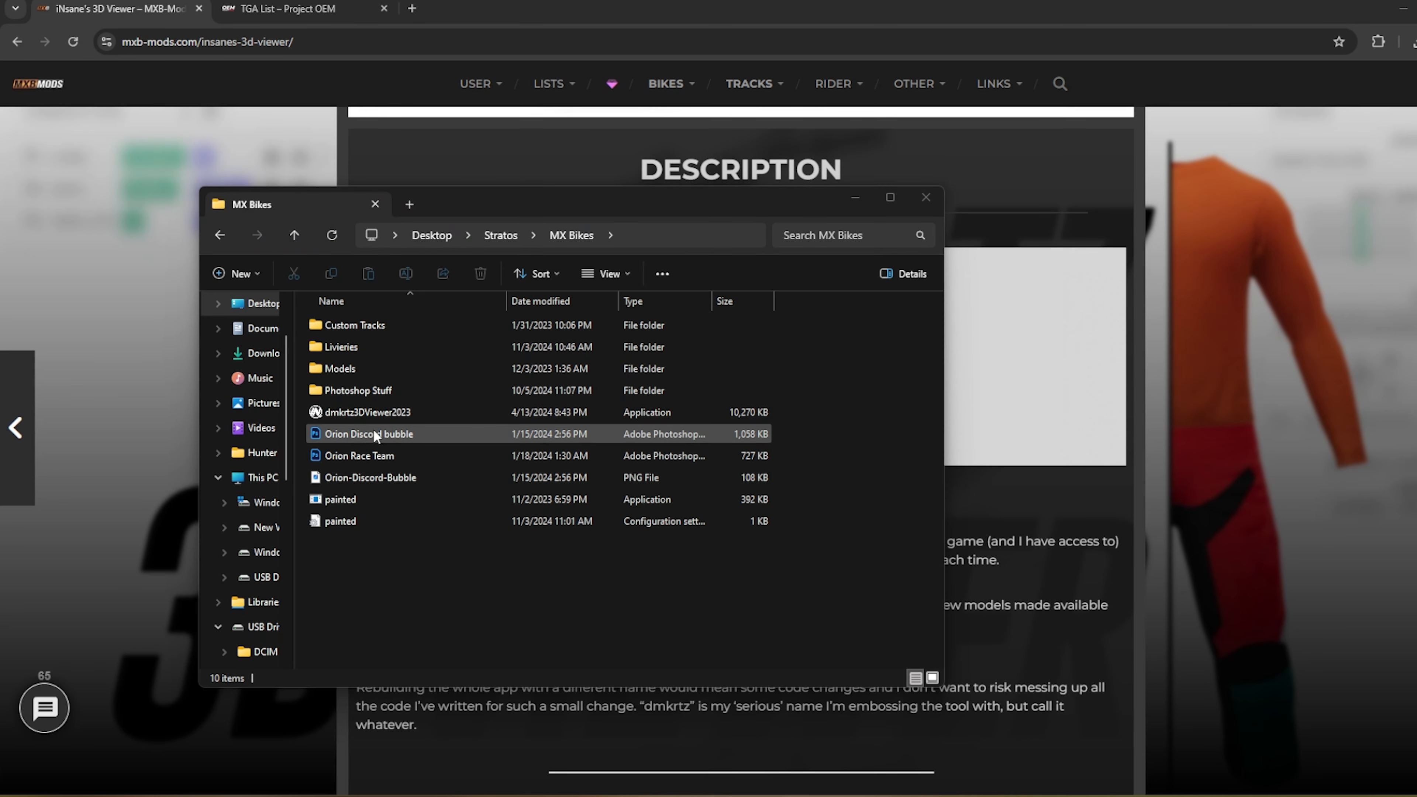
double_click(384, 413)
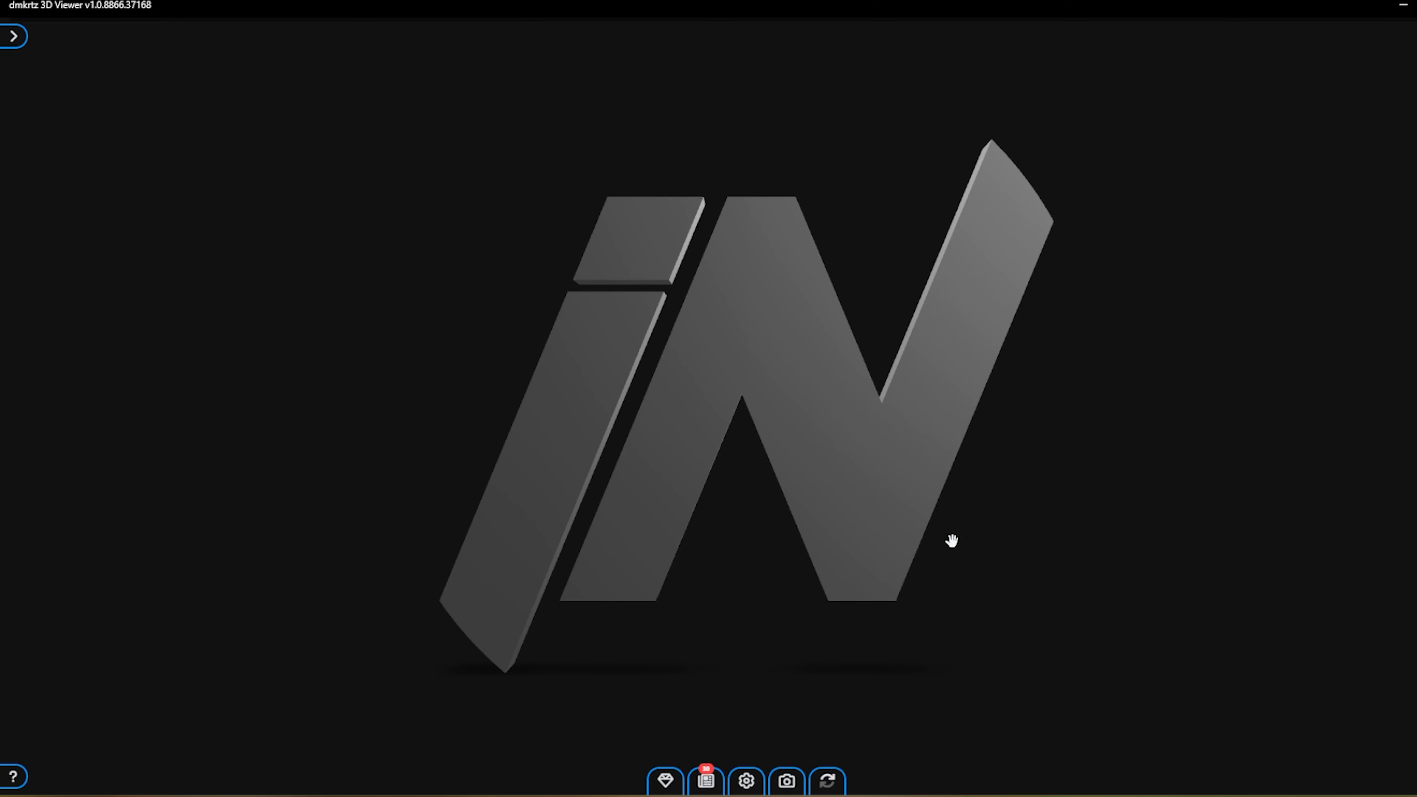
drag(947, 536, 914, 593)
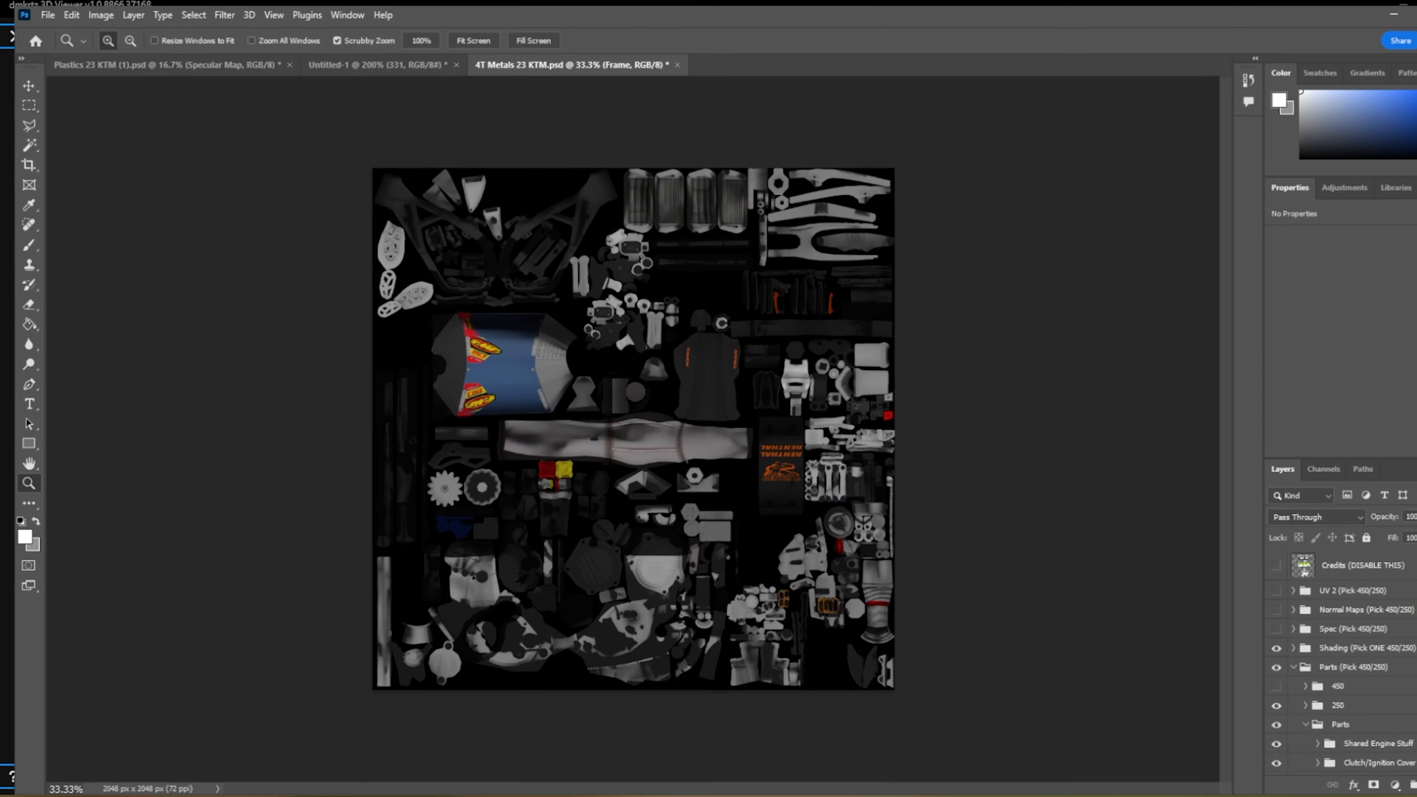
- In Photoshop, save a copy of Plastics 23 KTM (1).psd as a PNG named video in the YouTube Video folder
click(162, 59)
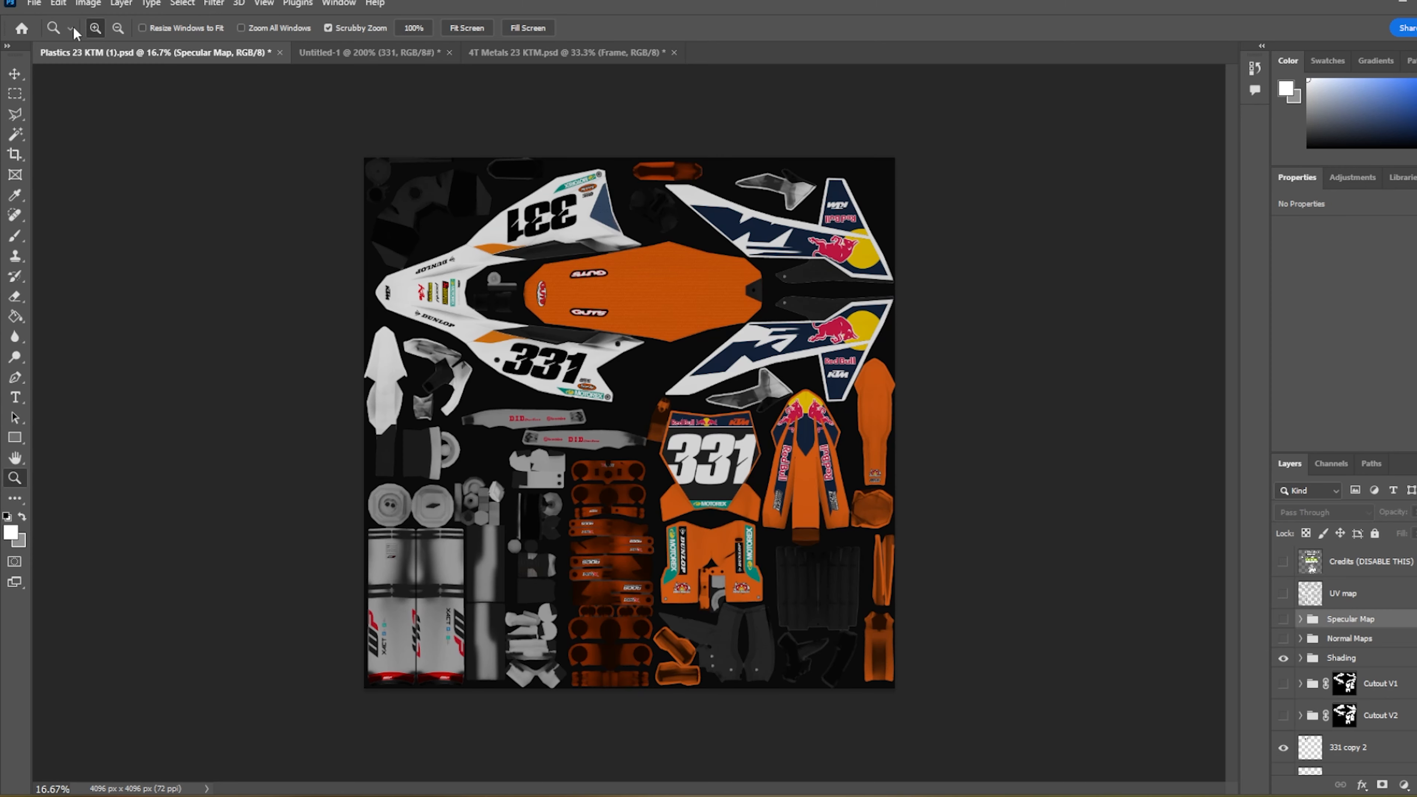
click(34, 4)
click(53, 208)
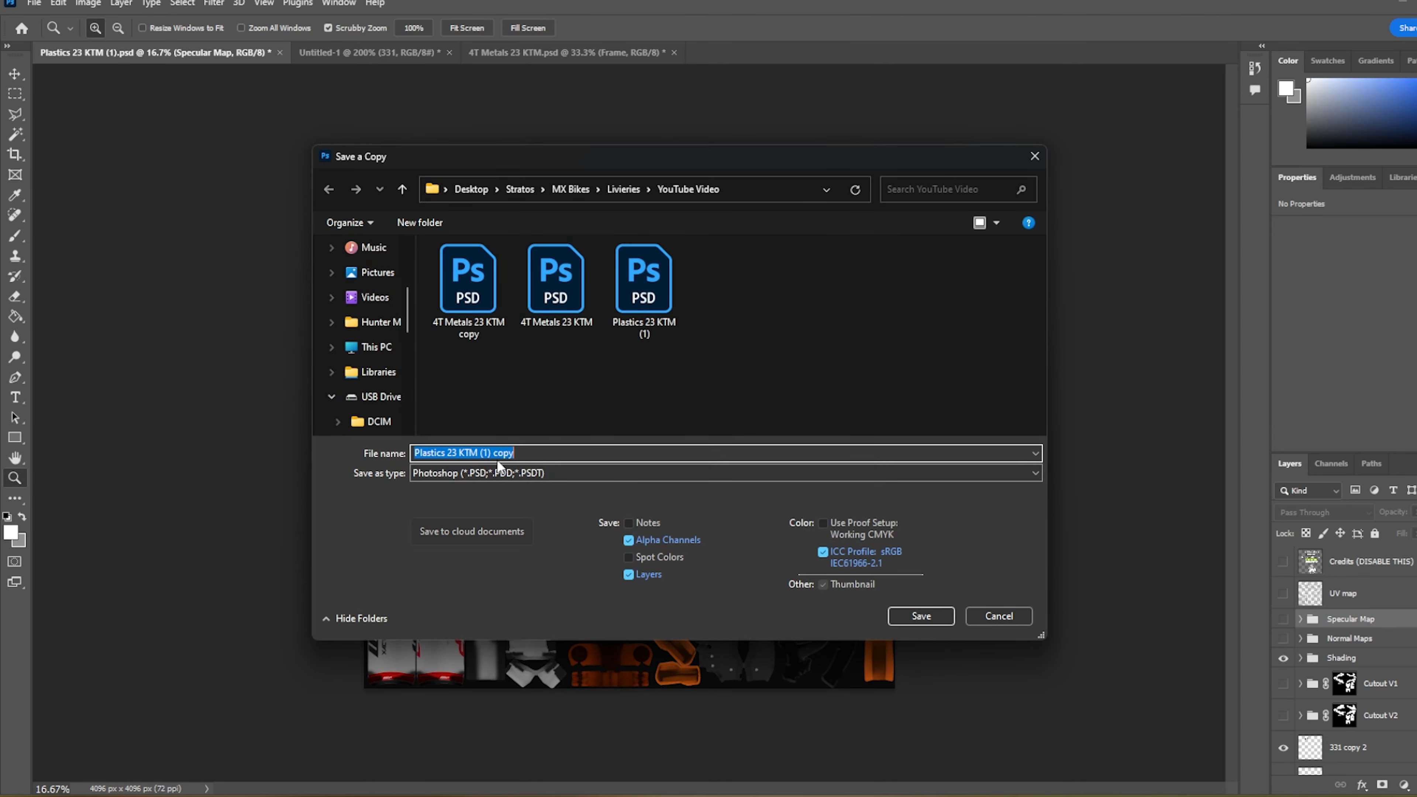
click(491, 473)
click(465, 687)
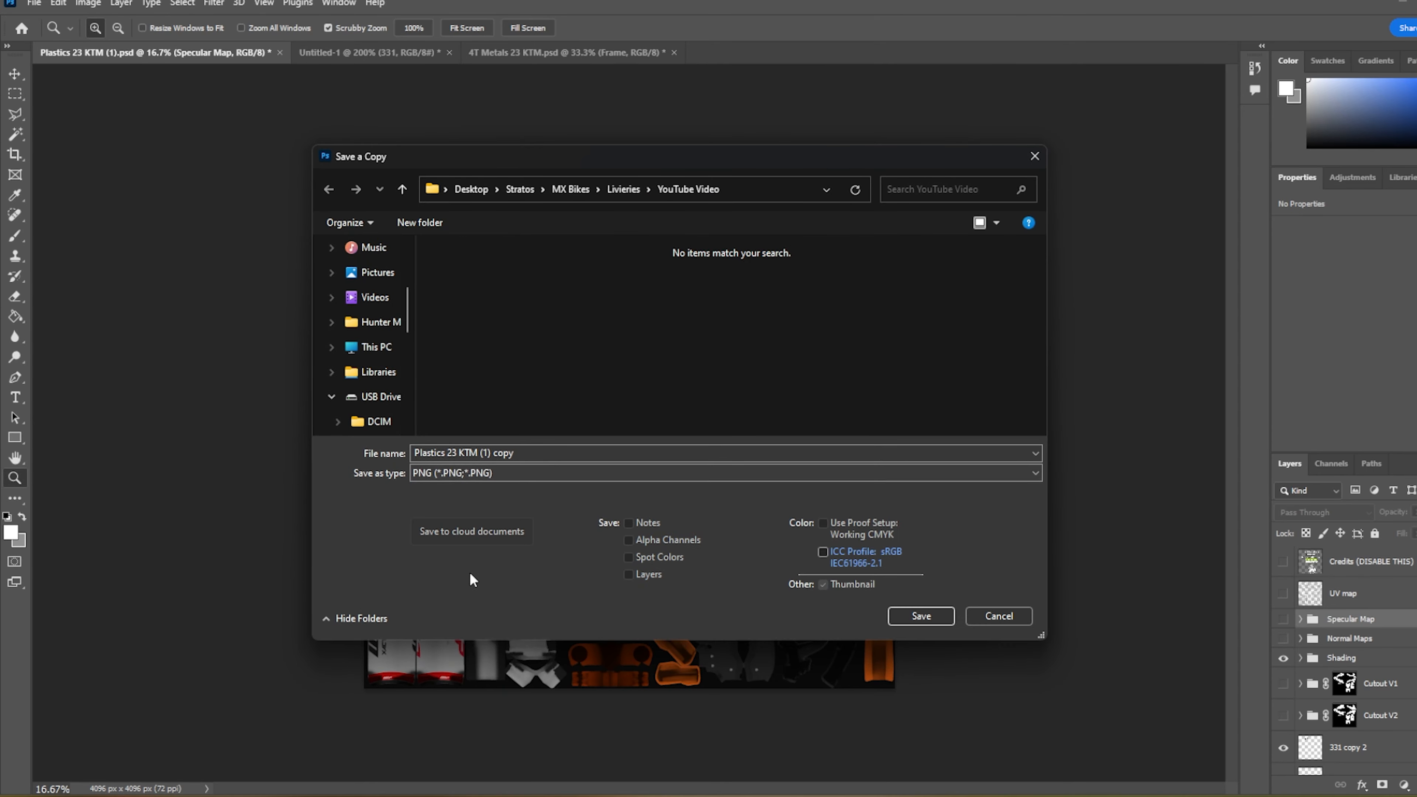
click(489, 452)
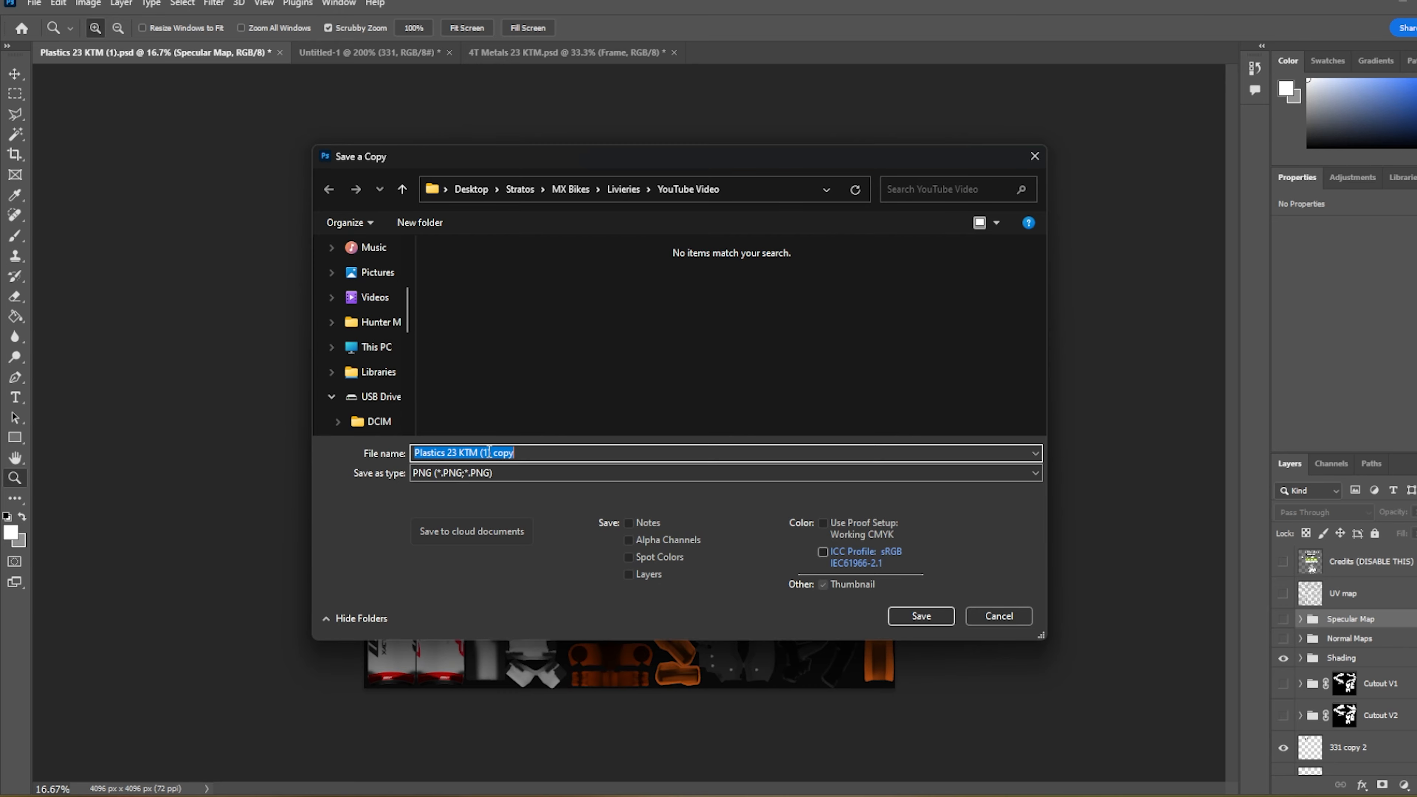
text(video)
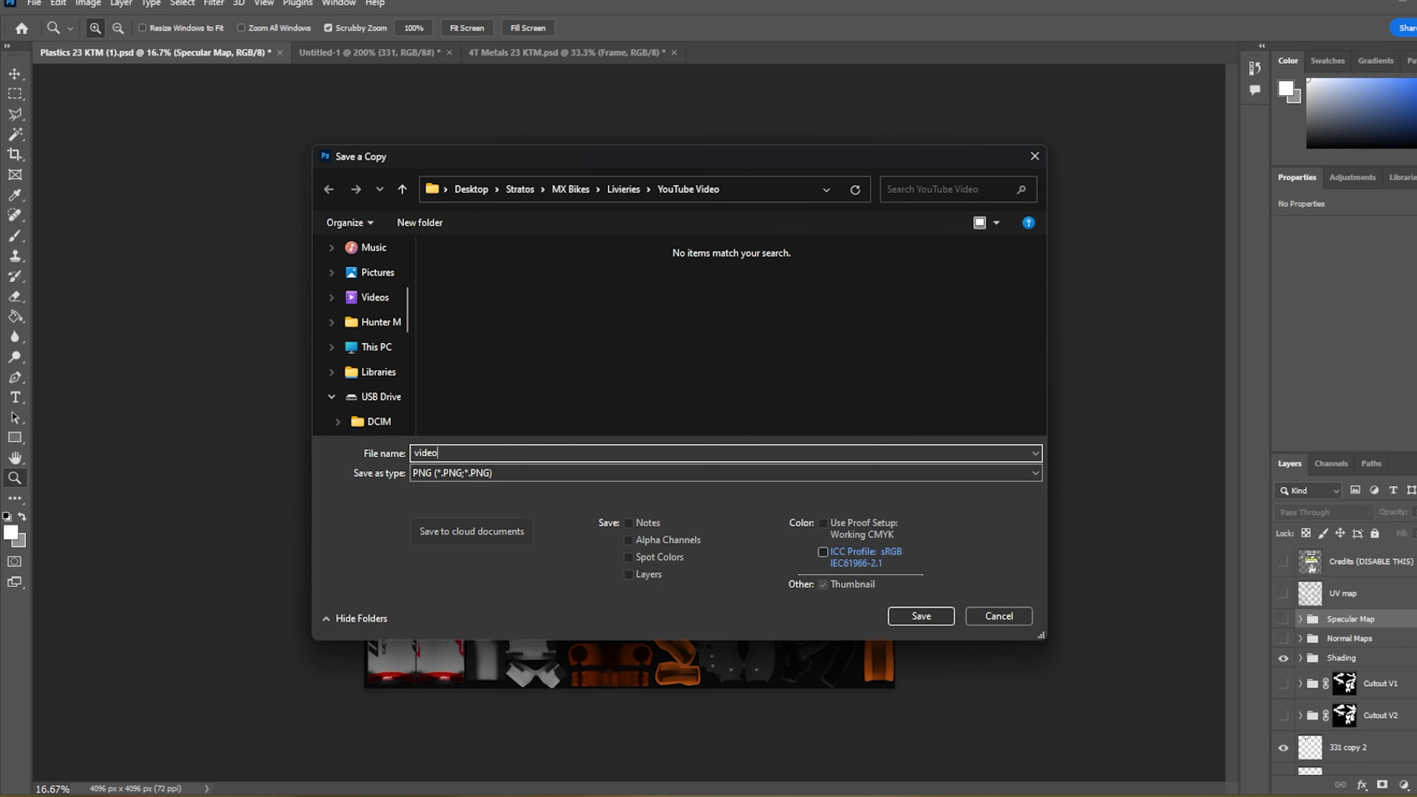
click(923, 608)
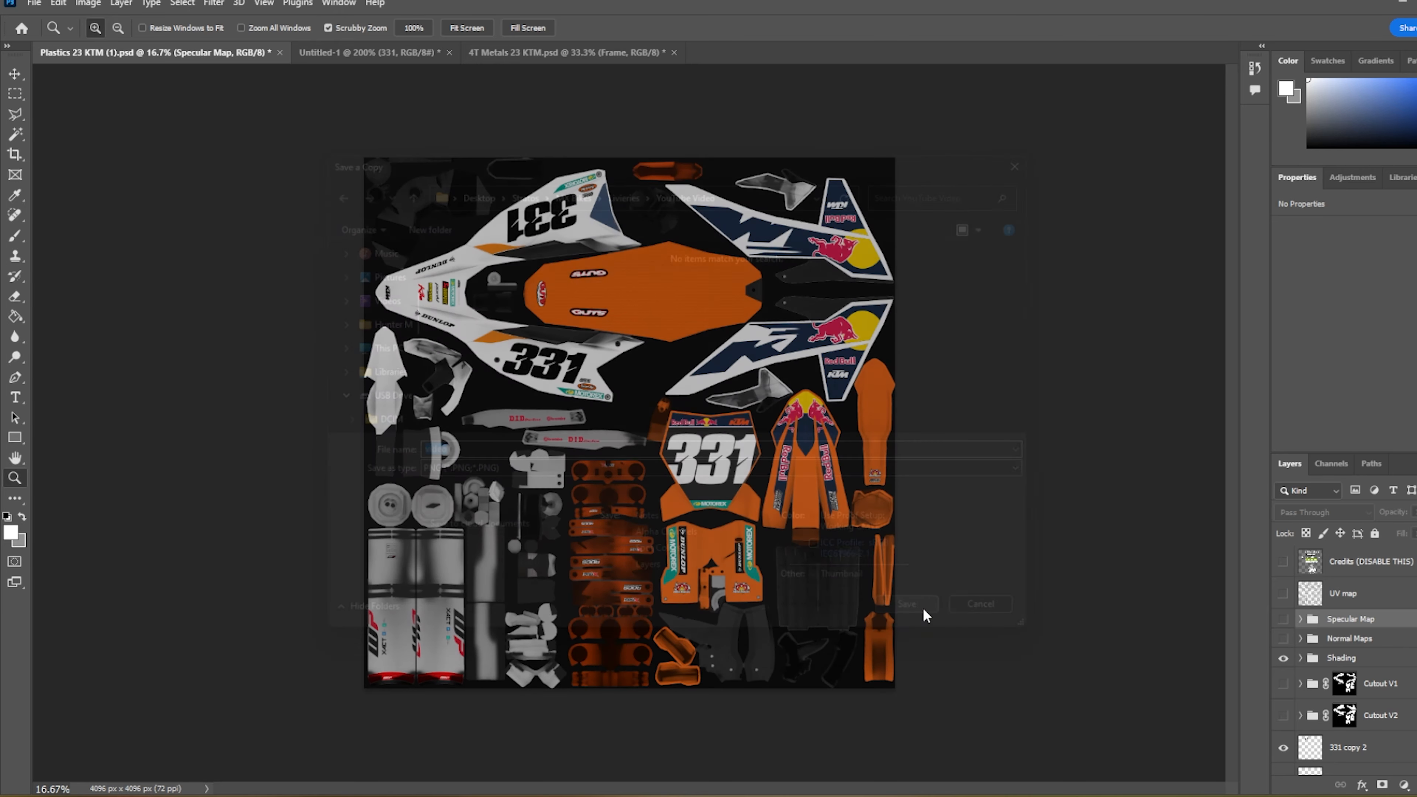
click(1011, 288)
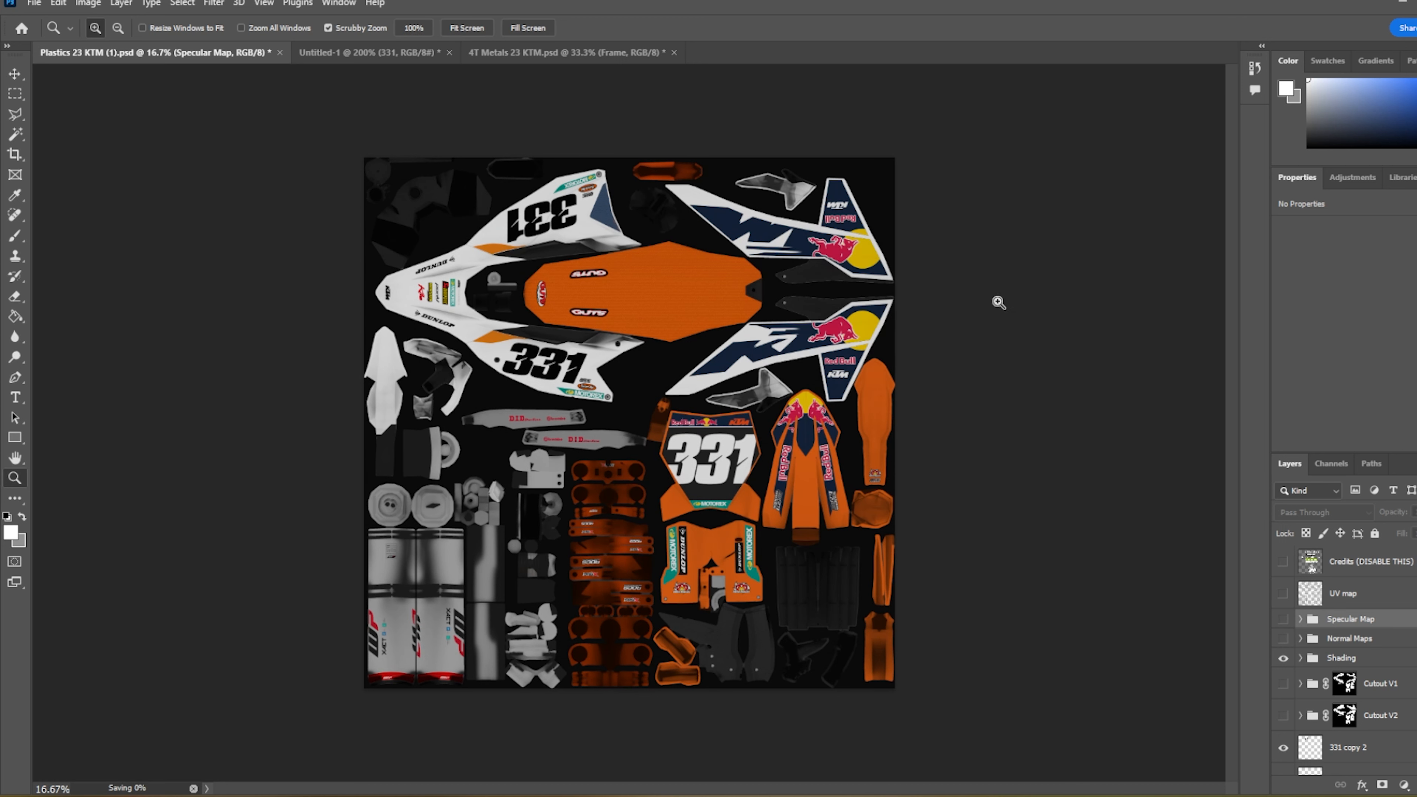
- Switch to the dmkrtz 3D Viewer and load the KTM bike model
click(1056, 796)
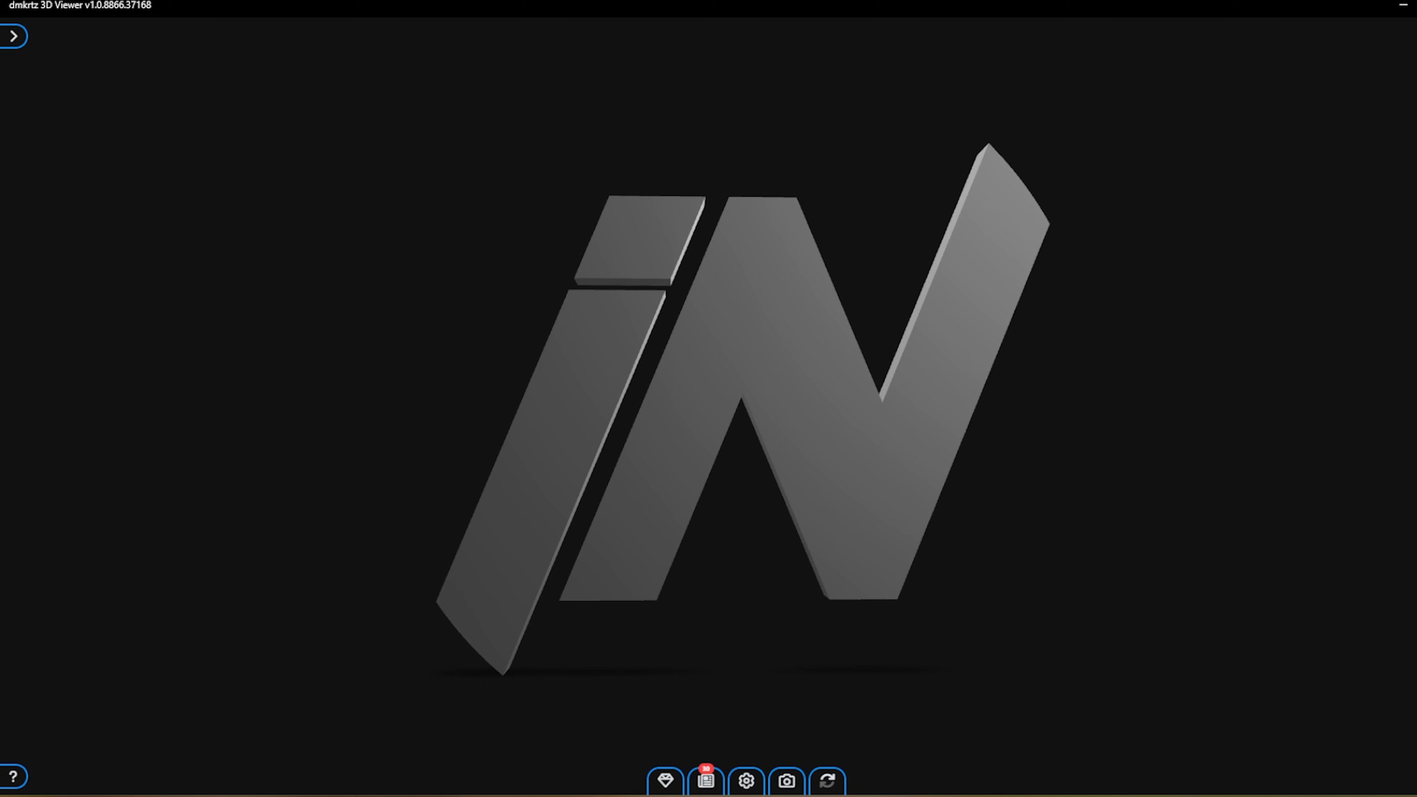
click(16, 45)
click(82, 116)
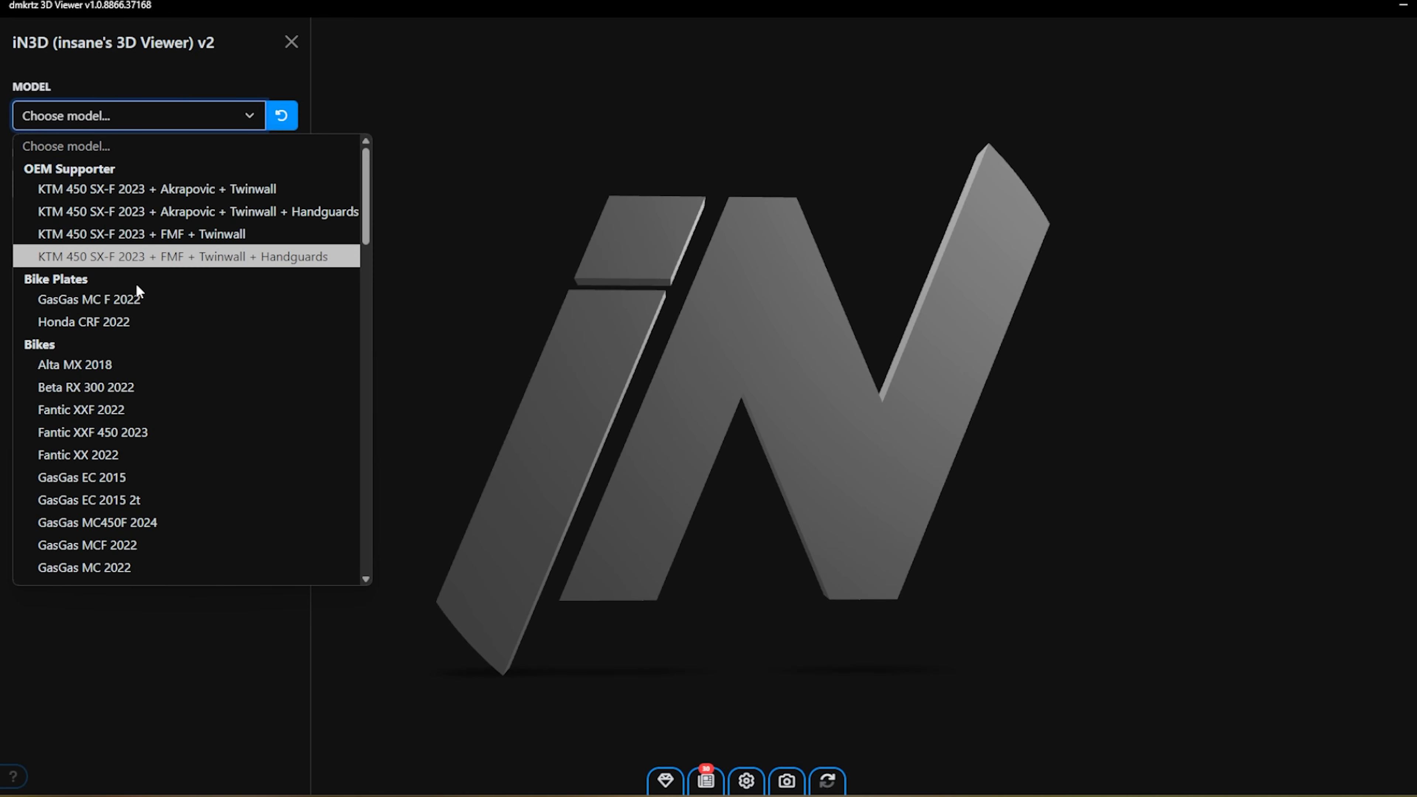
scroll(135, 284, down, 7)
scroll(135, 286, down, 3)
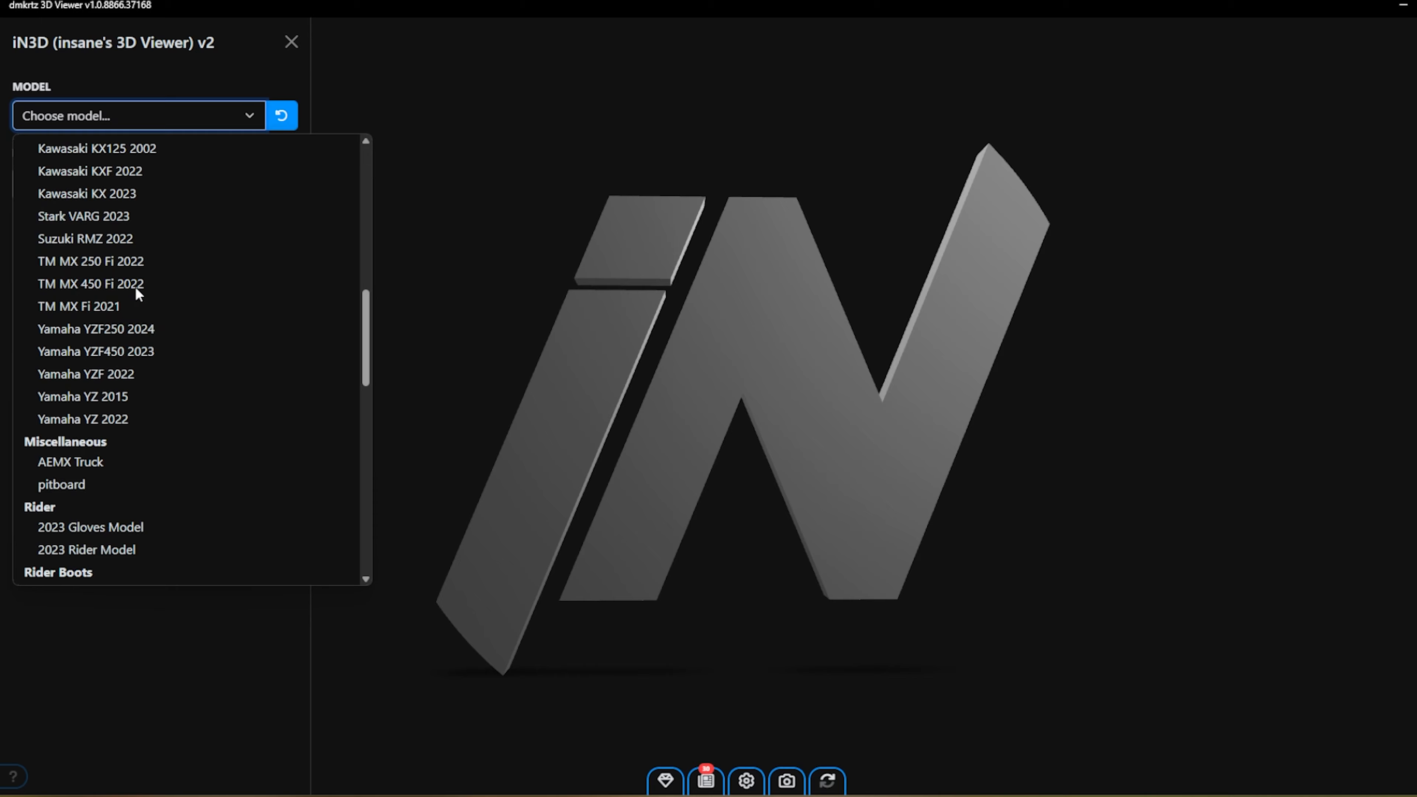
scroll(128, 364, up, 3)
click(112, 307)
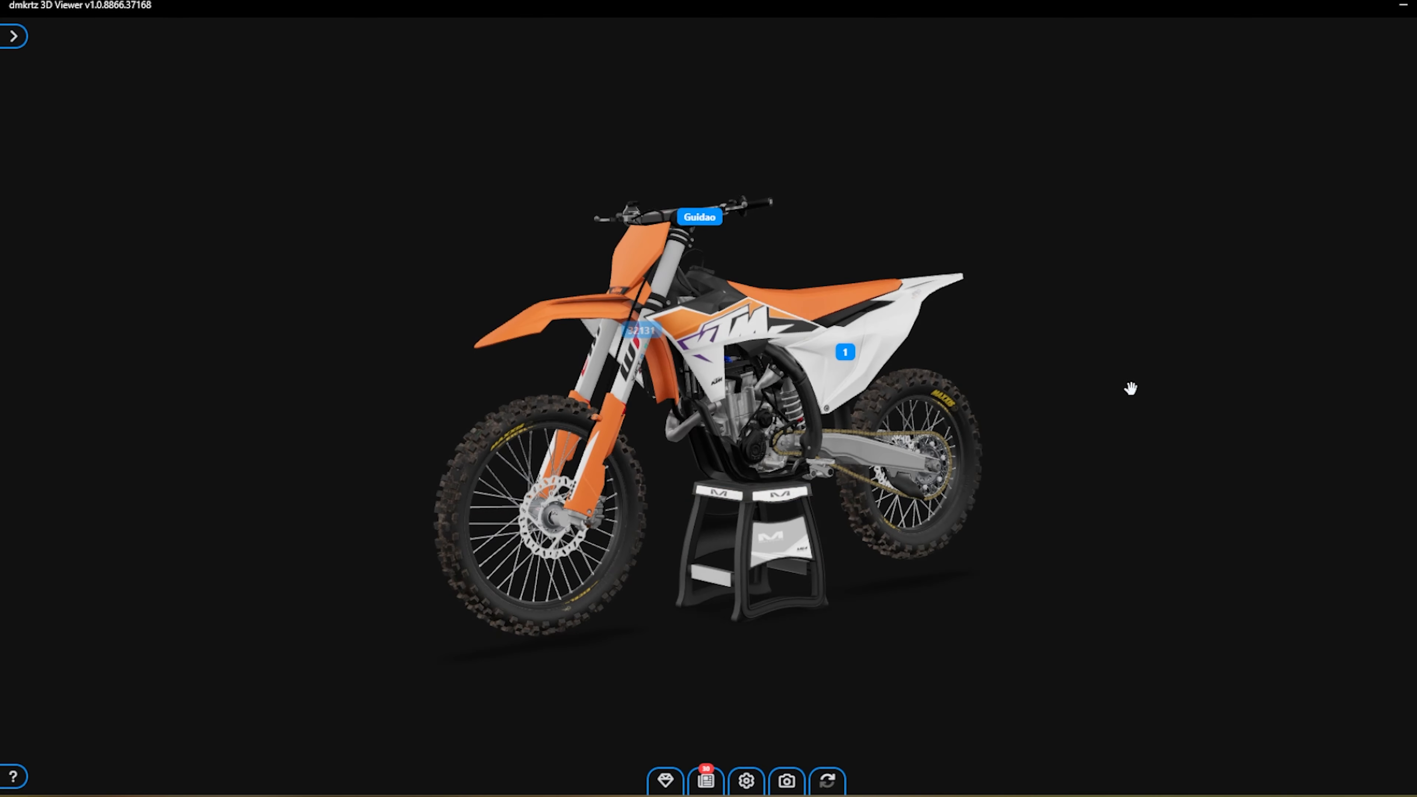
- Turn off the hotspots and the shadow in the viewer's scene settings
drag(842, 606, 604, 472)
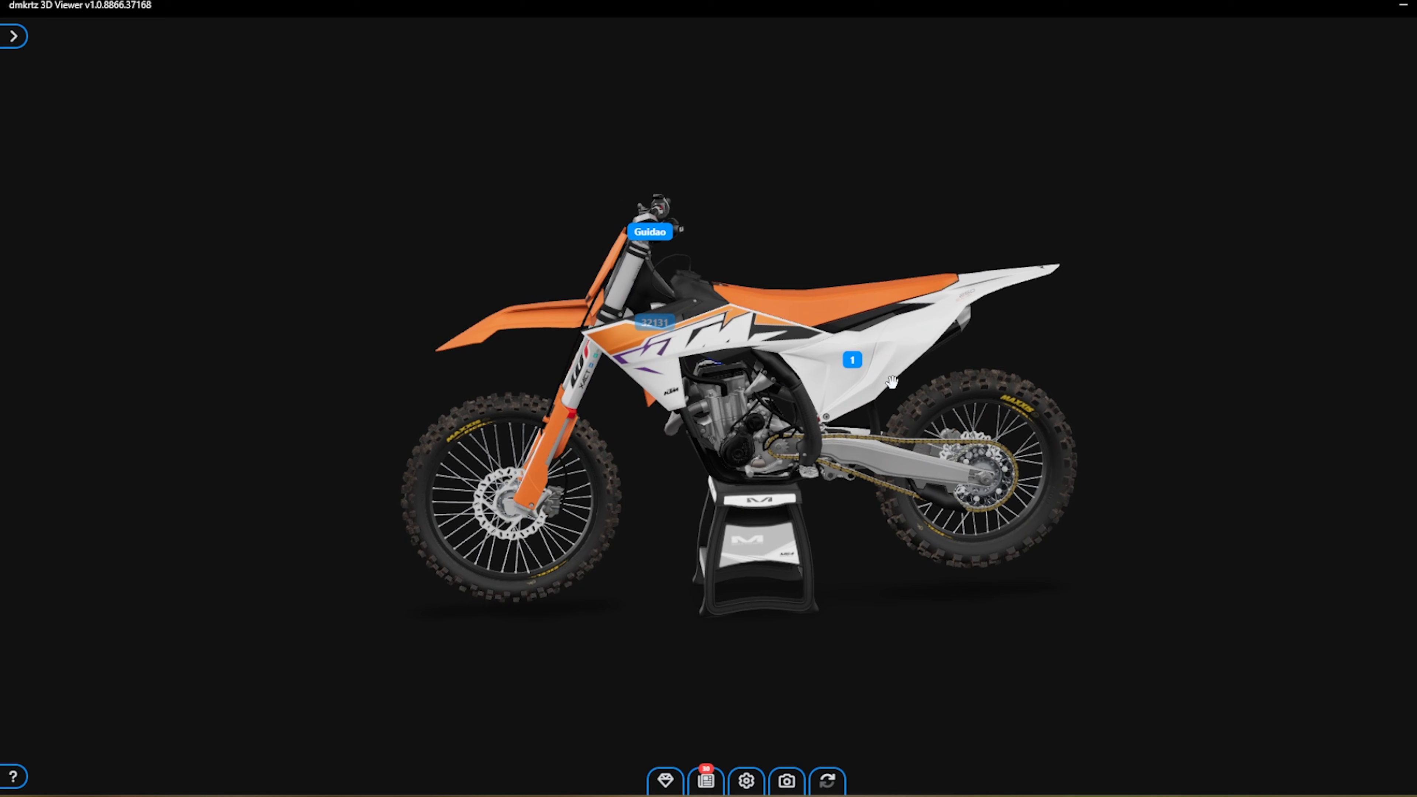
click(1416, 36)
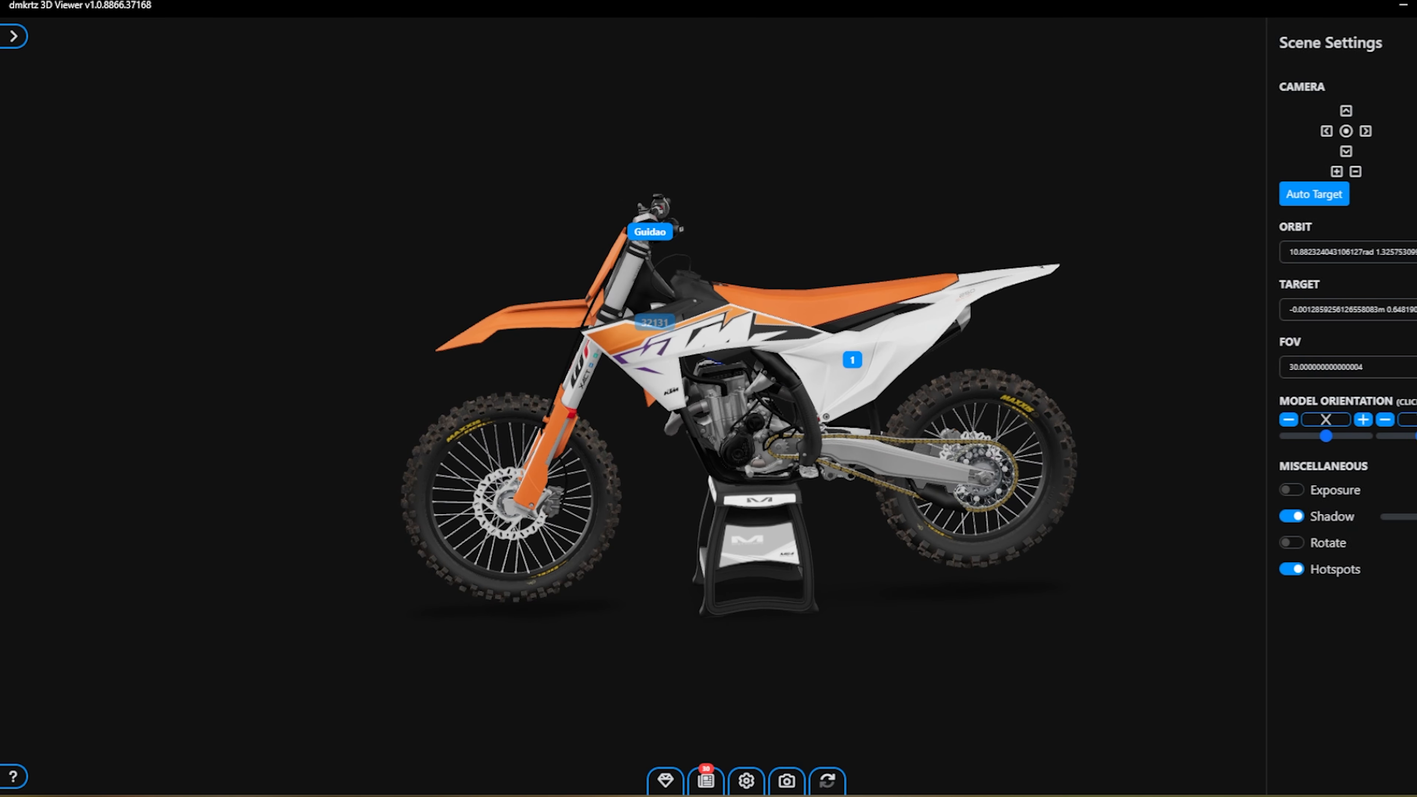
click(1208, 569)
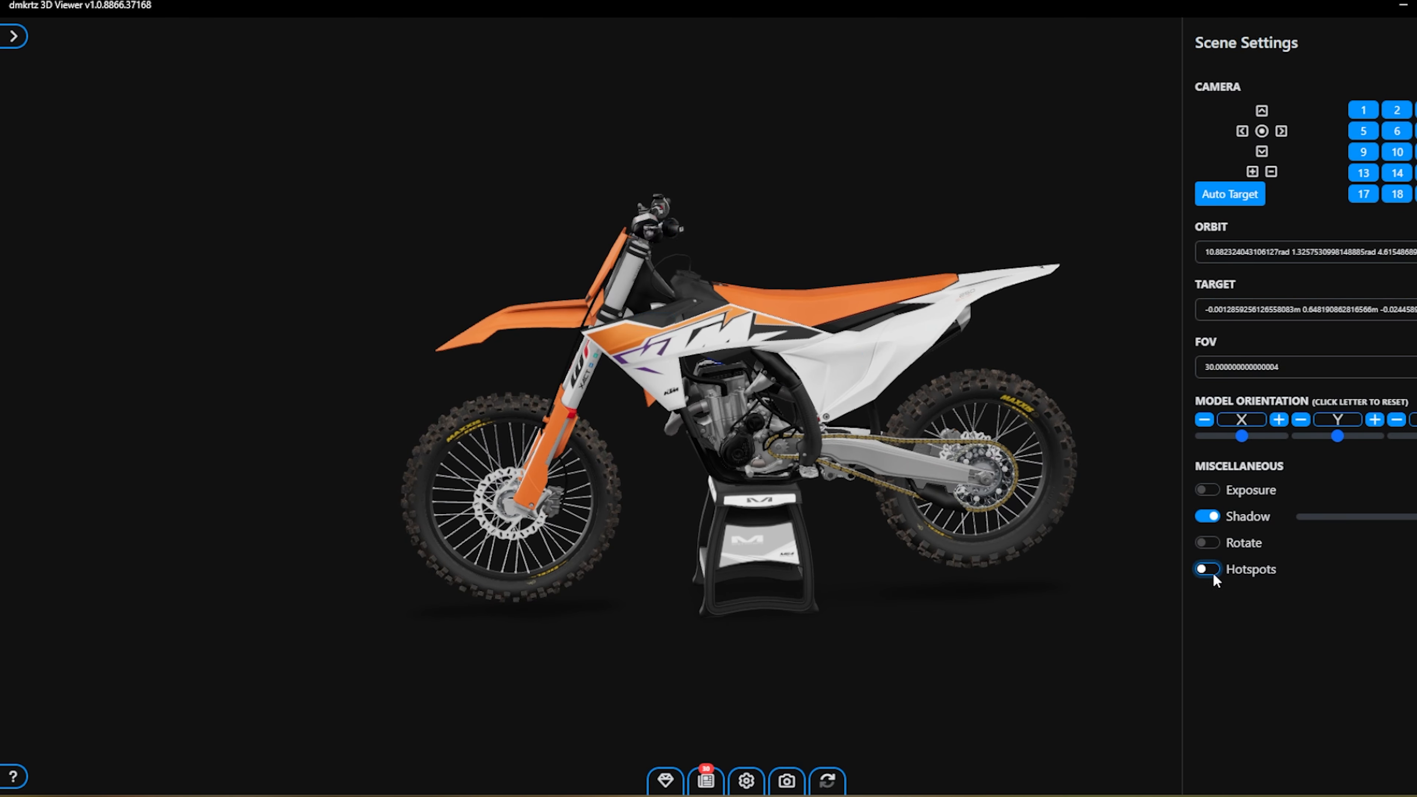
click(1202, 519)
click(1203, 520)
click(1204, 520)
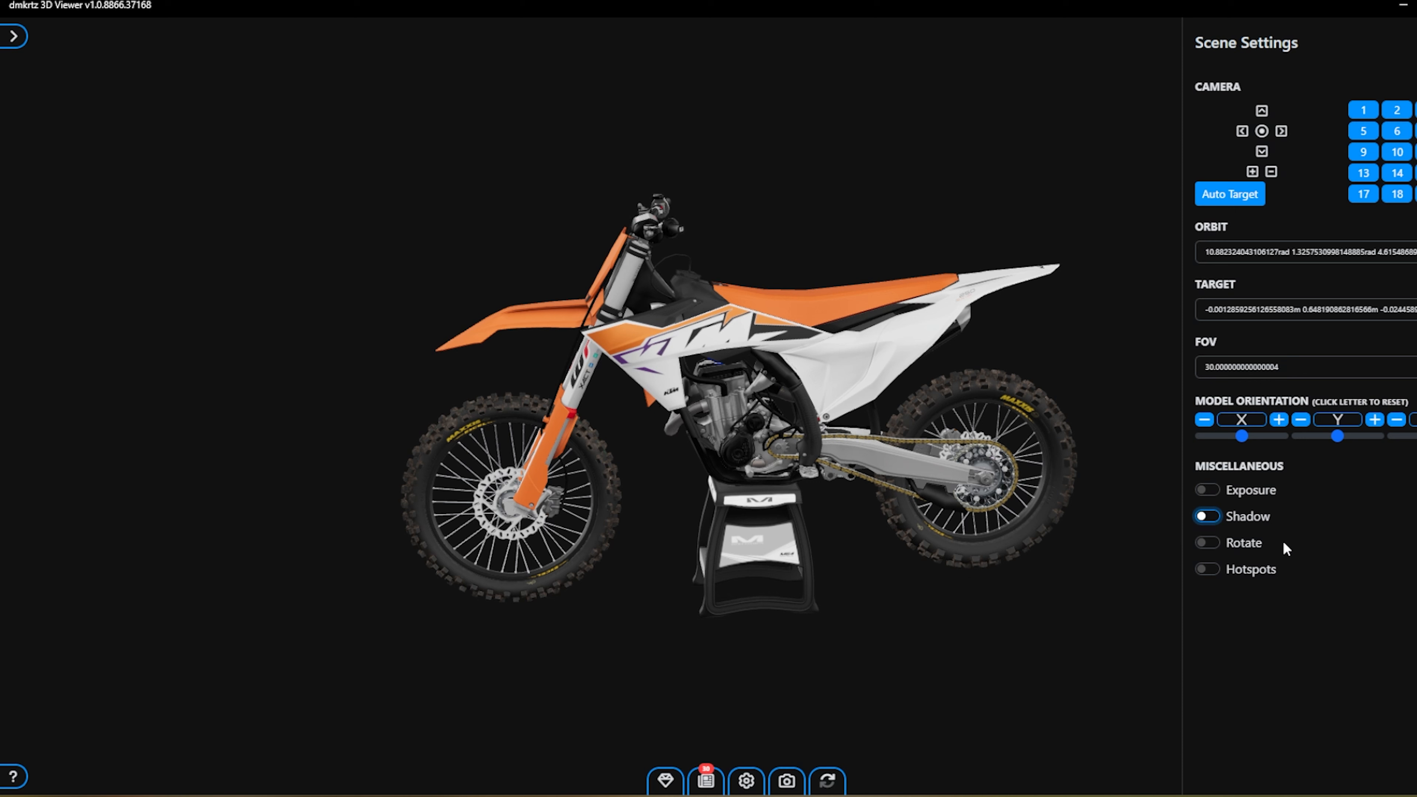
- Try a higher exposure on the scene, switch exposure back off, and close the scene settings
click(1215, 492)
click(1213, 492)
click(1214, 493)
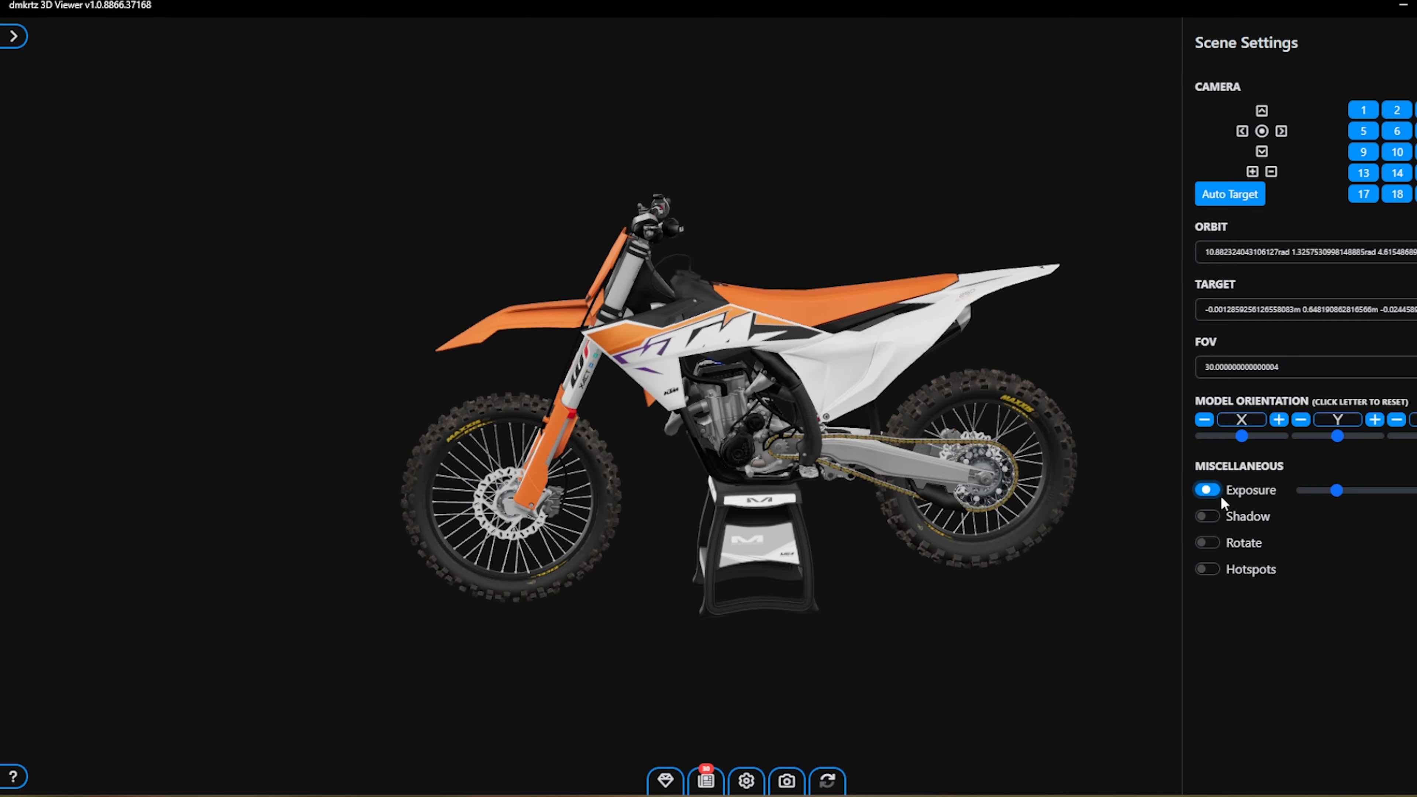
drag(1336, 502, 1397, 503)
click(1207, 490)
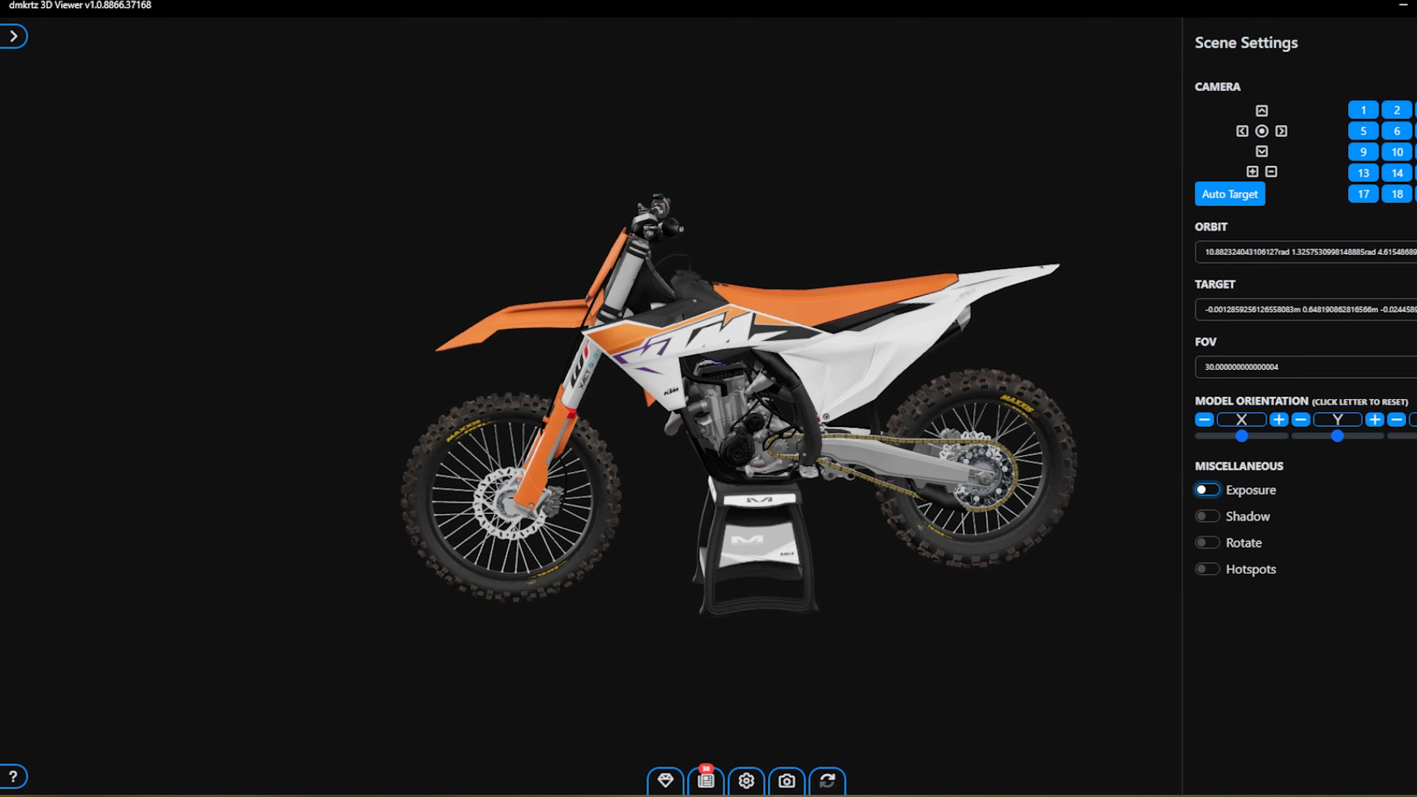
click(1416, 43)
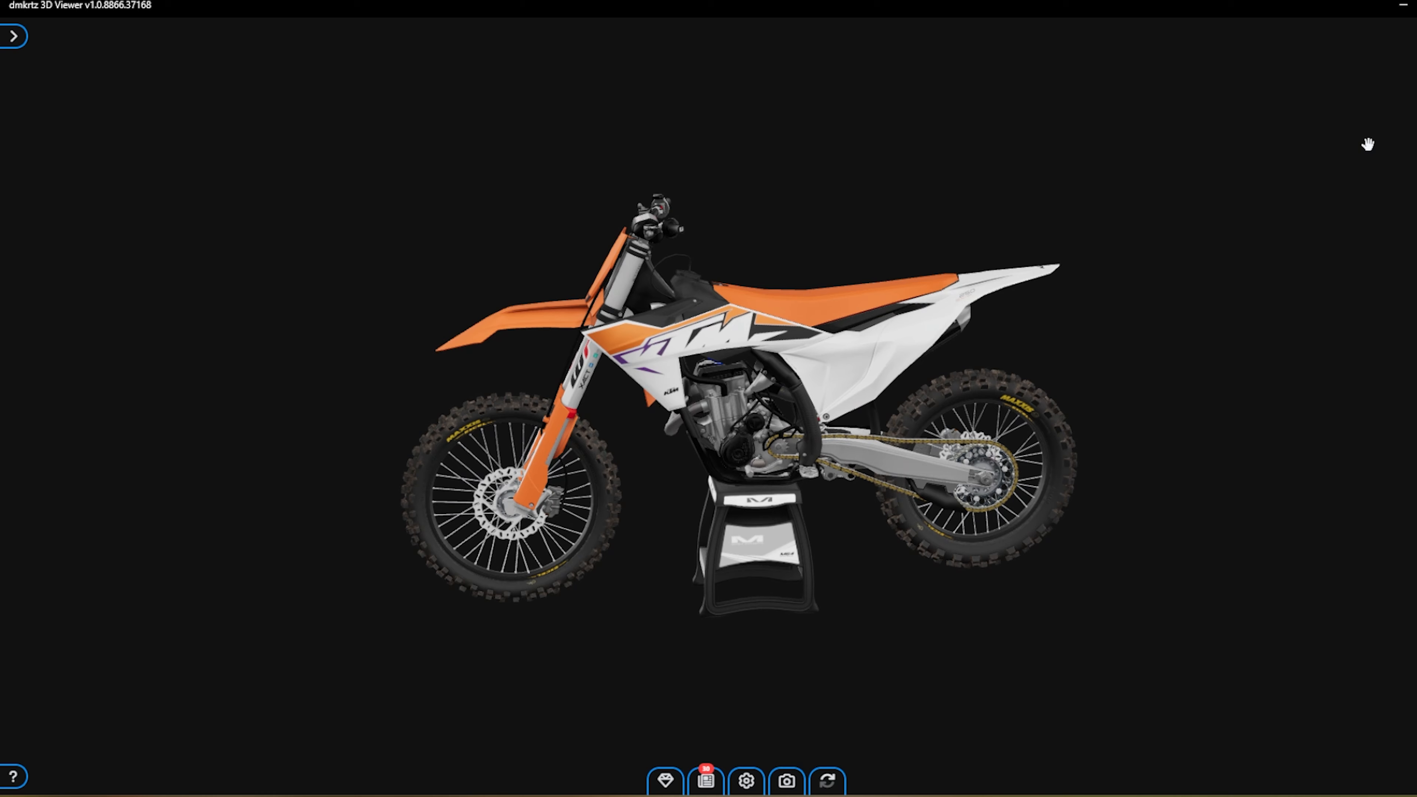
- Load video.png from the Livieries > YouTube Video folder as the diffuse texture of the plastics250f material
click(13, 37)
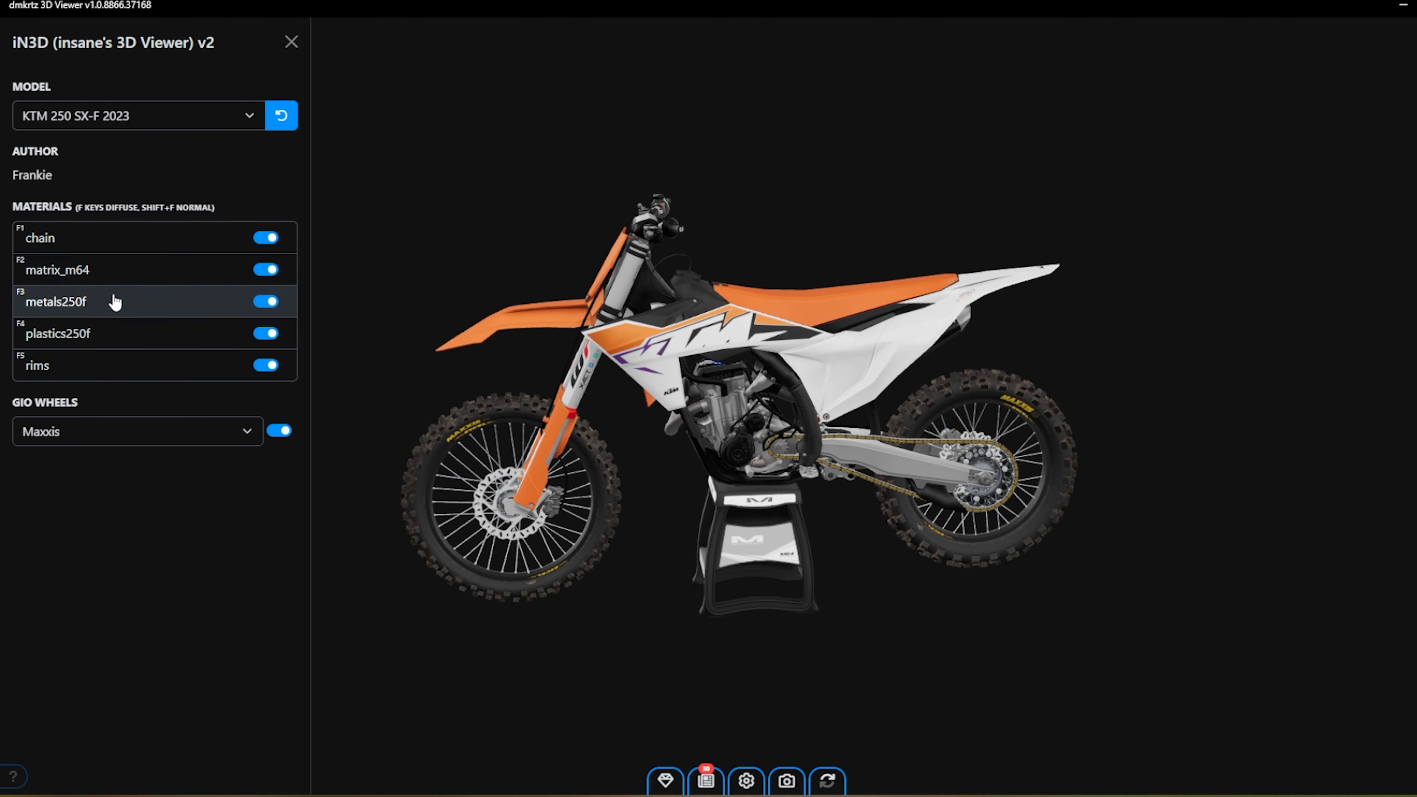
click(112, 344)
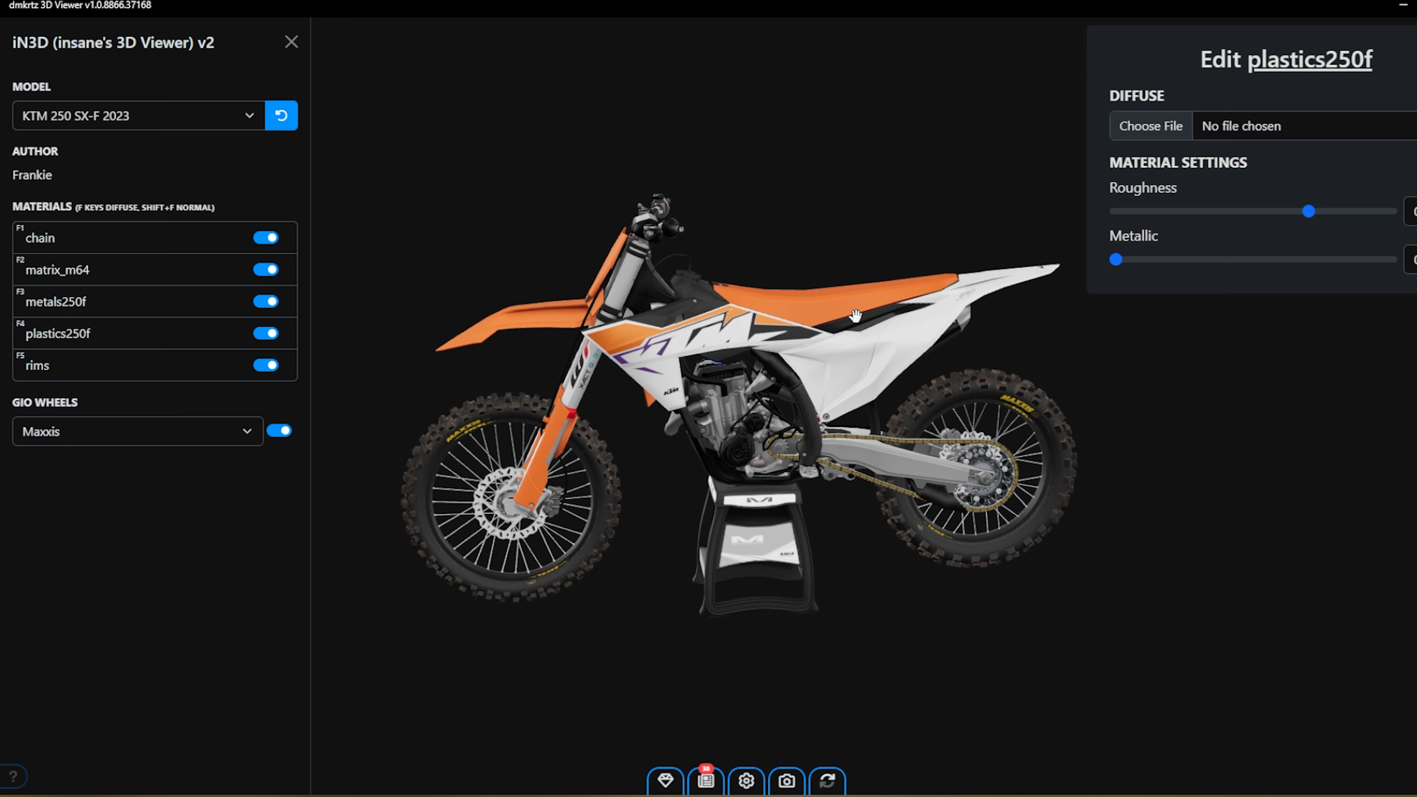
click(1152, 127)
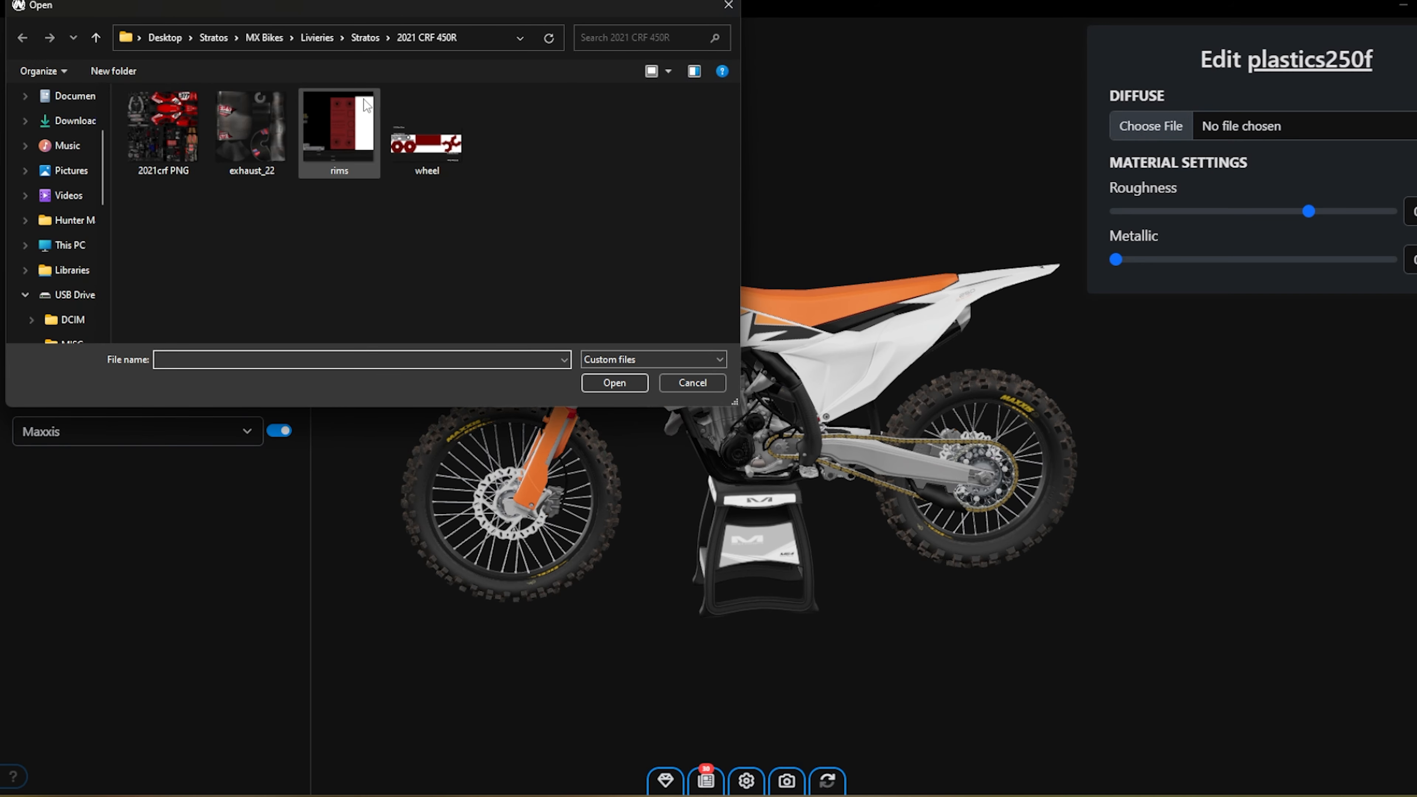
click(320, 38)
double_click(230, 227)
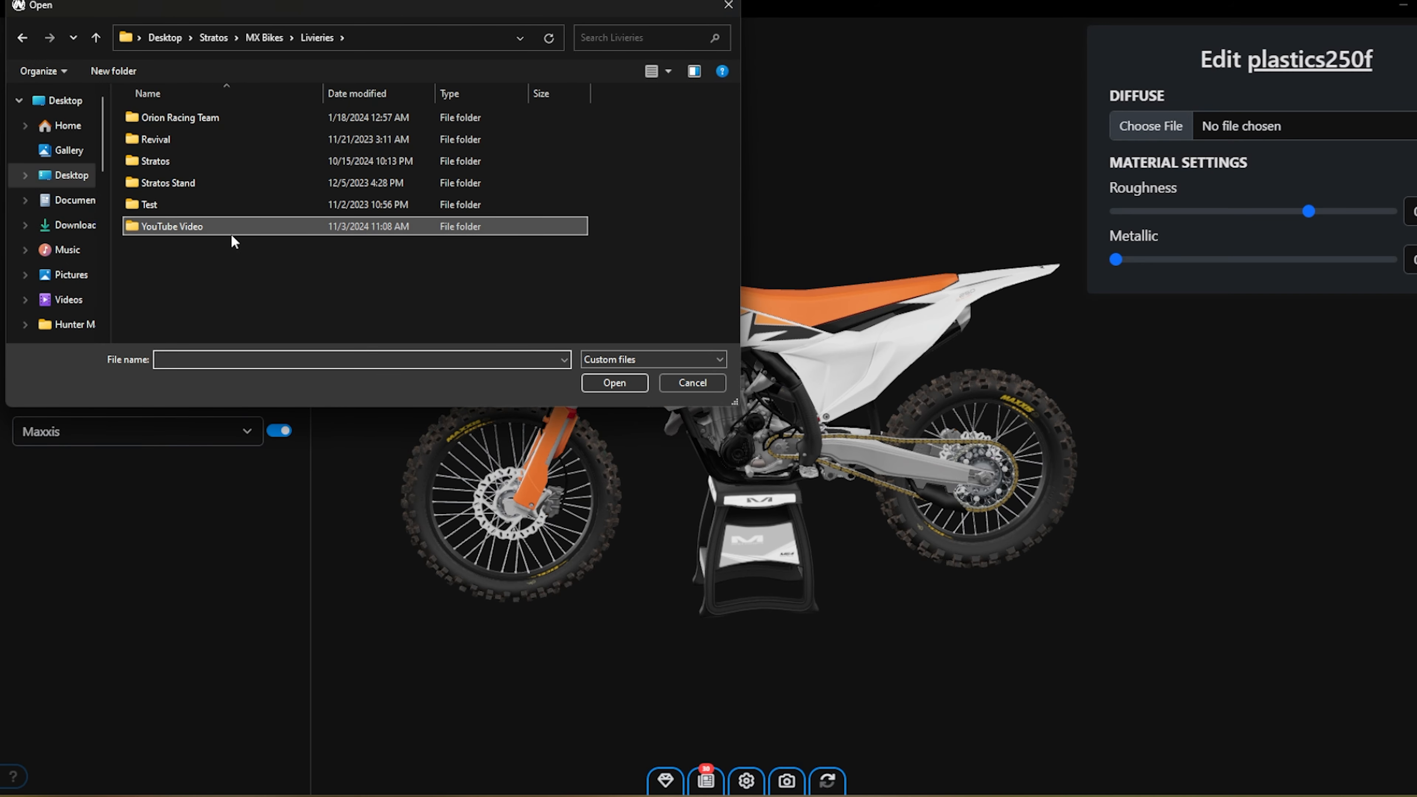
click(178, 126)
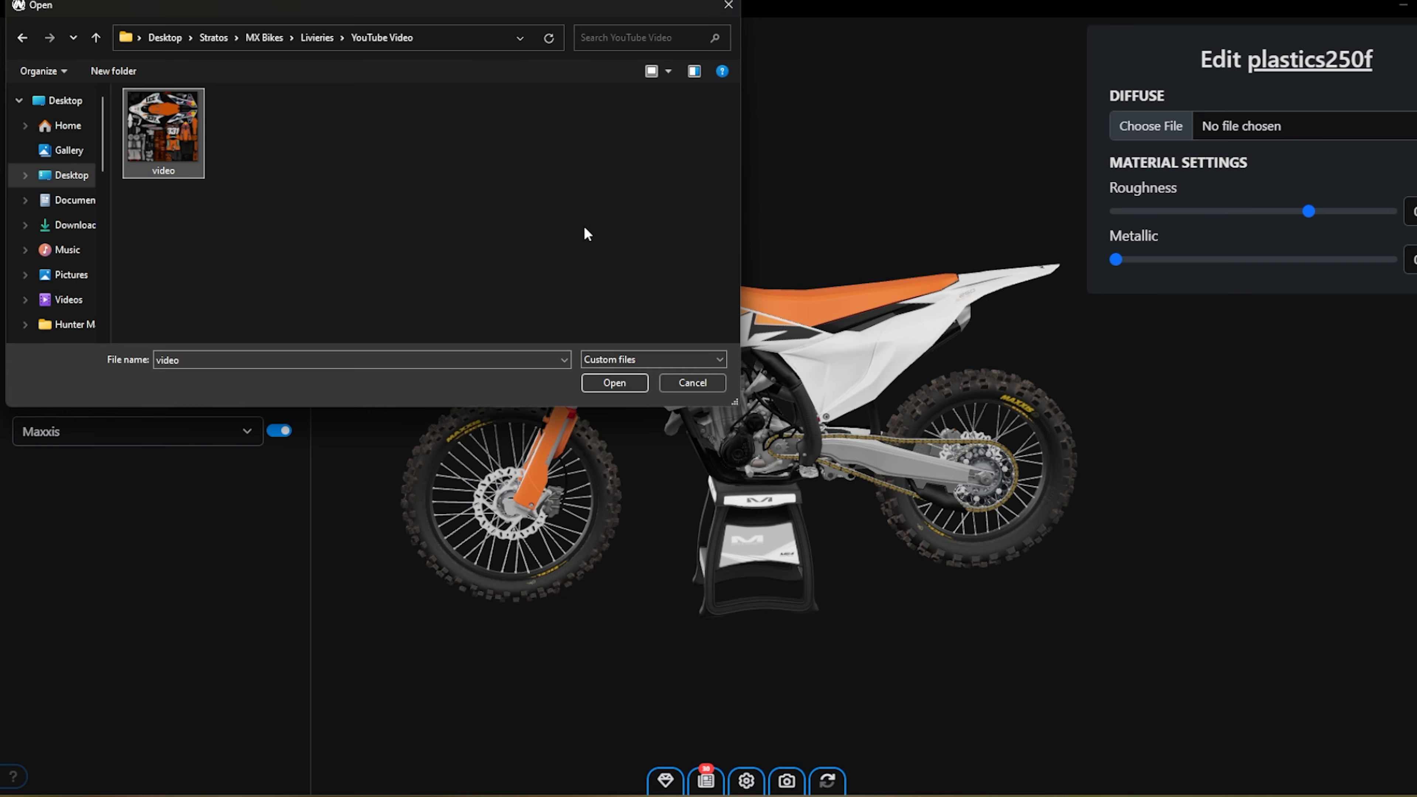
click(615, 383)
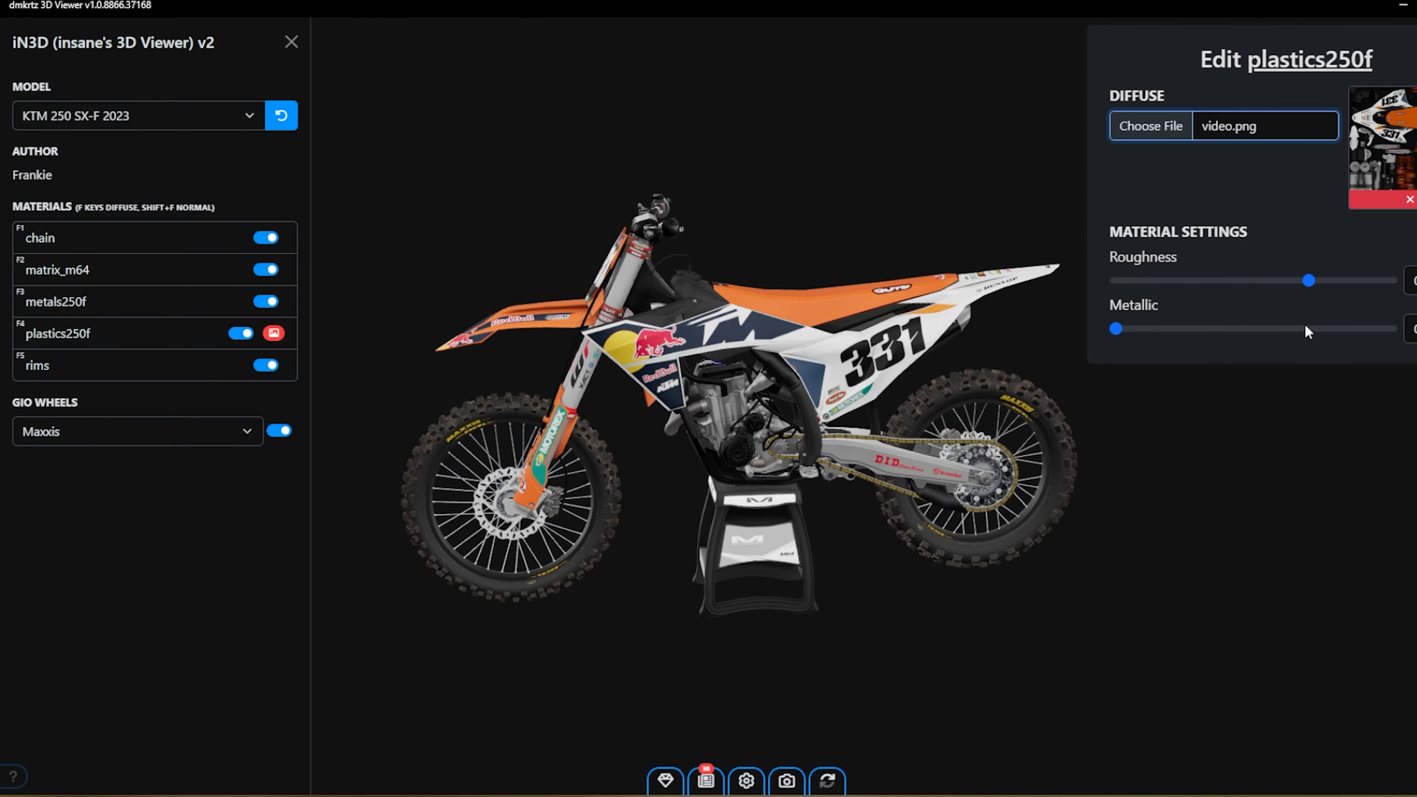
click(948, 432)
drag(948, 432, 571, 375)
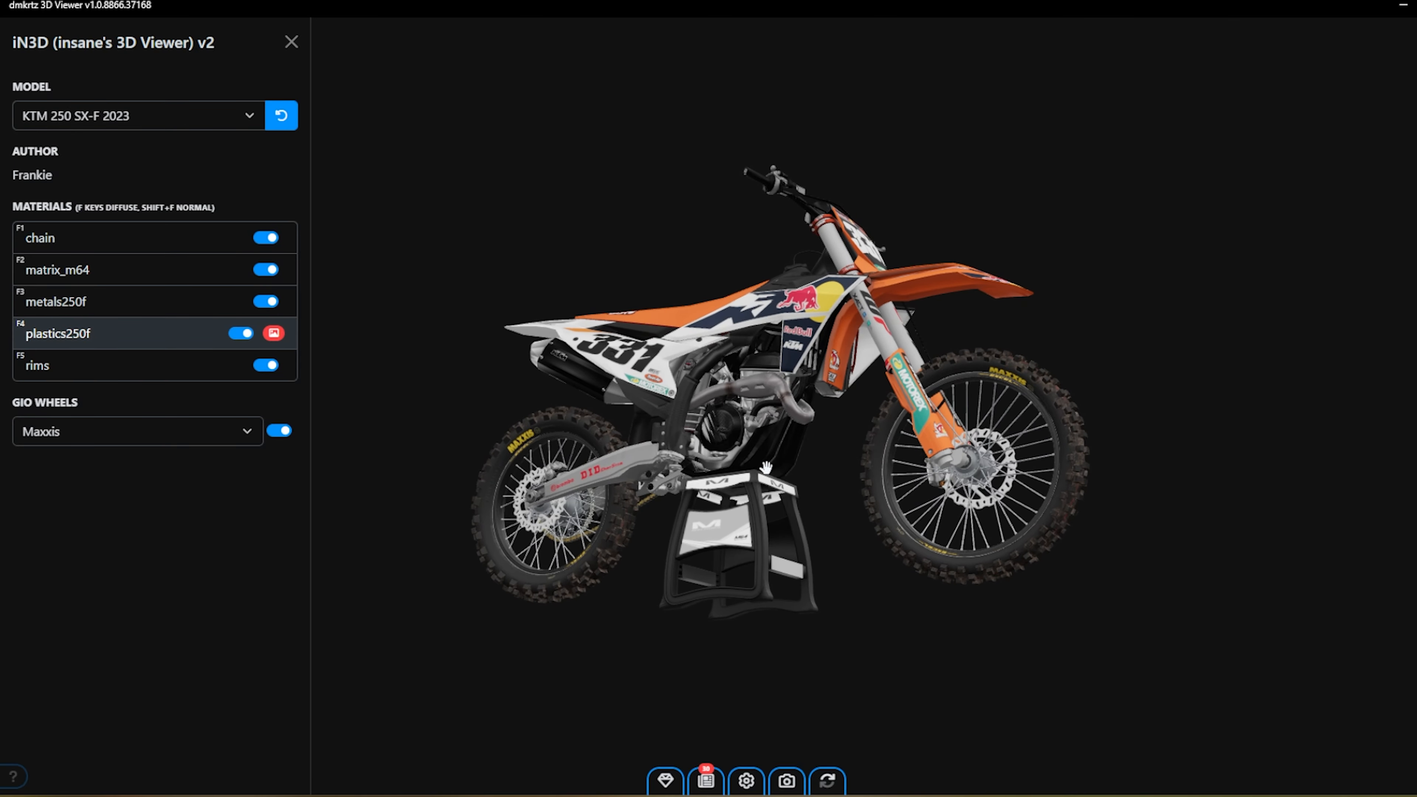
drag(766, 468, 848, 531)
- Switch to Photoshop and save a copy of 4T Metals 23 KTM.psd as a large-file-size PNG named metals in the YouTube Video folder
click(893, 795)
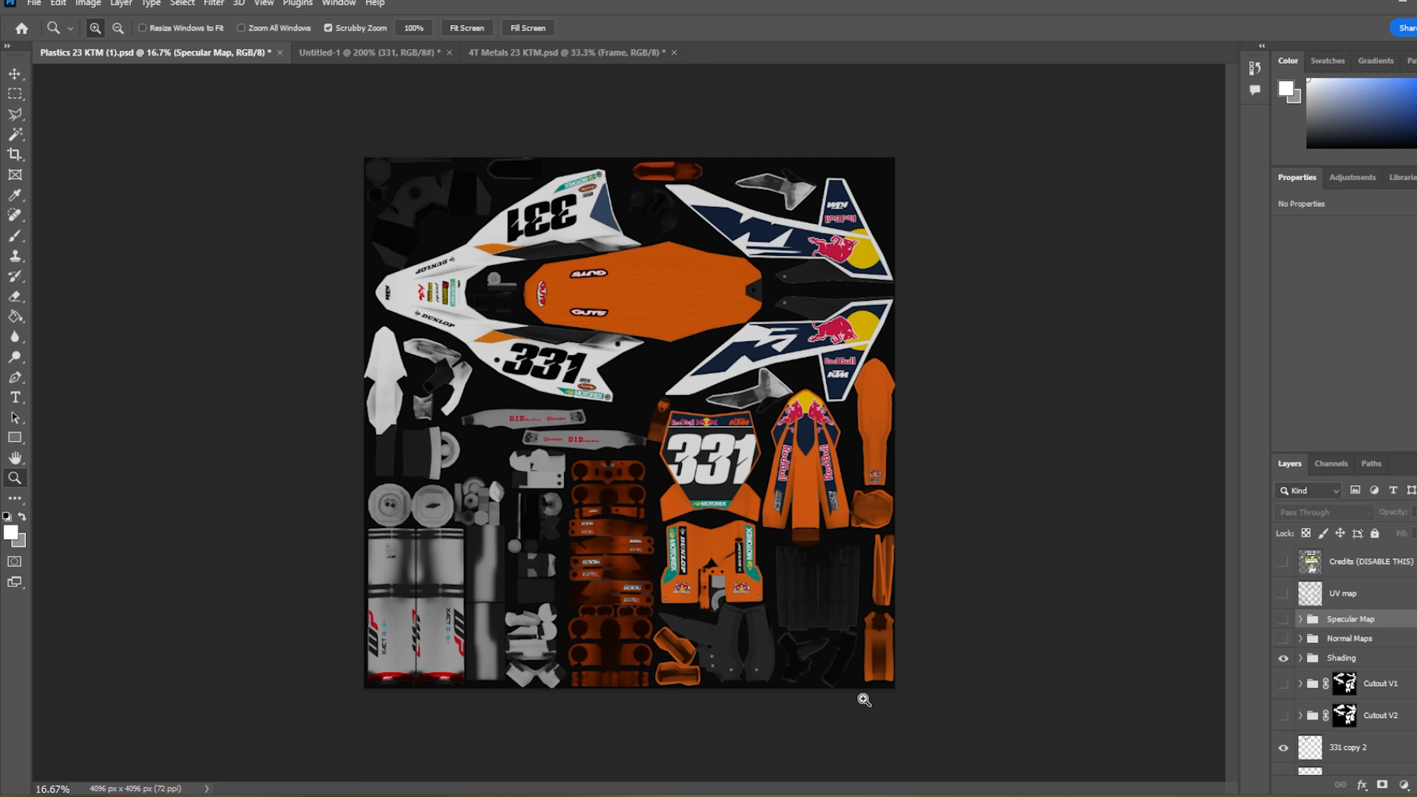
click(528, 53)
click(34, 3)
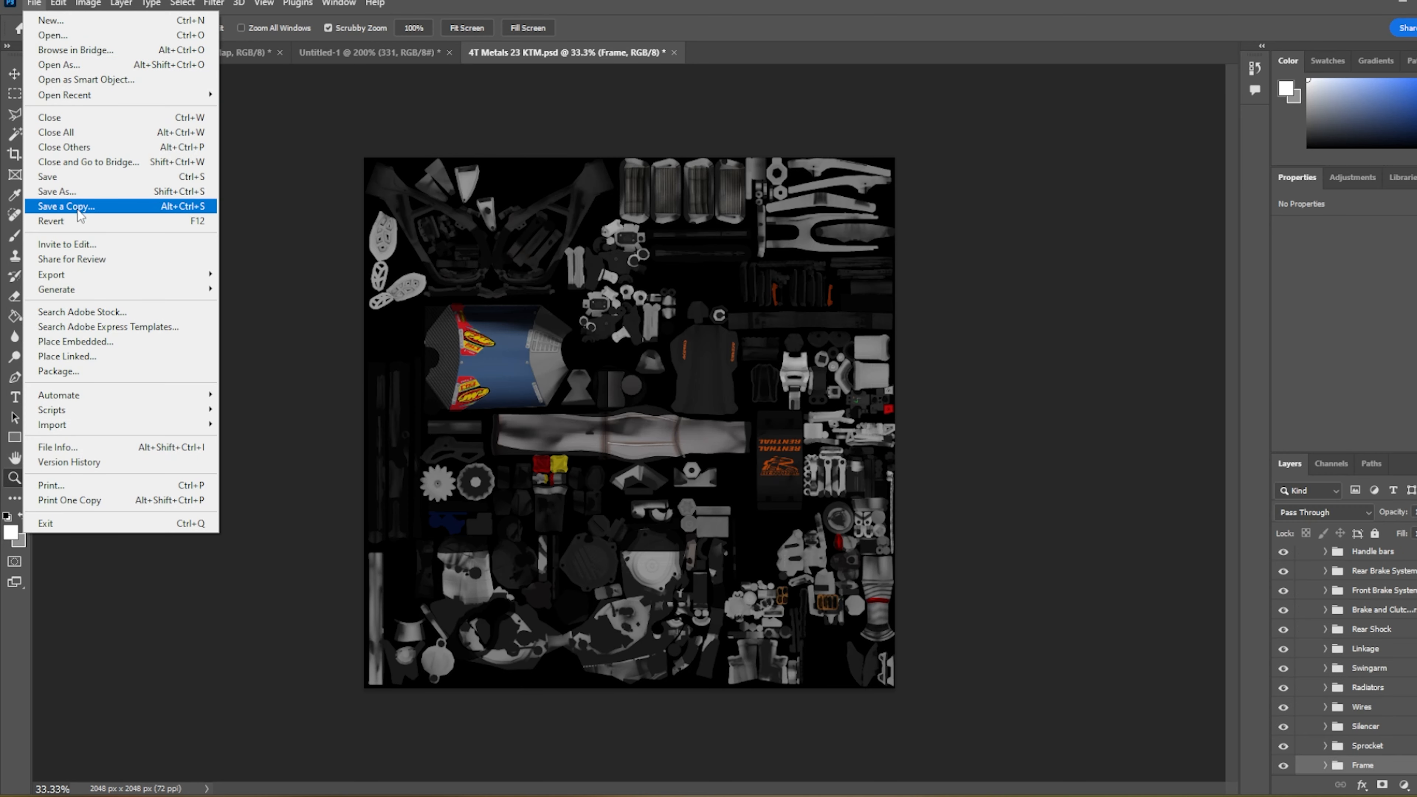
click(87, 211)
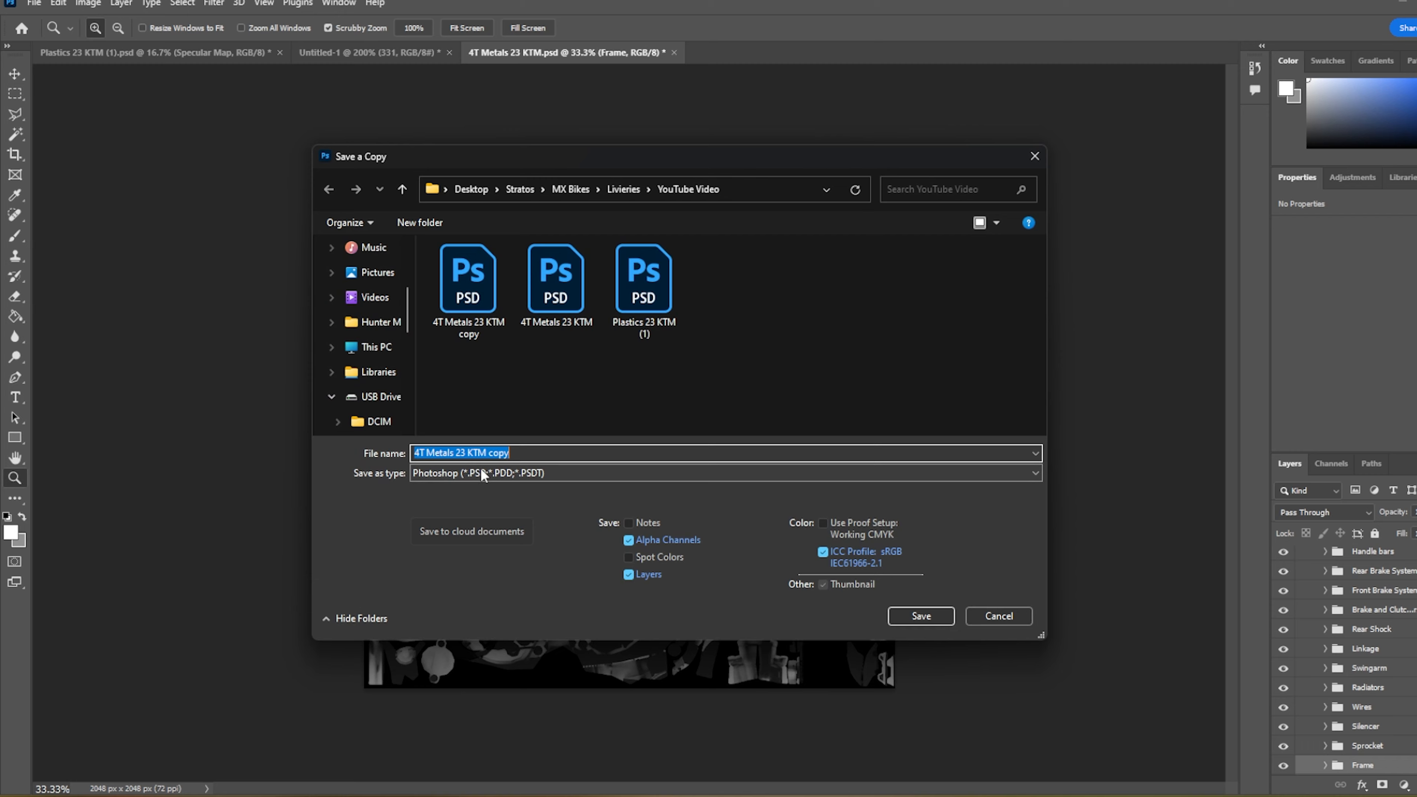
click(480, 471)
click(469, 687)
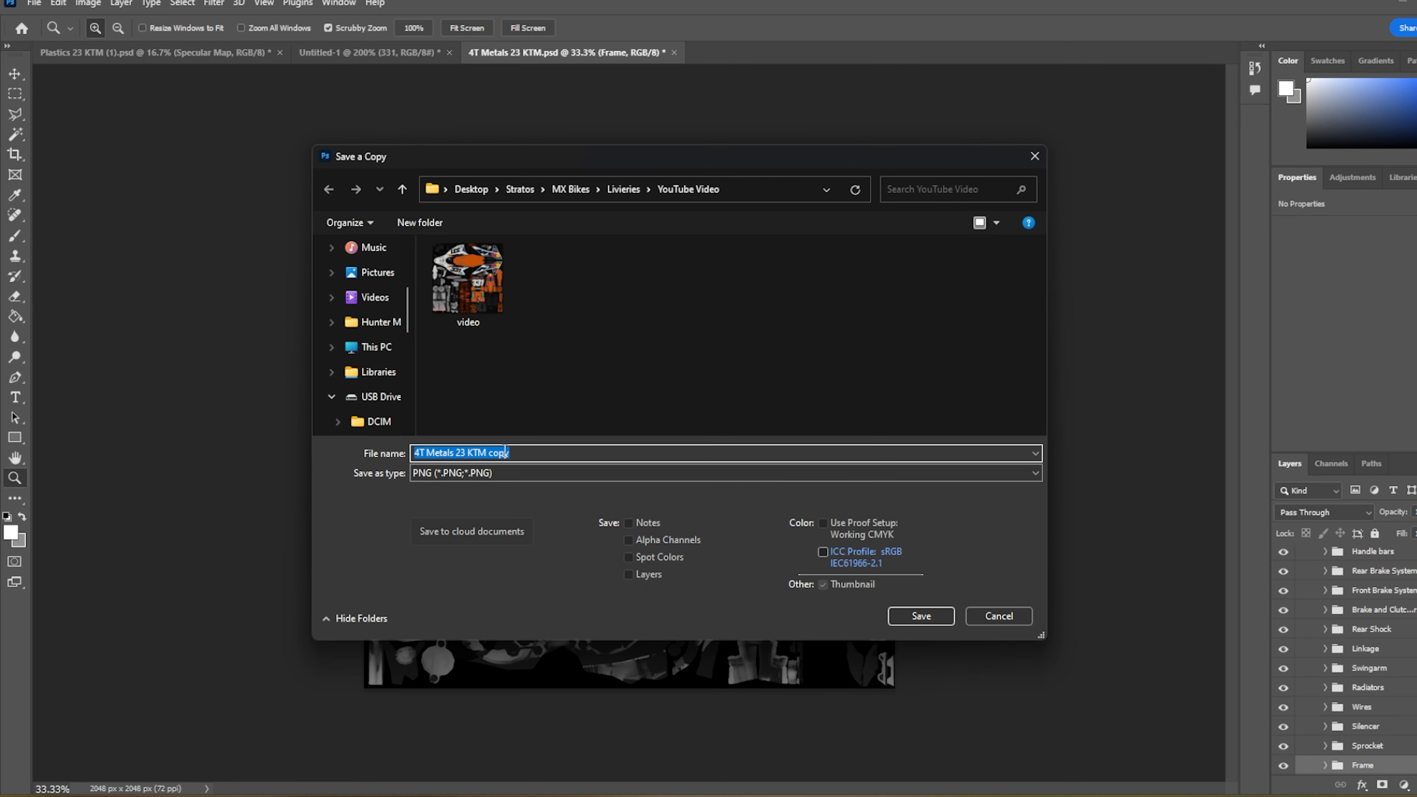
text(metals)
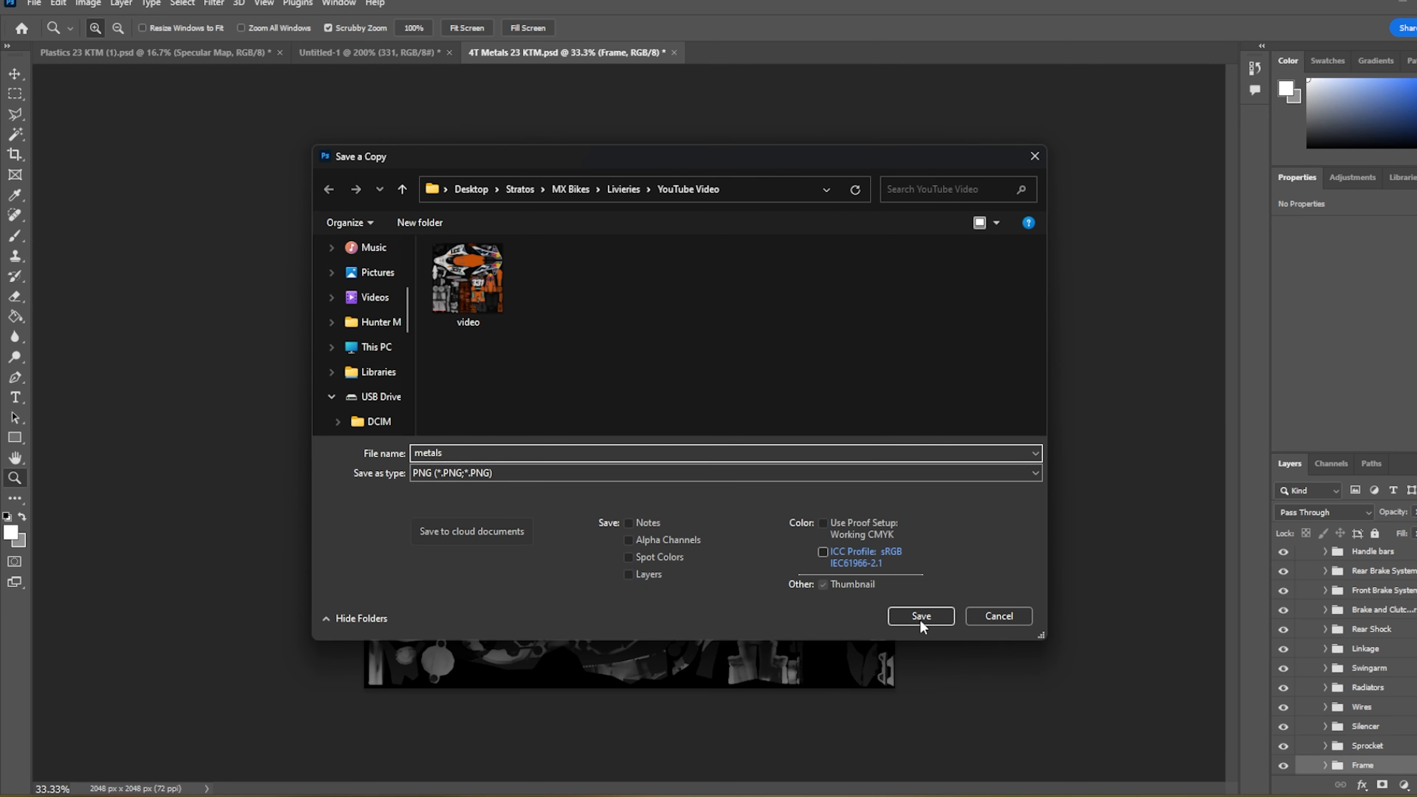
click(920, 617)
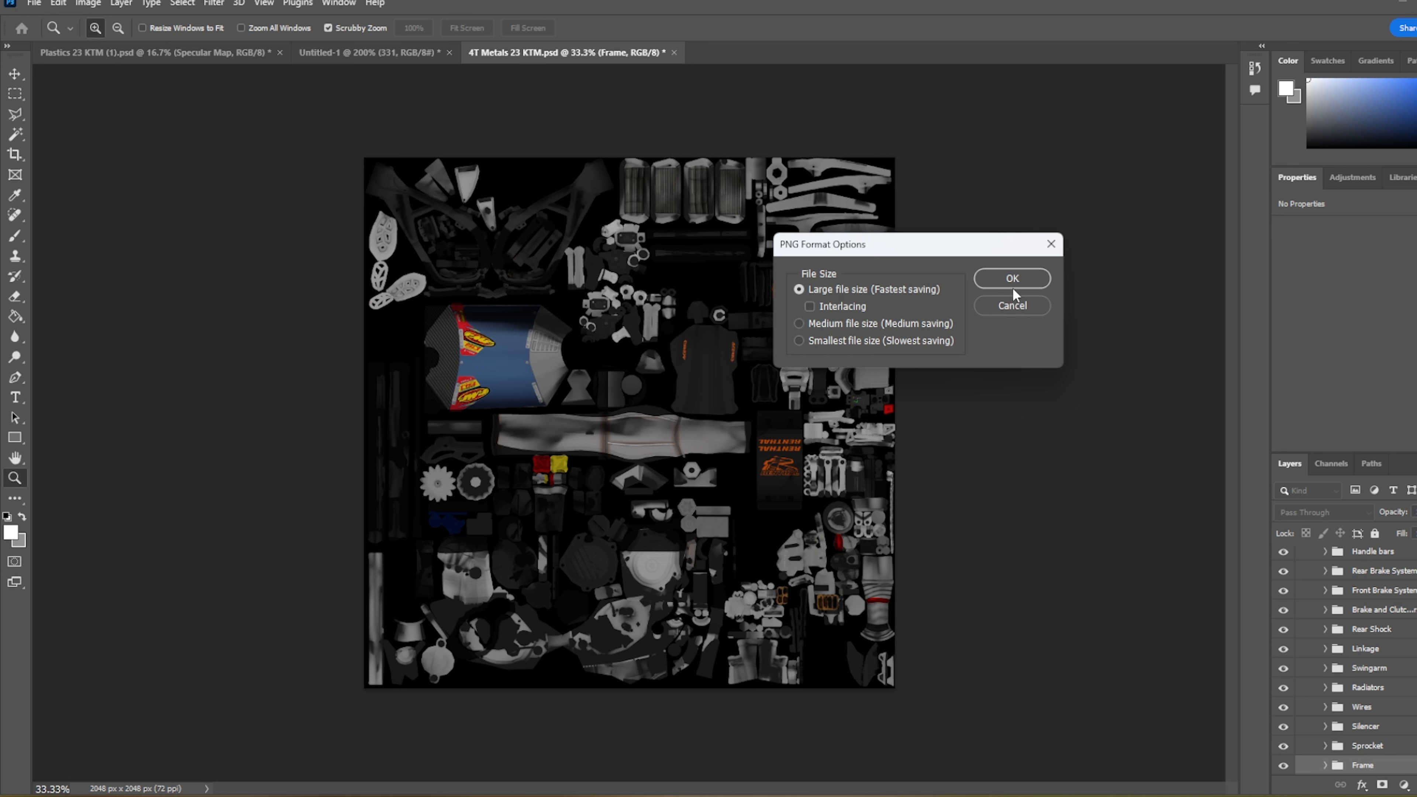
click(1012, 286)
- Switch back to the dmkrtz 3D Viewer and load metals.png as the diffuse texture of the metals250f material
click(1052, 726)
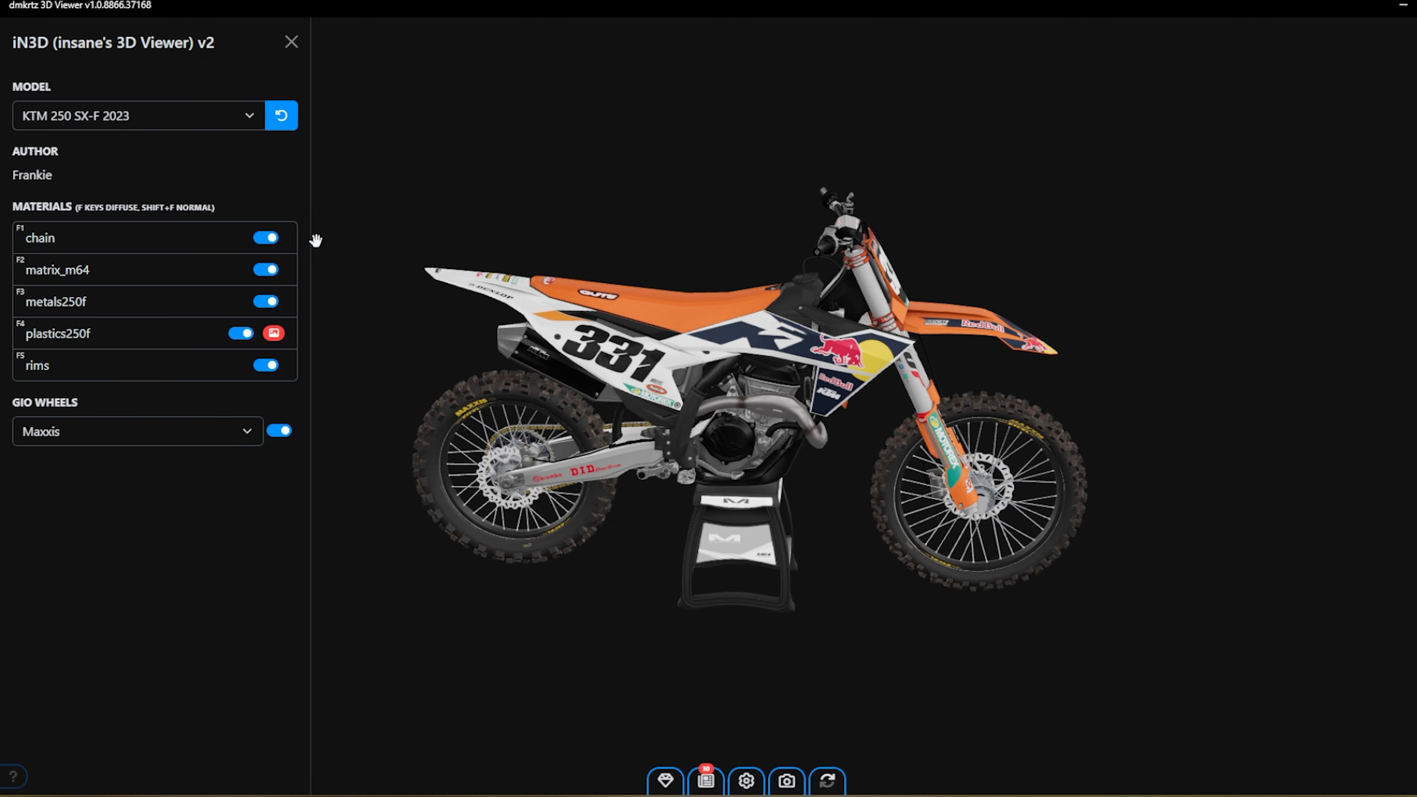
click(86, 302)
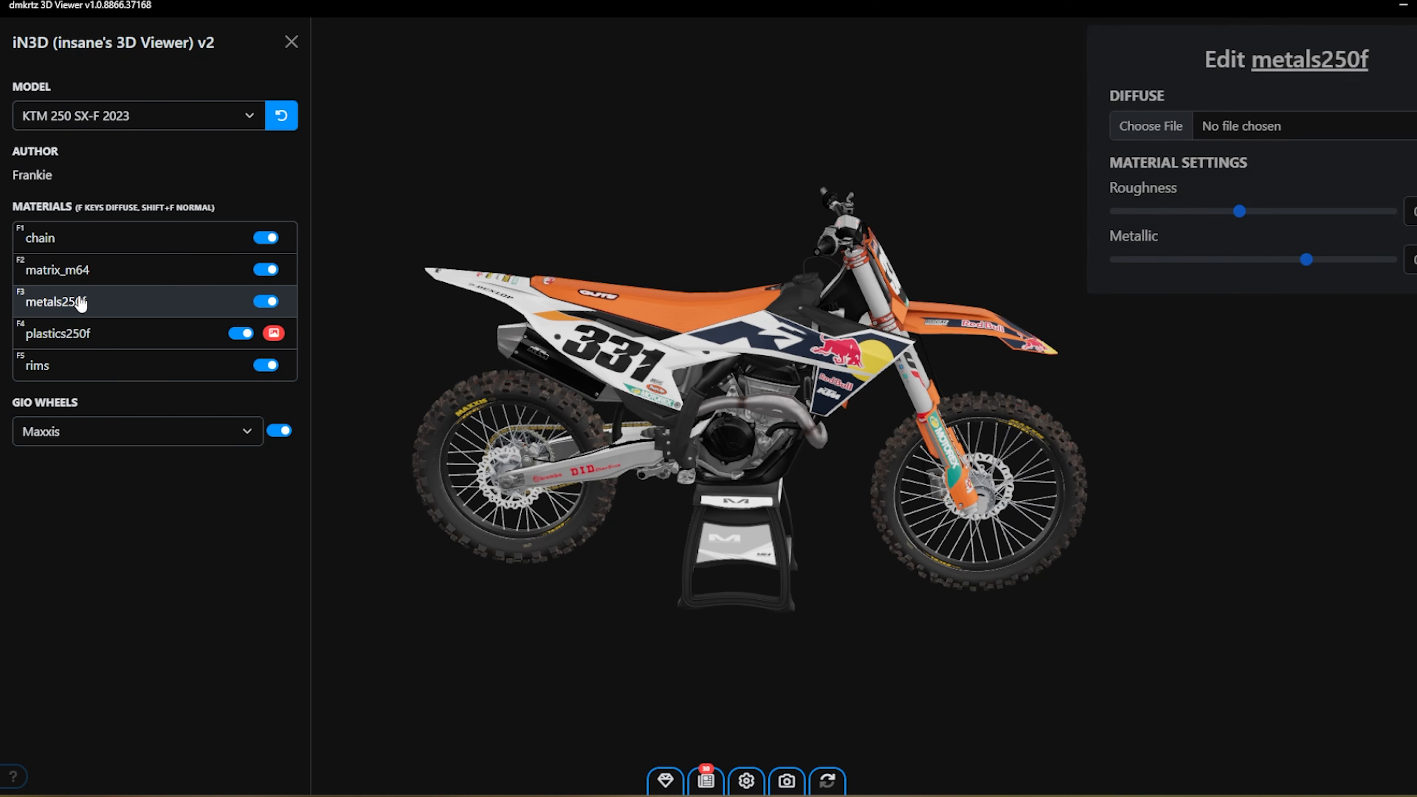
click(1145, 130)
double_click(185, 140)
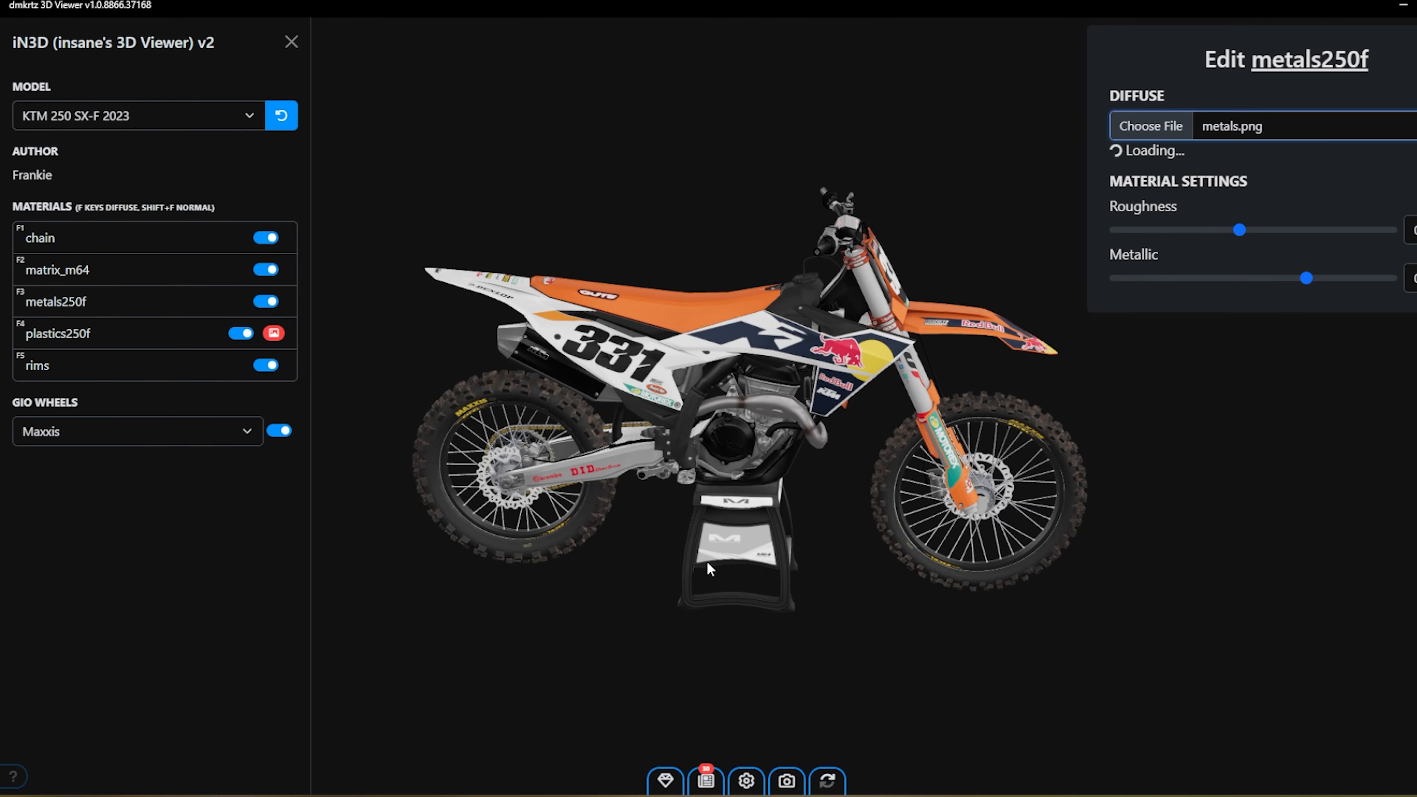
drag(830, 624, 792, 582)
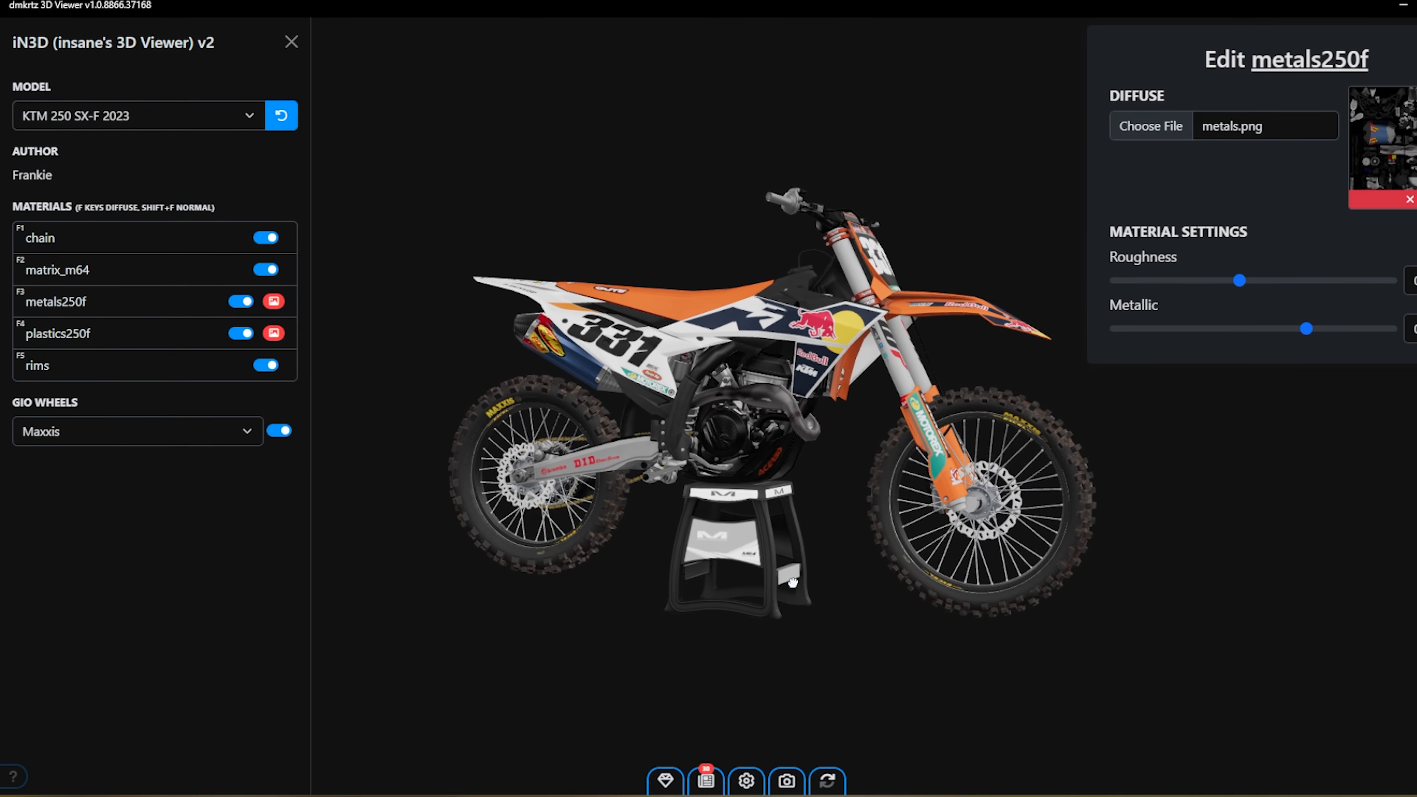
click(1415, 50)
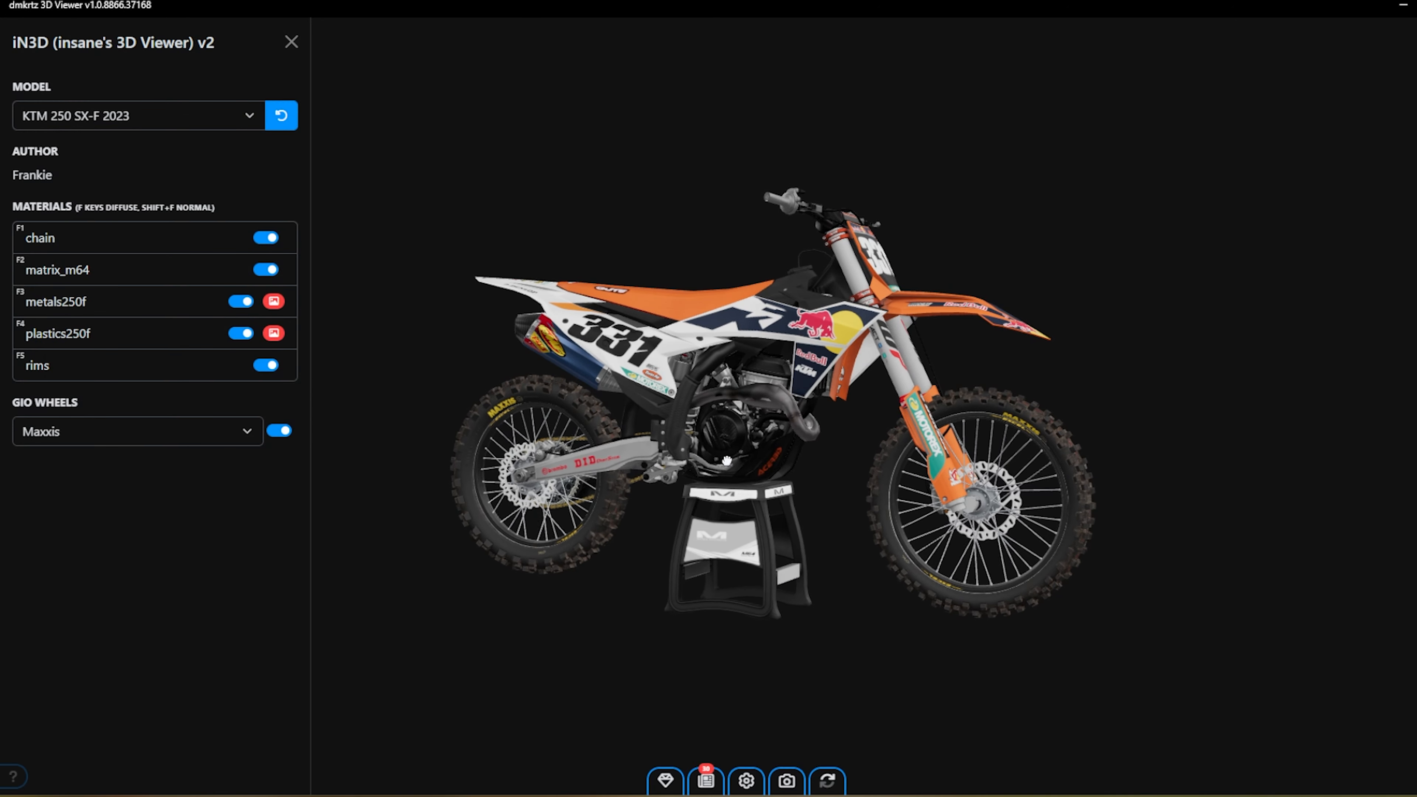
drag(750, 464, 1007, 505)
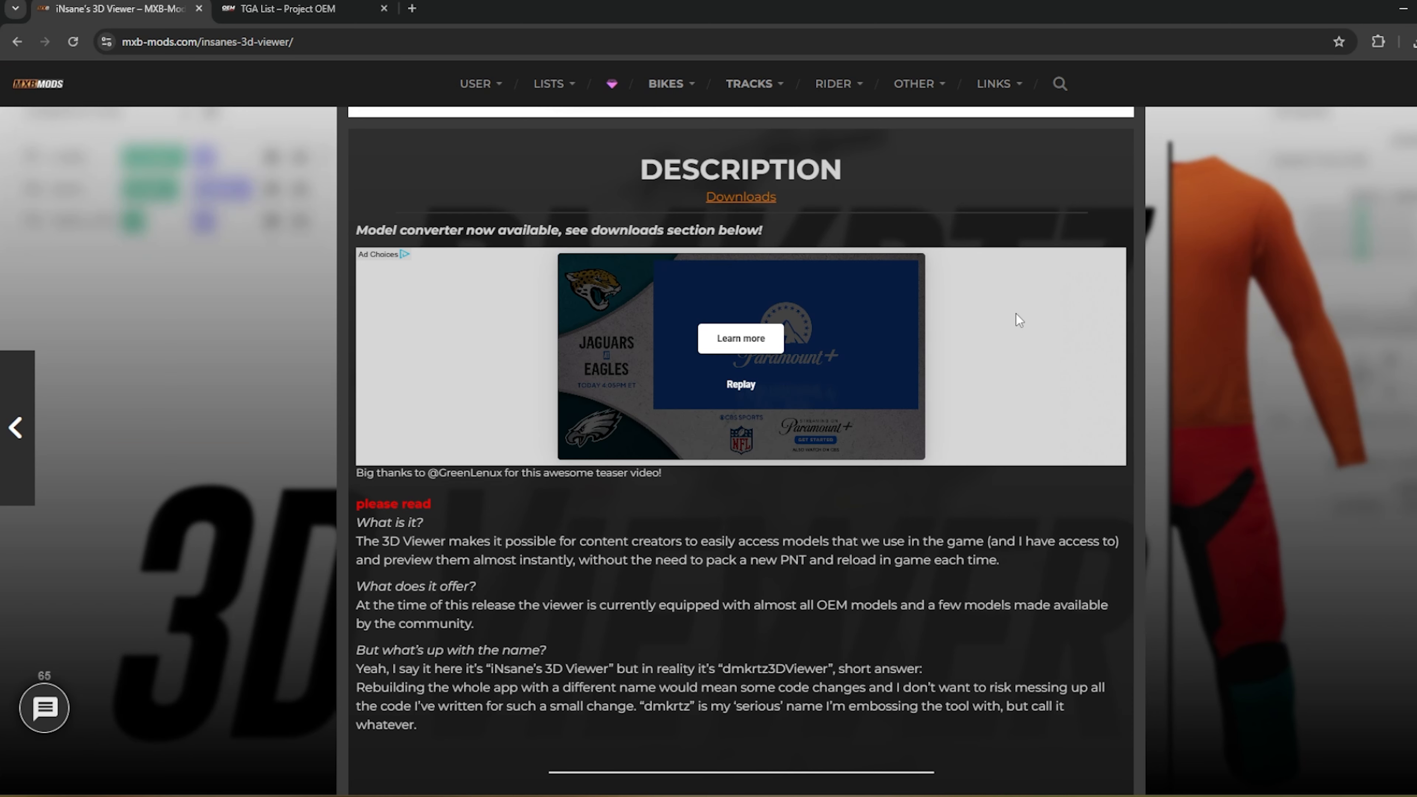
scroll(662, 179, up, 4)
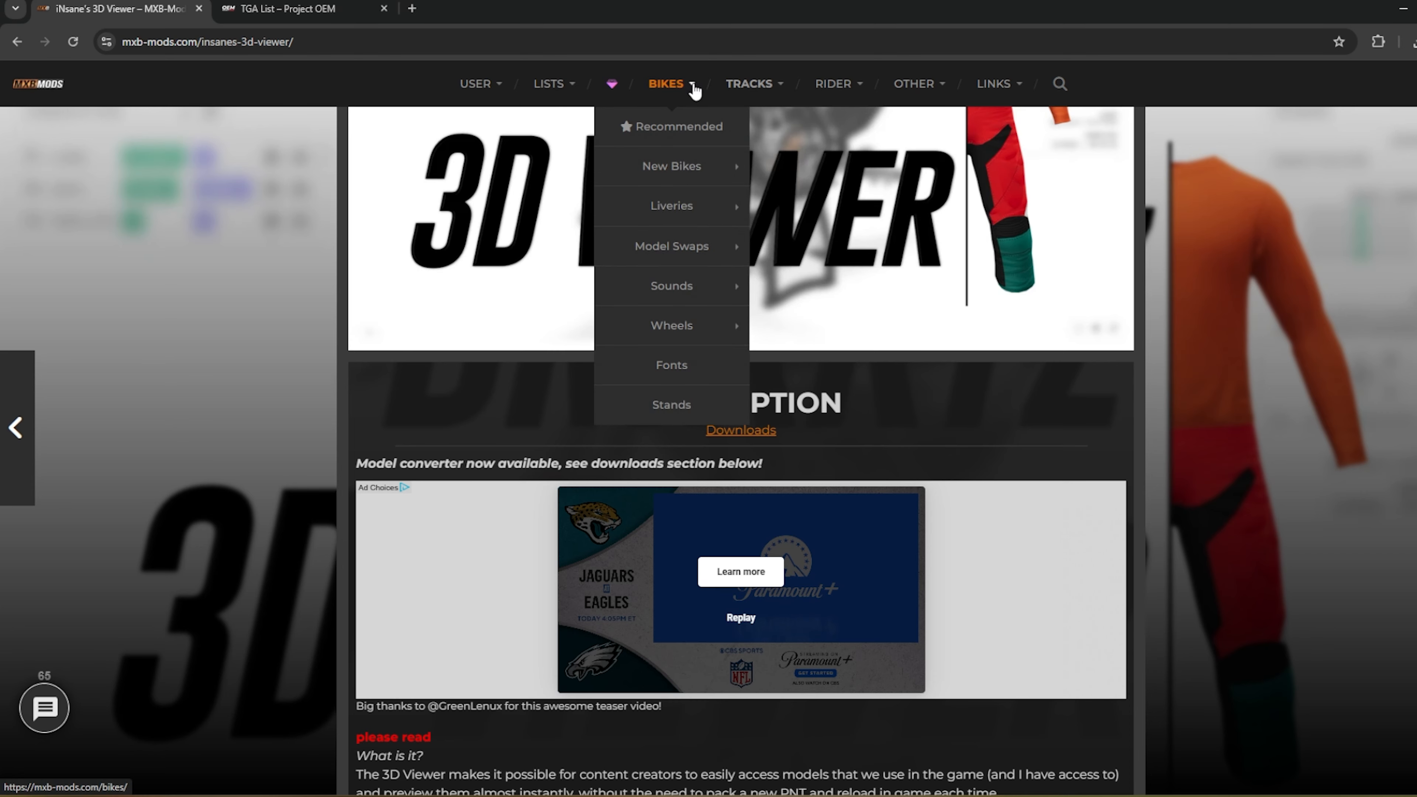
mouse_move(685, 95)
mouse_move(710, 330)
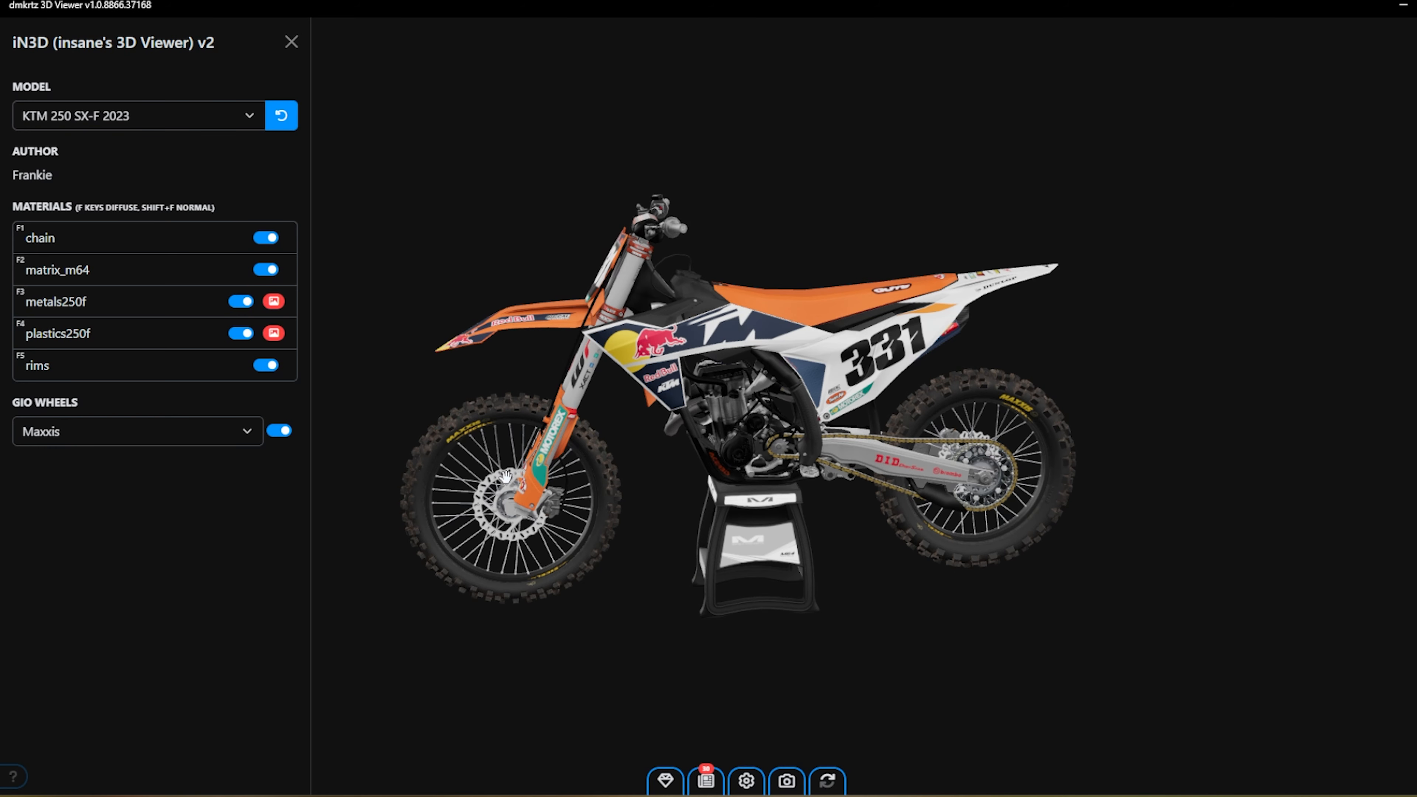
- Change the bike's Gio wheels to Dunlop, close the model settings, and inspect the bike from both sides
mouse_move(569, 485)
mouse_down()
mouse_move(476, 429)
mouse_move(552, 498)
mouse_up()
drag(856, 569, 865, 560)
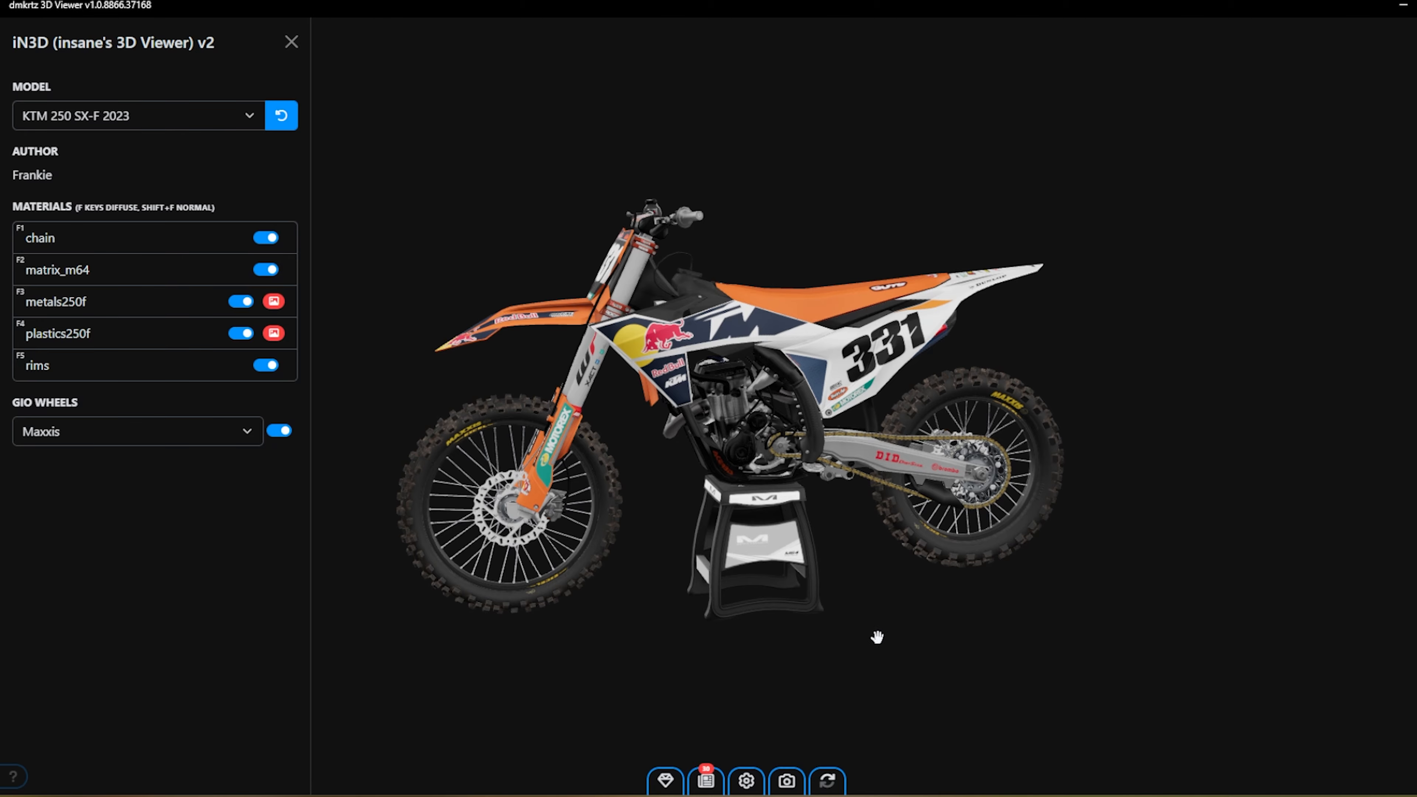
drag(814, 453, 648, 435)
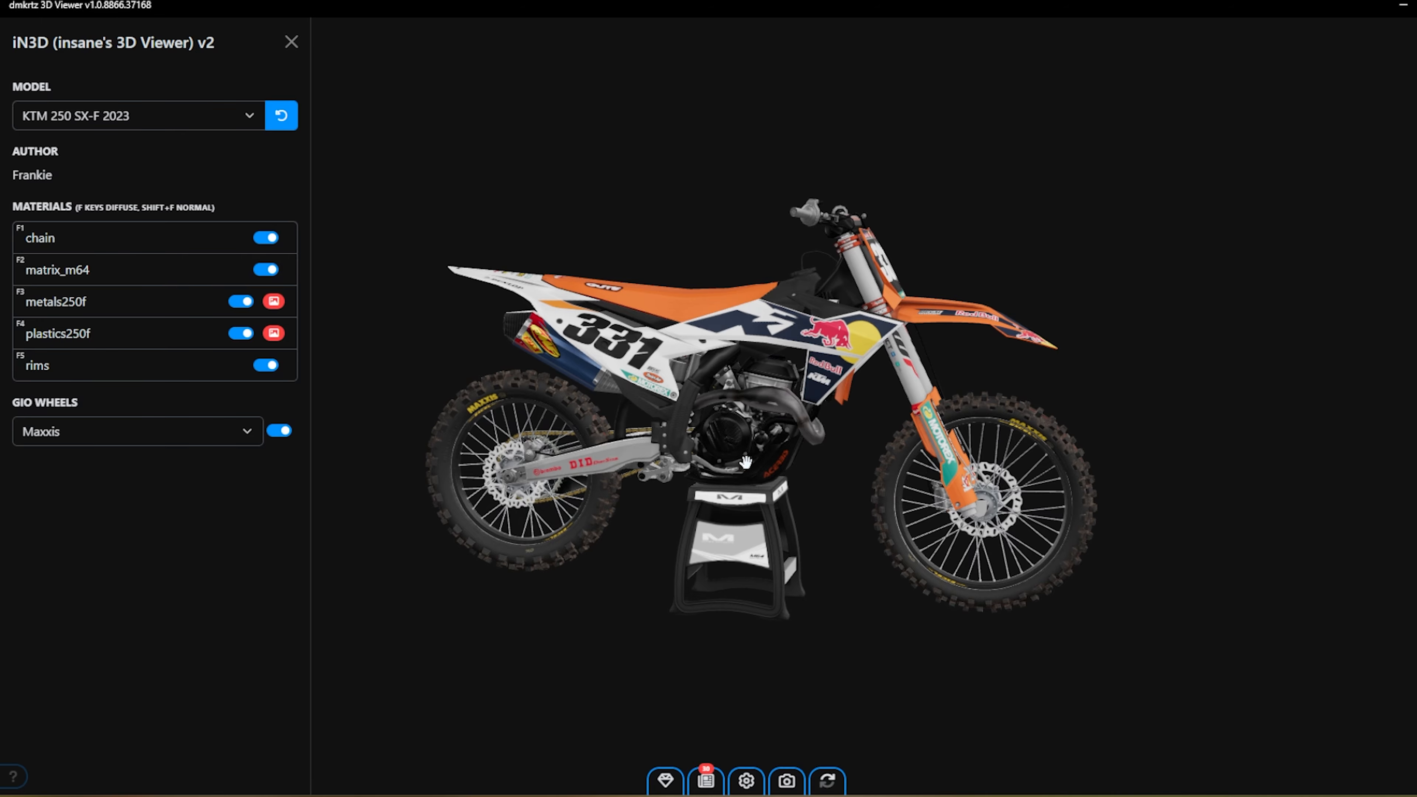
drag(745, 461, 910, 649)
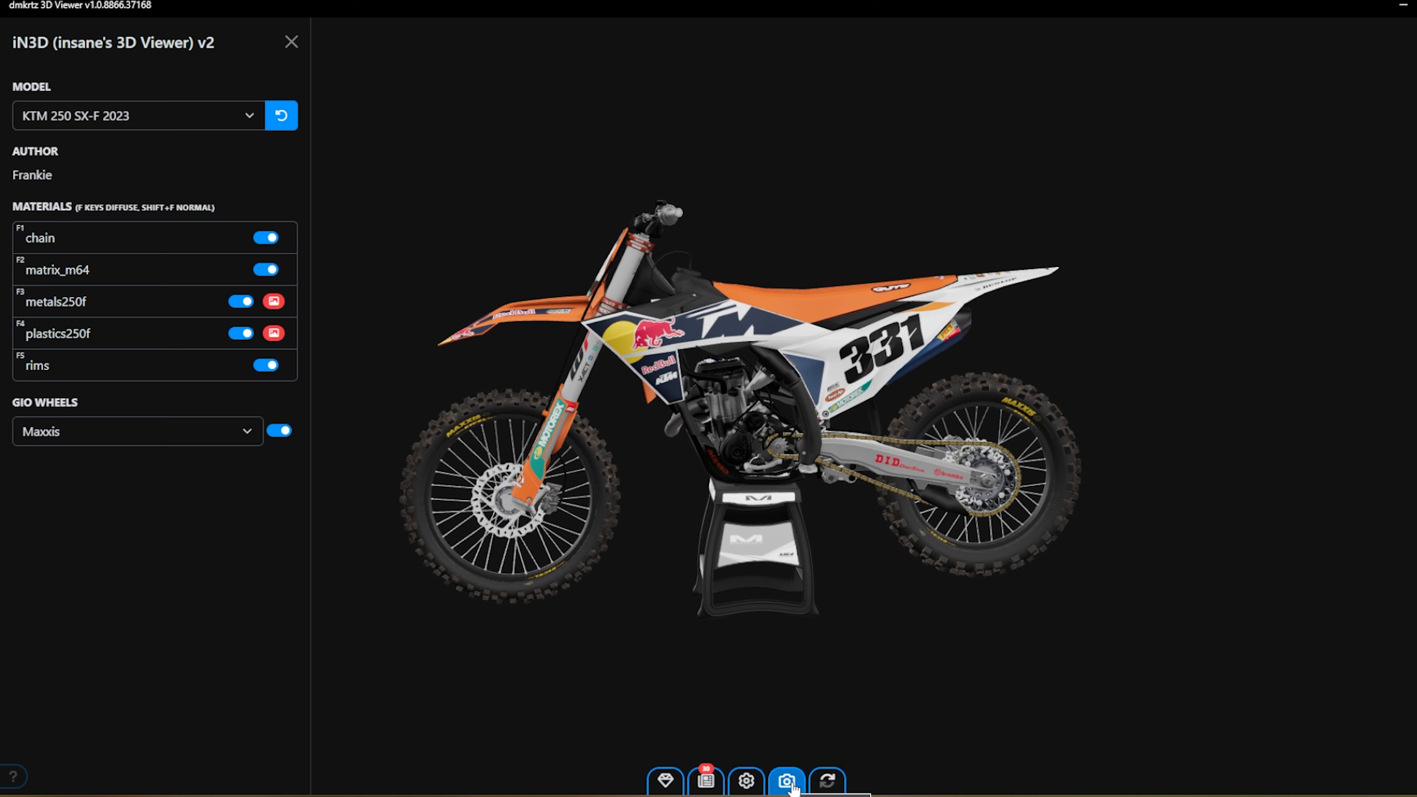
click(149, 444)
click(80, 467)
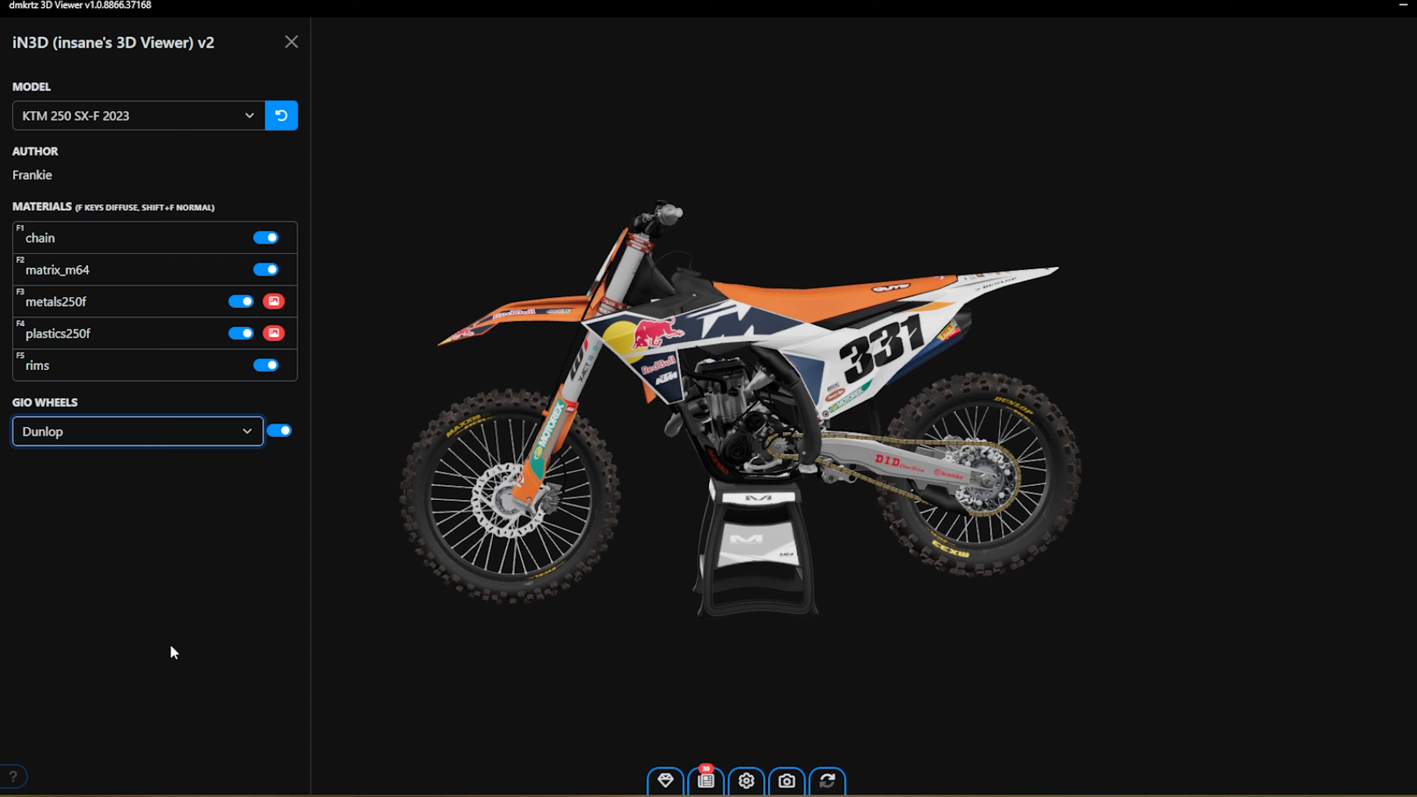
click(291, 42)
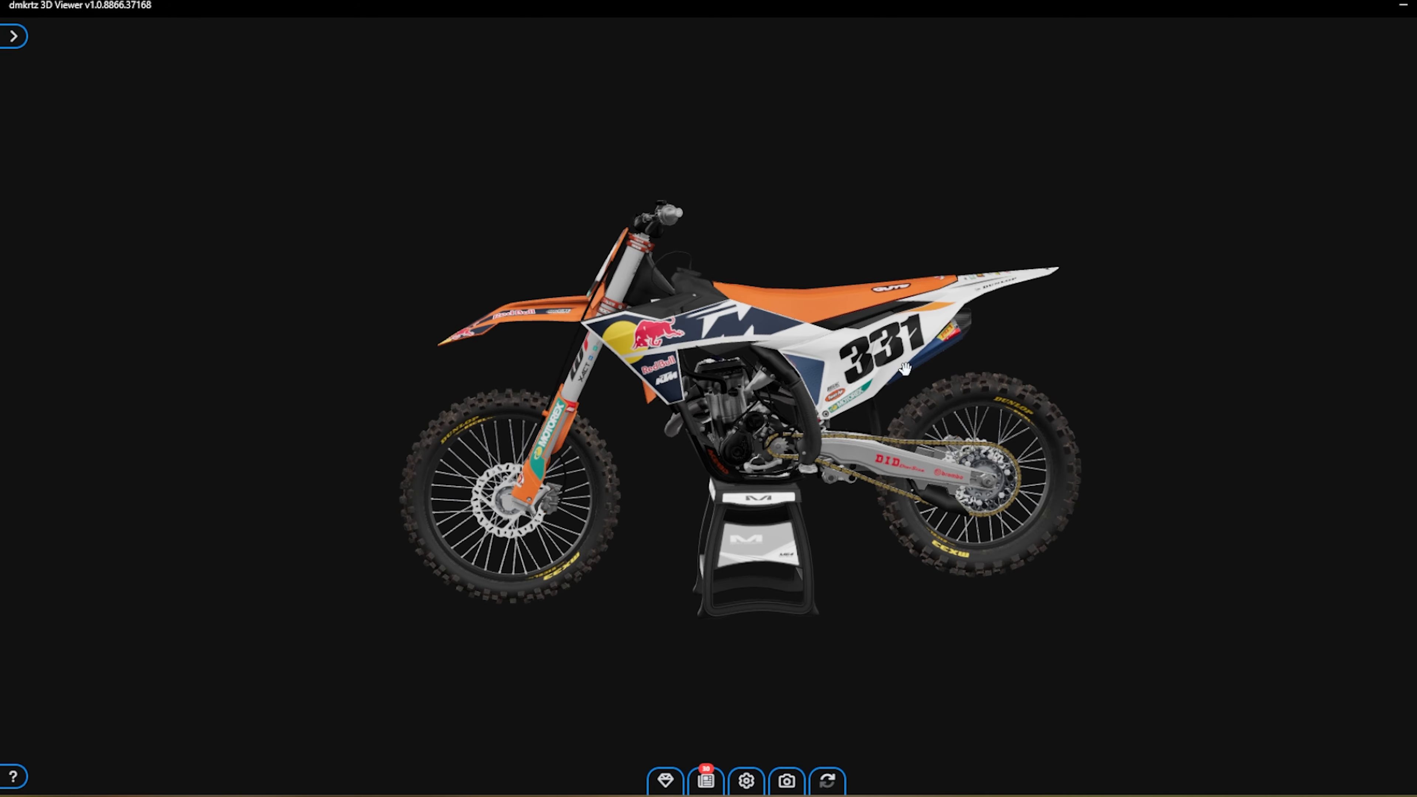
drag(891, 411, 576, 417)
mouse_move(762, 418)
mouse_down()
mouse_move(825, 424)
mouse_move(776, 433)
mouse_move(775, 415)
mouse_up()
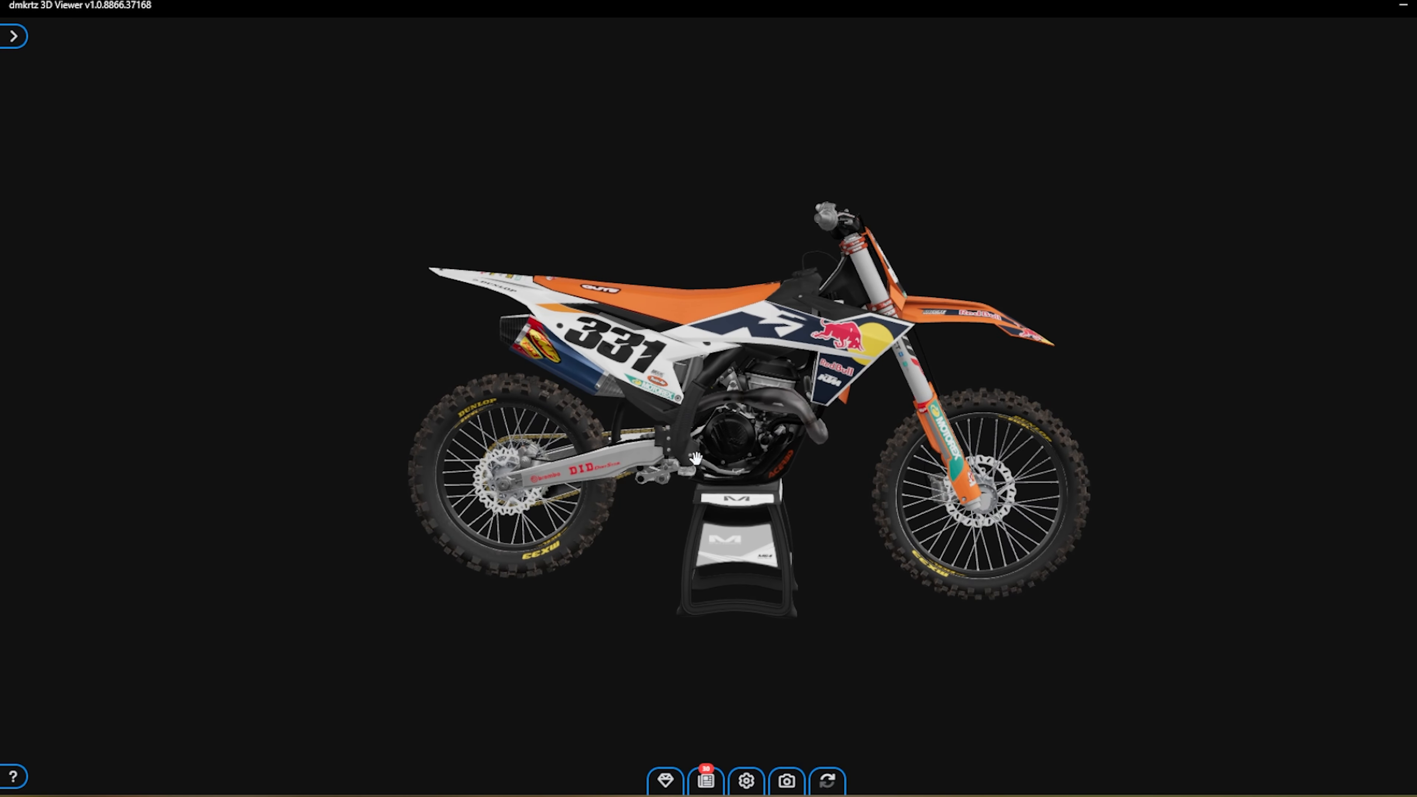